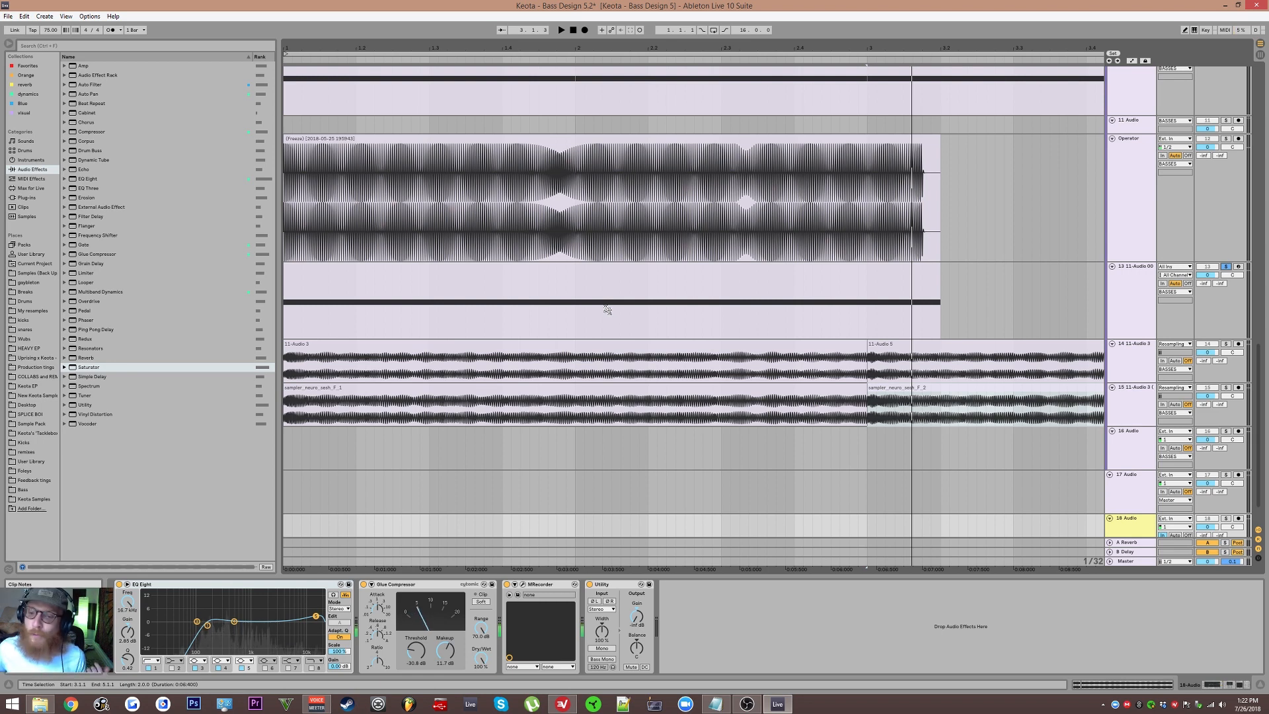
Step: Review the clips across the arrangement's audio and MIDI tracks and save the set
click(577, 341)
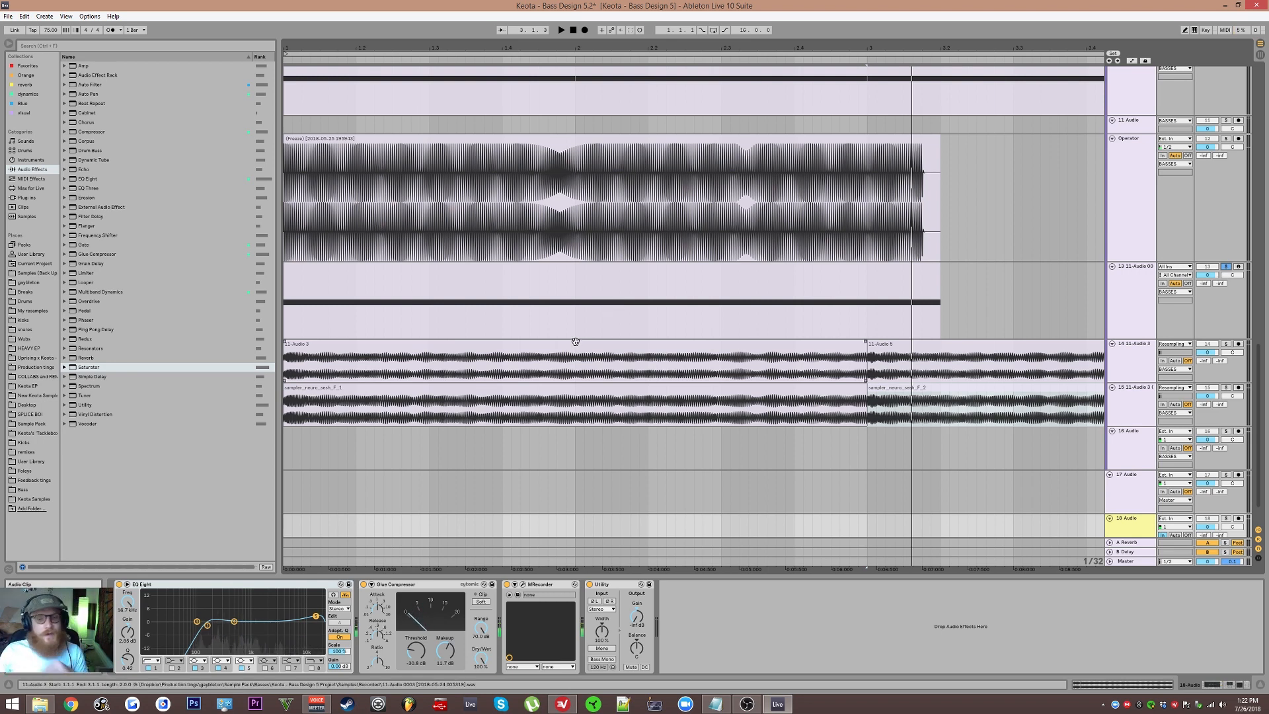
scroll(441, 317, down, 1)
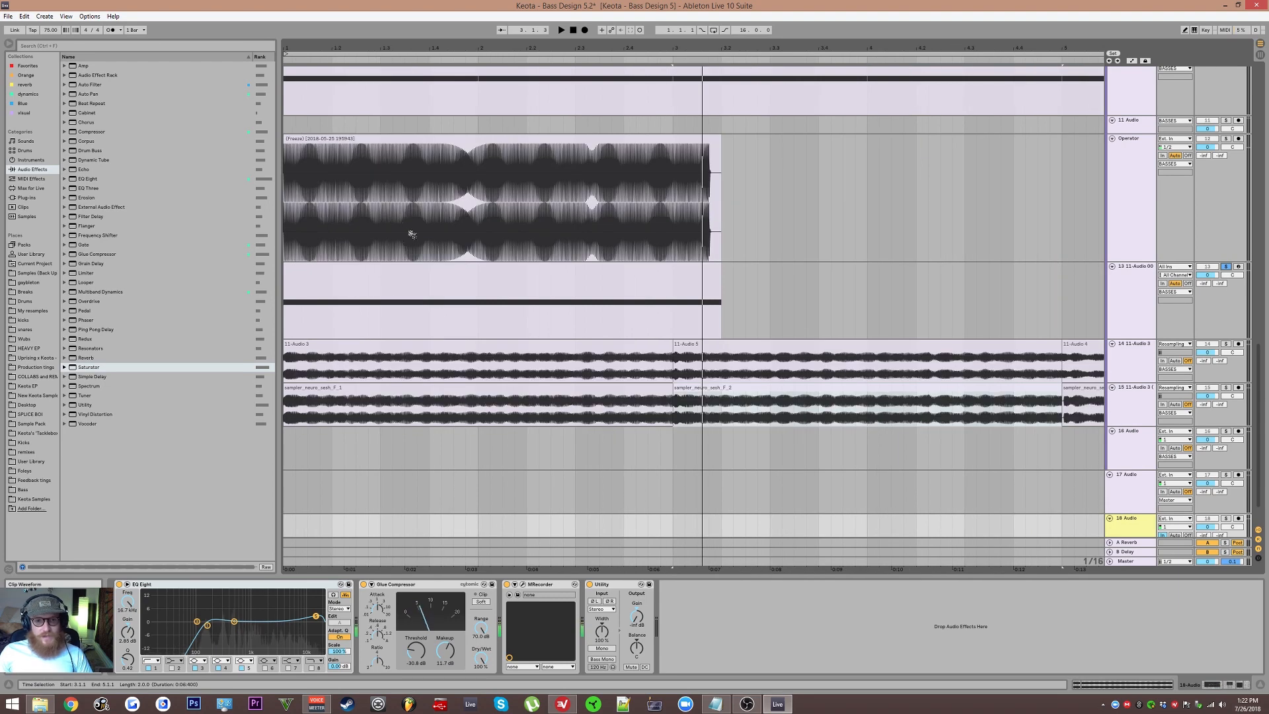
drag(428, 238, 584, 432)
scroll(585, 432, up, 10)
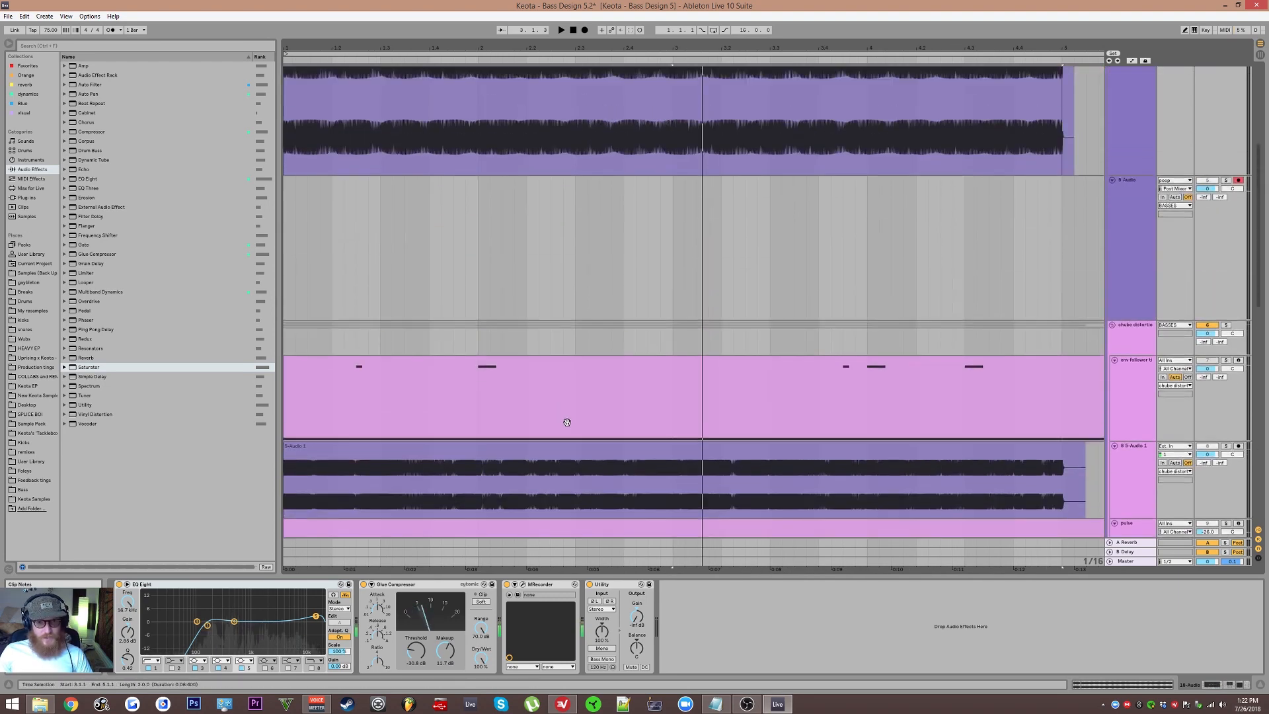
drag(622, 472, 620, 343)
drag(623, 196, 698, 520)
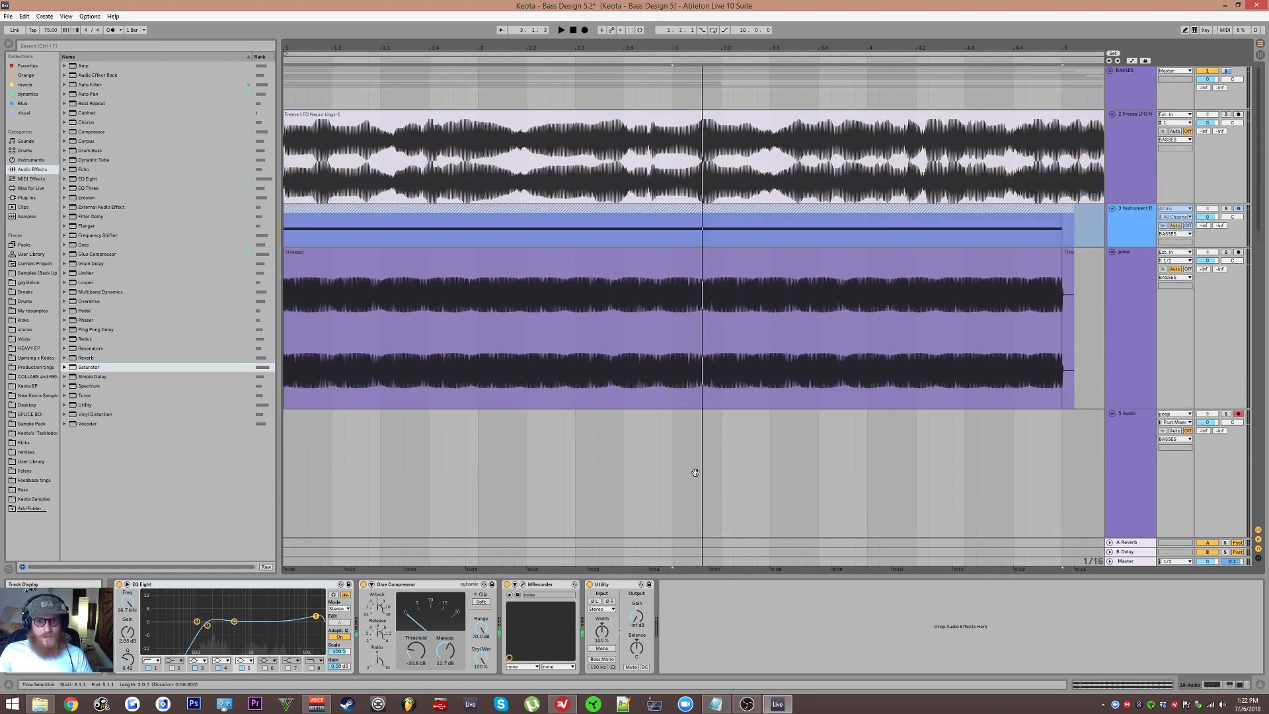
drag(645, 385, 710, 302)
scroll(710, 302, down, 5)
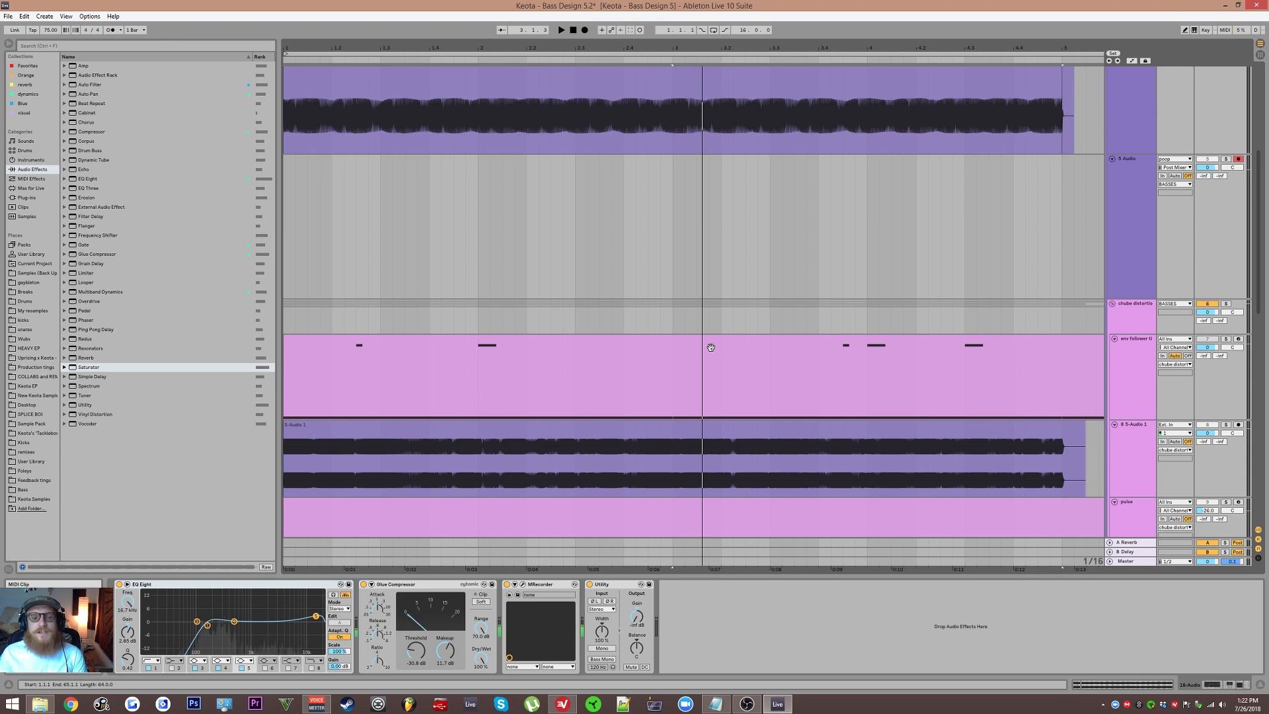
key(ctrl+s)
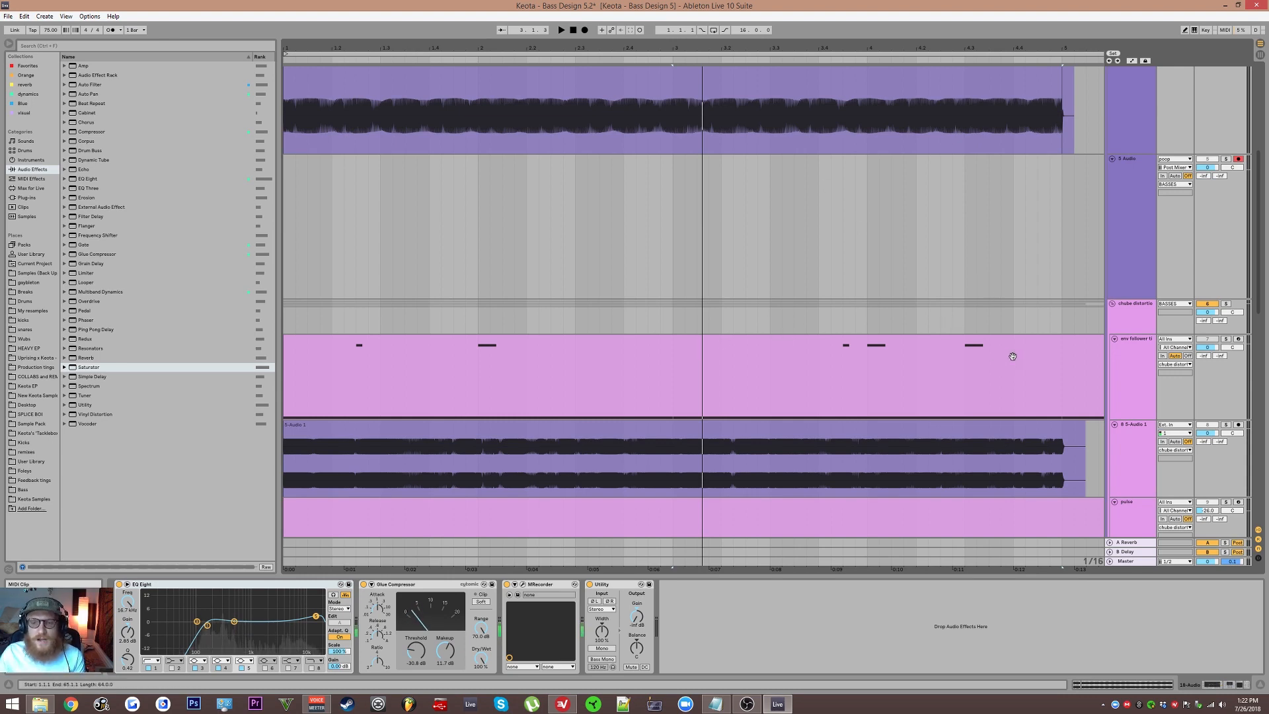
Step: Fold the wm follower track and solo the 5-Audio 1 track
click(1142, 365)
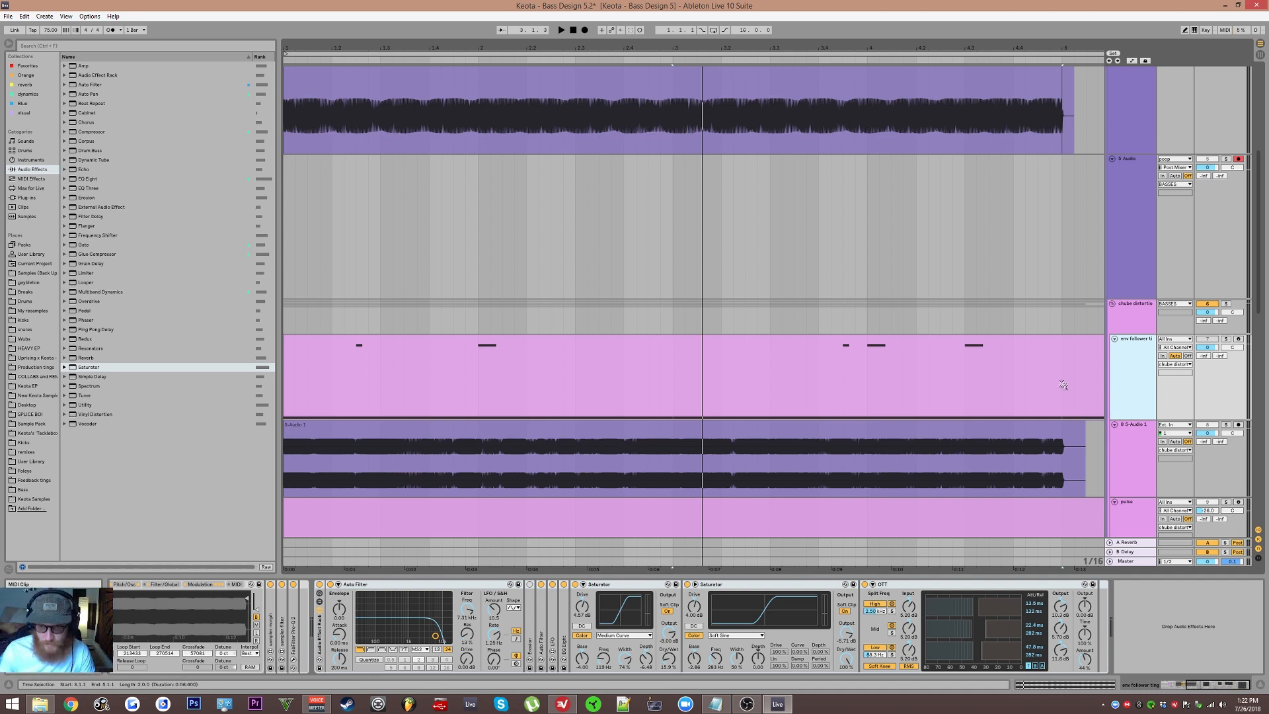
scroll(1066, 386, down, 3)
click(1133, 319)
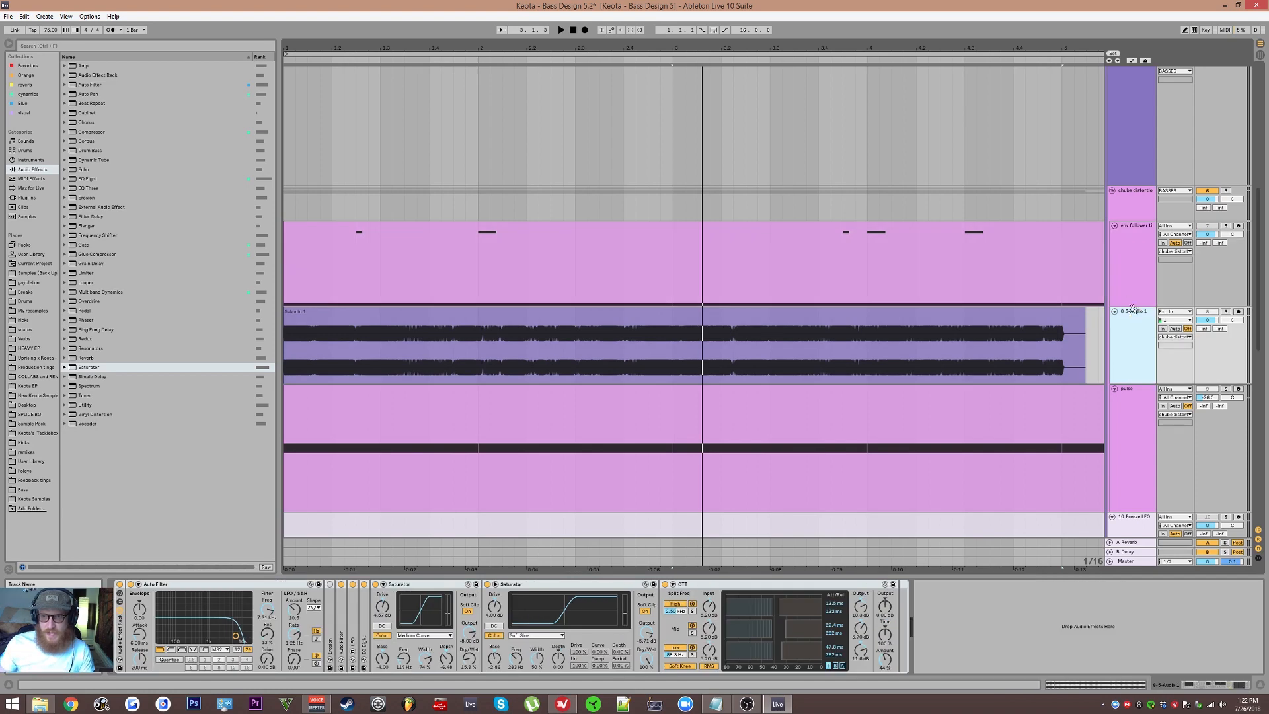
click(1114, 227)
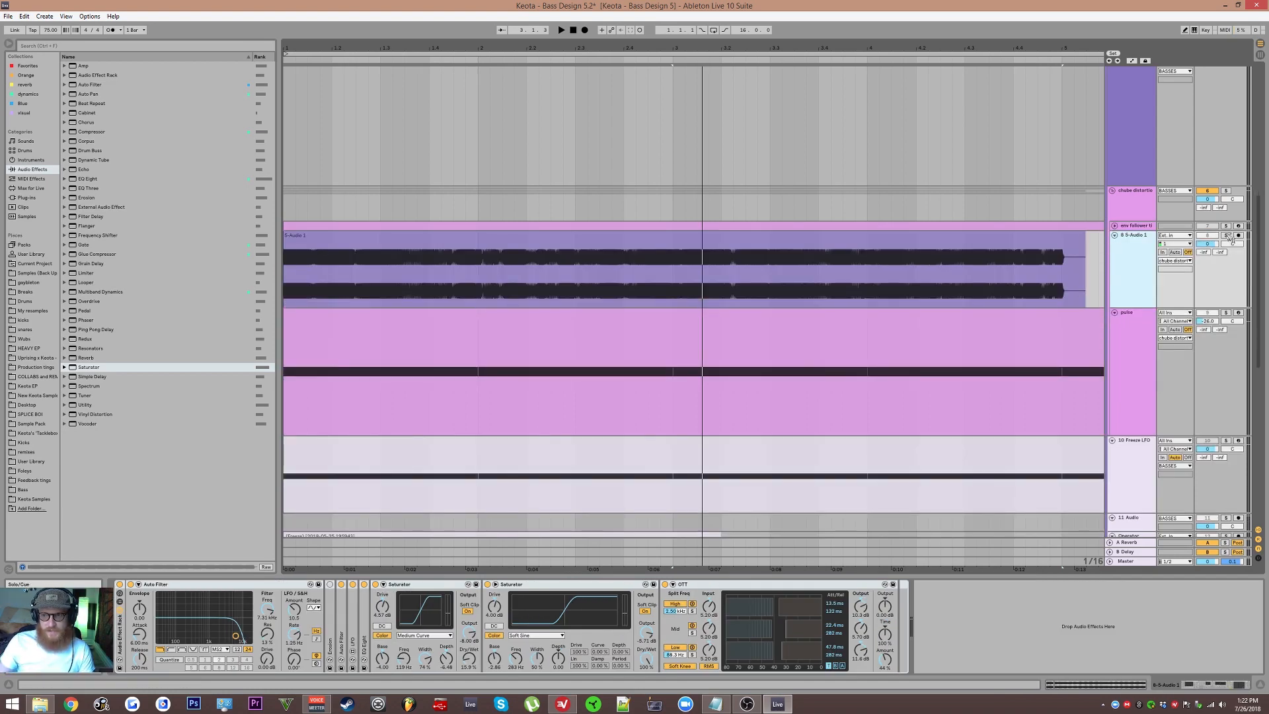
click(1227, 235)
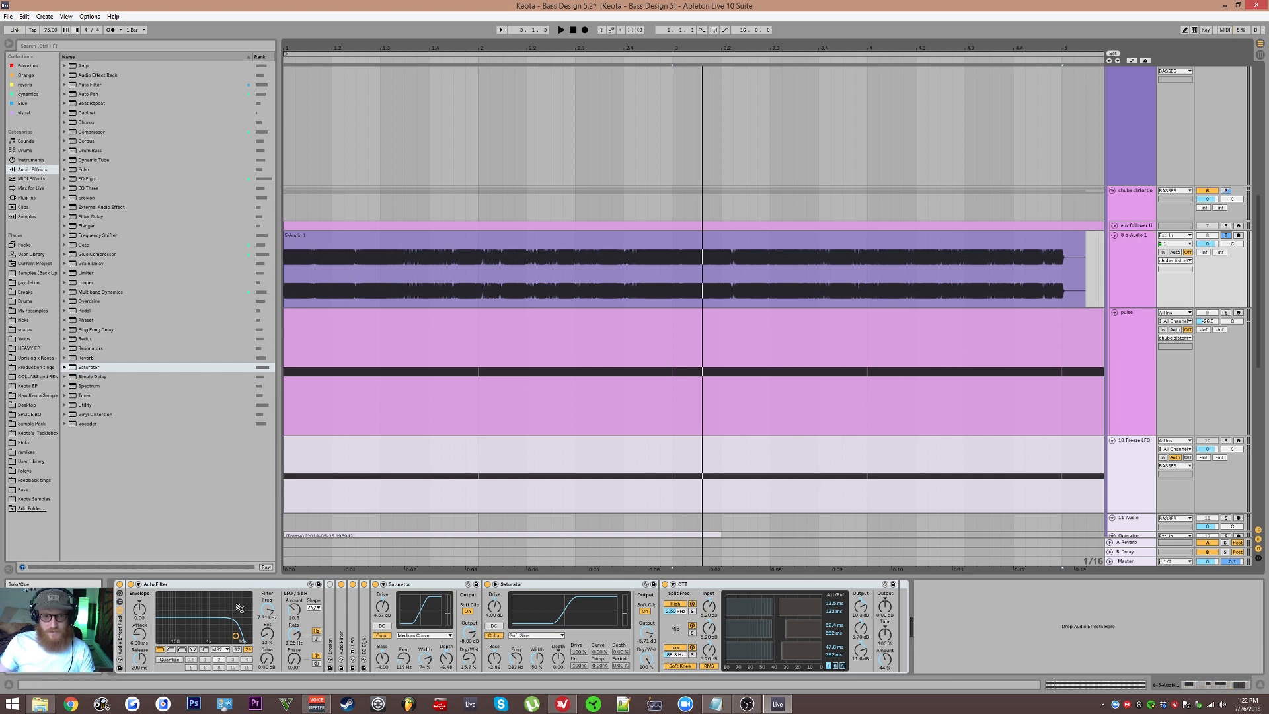
Step: Play the 5-Audio 1 clip from a point inside it while toggling the Auto Filter device on and off
click(347, 274)
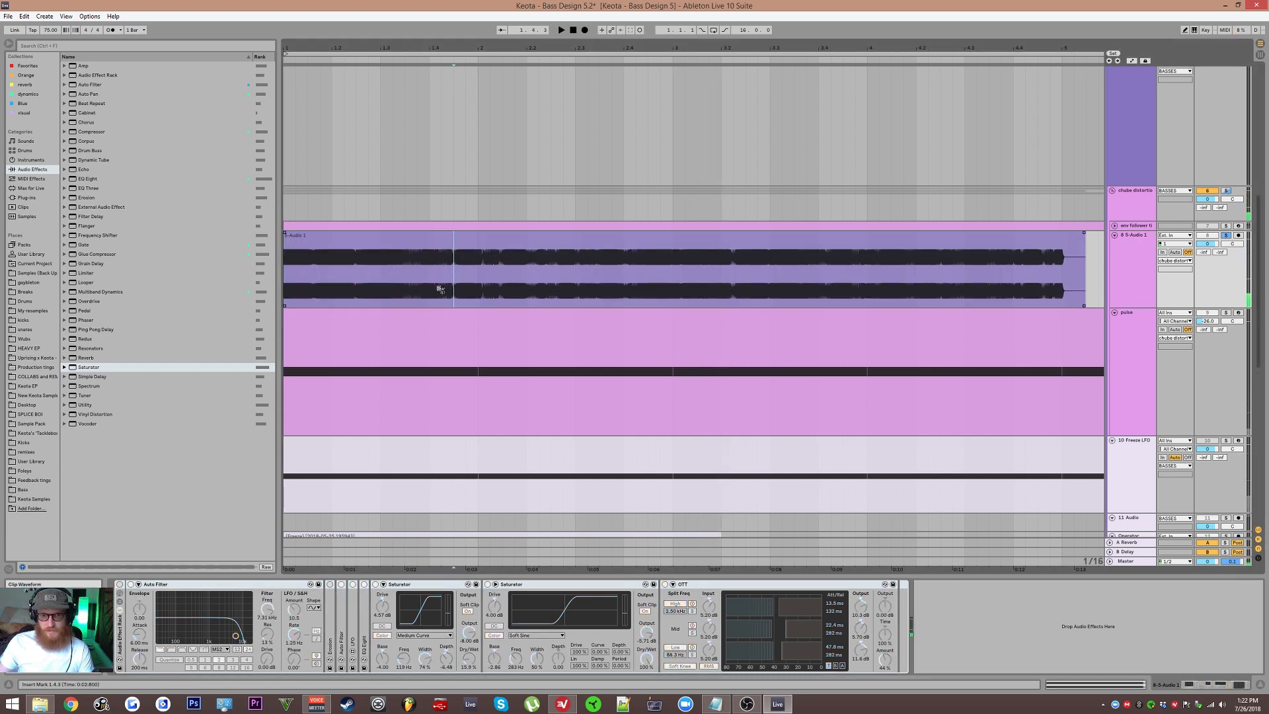
click(459, 291)
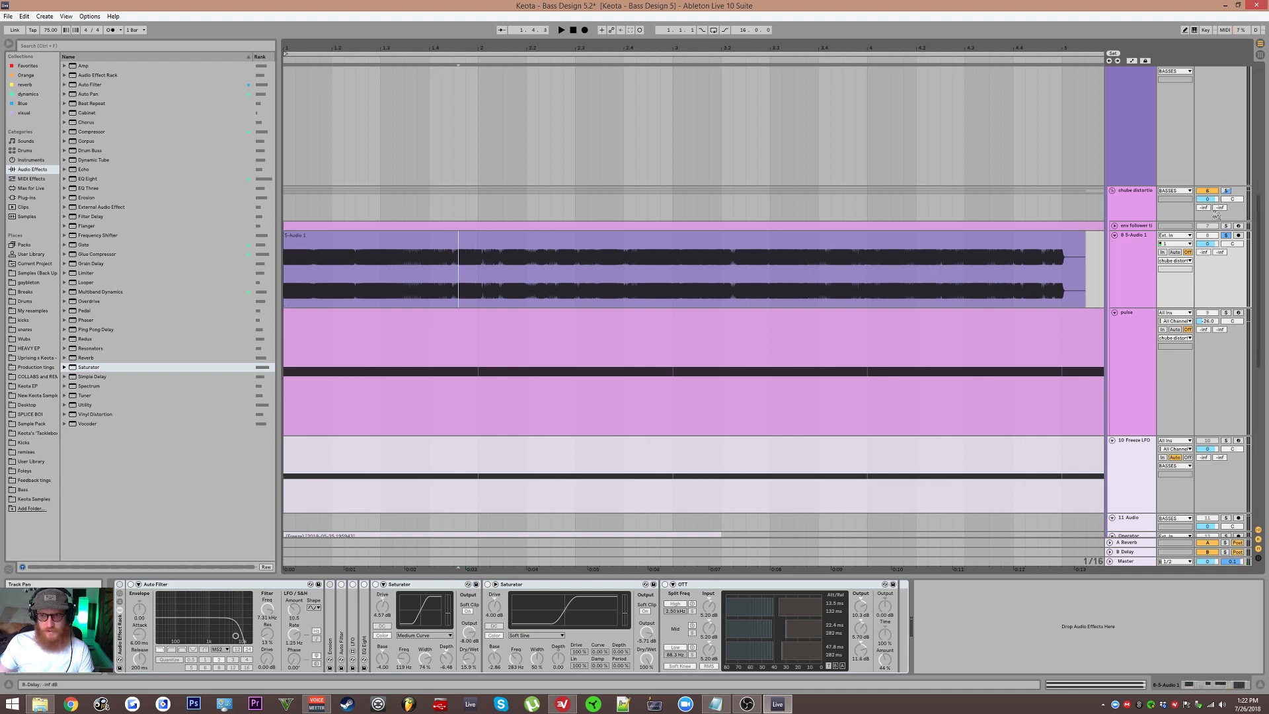
key(space)
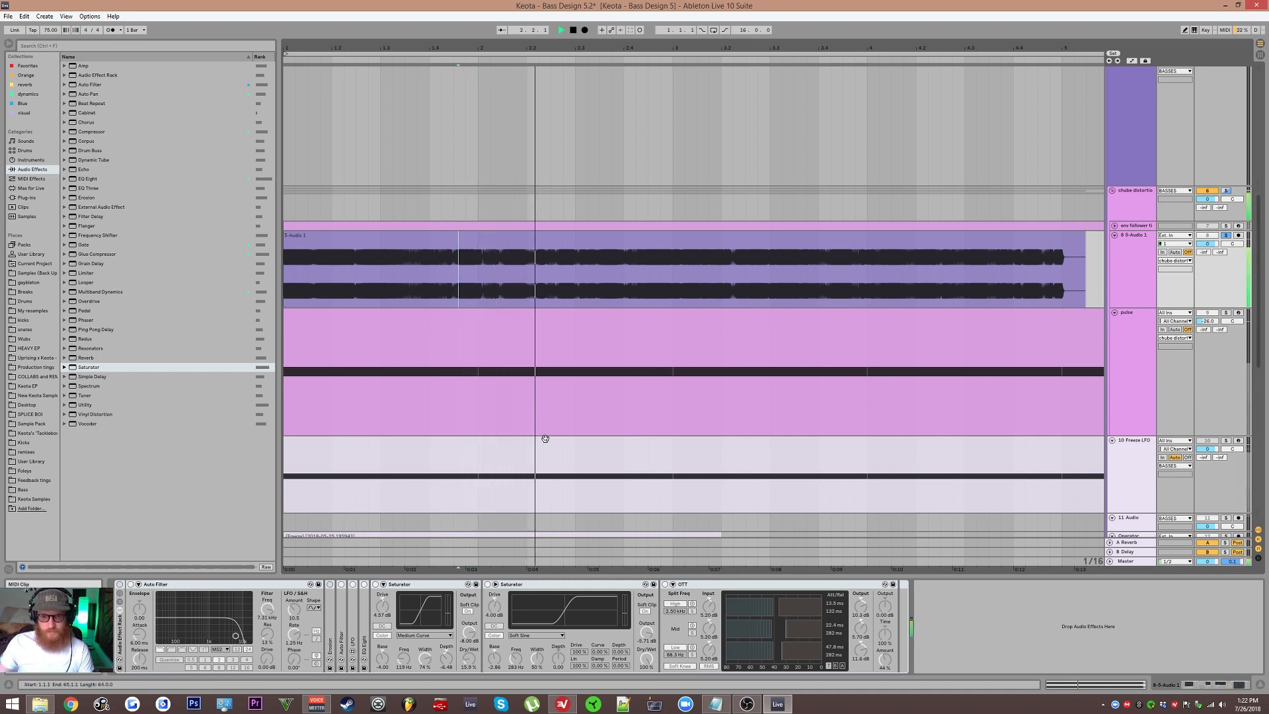
key(space)
click(119, 585)
key(space)
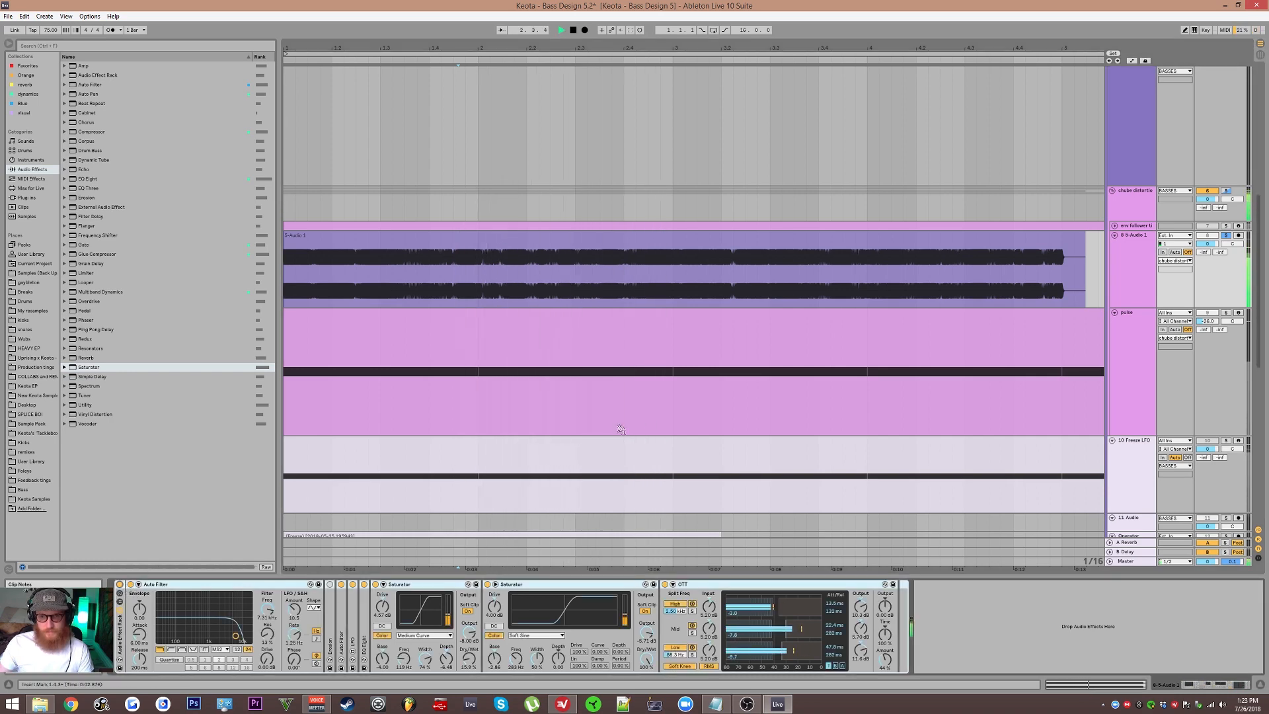
key(space)
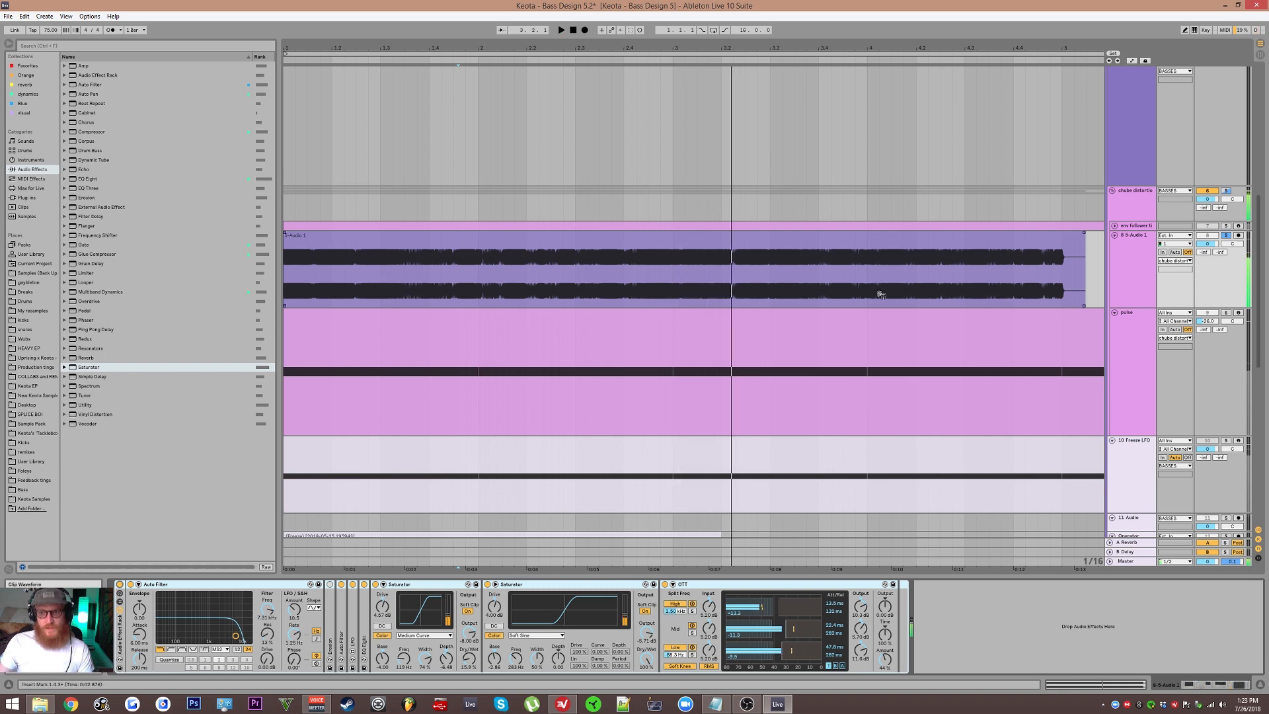
Step: Switch the solo from the 10 Freeze LFO track to the pulse track
click(1146, 265)
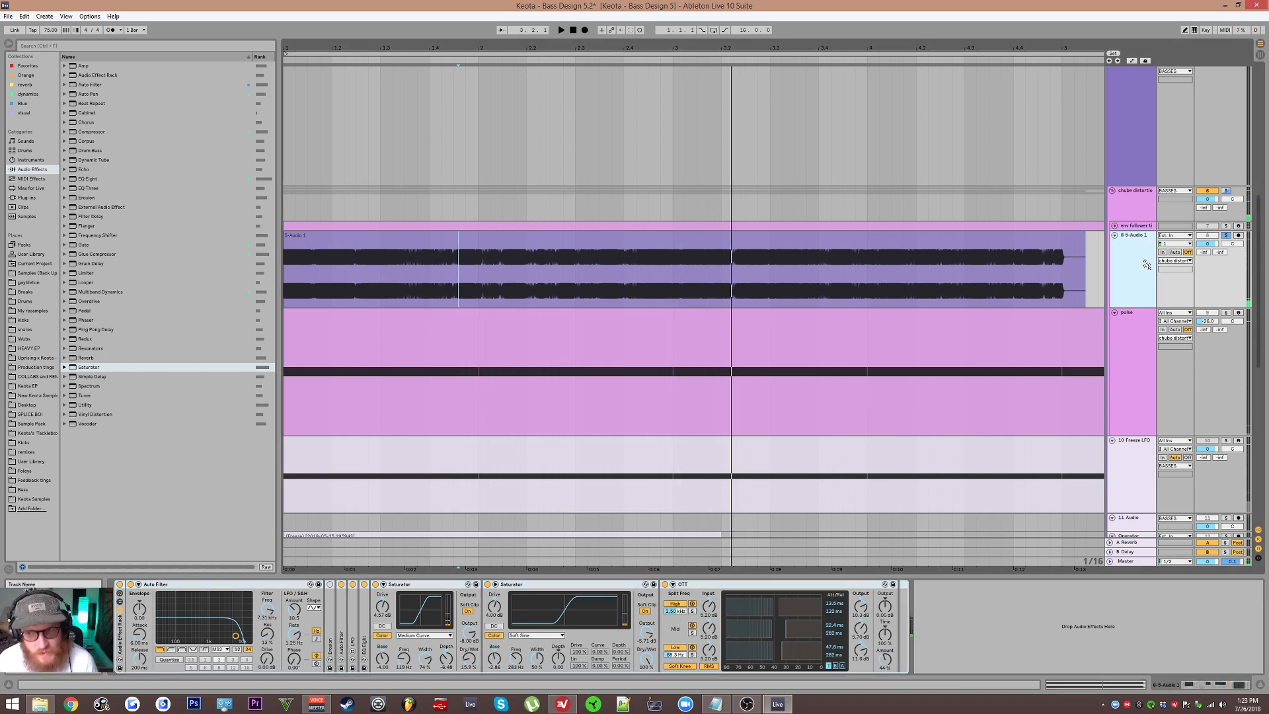
click(1136, 323)
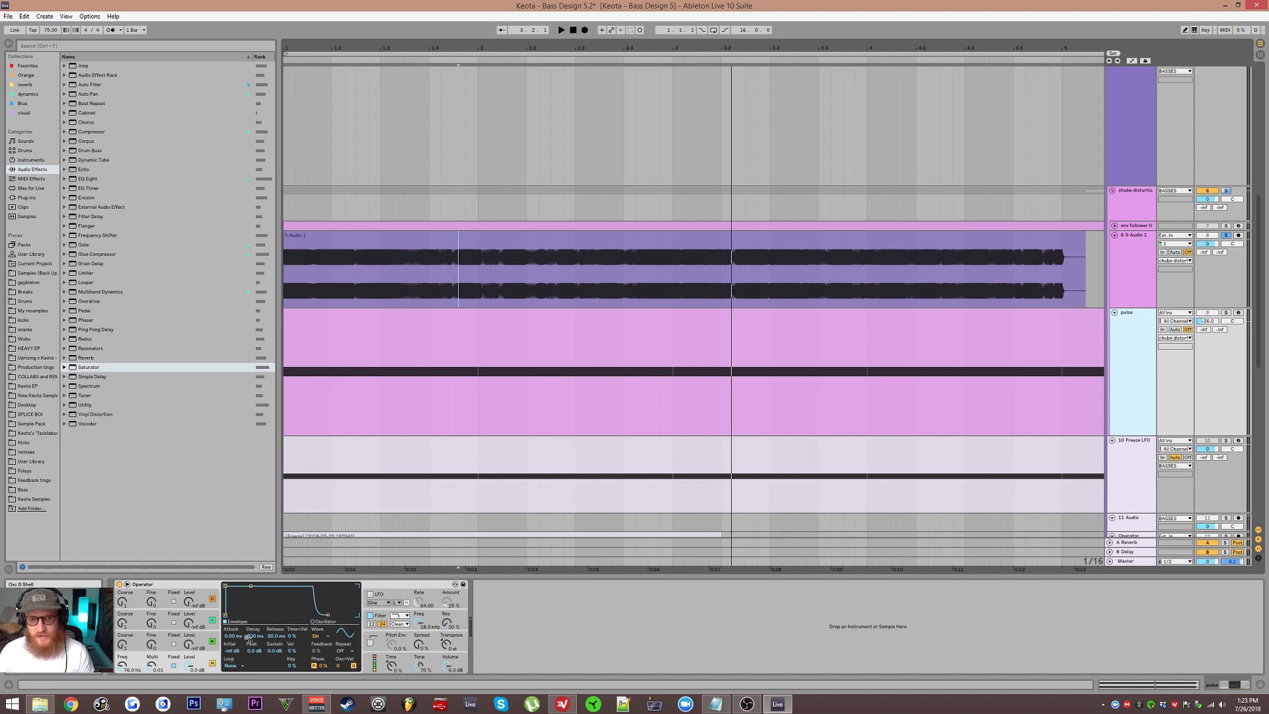
click(1132, 474)
scroll(1062, 440, down, 1)
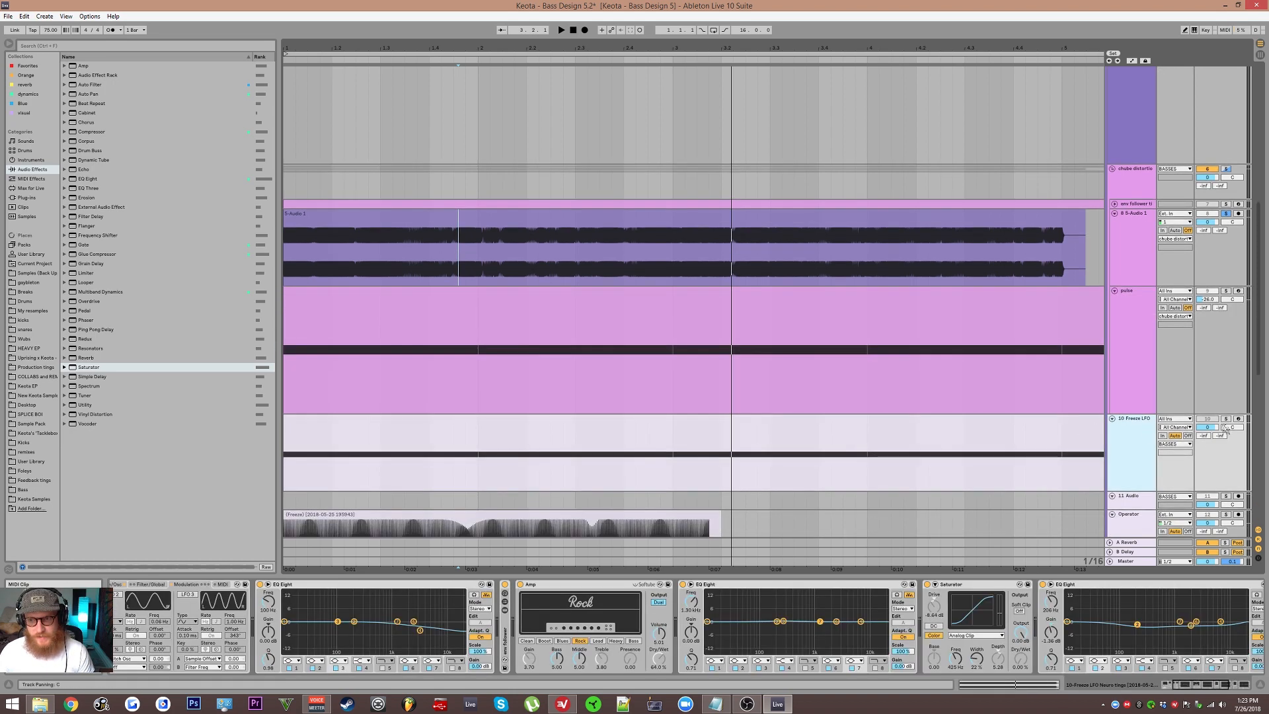
click(1226, 419)
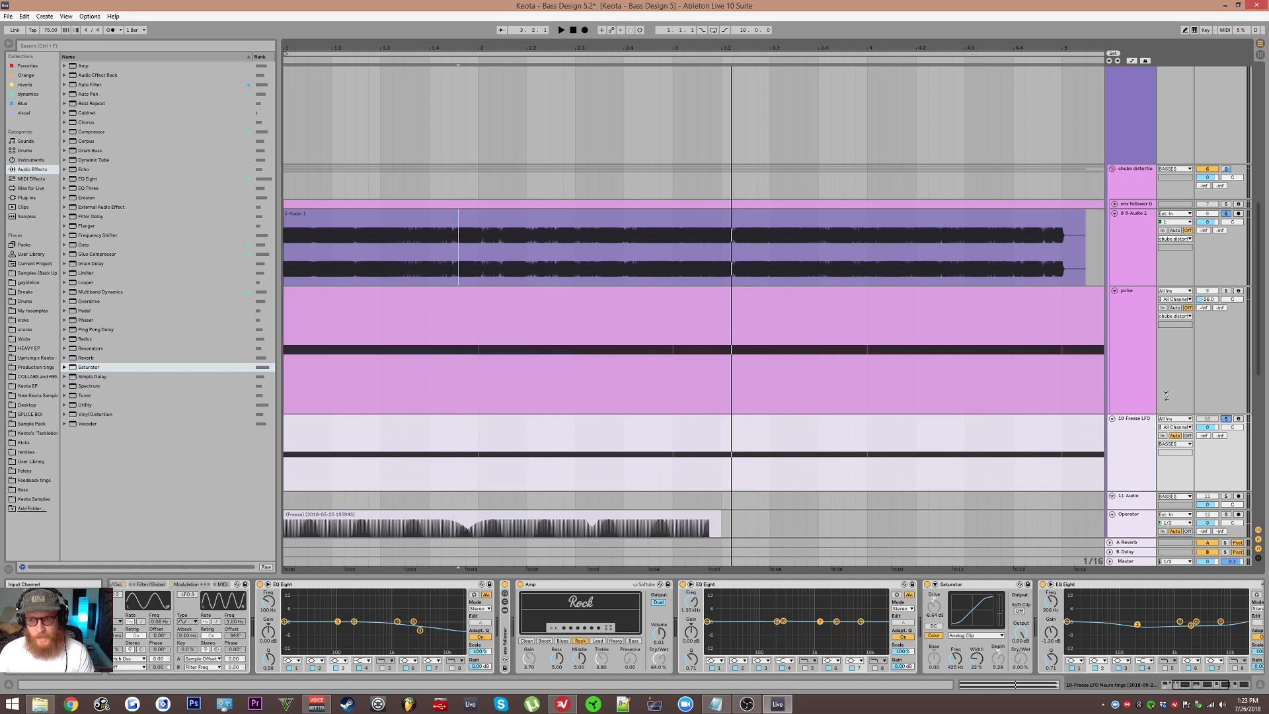
click(1136, 251)
click(1134, 437)
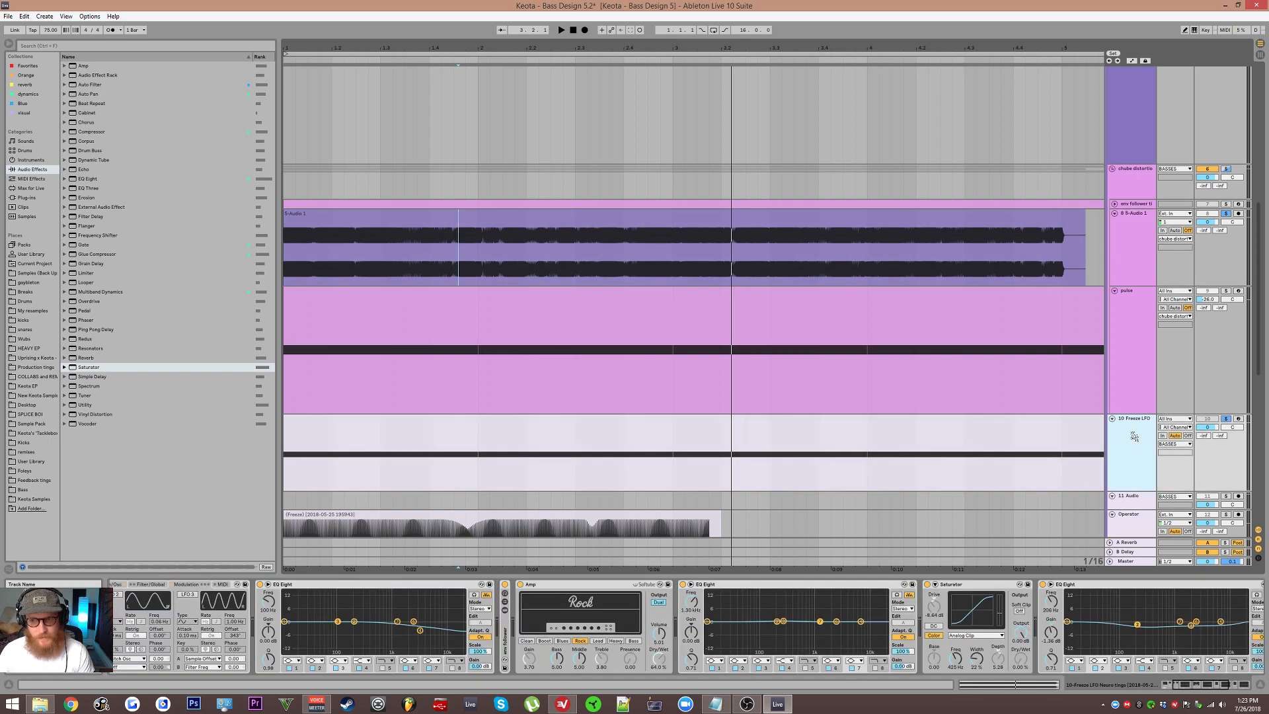
click(1228, 419)
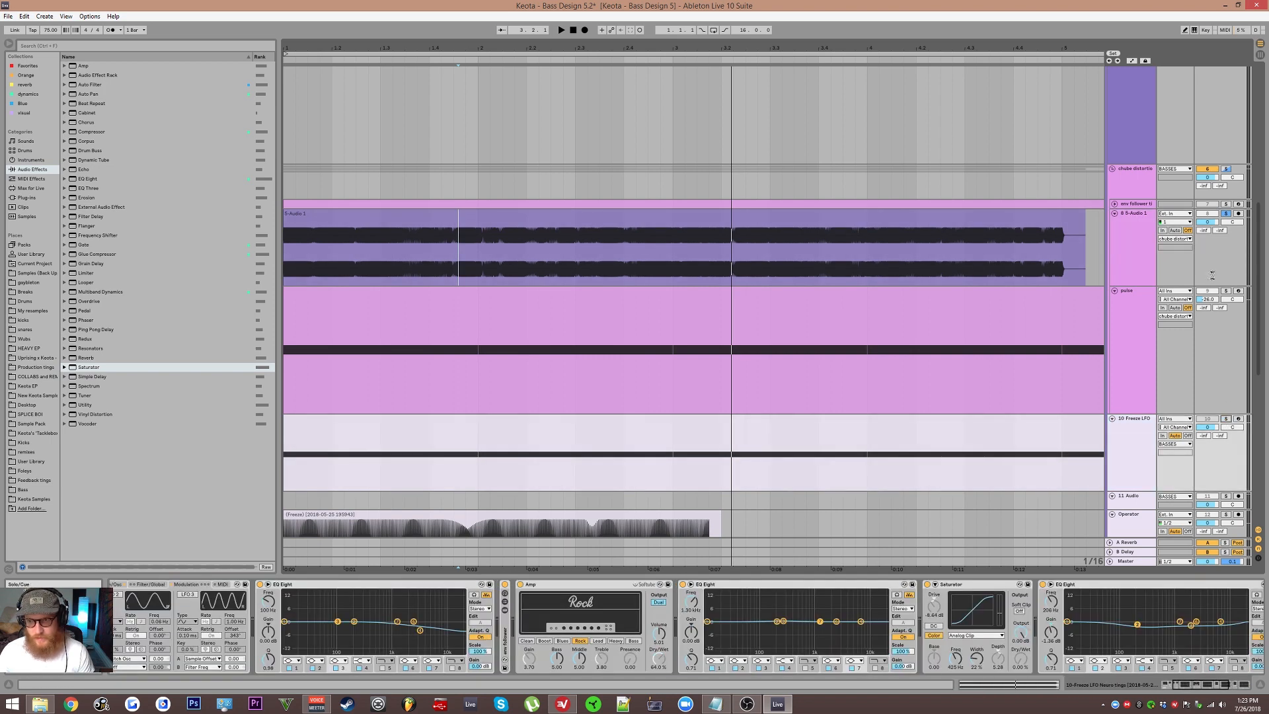
click(1227, 291)
Step: Change the 5-Audio 1 track's color to pink
click(1140, 323)
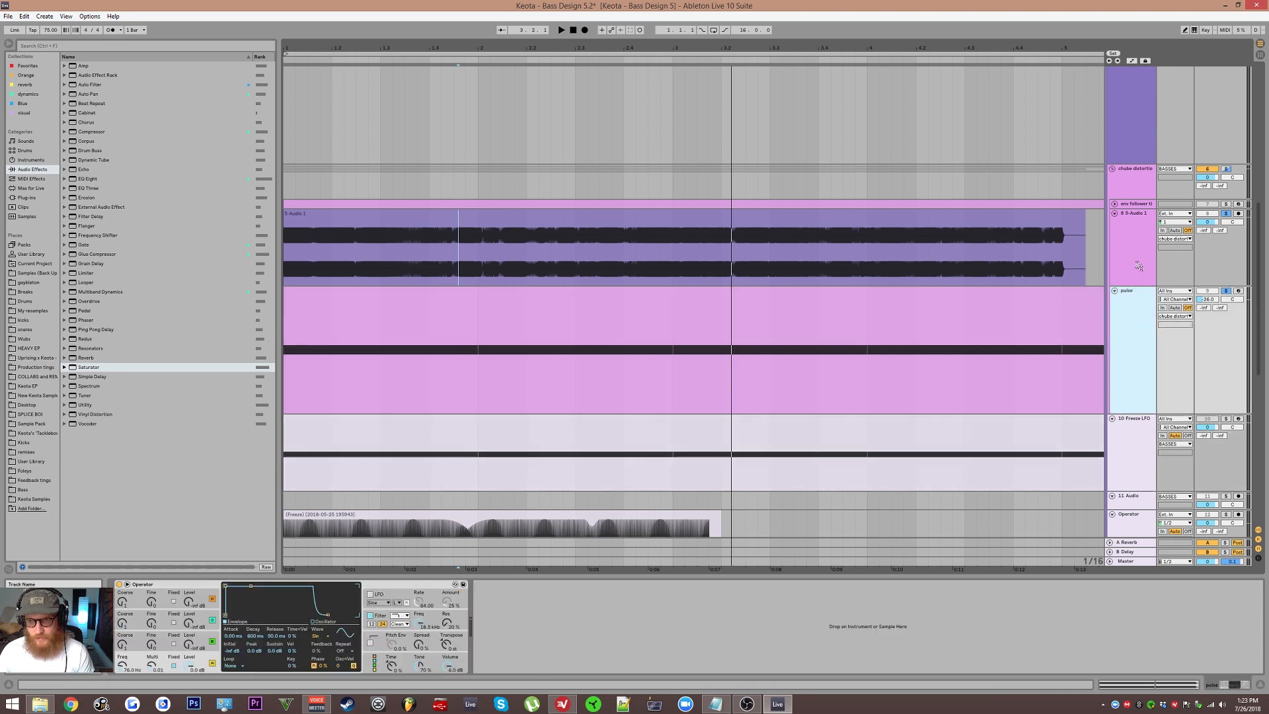
right_click(1132, 254)
click(1167, 418)
Step: Lower the pulse track's volume slightly
click(1133, 362)
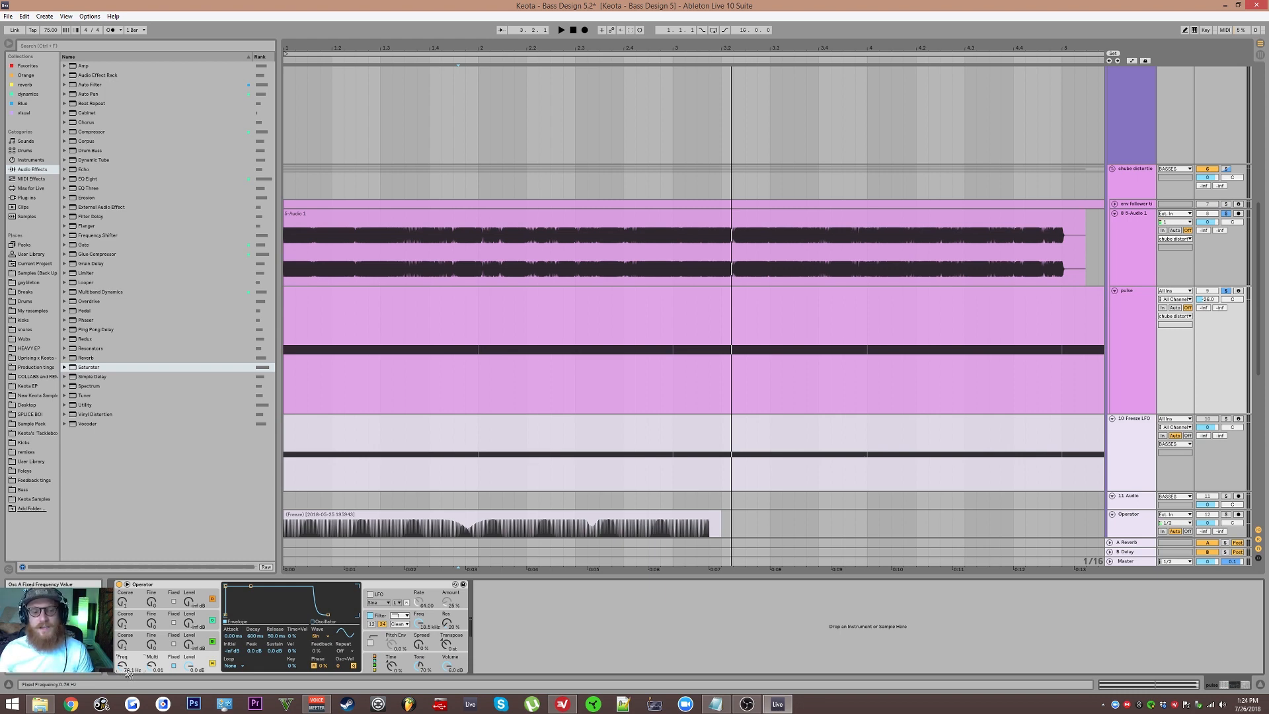
scroll(354, 363, up, 2)
drag(354, 363, 688, 339)
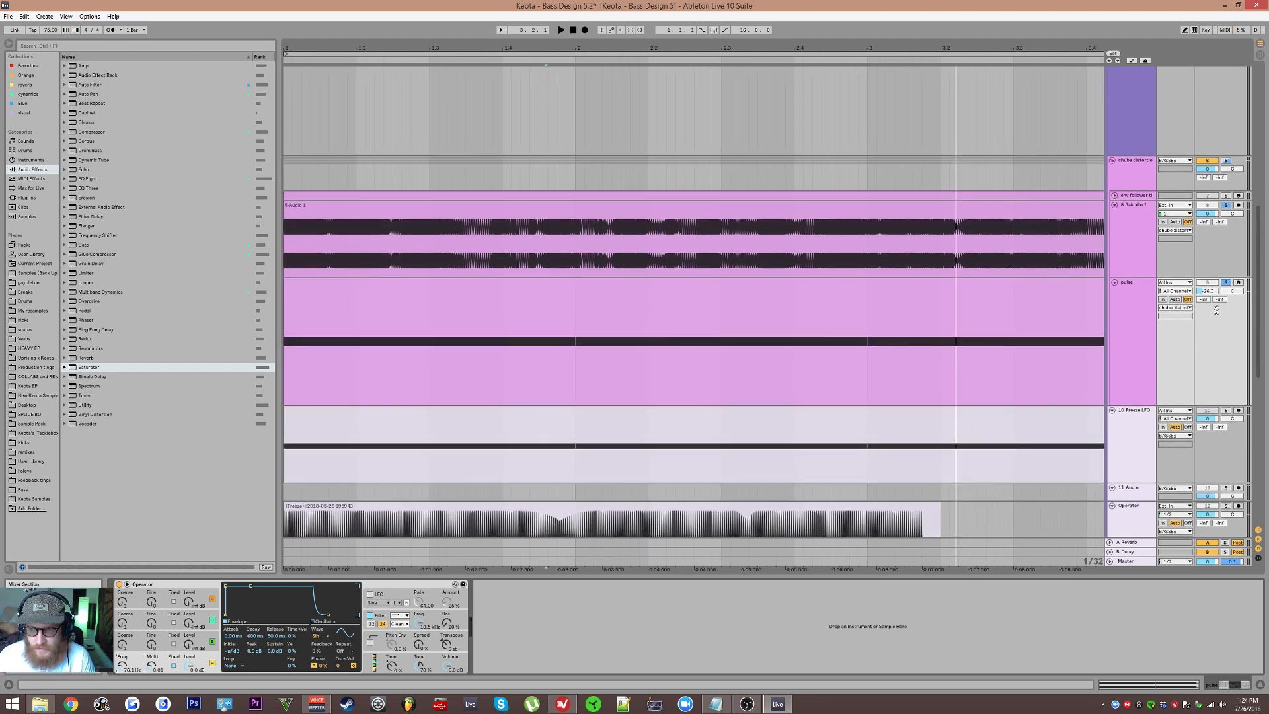
drag(1208, 291, 1208, 310)
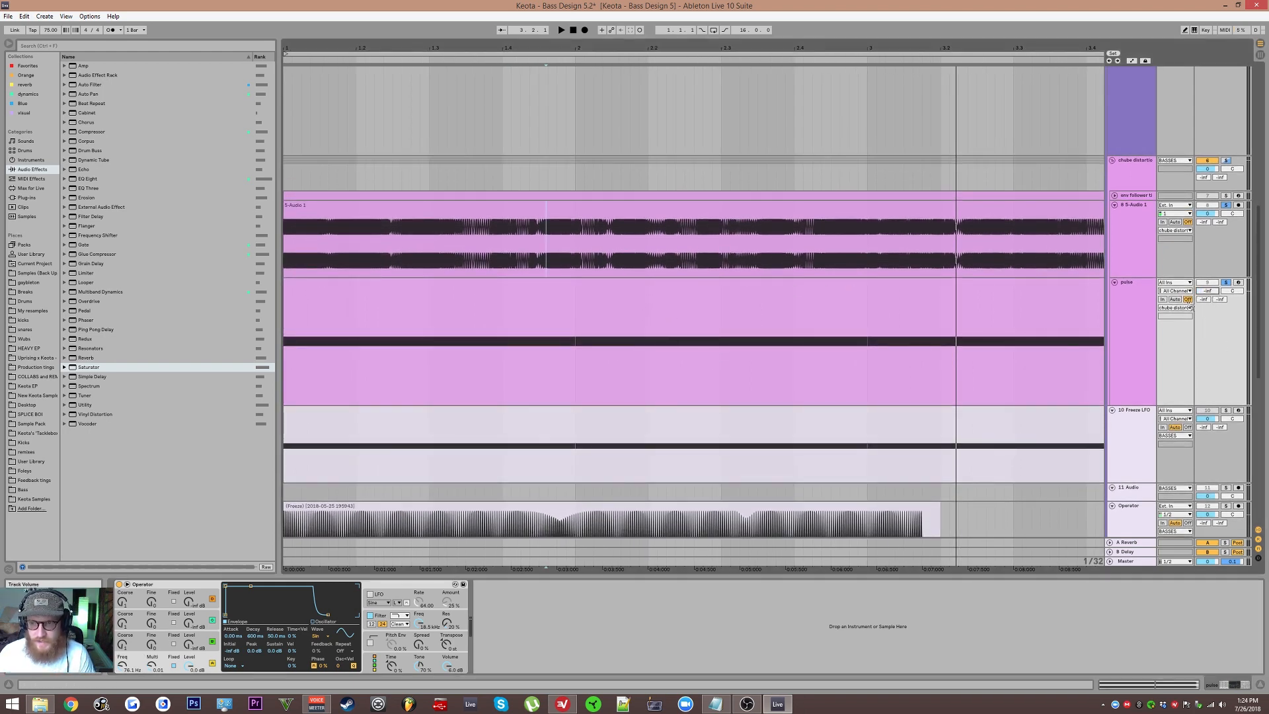
Step: Move the s(M)exoscope device ahead of the second EQ Eight on the chube distortion track and open its plugin window
click(1142, 238)
click(1140, 185)
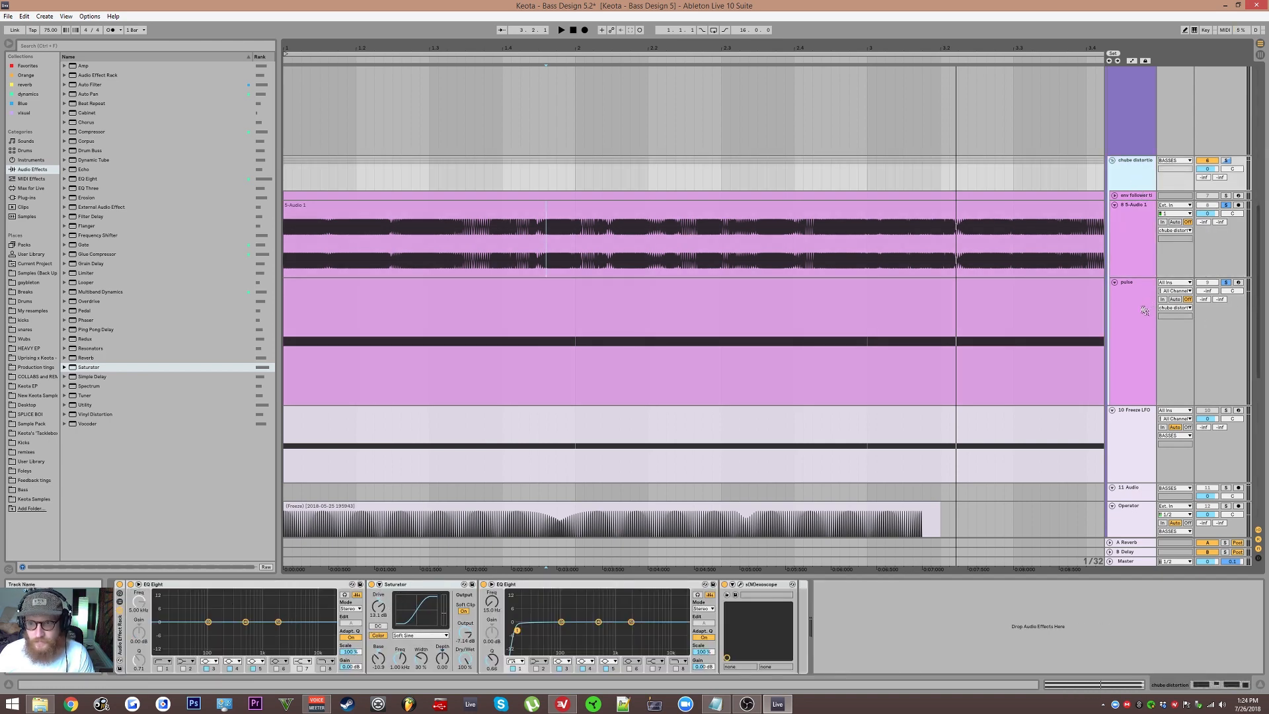
drag(511, 597, 496, 594)
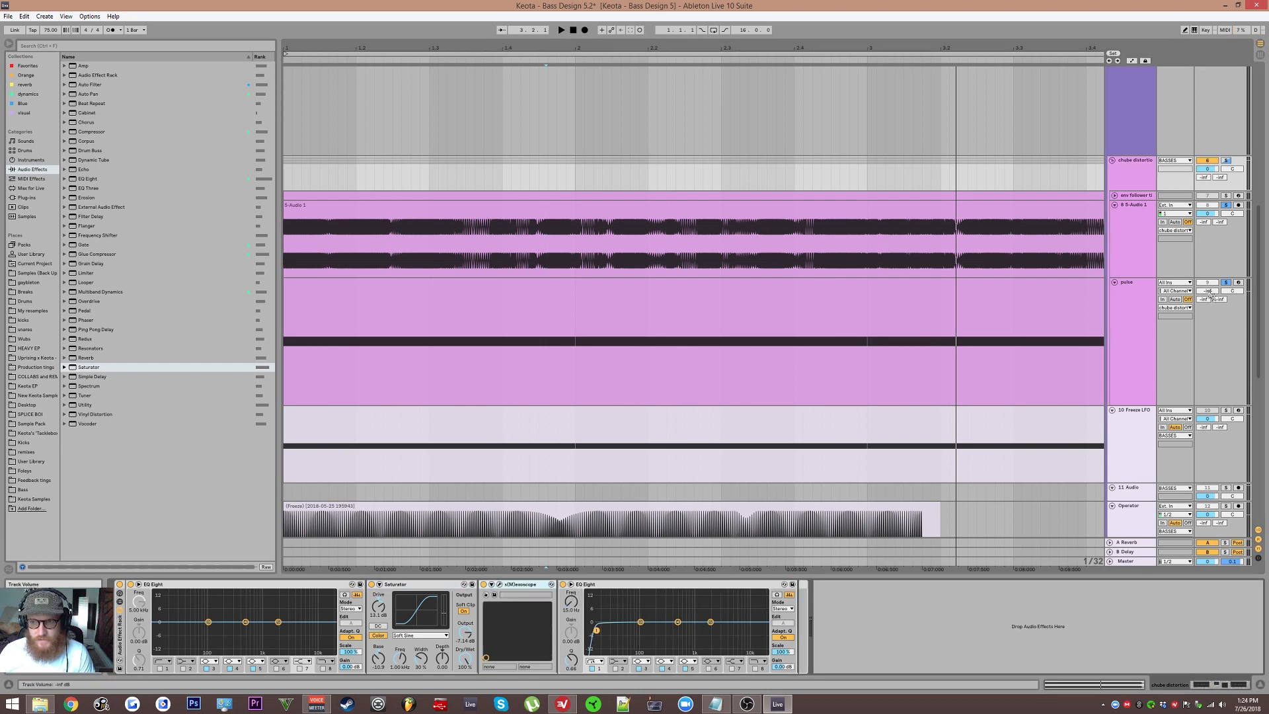
click(1131, 173)
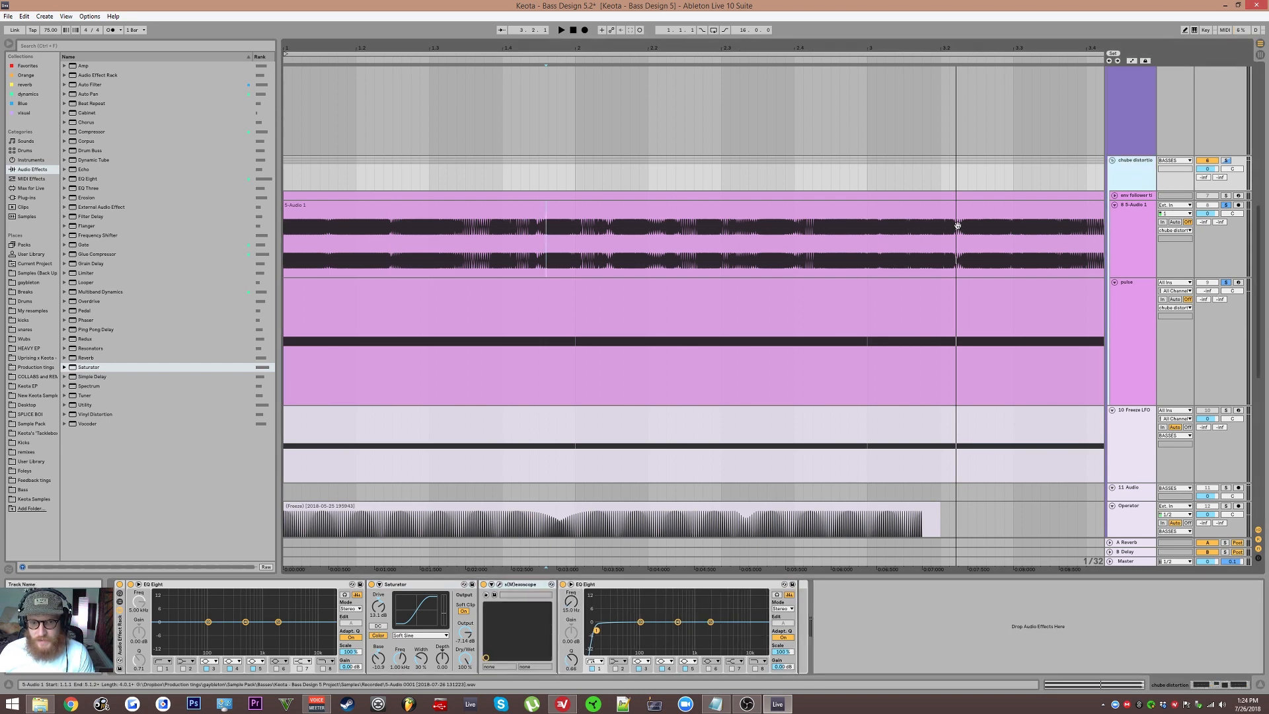
click(499, 585)
drag(811, 233, 798, 121)
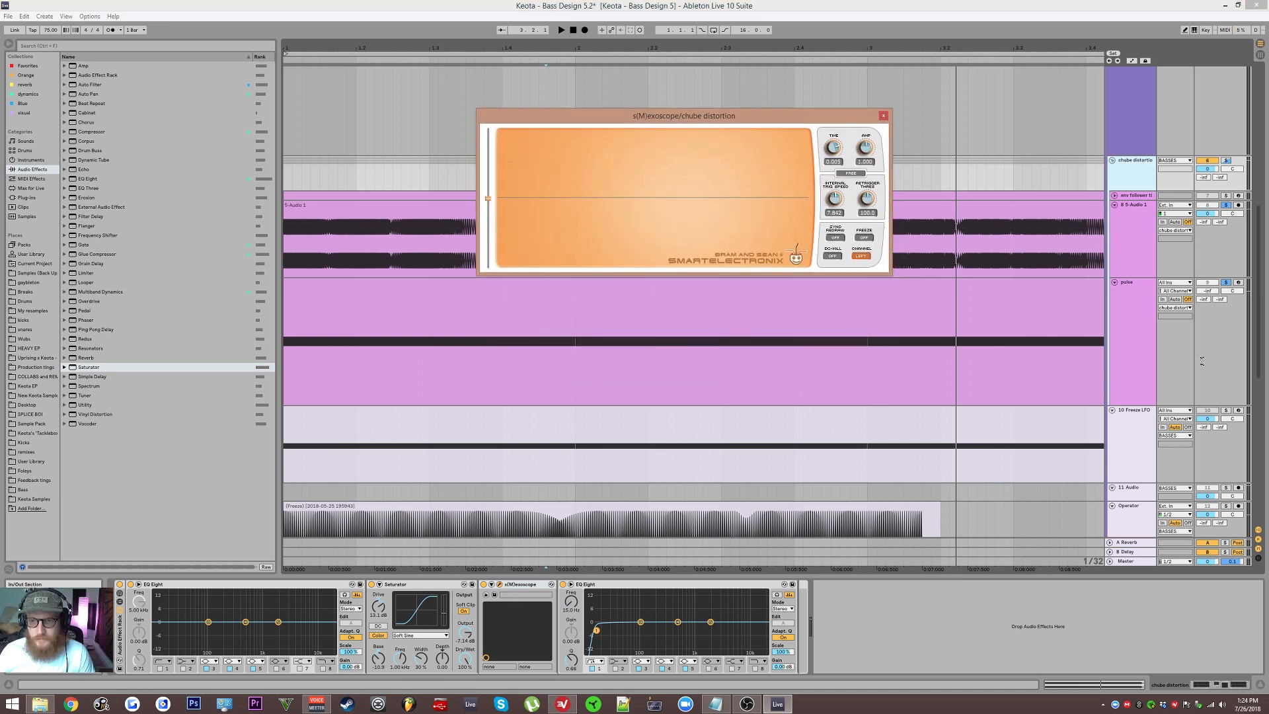
Step: Adjust the pulse track's volume while playing the arrangement back
click(1124, 308)
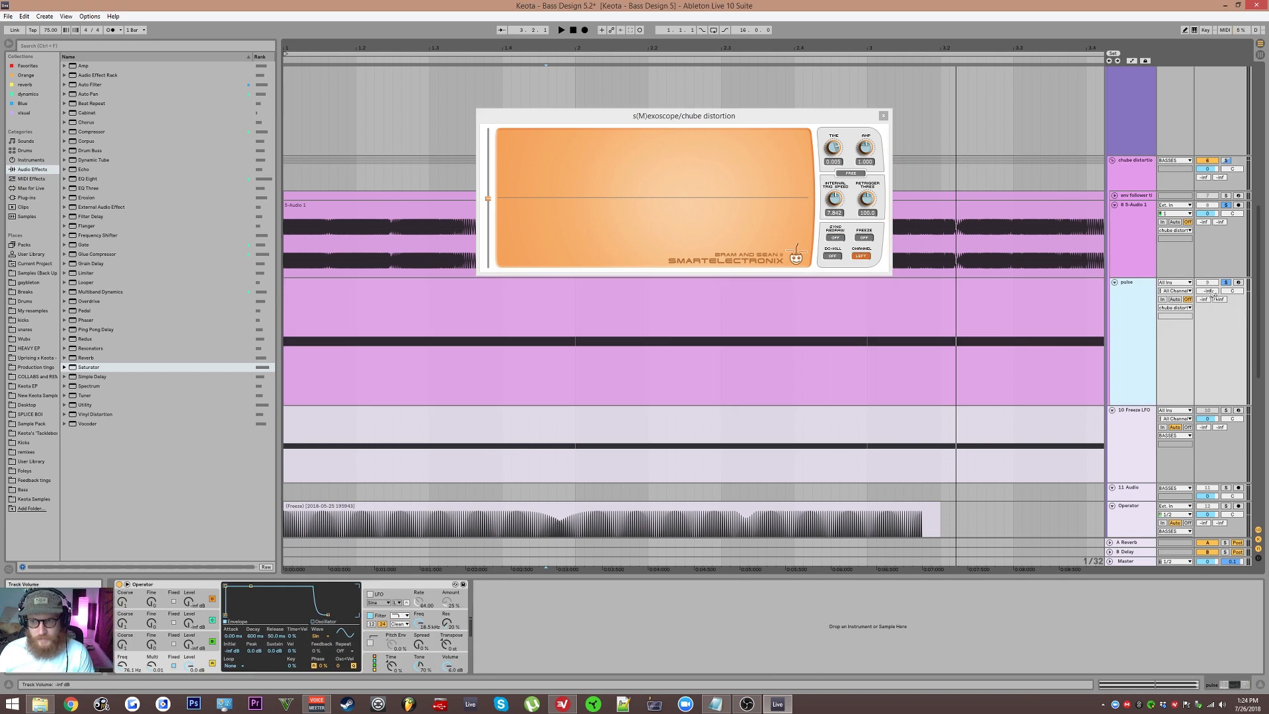
key(space)
drag(1214, 293, 1214, 262)
drag(1207, 291, 1206, 280)
key(space)
key(space)
key(space)
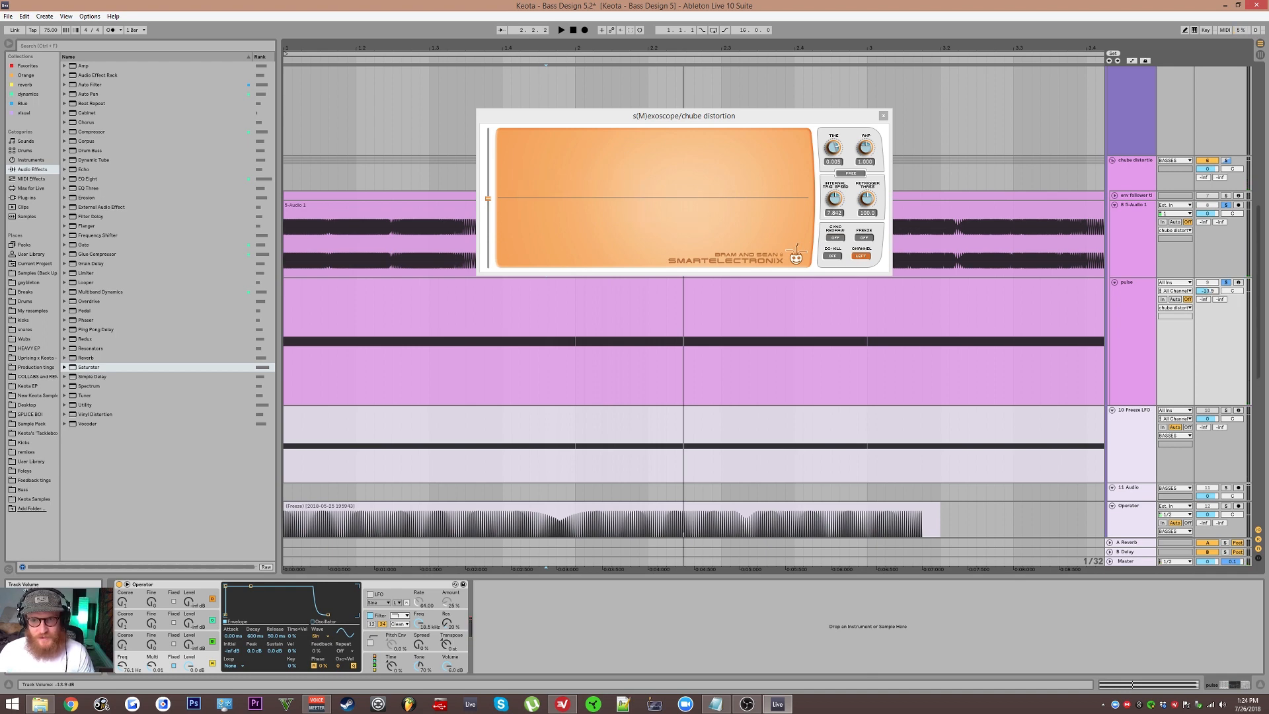
key(space)
drag(1207, 291, 1207, 324)
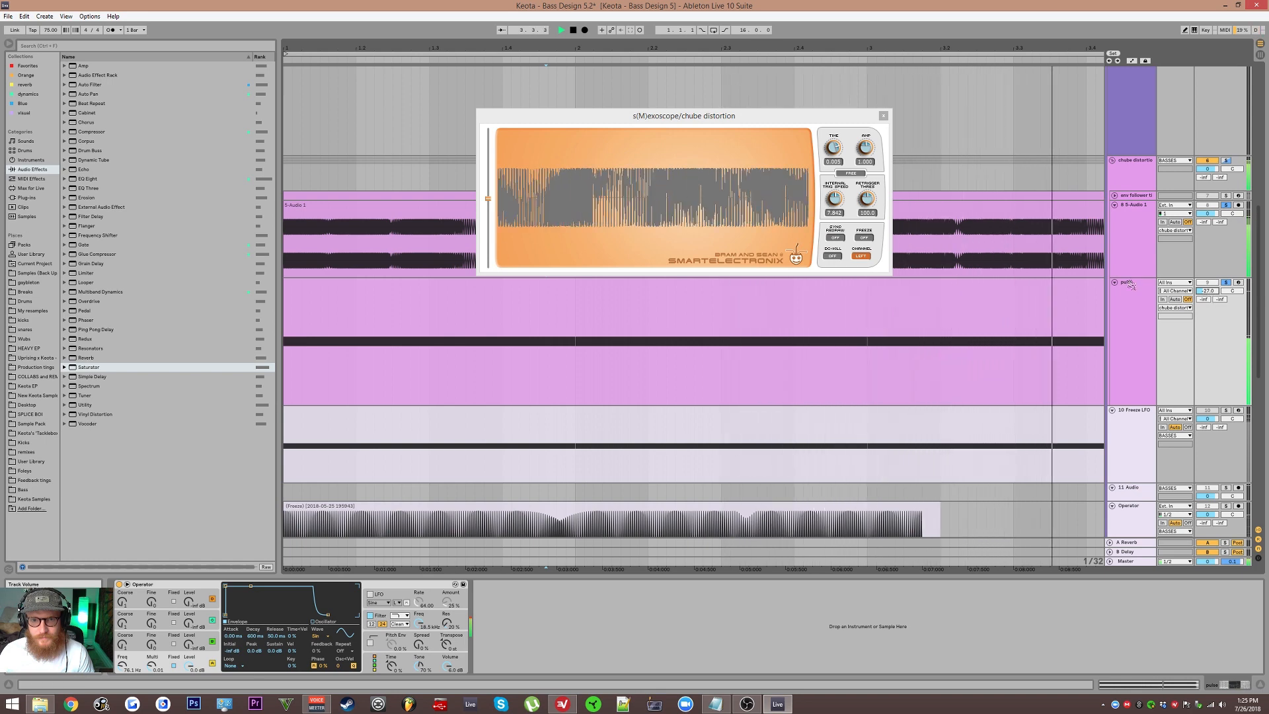
key(space)
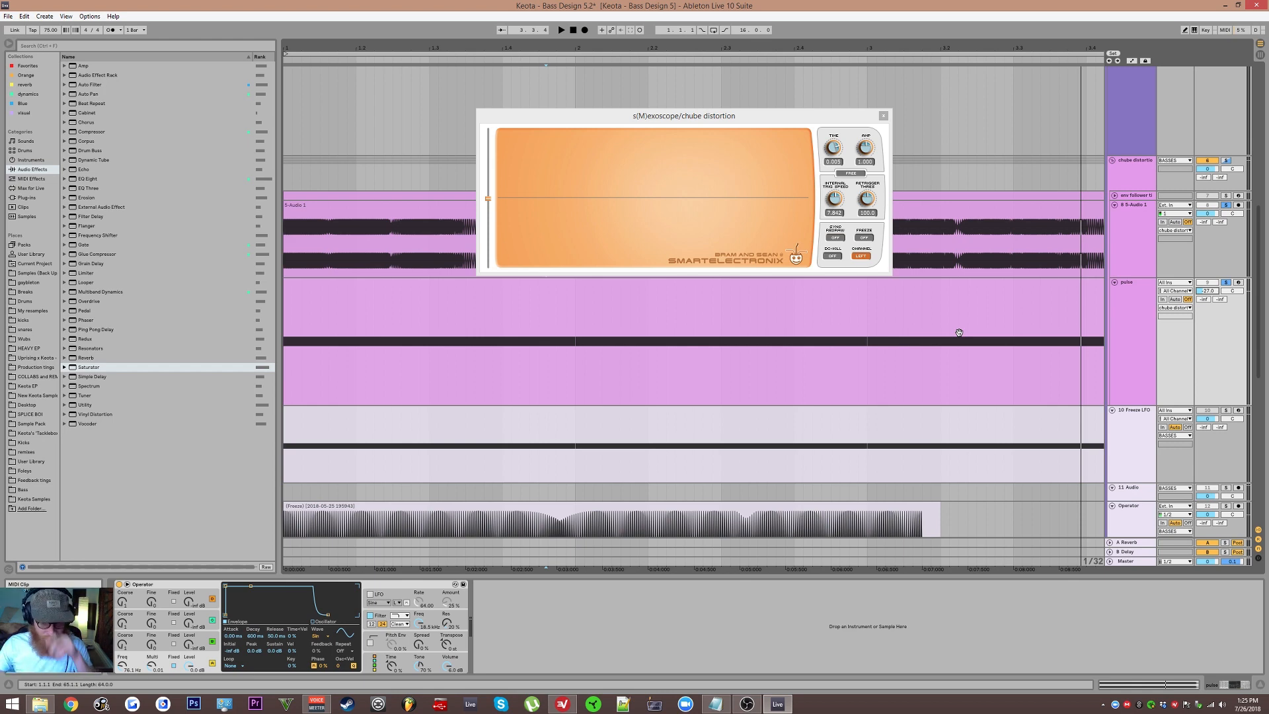
Step: Close the s(M)exoscope window and select the tail of the 5-Audio 1 clip
click(1137, 214)
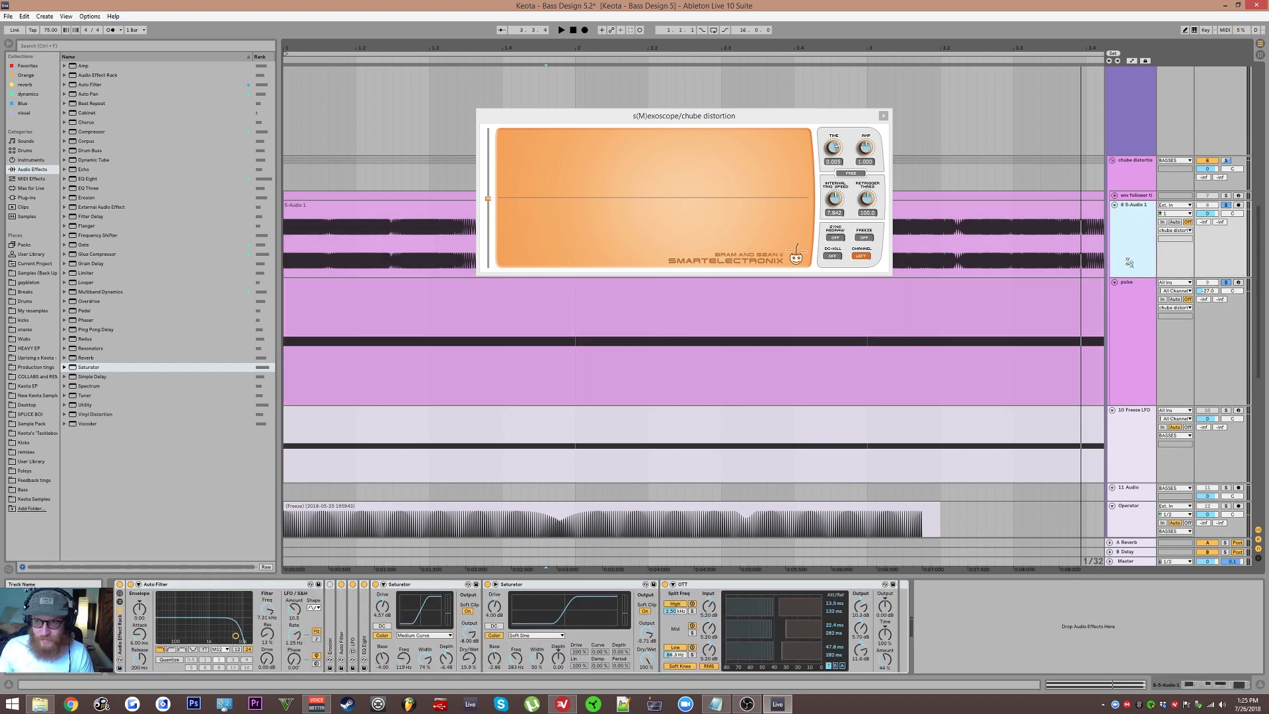
click(884, 116)
scroll(793, 229, down, 3)
drag(759, 229, 810, 287)
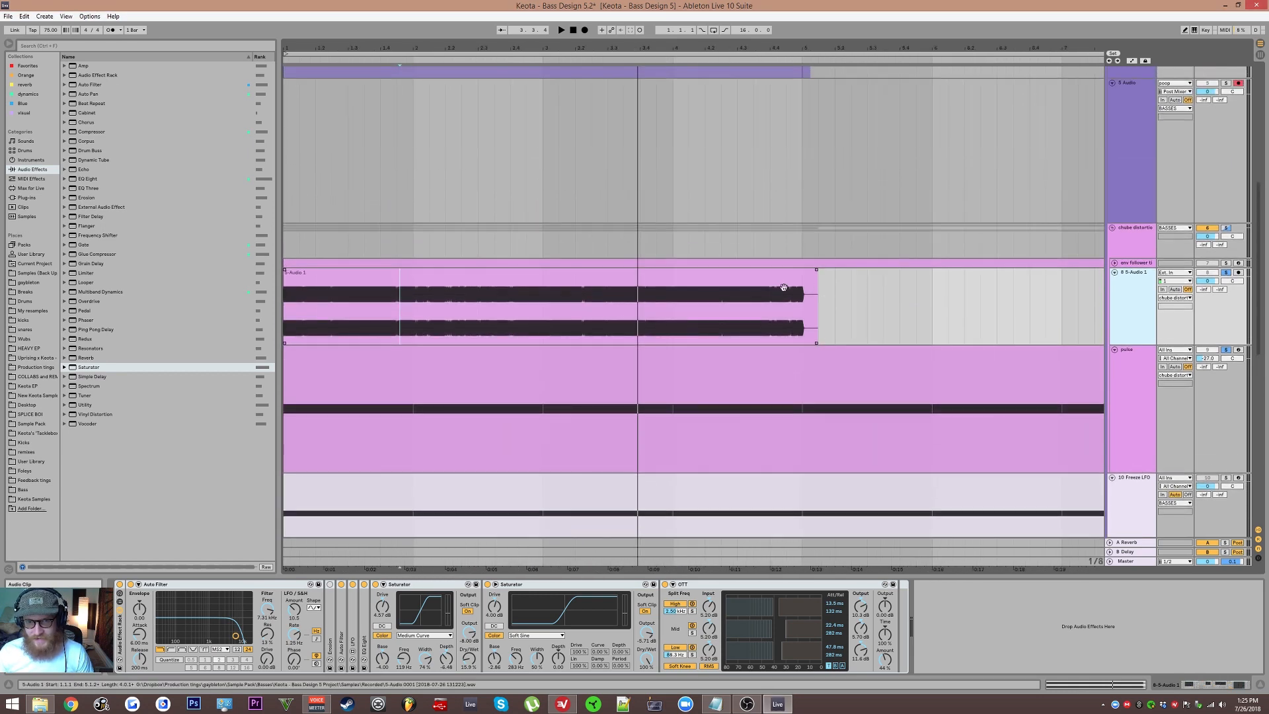
Step: Scroll through the arrangement's lower bass tracks and inspect the 18 Audio track's device chain
scroll(598, 264, down, 1)
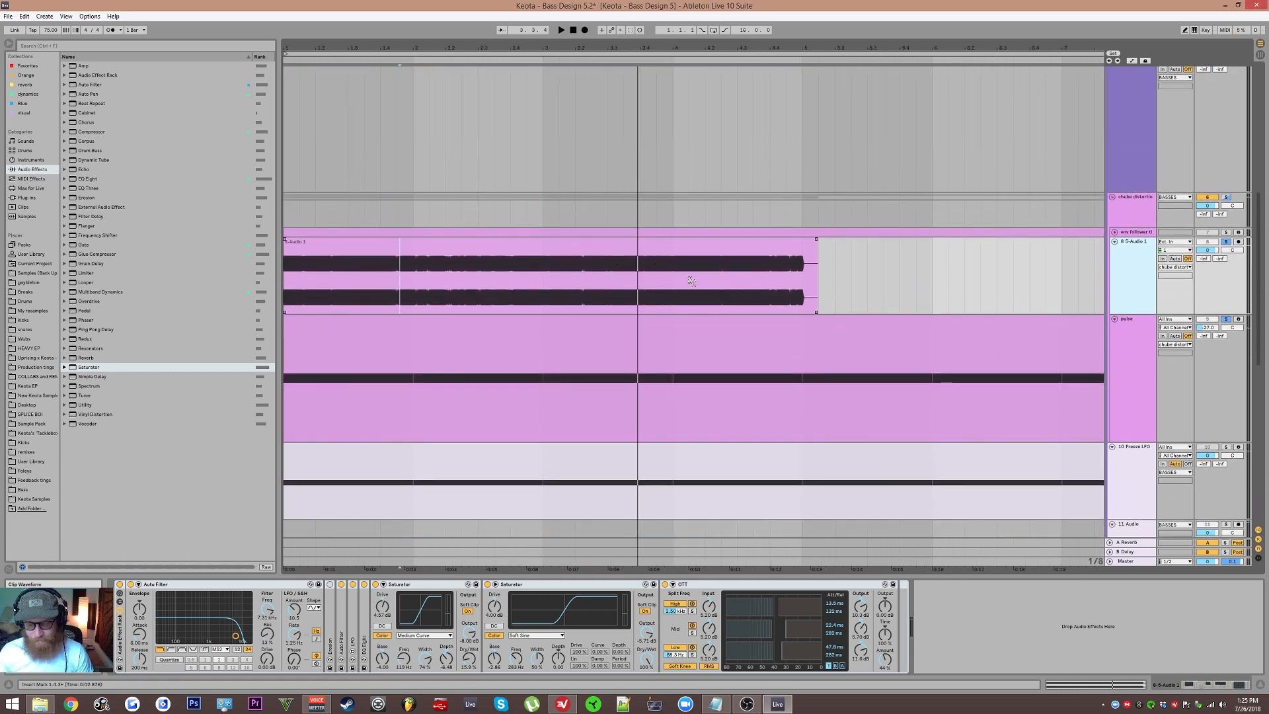
scroll(536, 256, up, 2)
drag(533, 255, 707, 279)
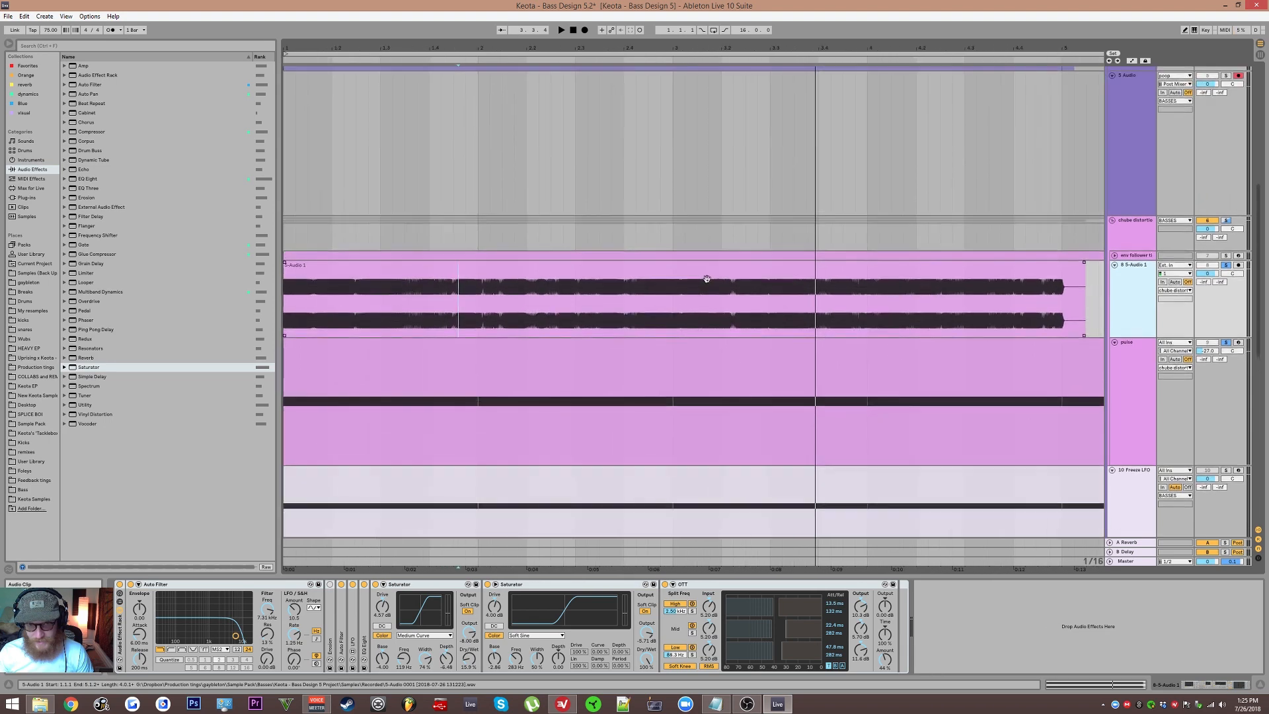
scroll(697, 280, down, 2)
scroll(626, 350, down, 3)
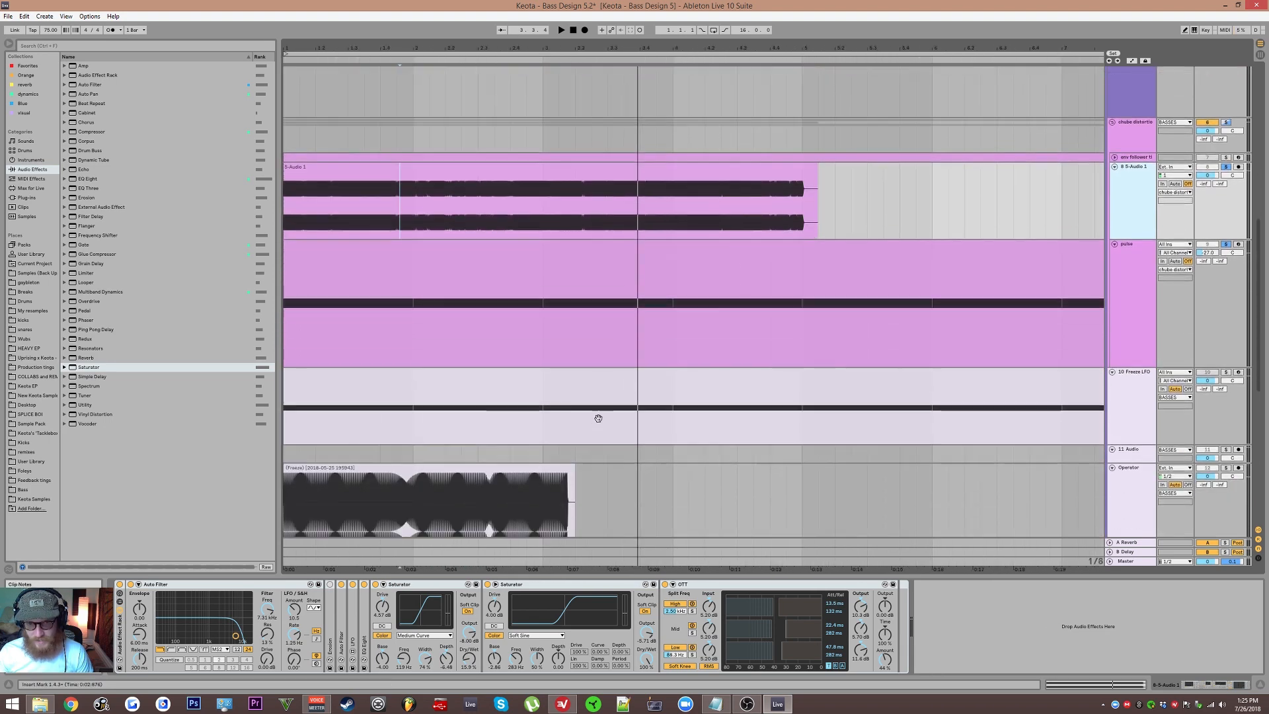
scroll(596, 423, down, 2)
scroll(618, 387, down, 2)
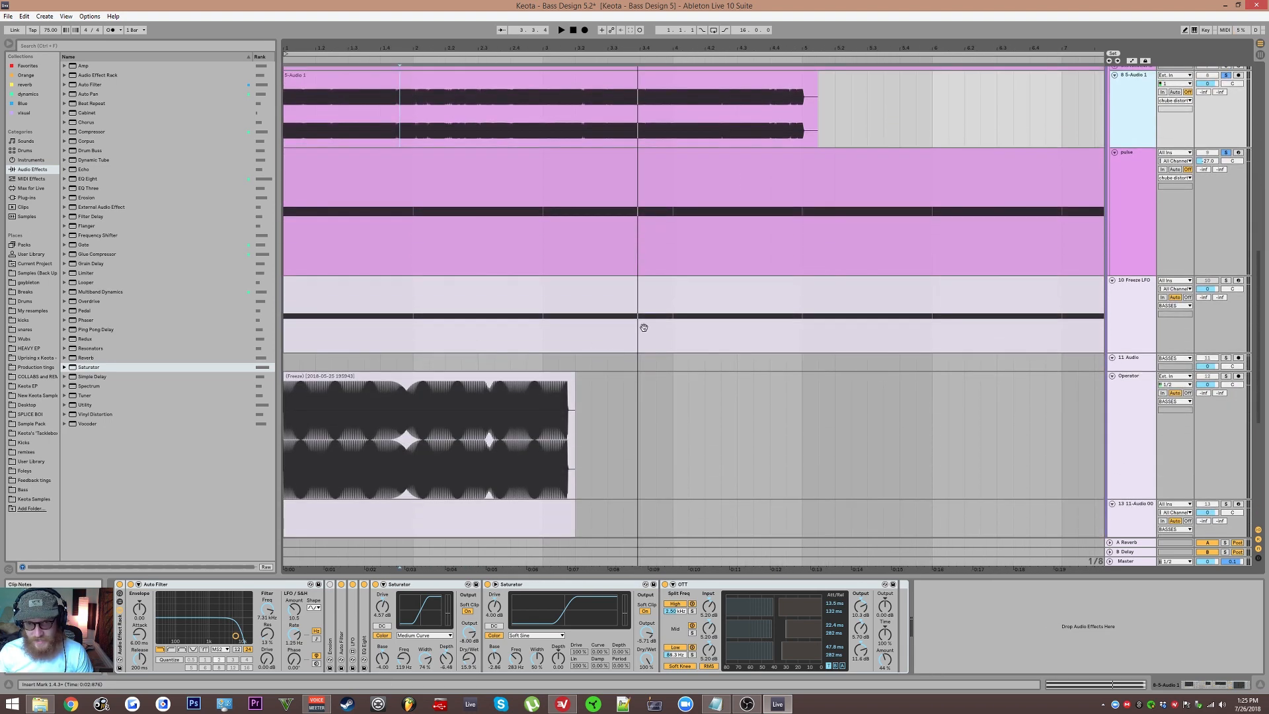
scroll(643, 328, up, 6)
scroll(654, 443, down, 3)
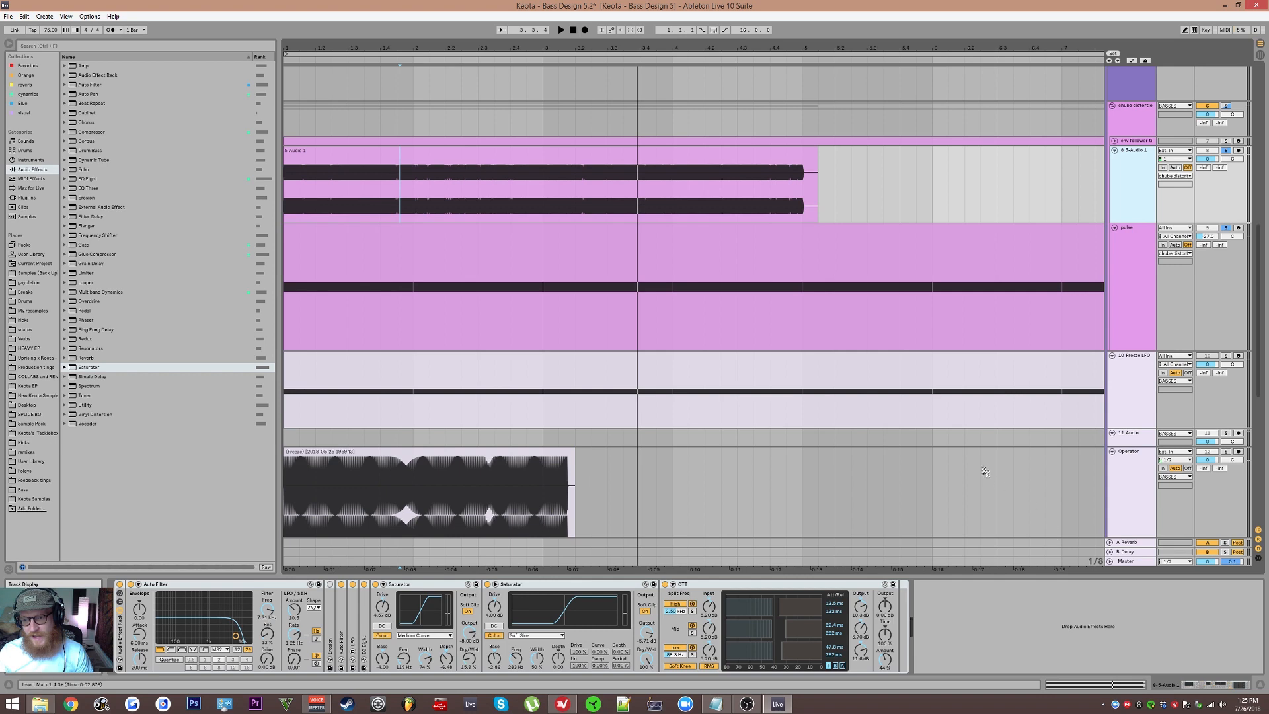
scroll(985, 472, down, 15)
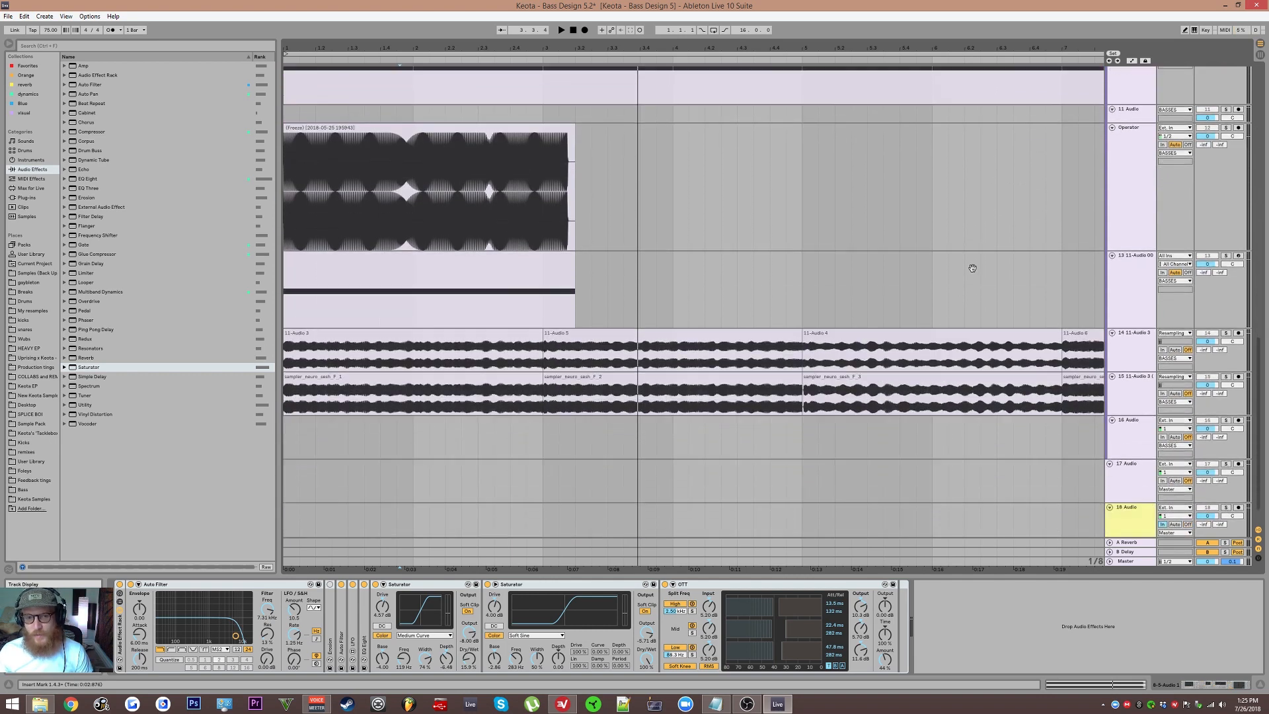
scroll(973, 268, down, 2)
click(1131, 479)
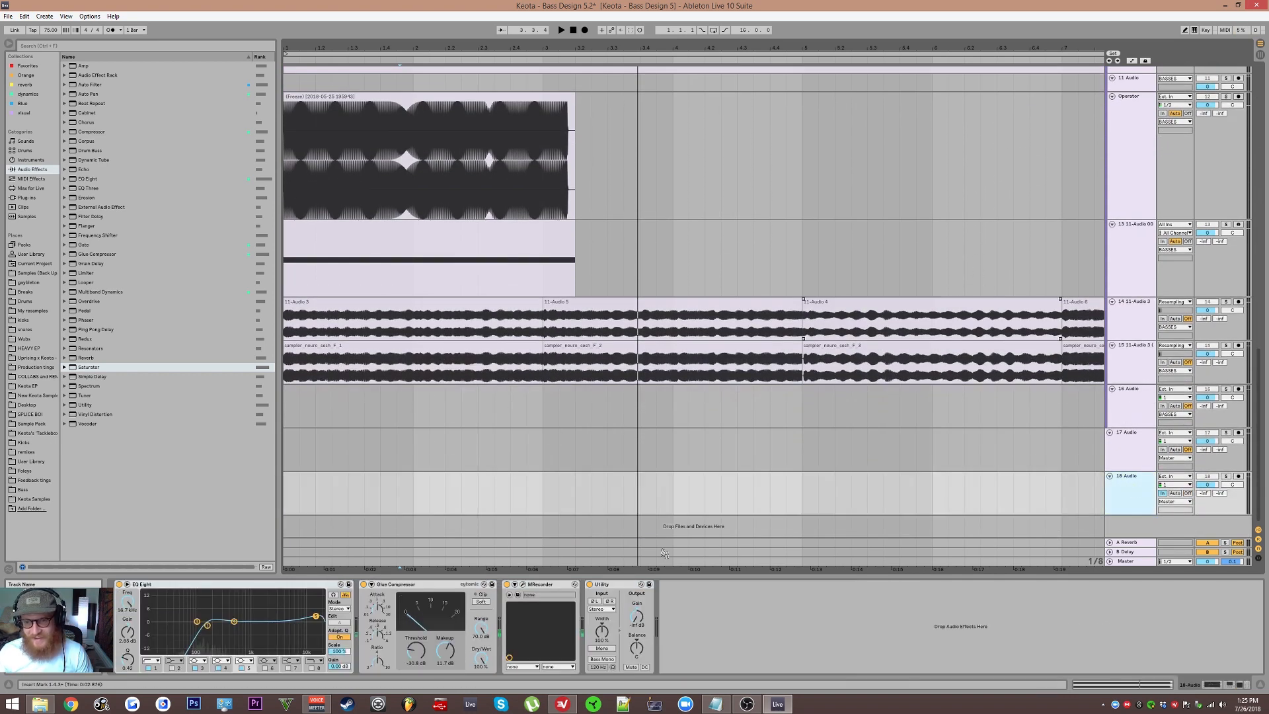
click(523, 585)
click(527, 592)
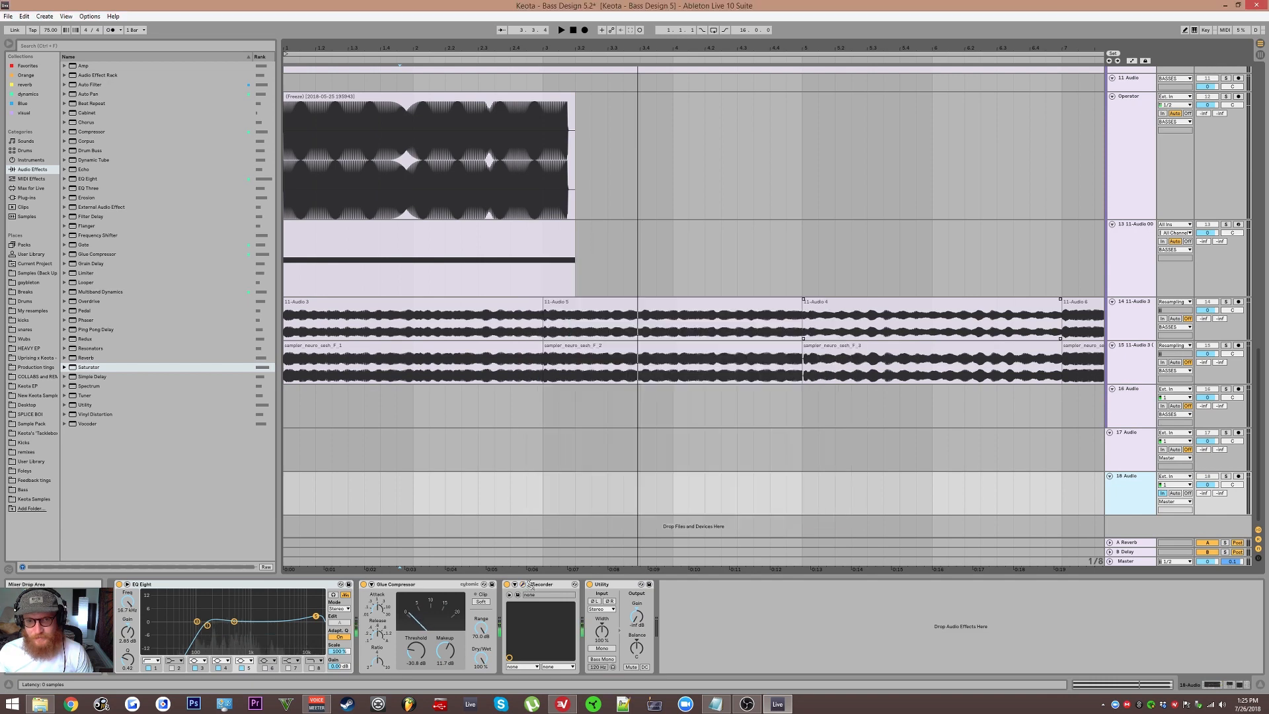
Step: Select the chube distortion track, open its s(M)exoscope plugin window and reposition the window
scroll(755, 444, up, 17)
scroll(755, 444, up, 6)
key(plus)
scroll(850, 269, down, 7)
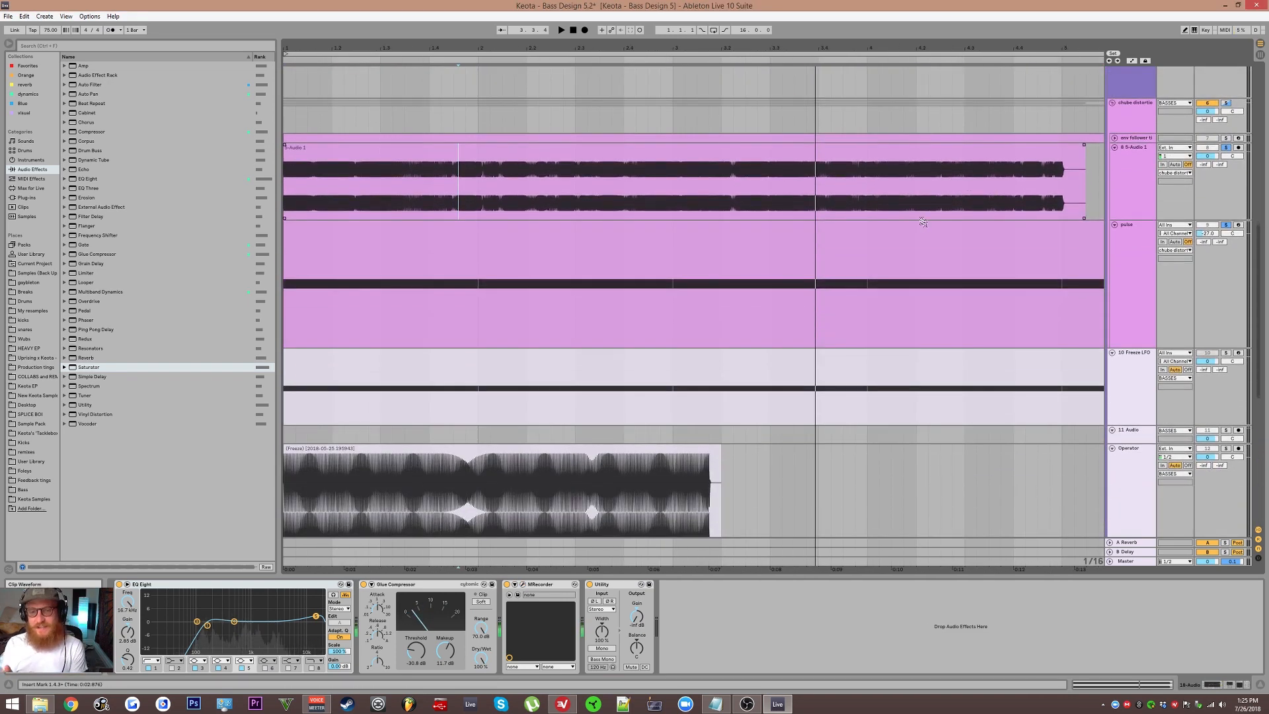
key(minus)
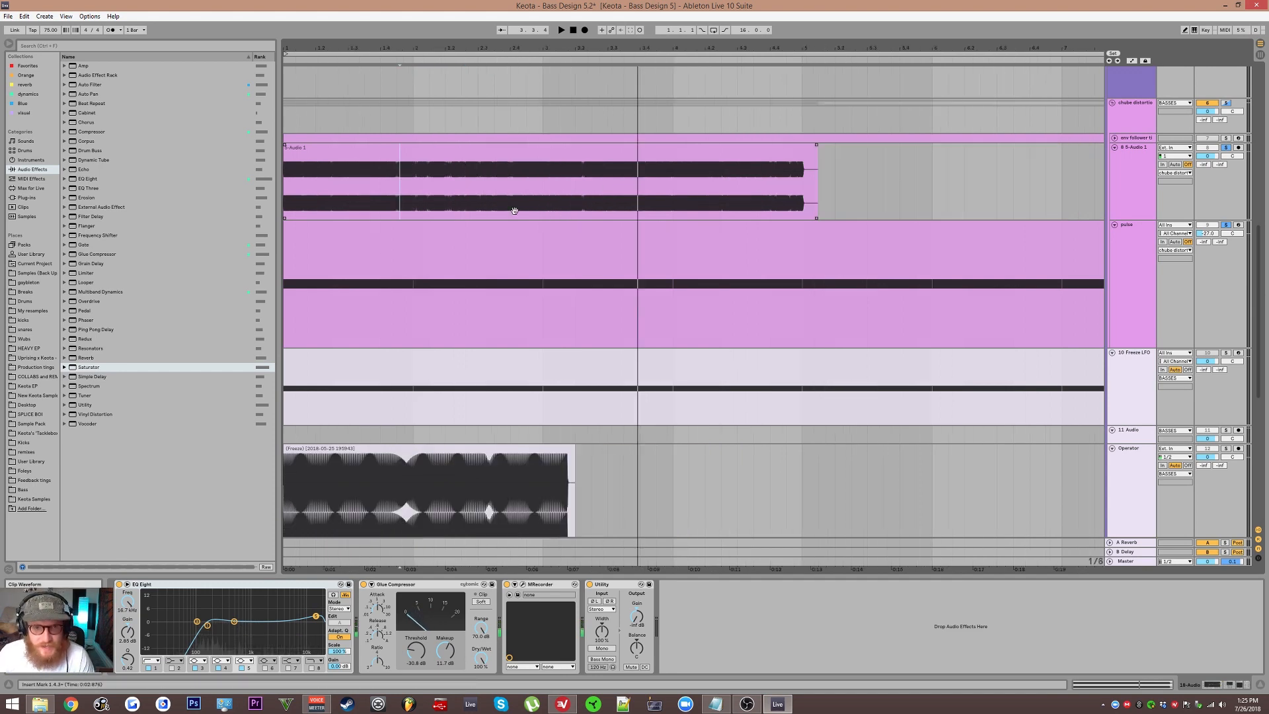
scroll(466, 244, up, 5)
click(466, 244)
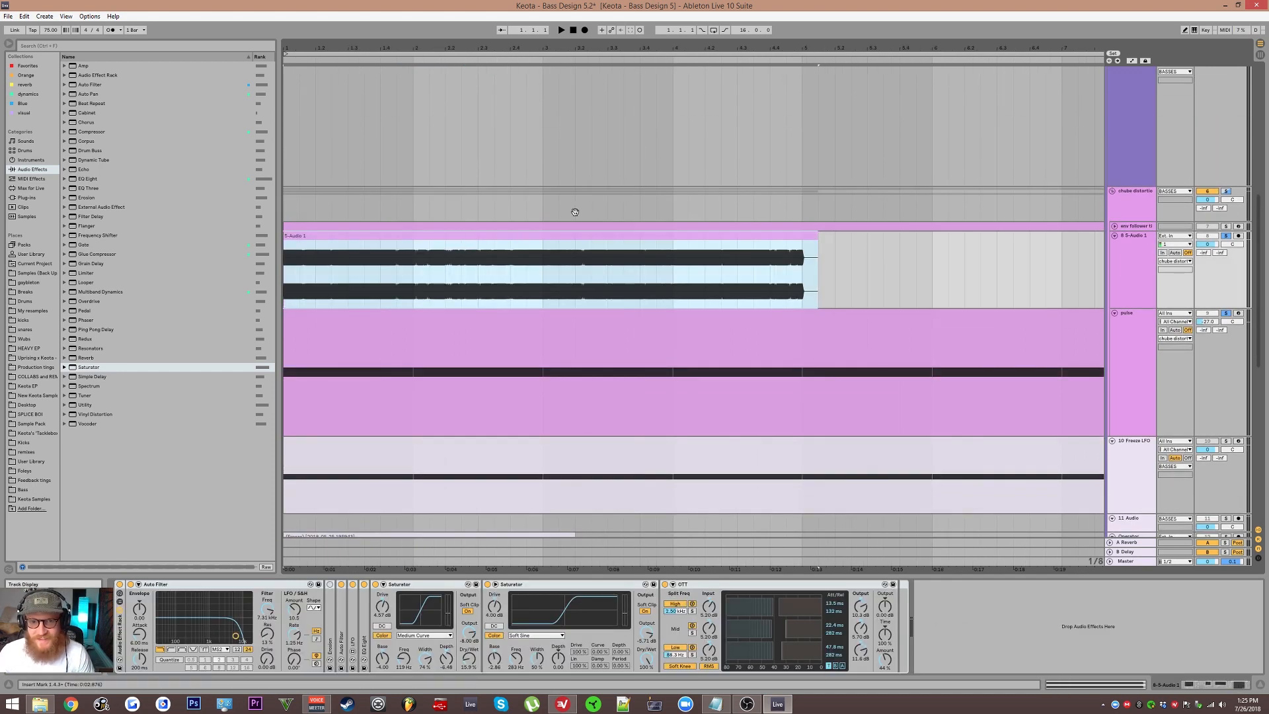
scroll(598, 246, up, 2)
click(1130, 239)
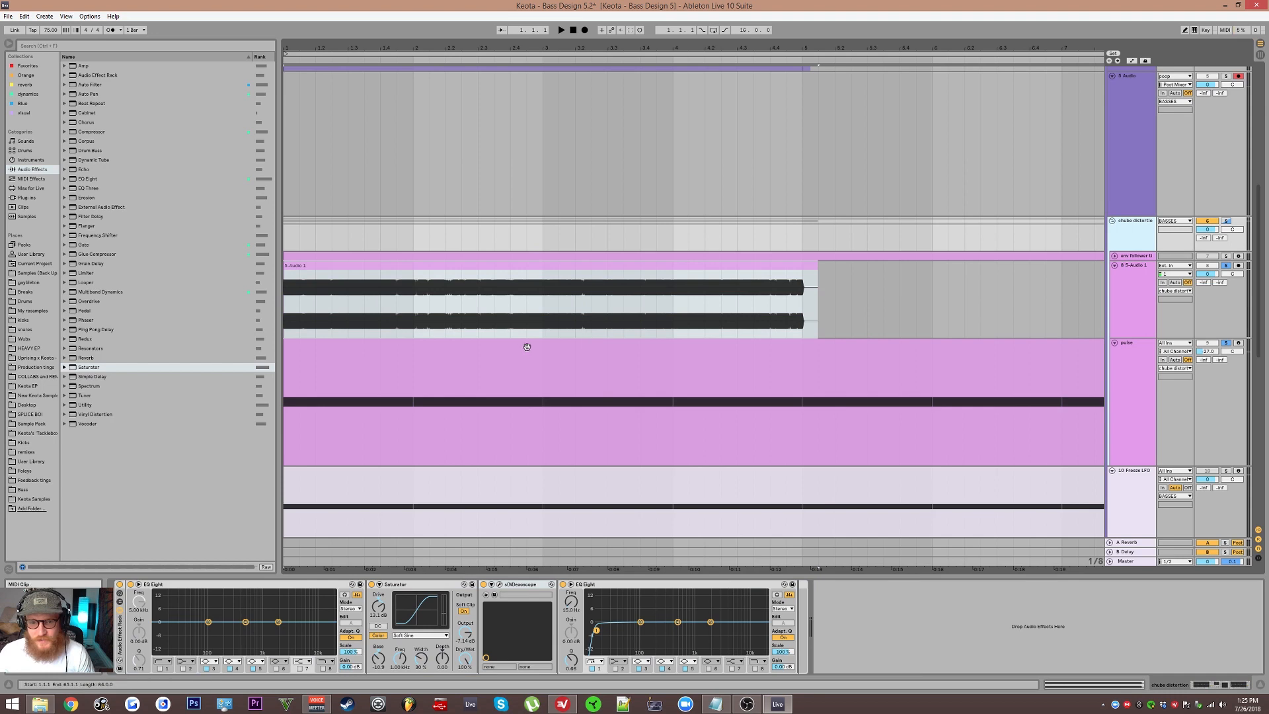
click(501, 586)
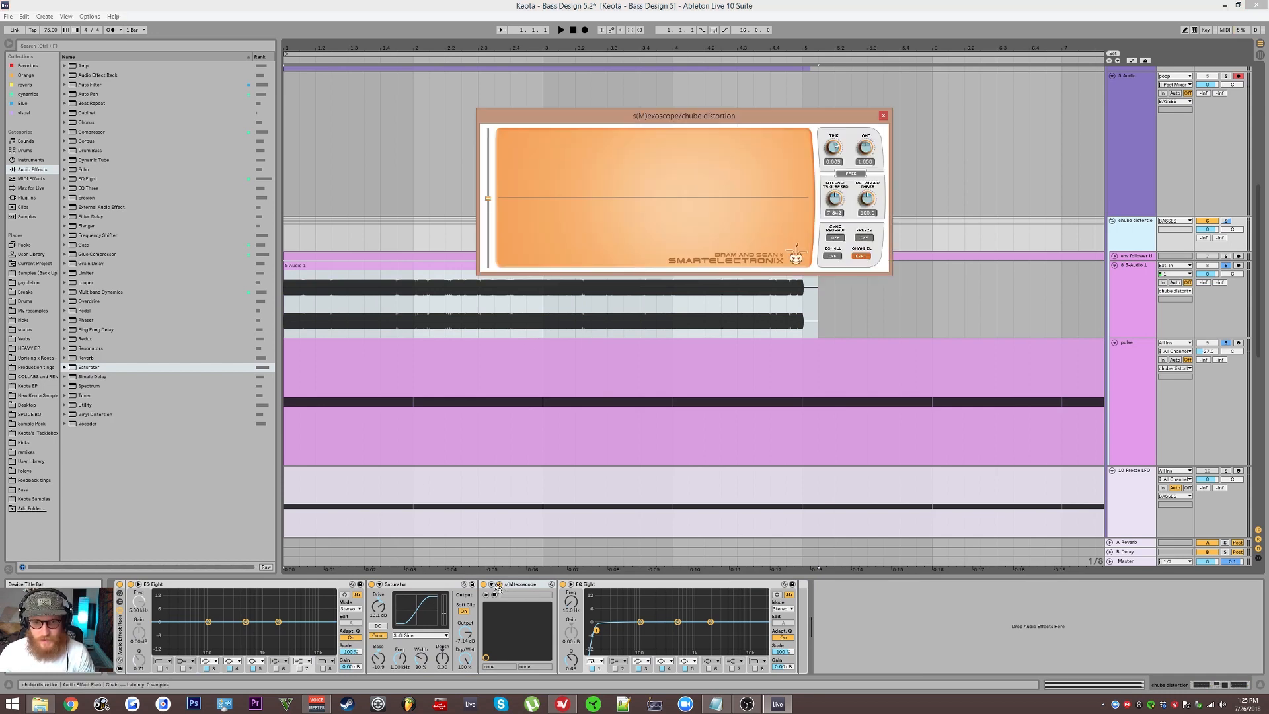
drag(685, 128, 749, 71)
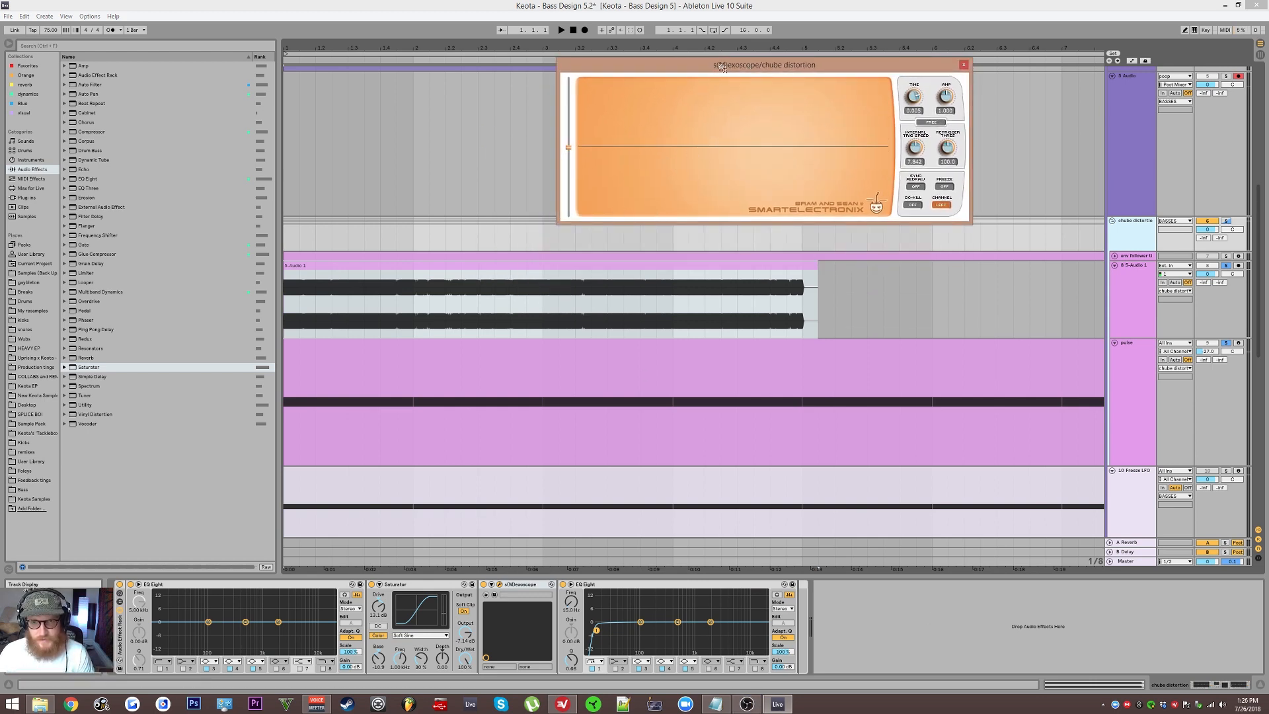
drag(722, 68, 698, 81)
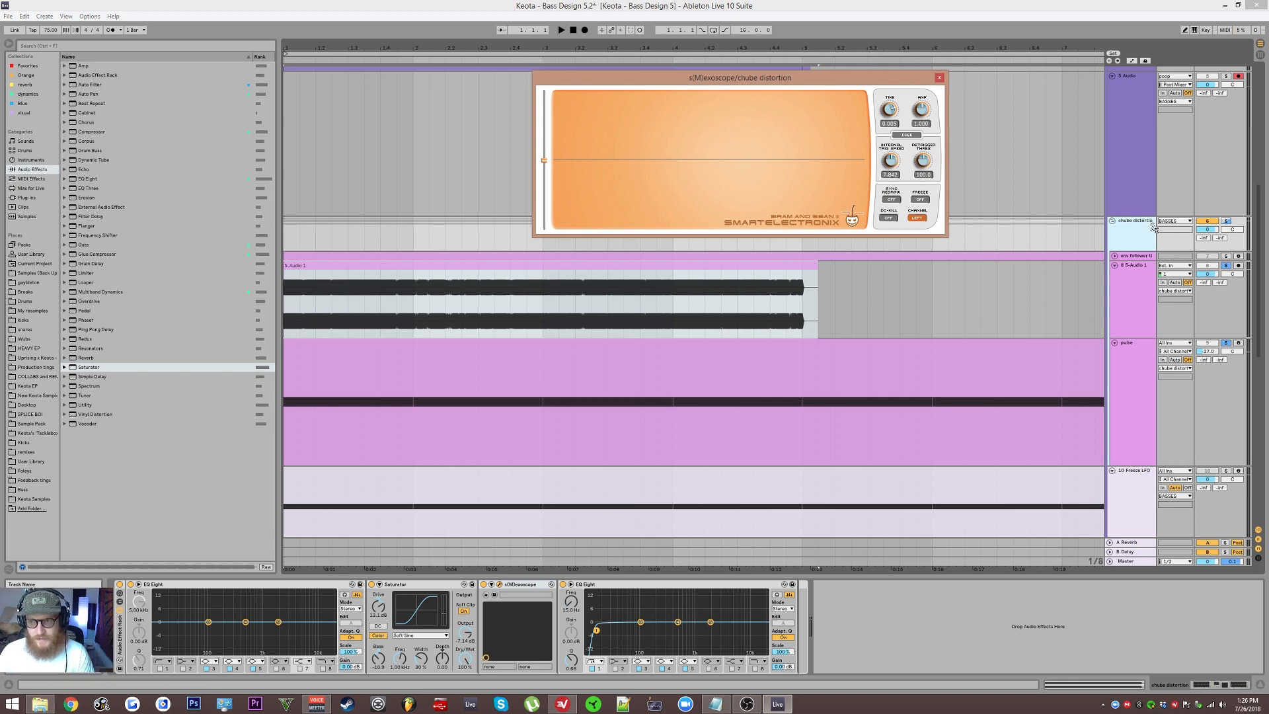
Step: Play the arrangement back with the 5-Audio 1 track selected to watch the scope
key(space)
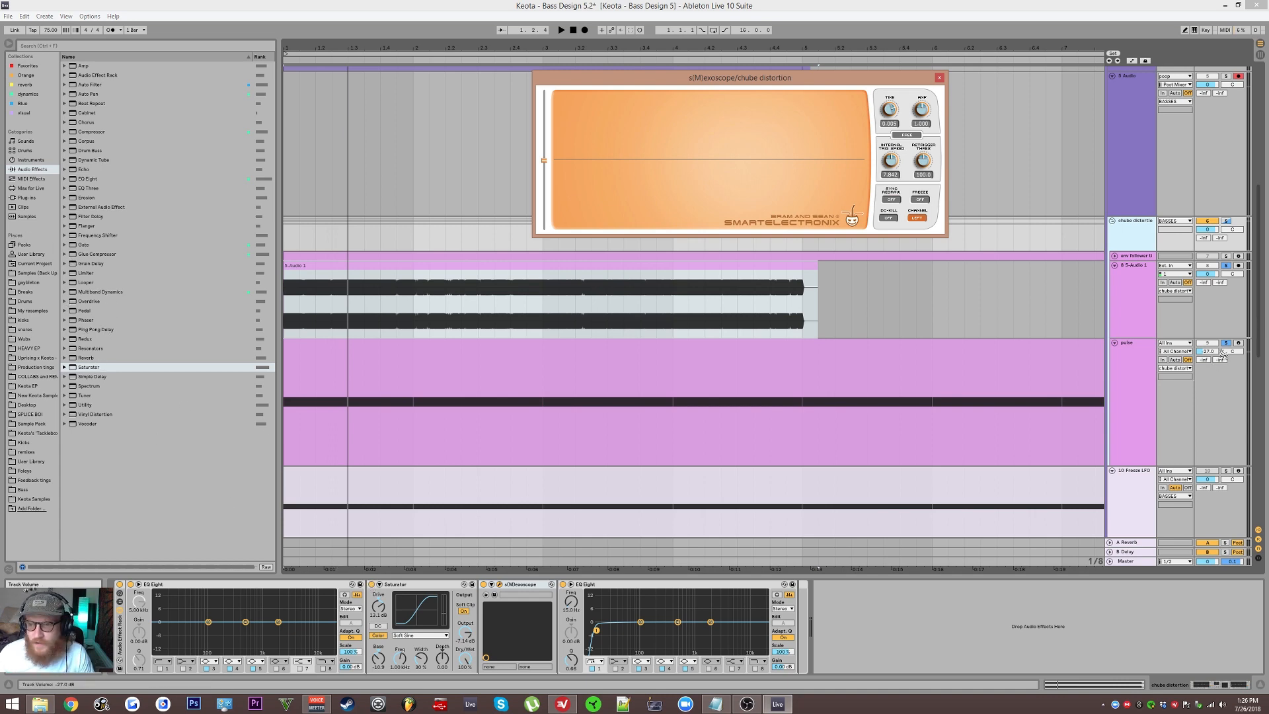
click(1201, 331)
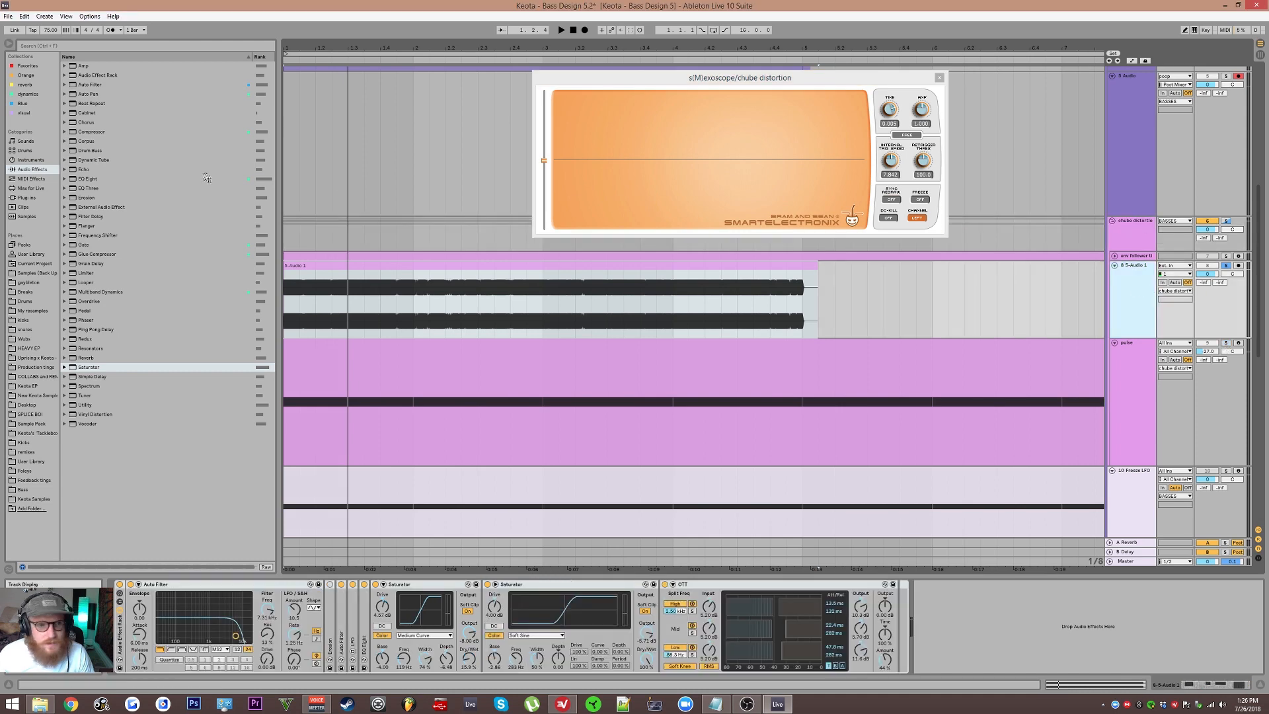
key(space)
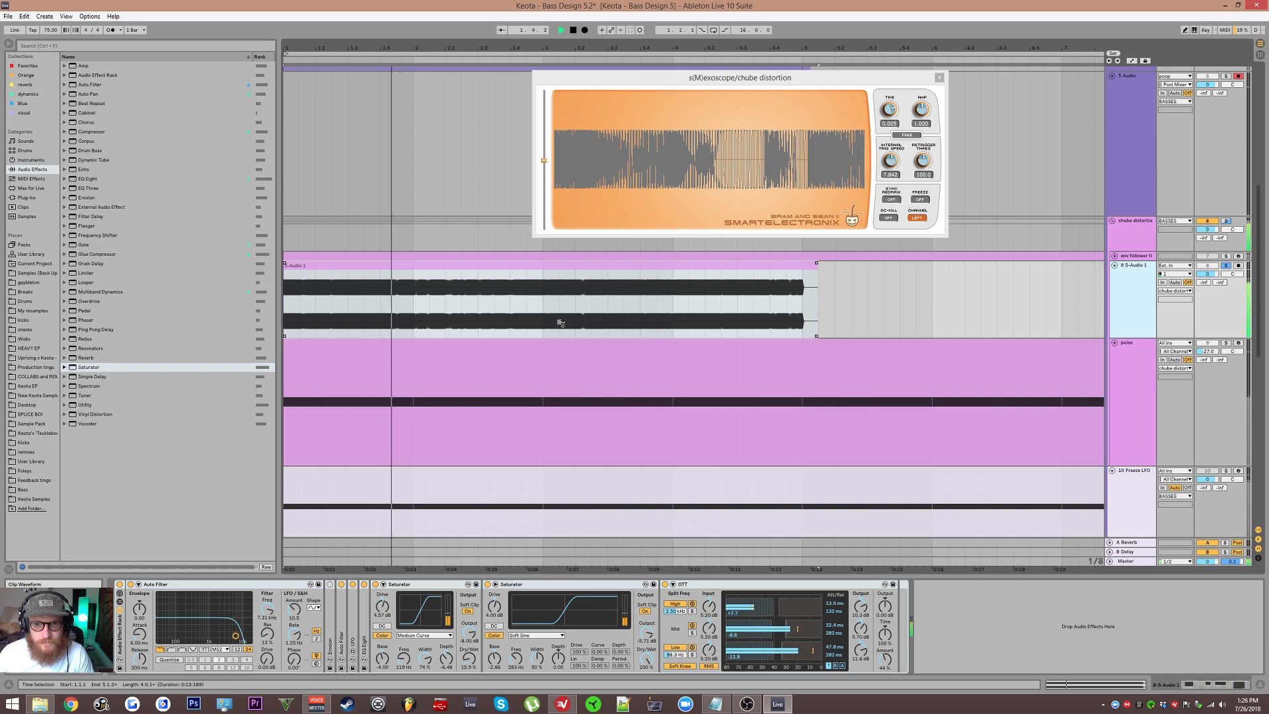
key(space)
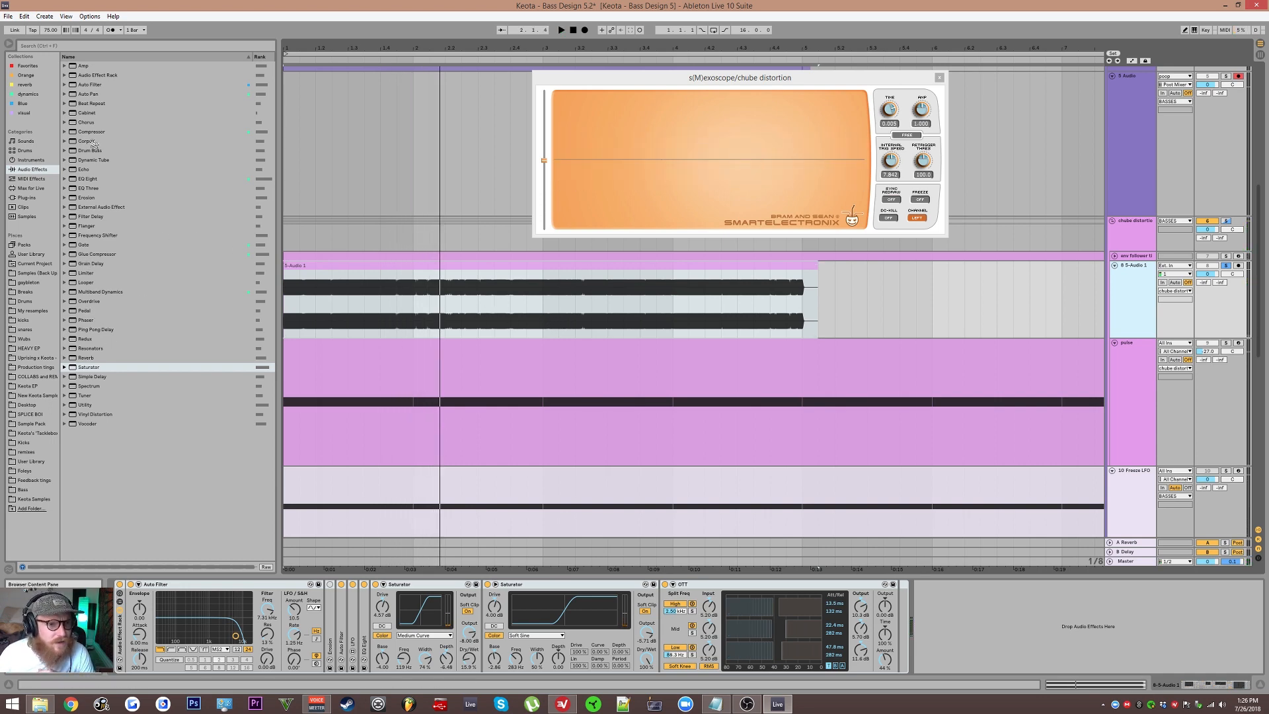
Step: Add a Dynamic Tube to the chube distortion track and place it before the Saturator
click(84, 160)
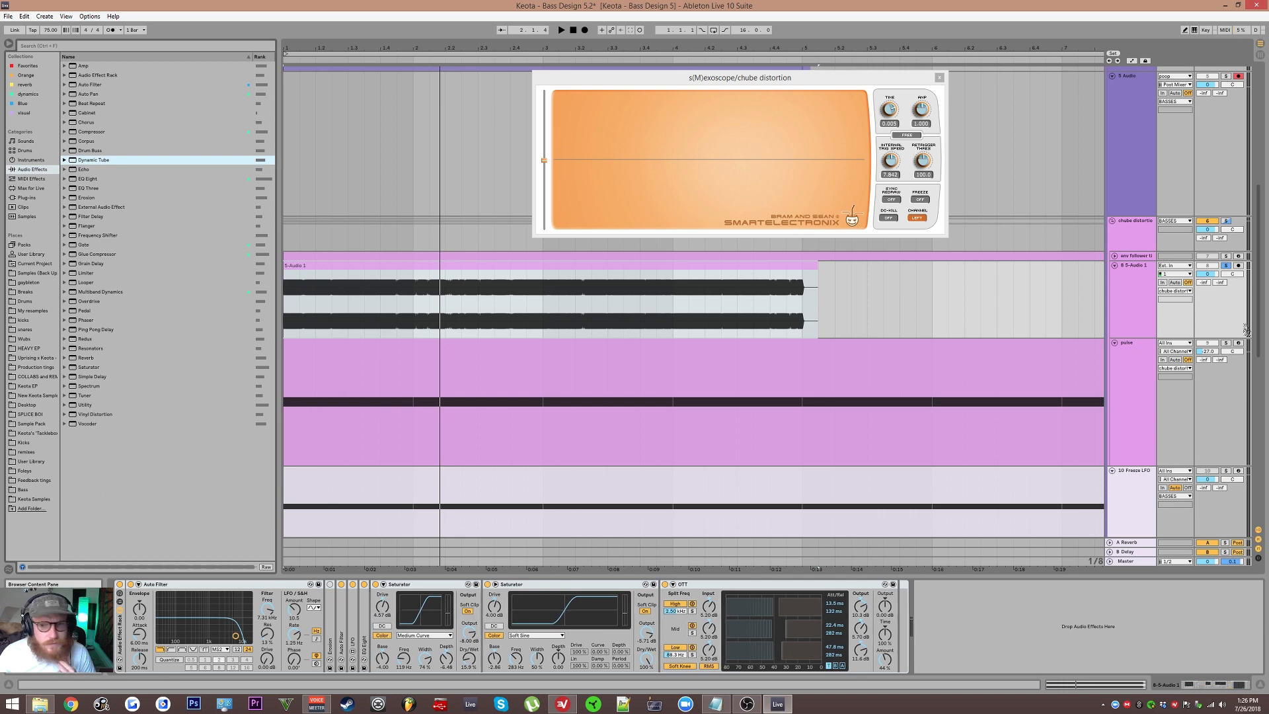
drag(1140, 236, 1140, 237)
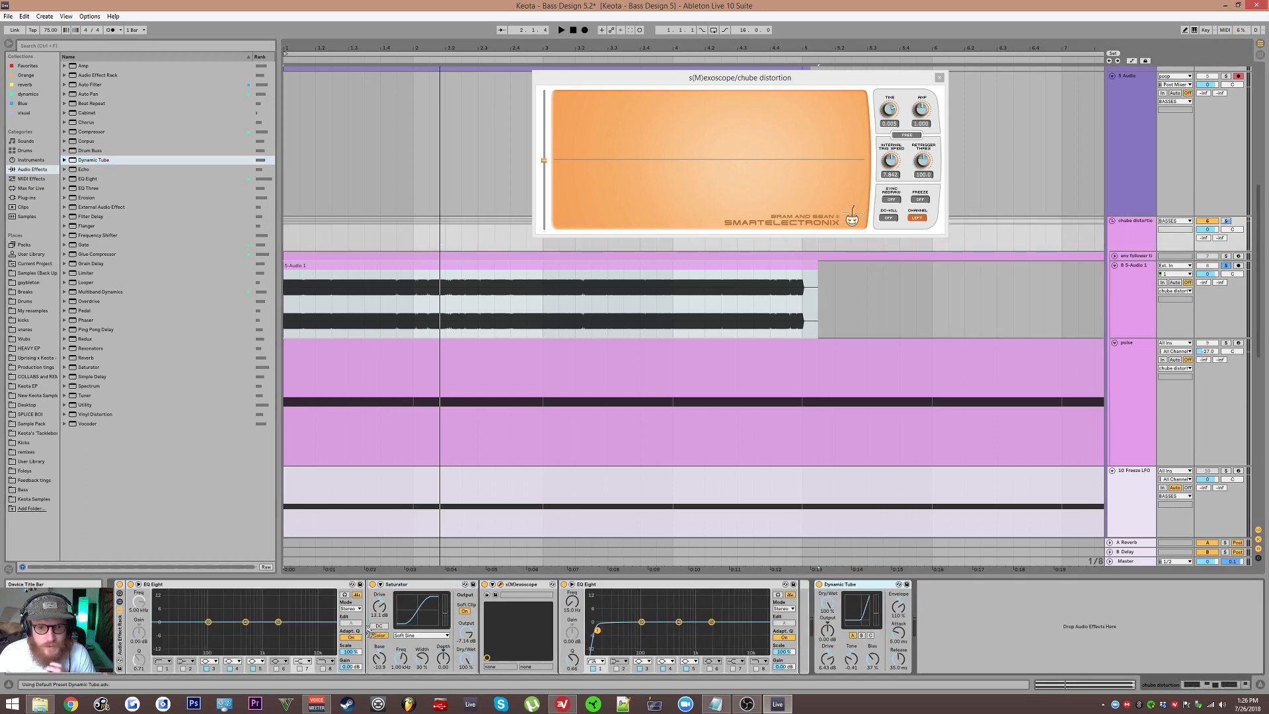
drag(368, 631, 378, 638)
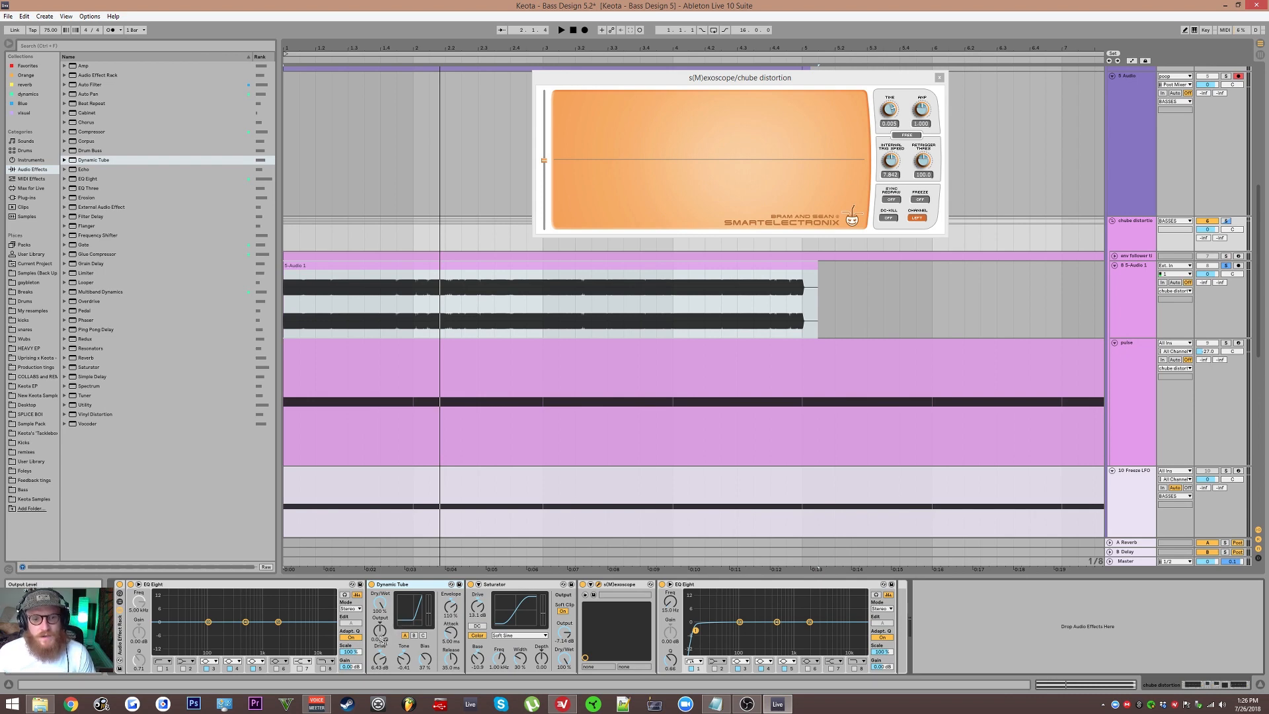
Step: Adjust the Dynamic Tube's envelope and tone while toggling playback
drag(454, 618, 454, 588)
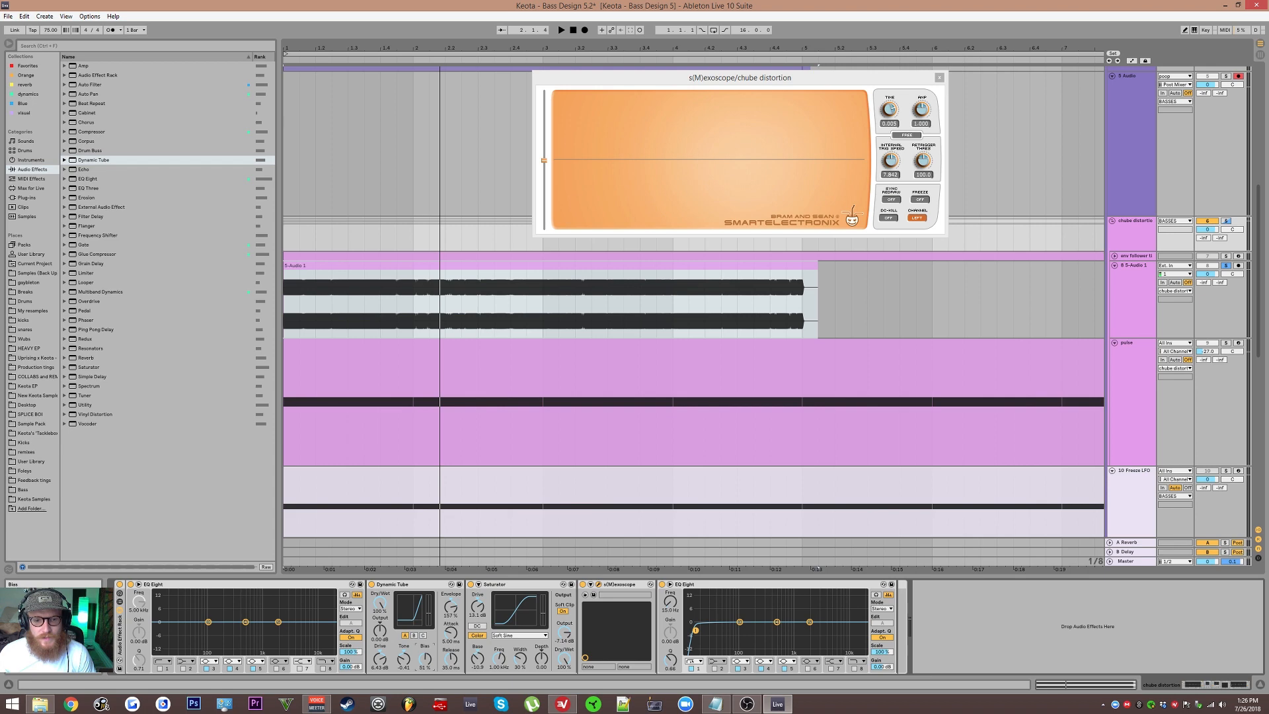
key(space)
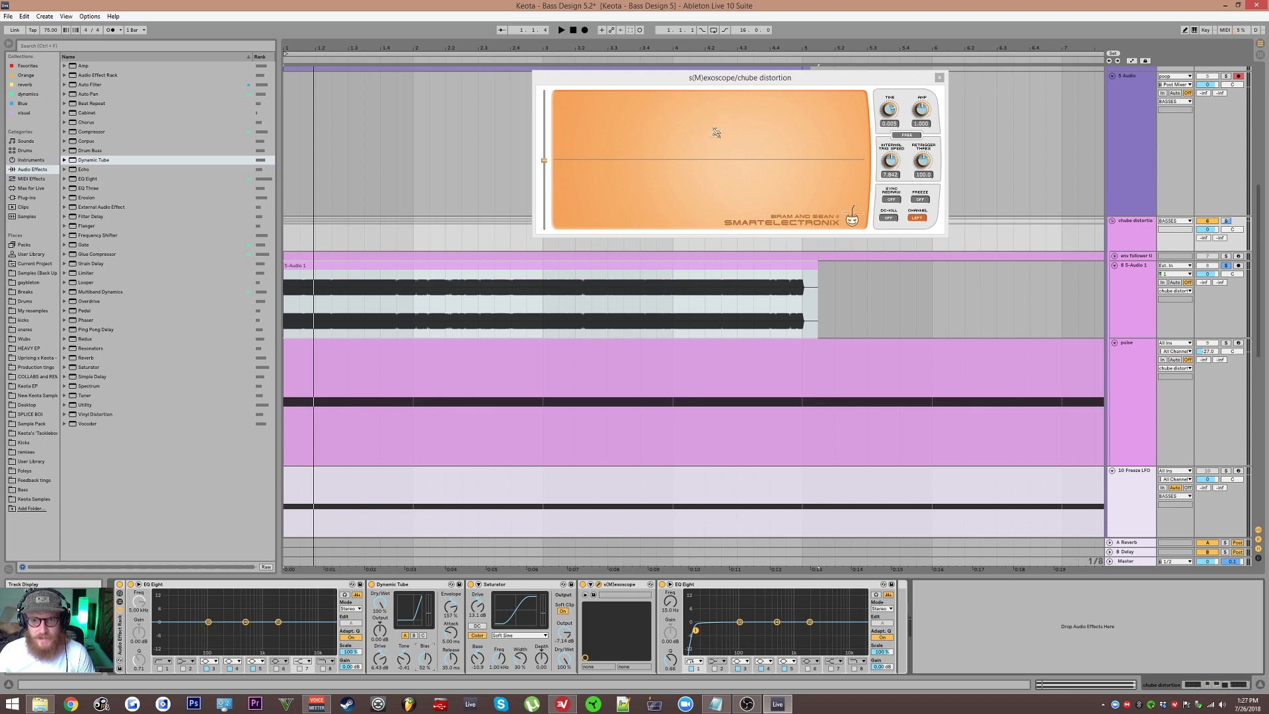
key(space)
drag(404, 658, 403, 697)
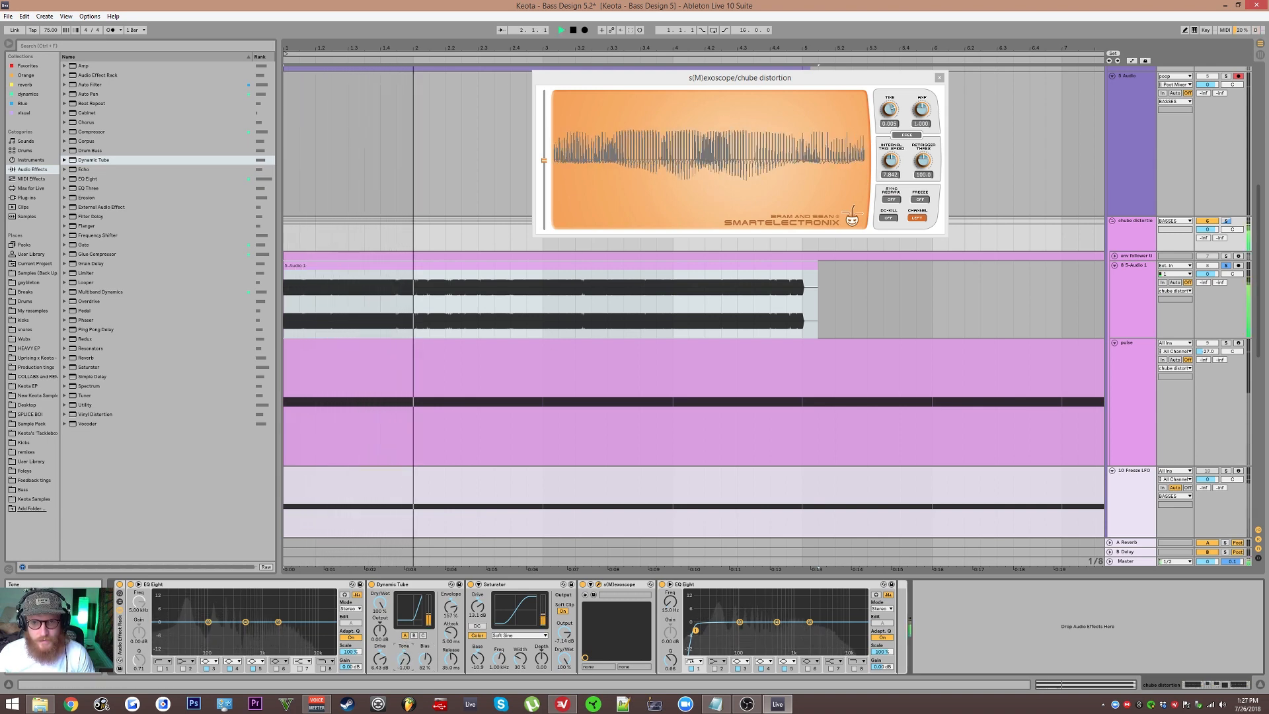
key(space)
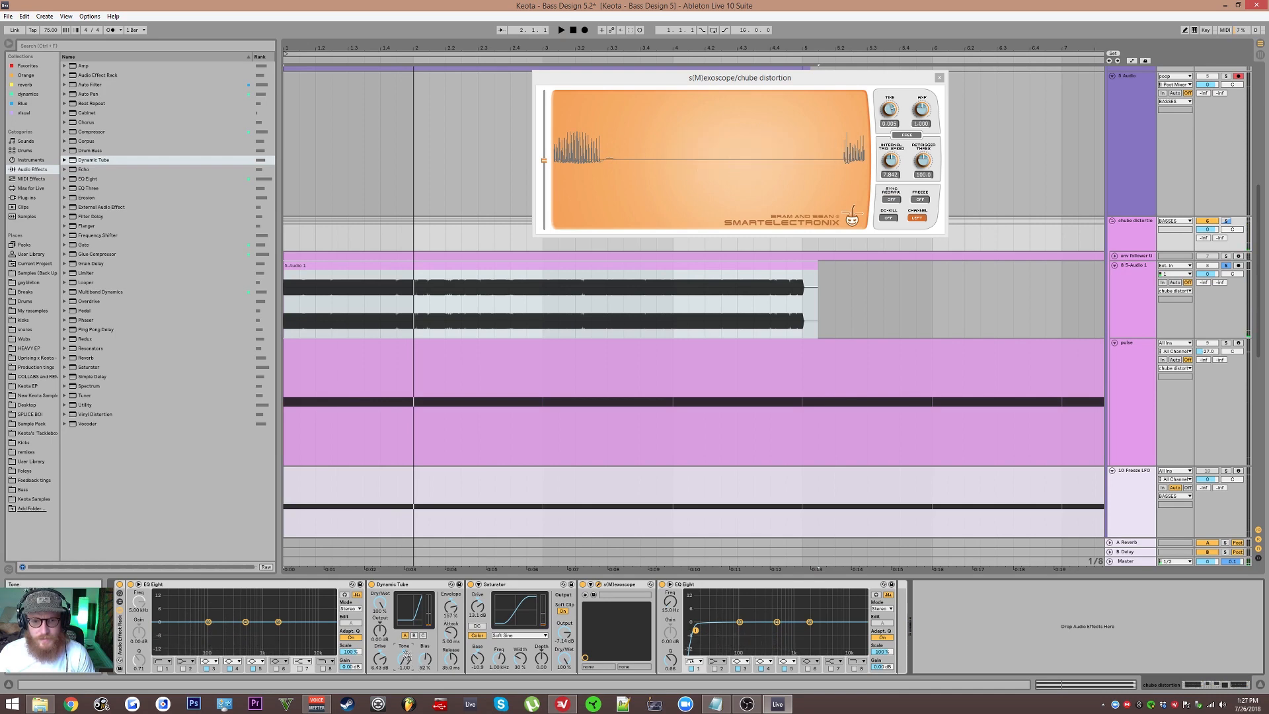
key(space)
drag(406, 653, 448, 600)
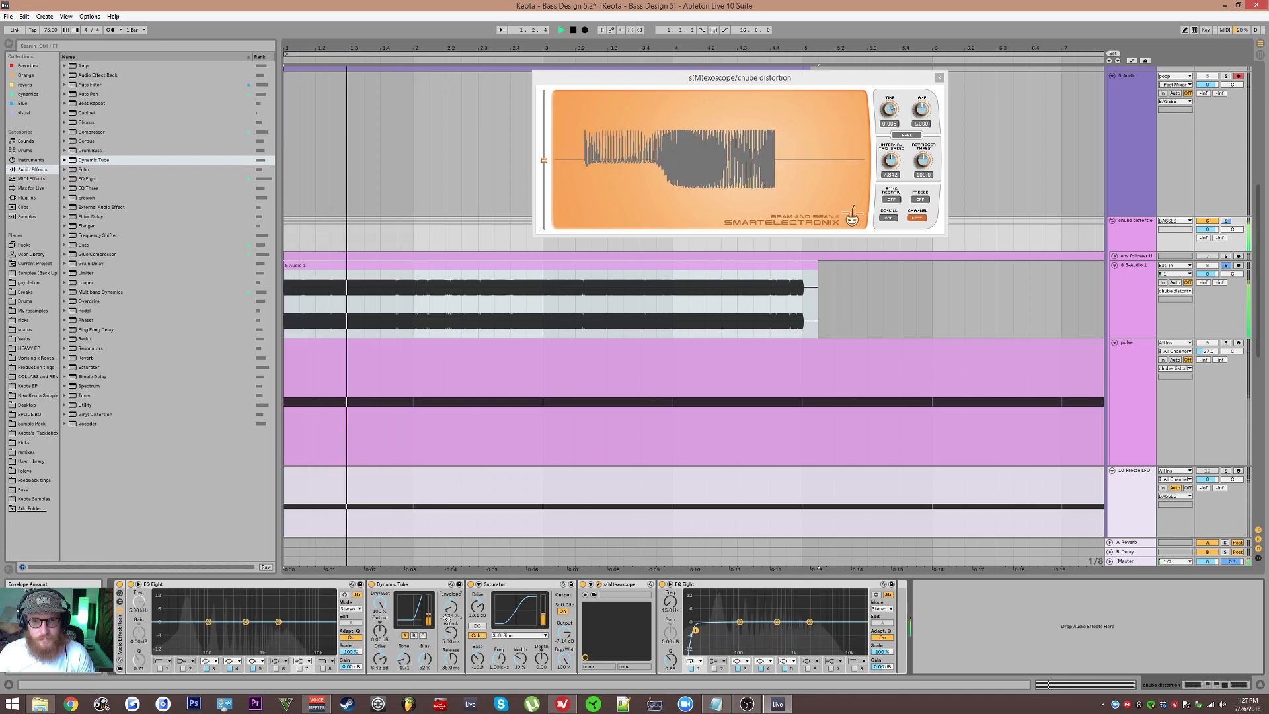
key(space)
key(space)
drag(405, 658, 405, 588)
key(space)
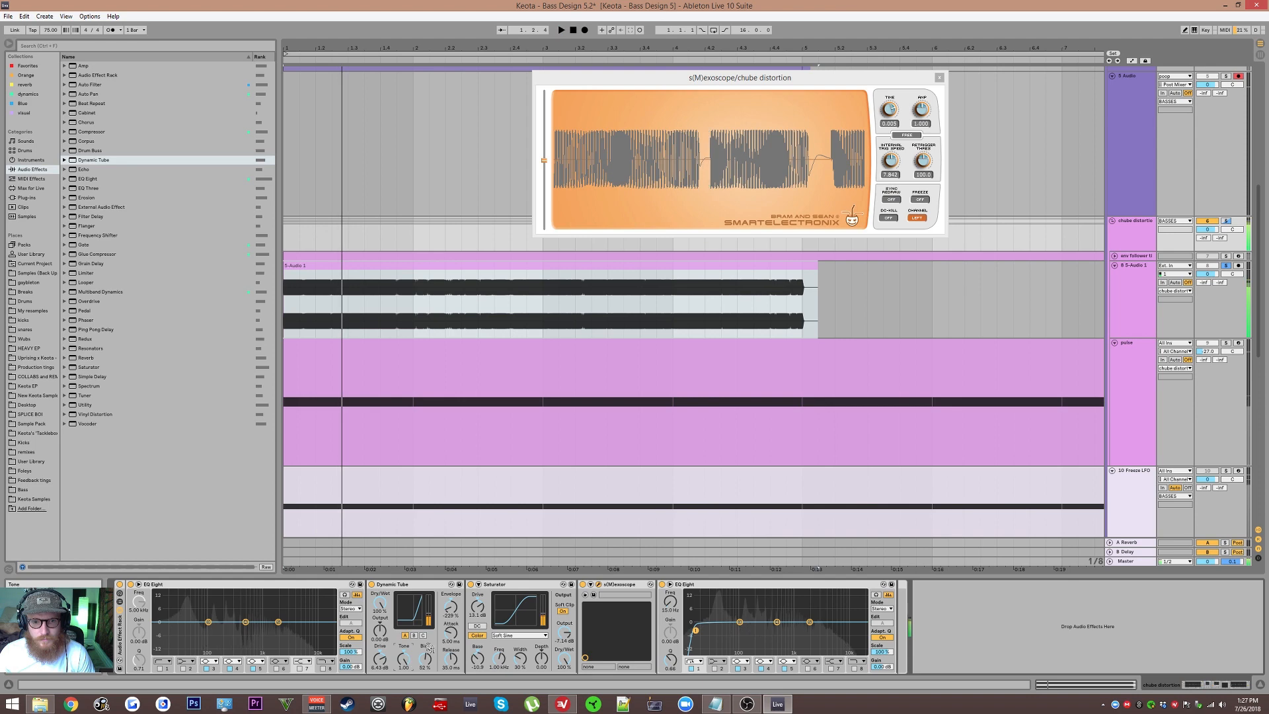
key(space)
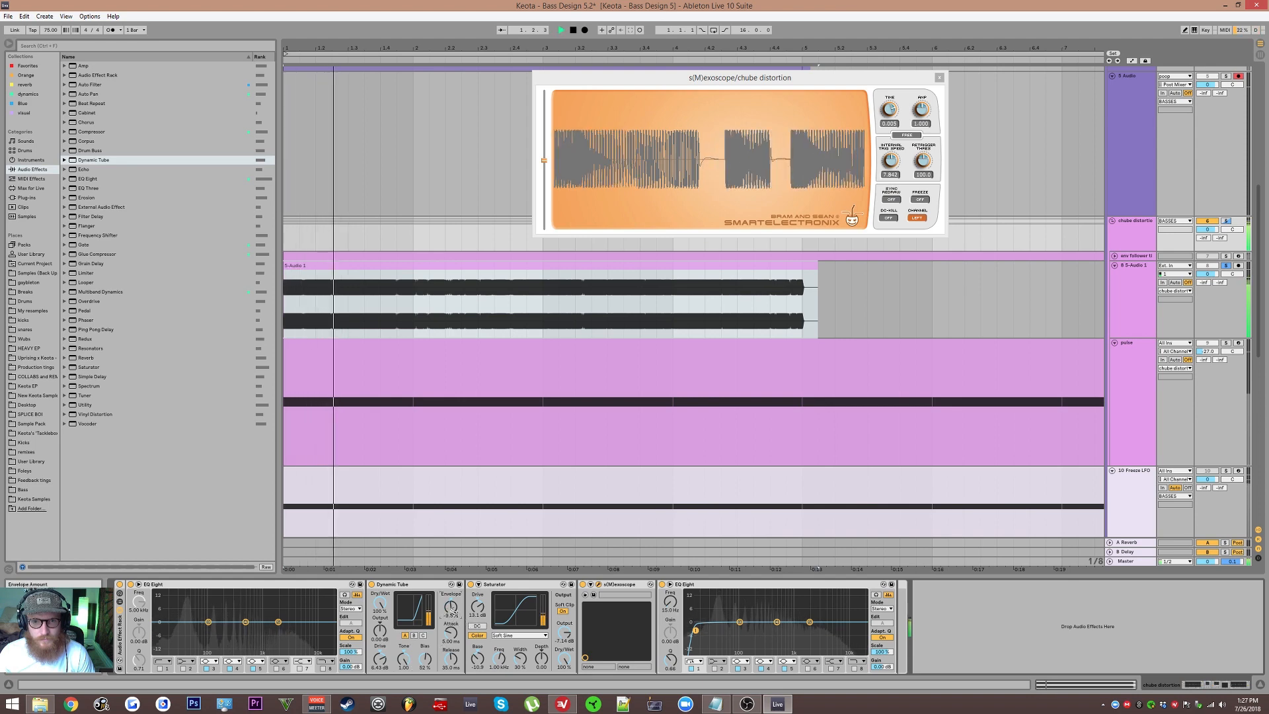
Step: Tweak the Dynamic Tube's bias, drive, tone and tube mode during further playback
key(space)
drag(425, 660, 404, 713)
key(space)
key(space)
key(space)
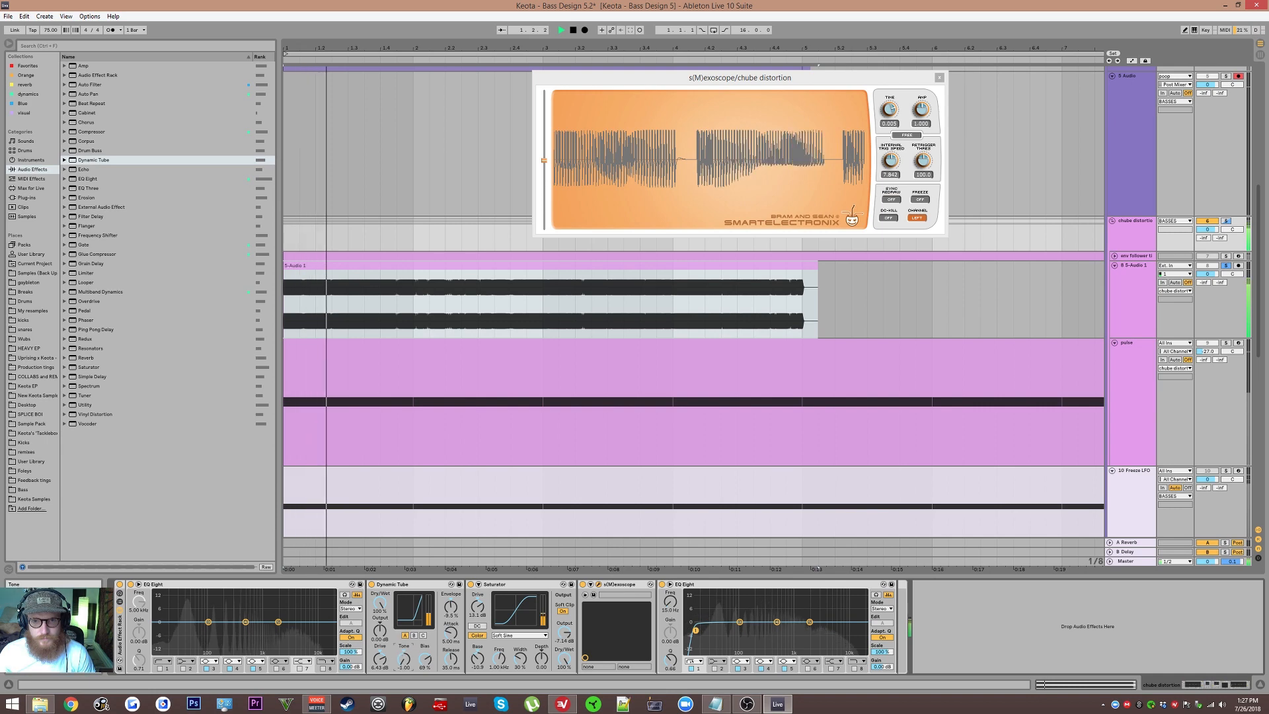
key(space)
drag(380, 660, 404, 611)
key(space)
click(423, 635)
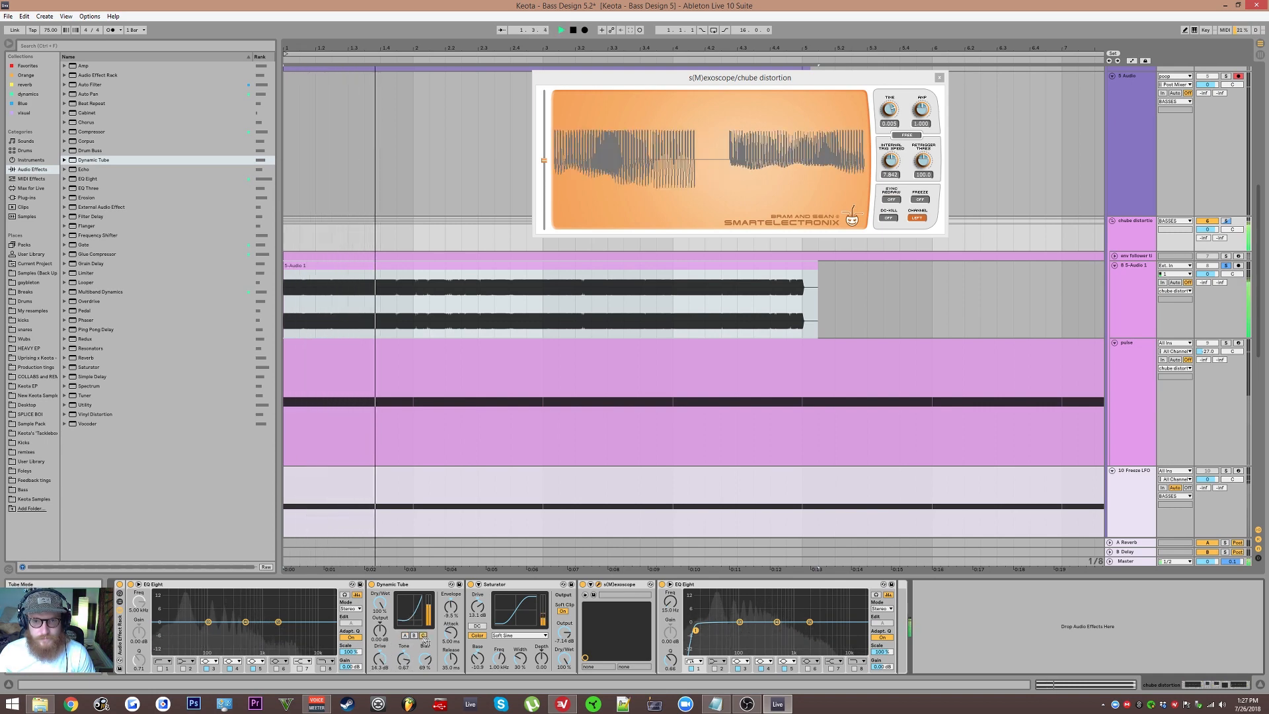
drag(404, 659, 404, 707)
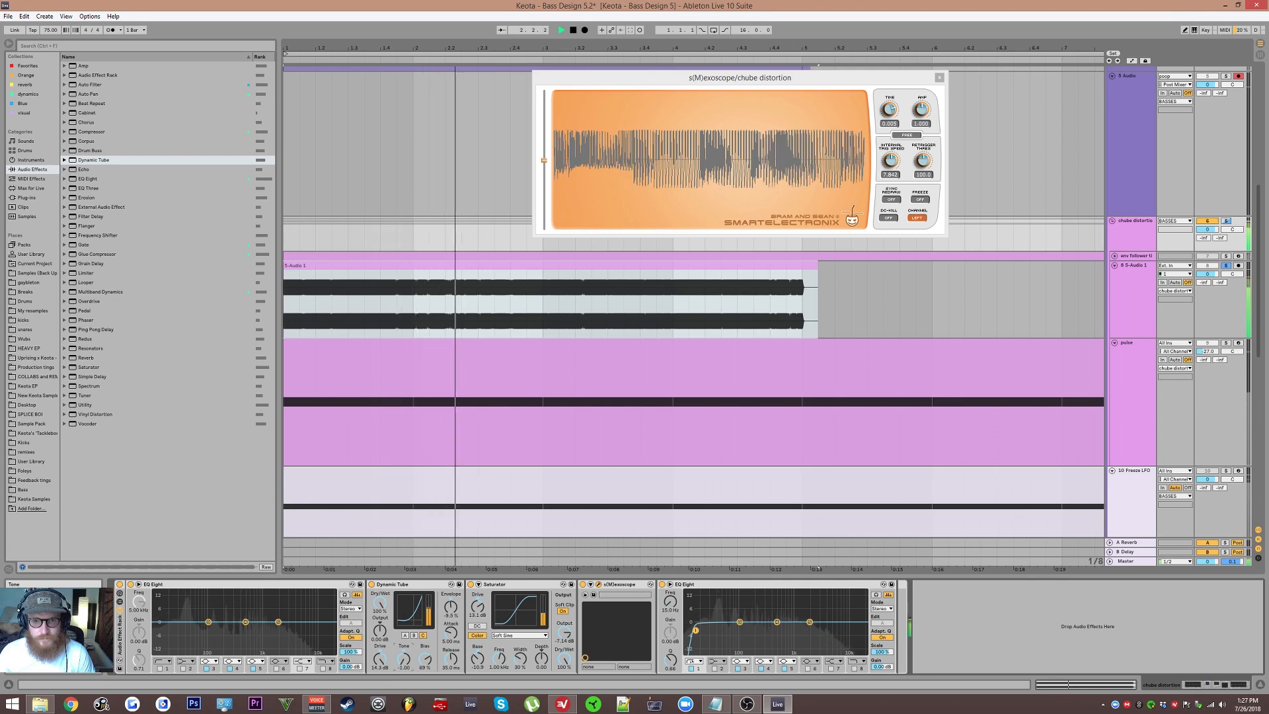
click(414, 635)
mouse_move(404, 659)
mouse_down()
mouse_move(404, 629)
mouse_move(403, 661)
mouse_up()
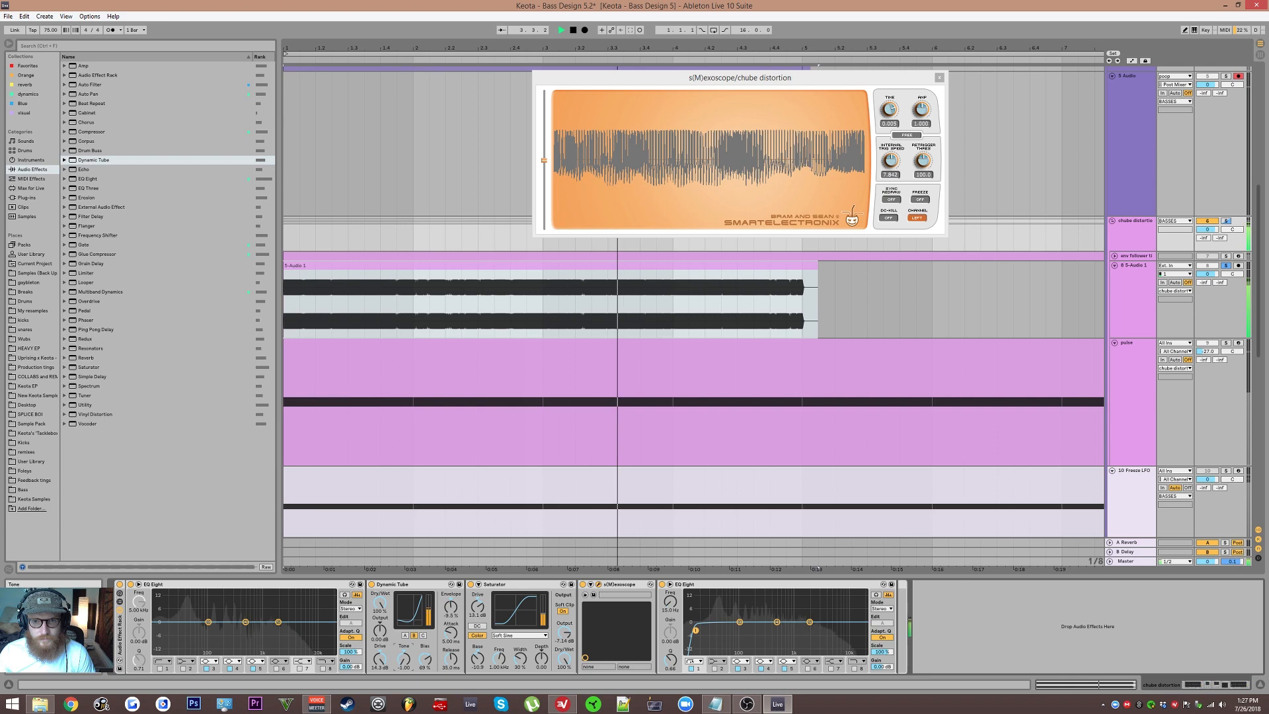
key(space)
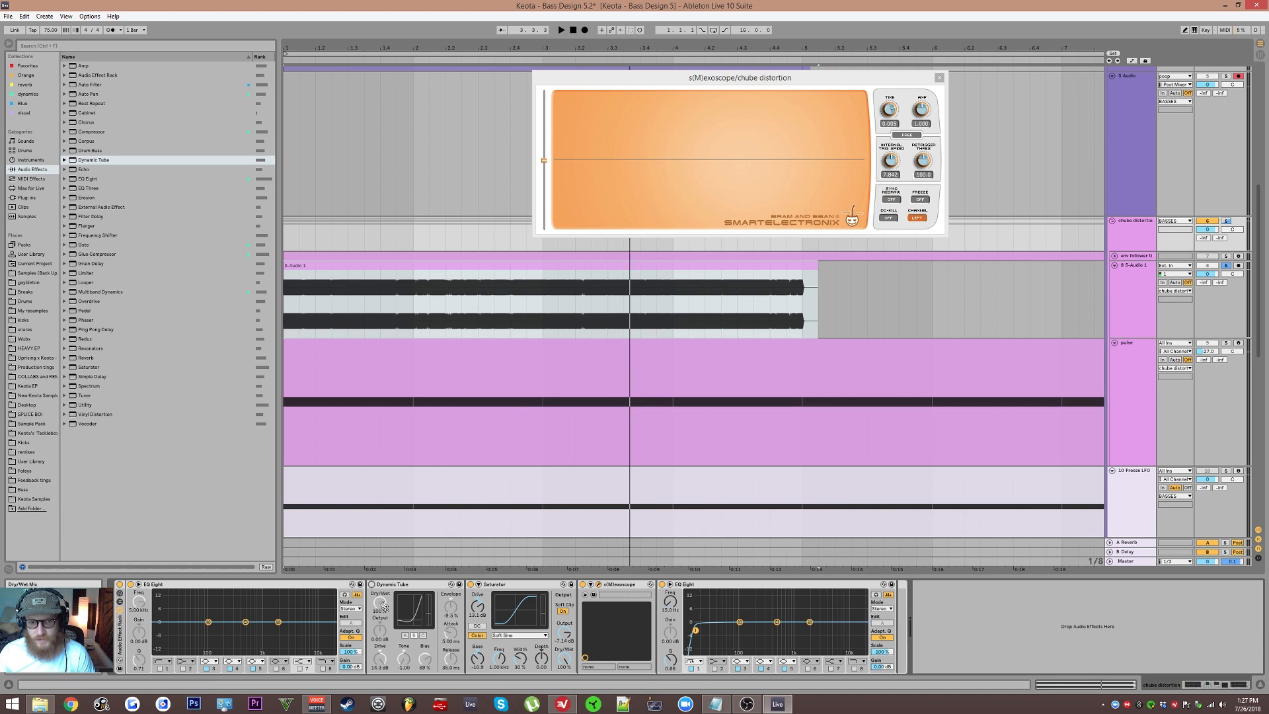
Step: Delete the Dynamic Tube device from the chube distortion chain
click(395, 588)
key(Delete)
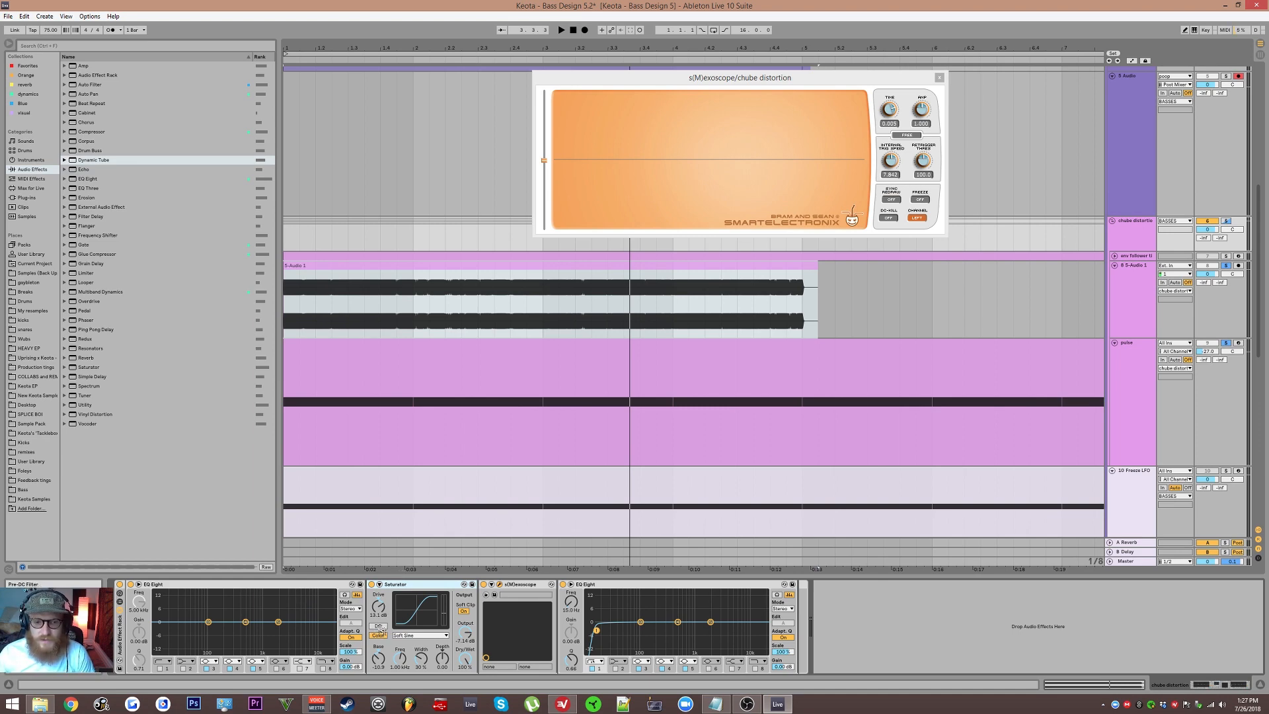
Step: Raise the pulse track's volume to about -24.1 dB while toggling playback to listen
key(space)
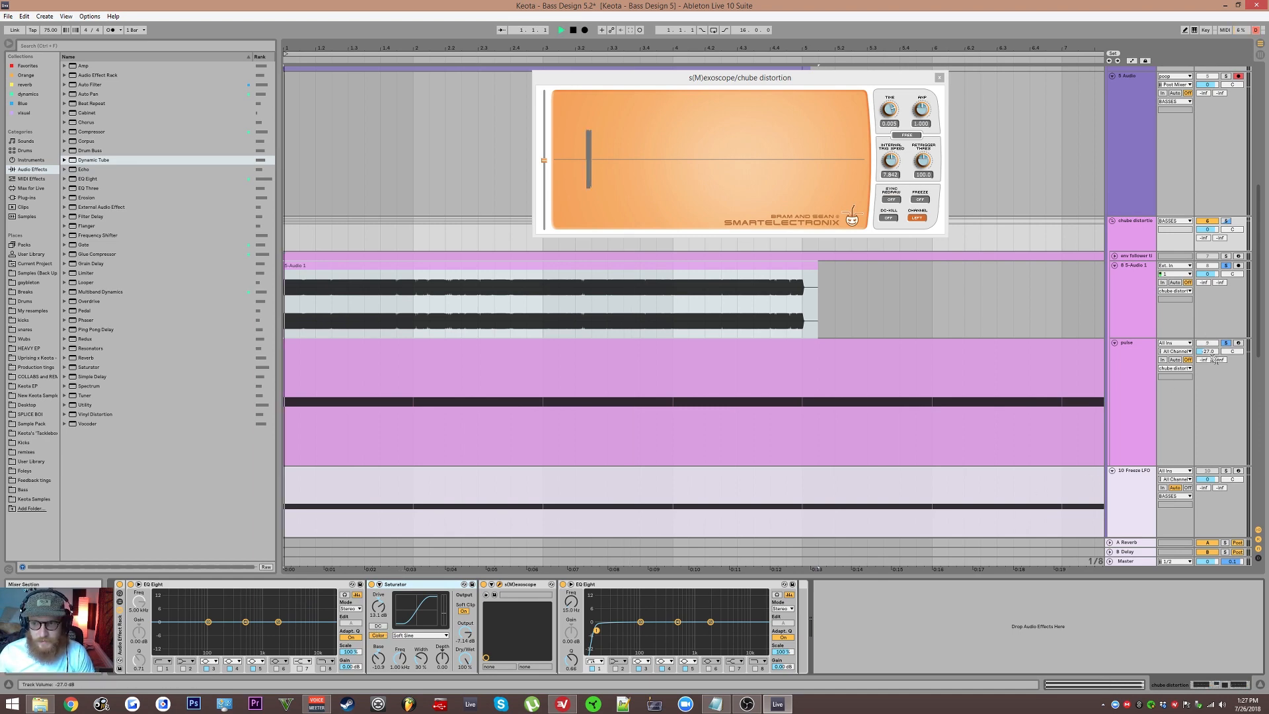
drag(1207, 351, 1207, 339)
key(space)
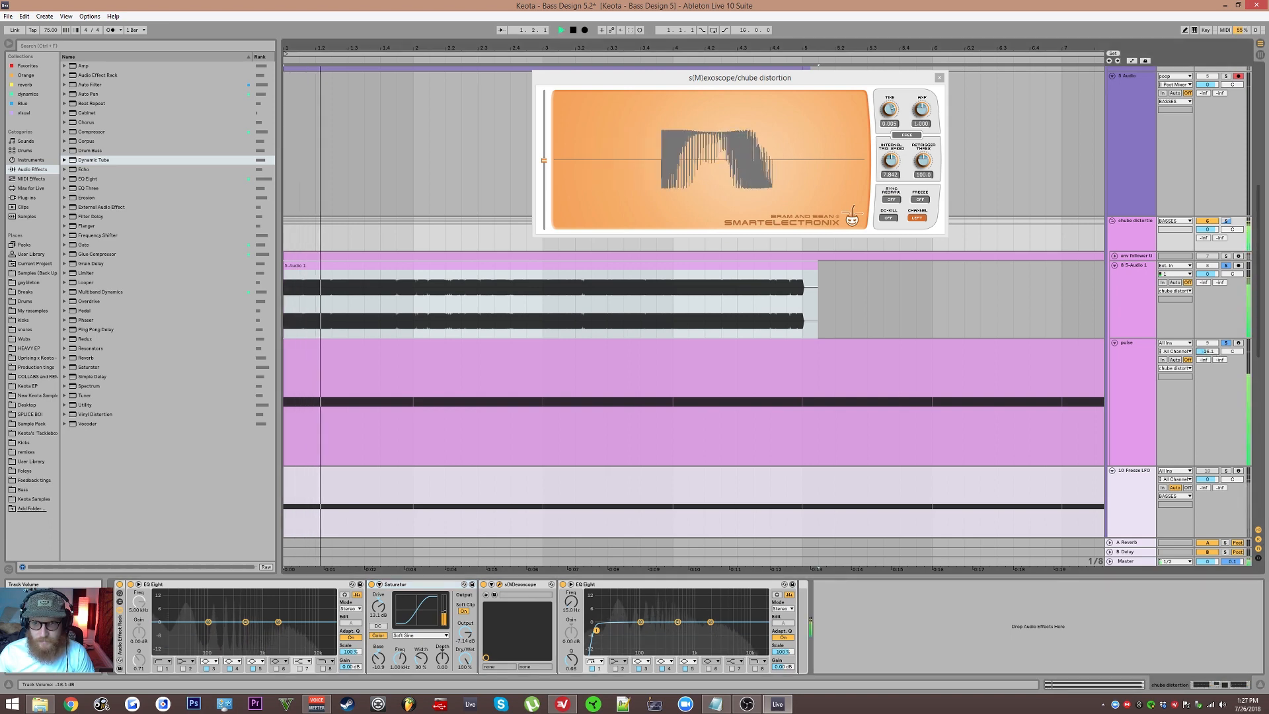
key(space)
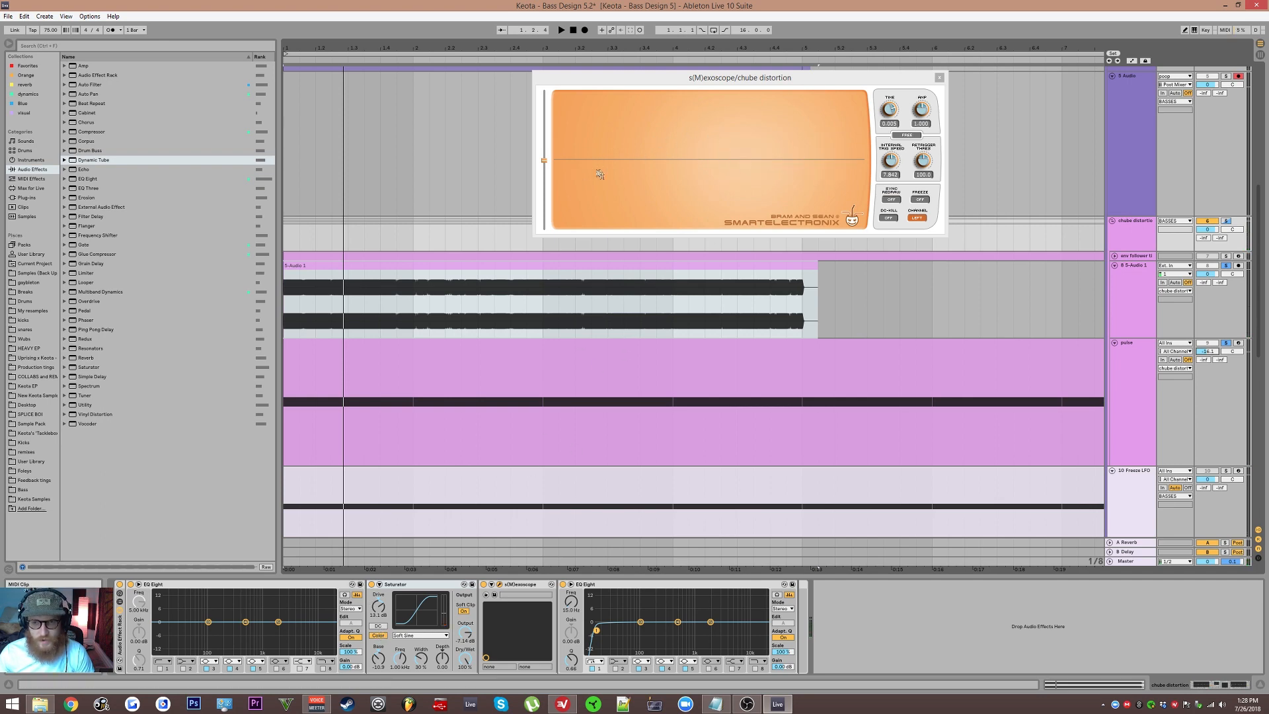
key(space)
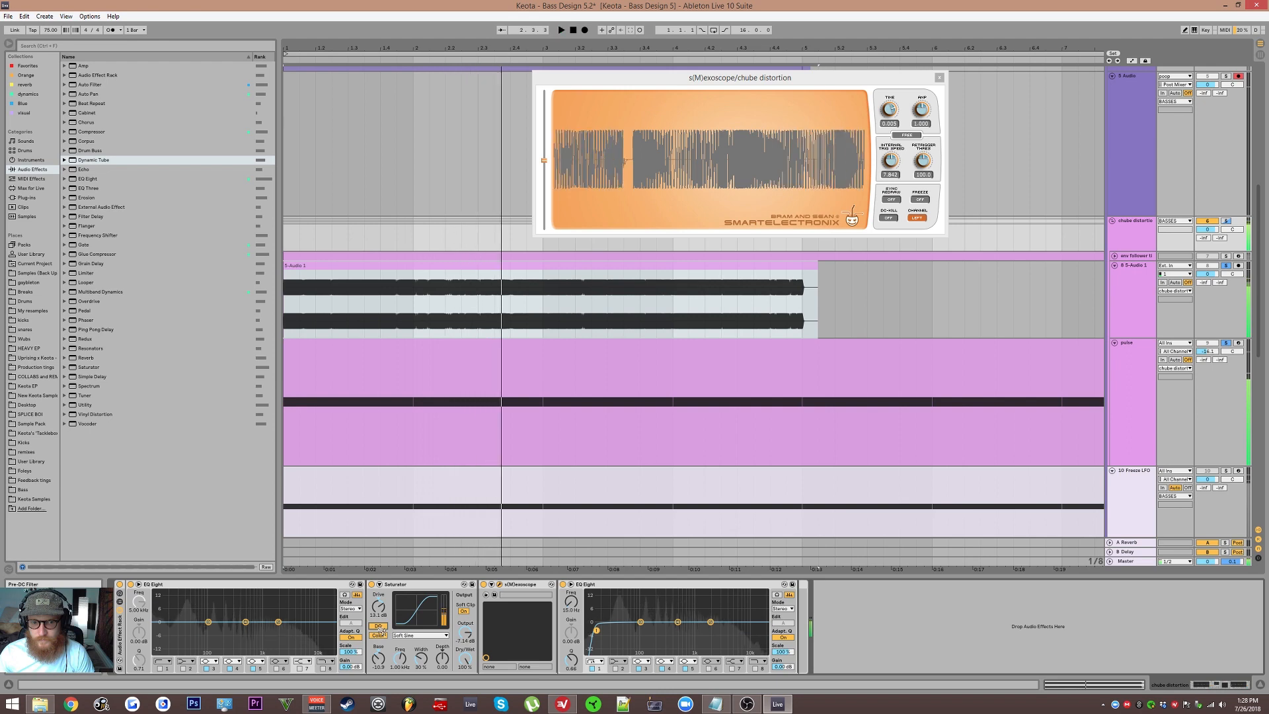
Step: Move the s(M)exoscope to the end of the chube distortion chain, after the second EQ Eight
click(380, 627)
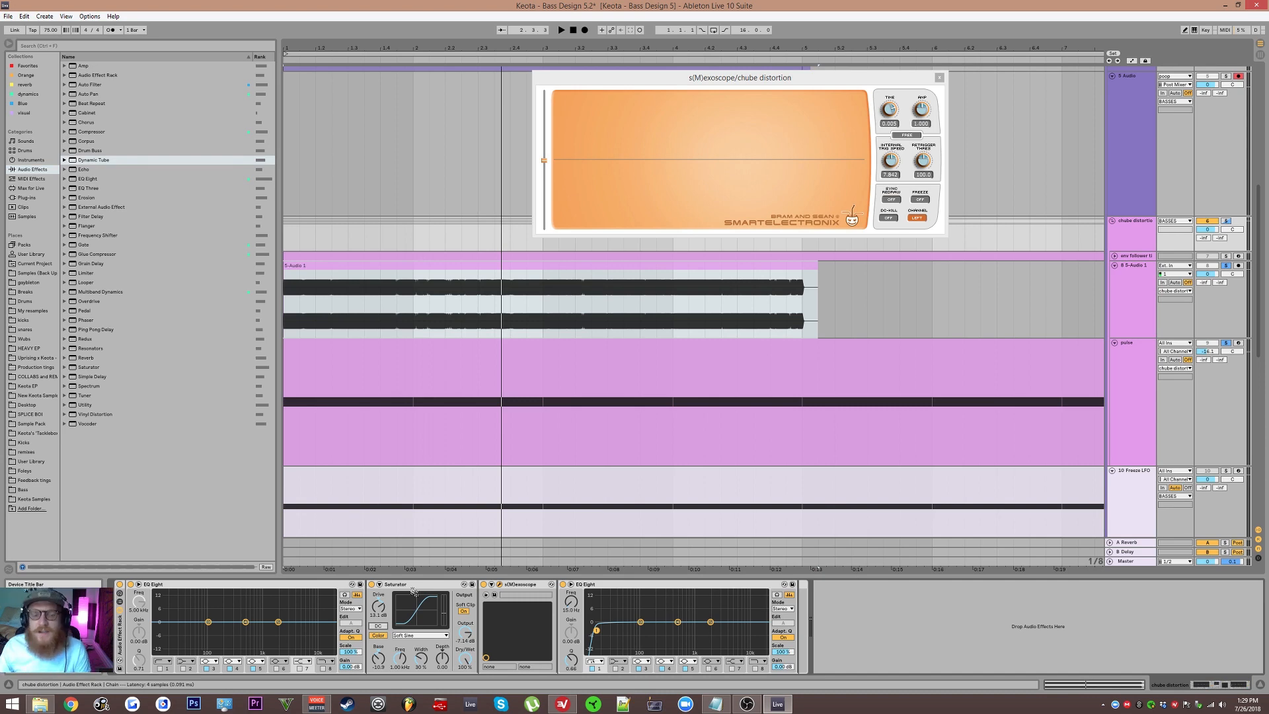
click(530, 584)
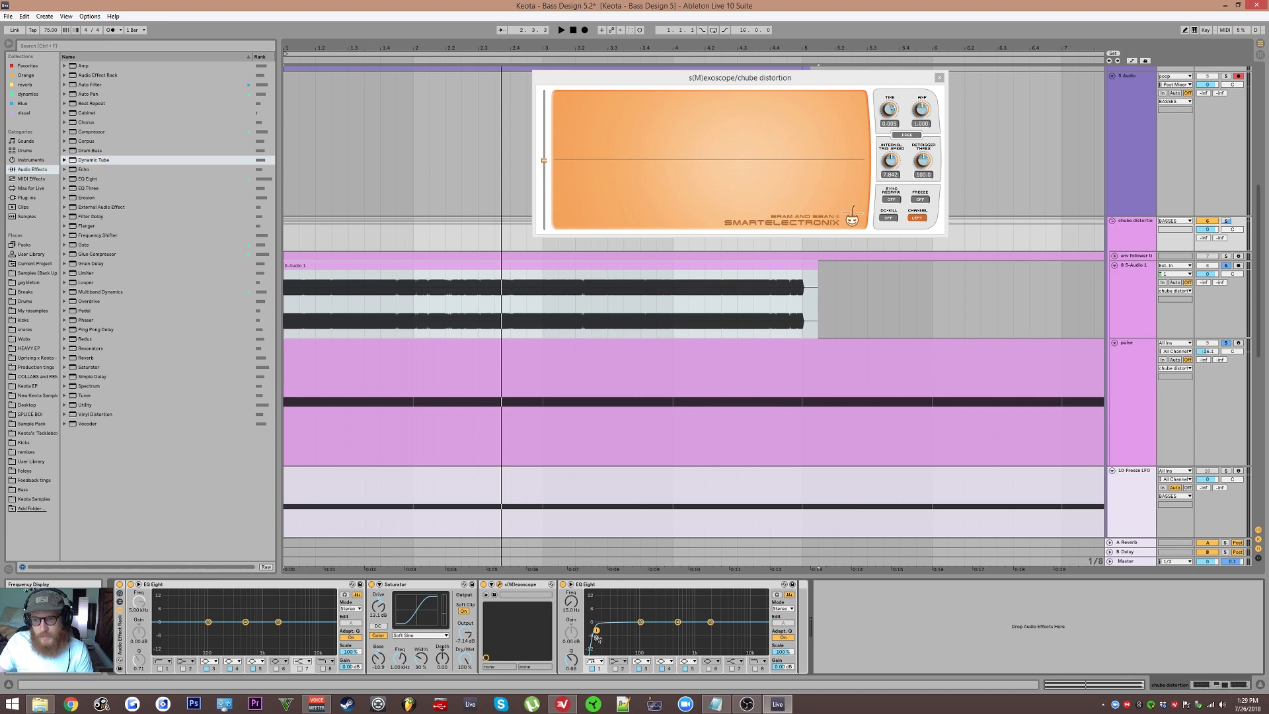
click(512, 585)
drag(512, 586, 793, 604)
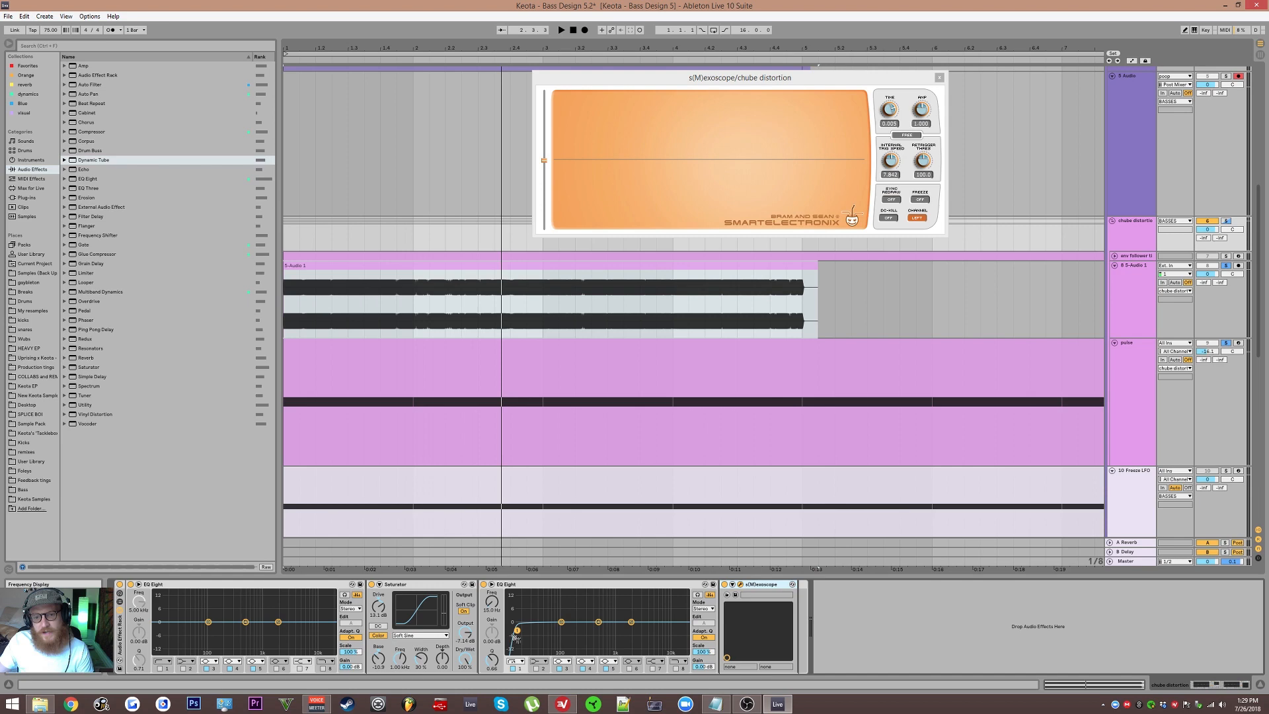
Step: Adjust the second EQ Eight's low-cut frequency to about 19.4 Hz while toggling playback
key(space)
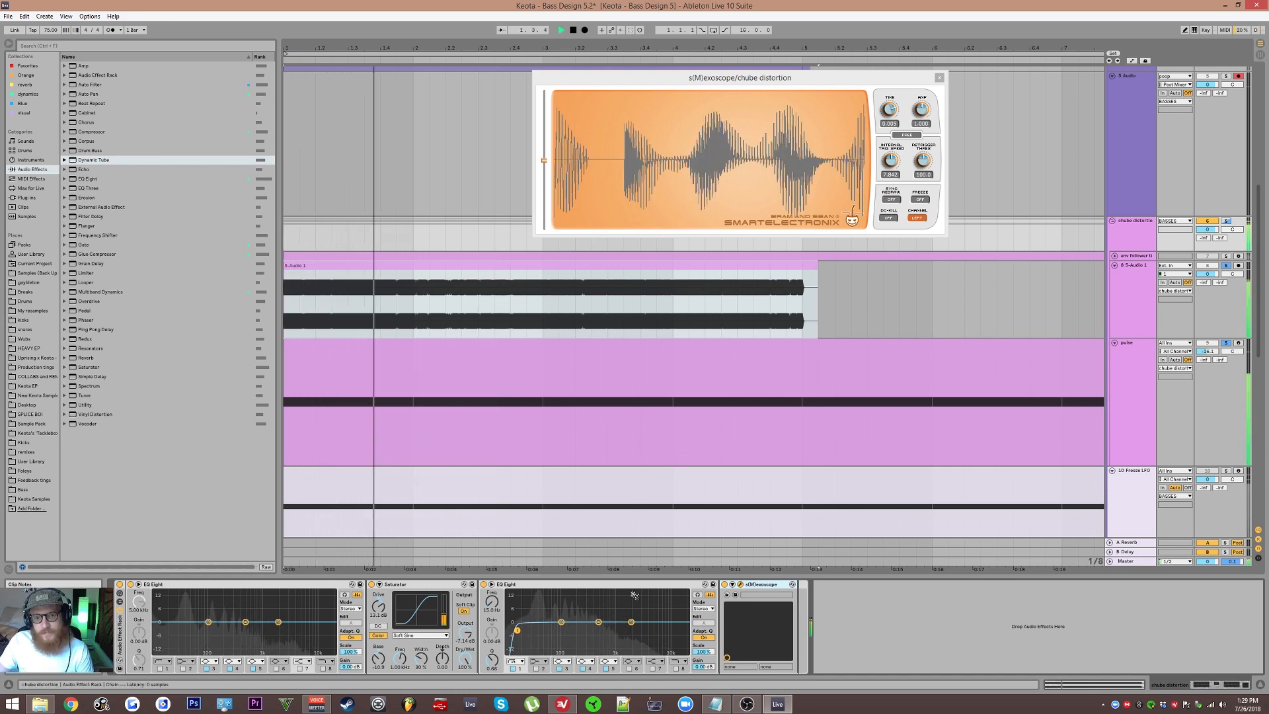
key(space)
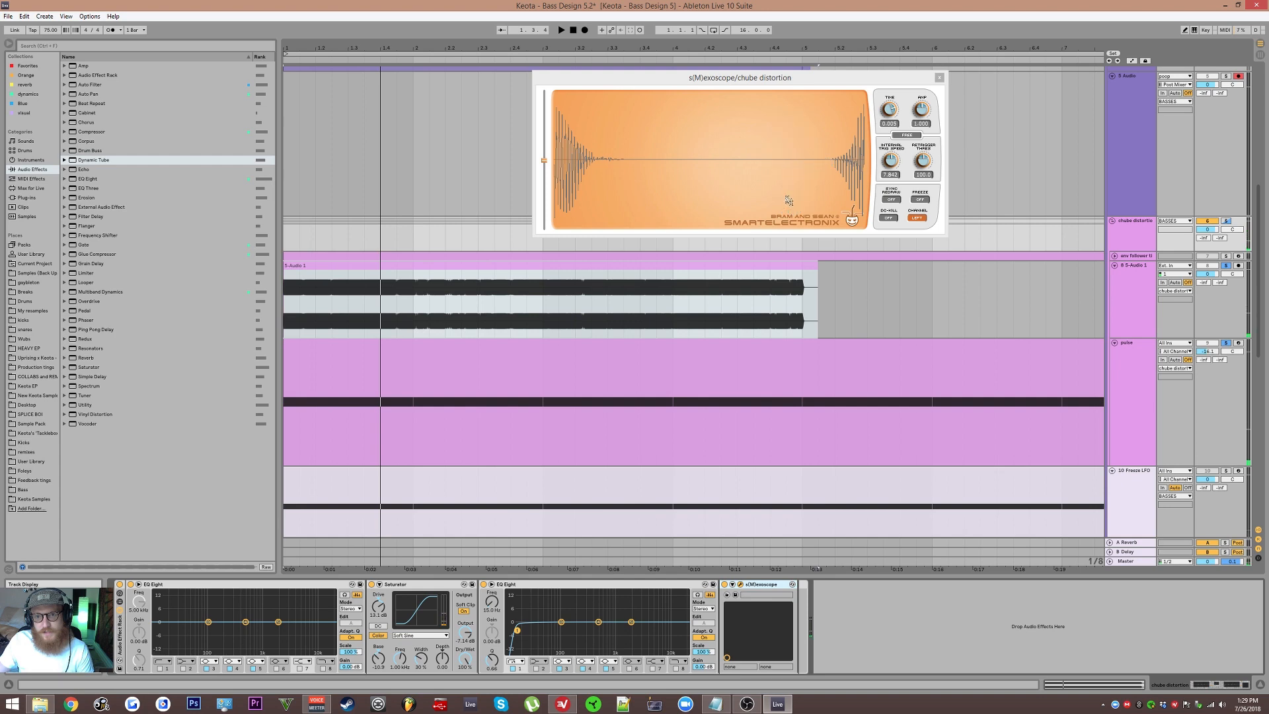
key(space)
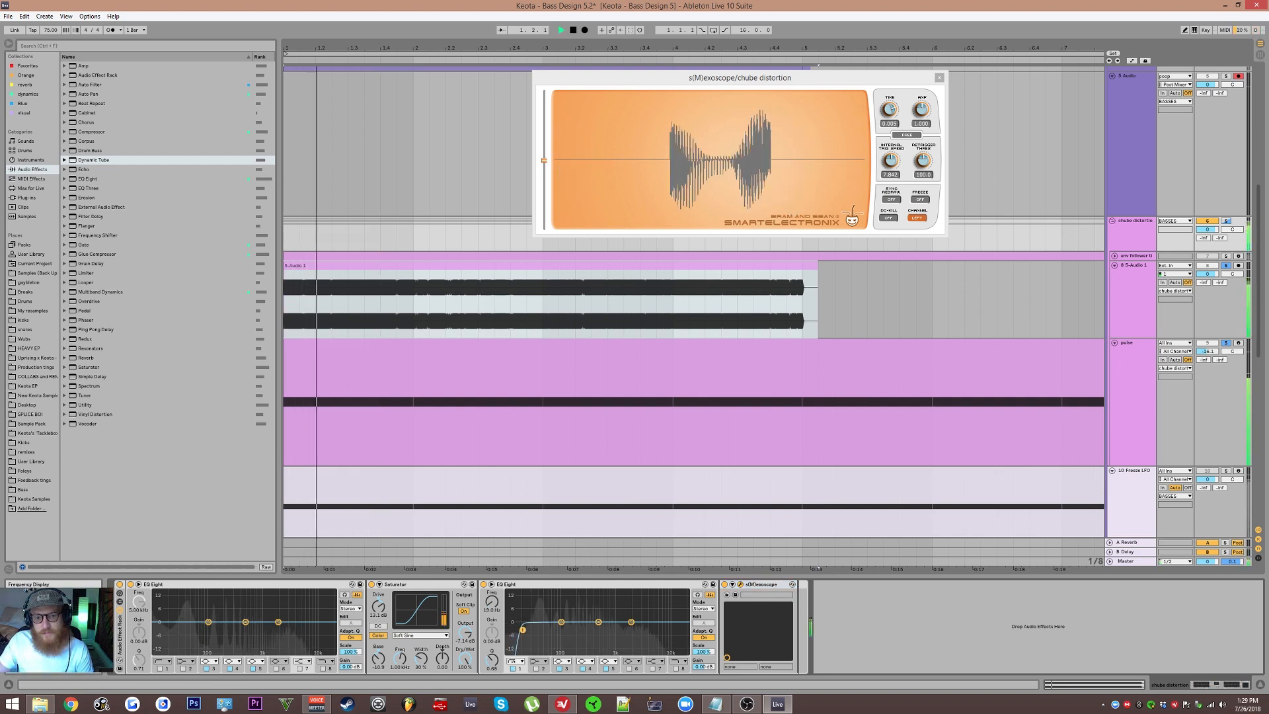
drag(517, 630, 525, 632)
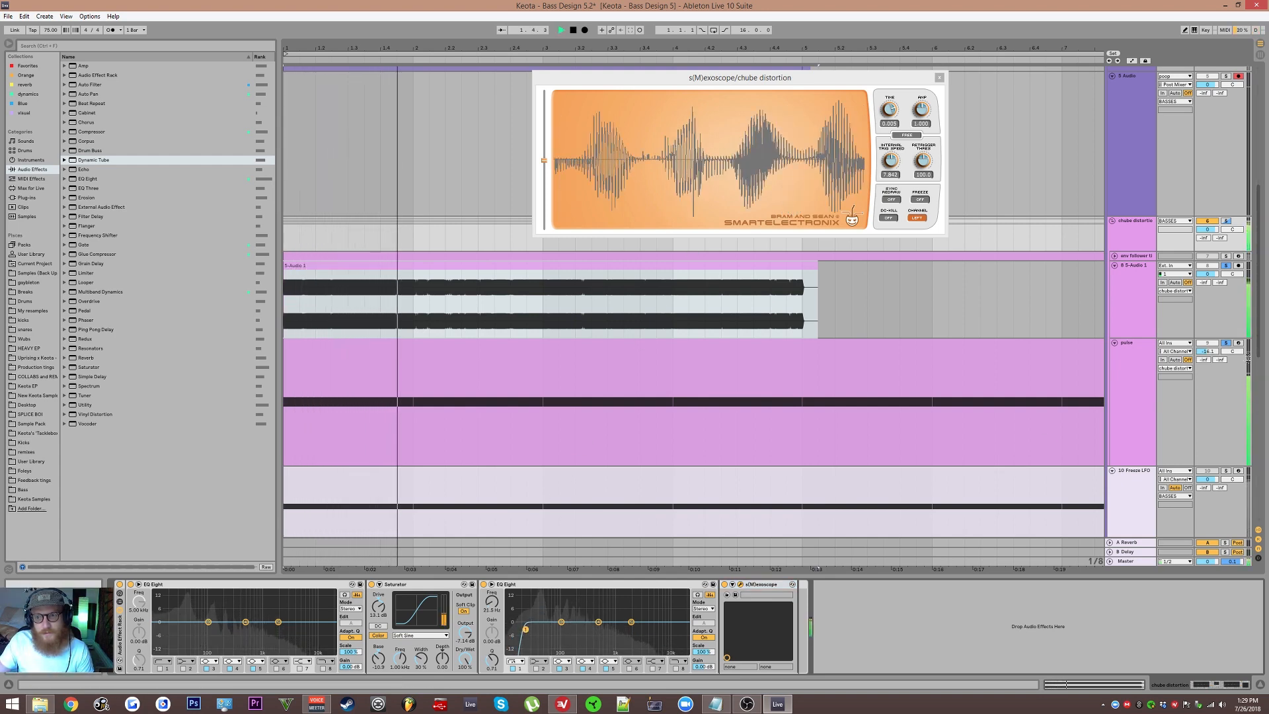
key(space)
key(space)
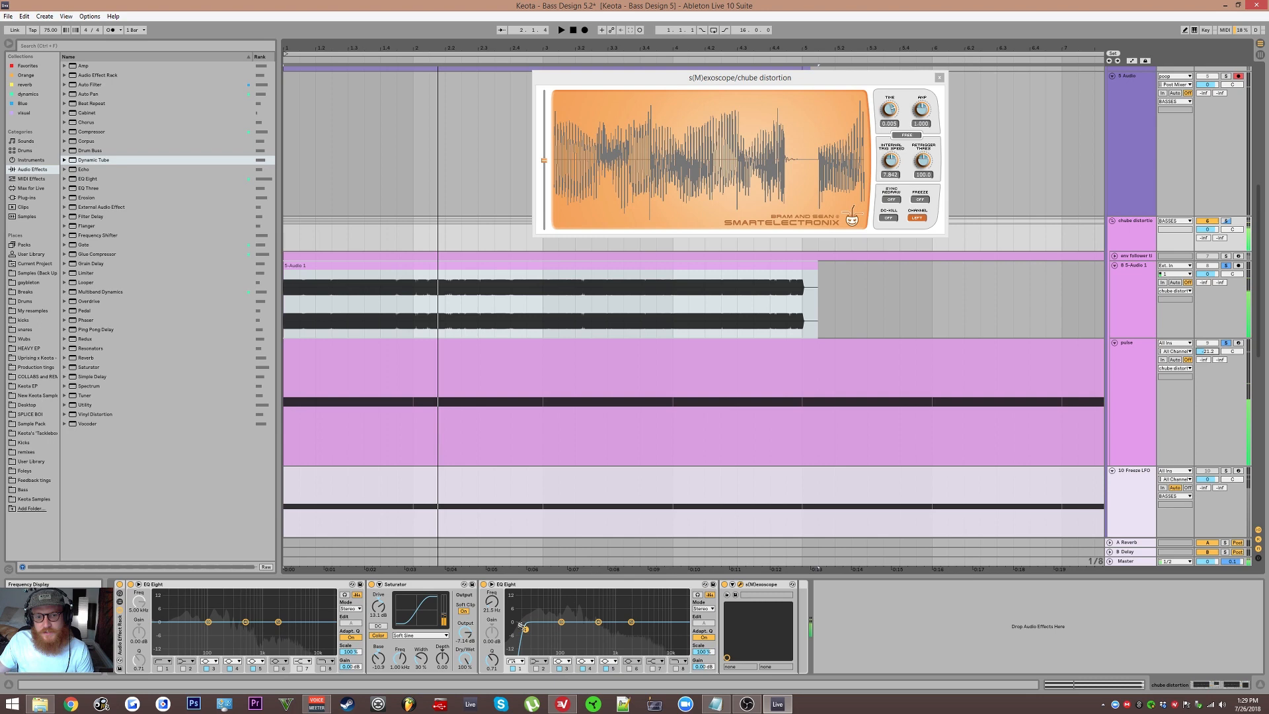
key(space)
drag(525, 629, 522, 630)
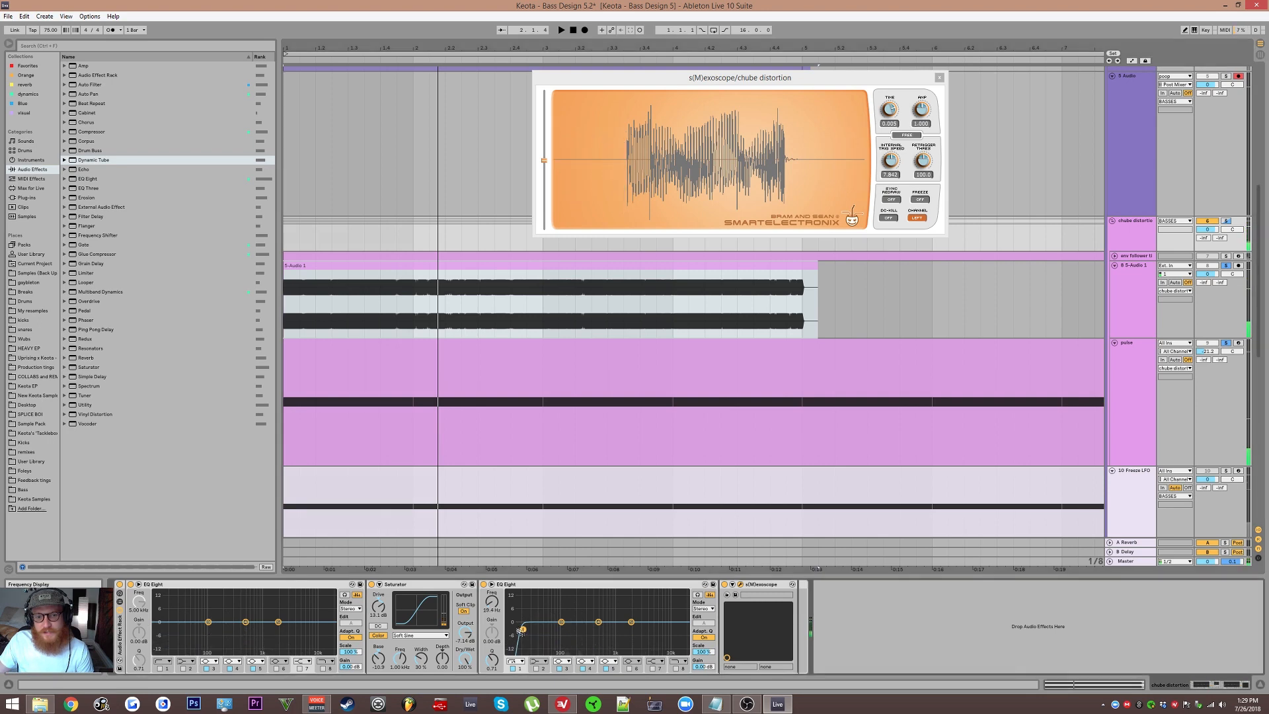
Step: Compare the chain with the second EQ Eight switched off and back on during playback
click(485, 585)
key(space)
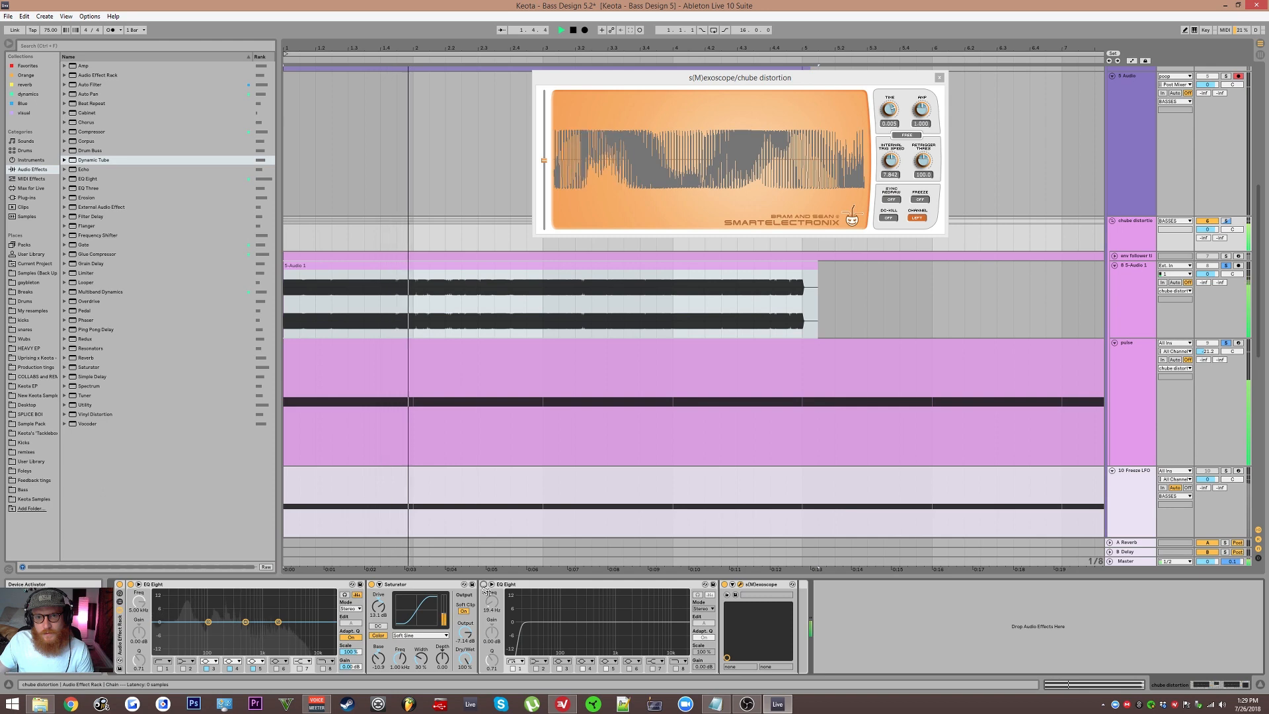
click(485, 584)
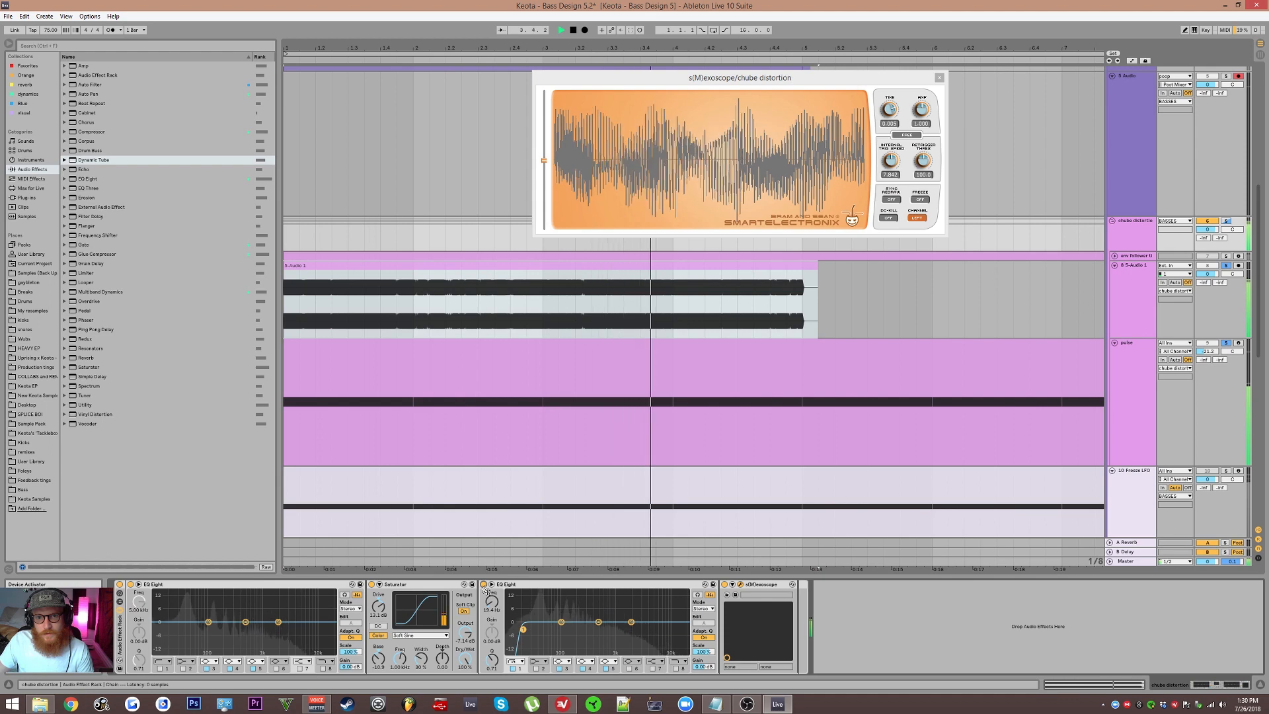
key(space)
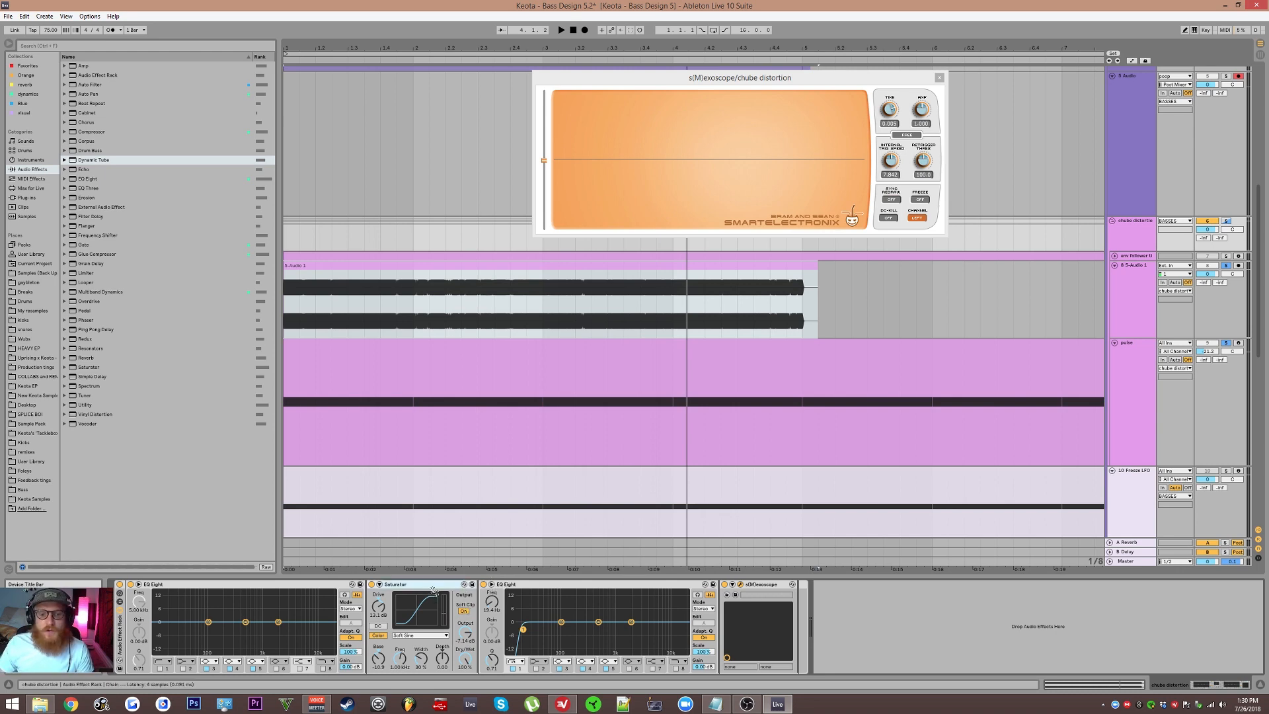
Step: Add a second Saturator after the first one and toggle its DC filter on and off while listening
click(89, 368)
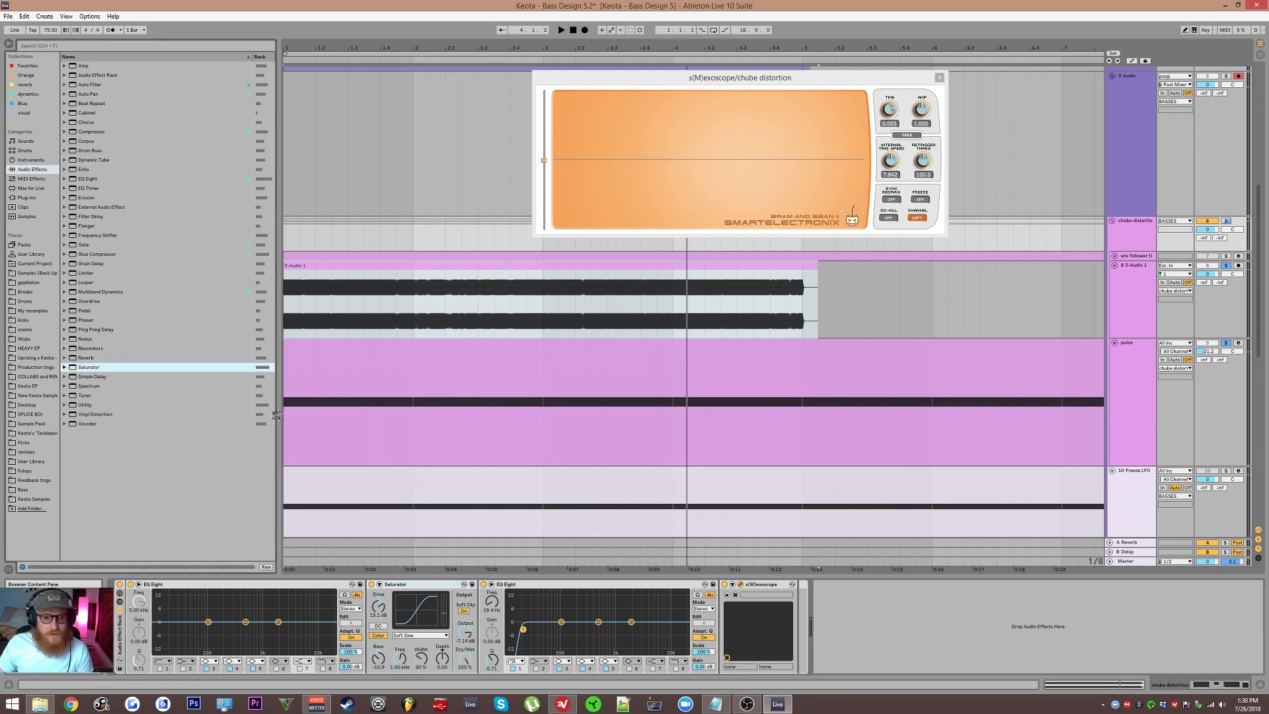
key(Return)
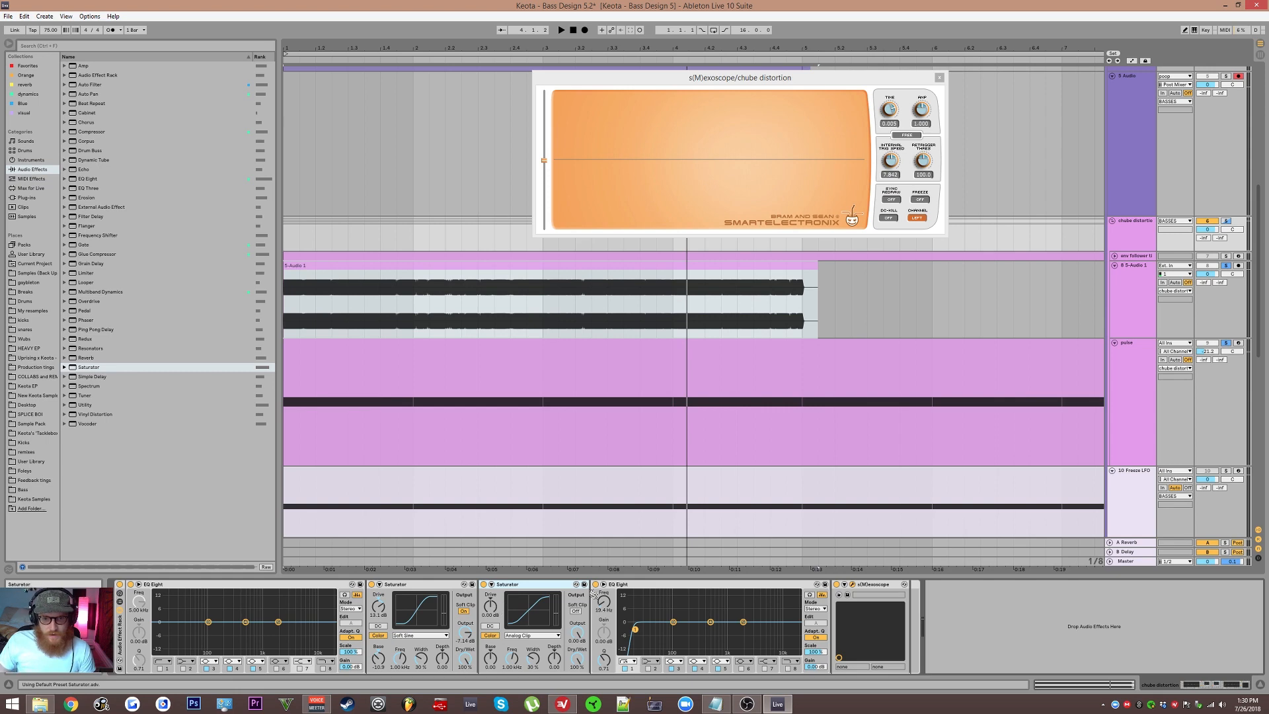
click(490, 626)
key(space)
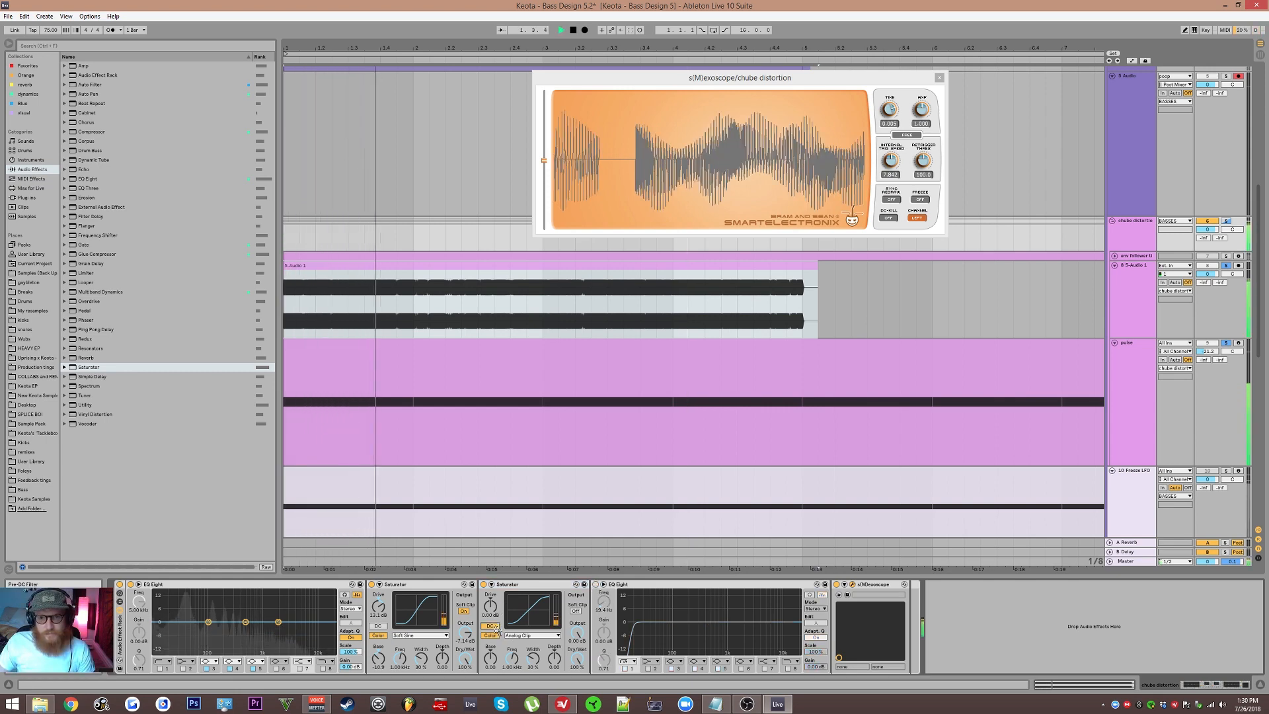
click(491, 626)
key(space)
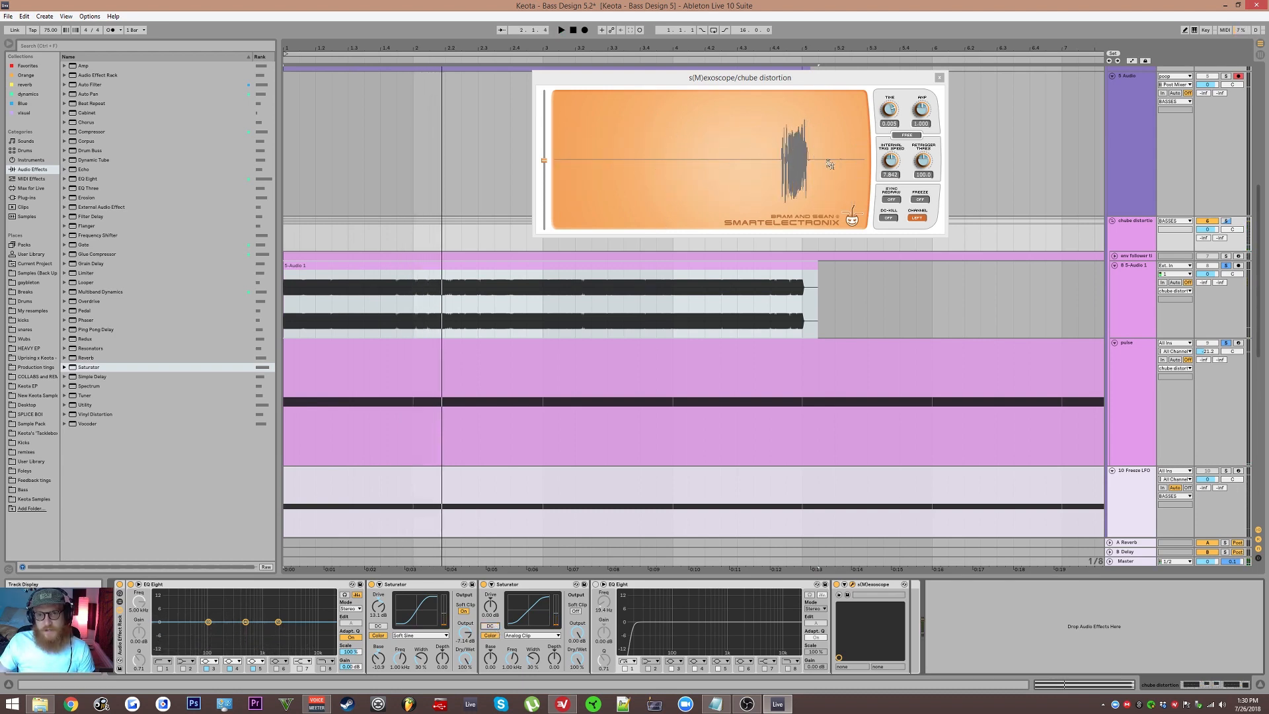
Step: Switch off the second Saturator and audition the chain during playback
click(596, 585)
click(484, 584)
key(space)
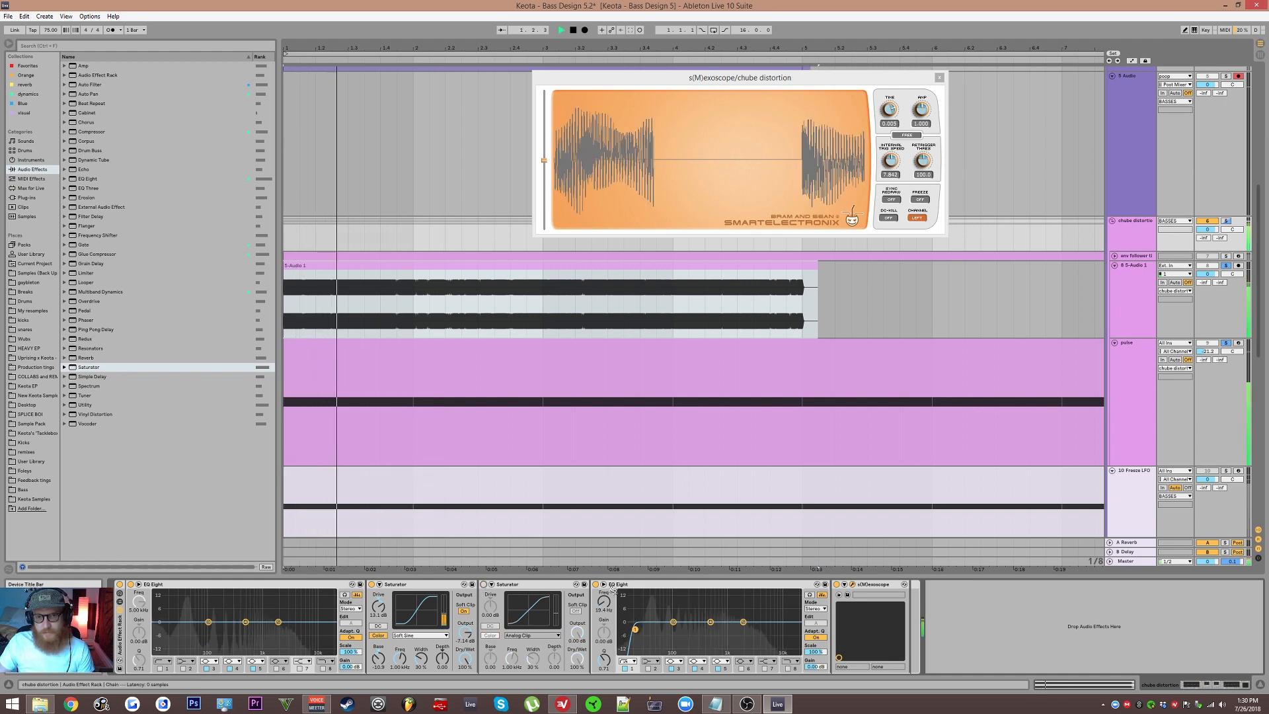
key(space)
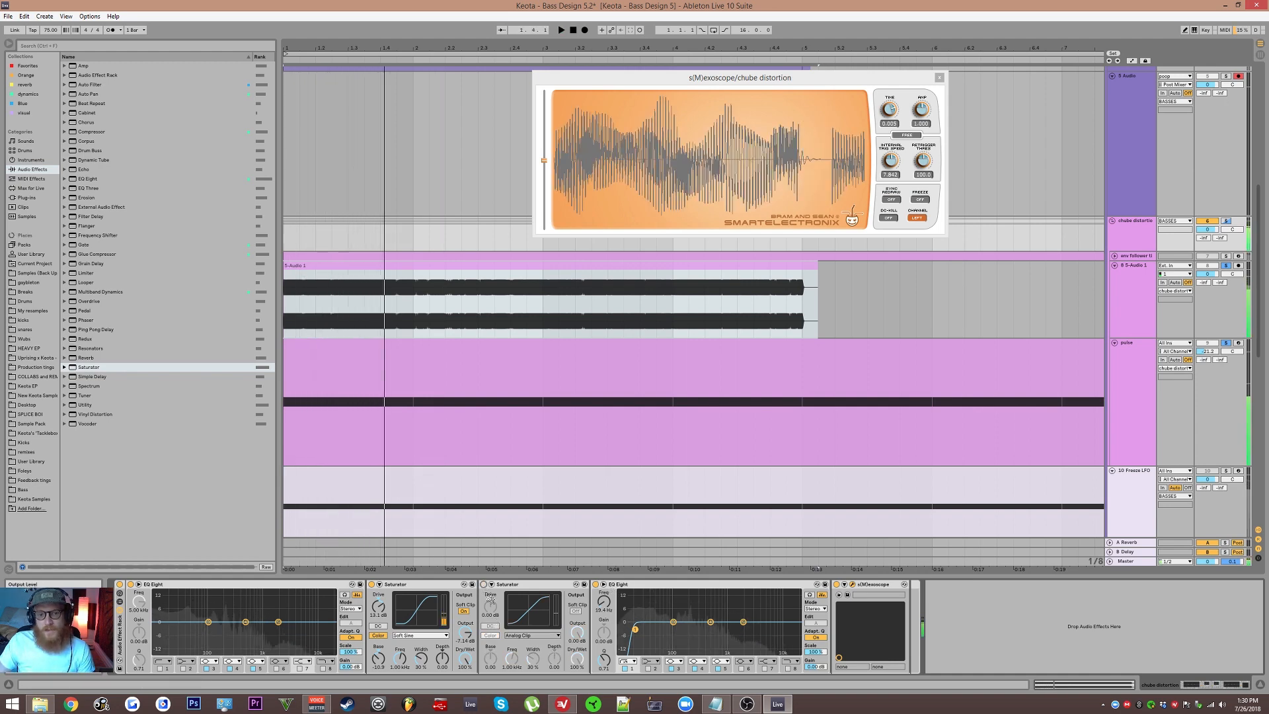
Step: Toggle the first Saturator's DC filter on and off to compare the sound
click(378, 626)
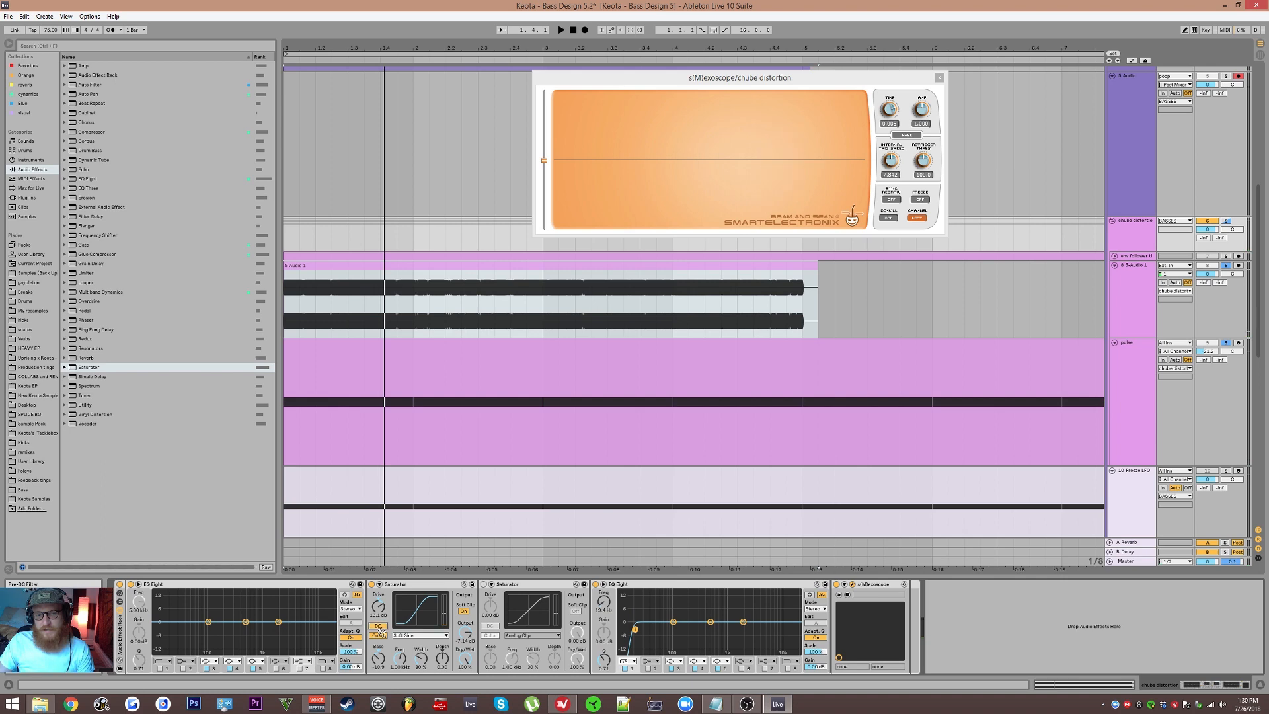
click(398, 585)
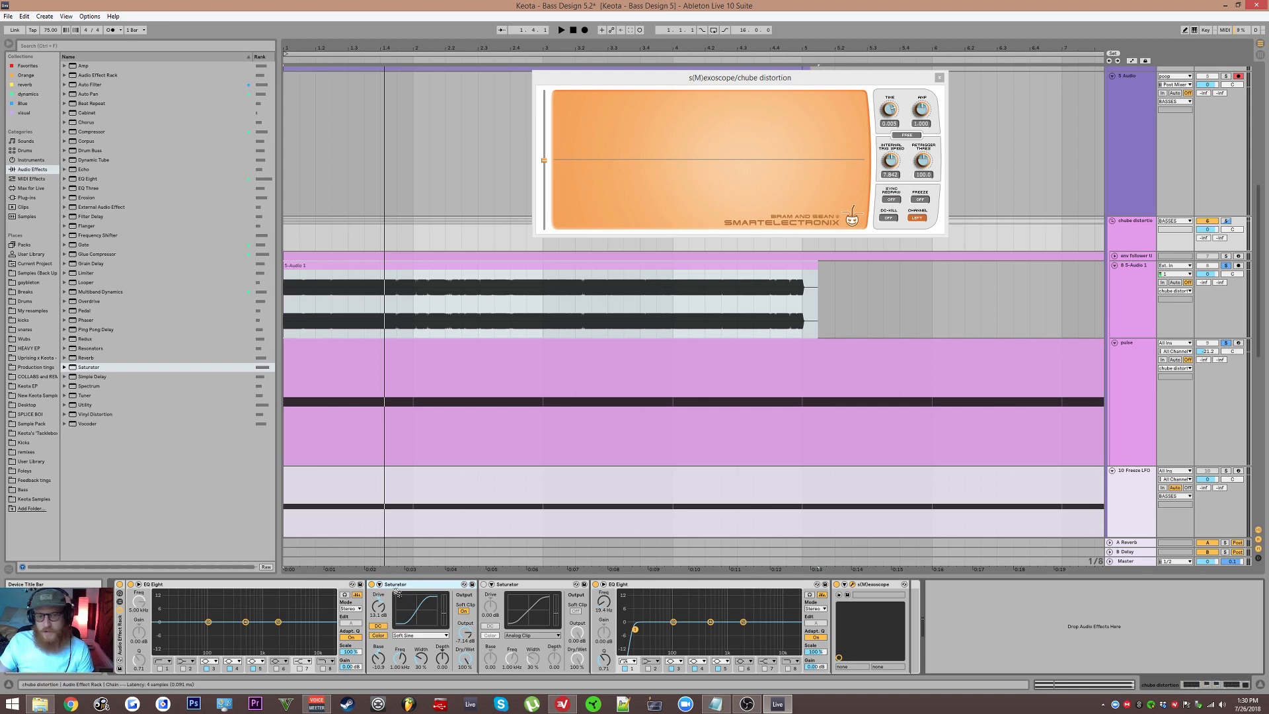
click(377, 625)
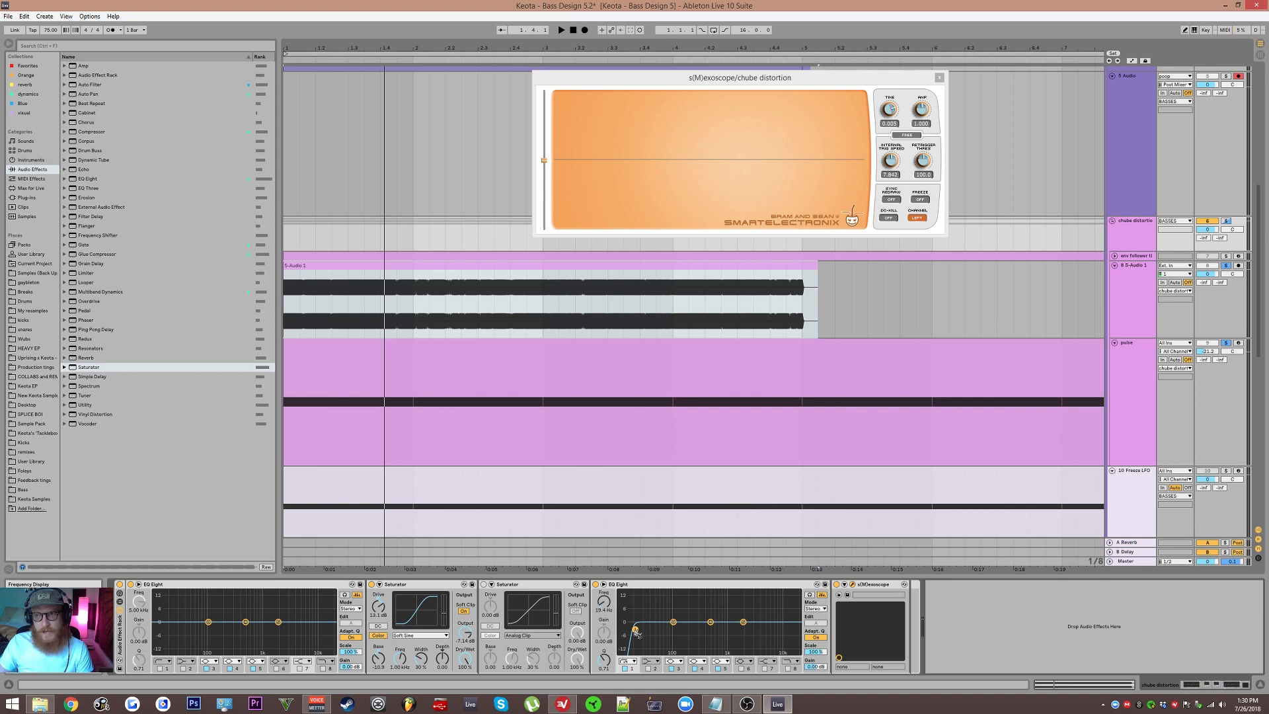
click(636, 630)
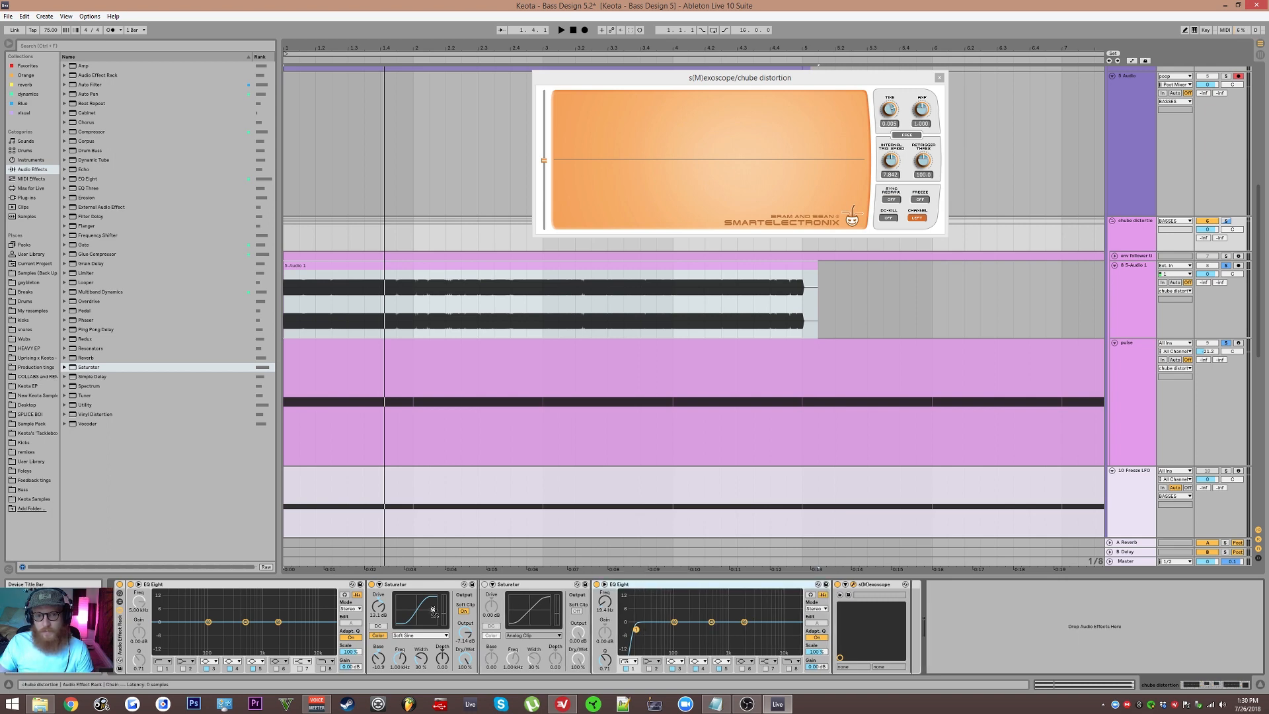
drag(376, 616, 374, 619)
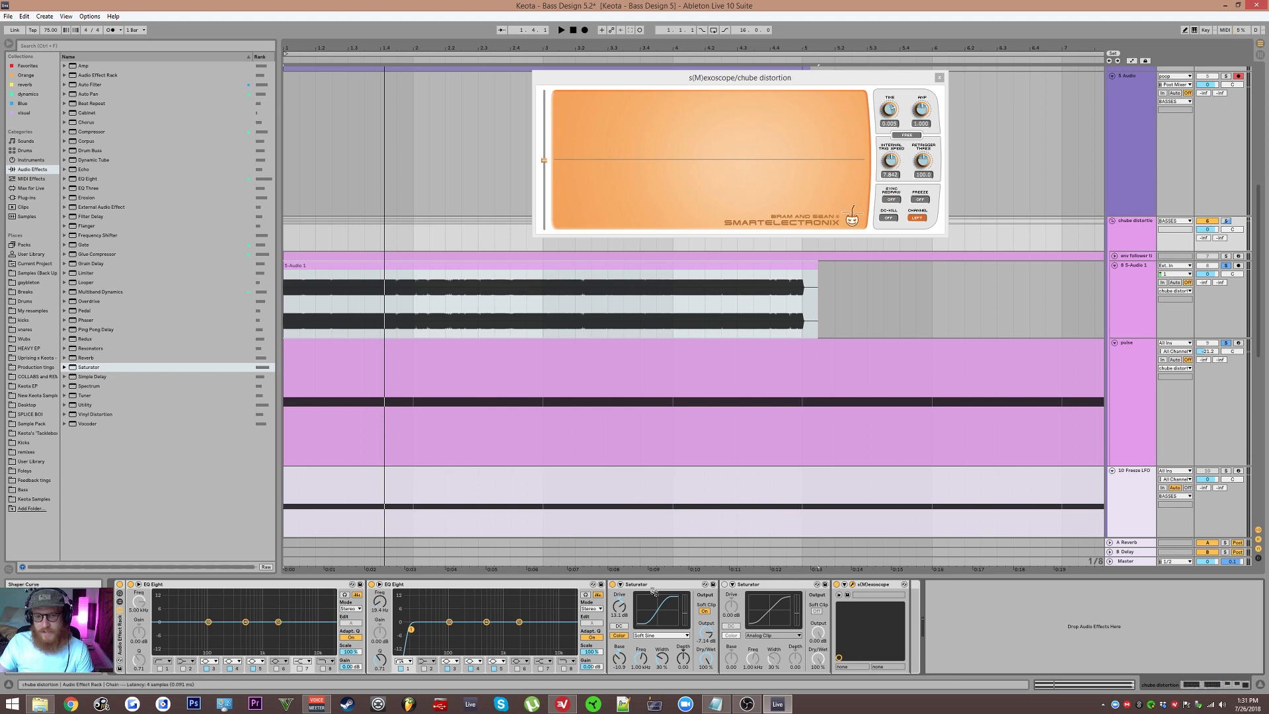
key(space)
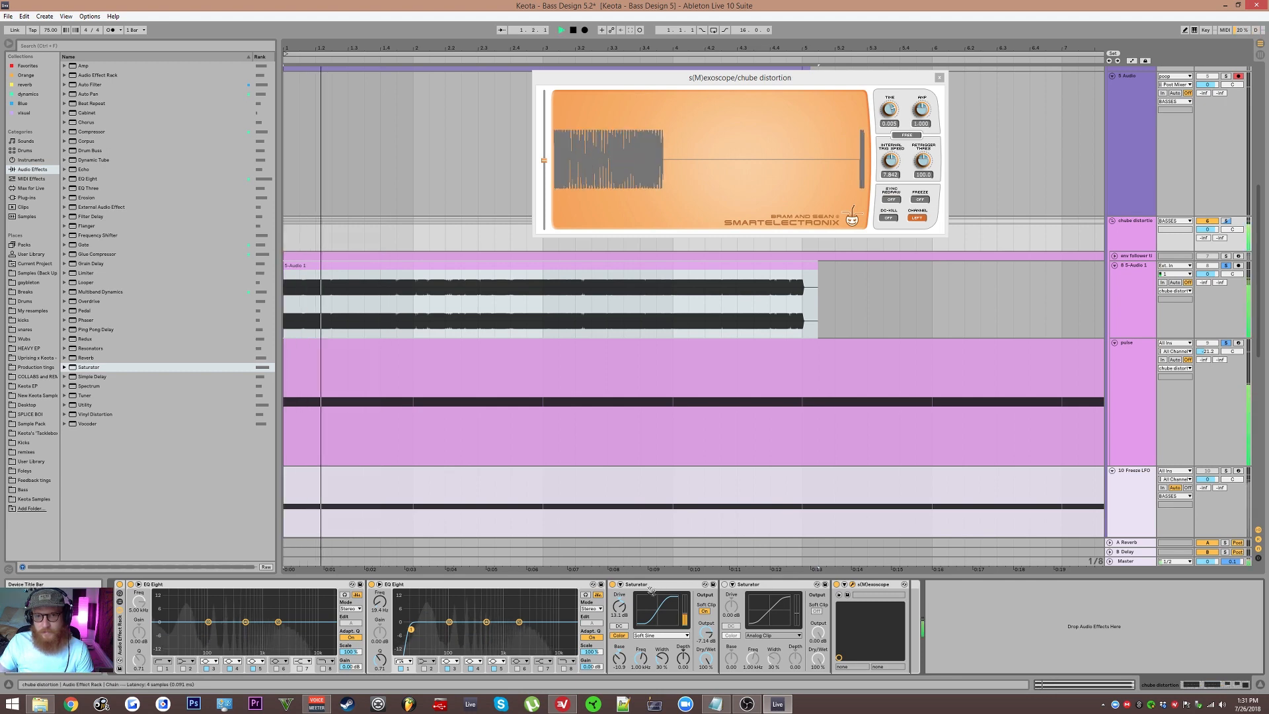
drag(412, 631, 723, 621)
key(space)
Step: Set the second EQ Eight's low-cut to about 17.8 Hz, then switch that EQ off while listening
drag(523, 628, 520, 630)
key(space)
key(space)
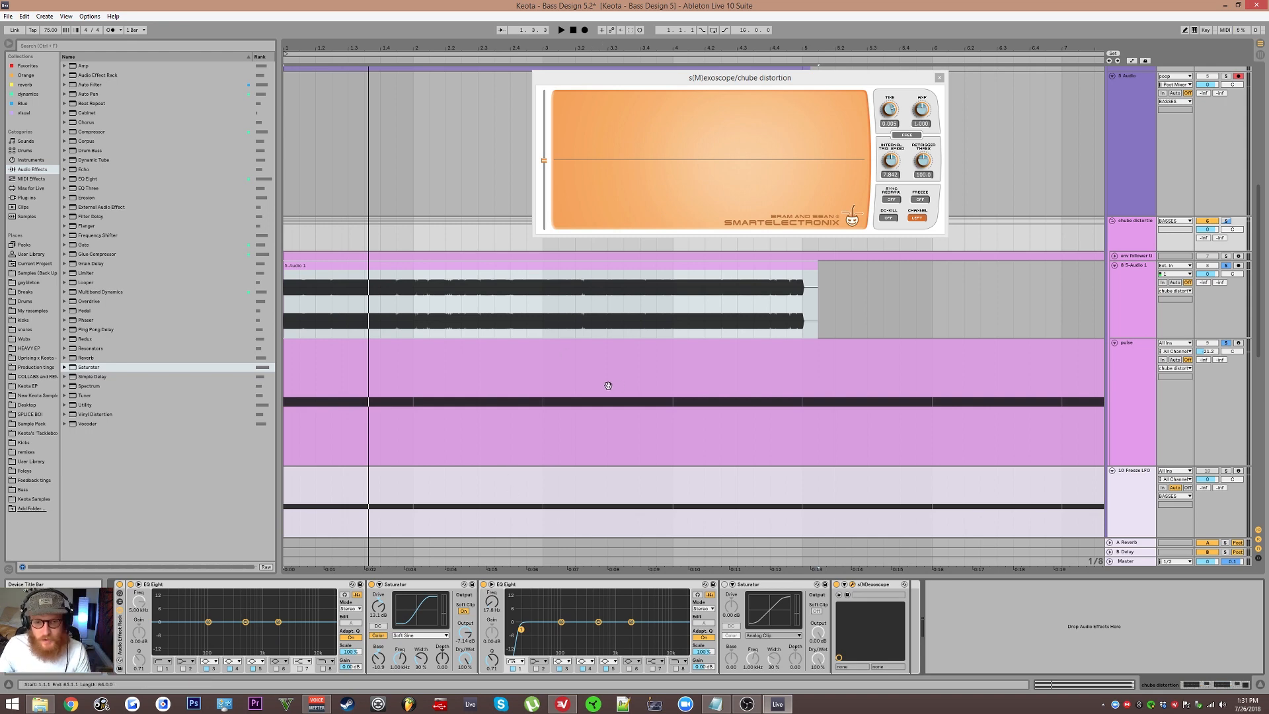
click(484, 585)
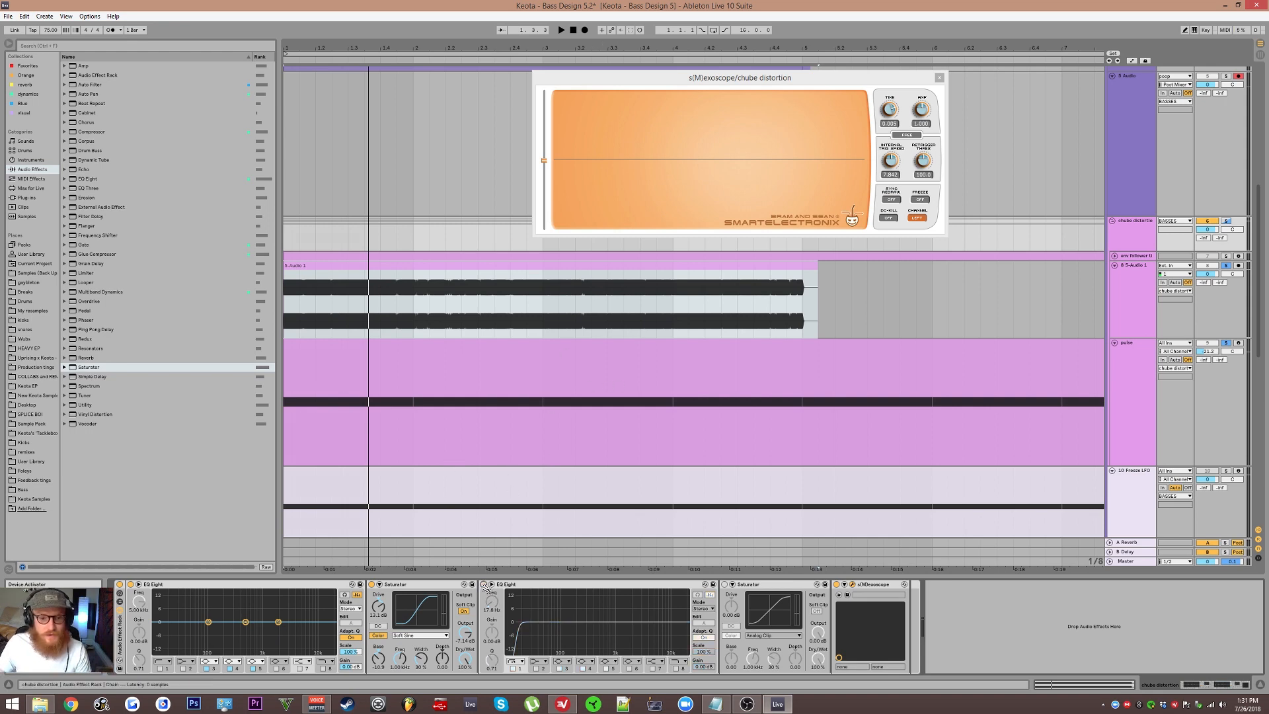
key(space)
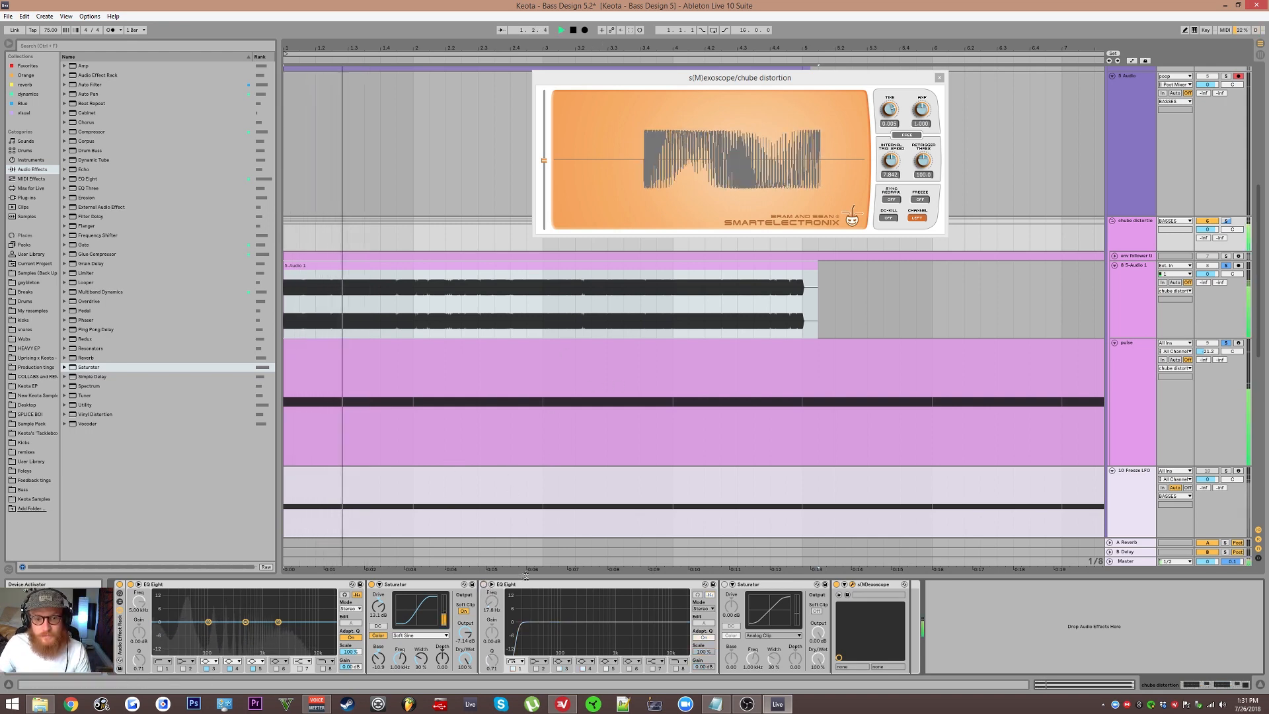
key(space)
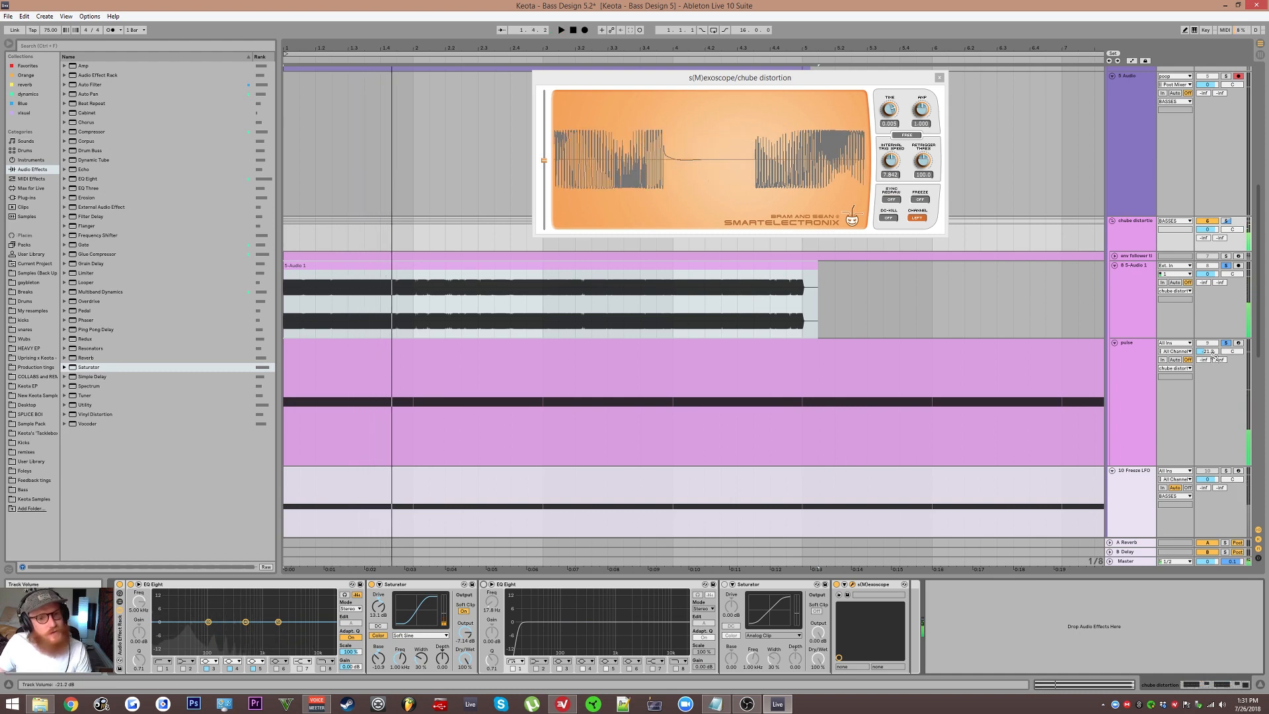
Step: Raise the pulse track's volume a little further while toggling playback
drag(1212, 353, 1208, 335)
key(space)
key(space)
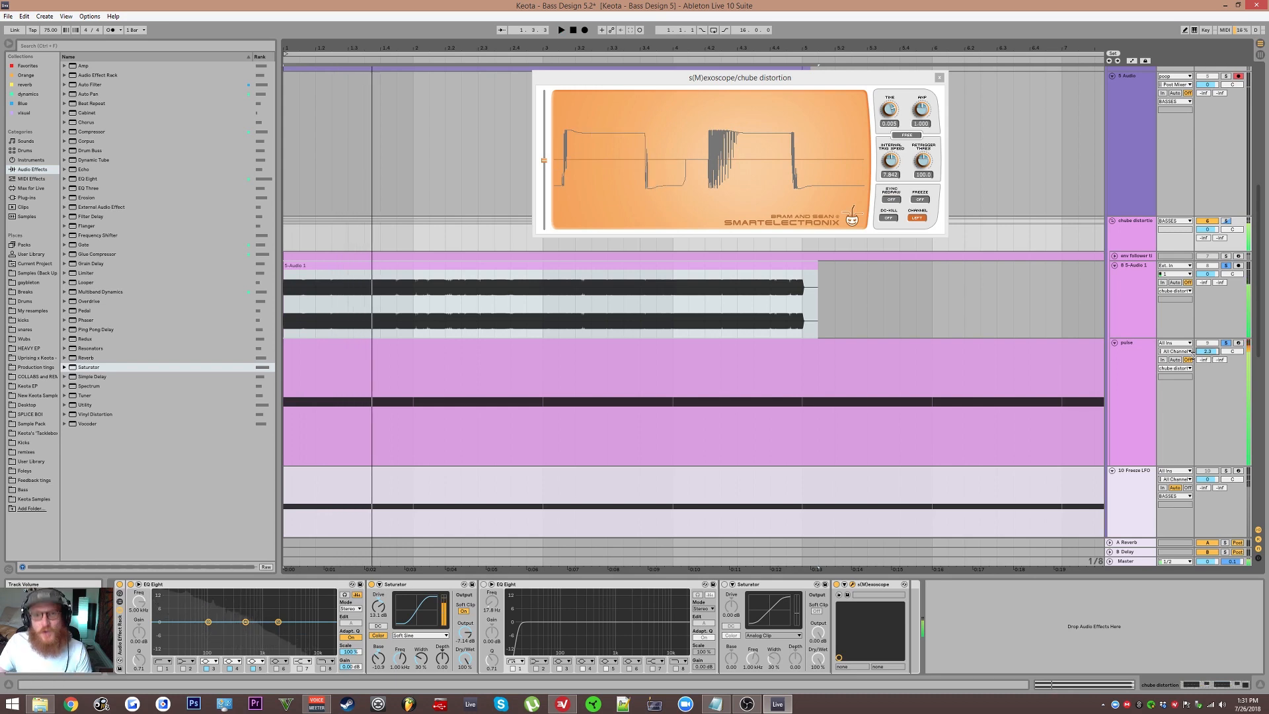
Step: Close the s(M)exoscope plugin window and scroll through the arrangement tracks
click(940, 77)
scroll(548, 255, up, 2)
scroll(836, 181, down, 3)
scroll(857, 212, up, 1)
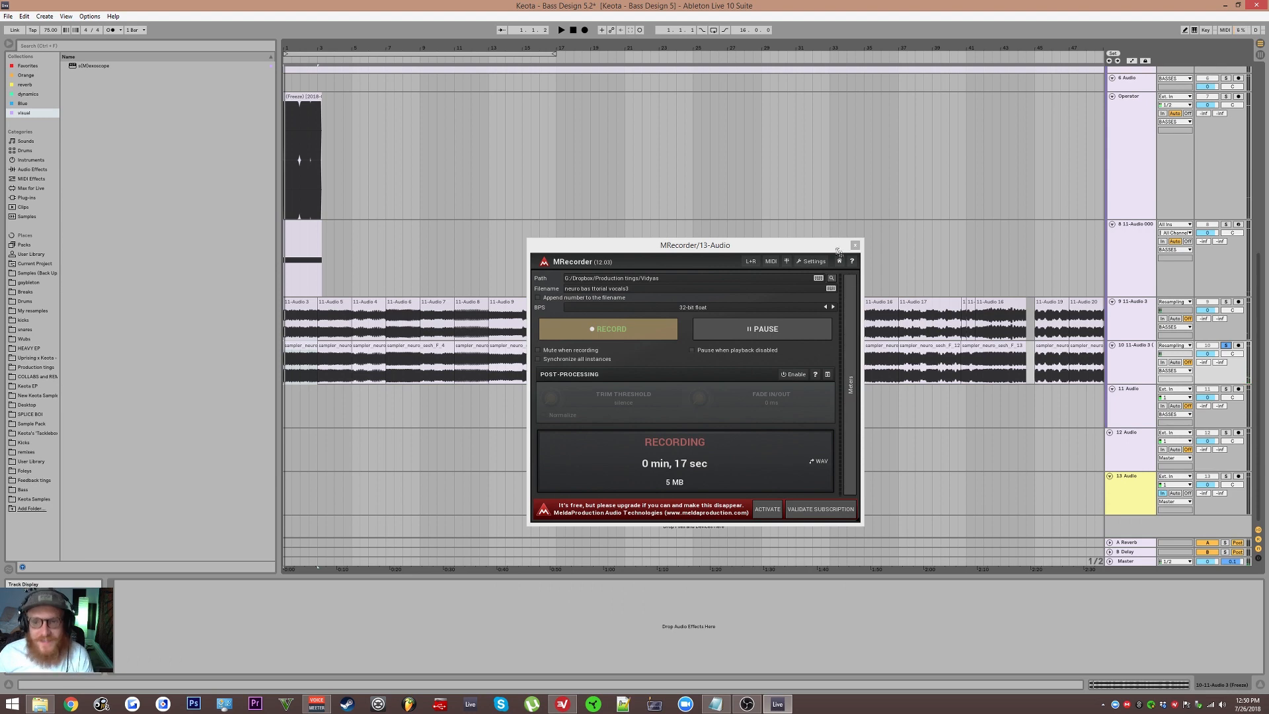
click(854, 245)
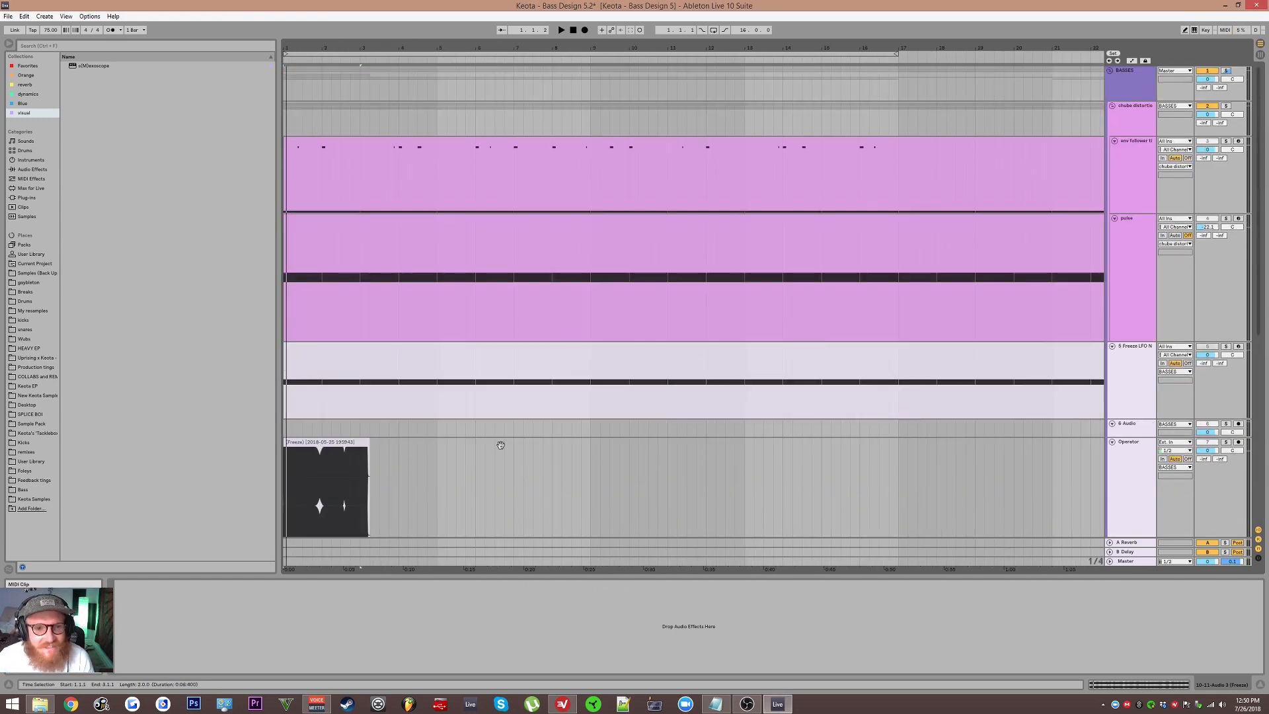
Step: Move the env follower track above the chube distortion track
click(334, 217)
scroll(318, 244, up, 4)
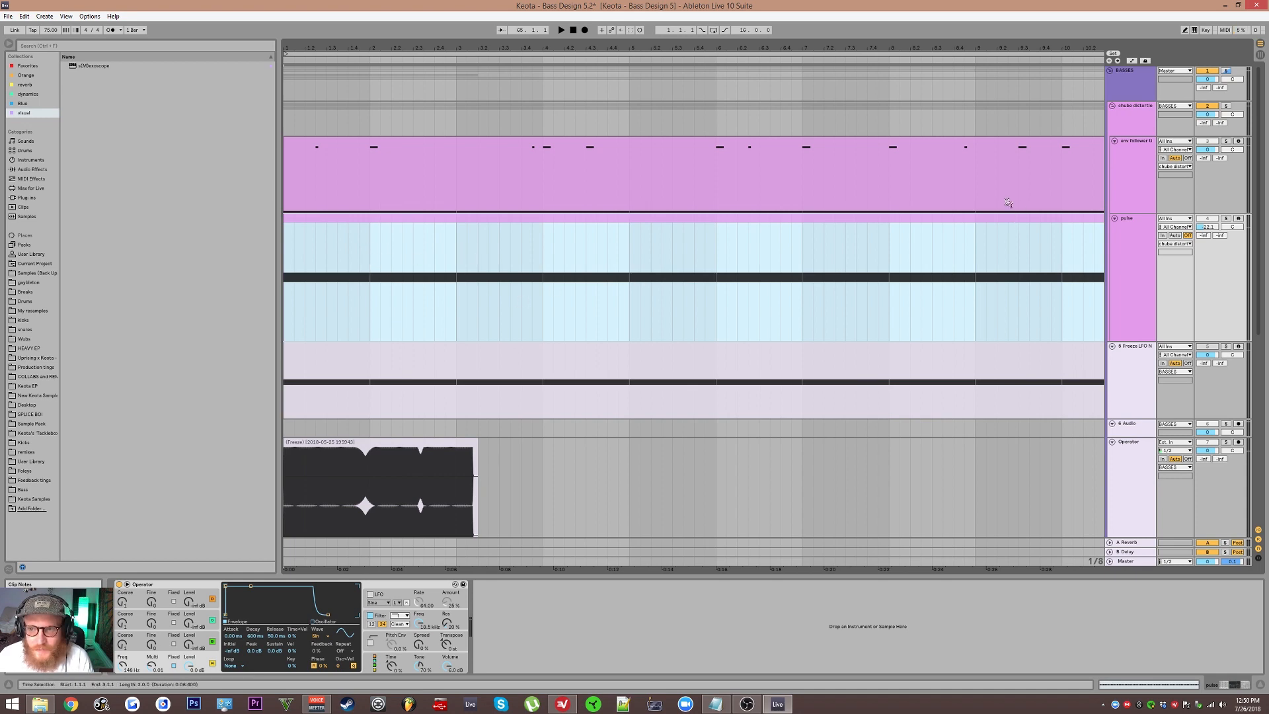
click(516, 188)
scroll(514, 205, up, 2)
scroll(463, 195, down, 3)
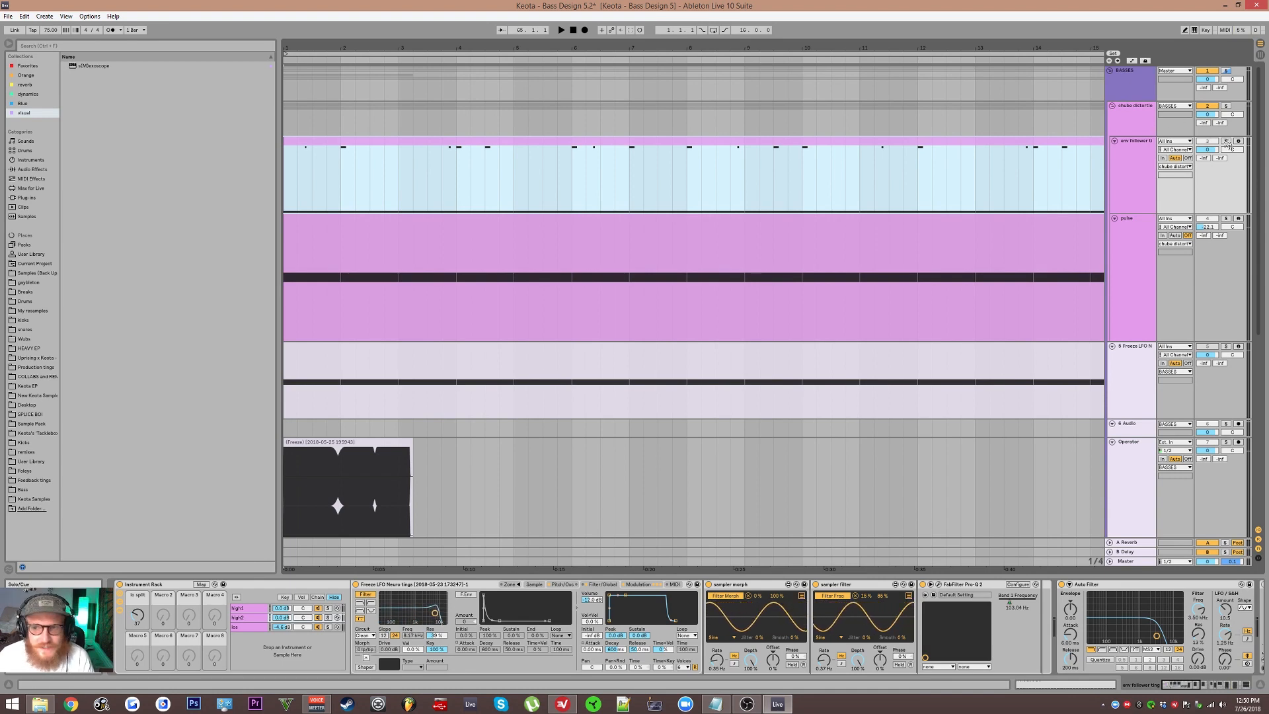
click(1129, 132)
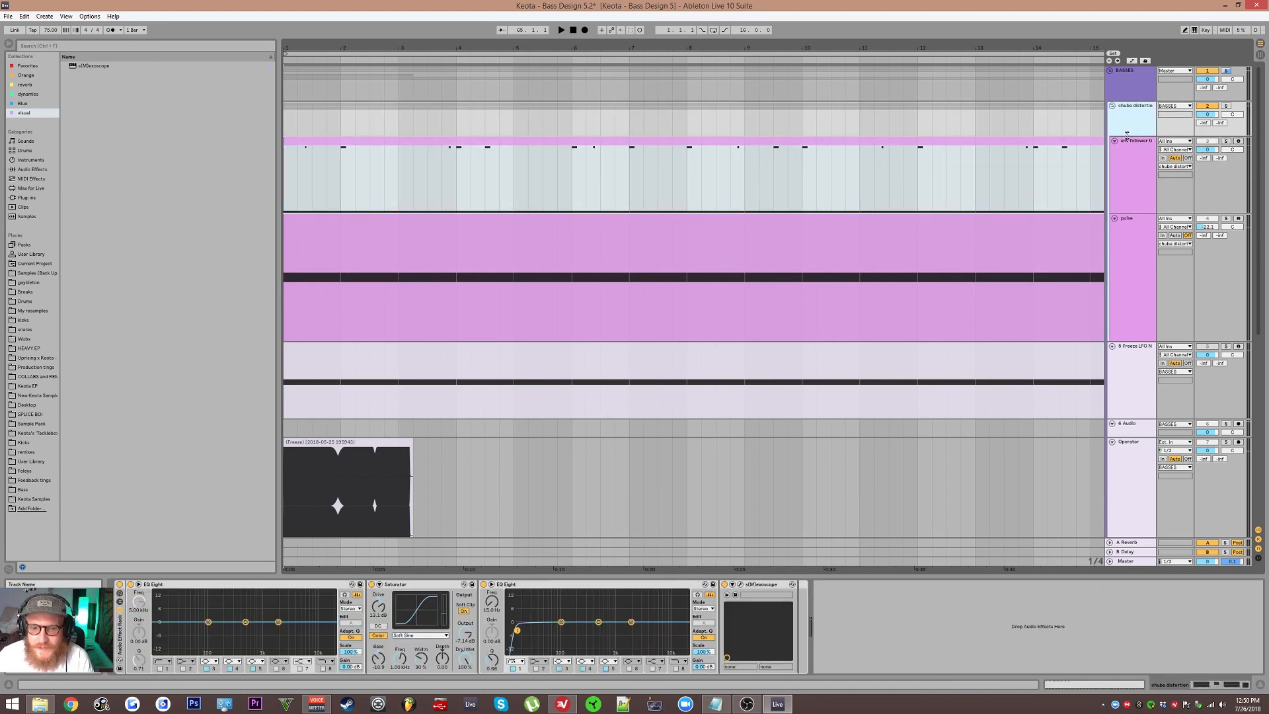
click(1125, 162)
drag(1124, 176, 1129, 113)
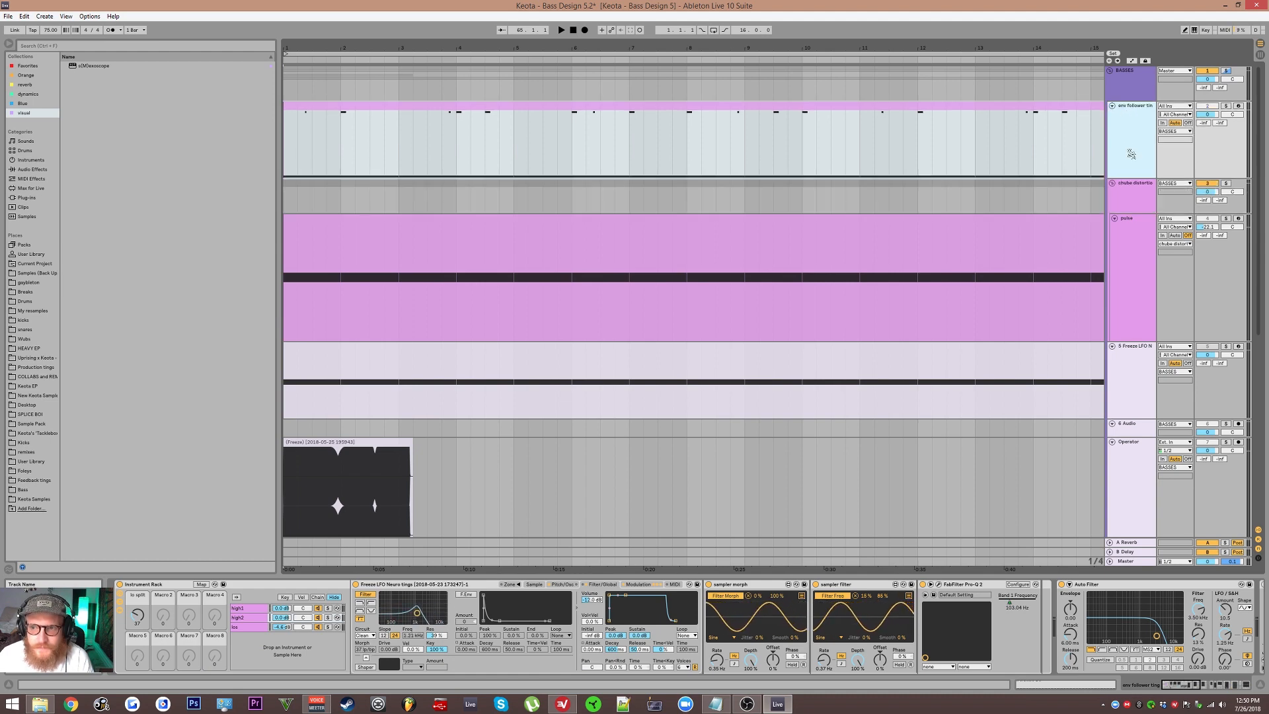
Step: Select the env follower track, solo it and start playback
click(1140, 189)
click(425, 586)
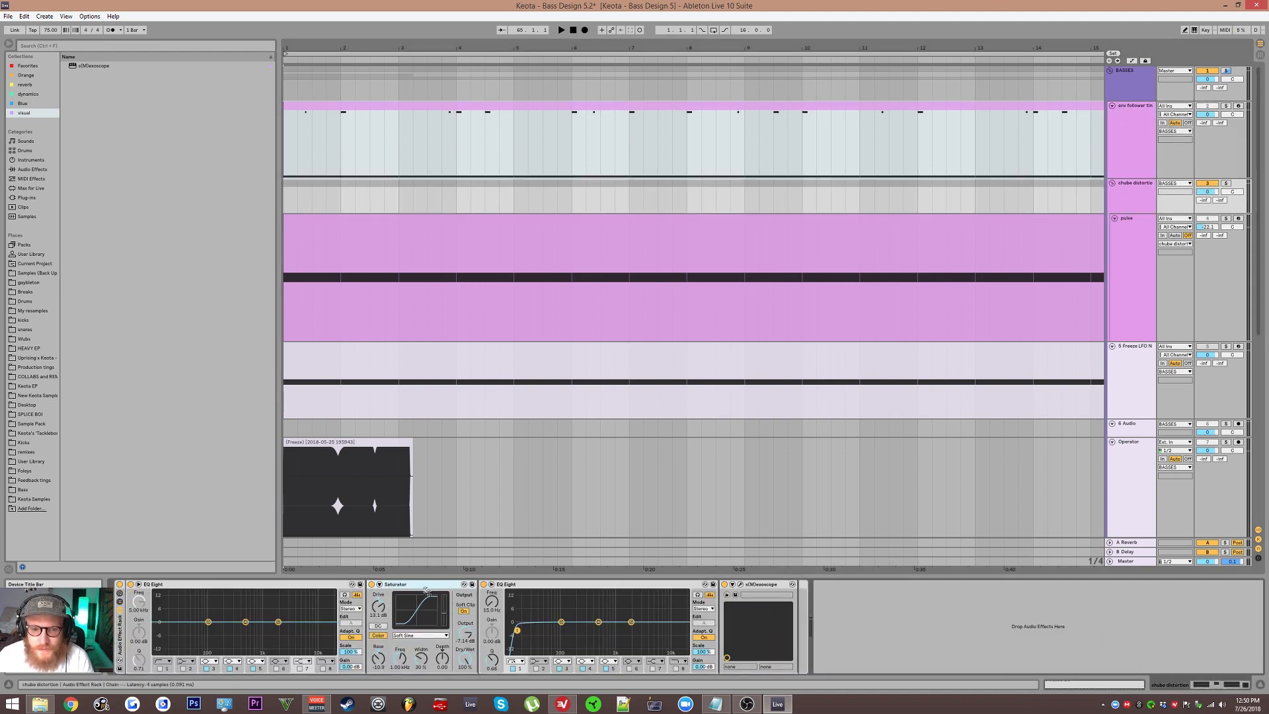
click(1137, 162)
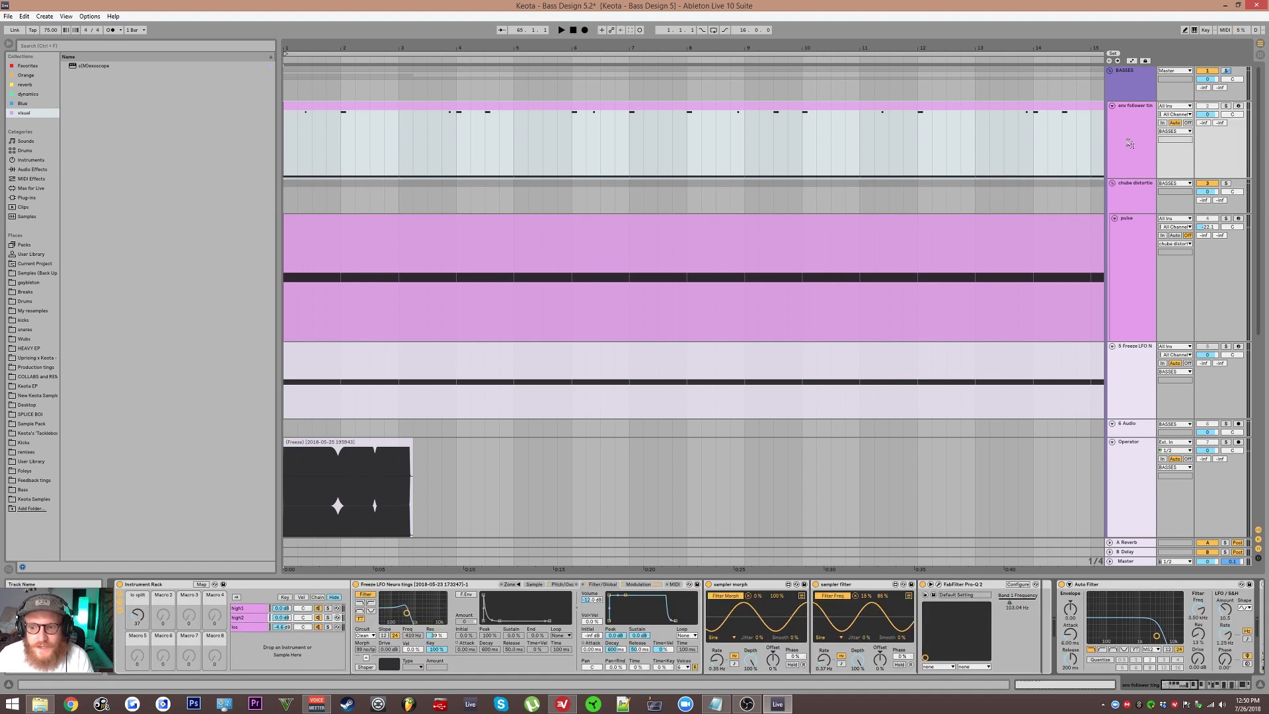
click(1130, 143)
click(1226, 105)
key(space)
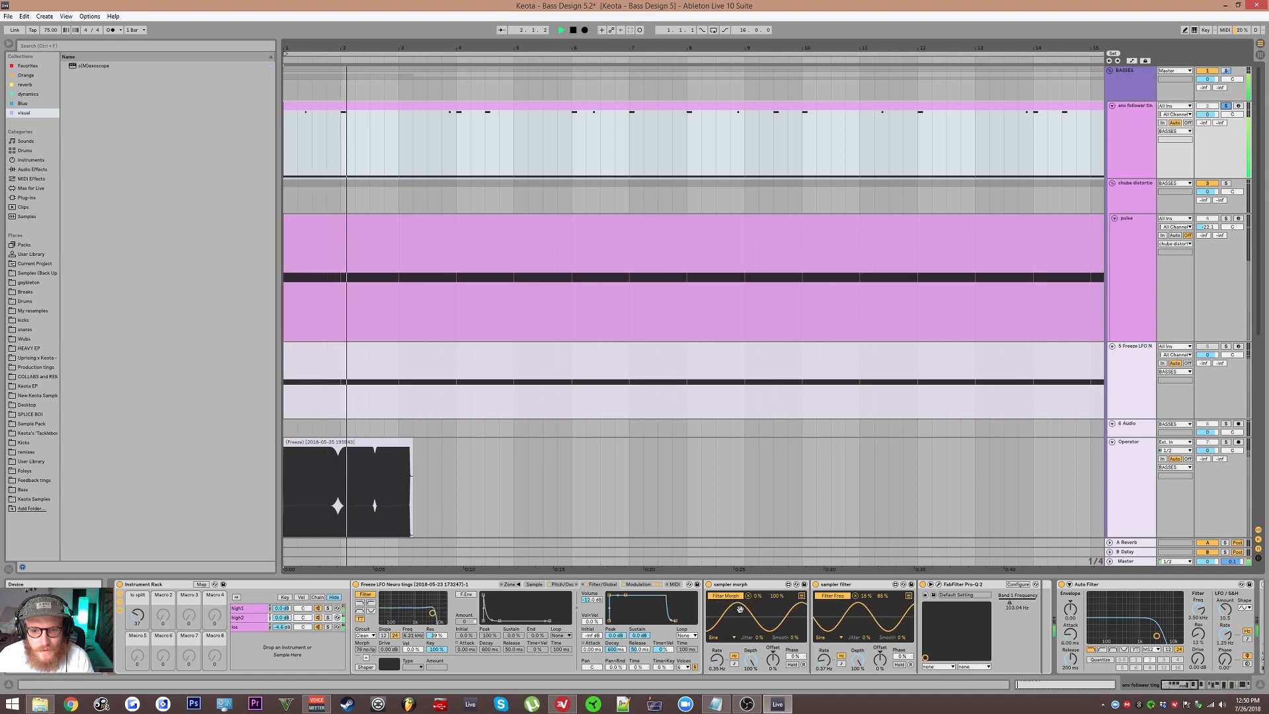
Step: Scroll through the env follower track's device chain while listening, then stop playback
drag(884, 631, 830, 631)
scroll(831, 628, down, 8)
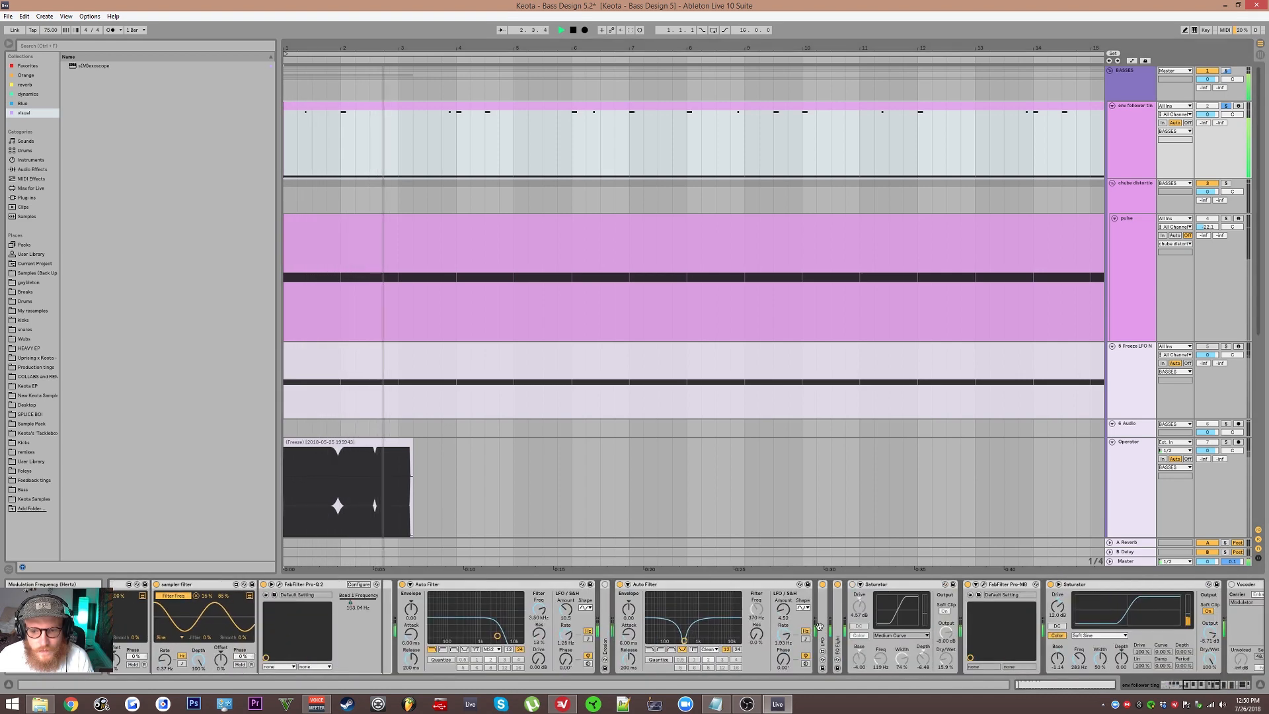
scroll(834, 625, down, 3)
scroll(834, 624, down, 3)
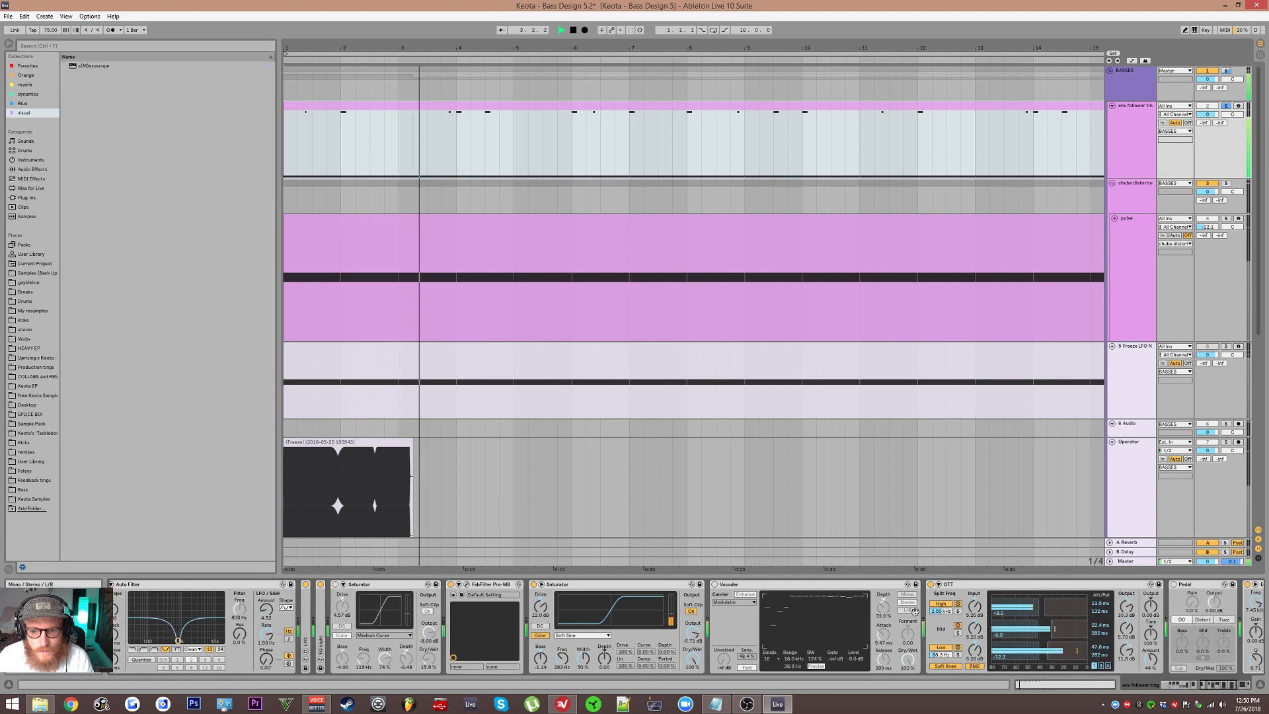
scroll(328, 633, down, 3)
drag(328, 634, 702, 631)
key(space)
Step: Toggle the final EQ Eight and Saturator devices at the end of the env follower chain
drag(787, 627, 253, 612)
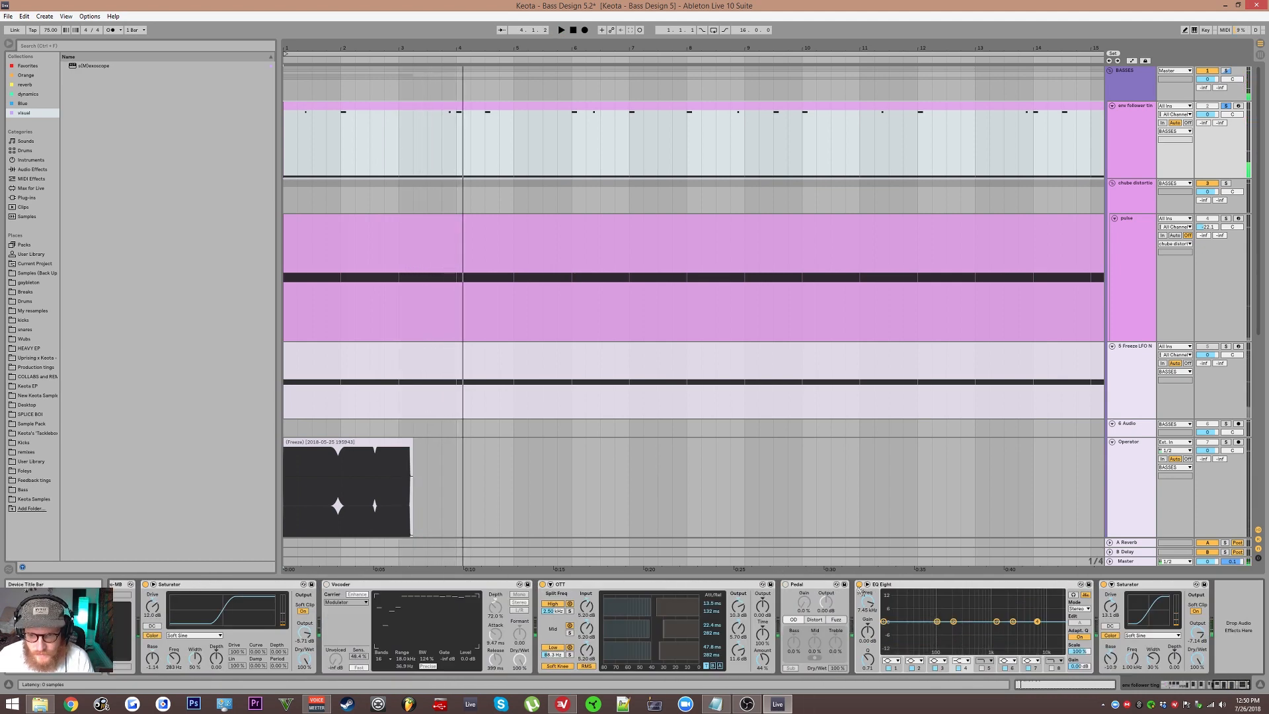
click(1104, 584)
click(858, 585)
Step: Open the Vox chain's Sampler and locate its sample file in the browser
scroll(762, 589, up, 3)
scroll(722, 590, up, 4)
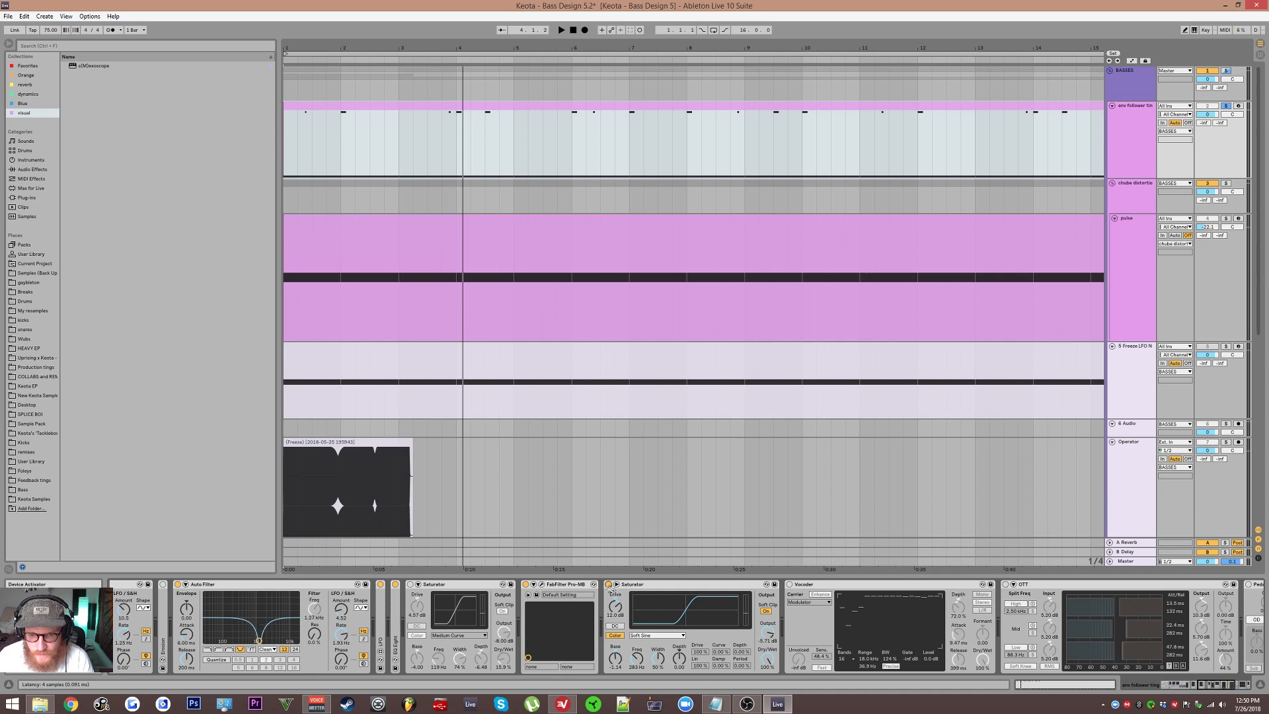
scroll(766, 598, up, 6)
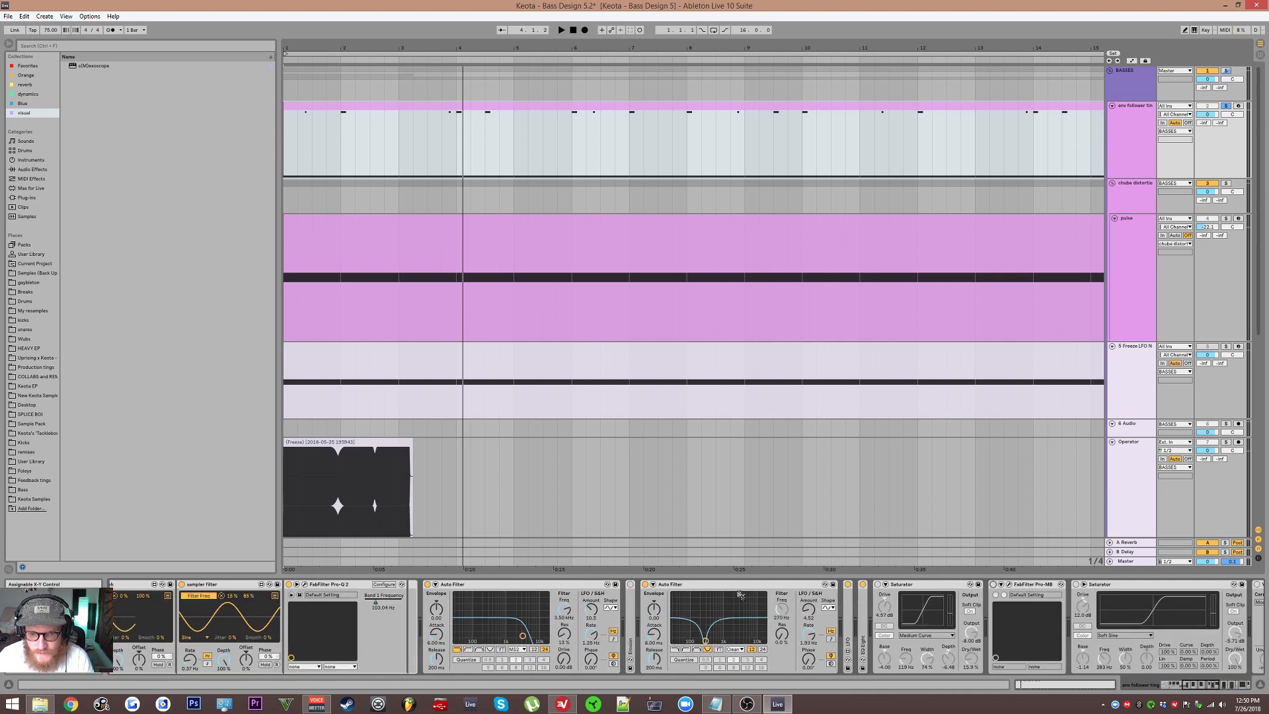
scroll(766, 598, up, 8)
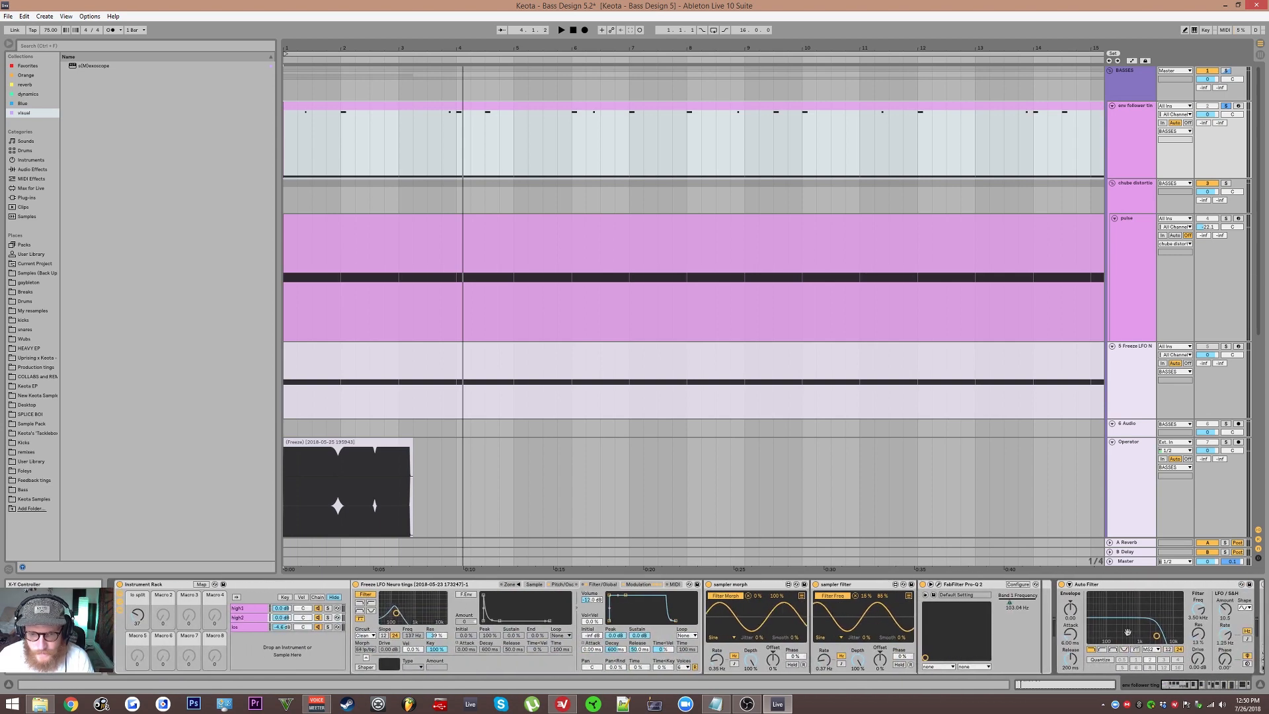
click(534, 584)
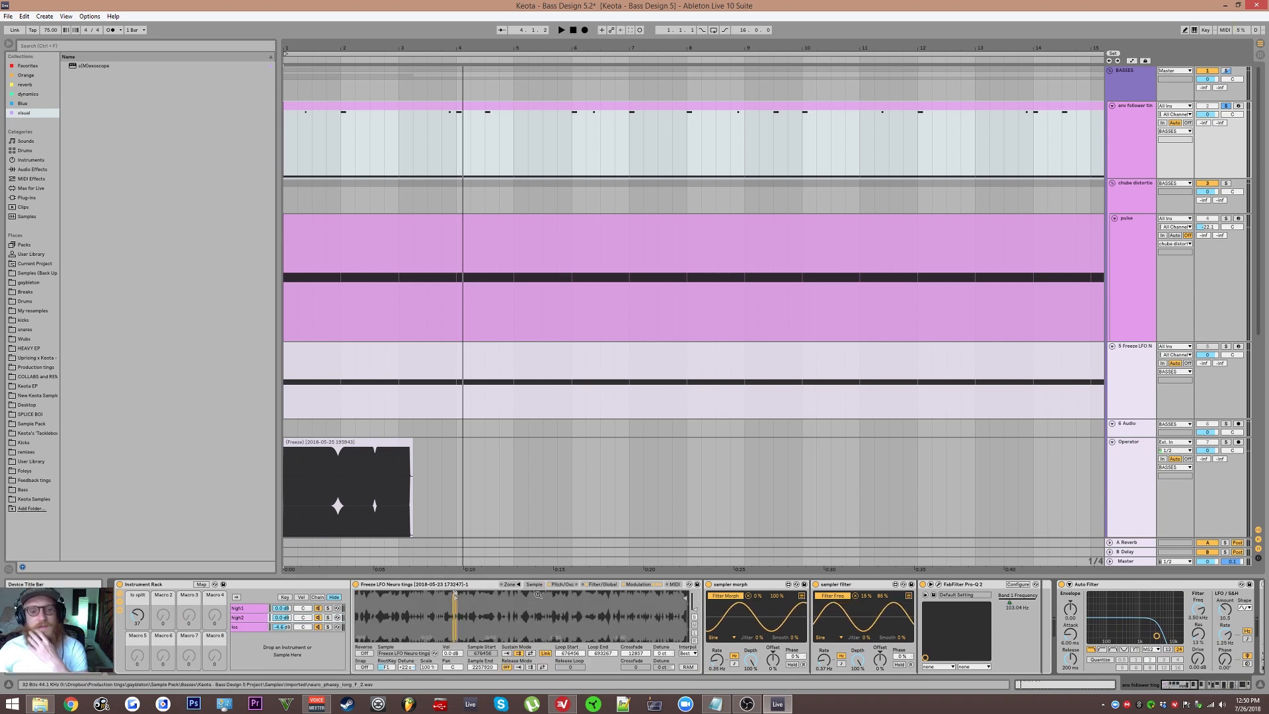
click(245, 626)
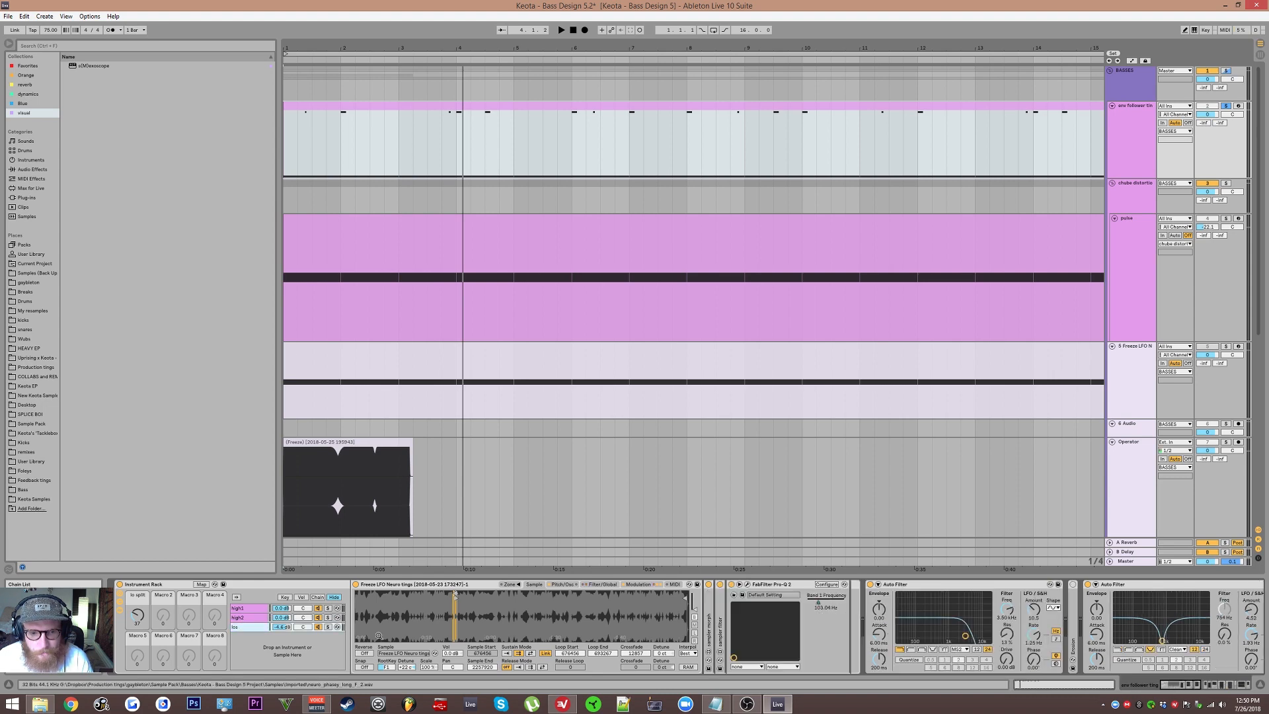
click(406, 653)
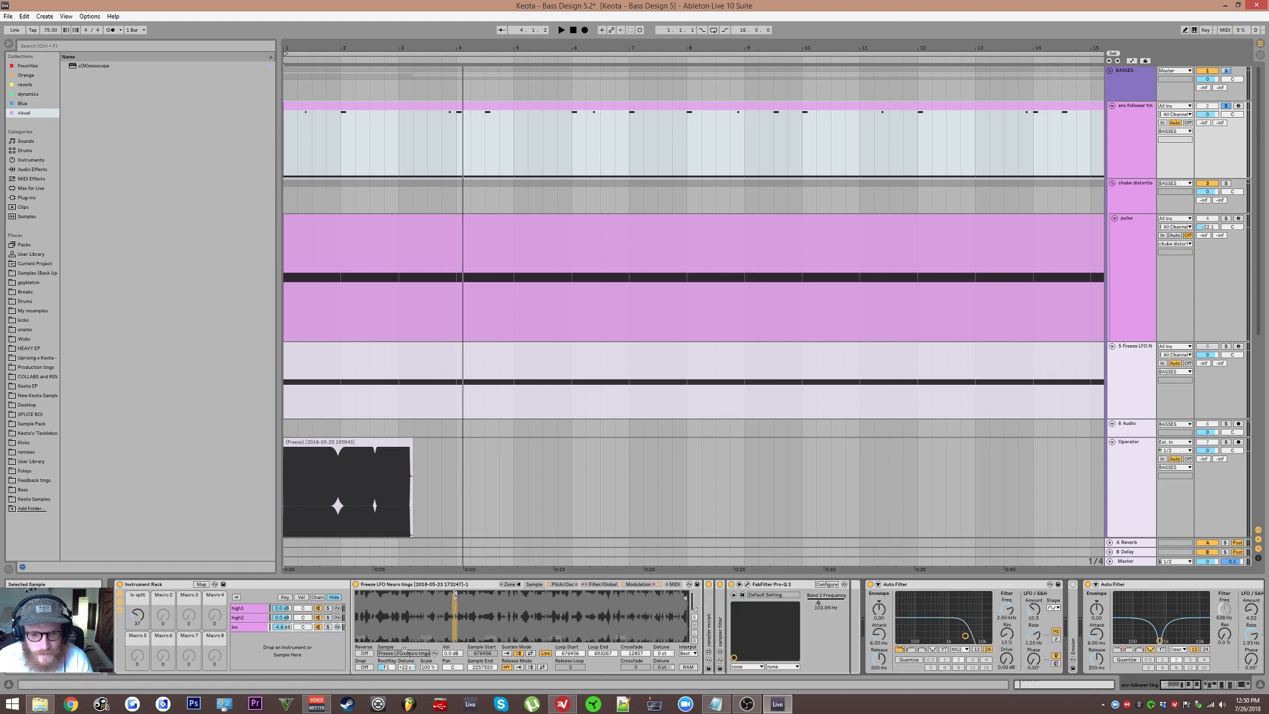
click(435, 653)
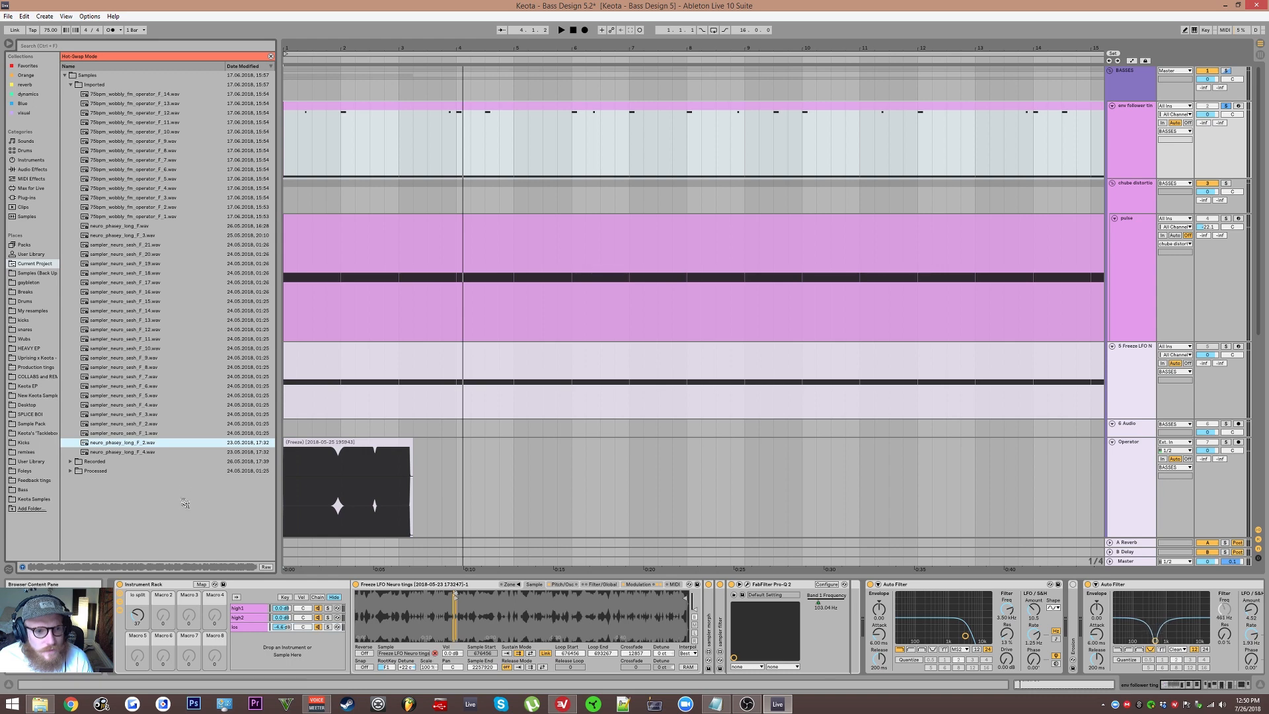
Step: Insert a new audio track with the neuro_phasey_long_F_2.wav sample, solo it and play it
click(1108, 132)
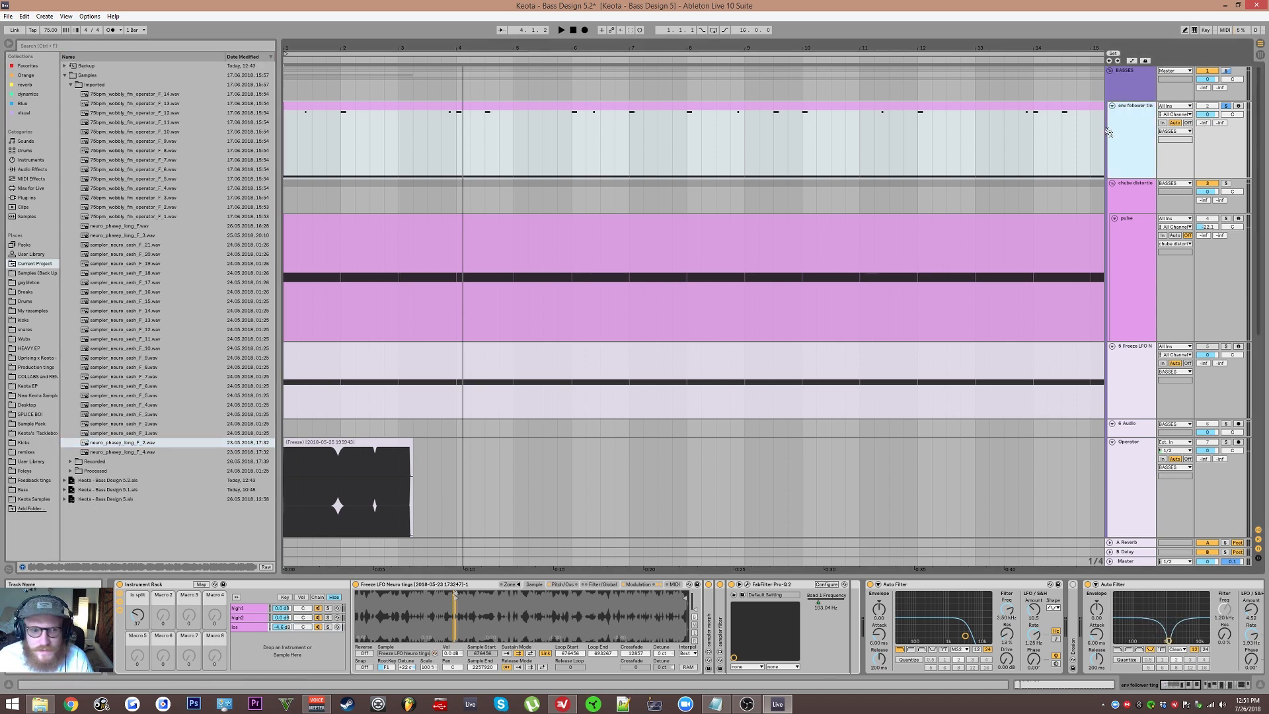
key(ctrl+t)
click(893, 105)
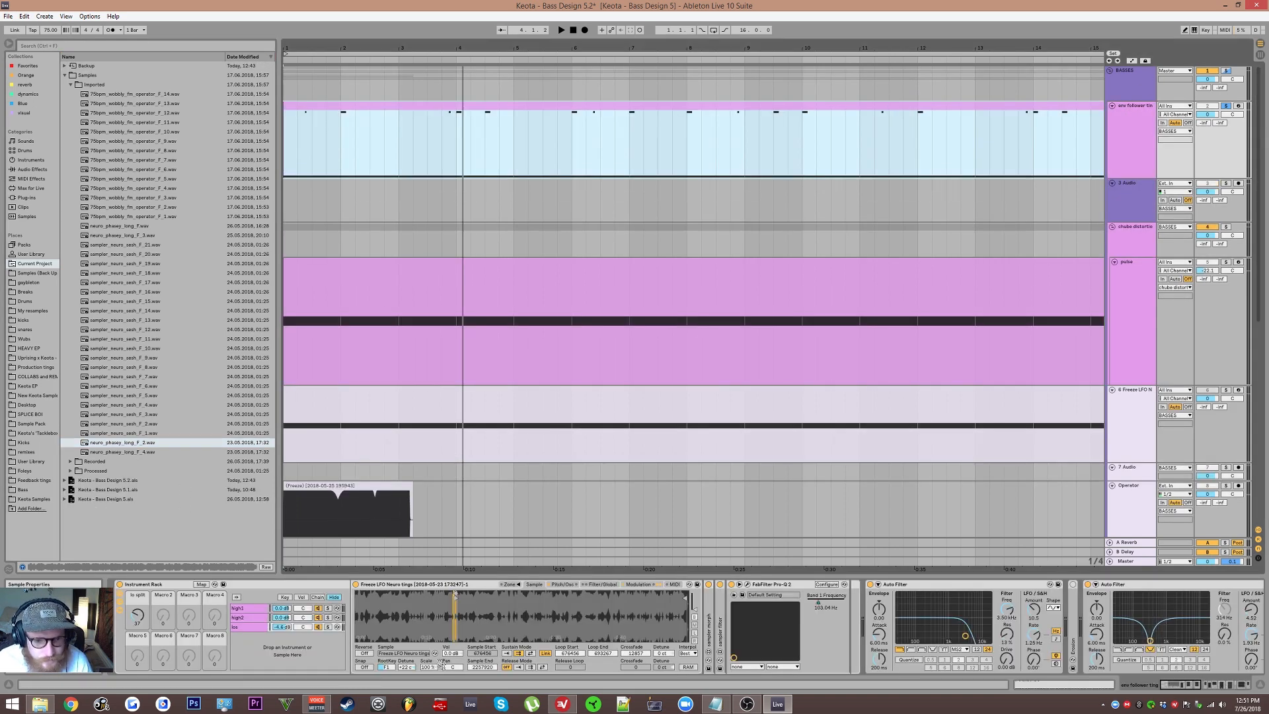
click(435, 653)
drag(129, 443, 287, 212)
click(1226, 183)
key(space)
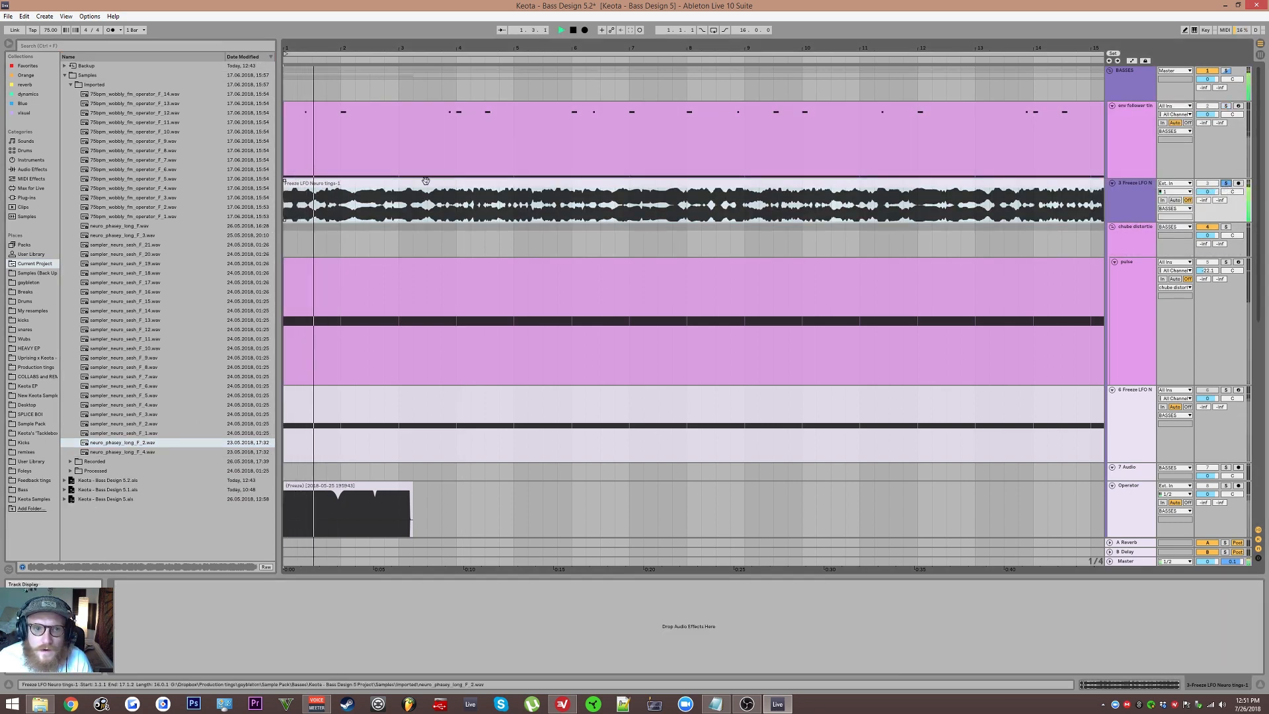
Step: Zoom into the new audio clip and audition different sections of it
scroll(360, 207, up, 3)
scroll(351, 210, up, 5)
drag(351, 212, 617, 283)
key(space)
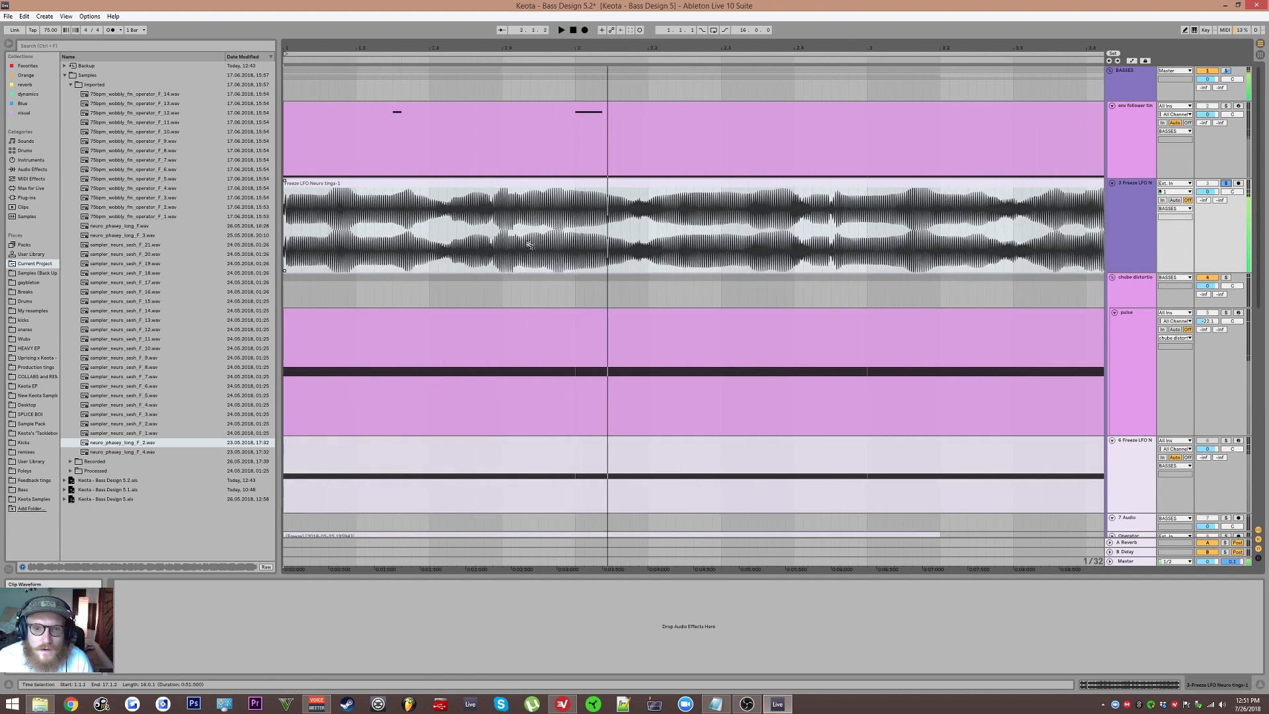
scroll(530, 245, down, 5)
click(489, 242)
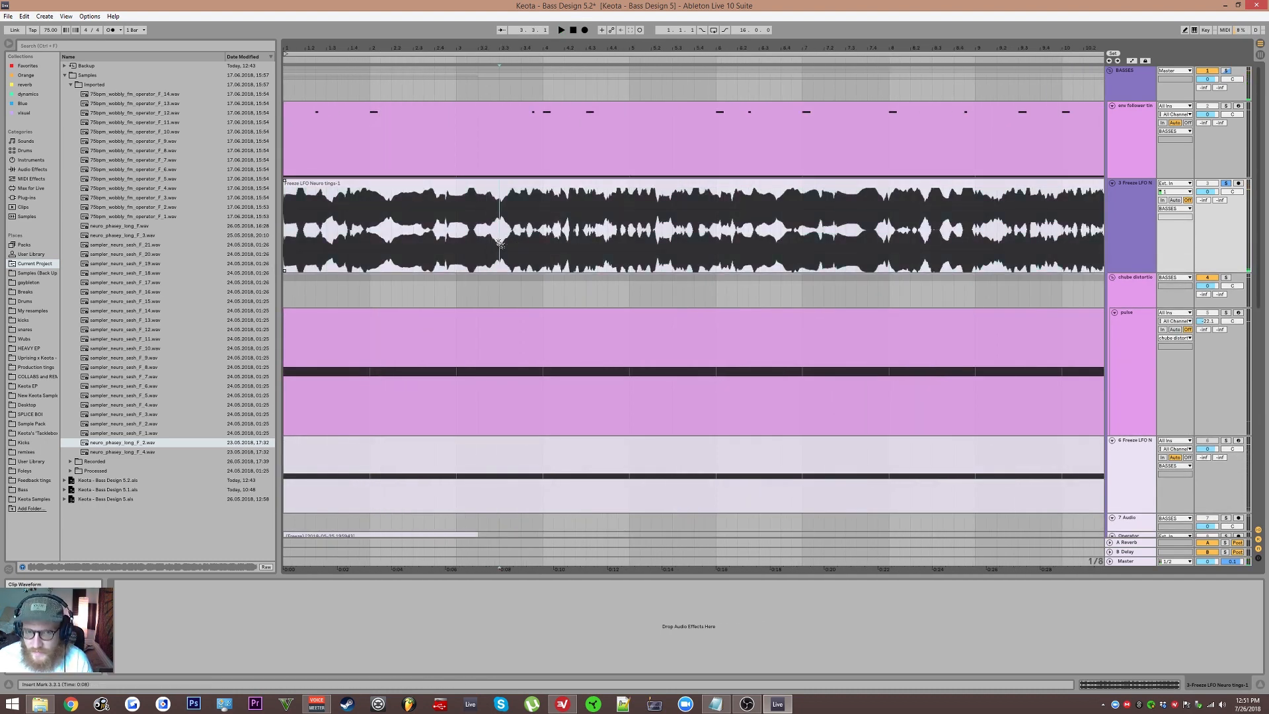
key(space)
scroll(360, 228, down, 5)
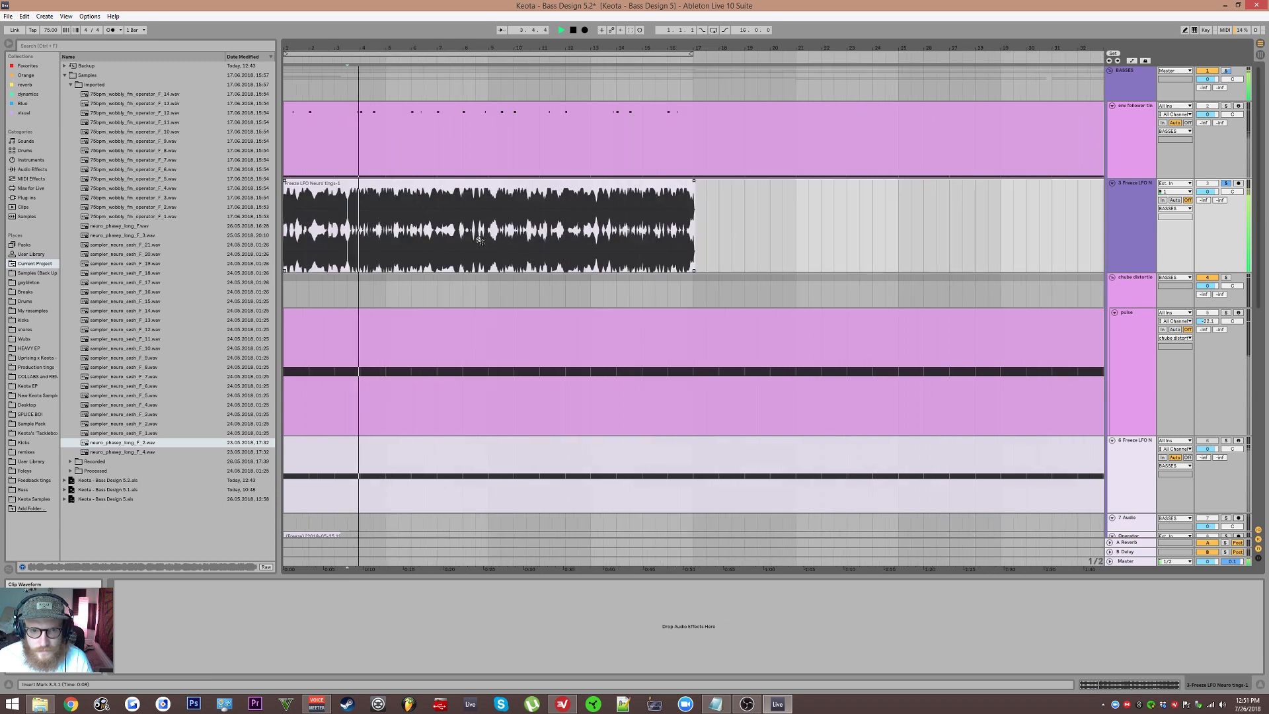
scroll(357, 225, up, 6)
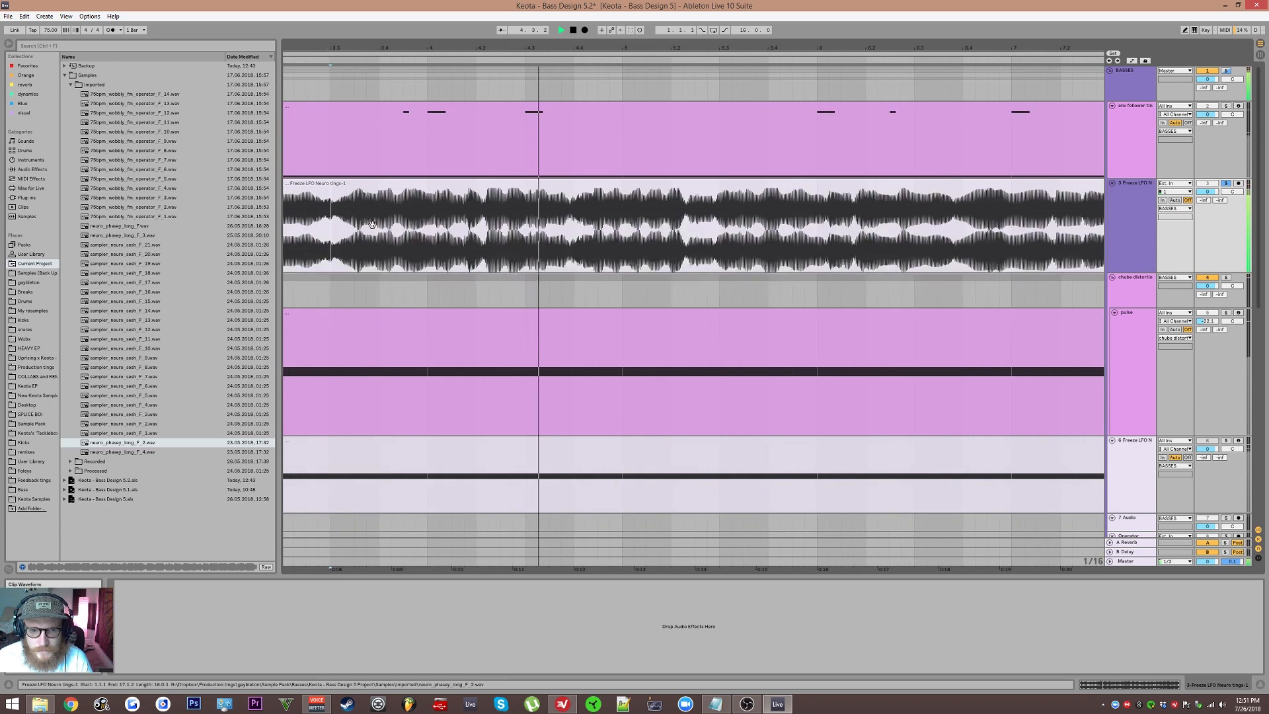
key(space)
click(437, 200)
scroll(437, 196, up, 2)
drag(439, 192, 1213, 254)
scroll(658, 218, down, 4)
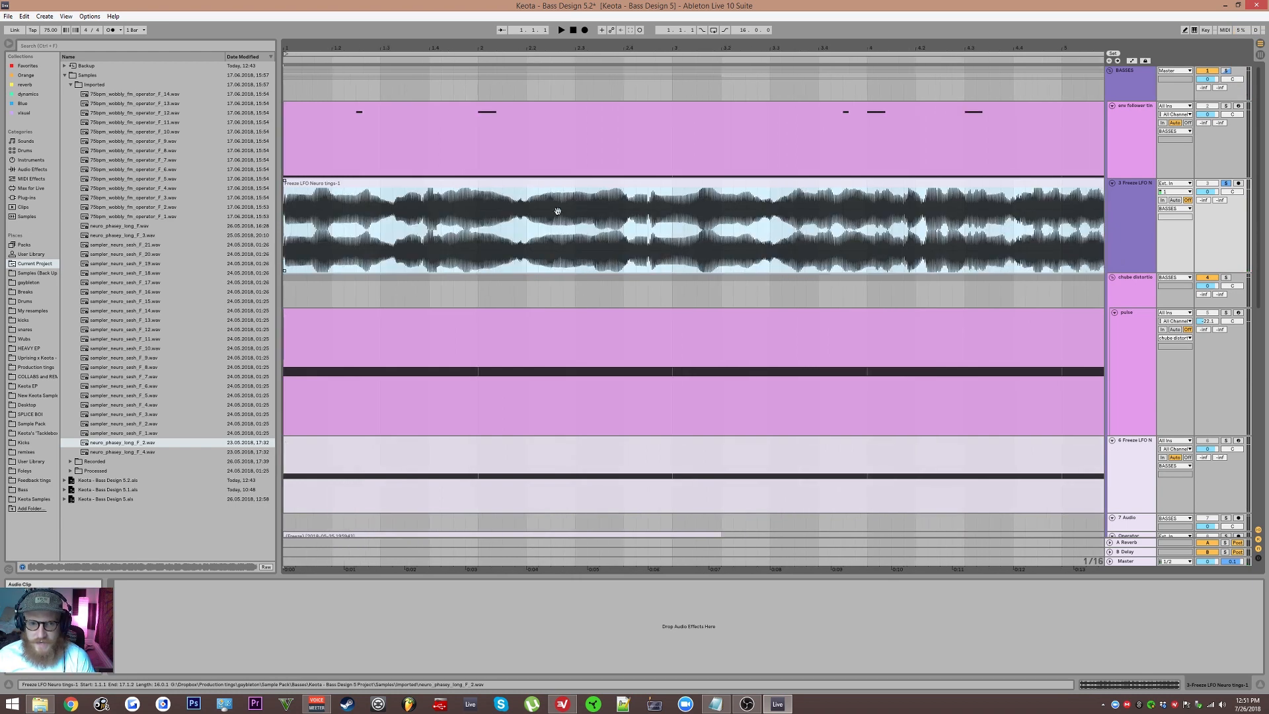
click(715, 242)
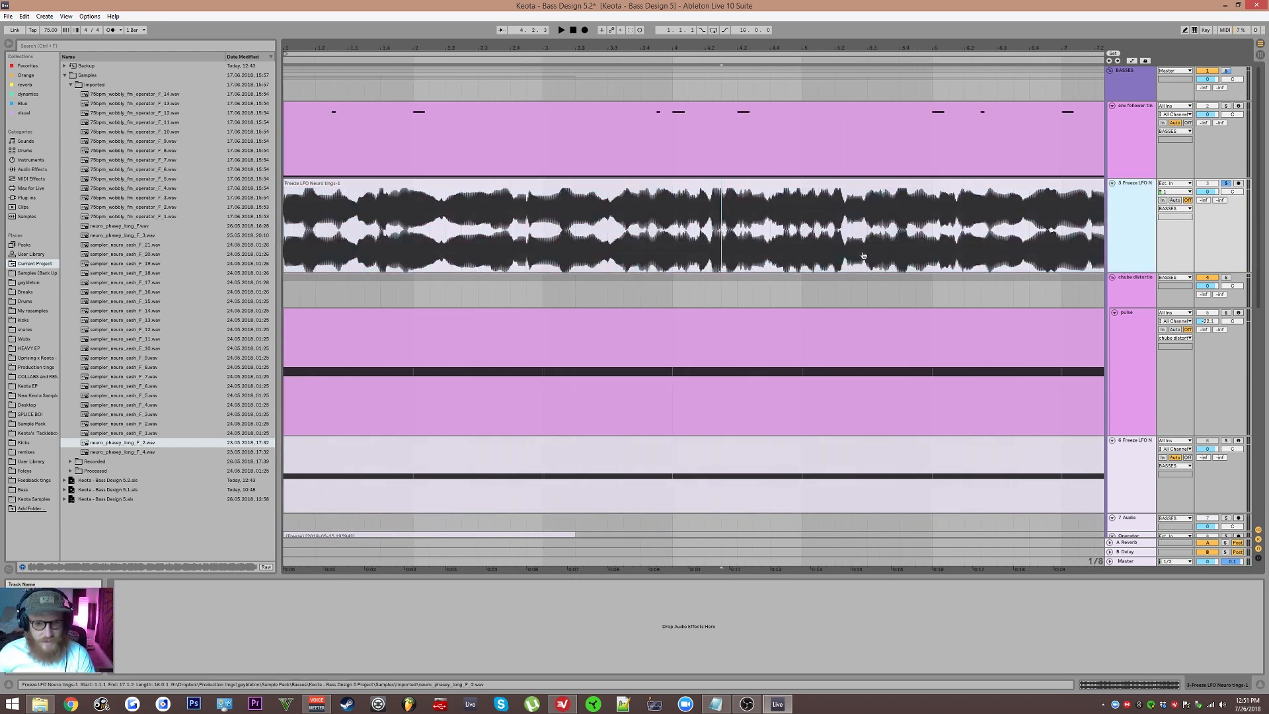
Step: Insert a new MIDI track and create an empty MIDI clip across the loop region
key(ctrl+shift+t)
double_click(288, 293)
drag(297, 289, 807, 305)
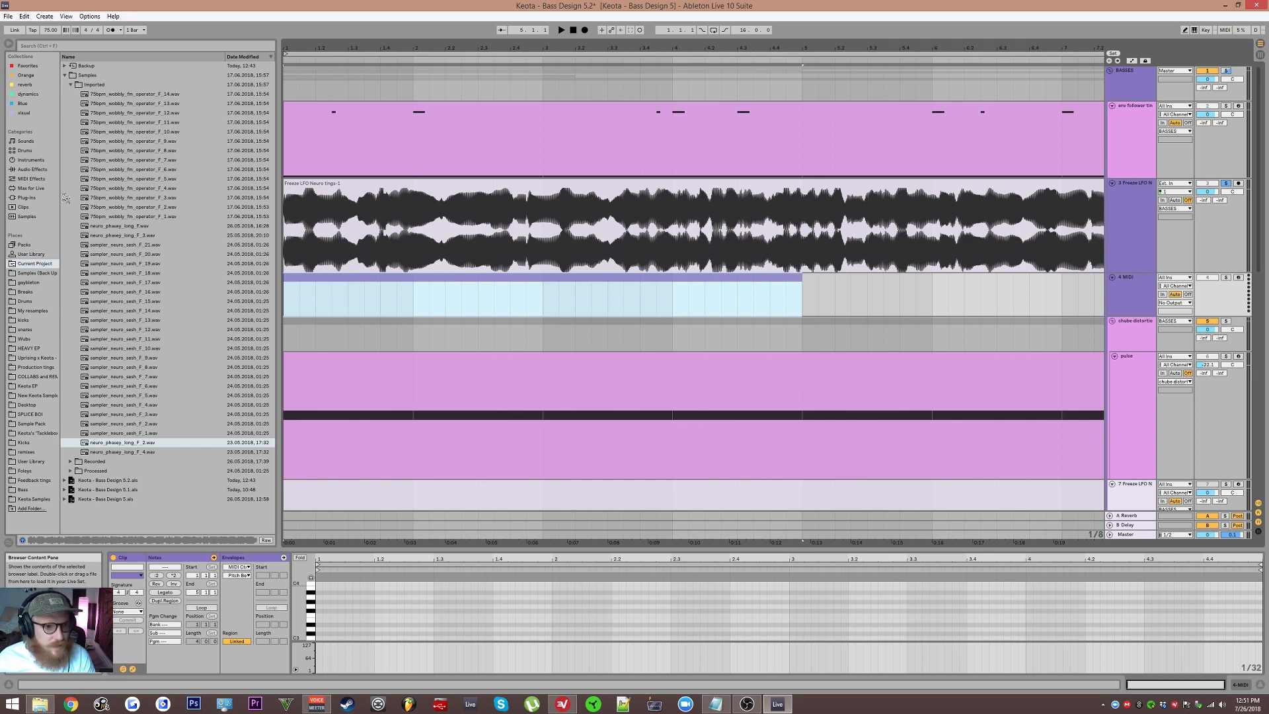
Step: Load Operator onto the new MIDI track and arm it for recording
click(36, 160)
click(111, 132)
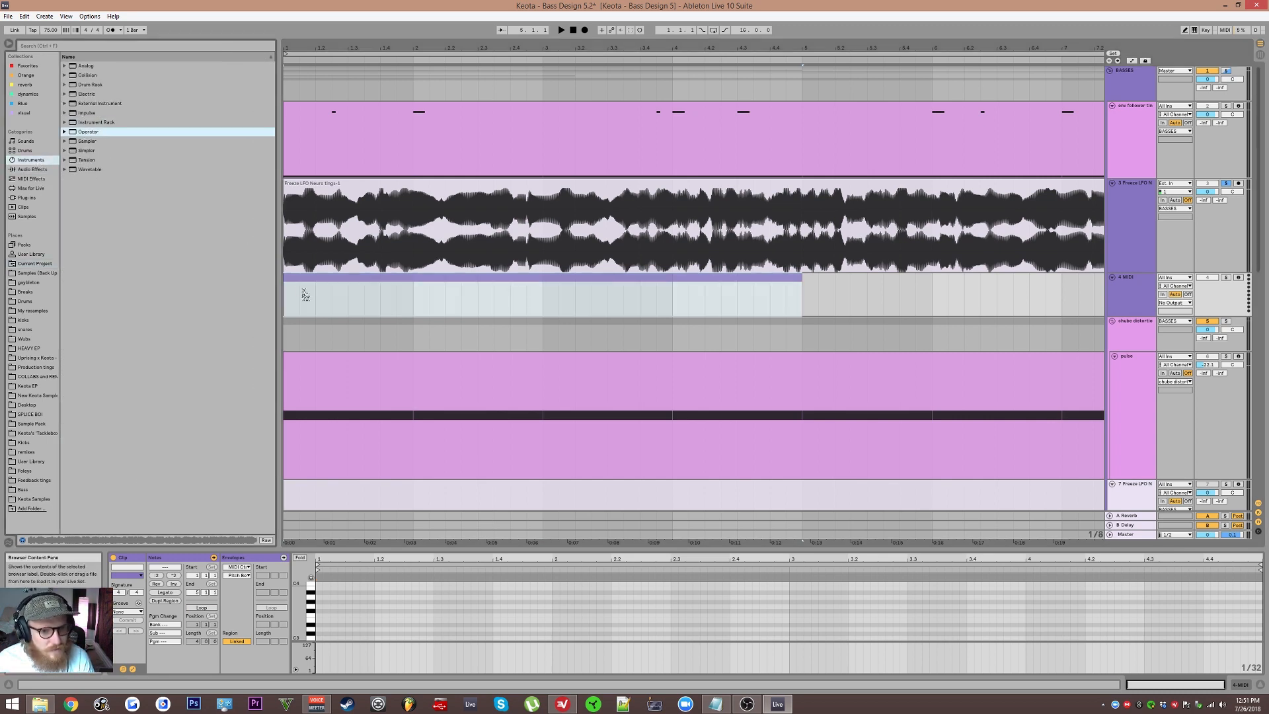
drag(305, 295, 1202, 305)
click(1238, 279)
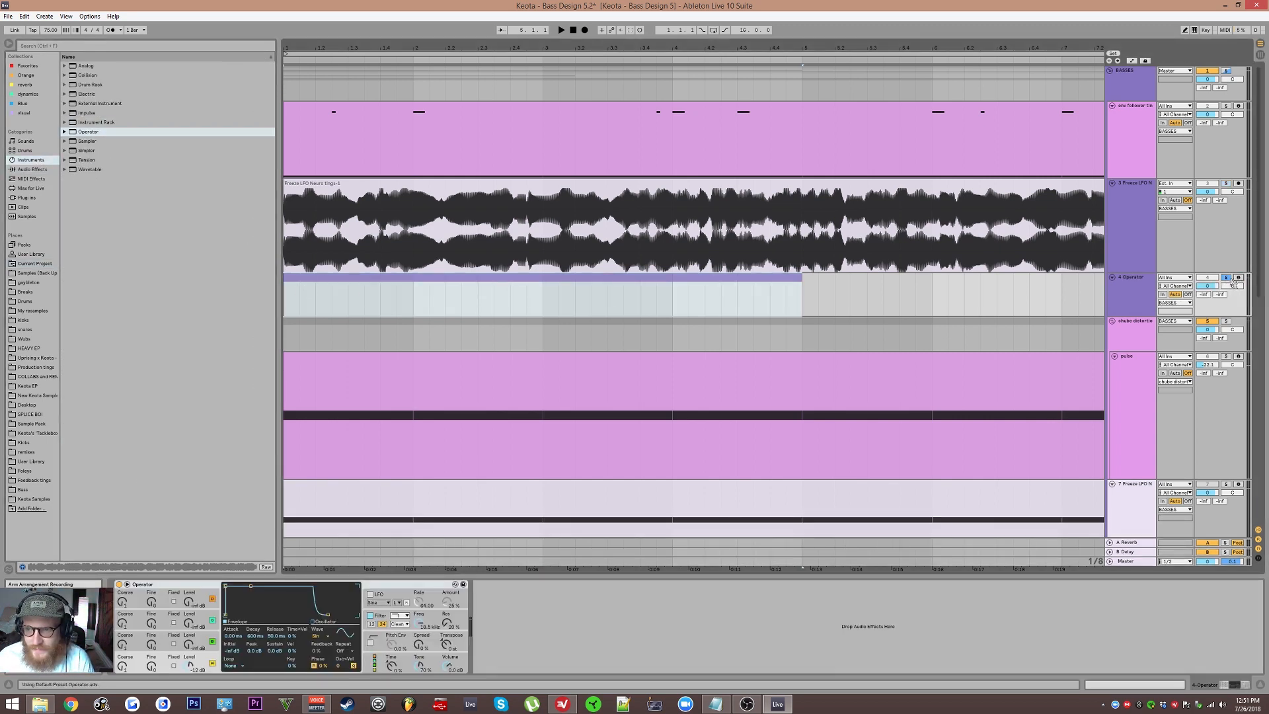
Step: Draw a single long note spanning the whole MIDI clip and start playback
double_click(704, 278)
scroll(415, 602, down, 2)
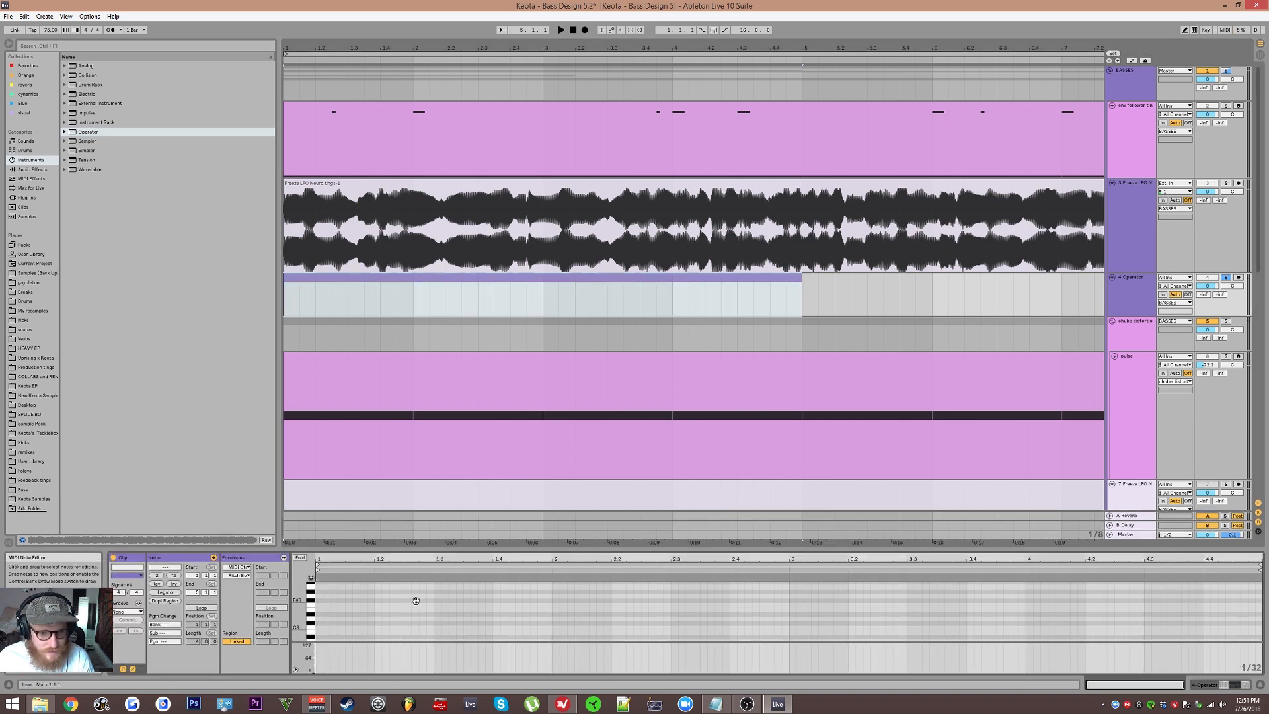
scroll(343, 599, down, 3)
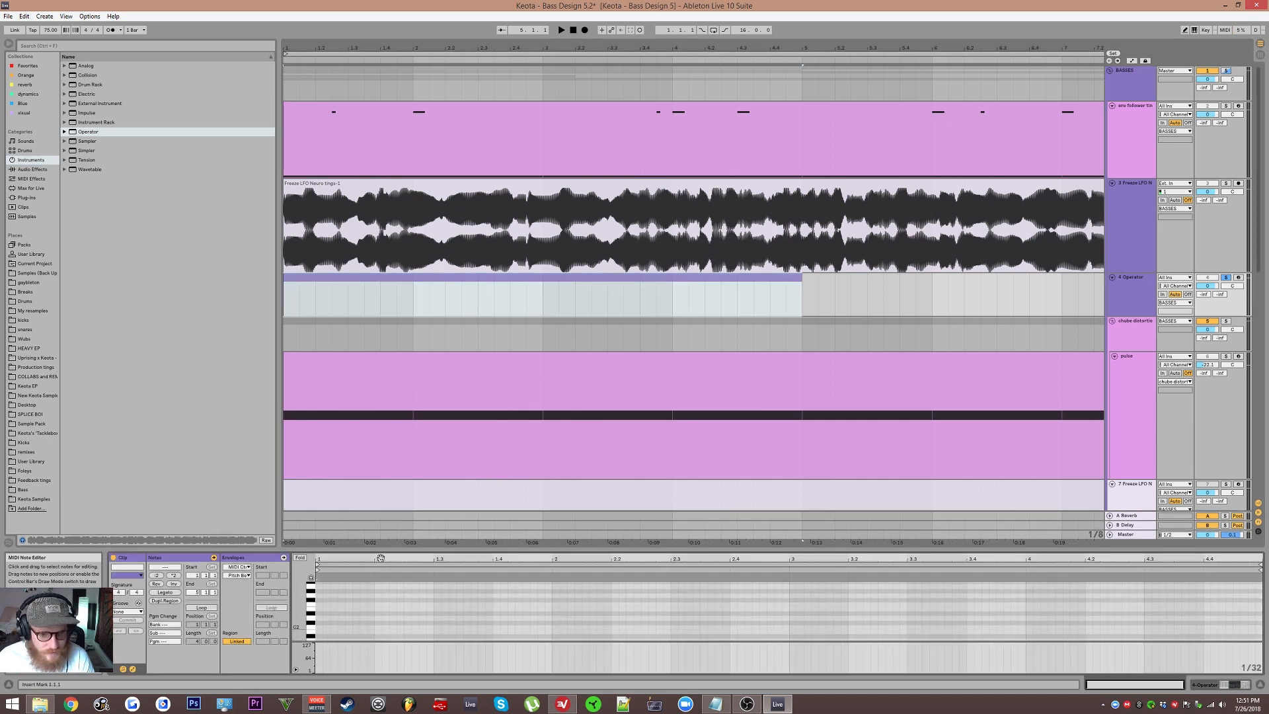
double_click(320, 603)
drag(322, 602, 1260, 602)
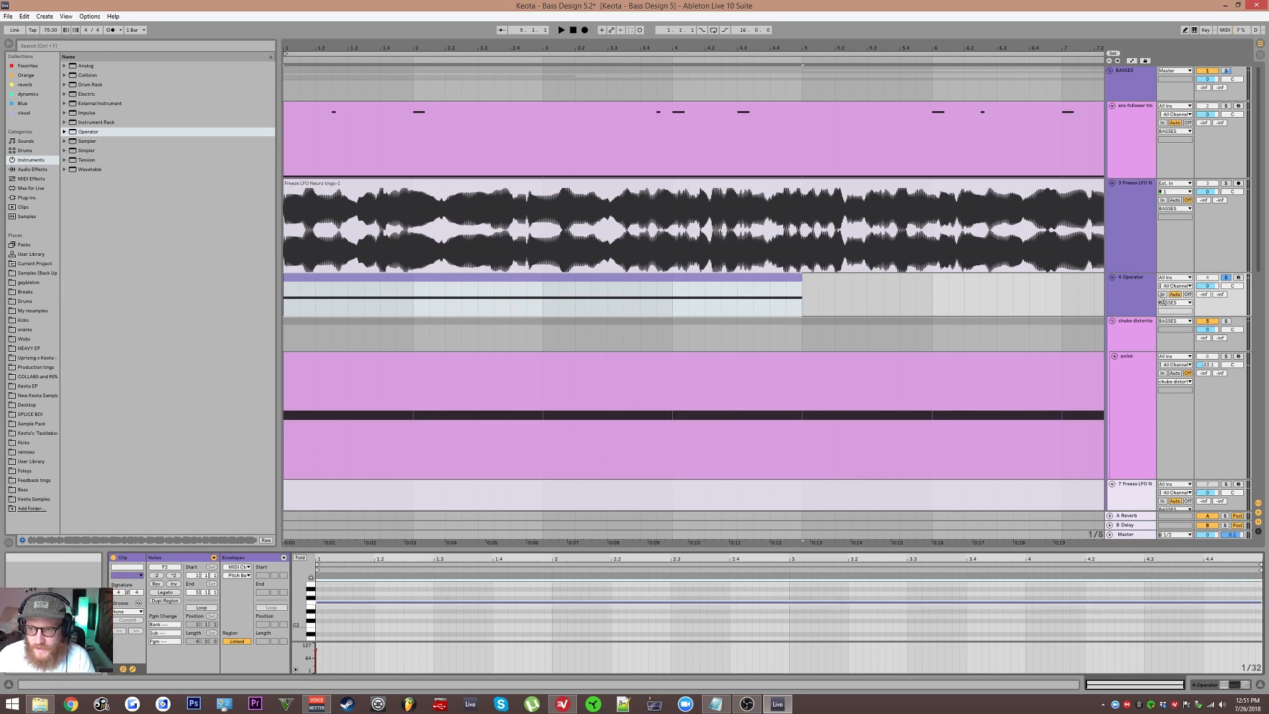
key(space)
Step: Add an Erosion effect after Operator on the MIDI track
click(1125, 302)
key(space)
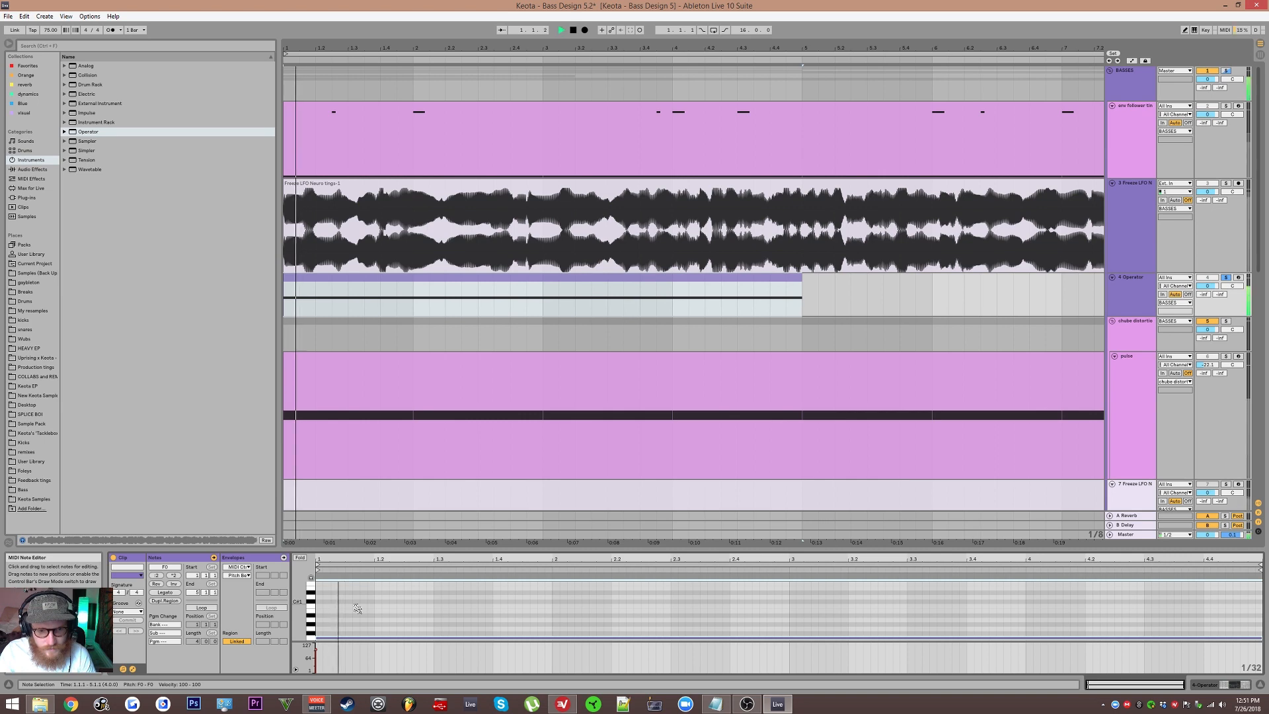
key(shift+Tab)
click(30, 169)
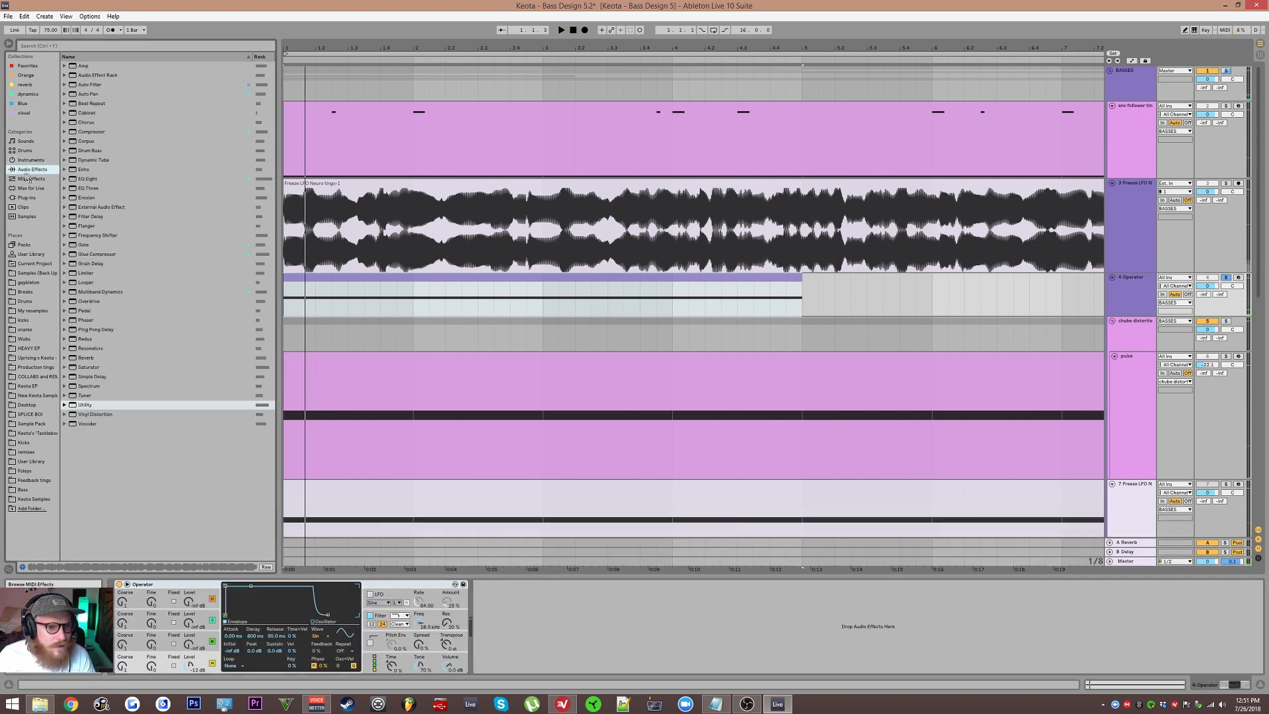
drag(88, 198, 604, 633)
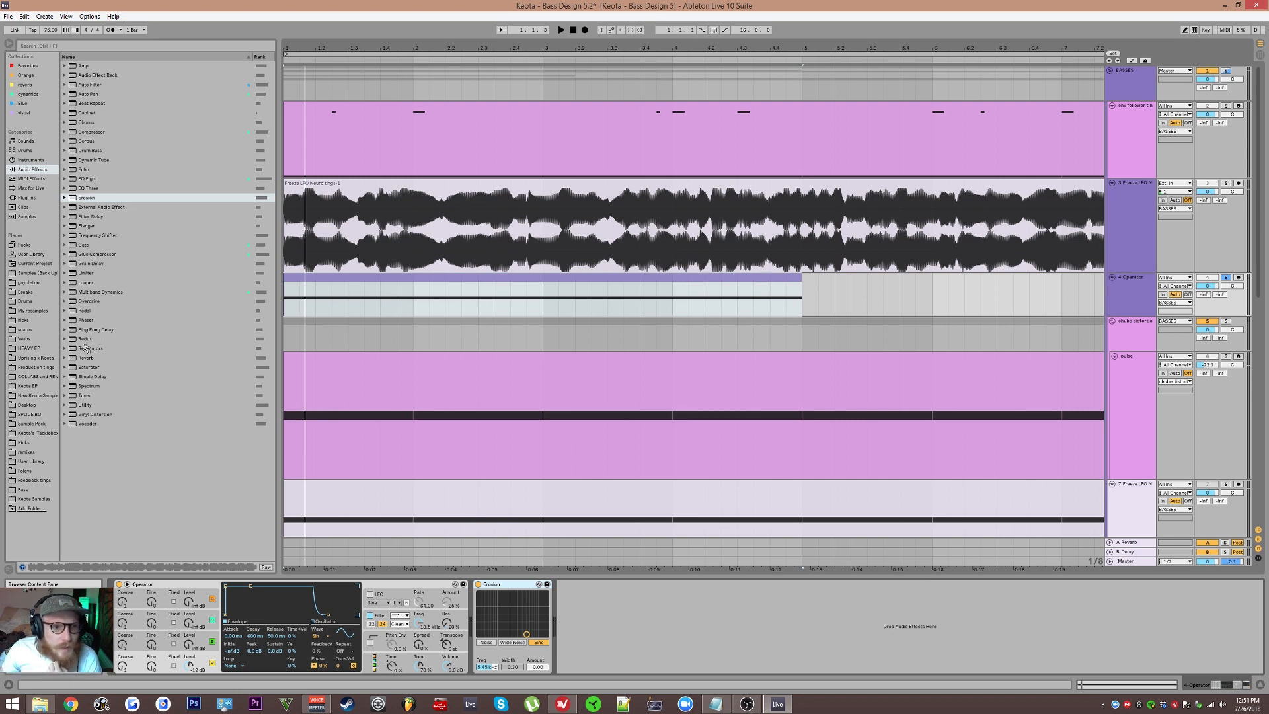
Step: Add Saturator after Erosion and switch Erosion to Wide Noise mode with a higher setting, then play
drag(90, 368, 590, 624)
click(516, 642)
drag(513, 667, 528, 625)
key(space)
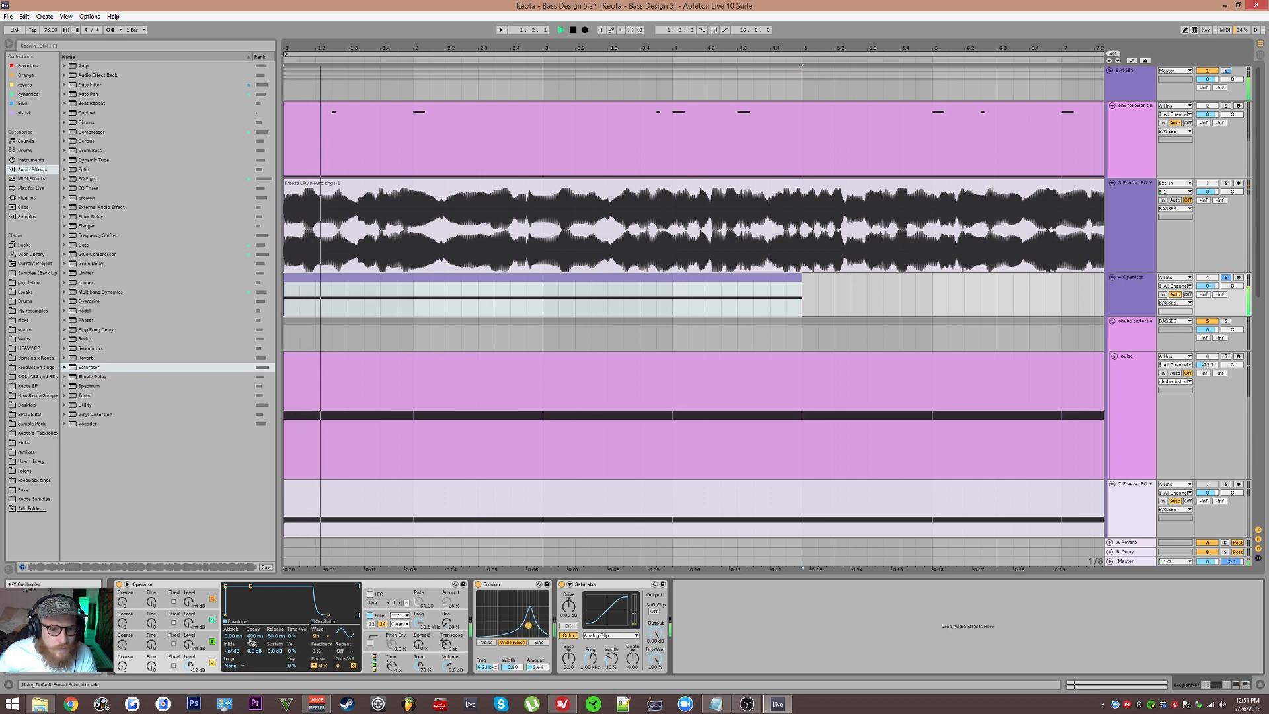
Step: Adjust the fine frequency of Operator's oscillator B
click(124, 644)
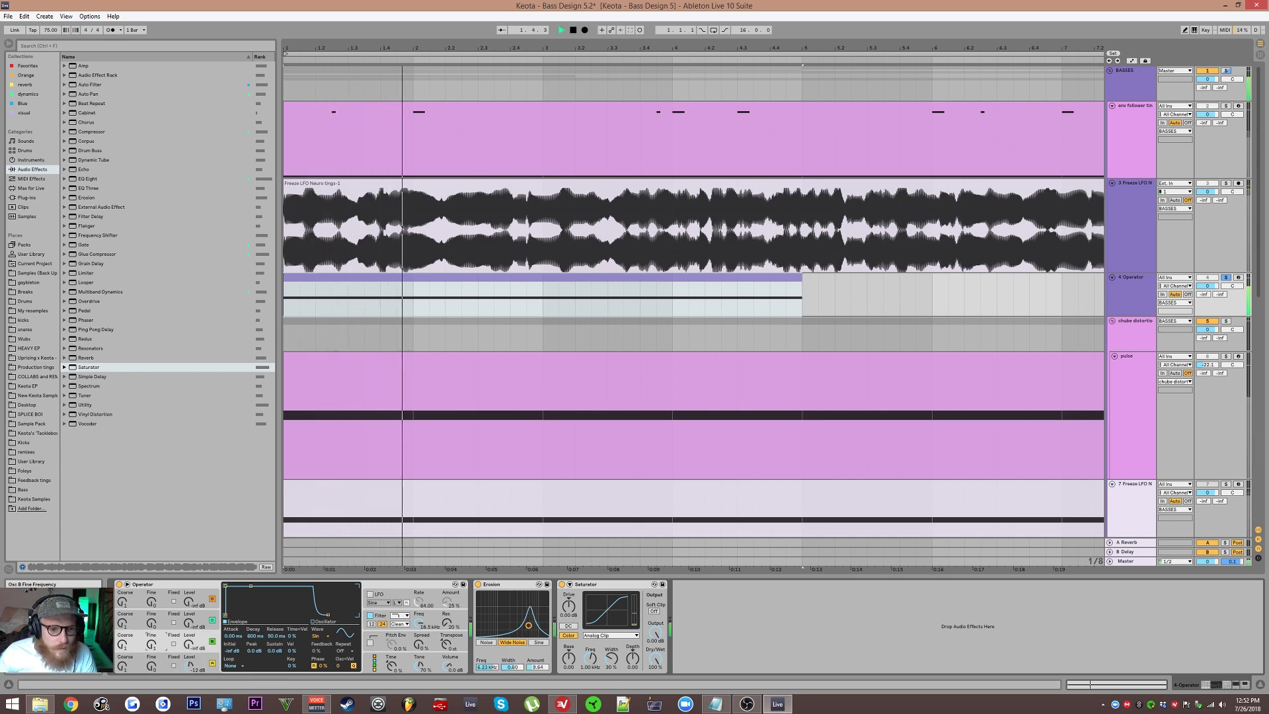
drag(124, 644, 152, 639)
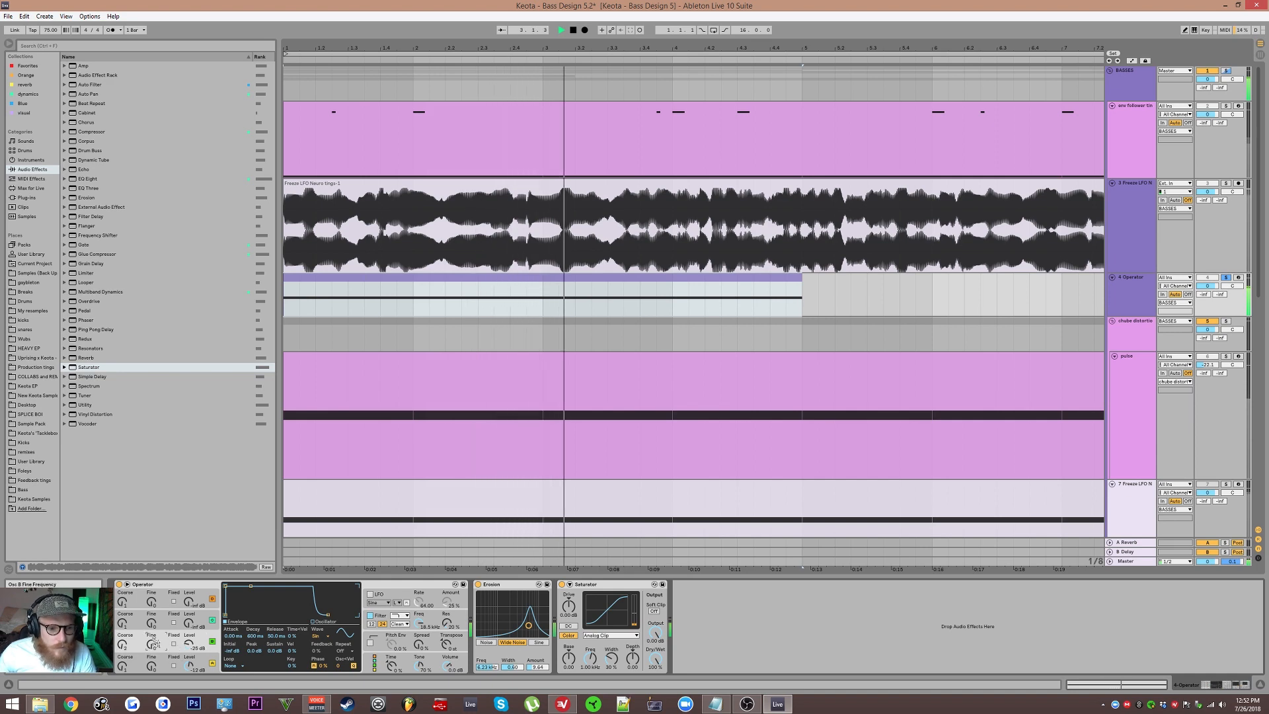
Step: Raise Saturator's drive, enable Soft Clip and lower its output, then audition the result
drag(569, 606, 569, 581)
click(654, 612)
drag(655, 633, 655, 643)
key(space)
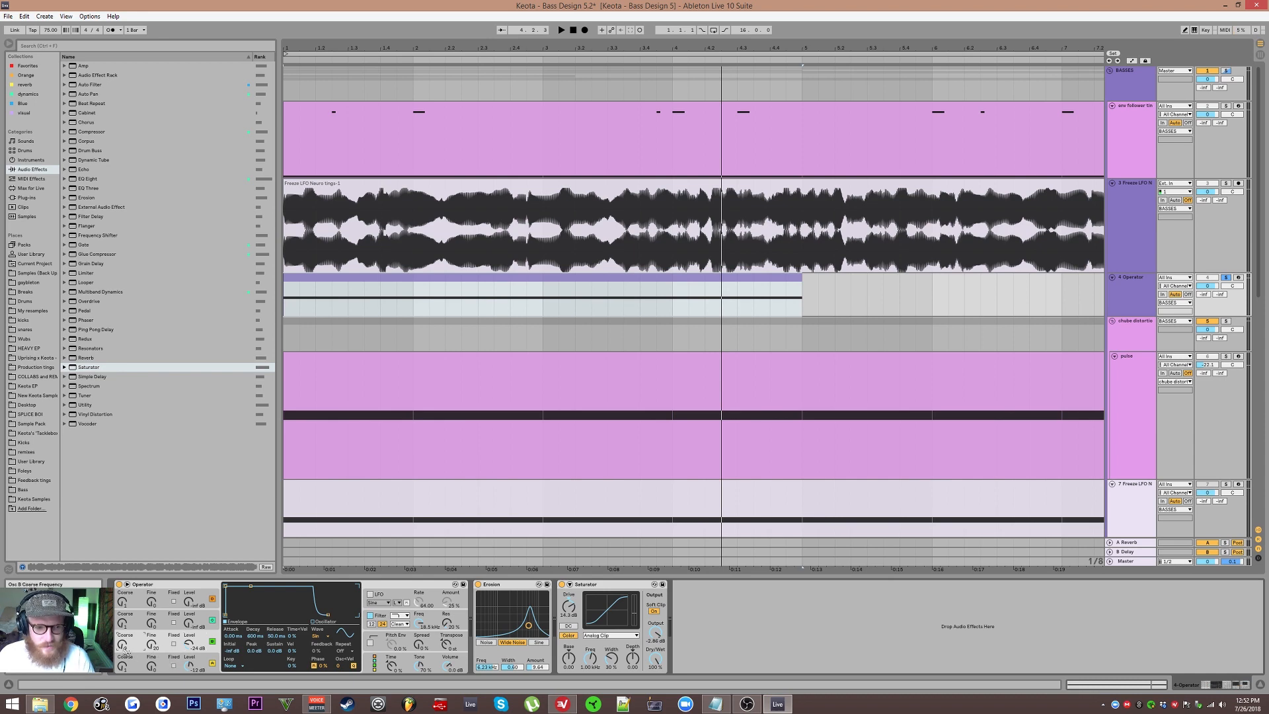
Step: Insert an EQ Eight between Operator and Erosion on the MIDI track
drag(93, 179, 555, 626)
drag(586, 586, 470, 591)
key(space)
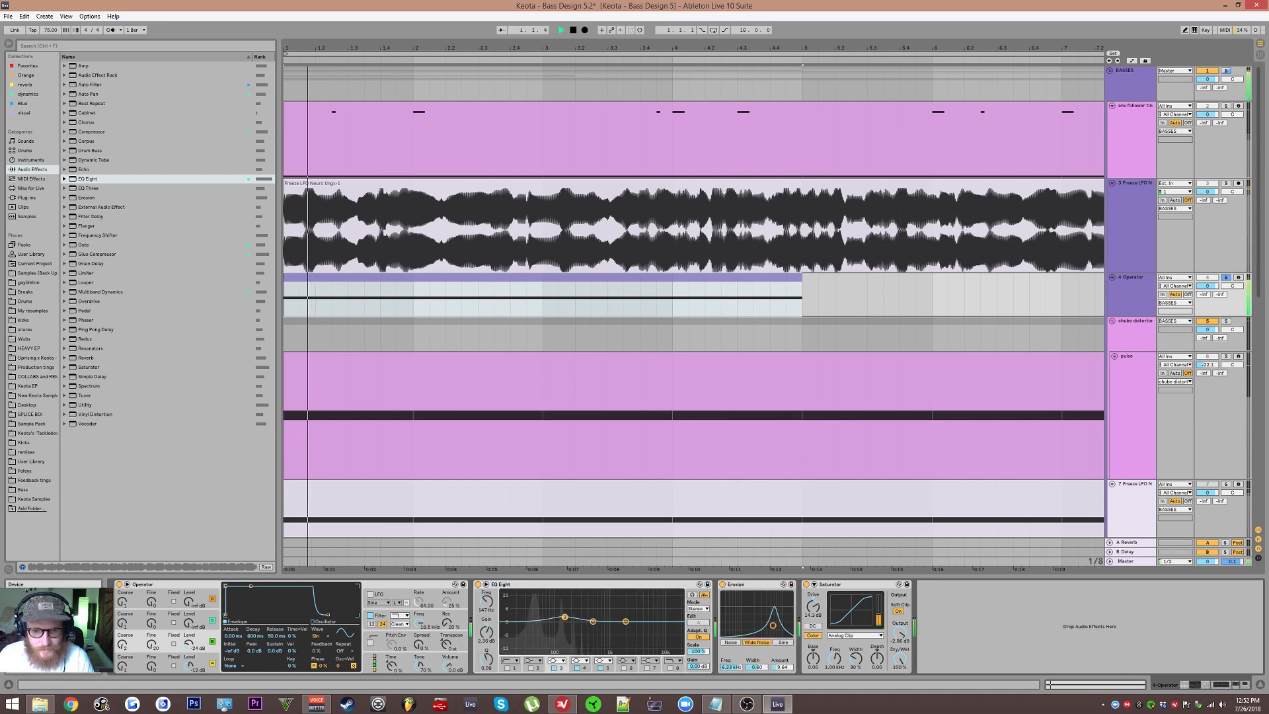
Step: Shape an EQ Eight band into a narrow low-mid cut while listening
drag(559, 618, 562, 624)
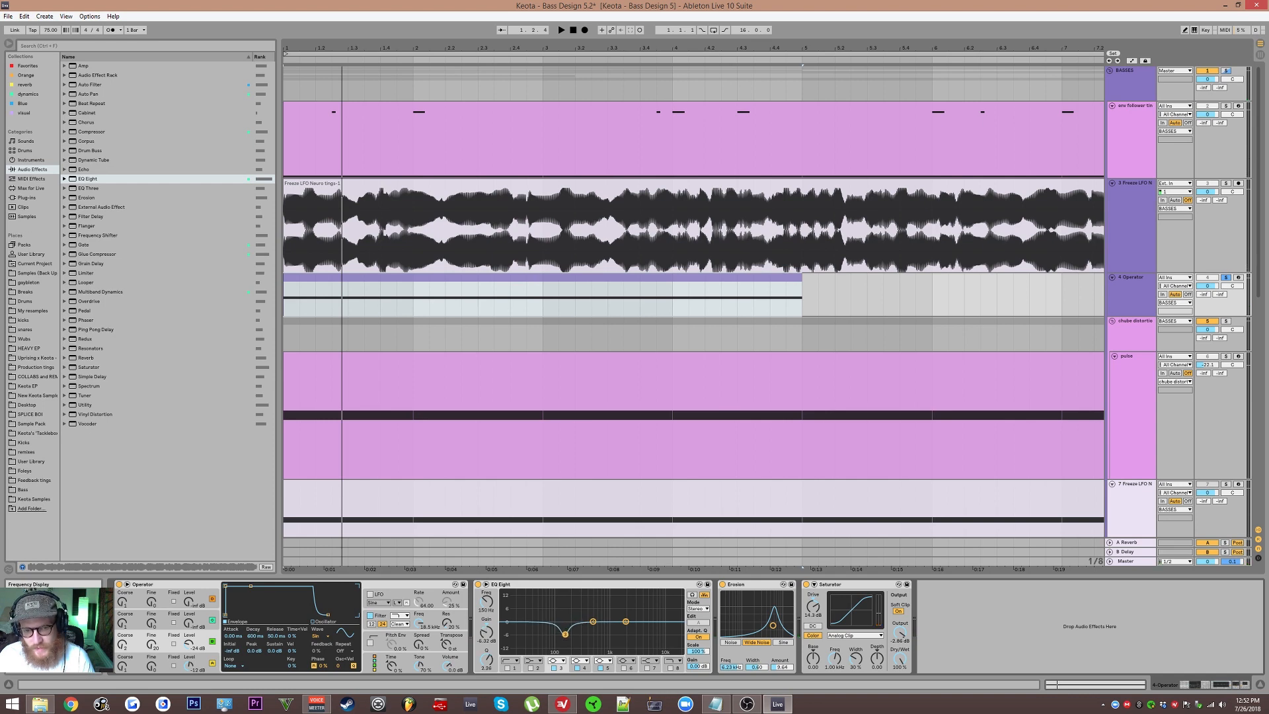
key(space)
drag(560, 637, 596, 622)
click(593, 620)
key(space)
key(space)
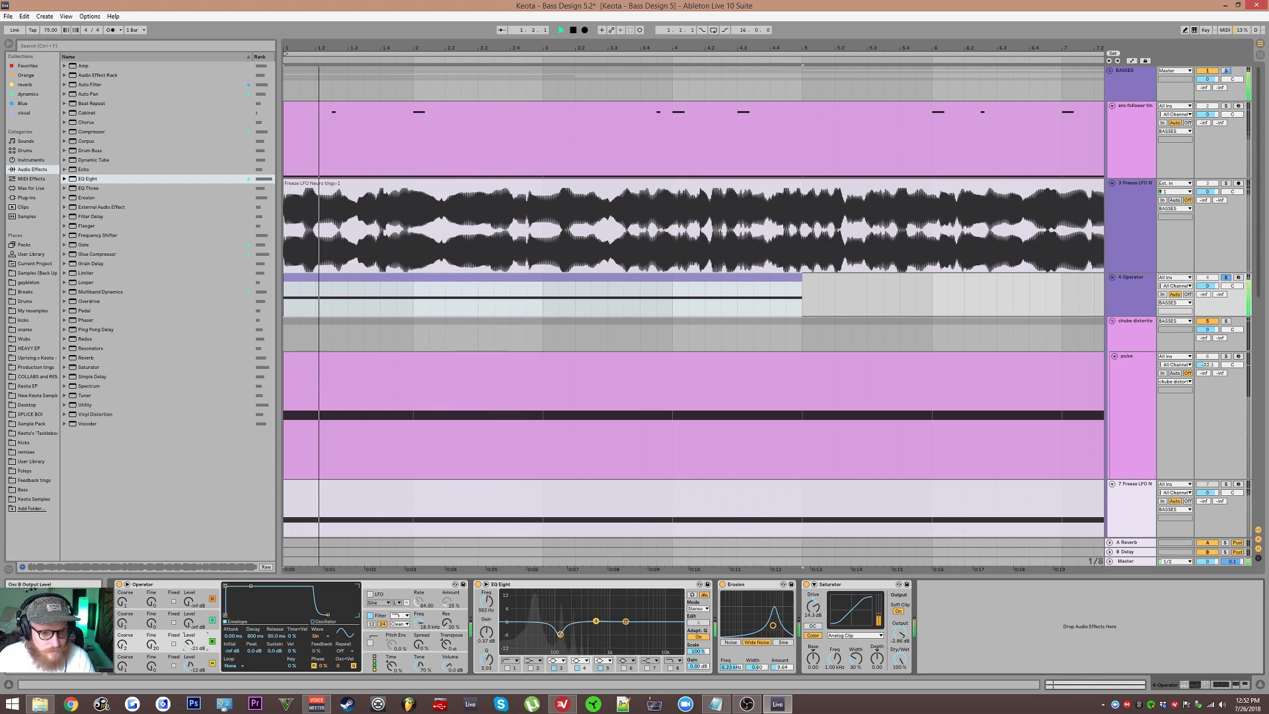
Step: Nudge oscillator B's fine frequency and trim Saturator's output level during playback
drag(152, 646, 152, 640)
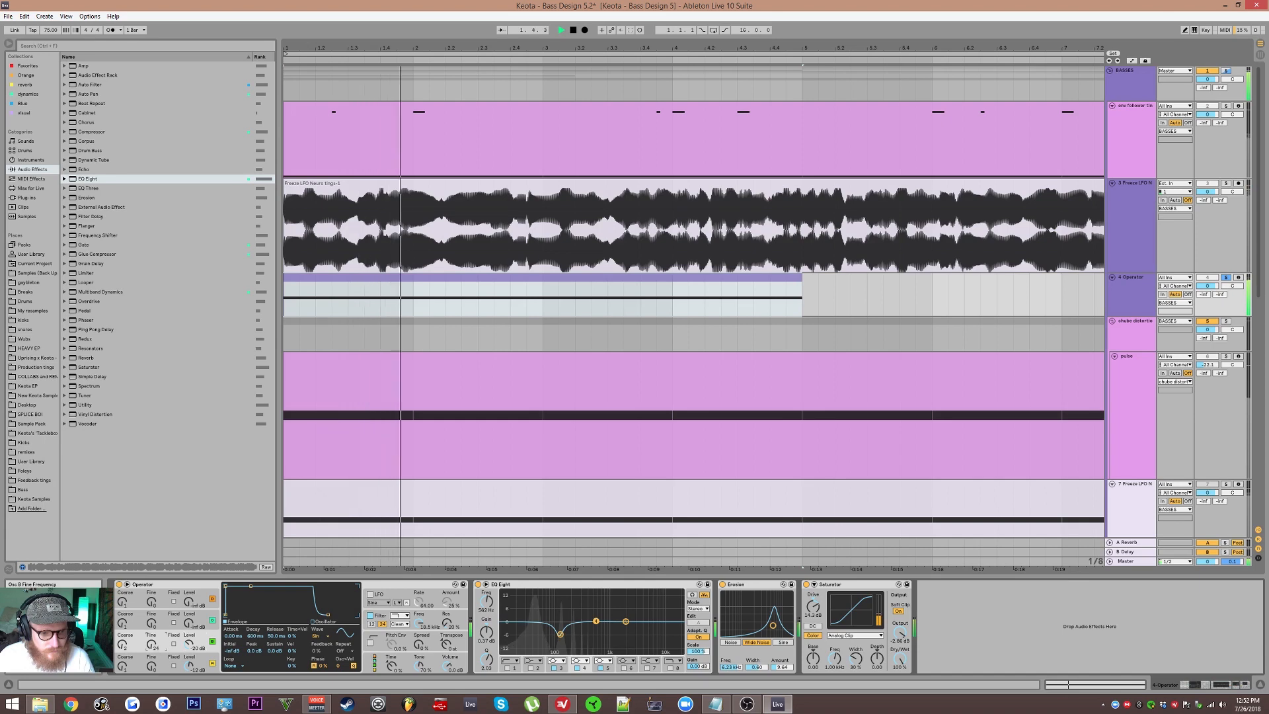
key(space)
drag(899, 632, 900, 639)
key(space)
Step: Raise Saturator's drive and try other saturation curve types
drag(813, 606, 813, 602)
click(854, 635)
click(840, 650)
click(846, 635)
click(841, 643)
click(563, 635)
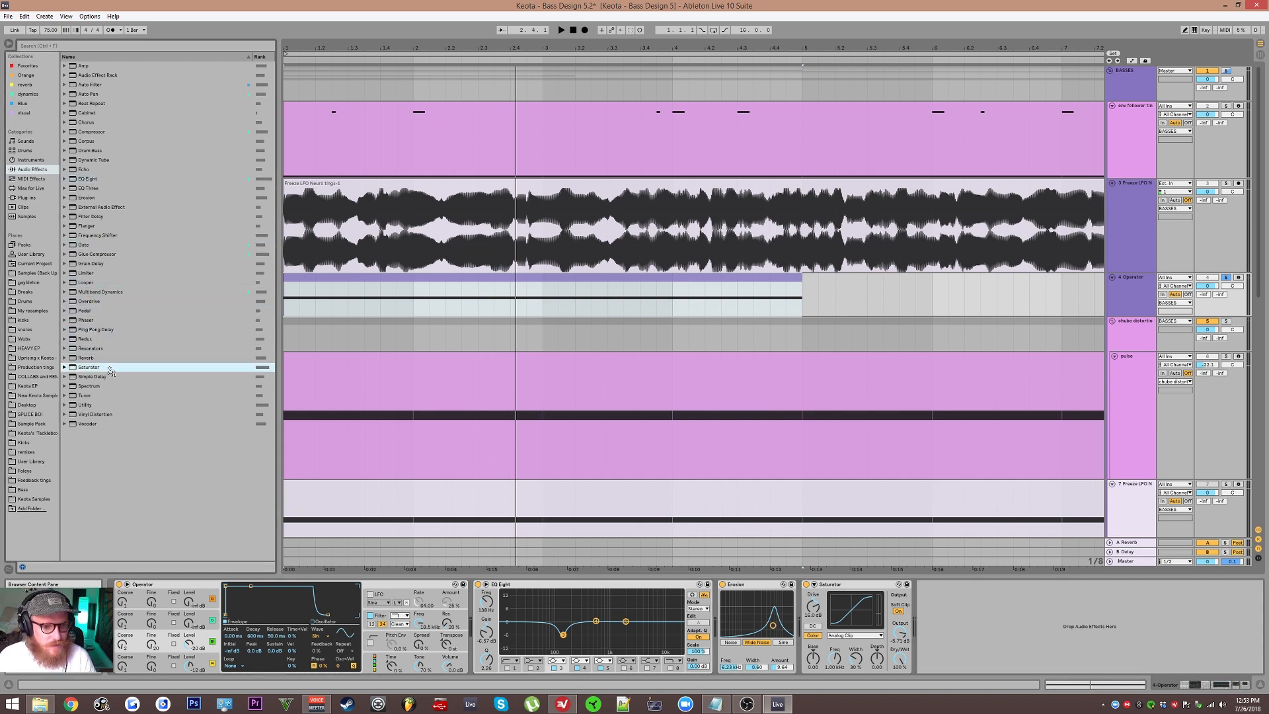
Step: Solo the freeze audio track and then the Operator track to compare them during playback
click(96, 329)
click(1244, 187)
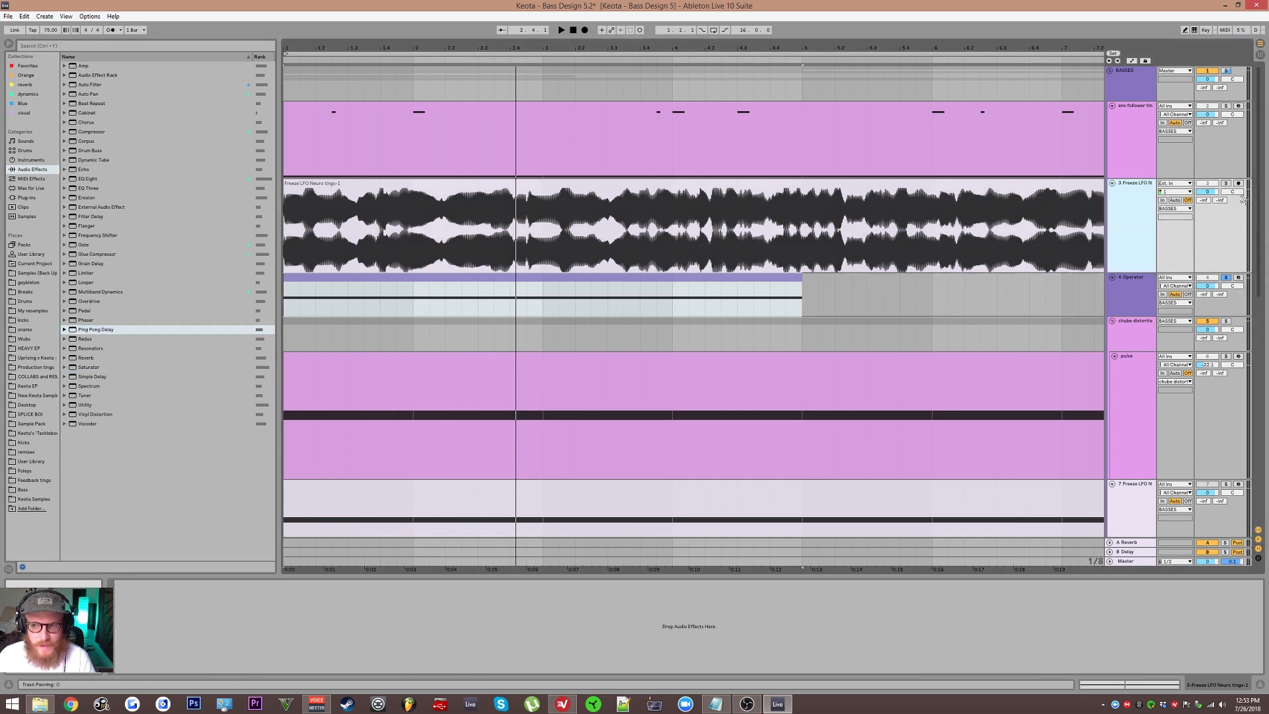
click(1227, 184)
key(space)
key(space)
click(1226, 278)
key(space)
click(1138, 295)
key(space)
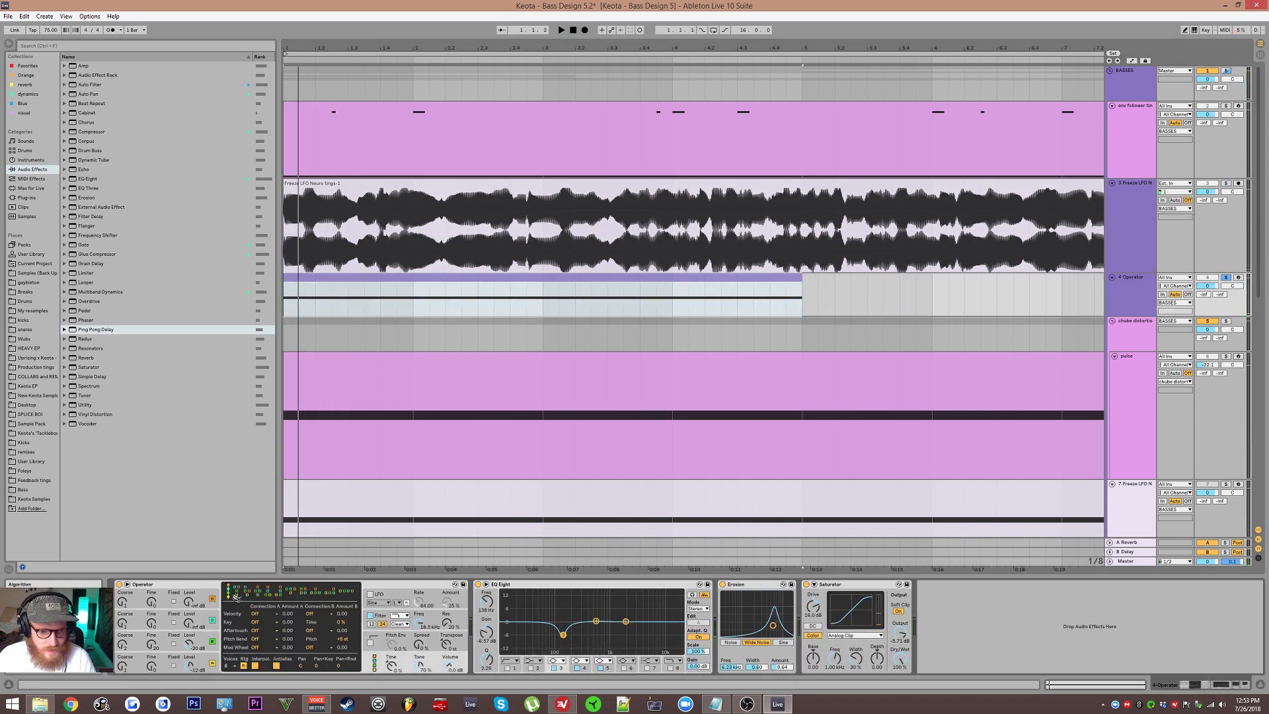
Step: Group Operator into an Instrument Rack and switch two oscillators' waveforms to Saw D
click(214, 624)
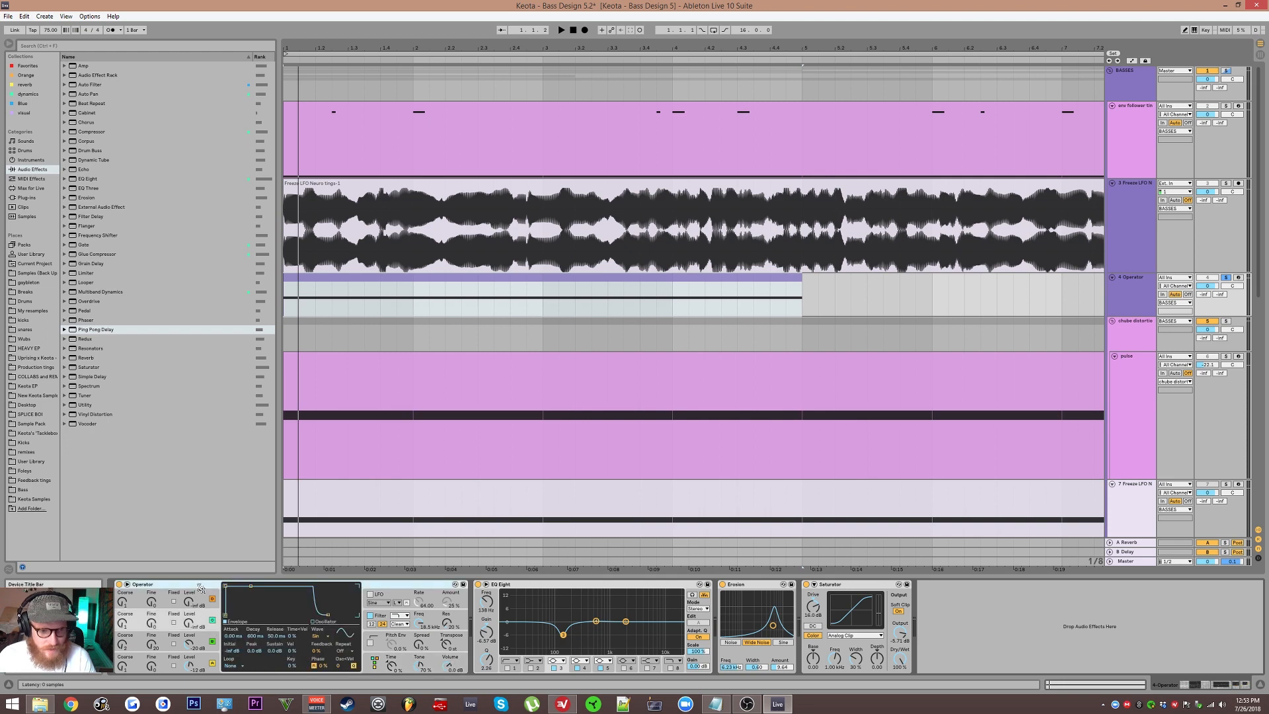
key(ctrl+g)
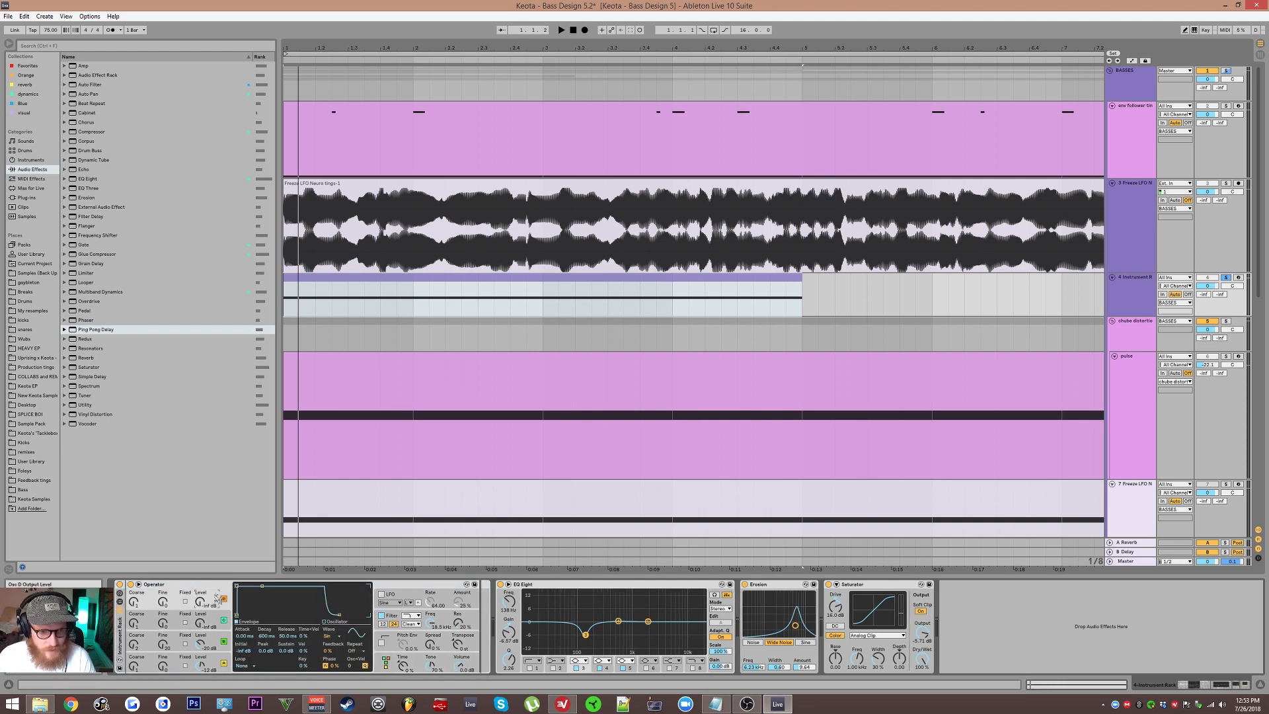
click(329, 636)
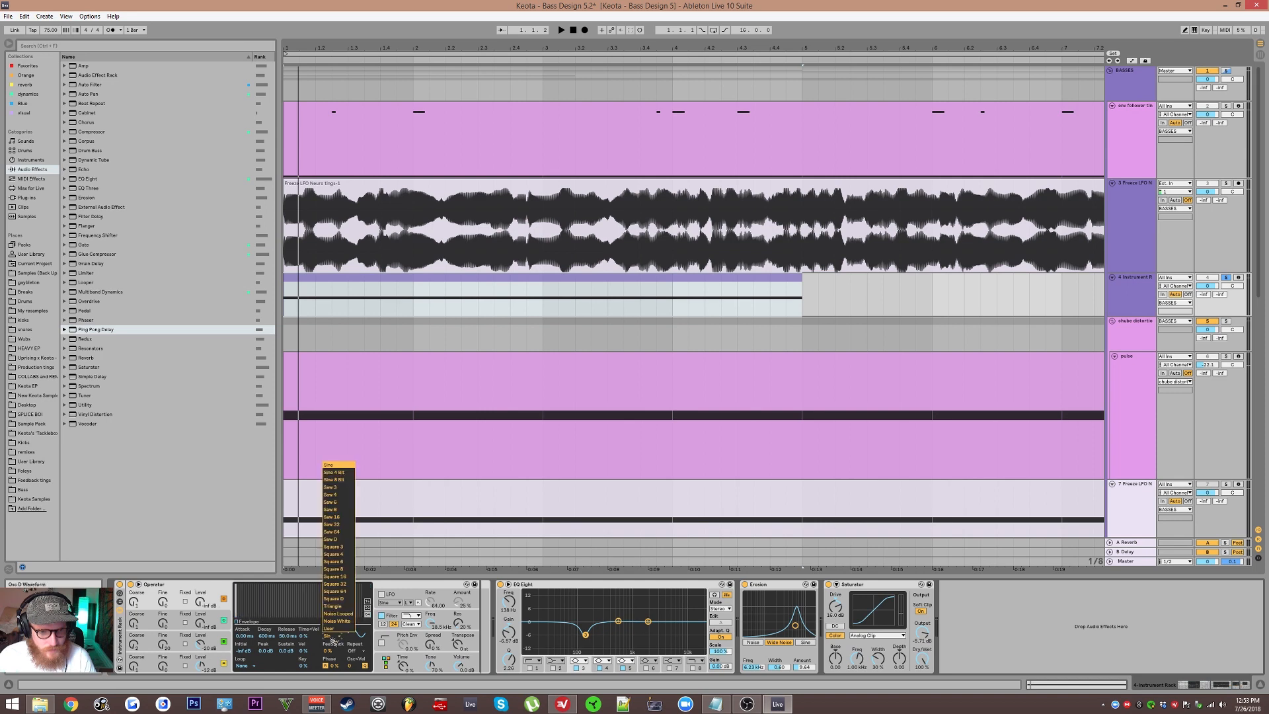
click(337, 540)
click(224, 620)
click(328, 635)
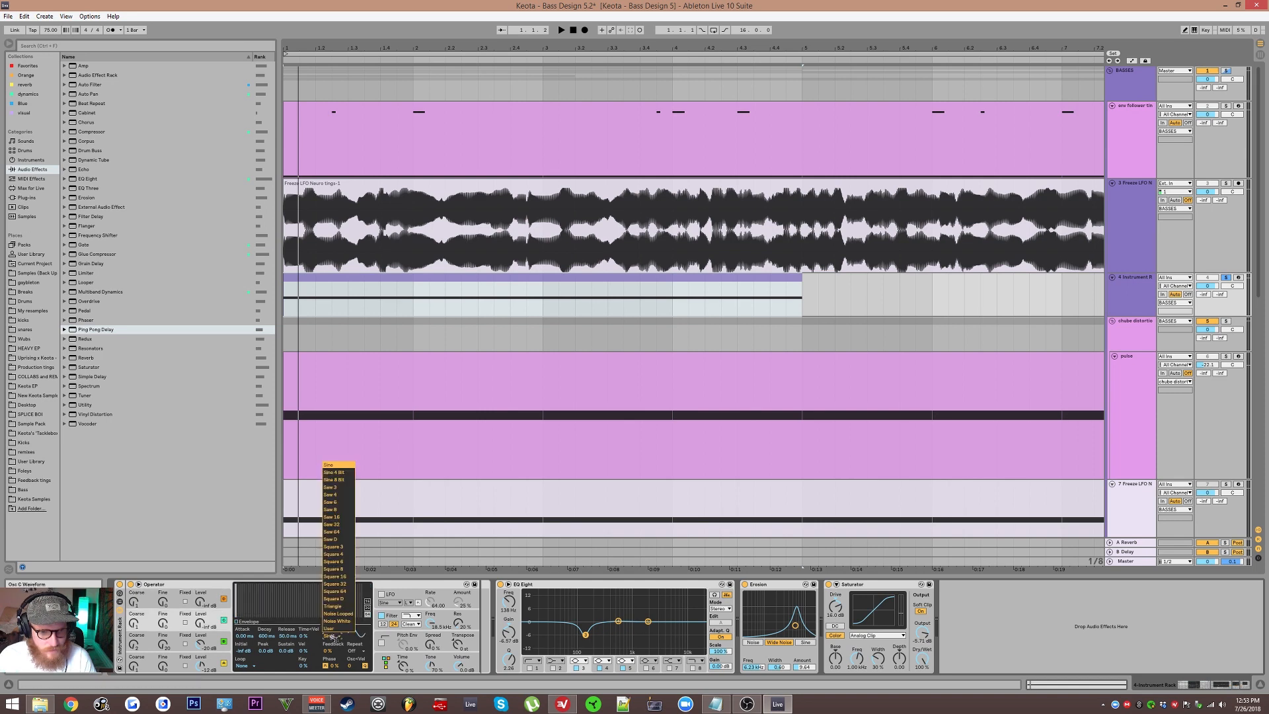
click(337, 540)
Step: Map two Operator oscillator output levels to Macro 1
right_click(201, 602)
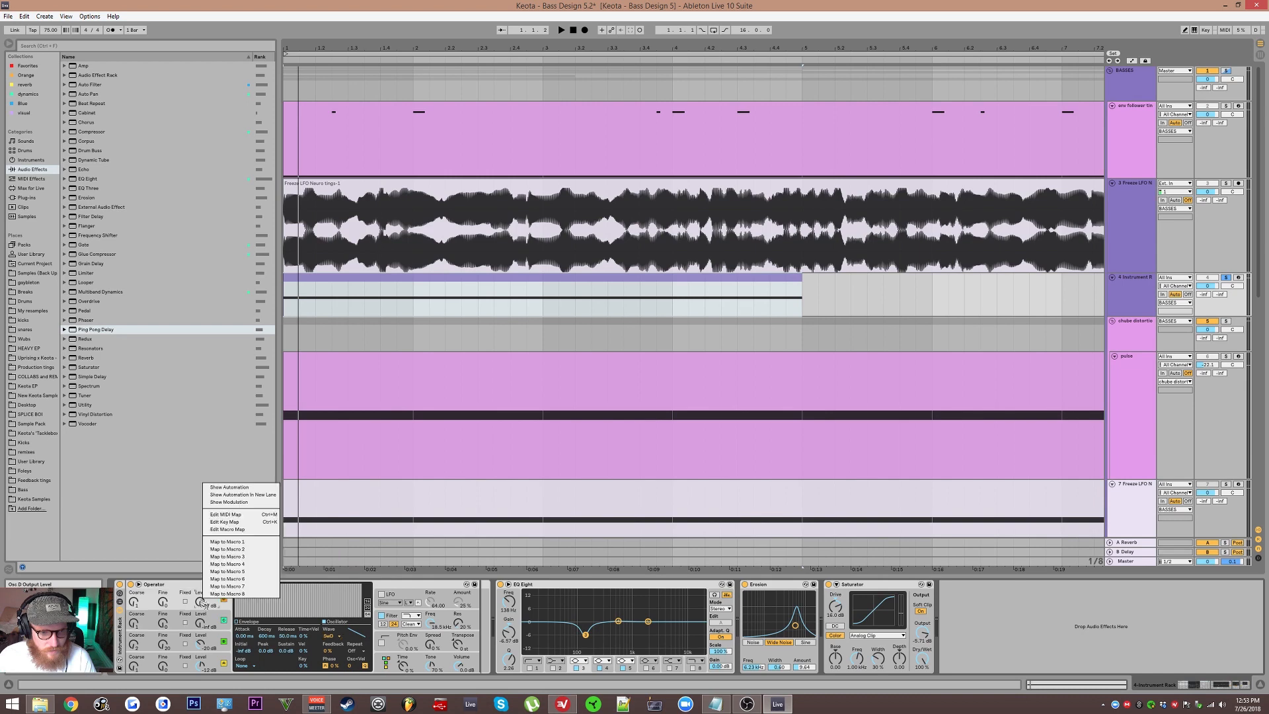
click(242, 542)
right_click(310, 621)
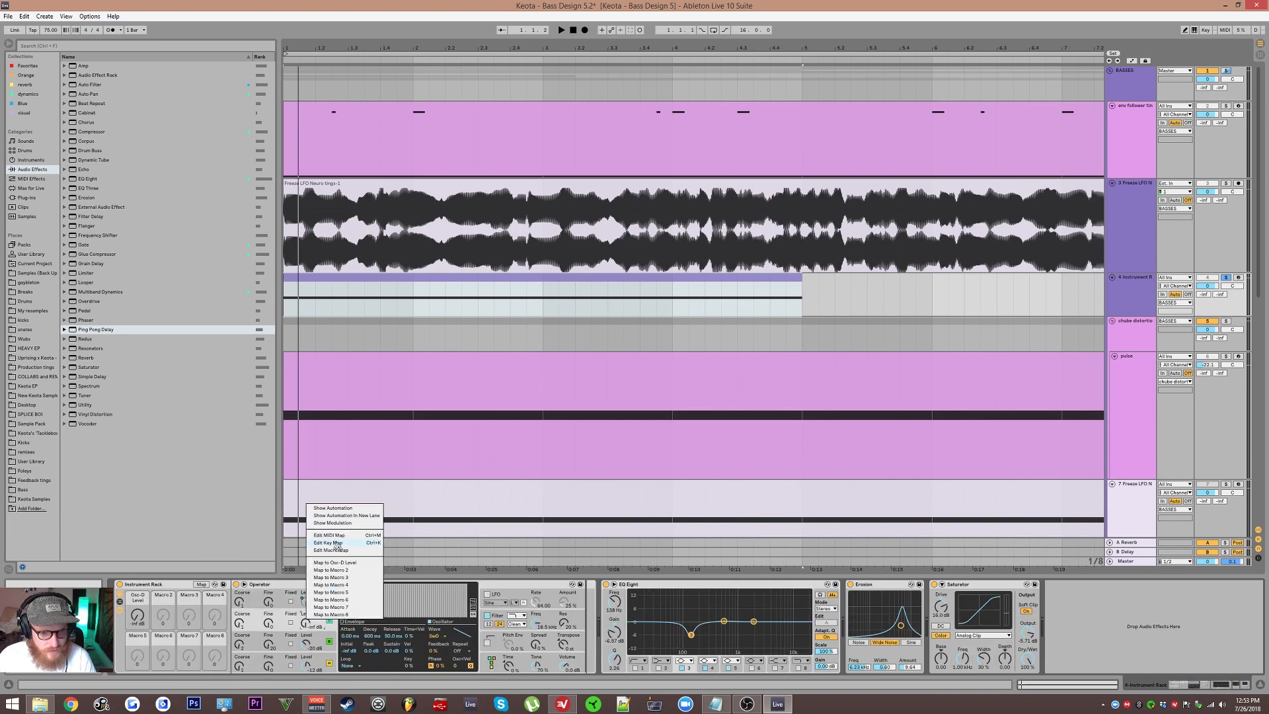
click(334, 562)
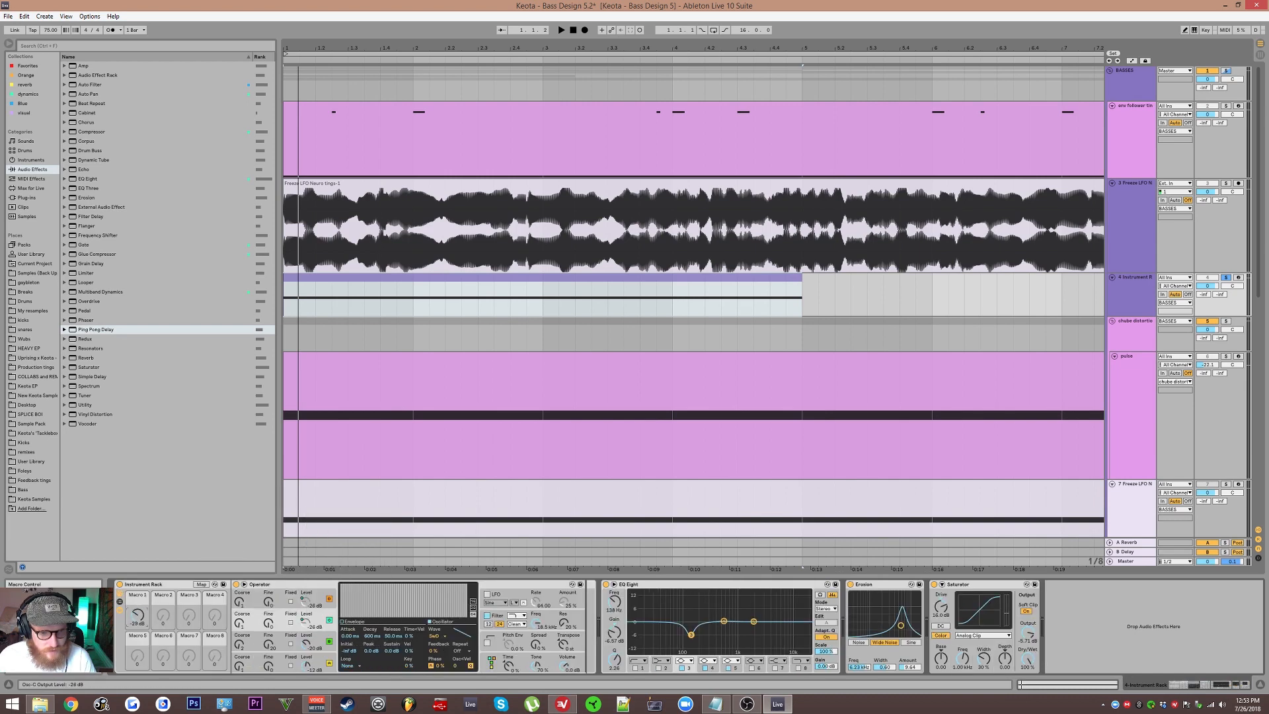
Step: Adjust oscillator C's coarse tuning and audition Macro 1 during playback
drag(242, 614, 242, 610)
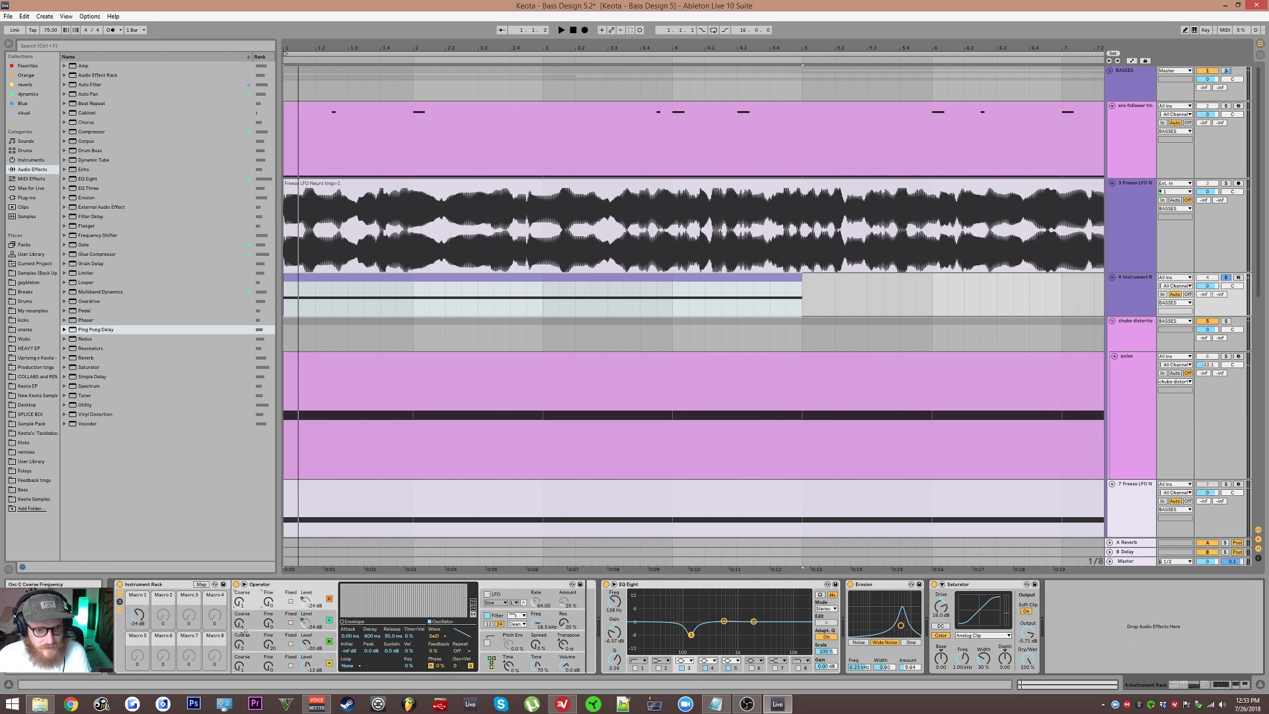
click(276, 605)
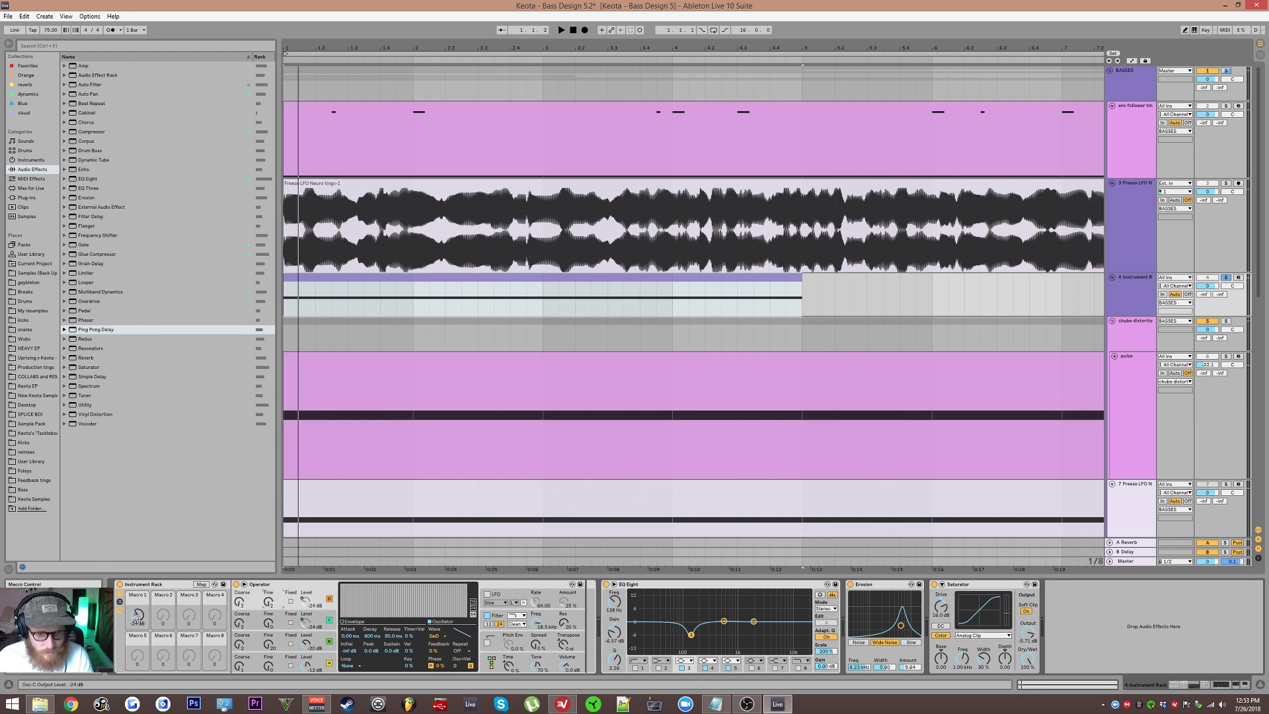
key(space)
drag(137, 615, 137, 614)
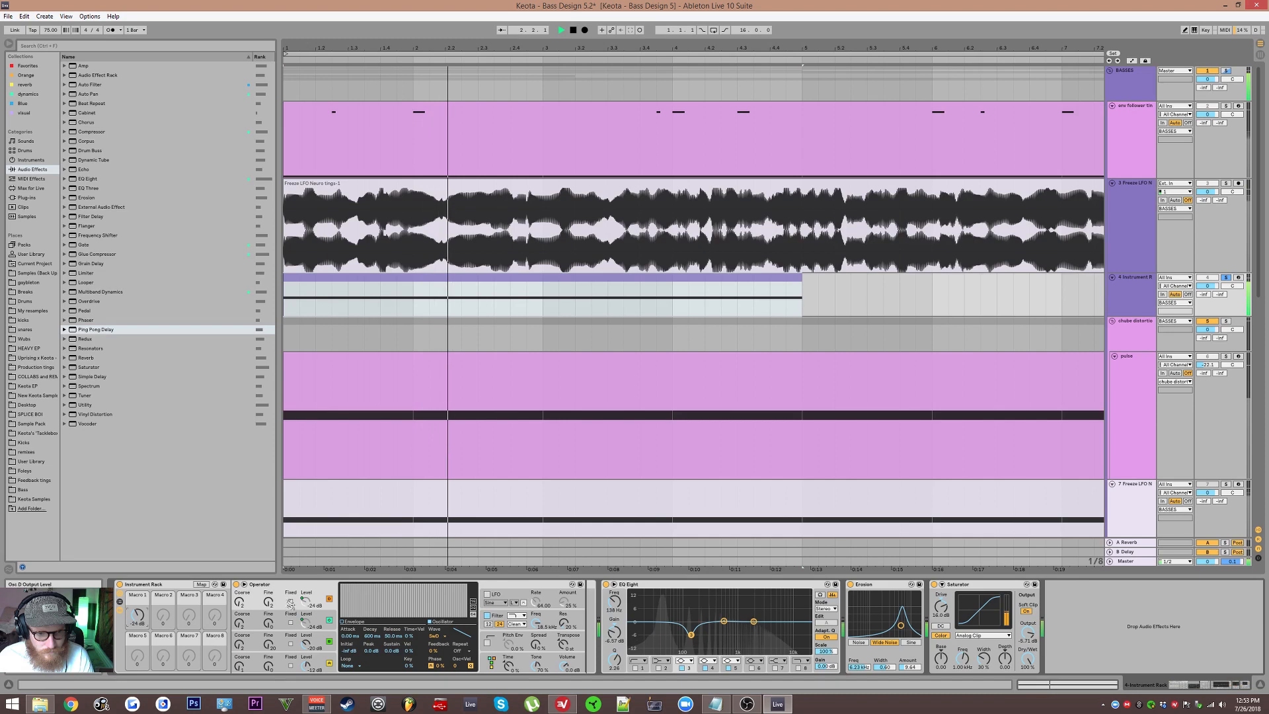
key(space)
Step: Review oscillators B and D and lower Macro 1 during playback
click(282, 633)
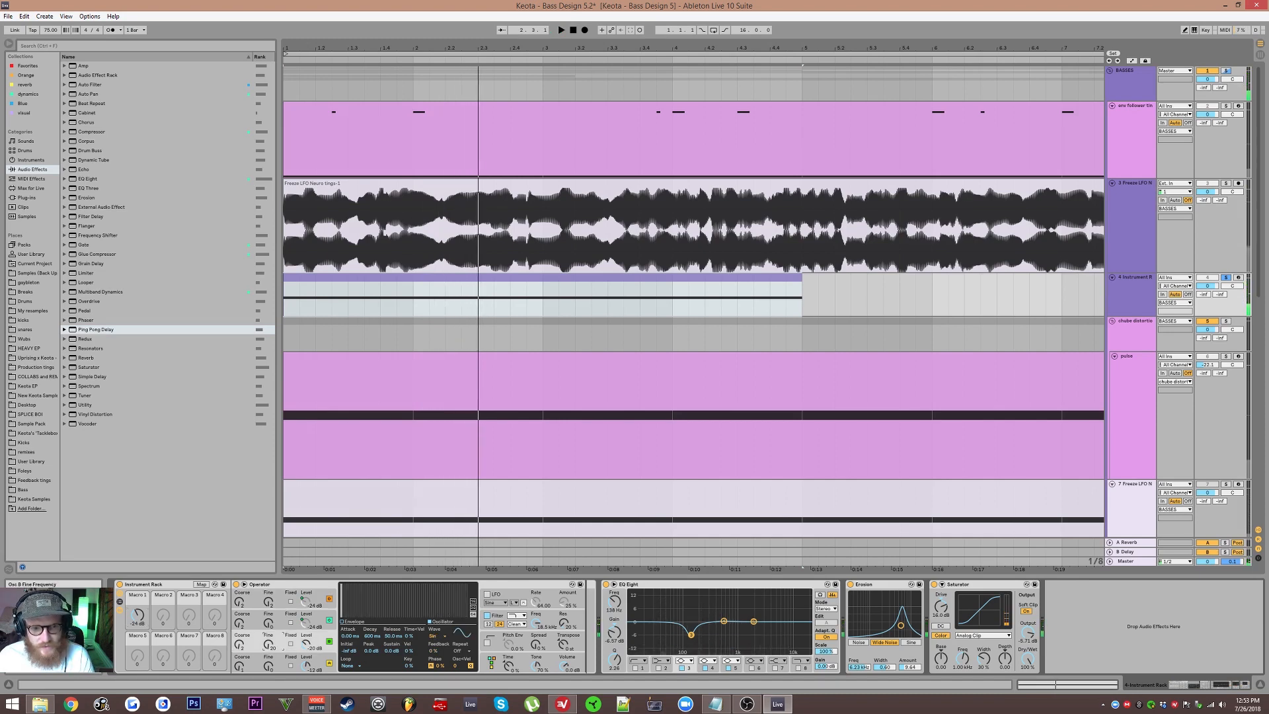
click(283, 593)
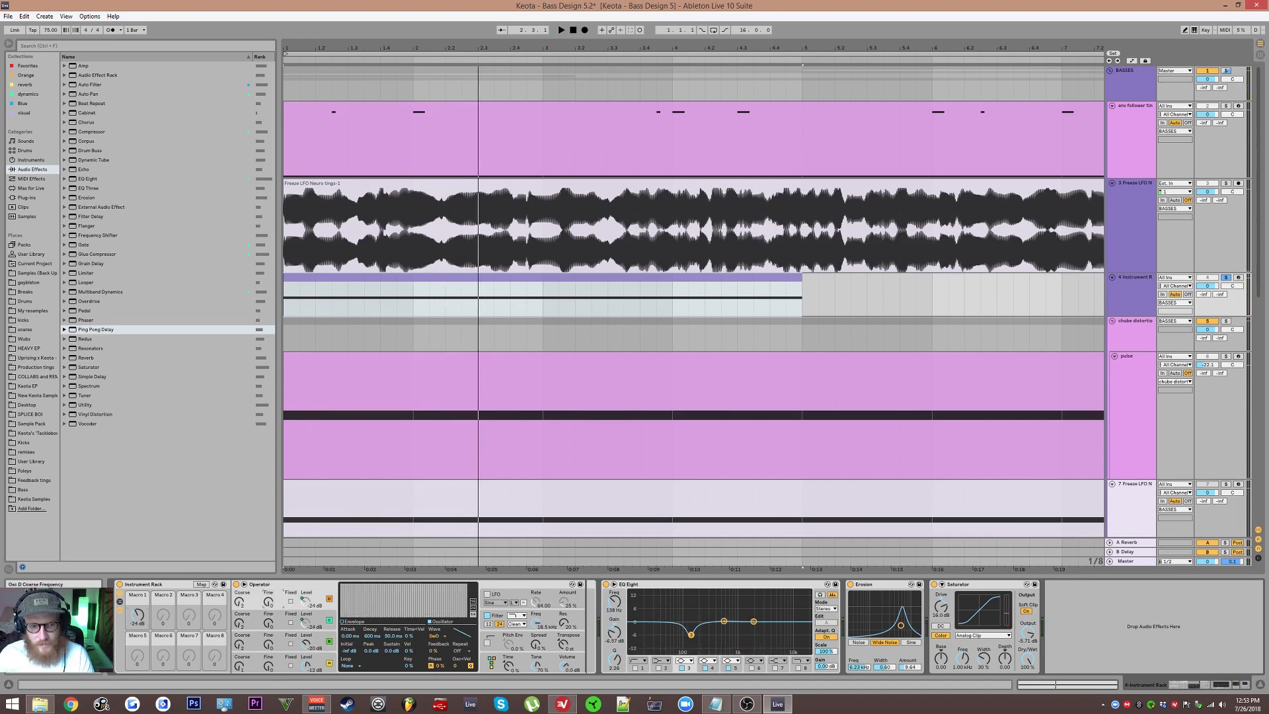
key(space)
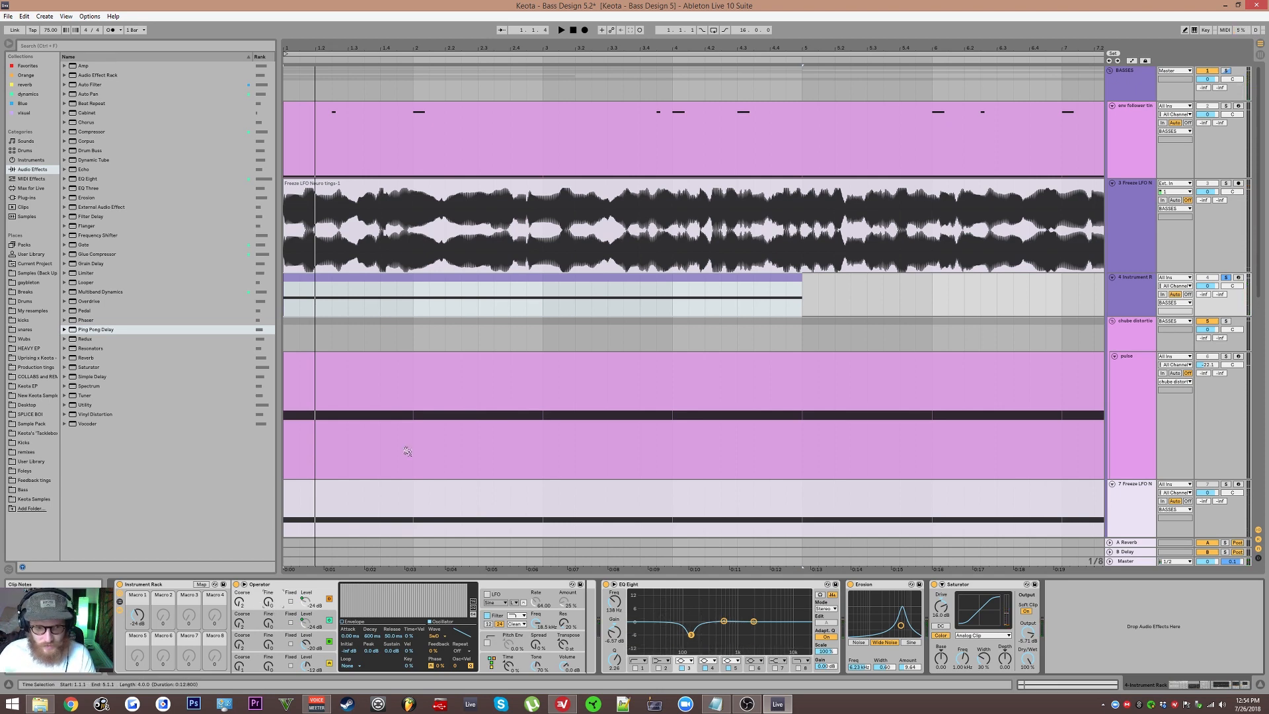
key(space)
key(space)
key(space)
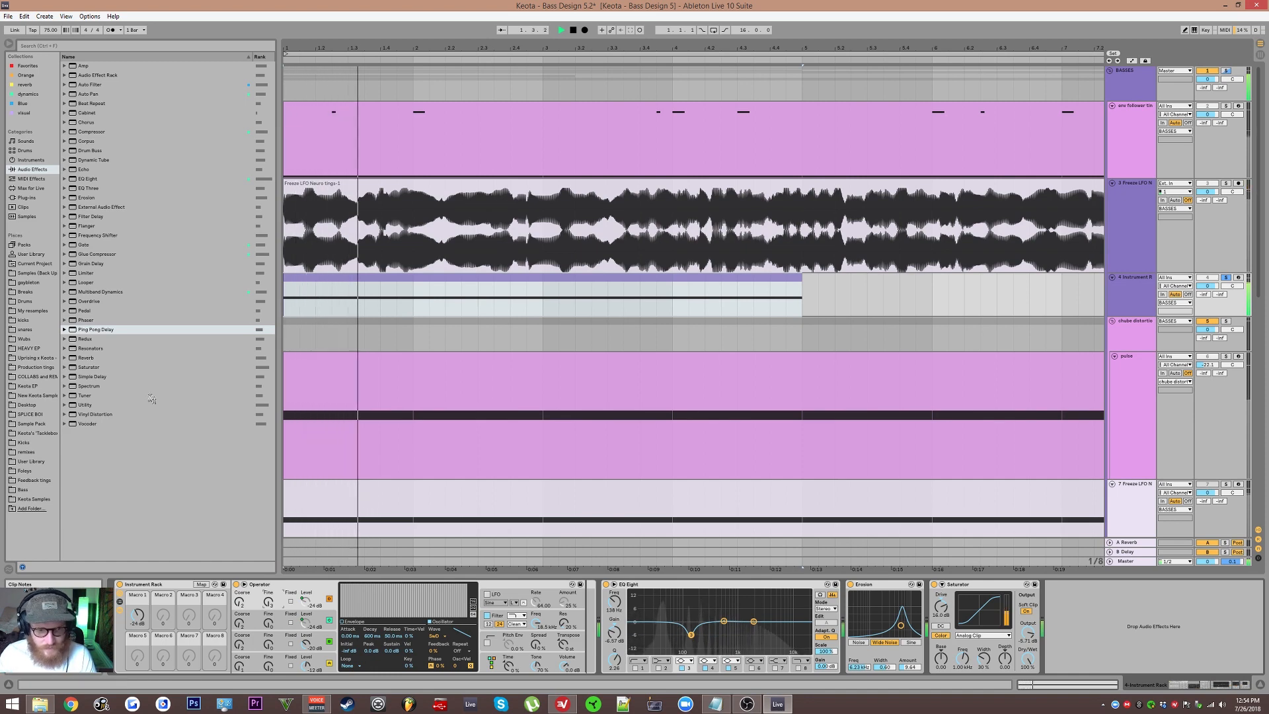
drag(137, 615, 138, 625)
key(space)
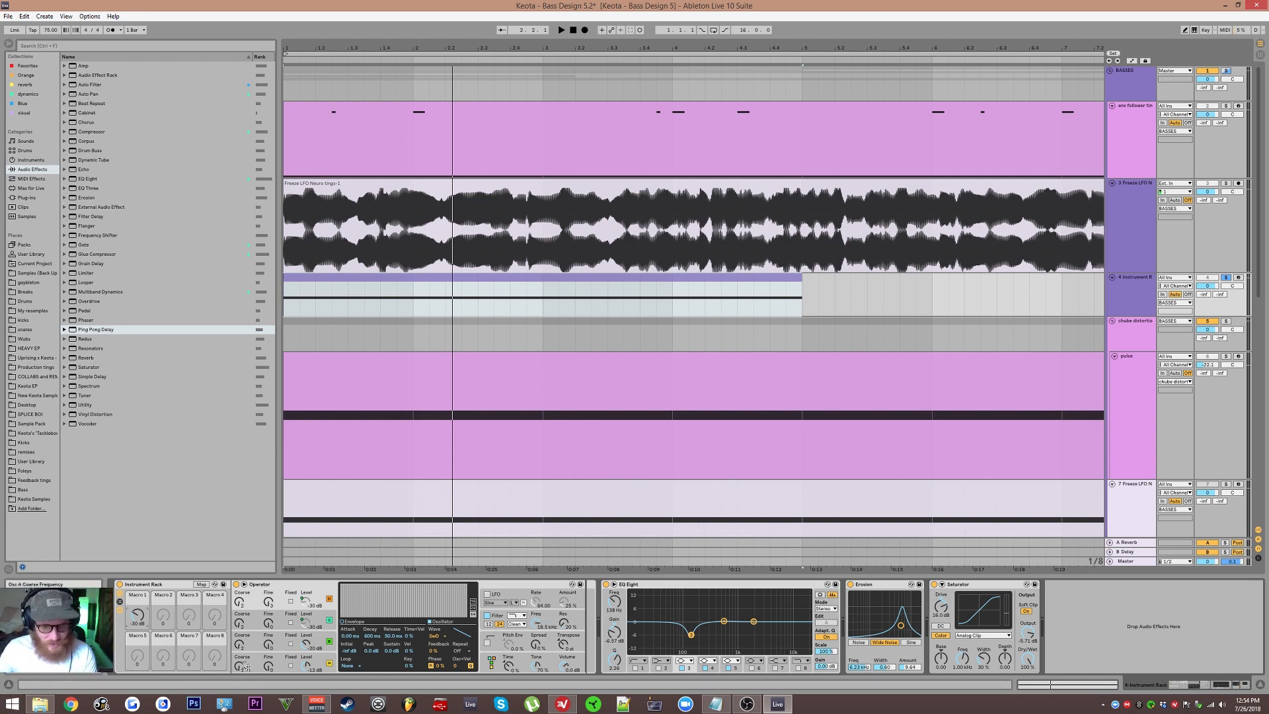
Step: Inspect each Operator oscillator's settings and level controls
click(282, 639)
click(282, 659)
click(281, 641)
click(280, 653)
click(282, 639)
click(280, 659)
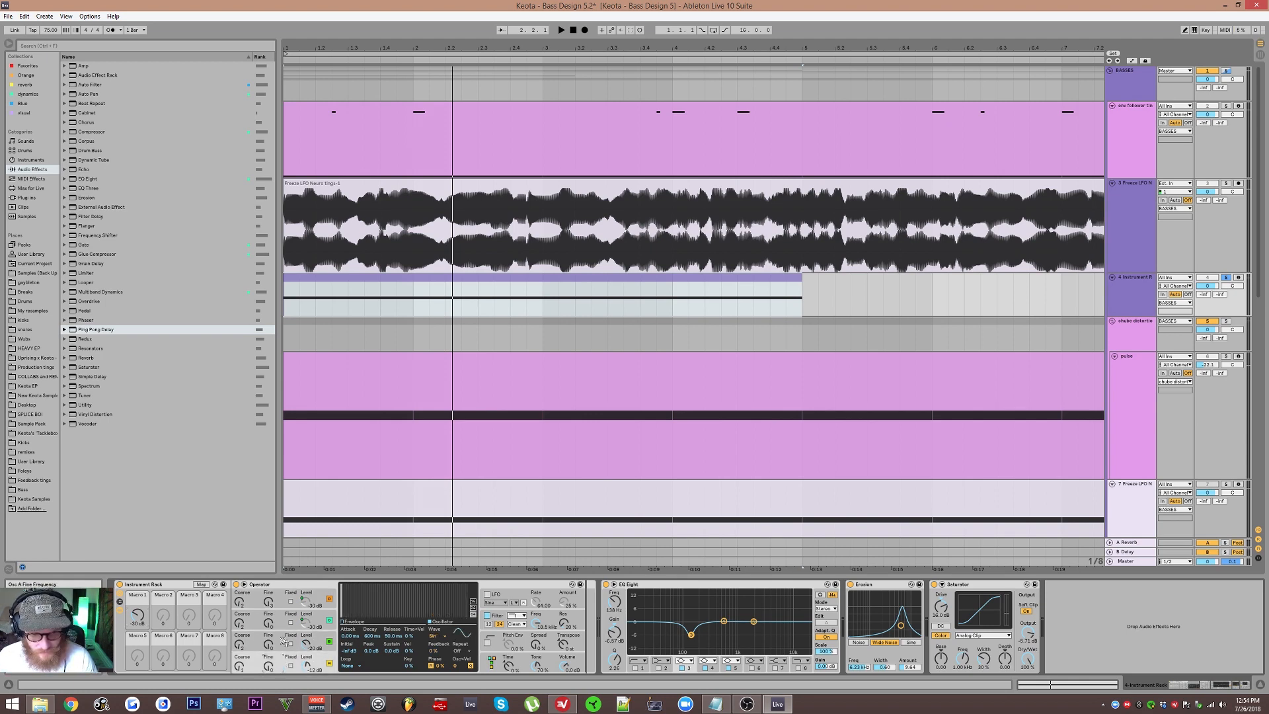
click(282, 639)
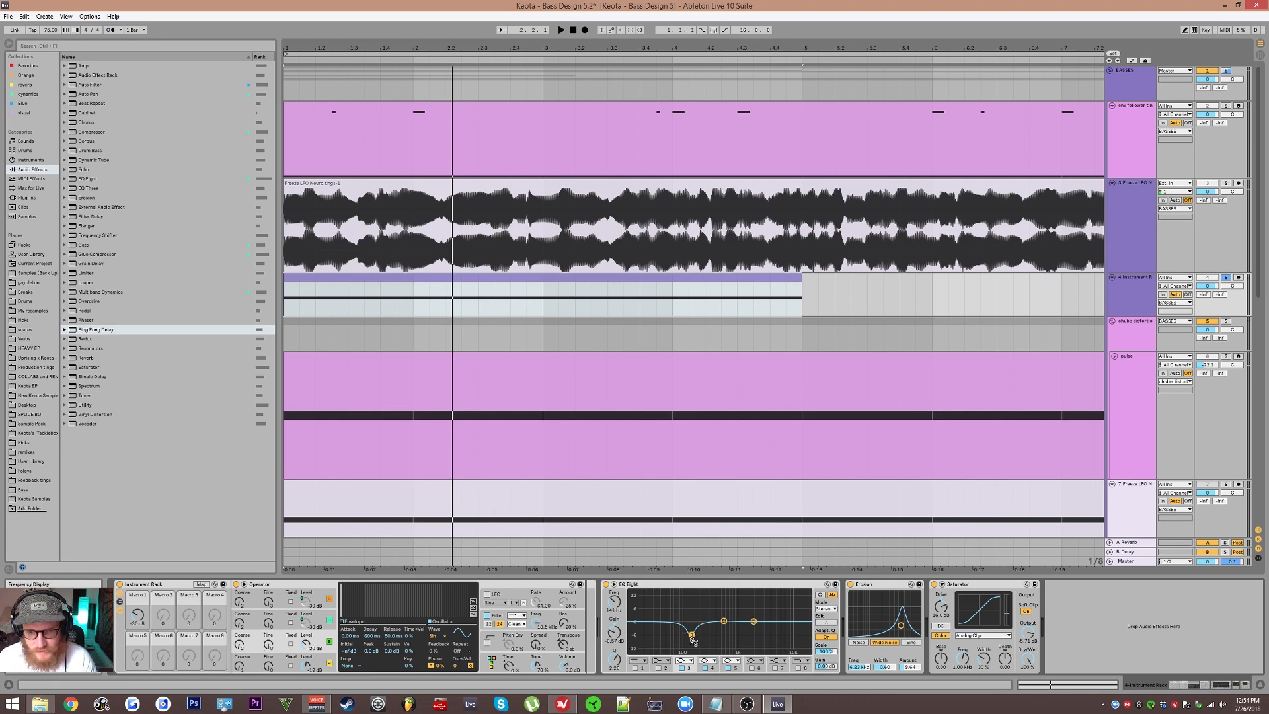
click(305, 624)
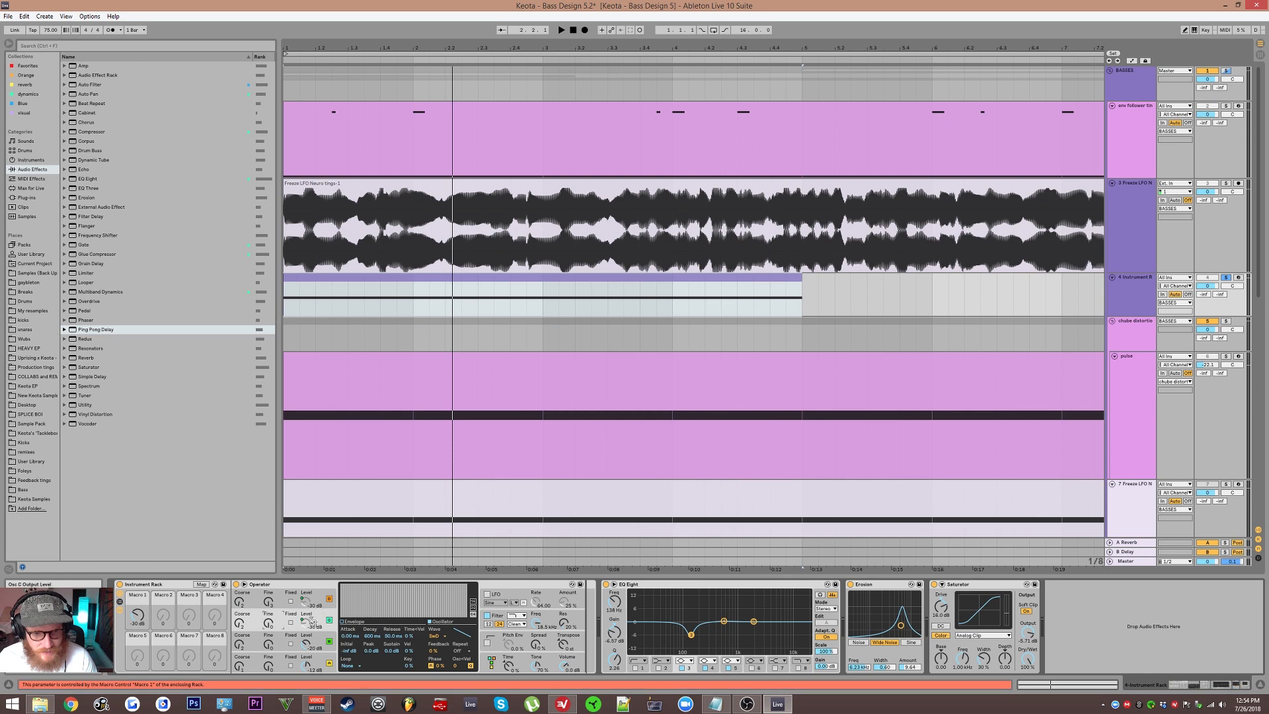
click(280, 599)
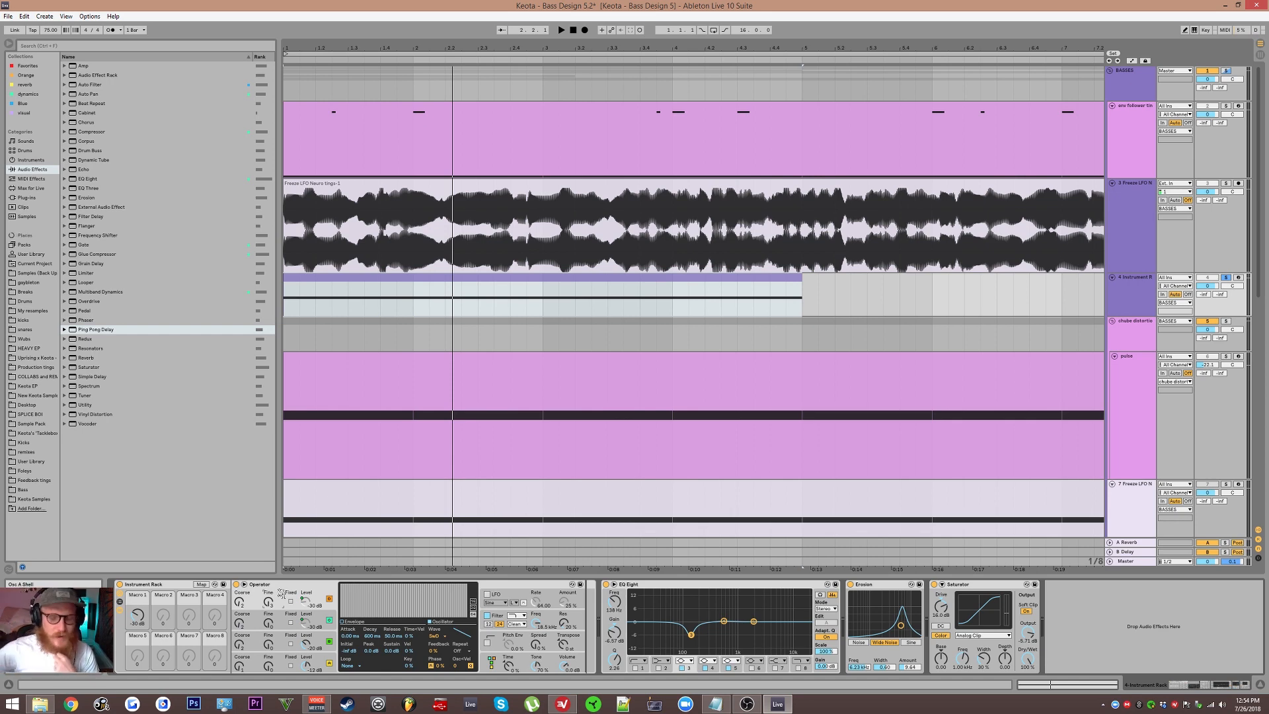
click(330, 639)
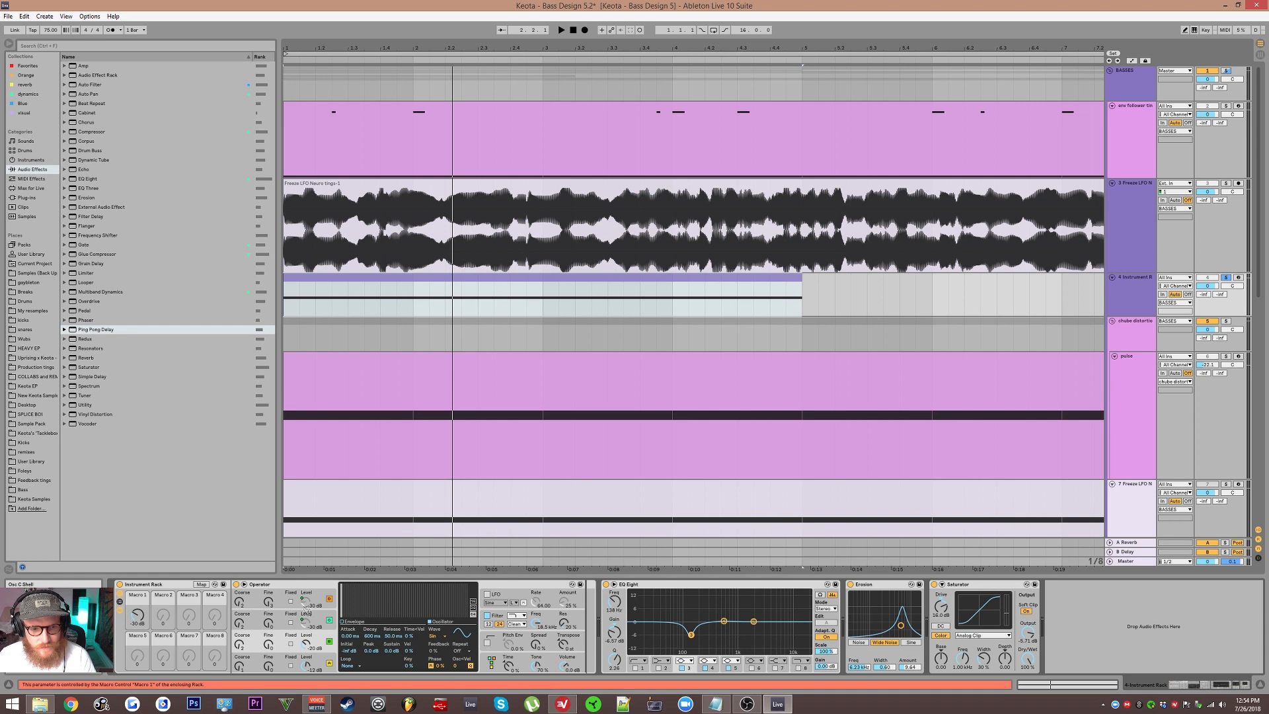
key(space)
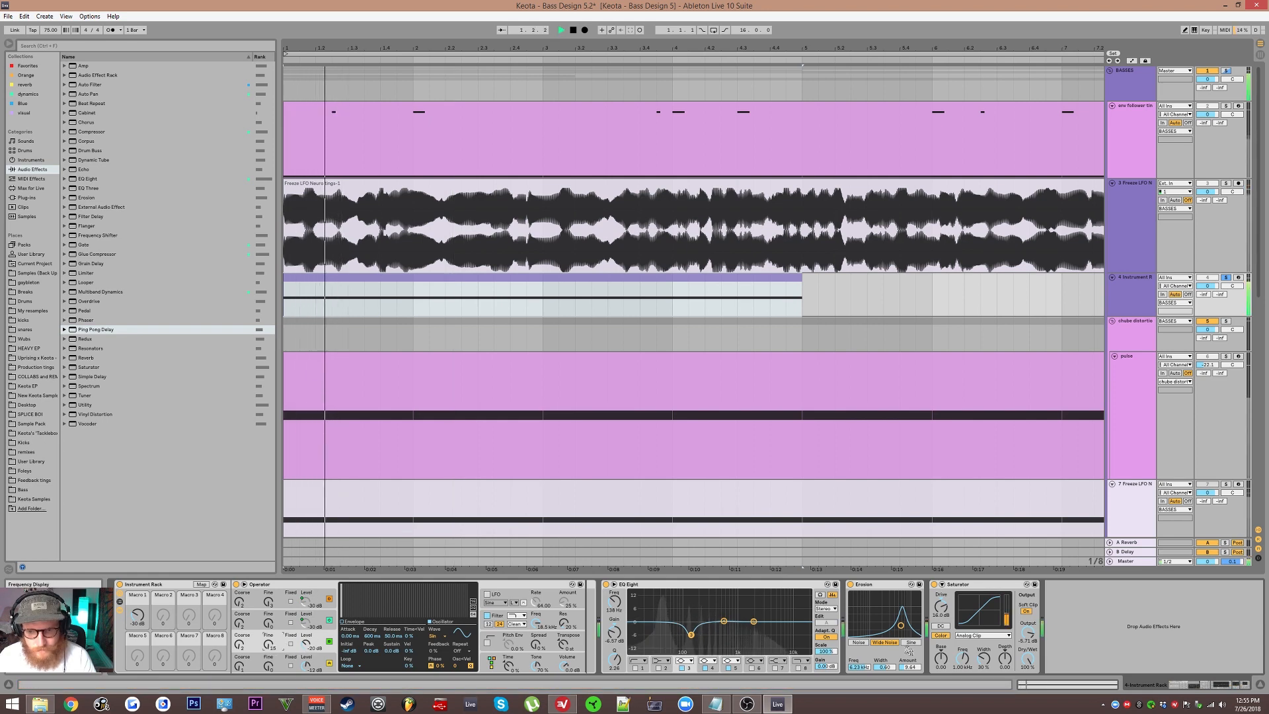
Step: Adjust Saturator's drive and Color Base amount, then audition the bass
drag(940, 606, 941, 614)
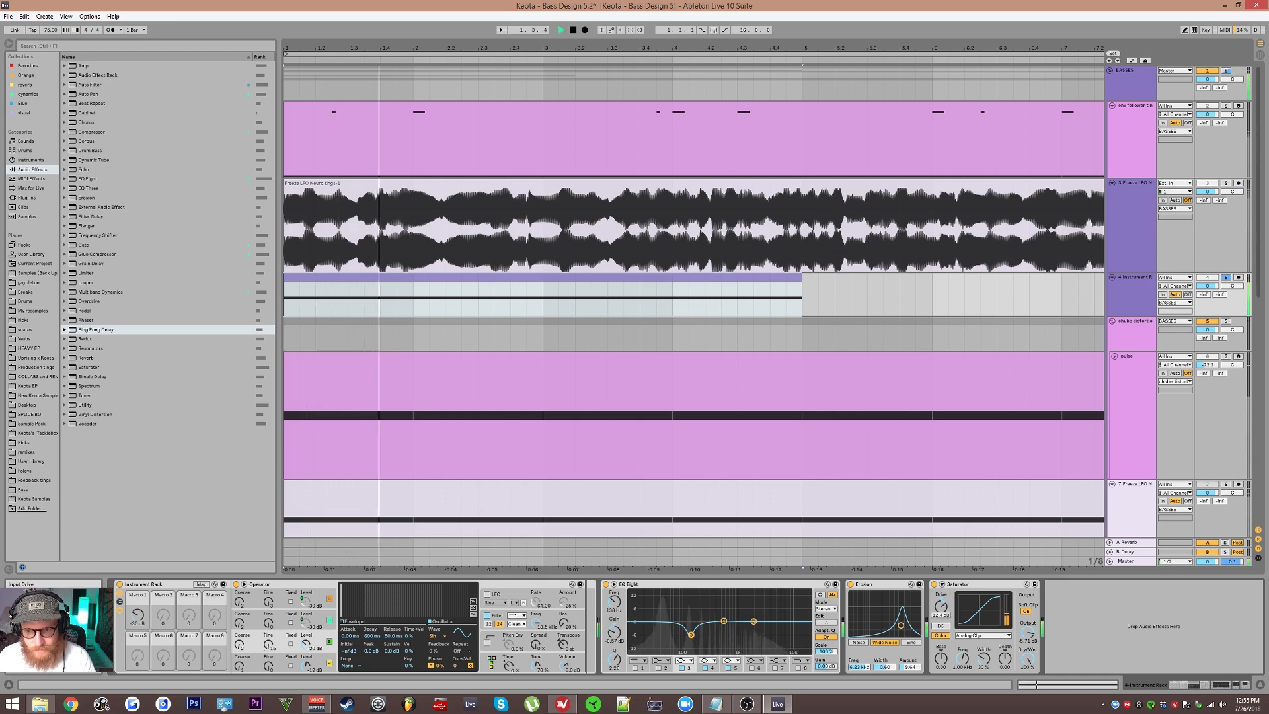
drag(940, 658, 940, 678)
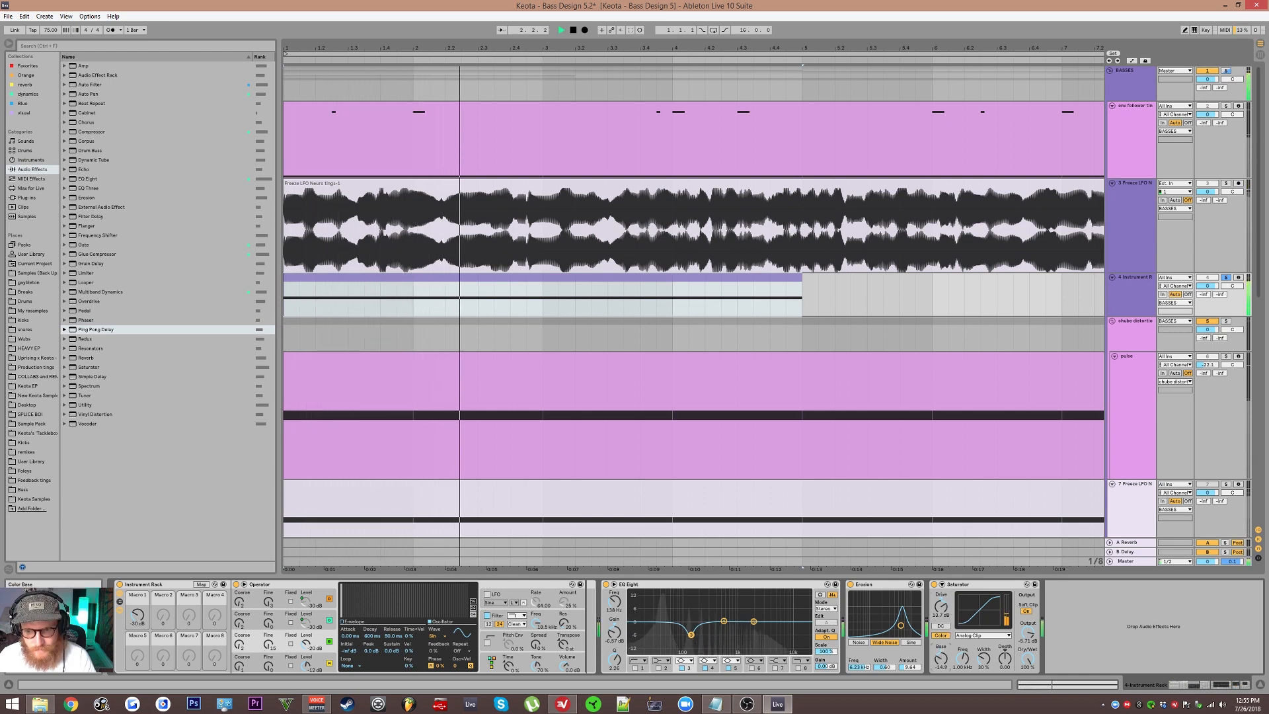
double_click(941, 660)
key(space)
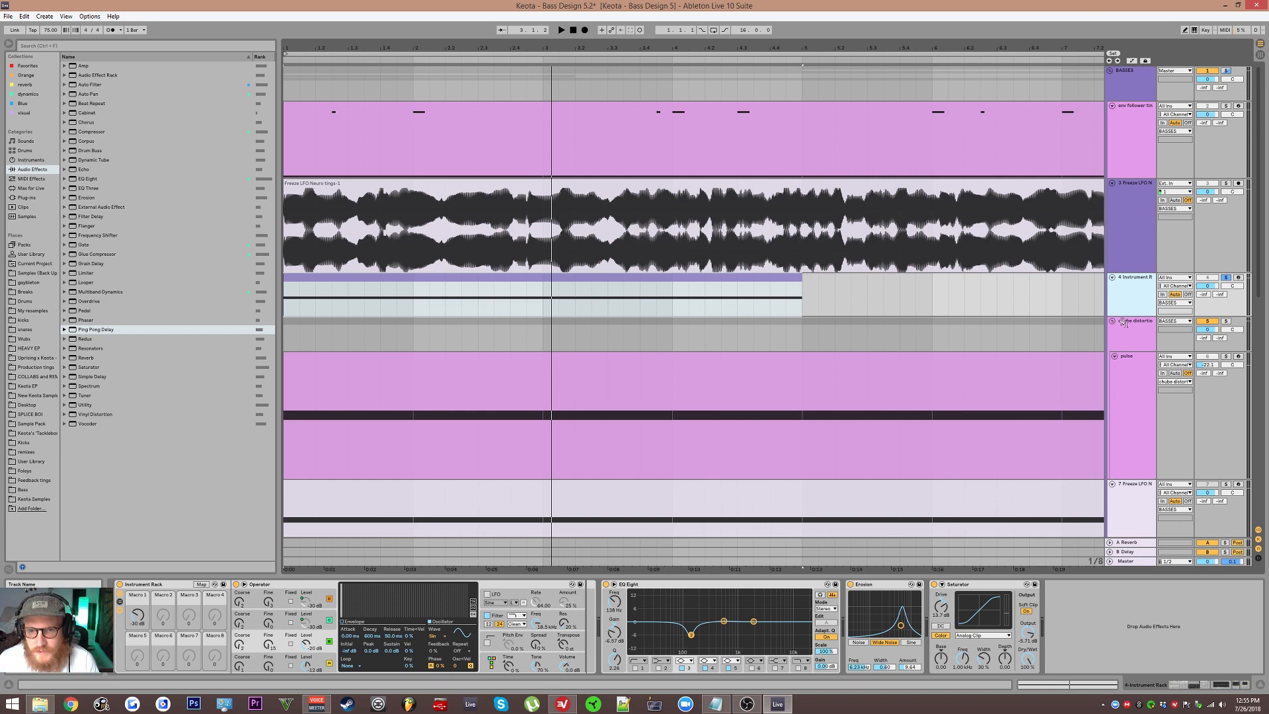
Step: Freeze the Instrument Rack bass track and duplicate it
right_click(1138, 305)
click(1160, 360)
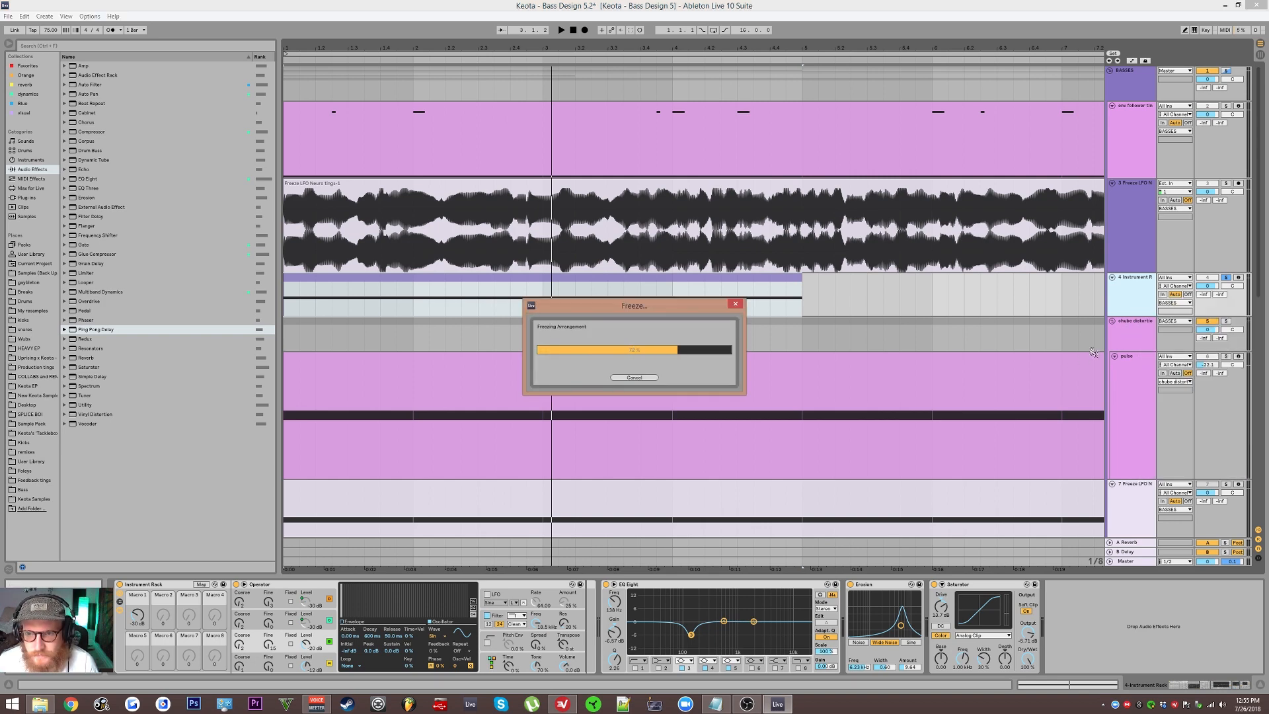
key(ctrl+d)
Step: Flatten the duplicated track into audio and solo it
right_click(1133, 343)
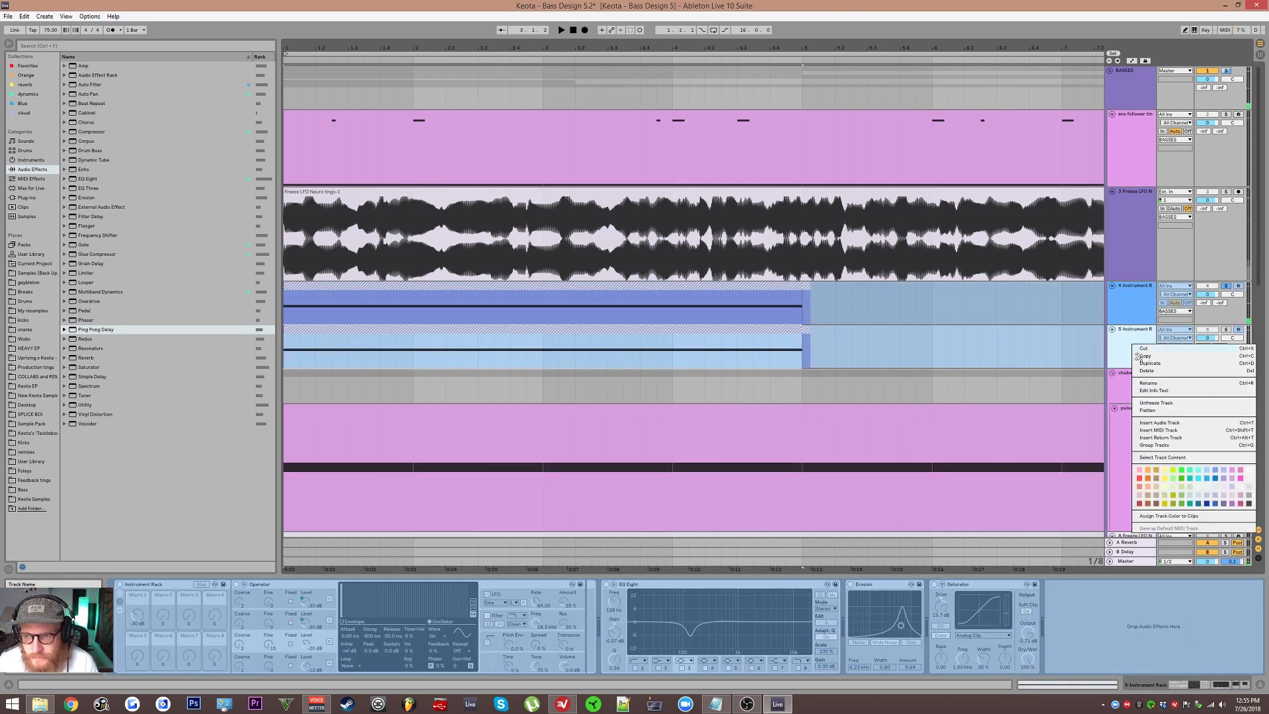
click(1154, 416)
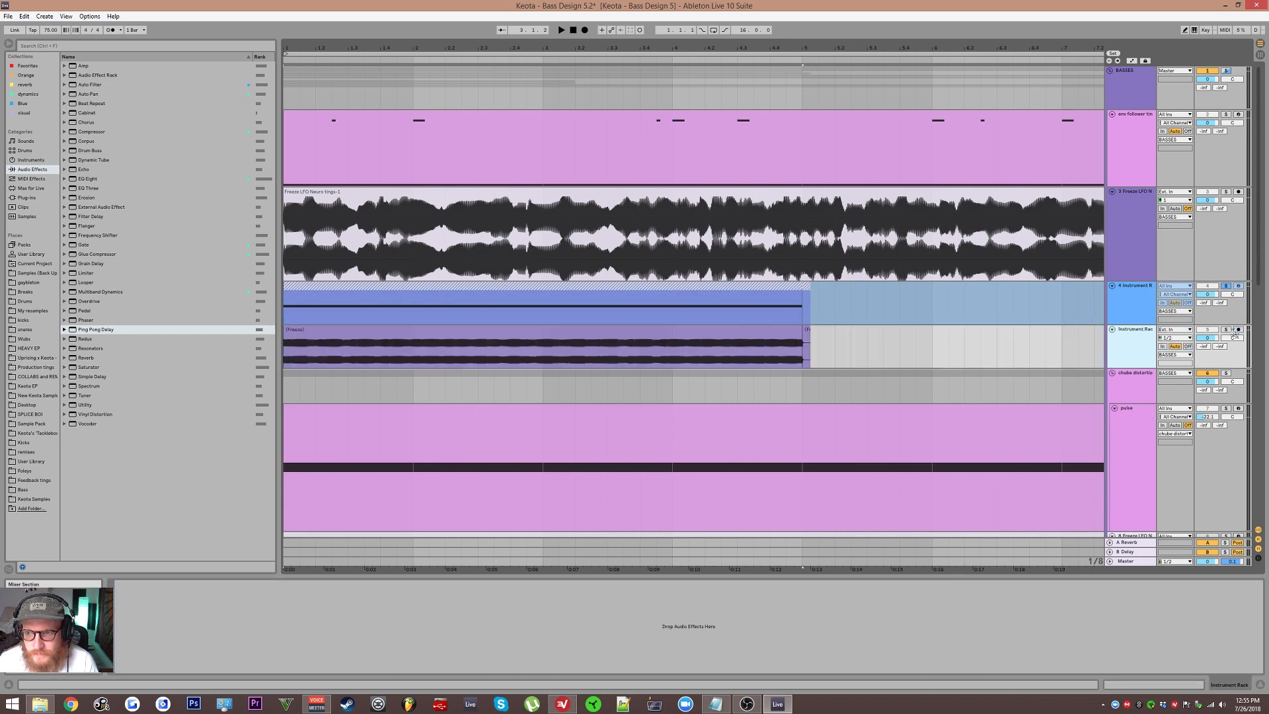
click(1226, 330)
Step: Zoom in on the flattened audio clip and audition it during playback
scroll(717, 360, up, 5)
click(607, 355)
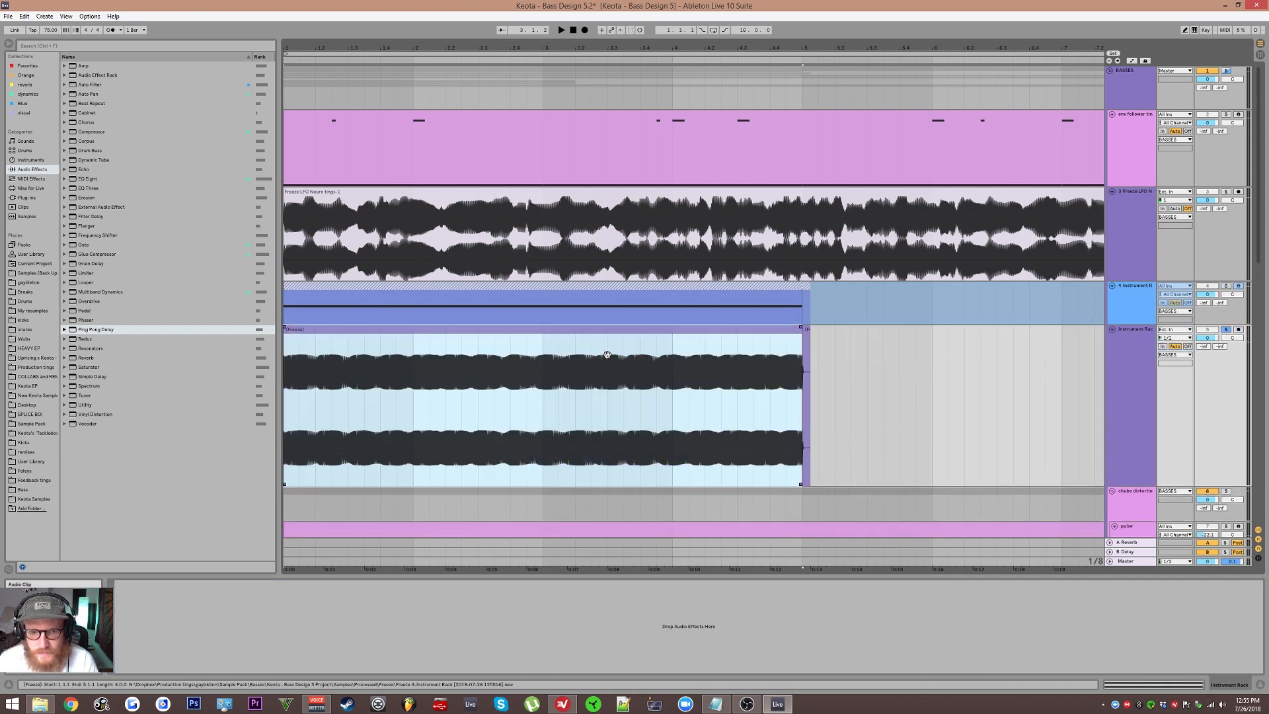
key(z)
key(space)
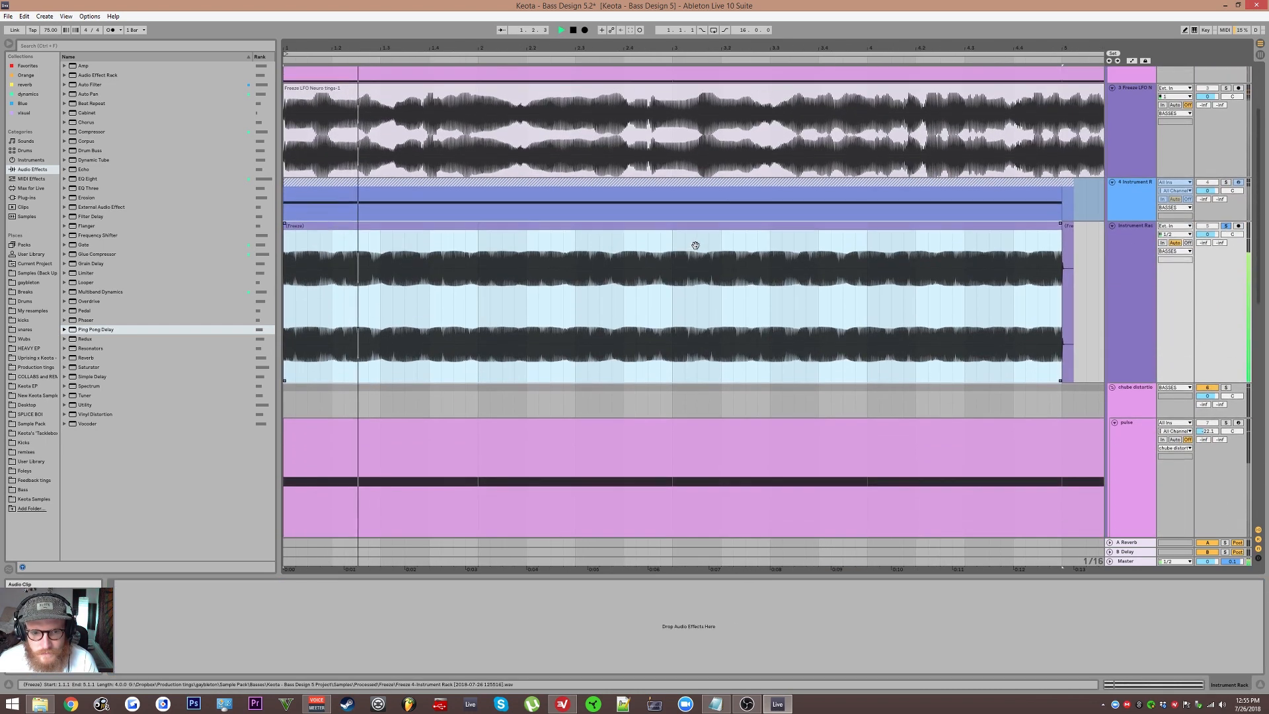
drag(695, 245, 713, 183)
key(space)
scroll(697, 344, down, 2)
drag(651, 306, 640, 265)
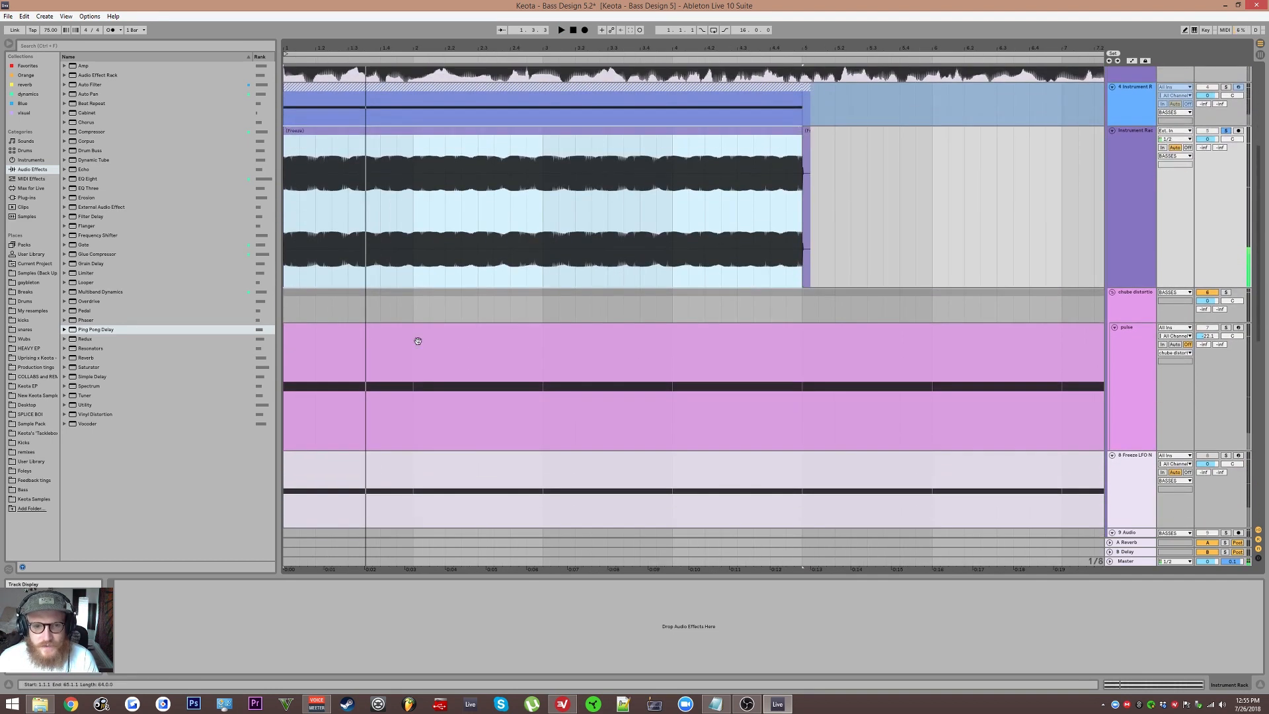
click(418, 341)
scroll(951, 344, down, 3)
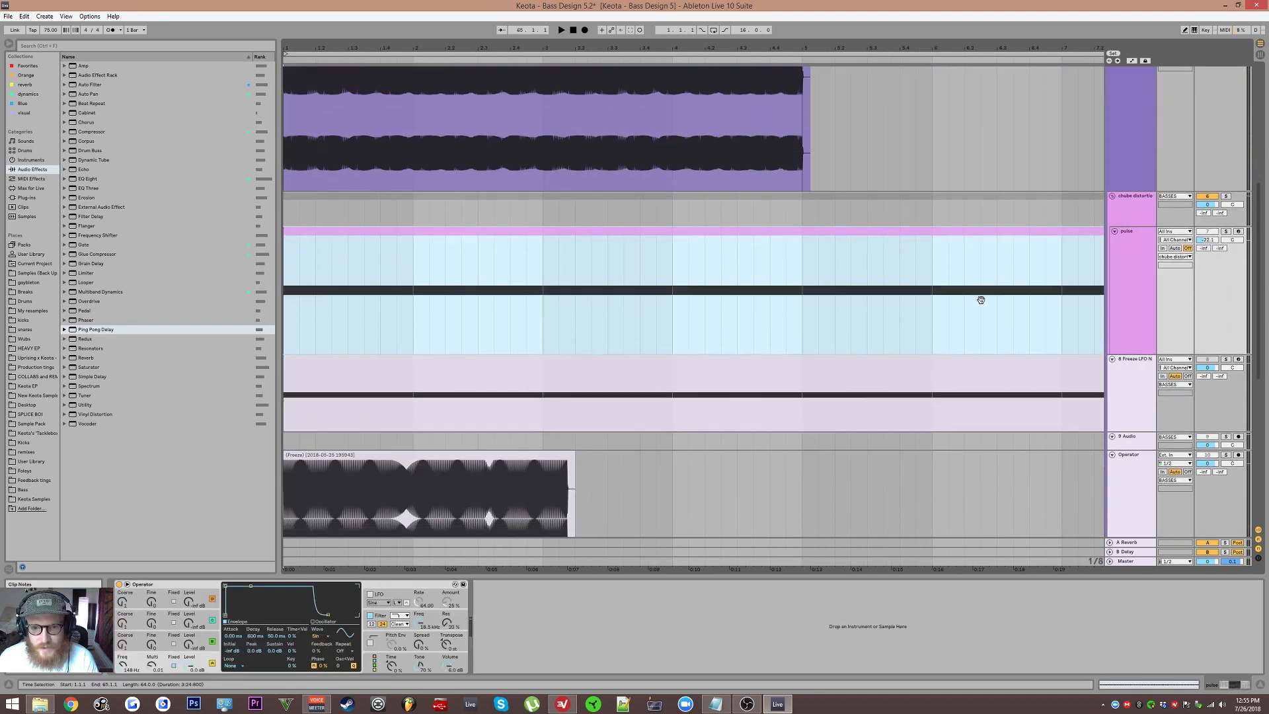
scroll(951, 370, up, 8)
Step: Select the env follower ting clip, solo its track and audition it during playback
click(841, 141)
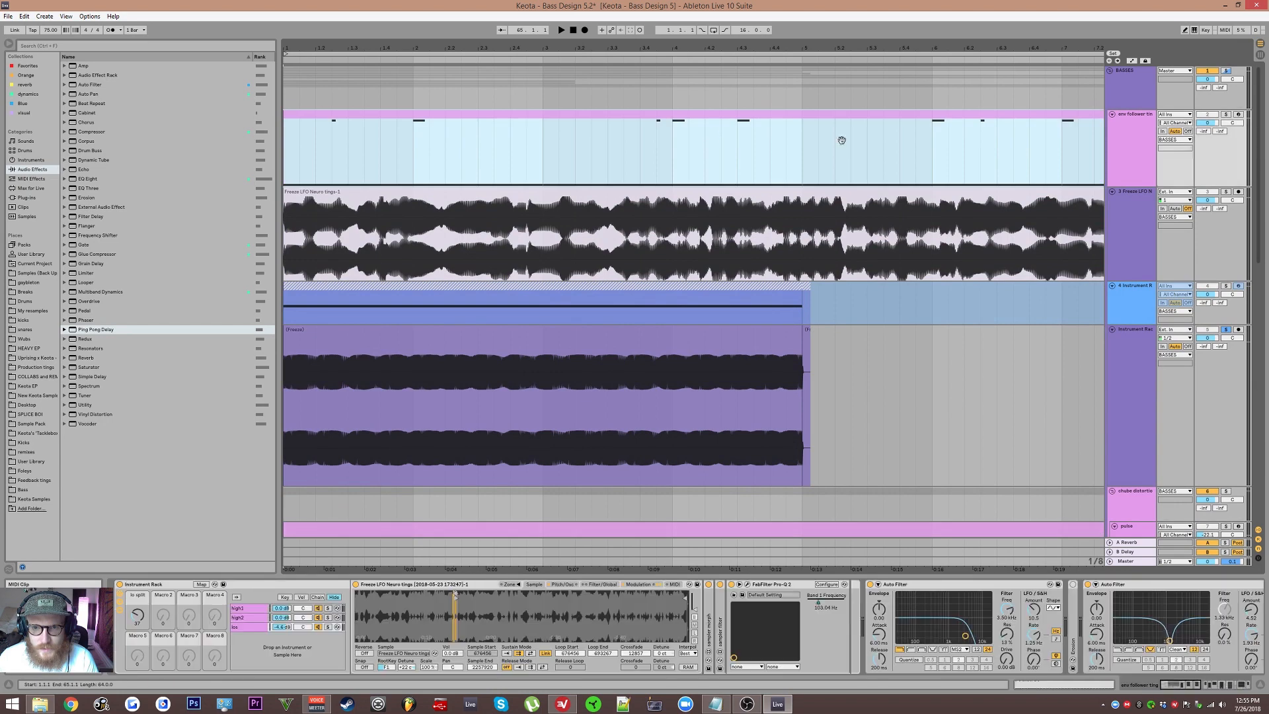
click(1226, 115)
key(space)
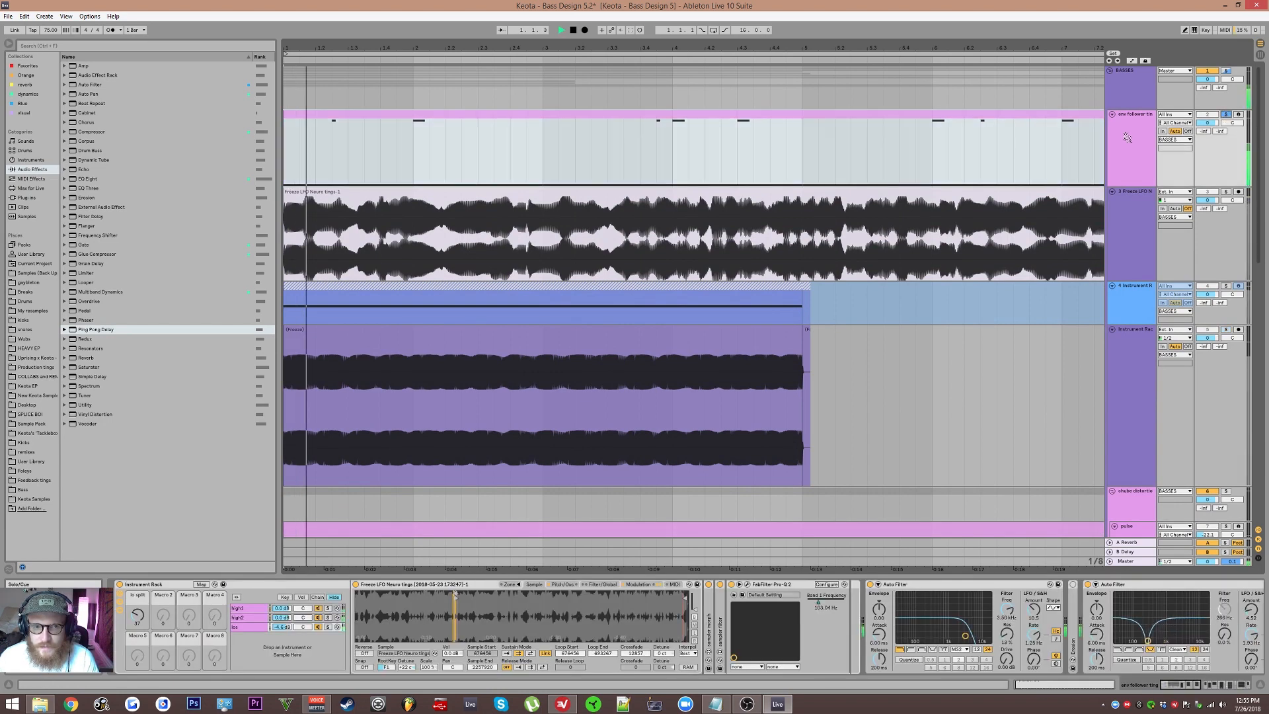
key(space)
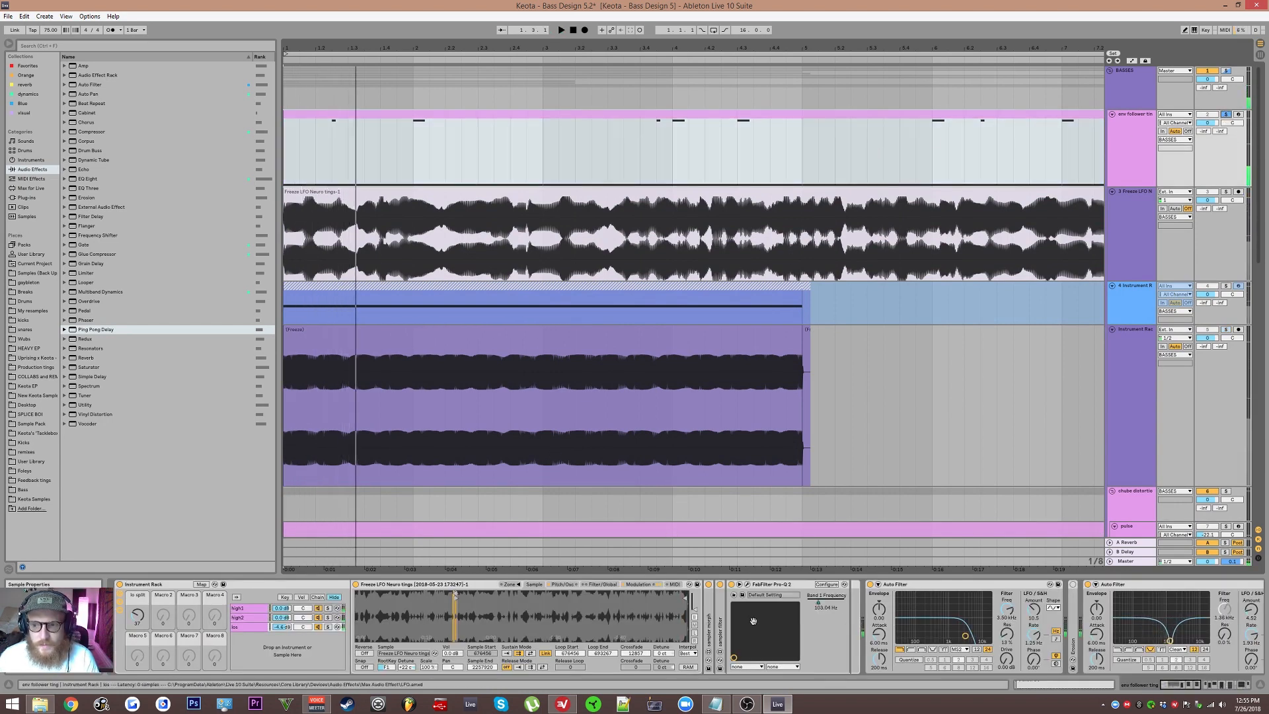
Step: Hot-swap the low chain's Simpler sample with the frozen 'Freeze 4-Instrument Rack' wav file, found by searching 'wav'
drag(926, 620, 1147, 601)
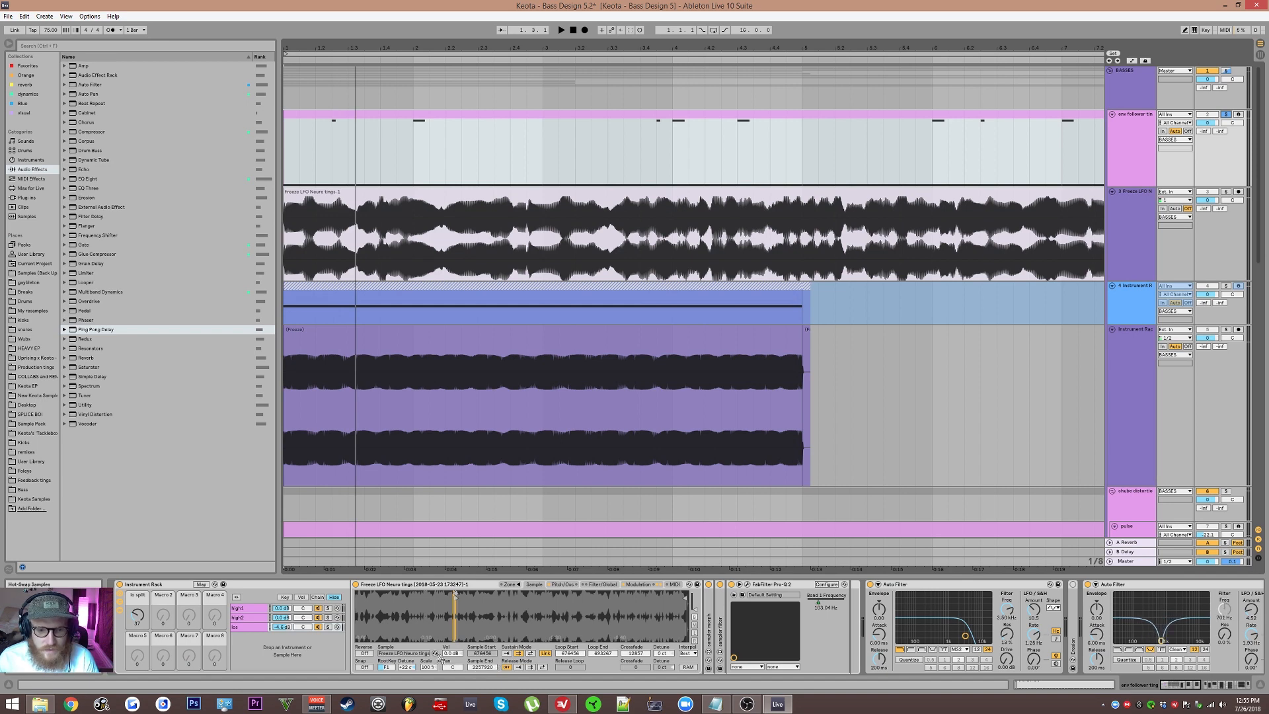
click(435, 654)
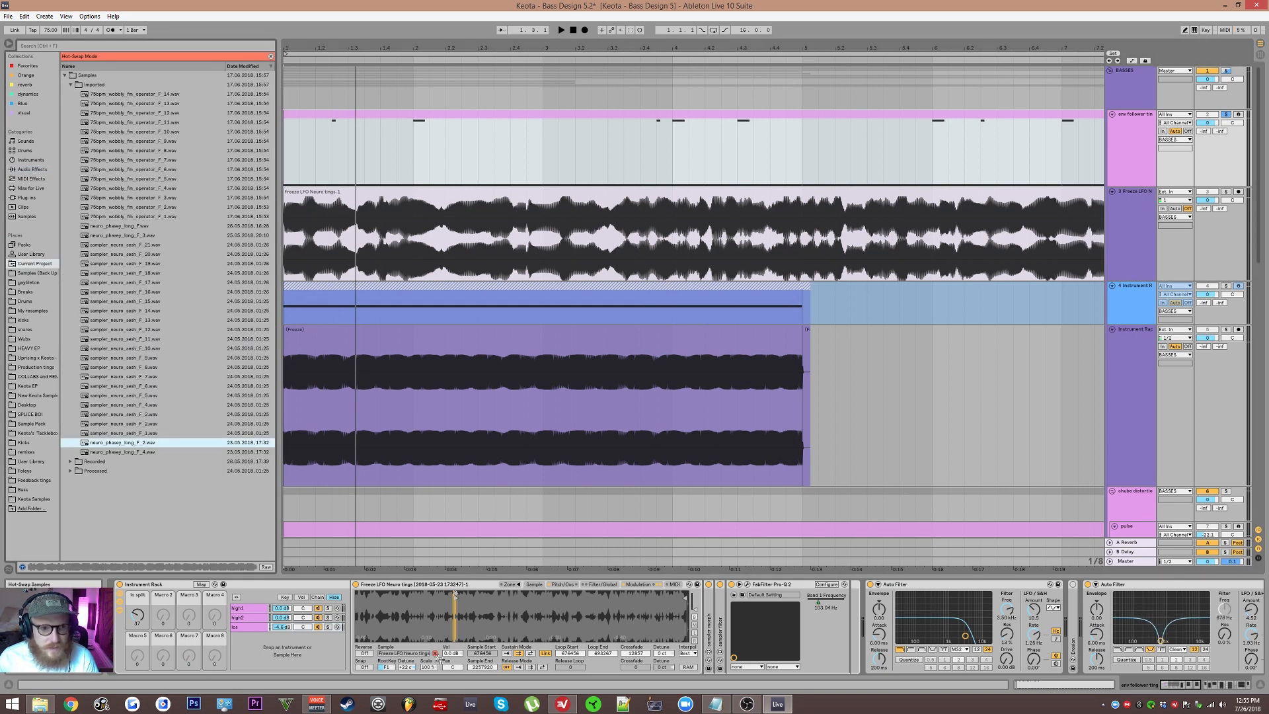
key(ctrl+f)
text(wav)
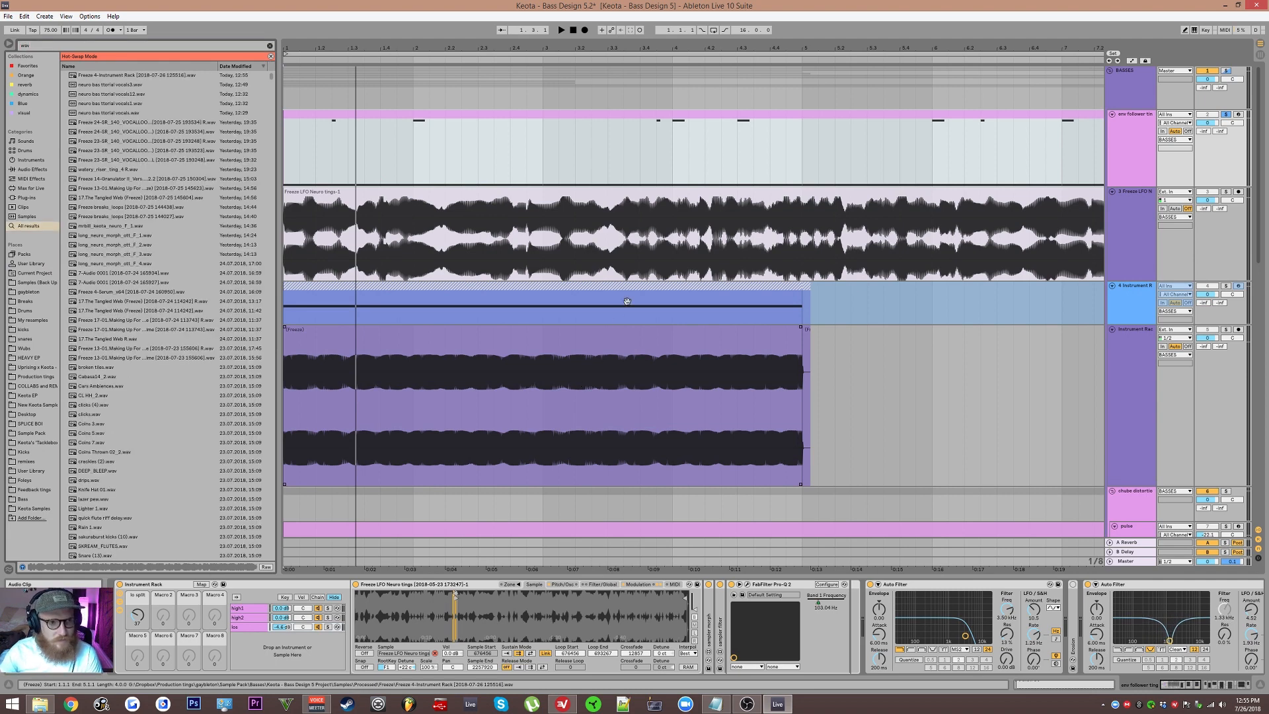
click(198, 77)
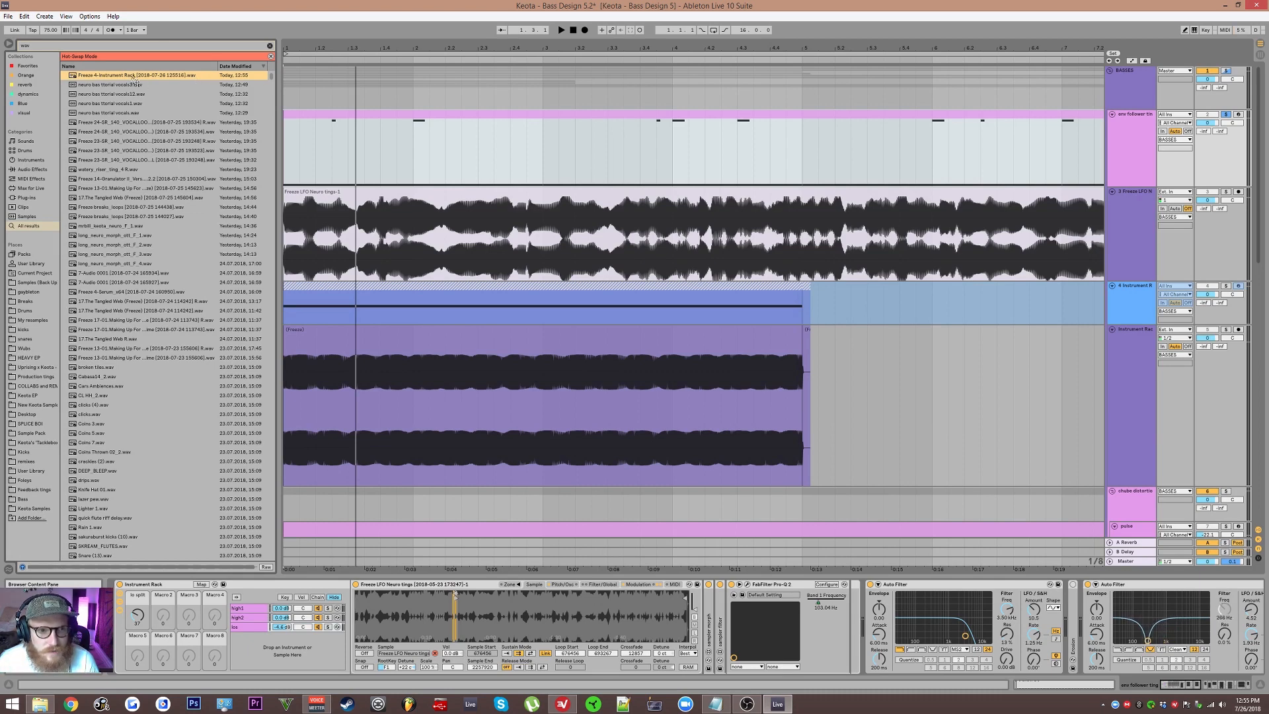
double_click(96, 76)
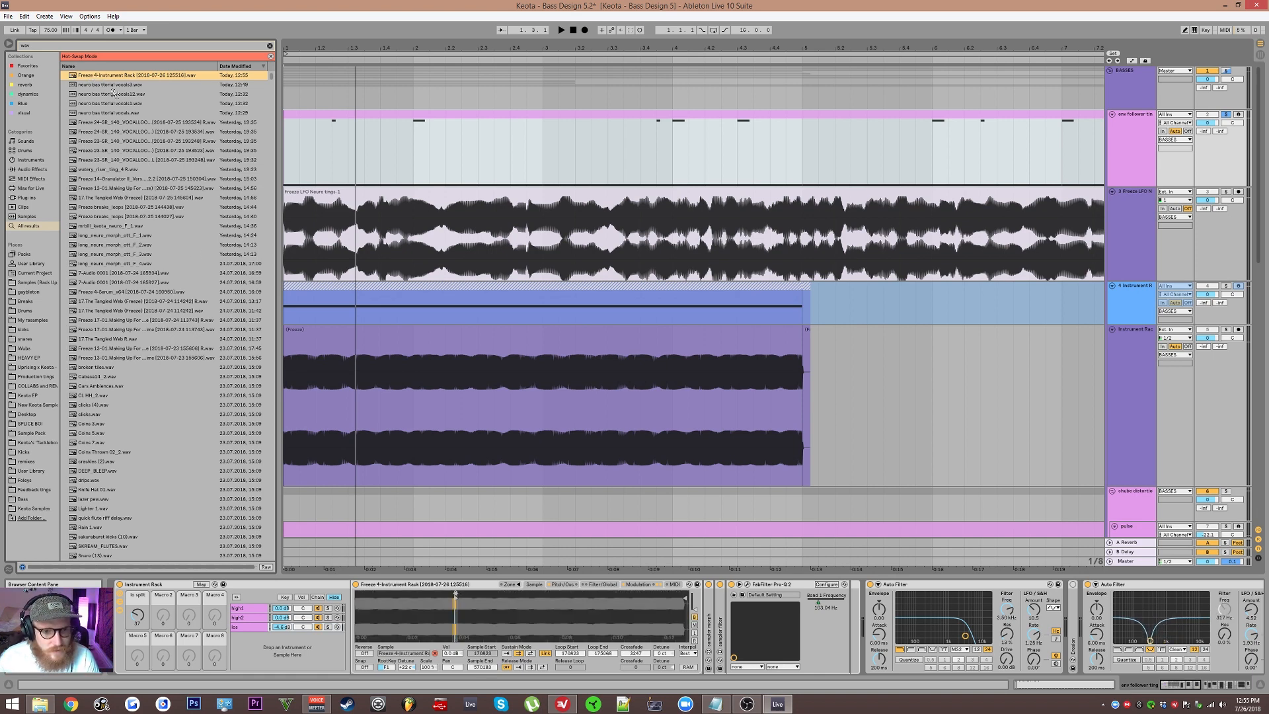
Step: Load the same frozen 'Freeze 4-Instrument Rack' wav into the high2 chain's Simpler
click(252, 619)
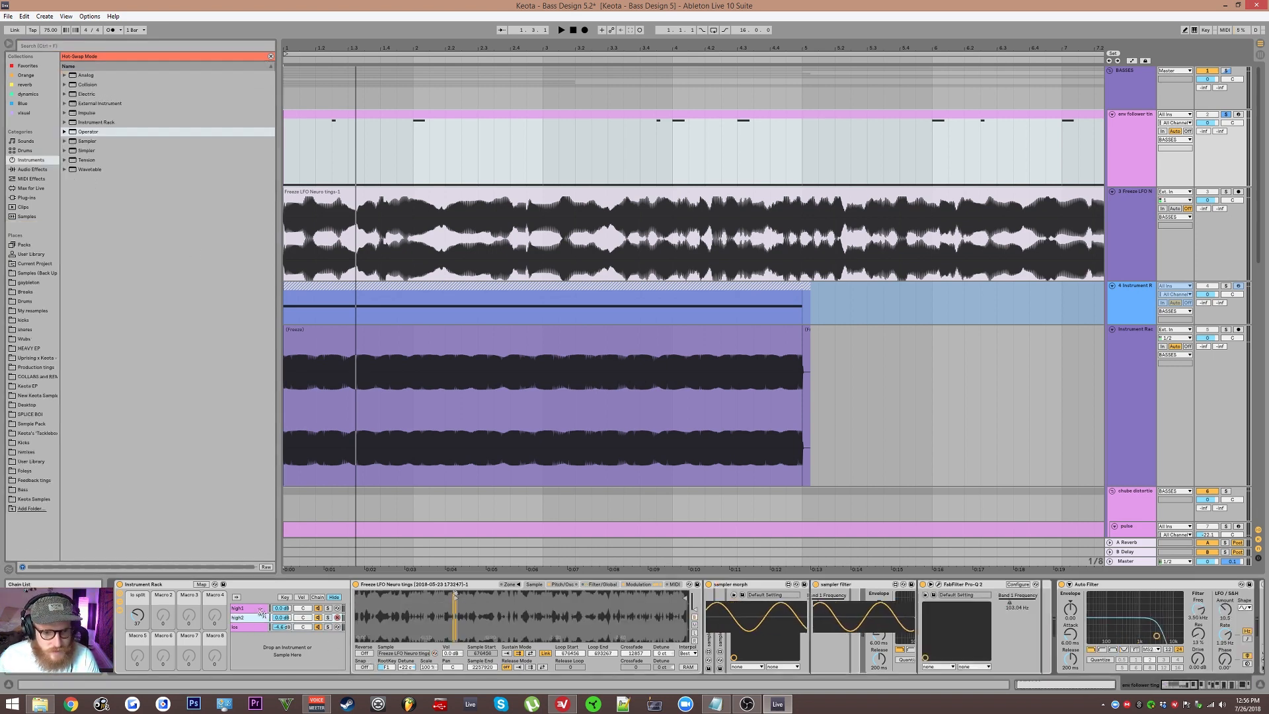
click(489, 365)
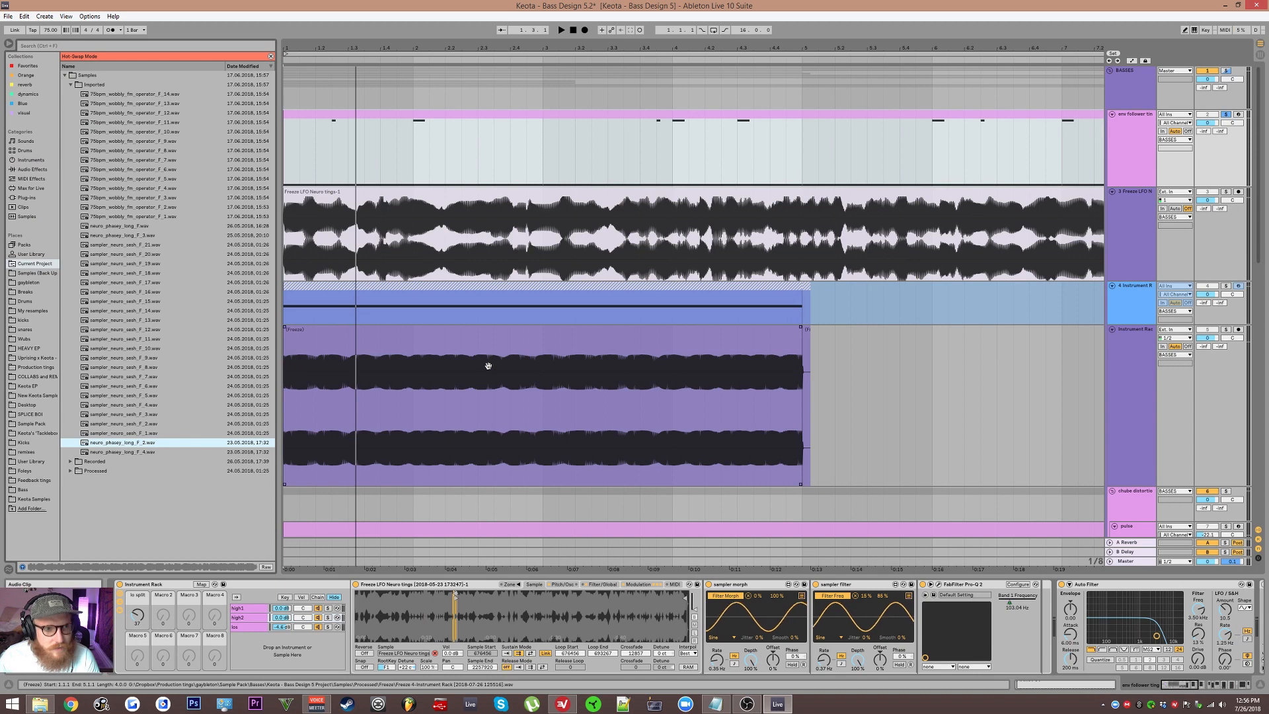
key(ctrl+f)
text(wa)
text(v)
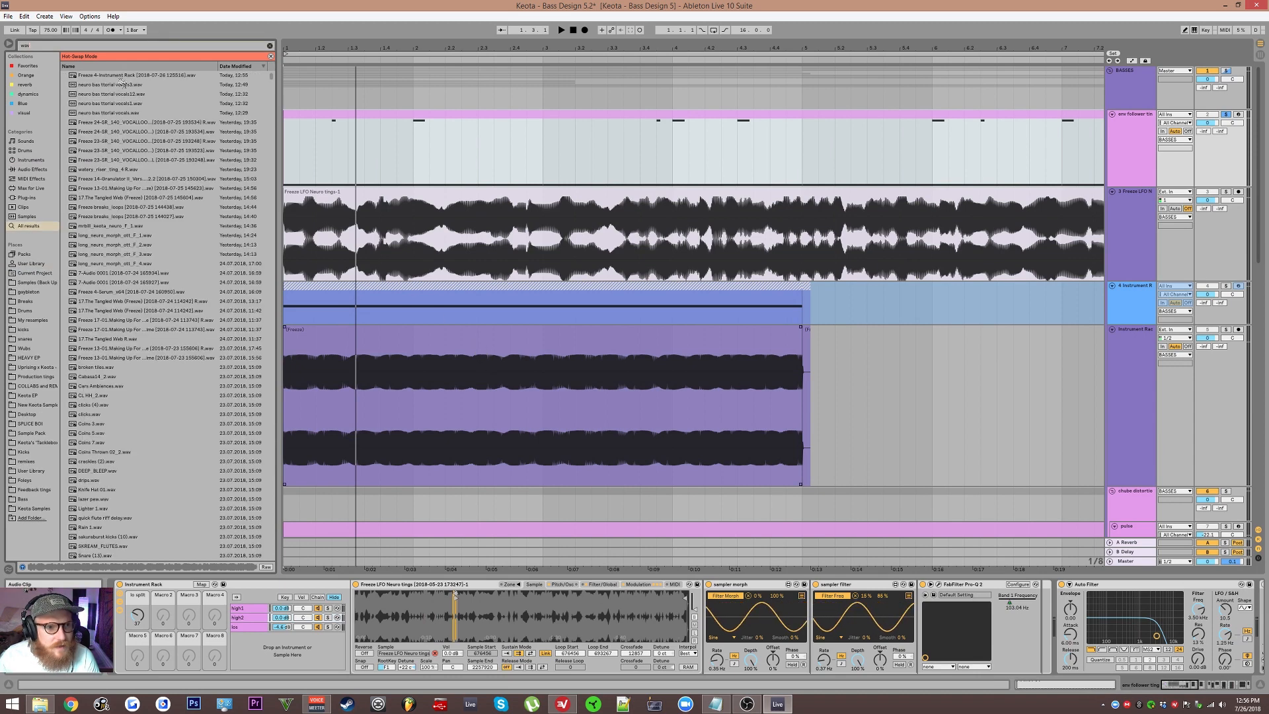
double_click(123, 77)
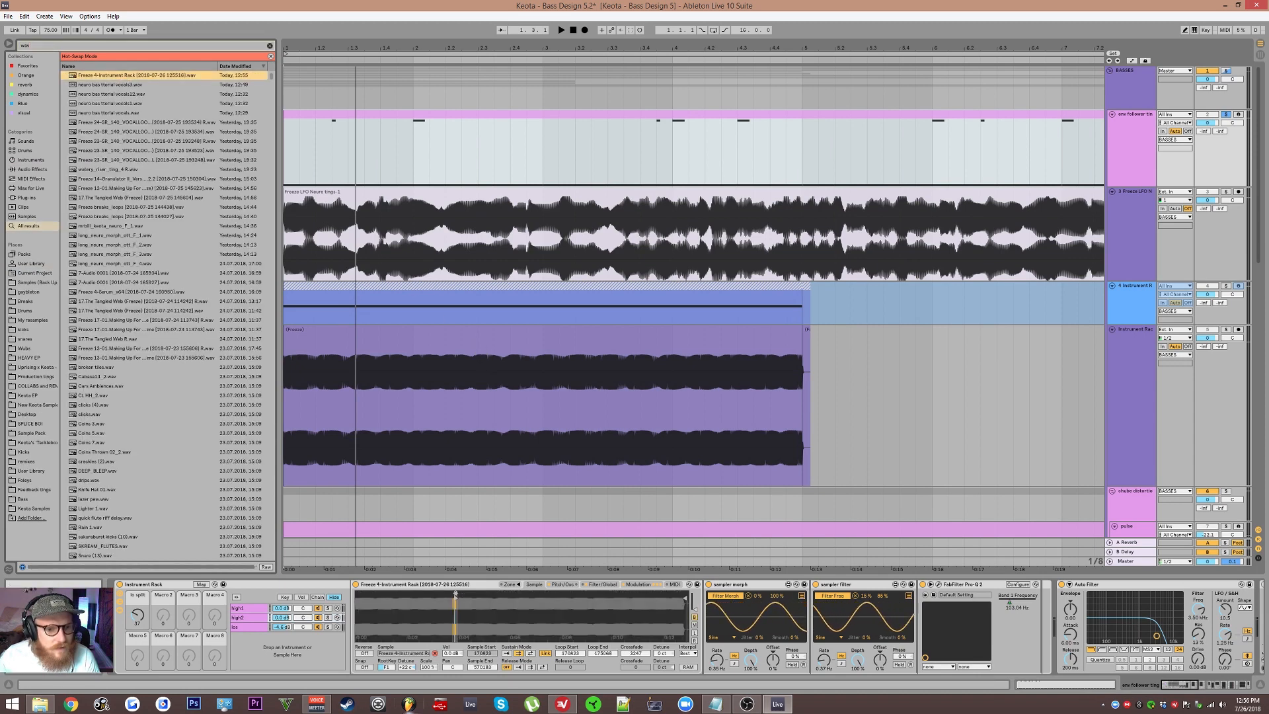
Step: Load the frozen 'Freeze 4-Instrument Rack' wav into the high1 chain's Simpler as well
click(249, 608)
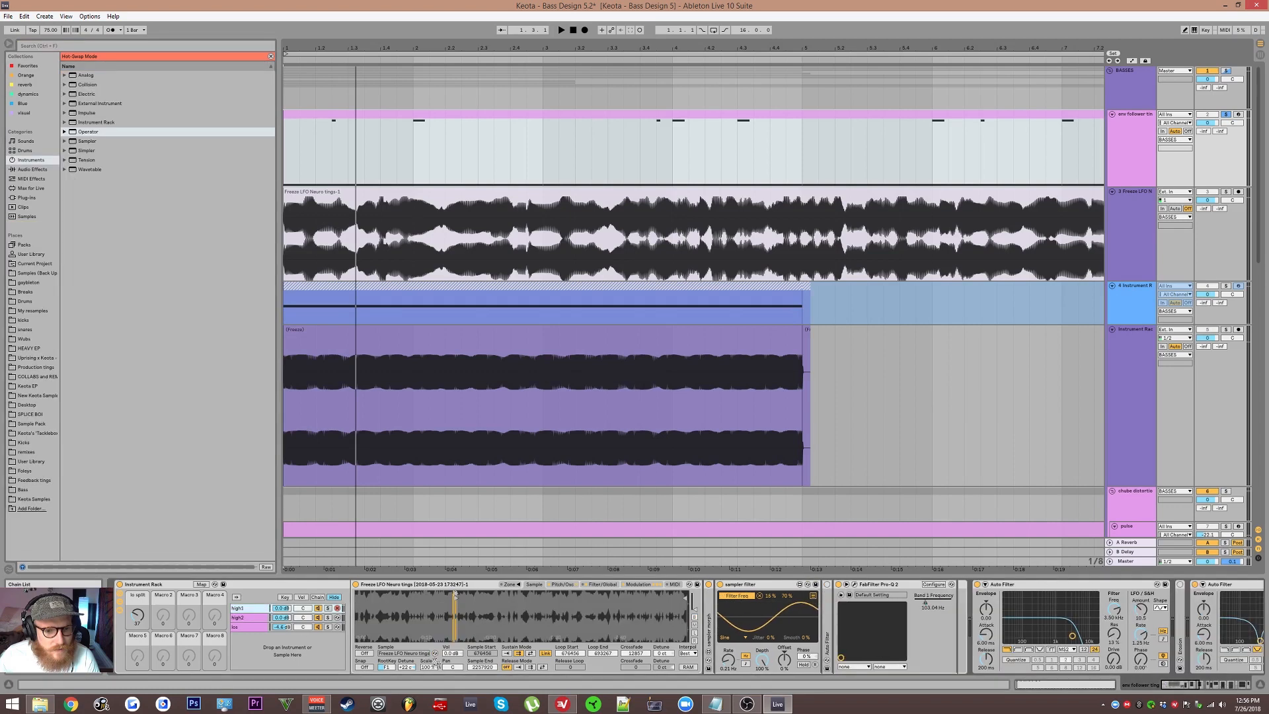
click(435, 654)
key(ctrl+f)
text(wa)
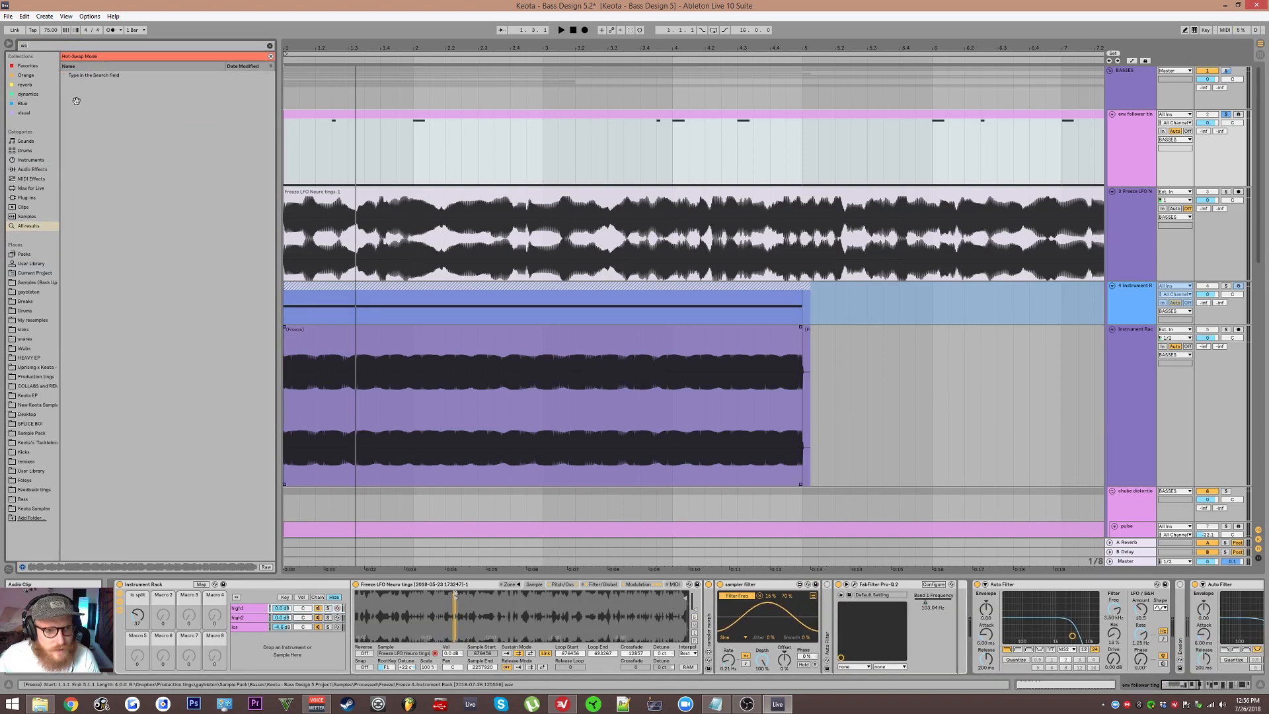
text(v)
double_click(96, 77)
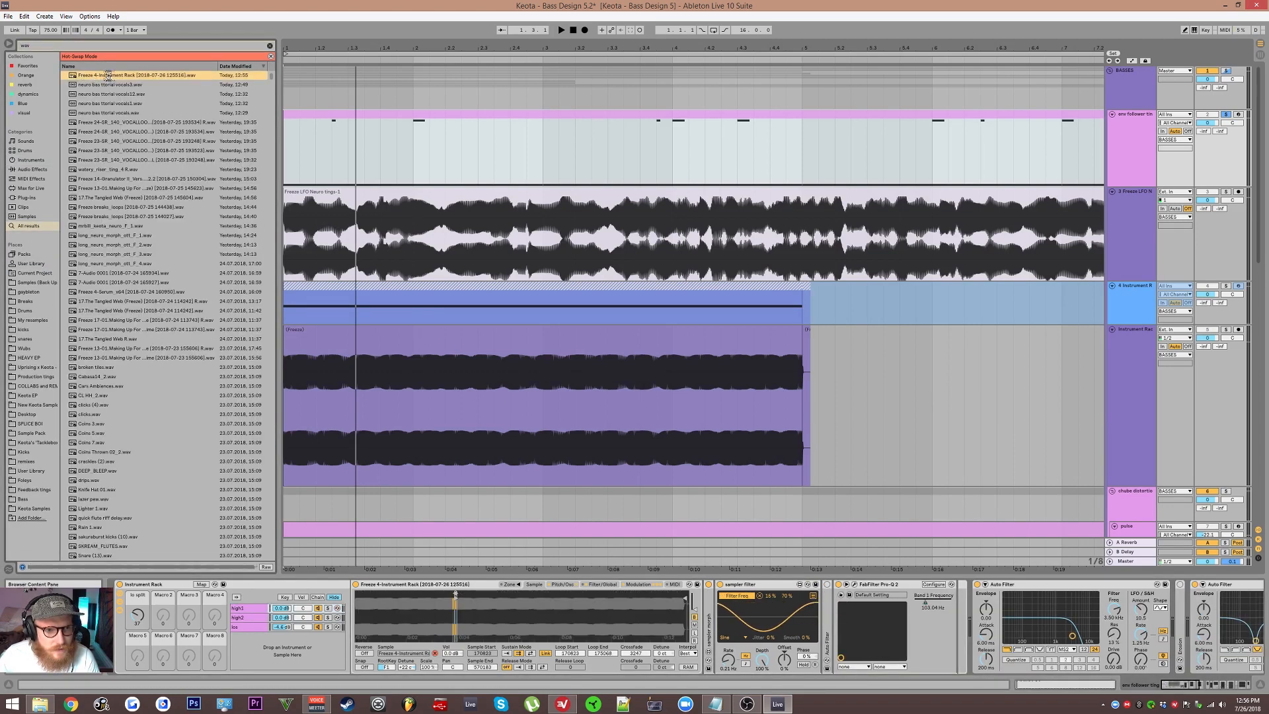
Step: Inspect the MRecorder plugin on the 16 Audio track
scroll(770, 326, down, 5)
scroll(770, 326, down, 5)
click(1130, 492)
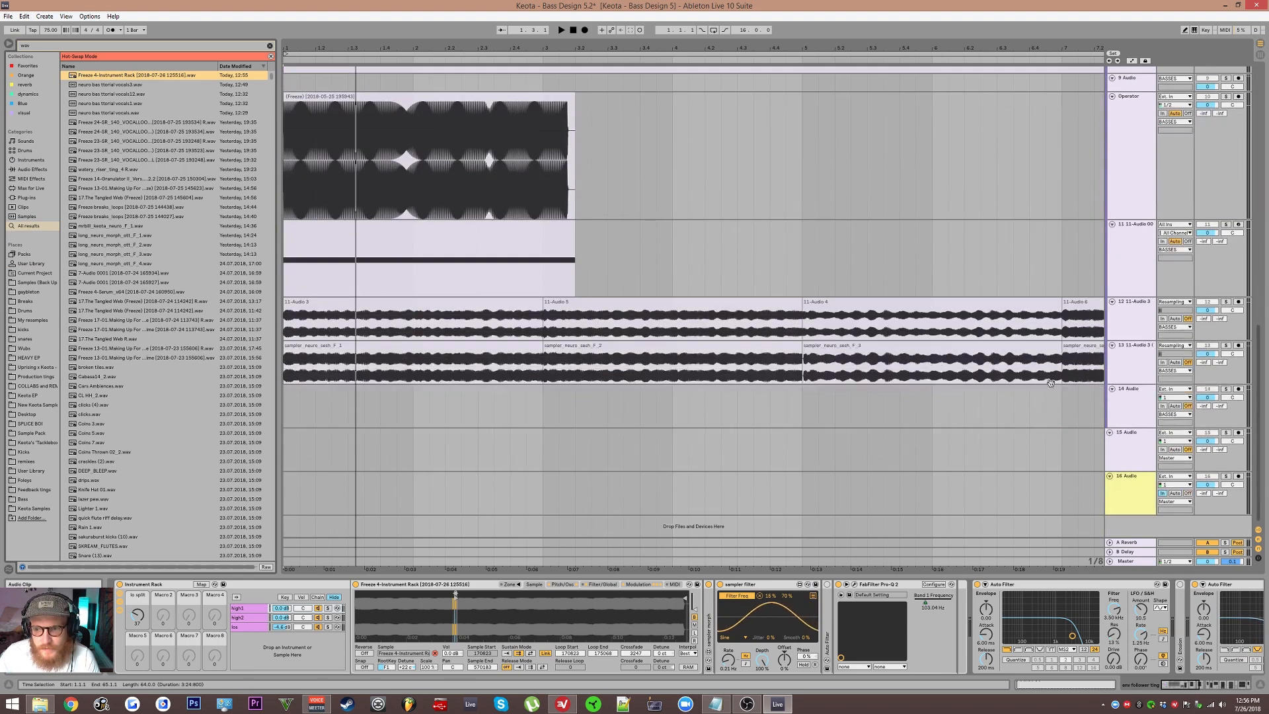
click(523, 584)
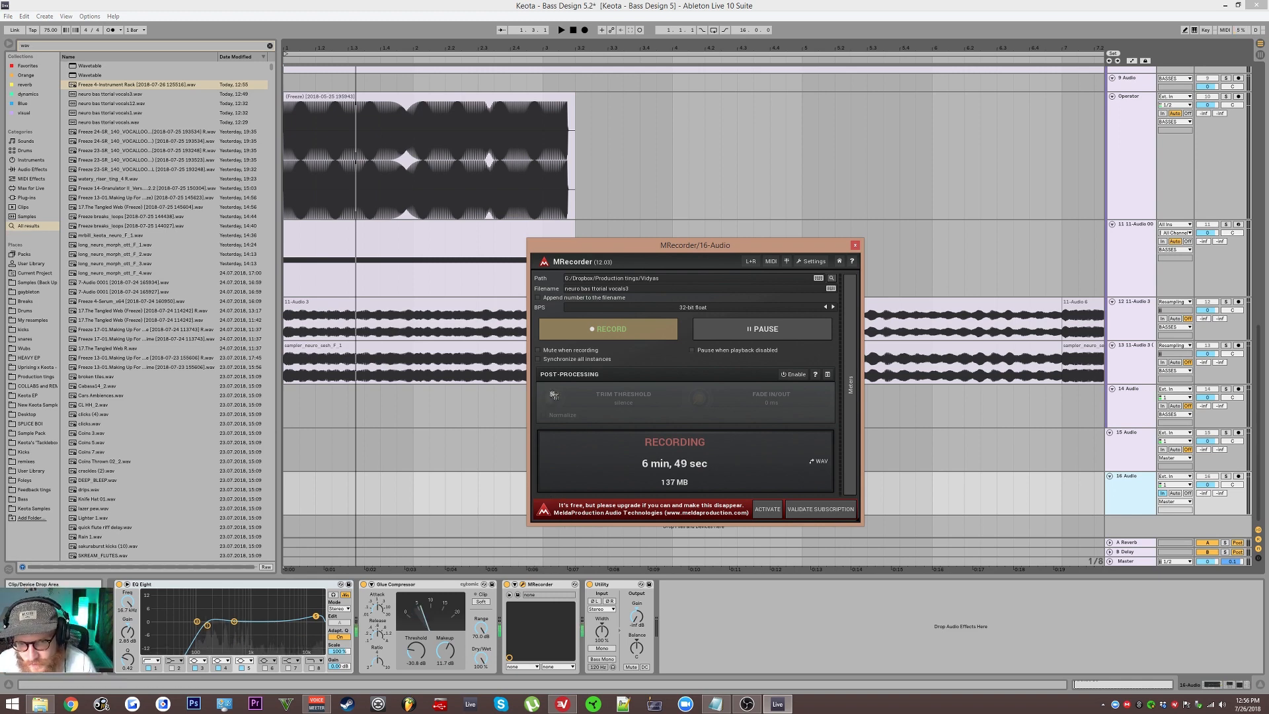
key(ctrl+alt+p)
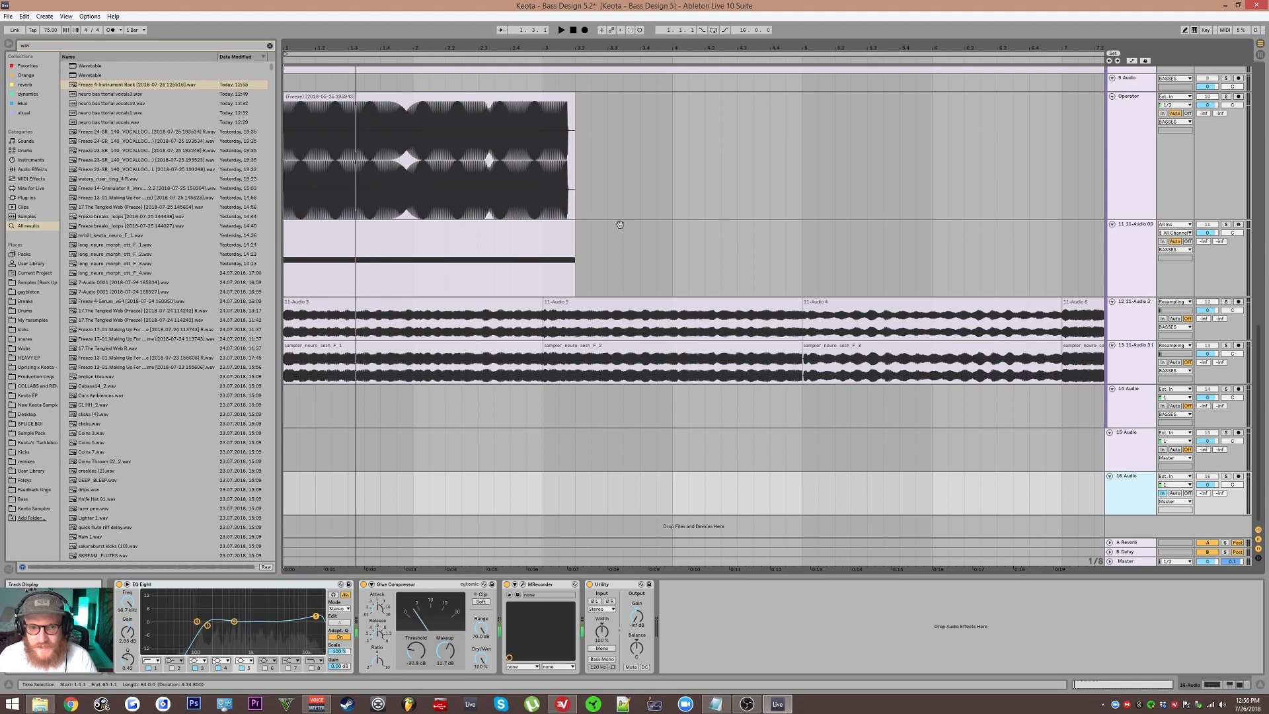
Step: Zoom into the env follower ting clip and audition it, then zoom the Simpler's waveform
scroll(620, 225, up, 10)
key(space)
key(space)
key(plus)
key(plus)
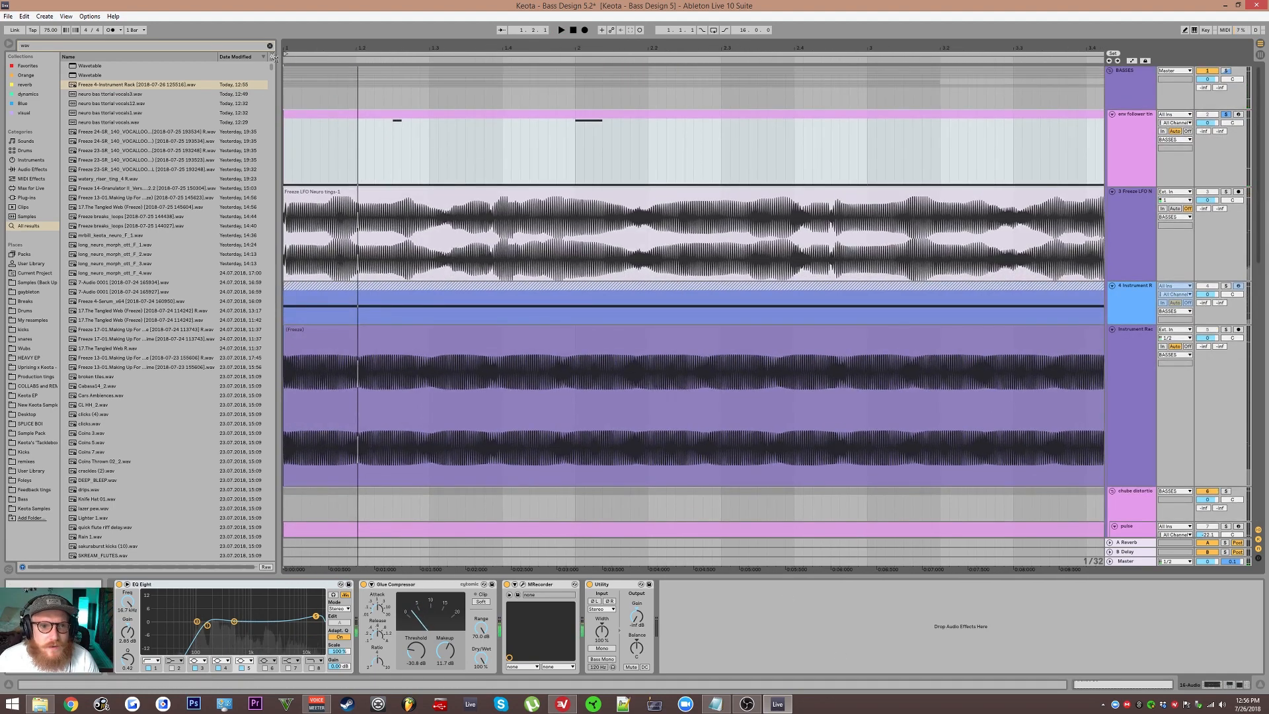
click(328, 131)
key(space)
key(space)
mouse_move(451, 614)
mouse_down()
mouse_move(468, 619)
mouse_move(452, 625)
mouse_move(452, 601)
mouse_up()
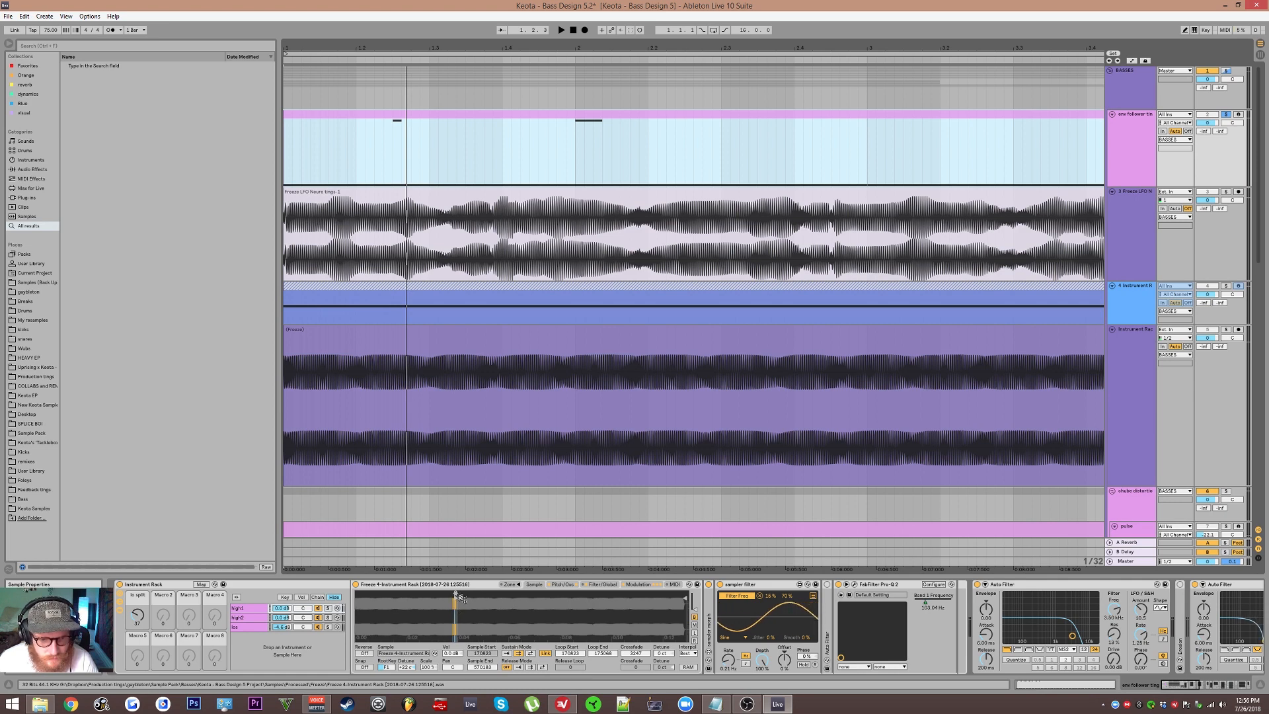
click(457, 594)
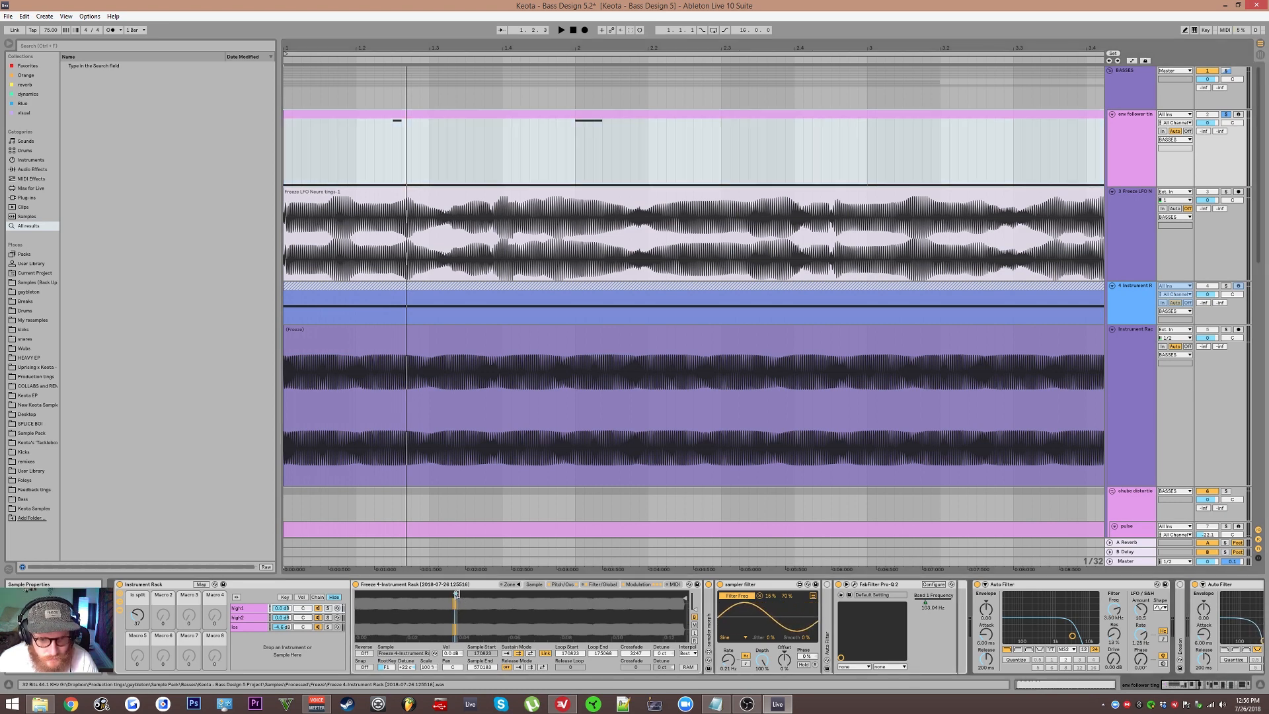
drag(455, 594, 498, 596)
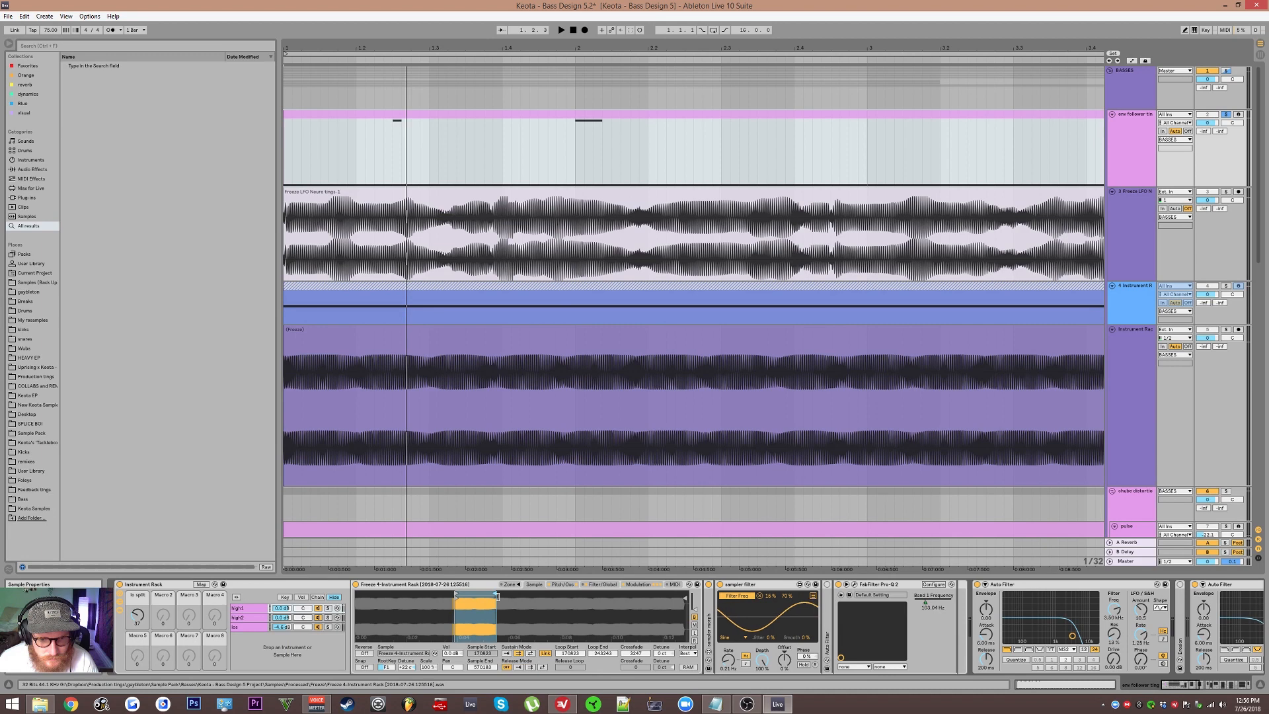
key(ctrl+z)
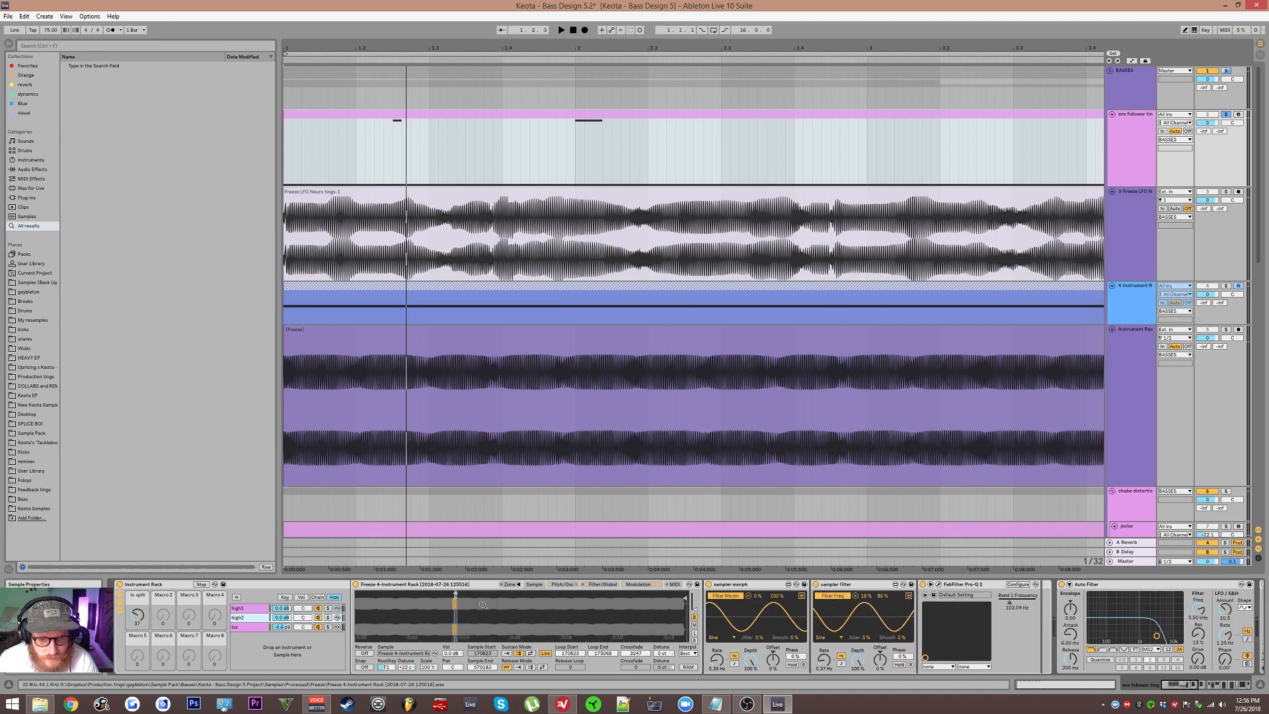
Step: Shorten the high1 chain's Simpler sample to a slice near its start and raise its crossfade
drag(455, 594, 512, 594)
drag(637, 653, 637, 631)
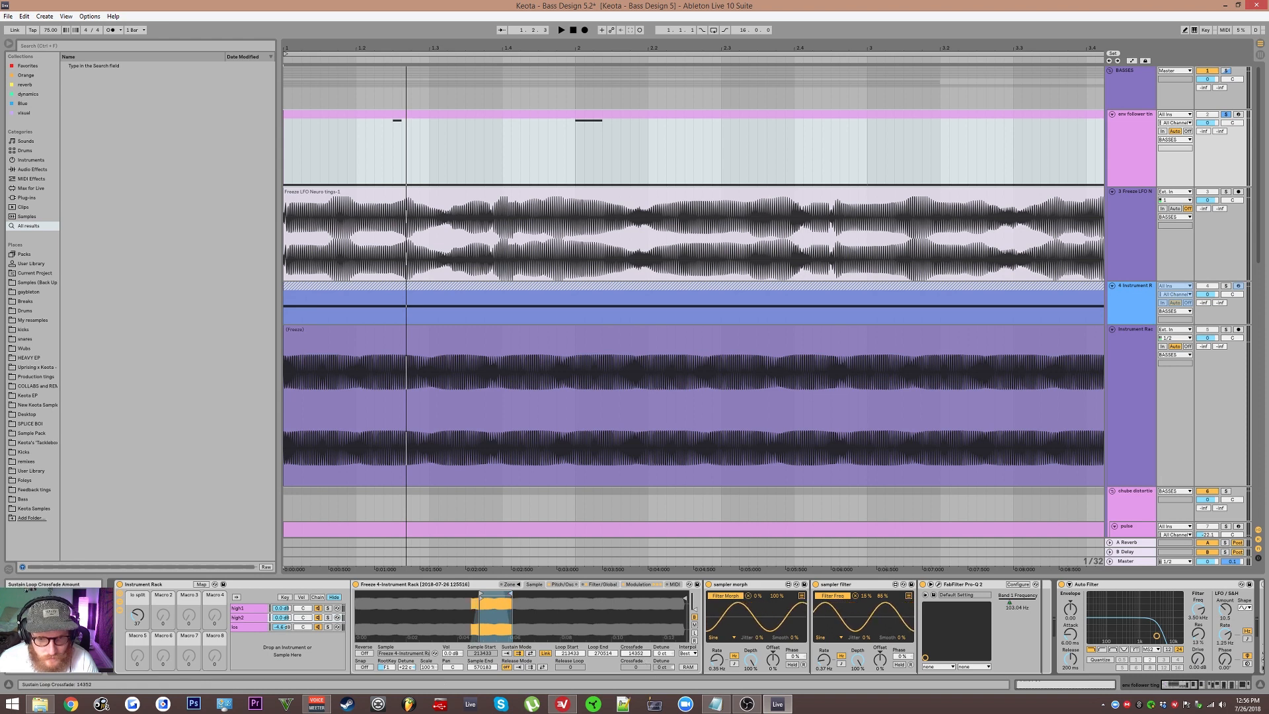
Step: Select the low chain and trim its Simpler sample to a similar short slice near the start
click(250, 626)
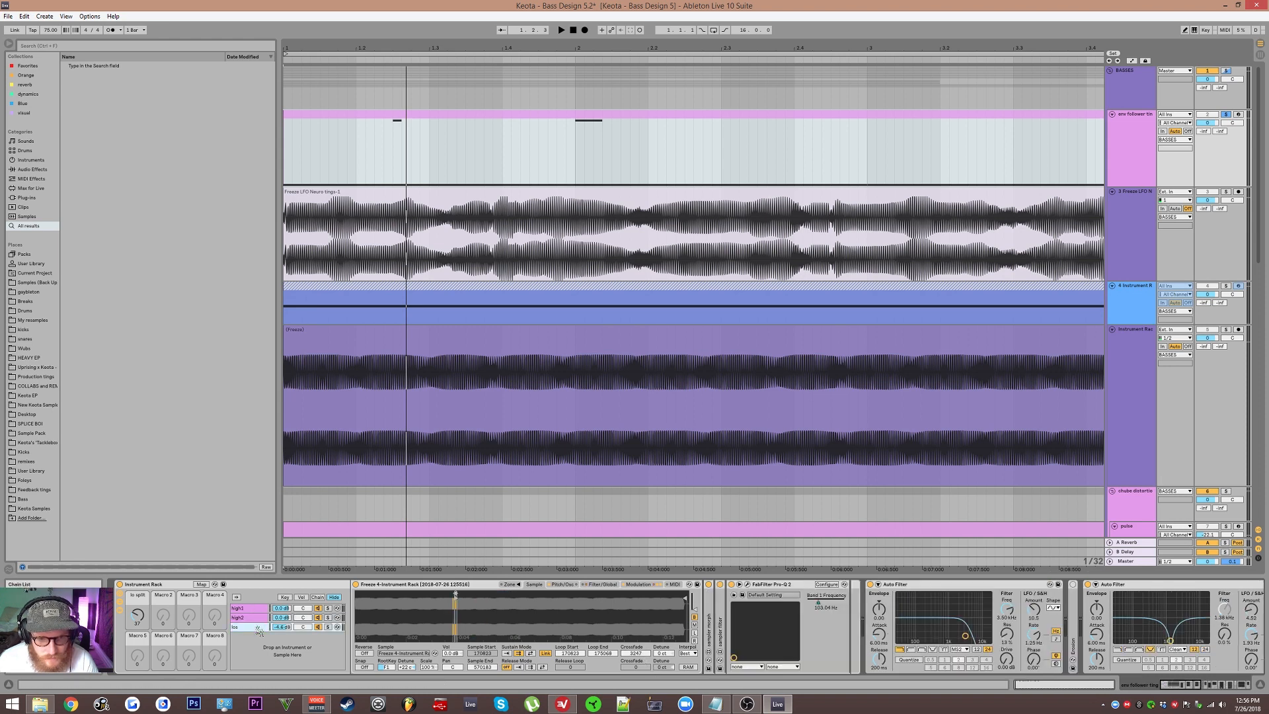
mouse_move(456, 593)
mouse_down()
mouse_move(540, 594)
mouse_move(492, 594)
mouse_up()
click(329, 639)
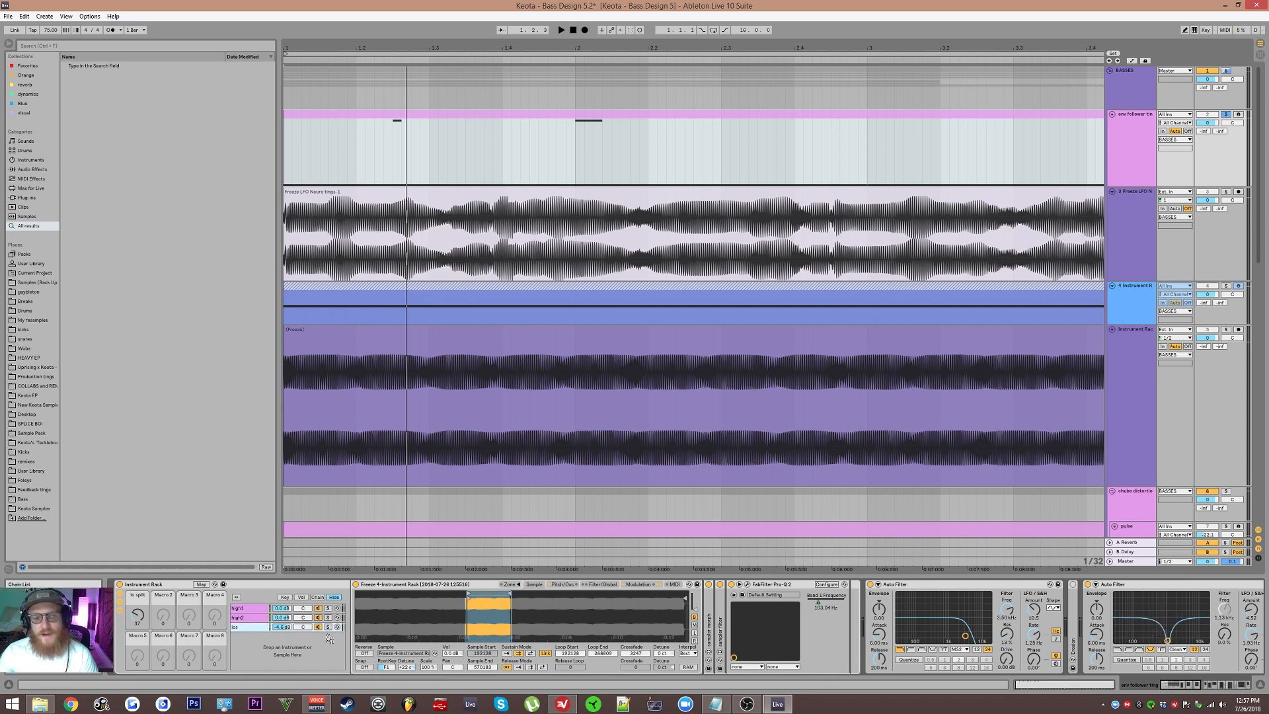
shift+click(252, 612)
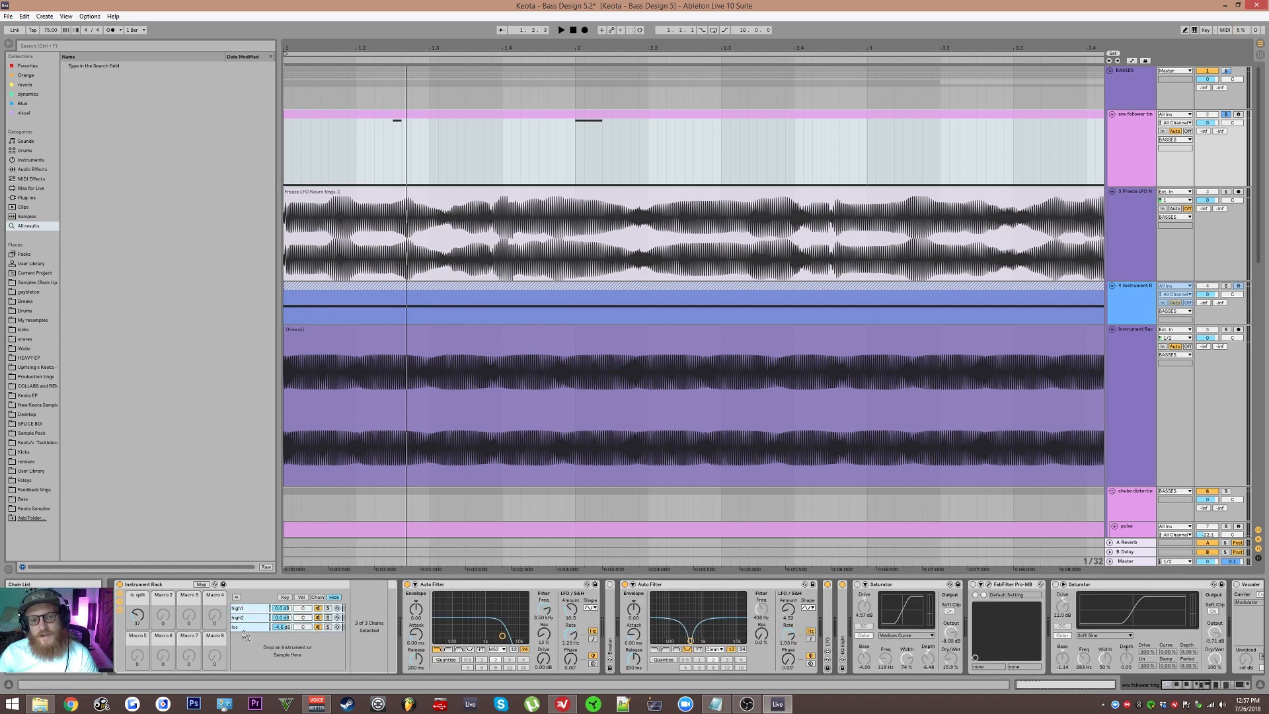
click(249, 628)
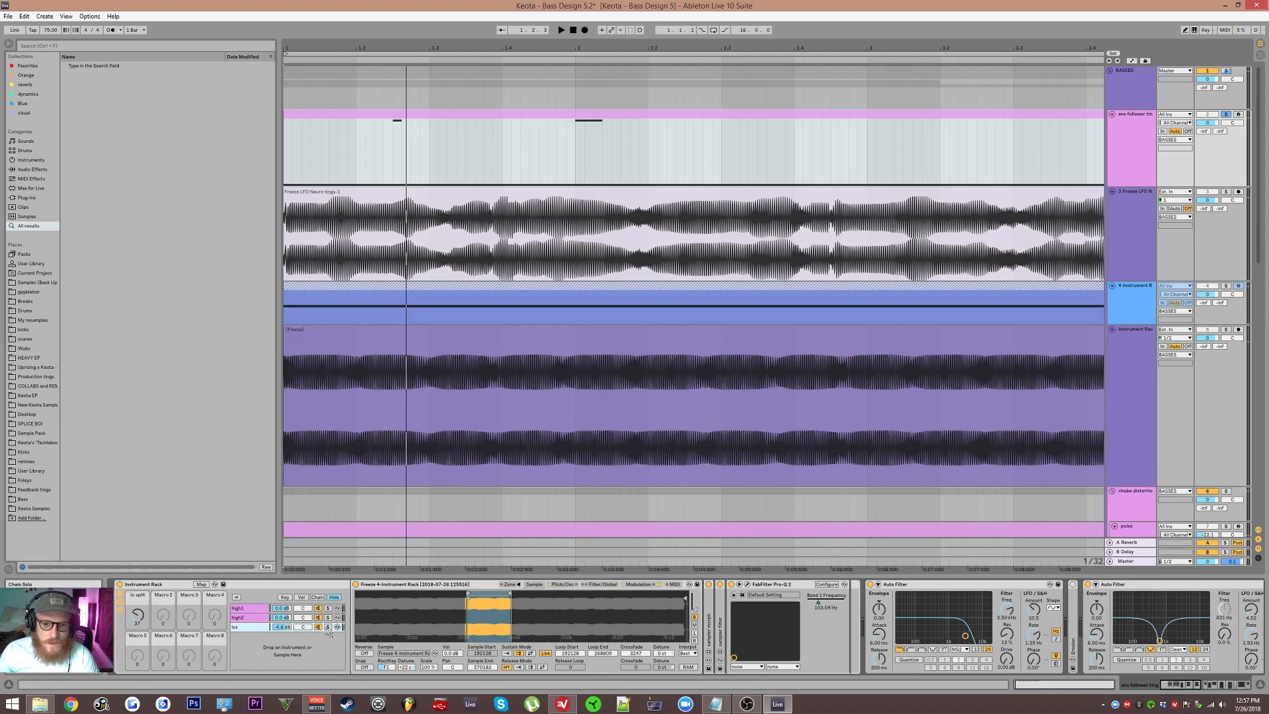
Step: Open the low chain's Pro-Q 2 editor and audition the bass during playback
click(748, 591)
click(749, 590)
click(749, 591)
key(space)
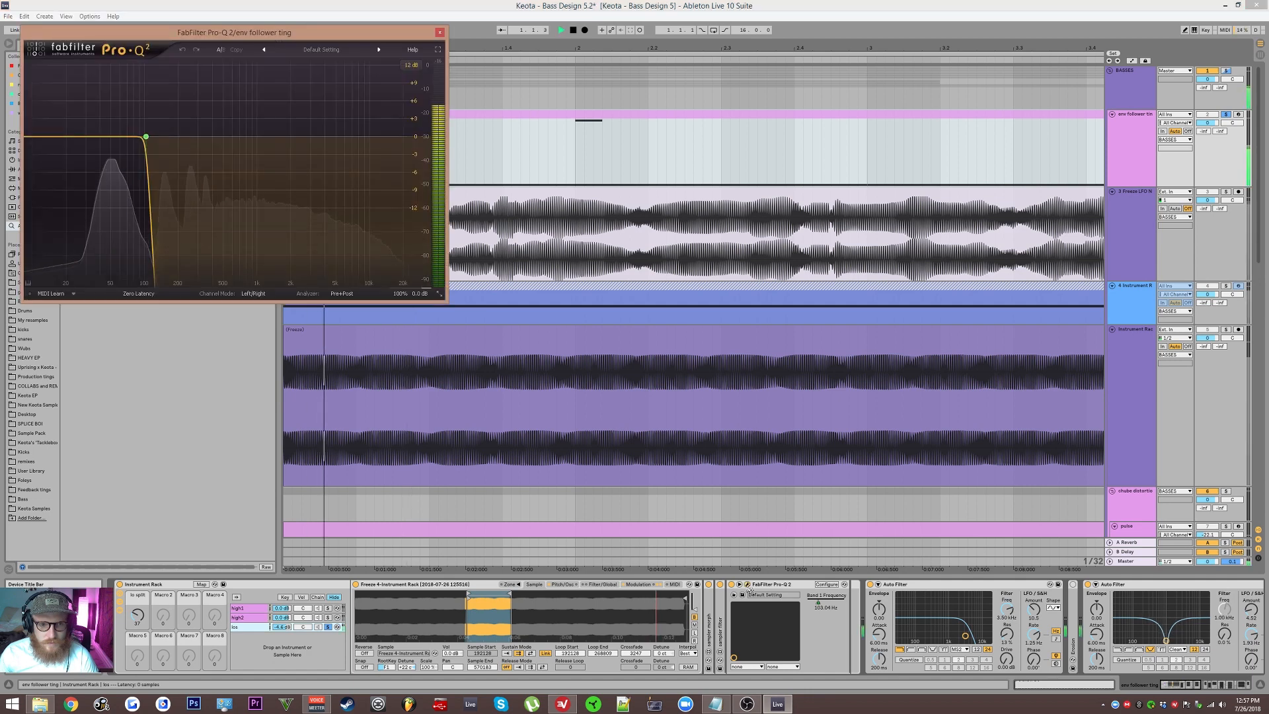
key(space)
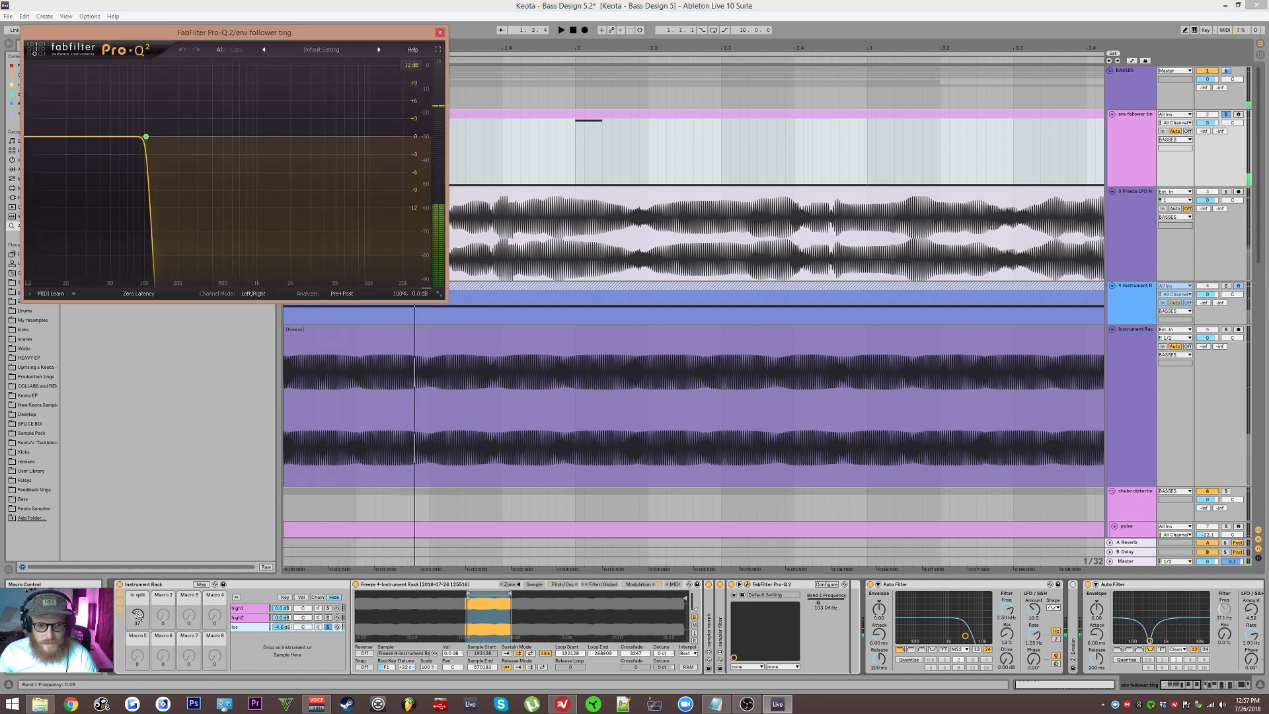
Step: Audition the bass, open the high2 chain's Pro-Q 2 and lower its high-pass cutoff to about 80 Hz, then close it
key(space)
mouse_move(137, 616)
mouse_down()
mouse_move(137, 585)
mouse_move(137, 616)
mouse_up()
key(space)
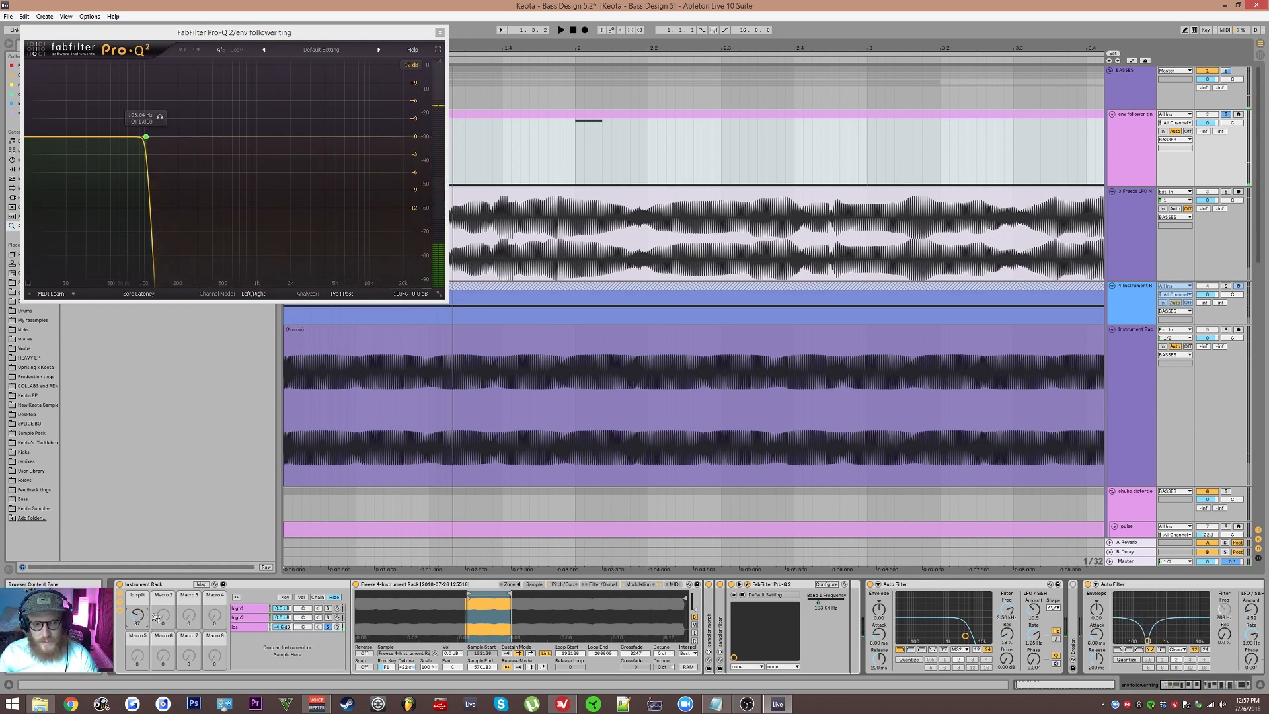
click(263, 619)
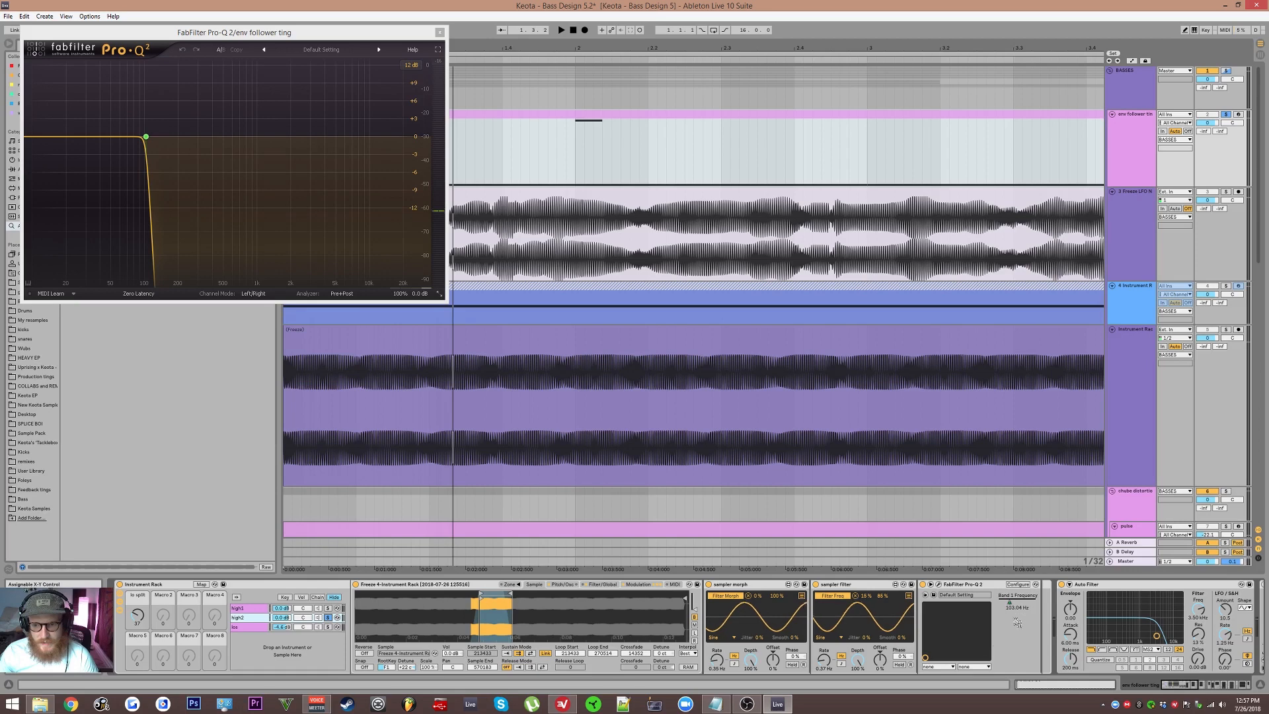
click(939, 585)
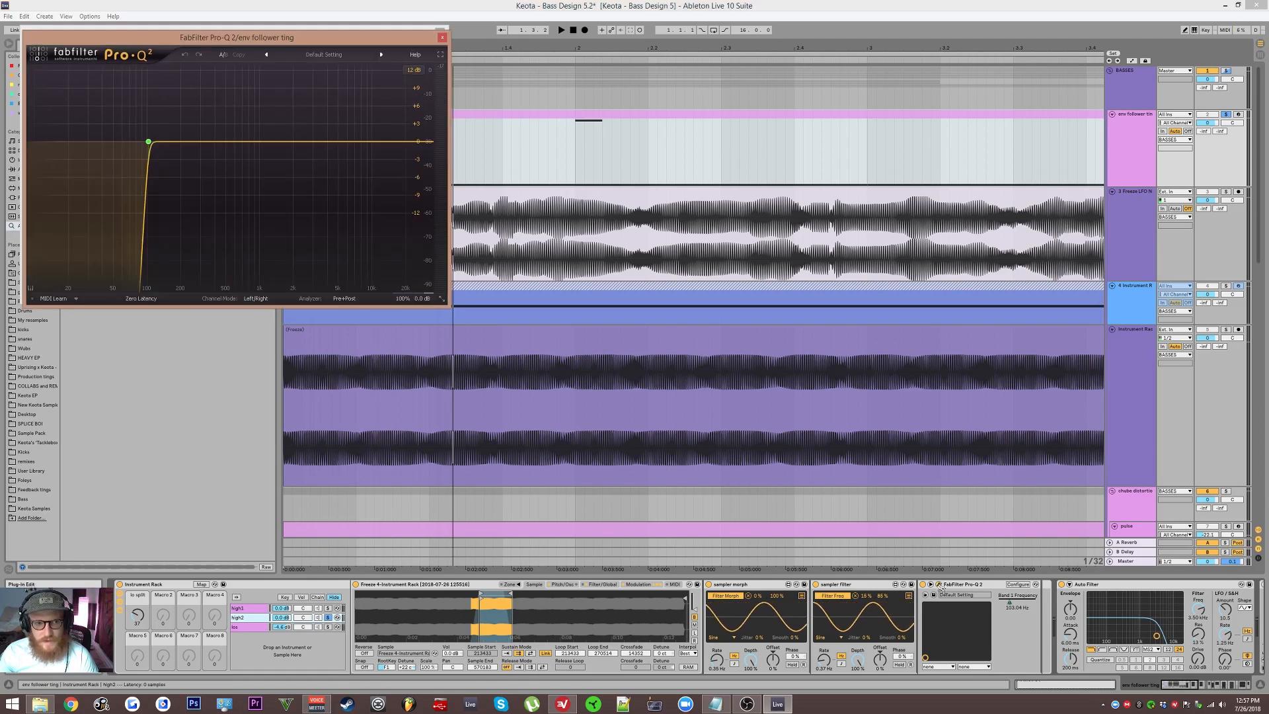
click(137, 613)
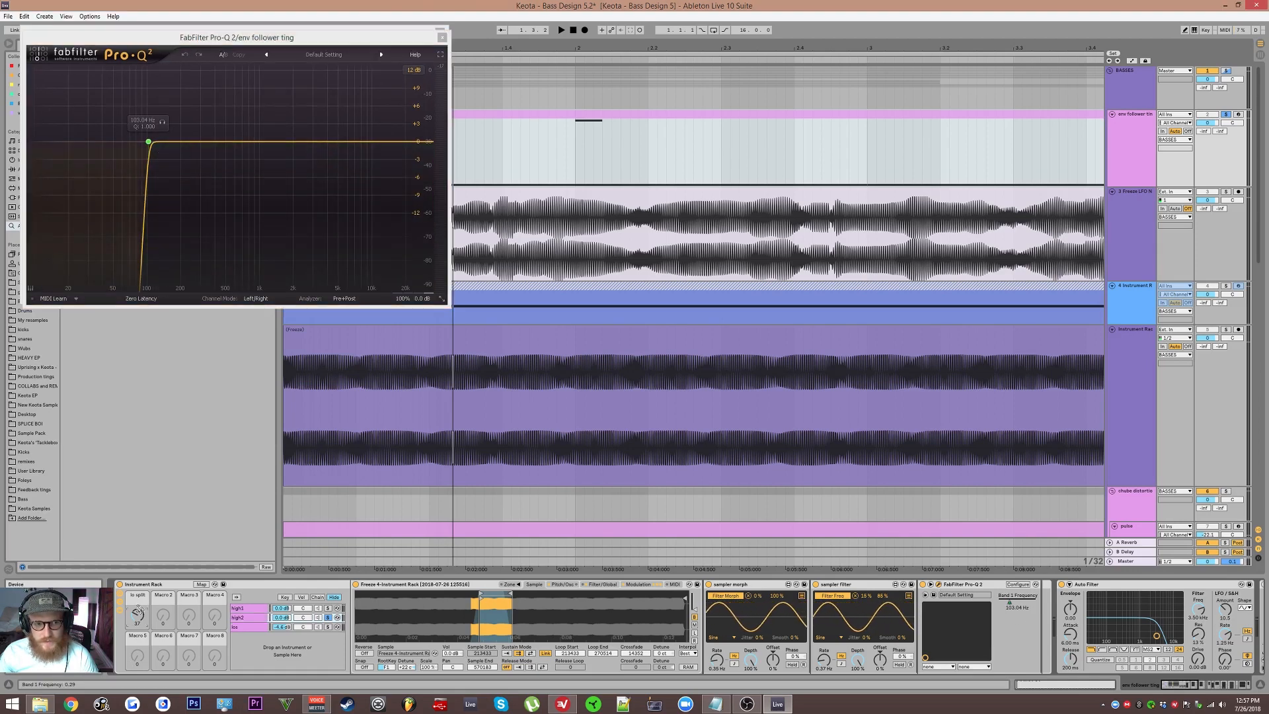
mouse_move(138, 614)
mouse_down()
mouse_move(137, 598)
mouse_move(138, 620)
mouse_up()
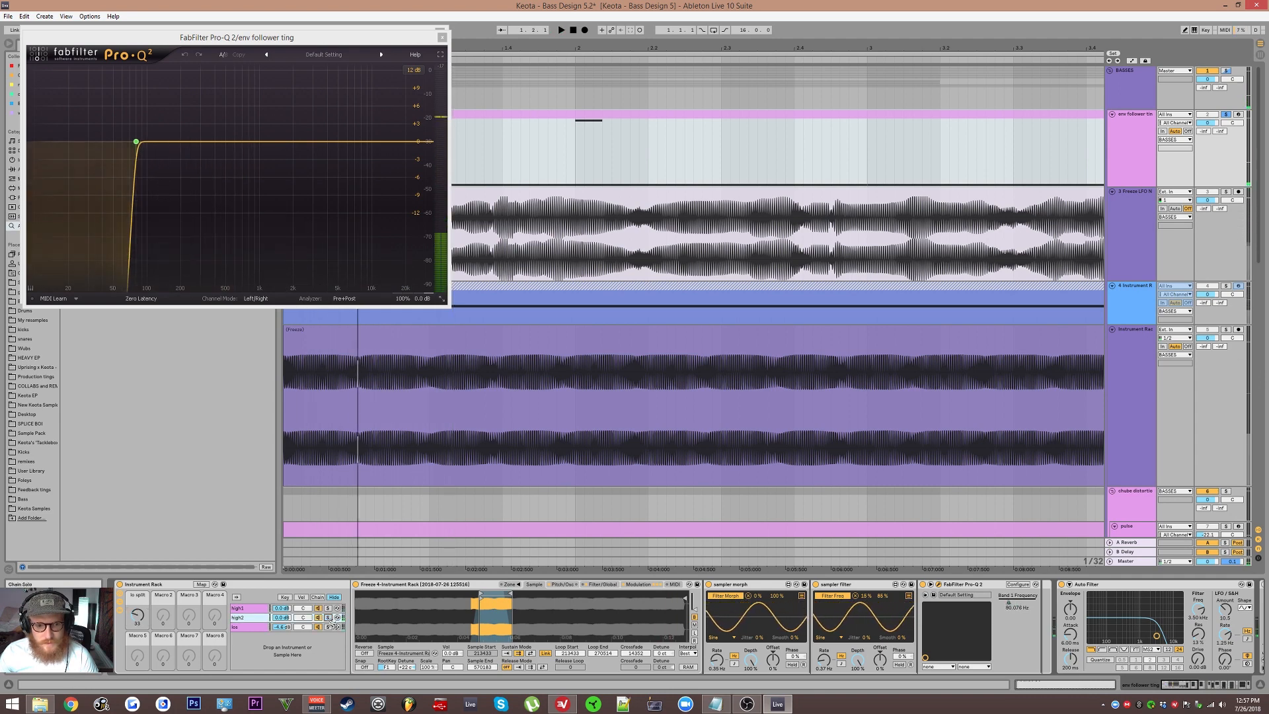
click(442, 38)
click(441, 32)
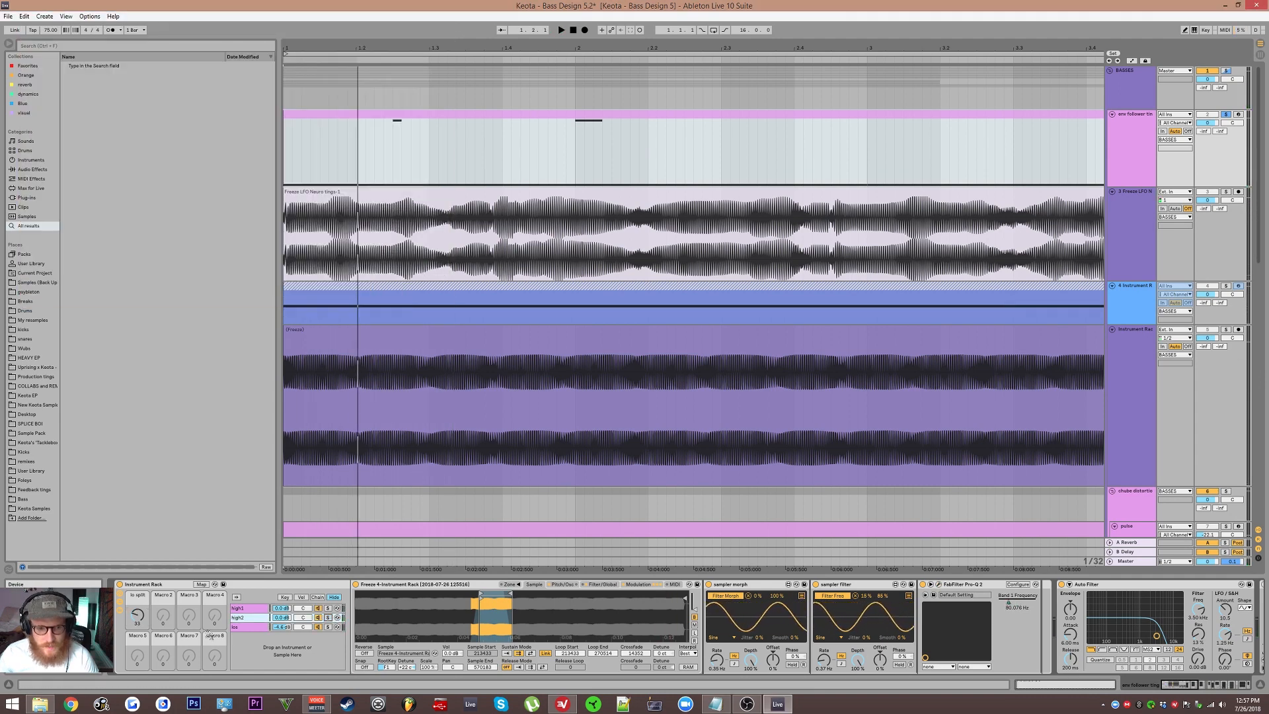
Step: Browse the high1 chain's Simpler envelope, filter and LFO sections and its following devices
click(249, 608)
shift+click(250, 618)
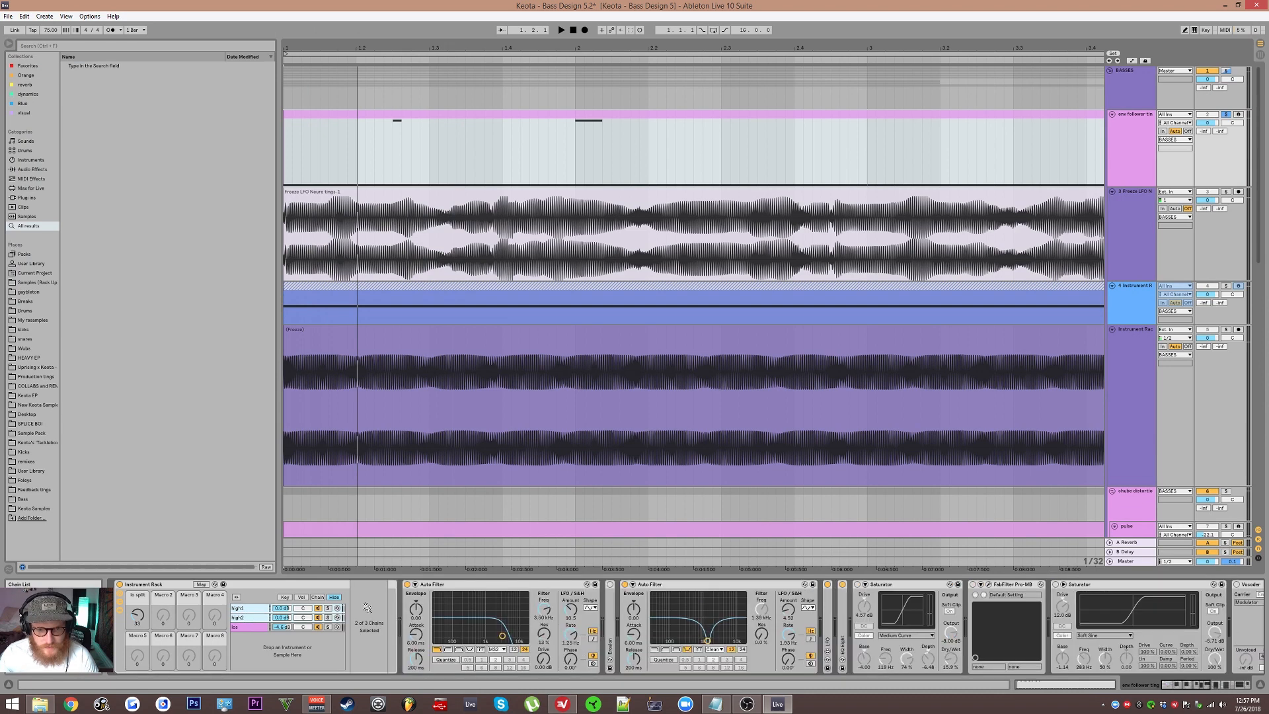
click(250, 608)
click(561, 584)
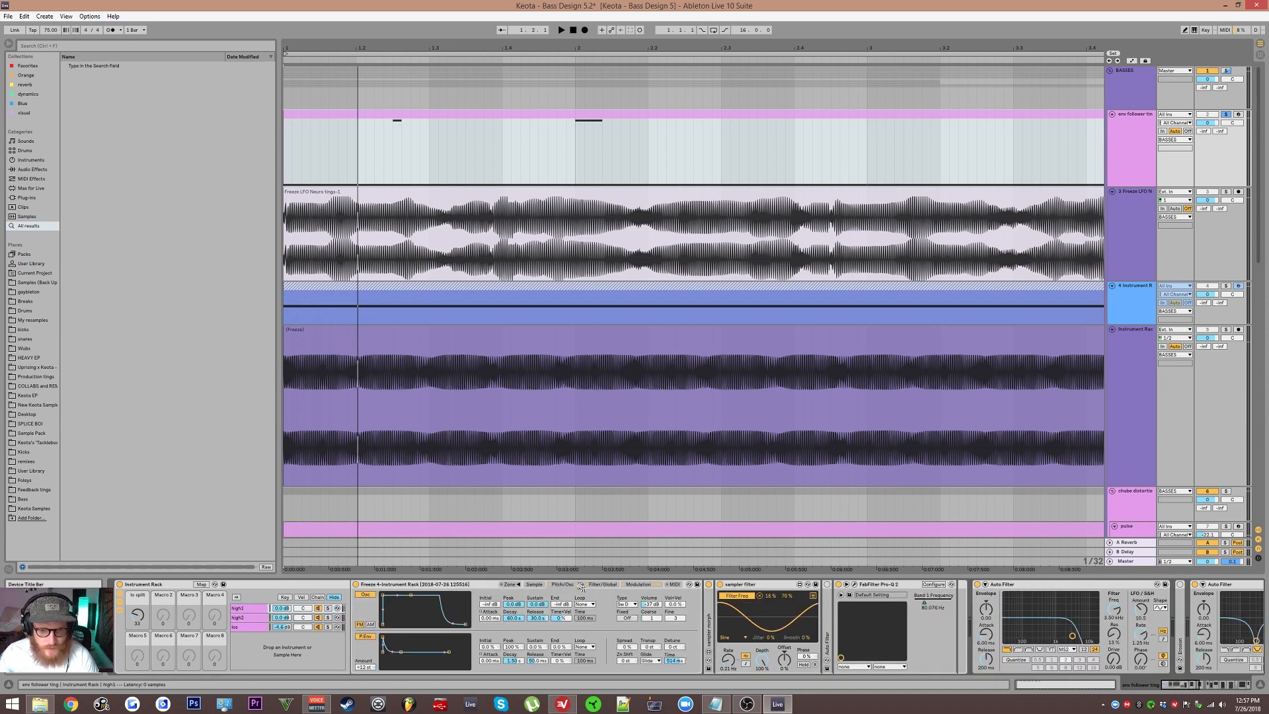
click(582, 585)
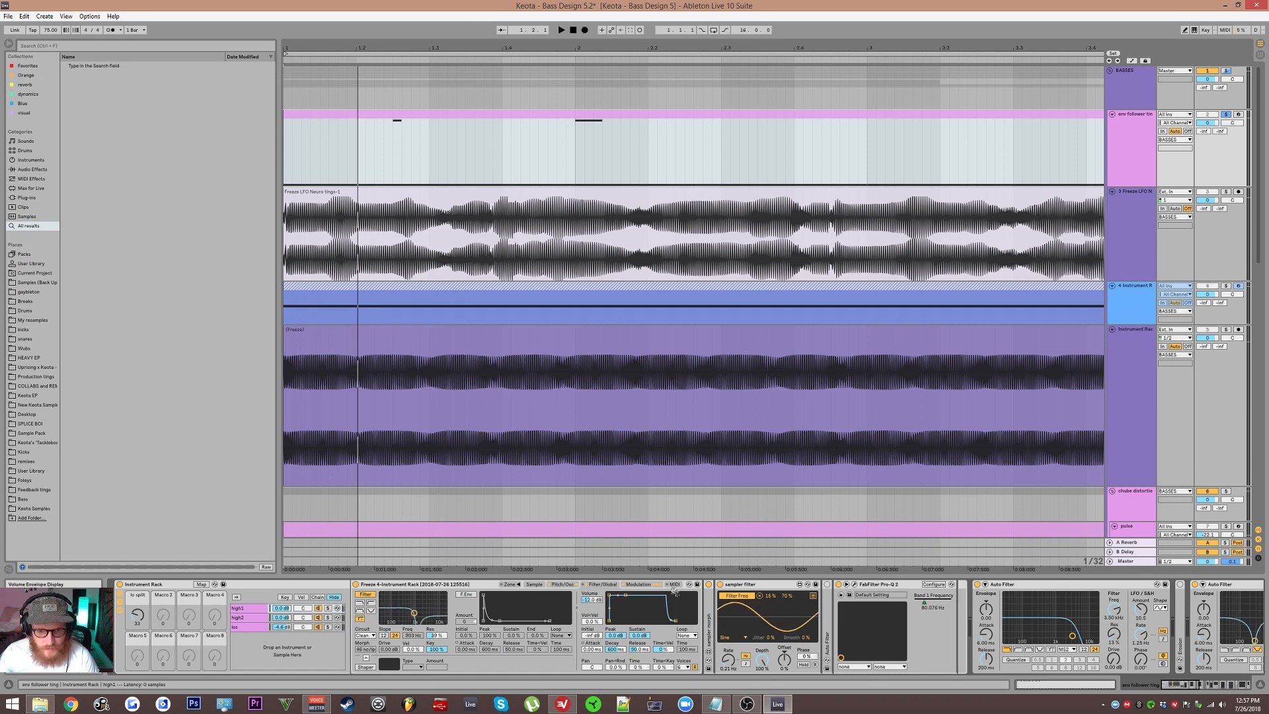
click(647, 585)
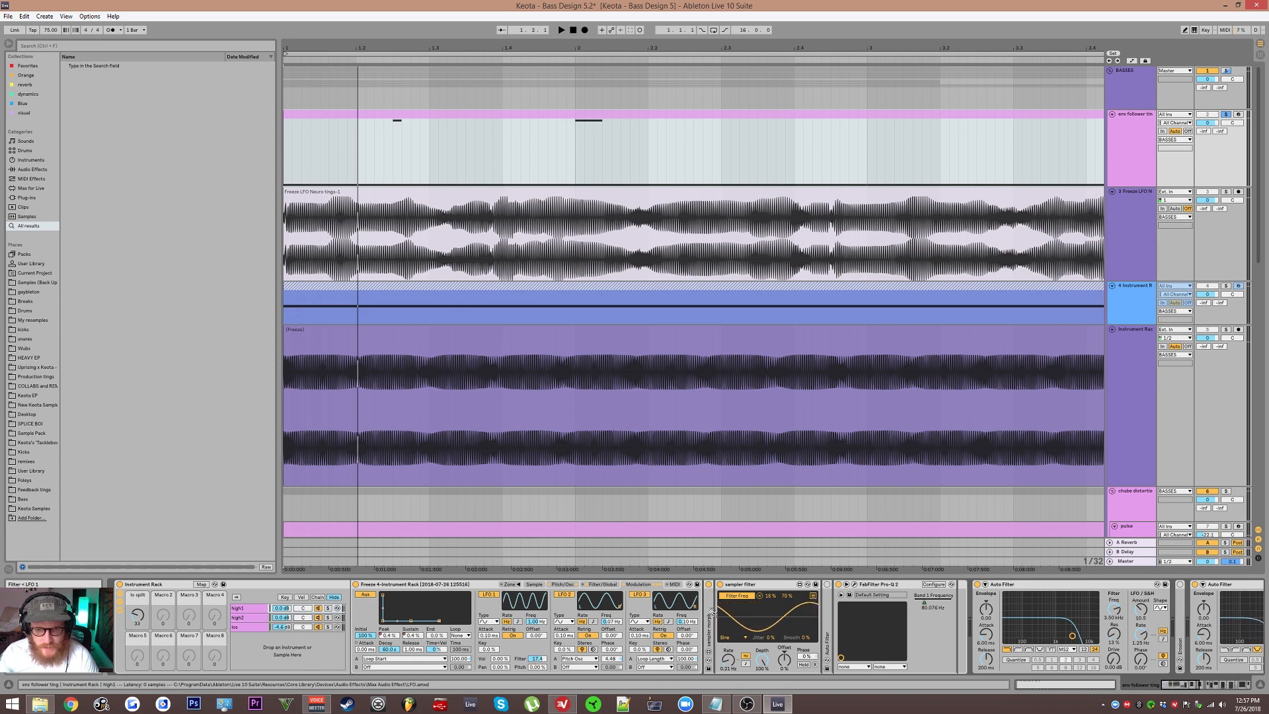
double_click(709, 619)
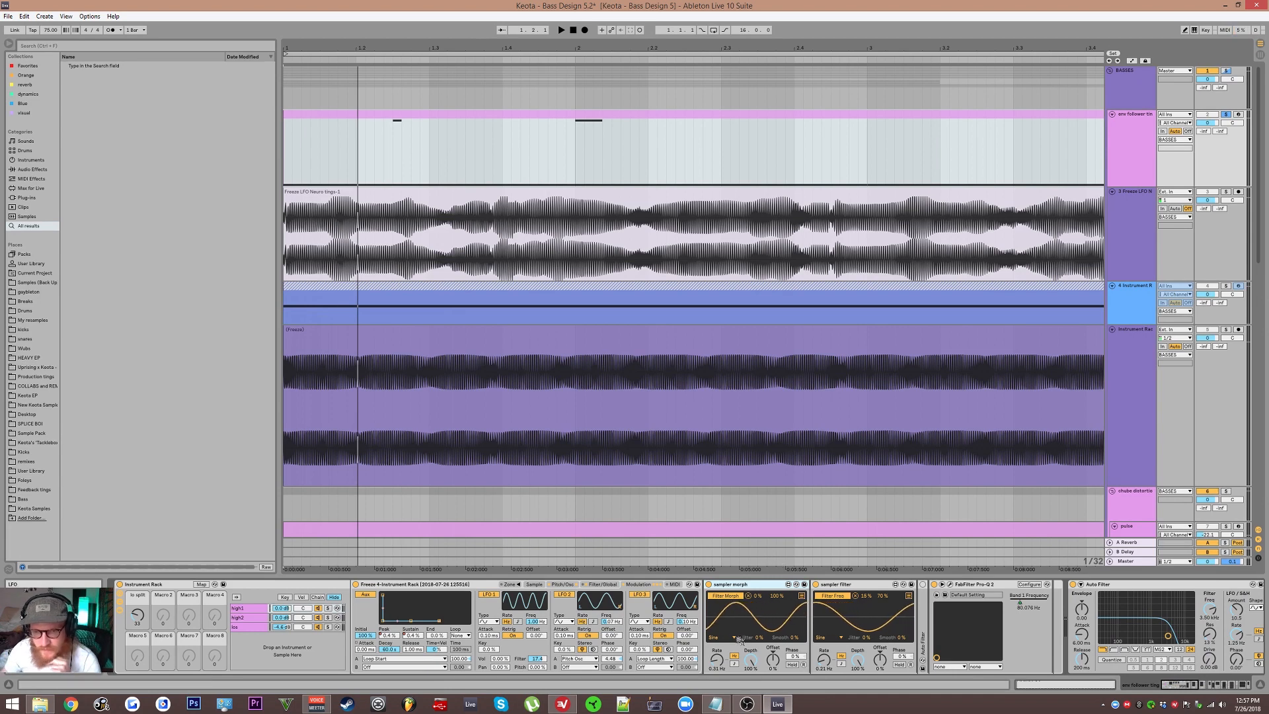
double_click(741, 588)
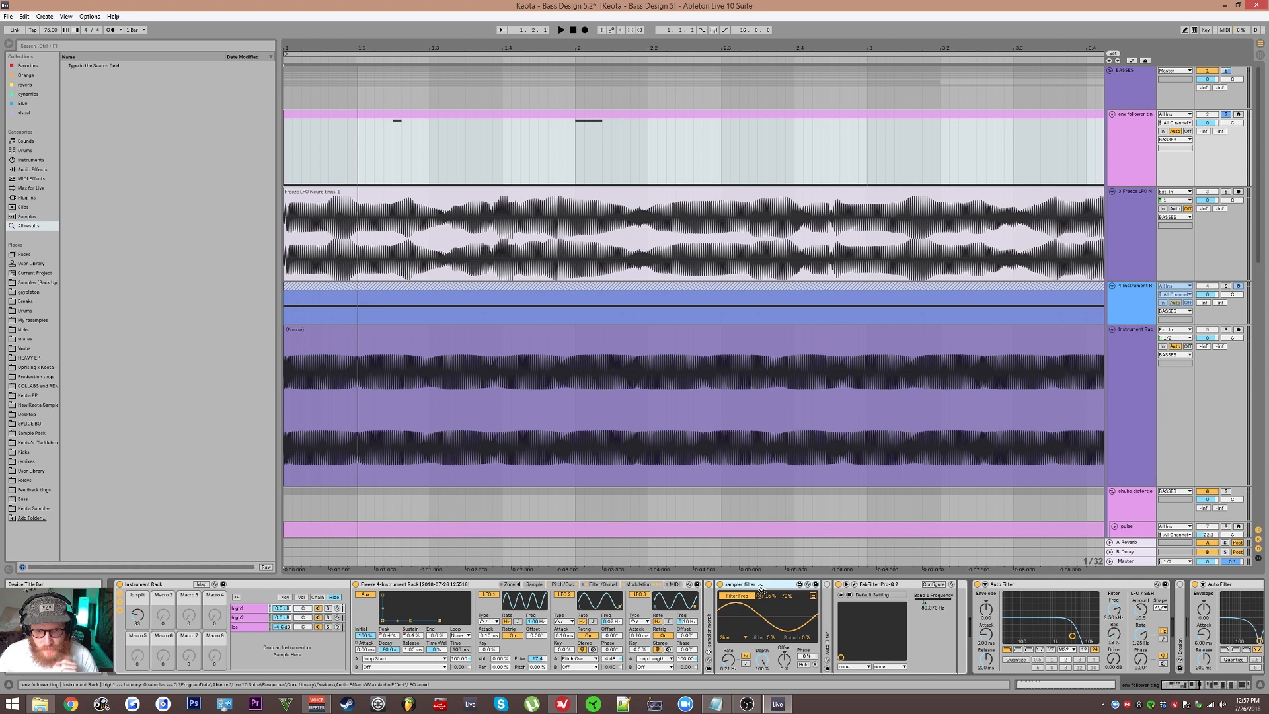
click(561, 585)
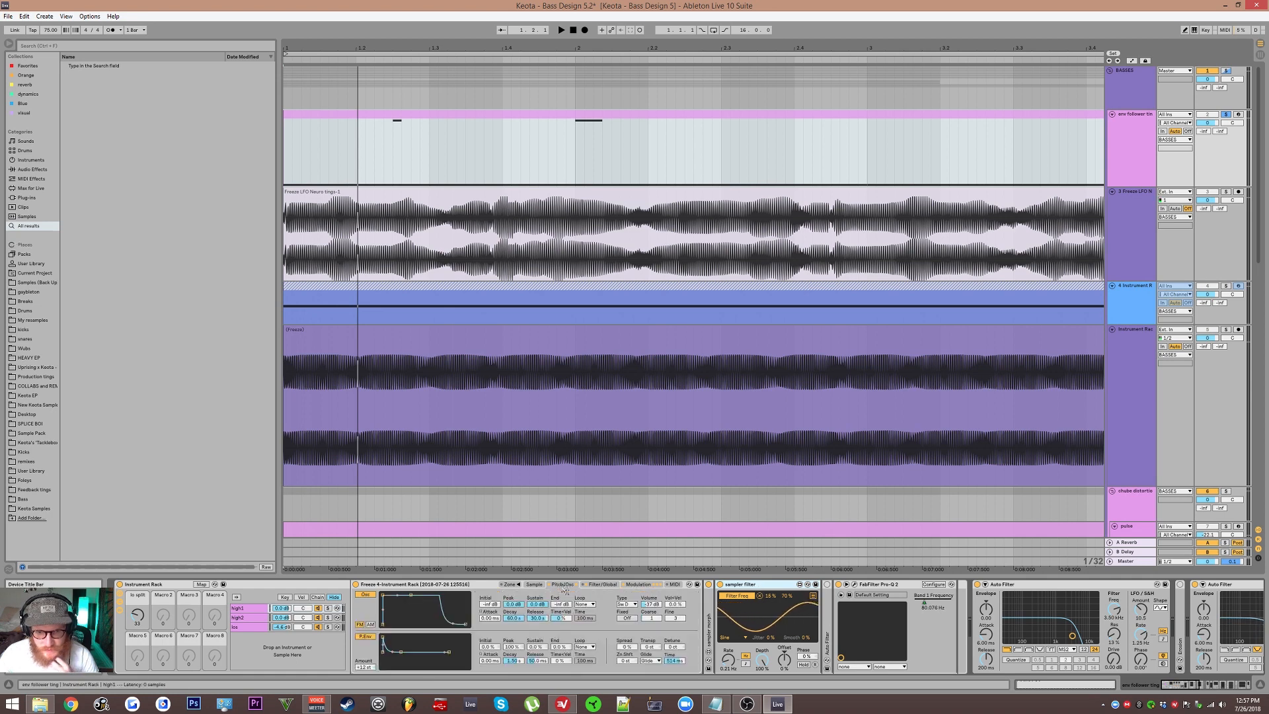
click(598, 584)
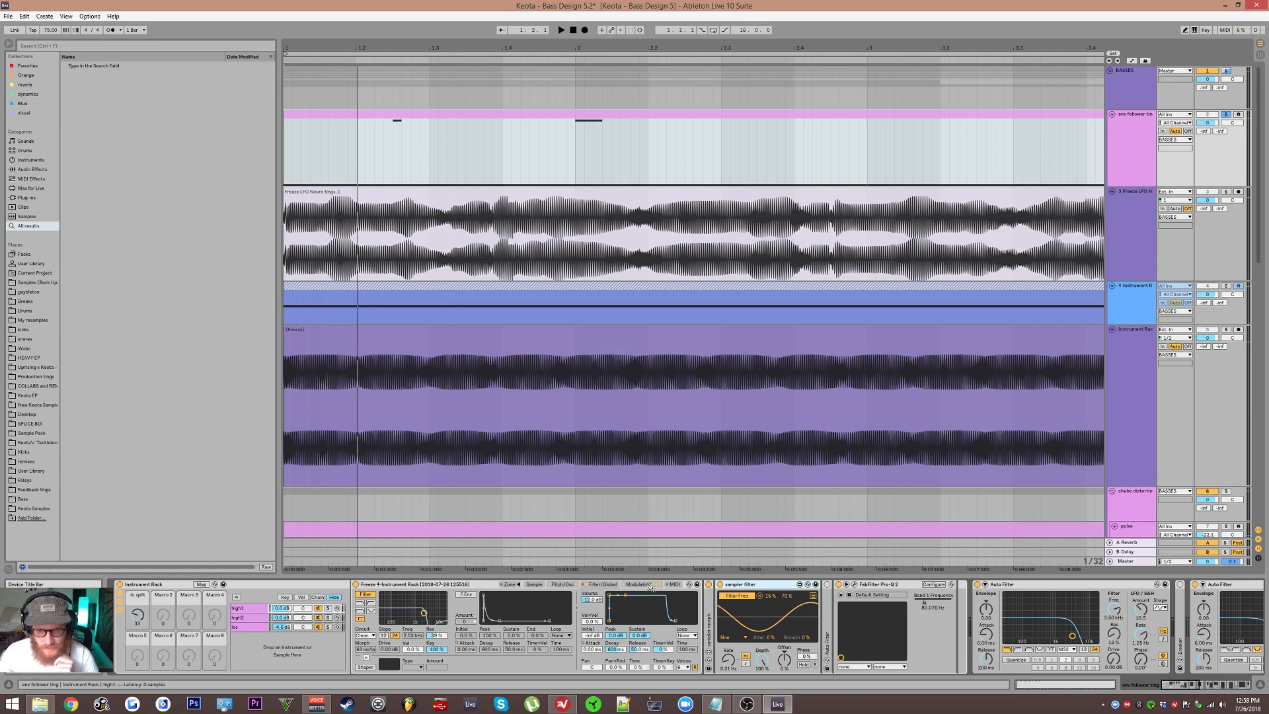
Step: Collapse the sampler morph and sampler filter devices in the high2 and high1 chains
click(259, 619)
click(844, 586)
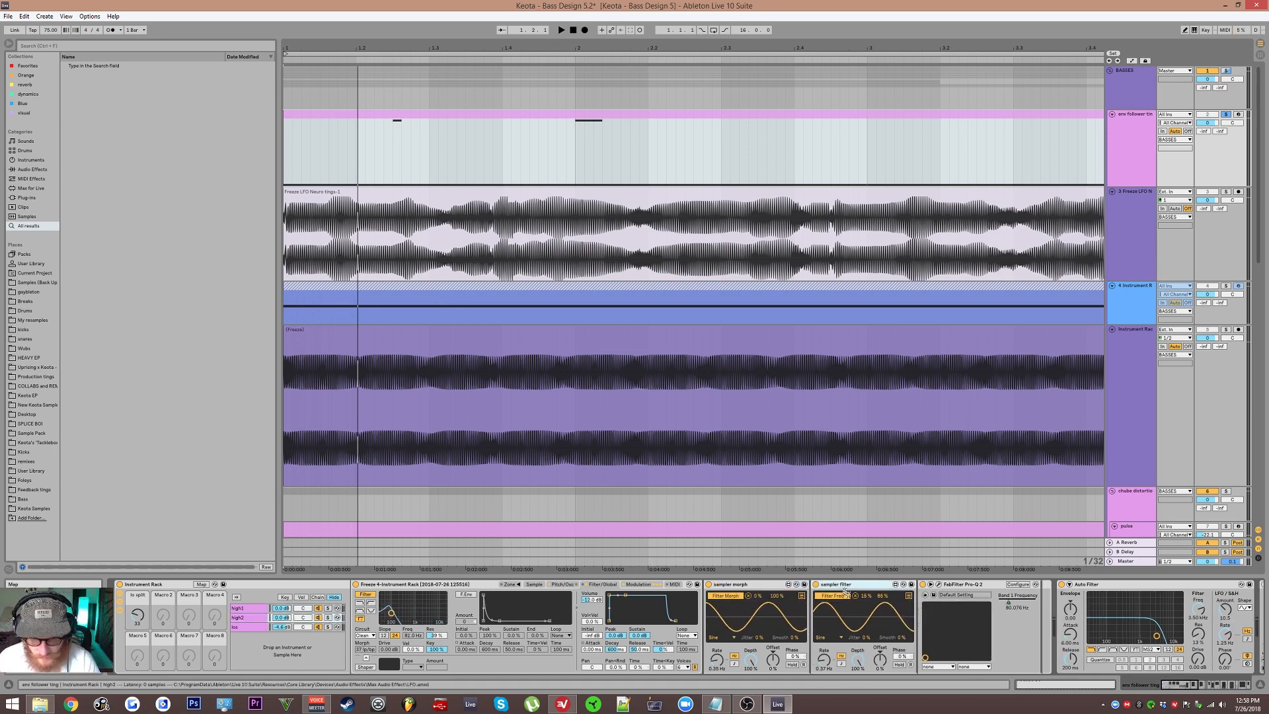
double_click(844, 586)
double_click(747, 585)
click(258, 609)
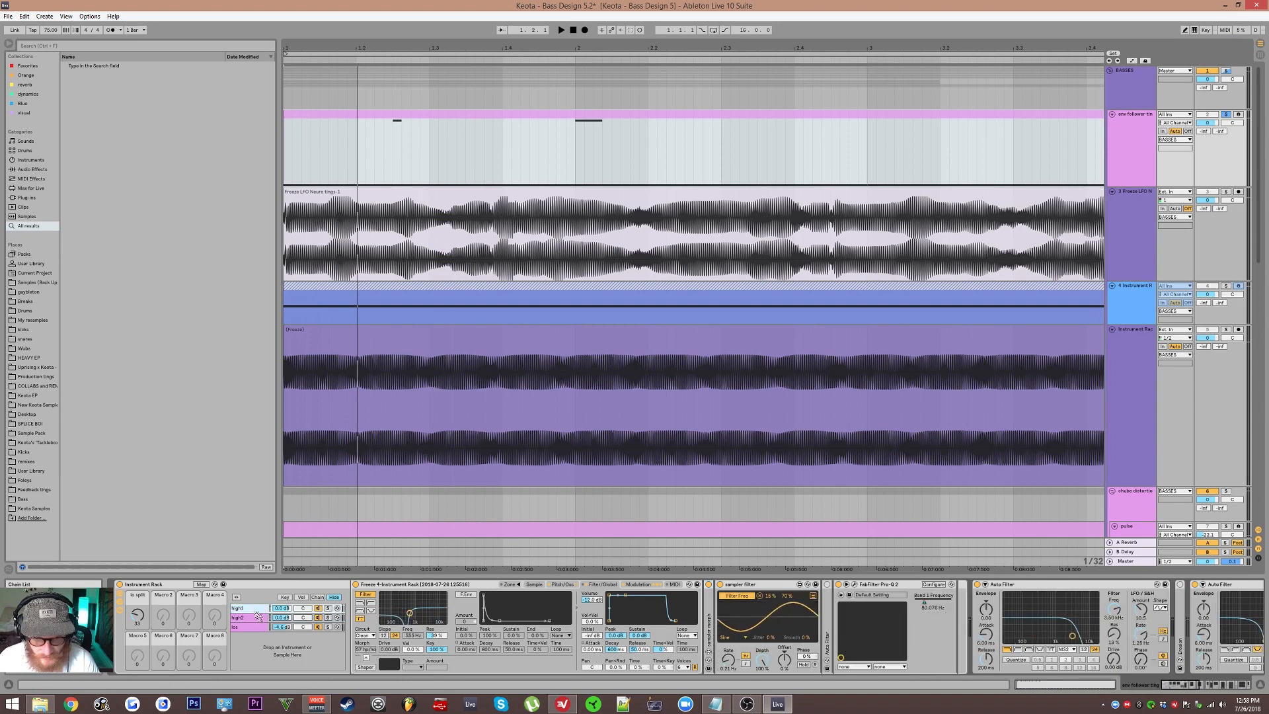
double_click(737, 586)
double_click(731, 587)
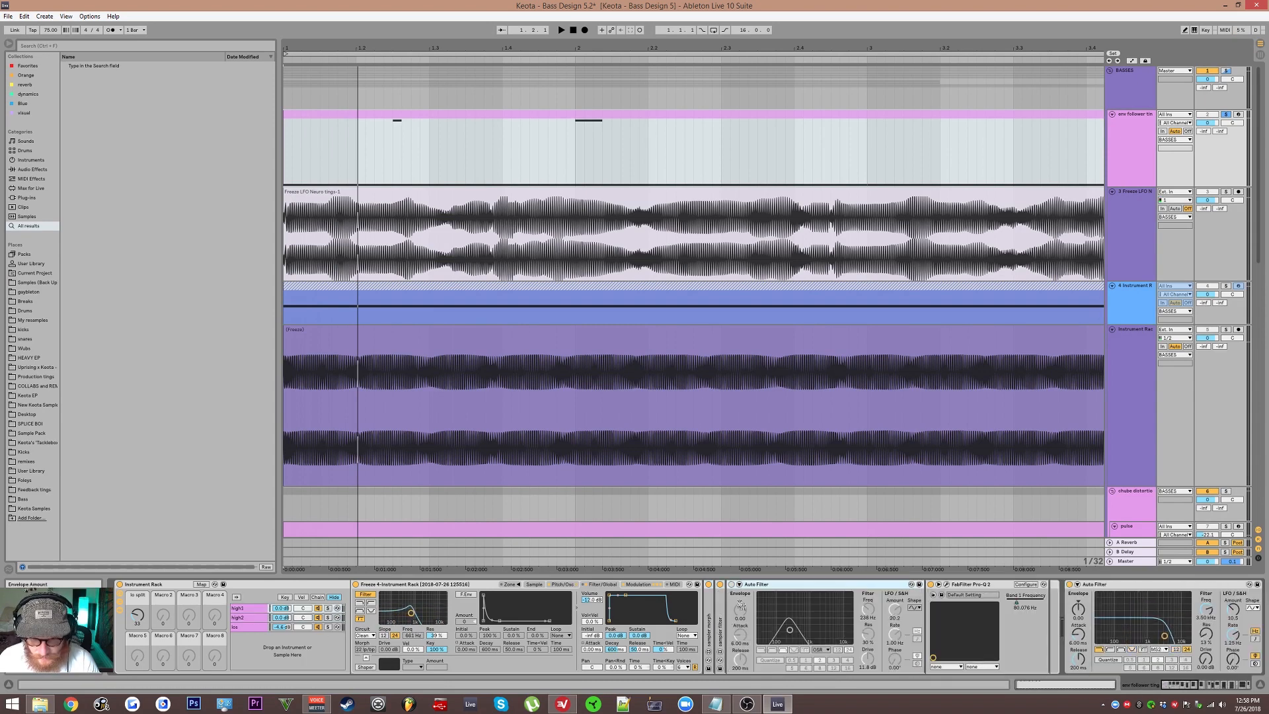
Step: Reshape the high1 chain's Auto Filter to a low-pass with a higher cutoff and start playback
click(732, 585)
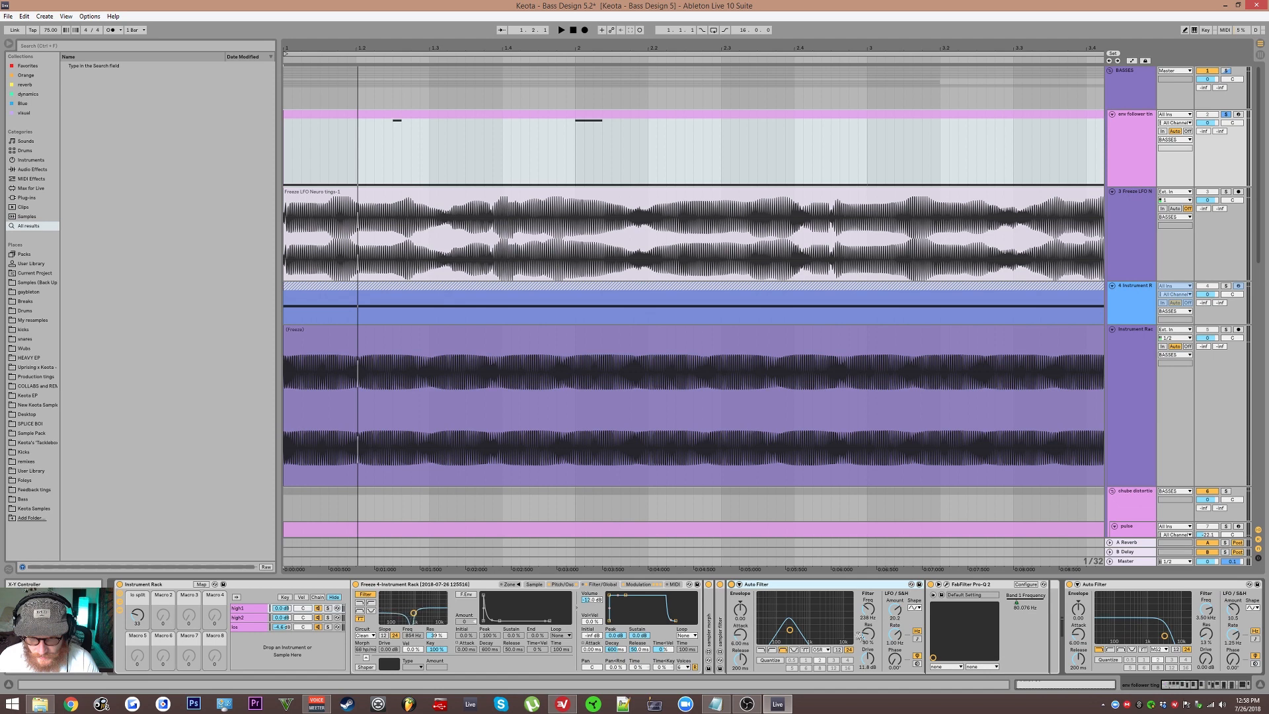
click(795, 651)
drag(795, 636, 830, 636)
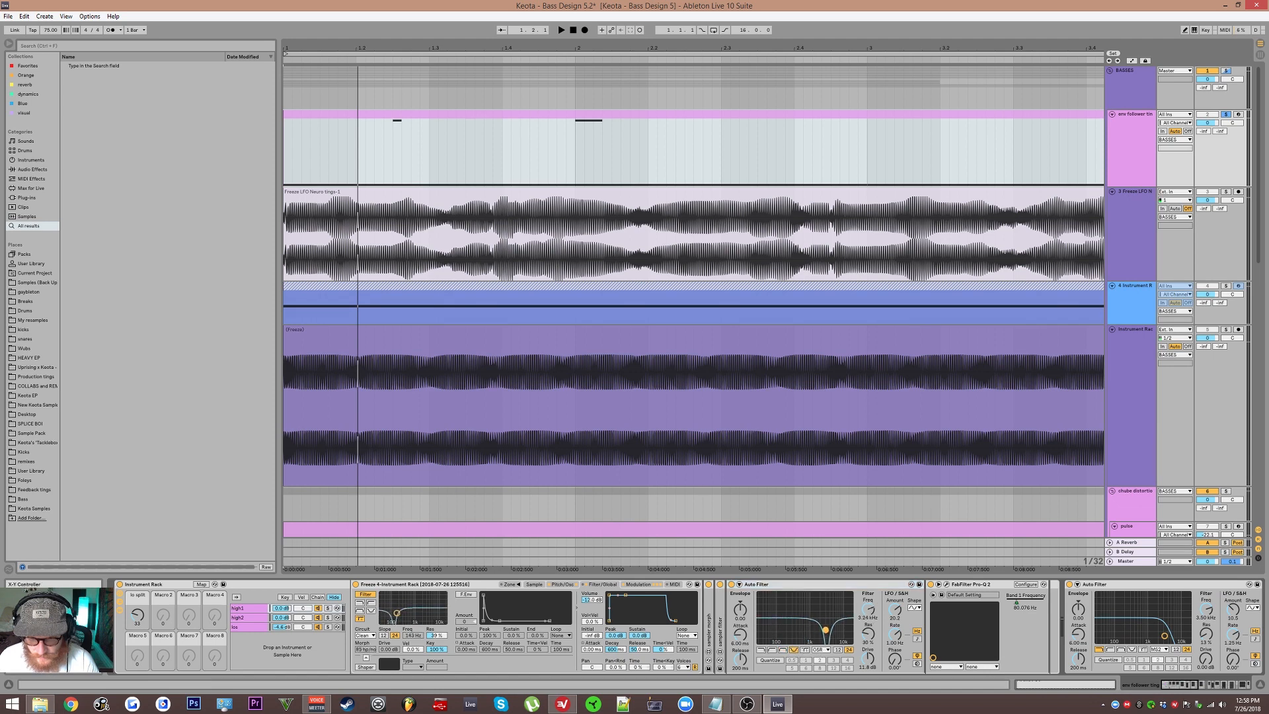
key(space)
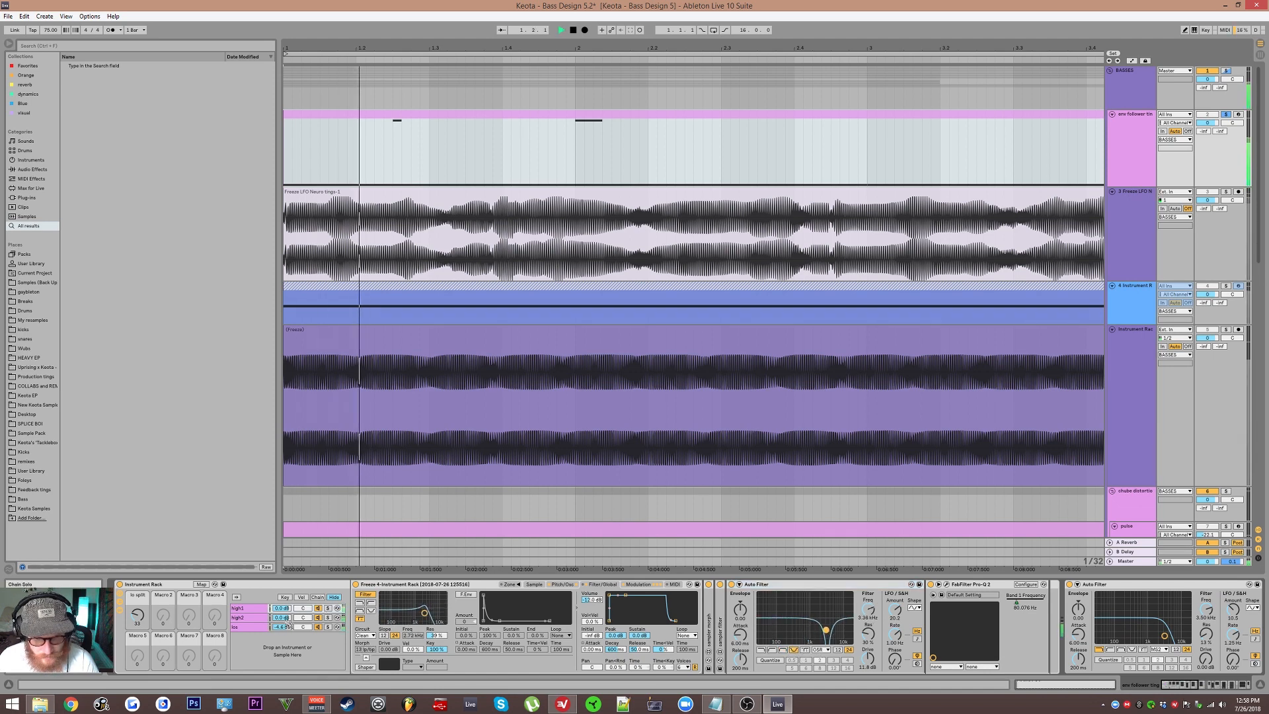
Step: Audition the bass while adjusting the high2 and low chain volumes in the Instrument Rack
click(257, 619)
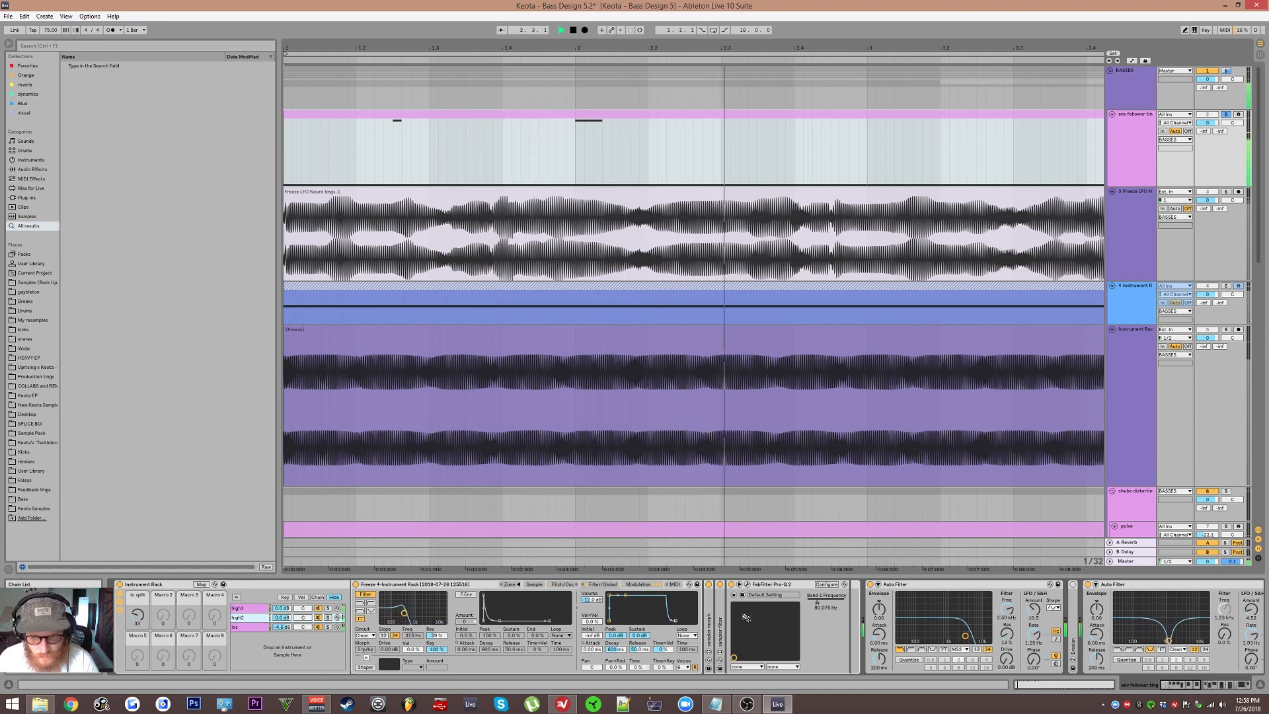
key(space)
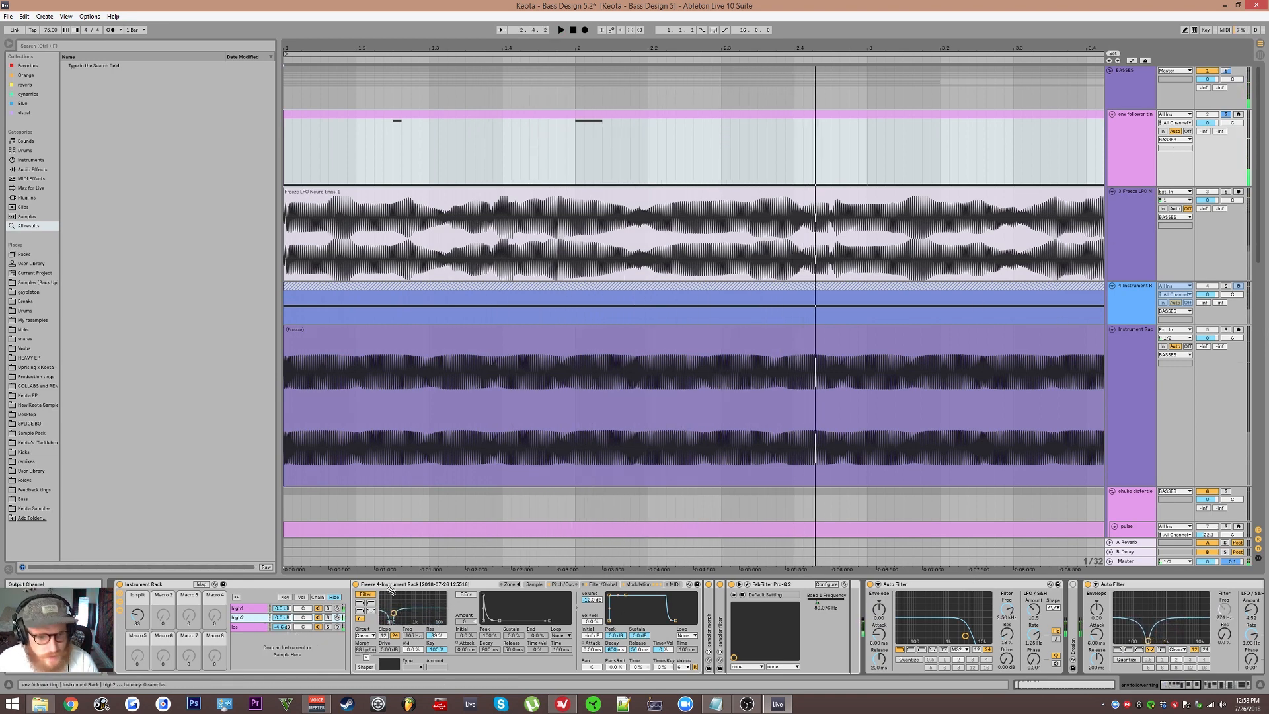
key(space)
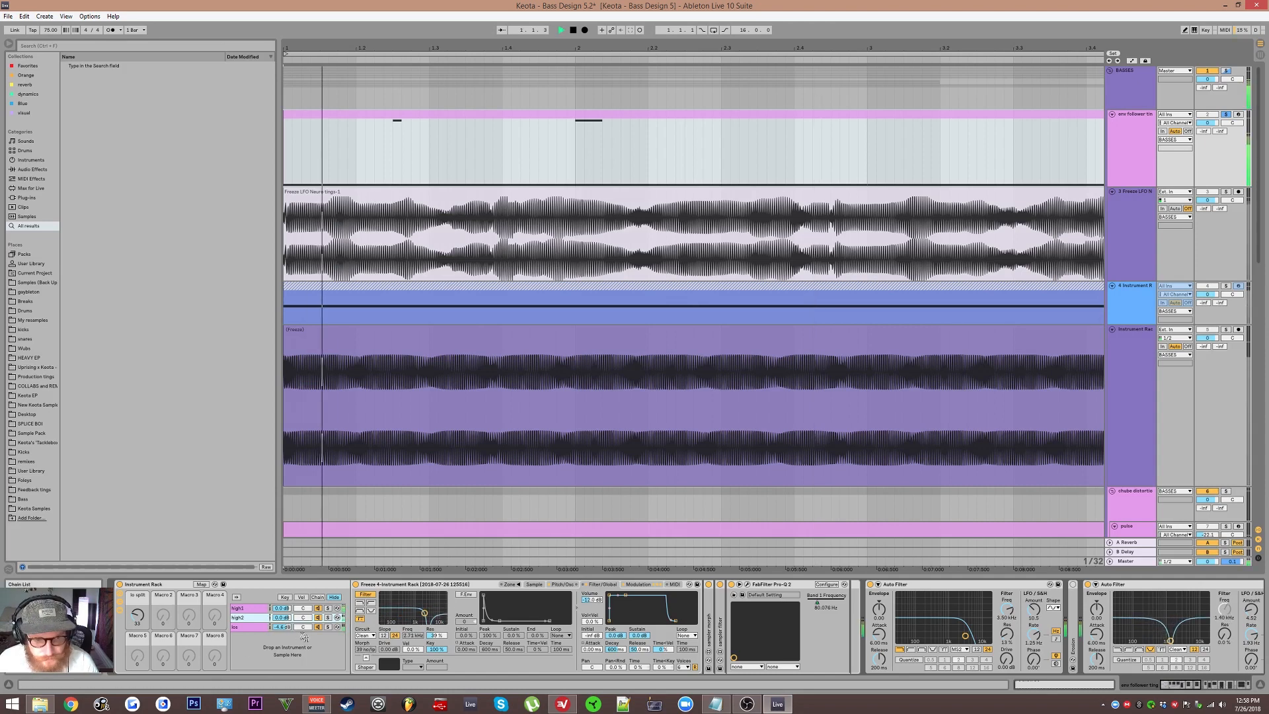
key(space)
key(space)
double_click(282, 627)
click(283, 618)
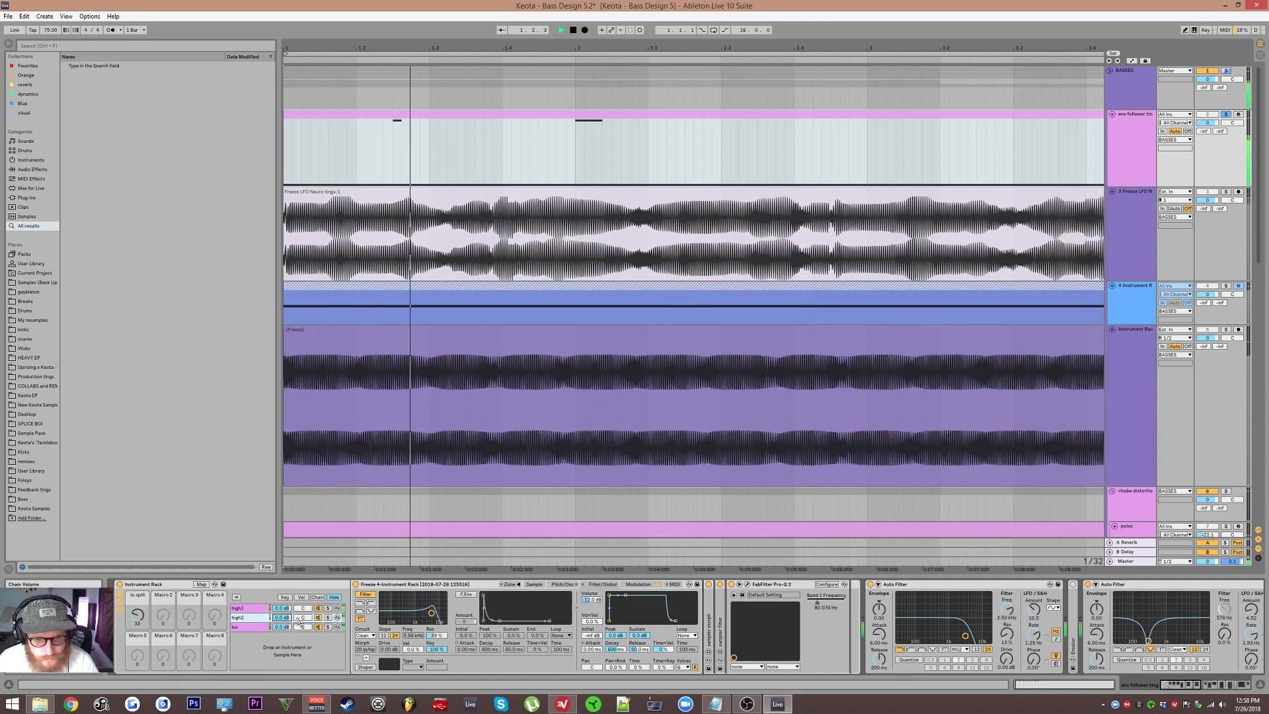
scroll(859, 614, down, 2)
key(space)
scroll(859, 614, up, 2)
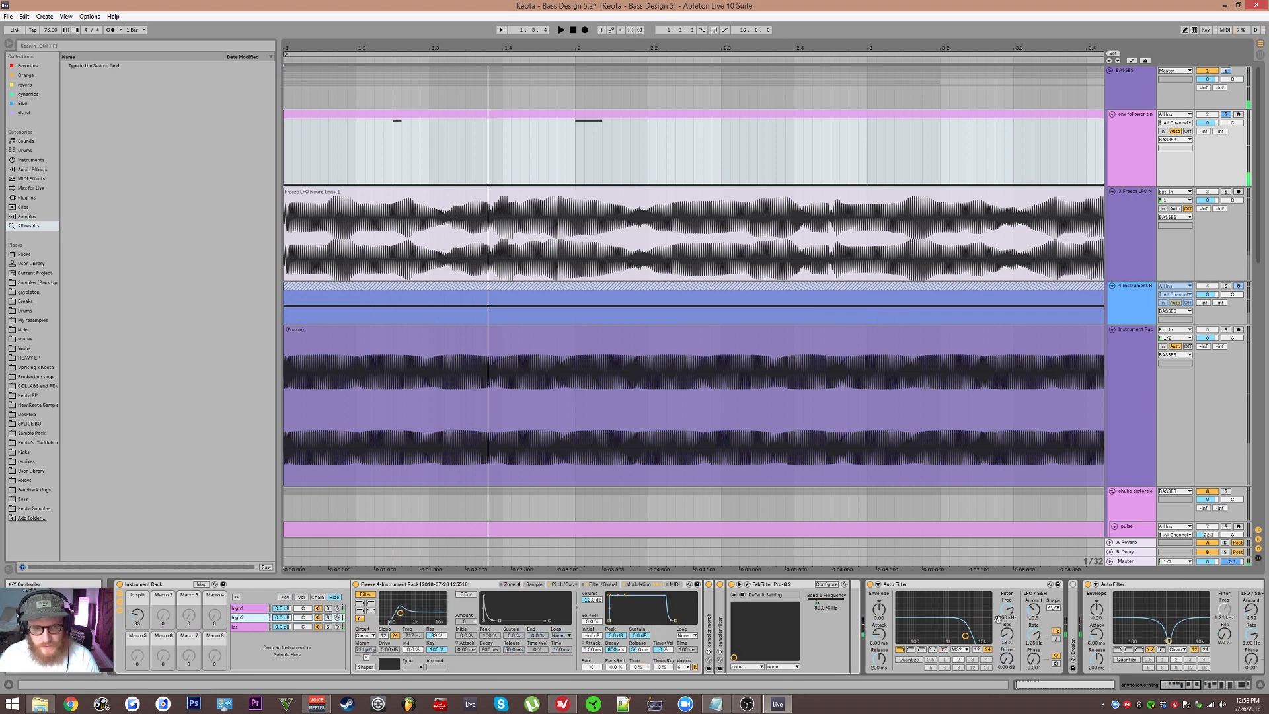
Step: Expand the high2 chain's sampler morph and sampler filter devices and view its Simpler LFO section
click(243, 608)
click(245, 618)
click(248, 608)
click(252, 618)
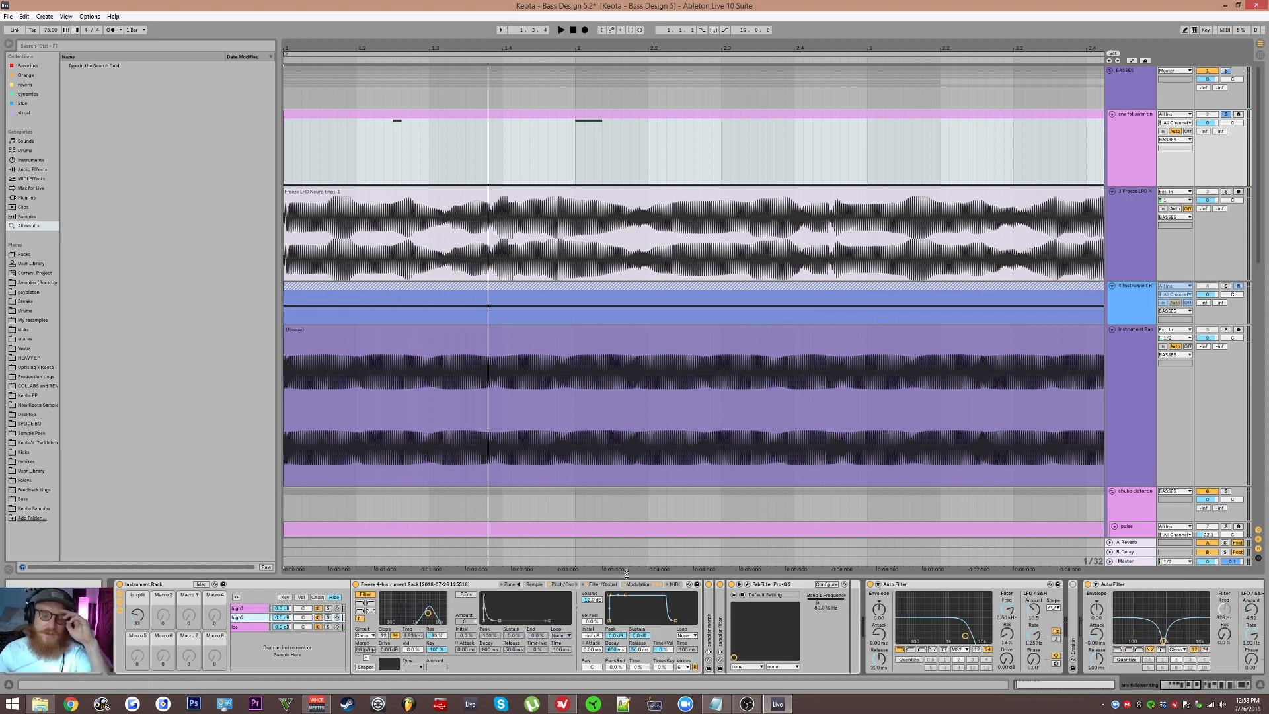
double_click(722, 631)
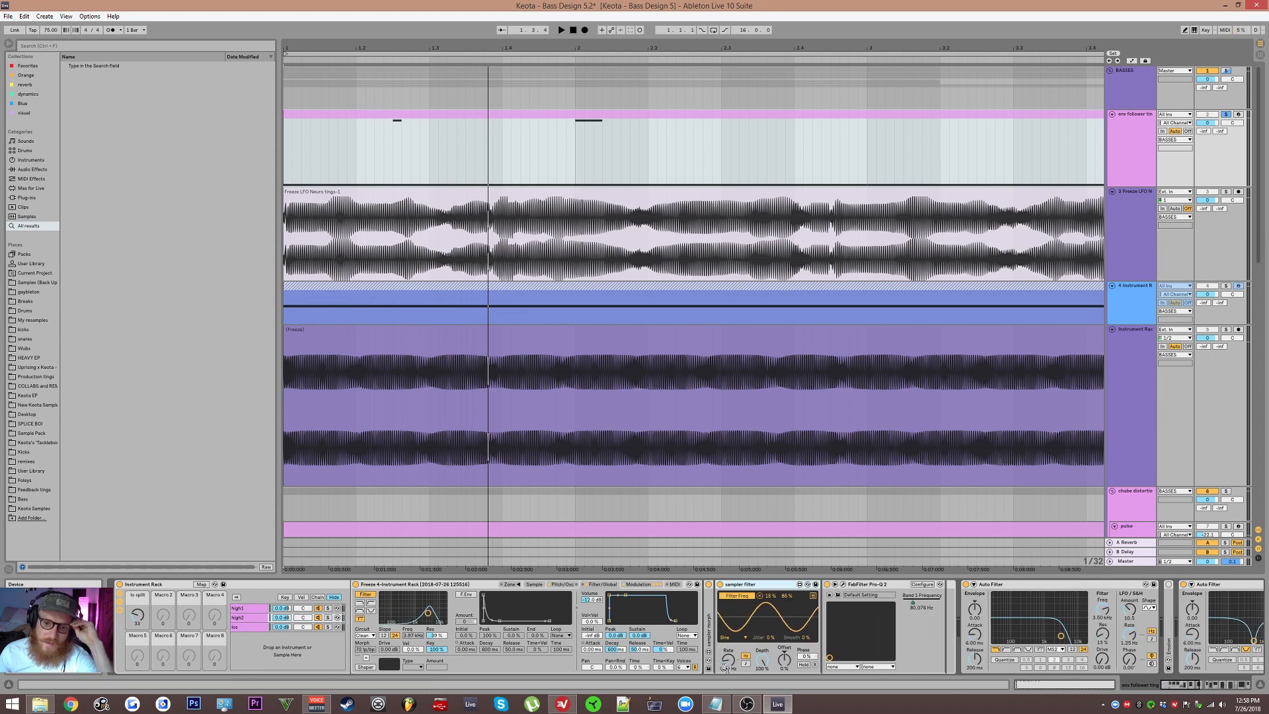
double_click(709, 635)
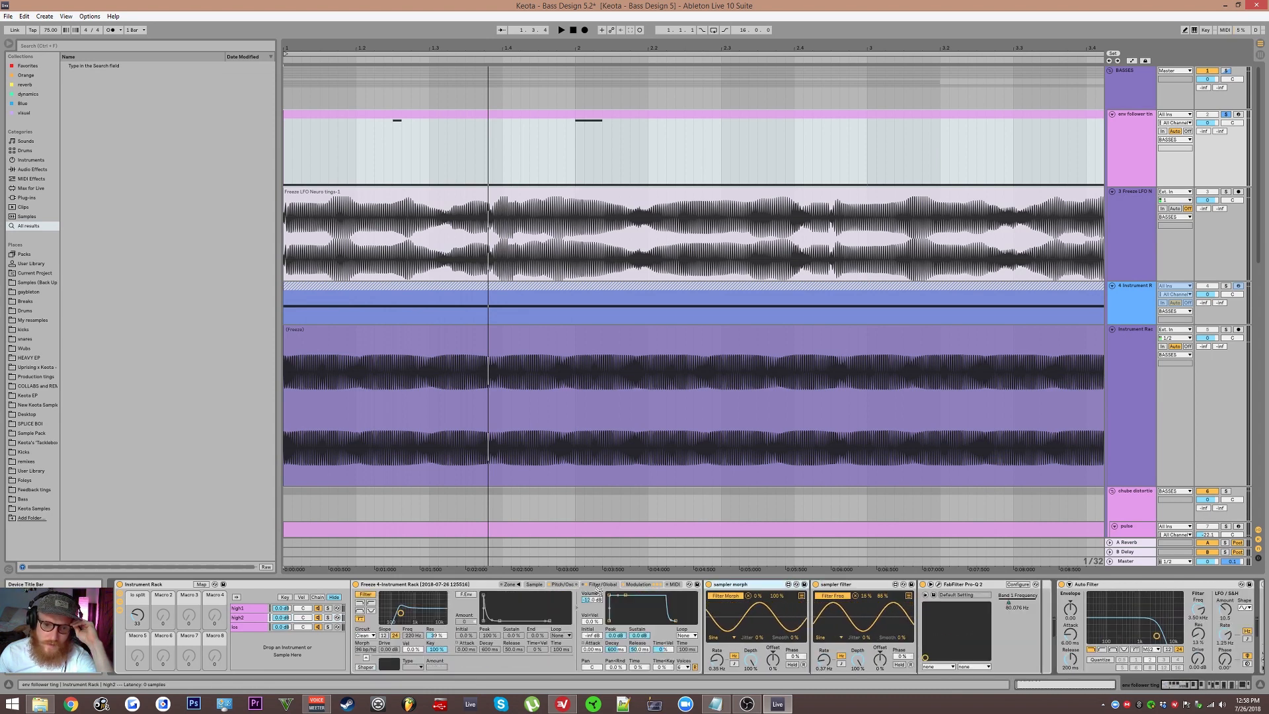
click(631, 586)
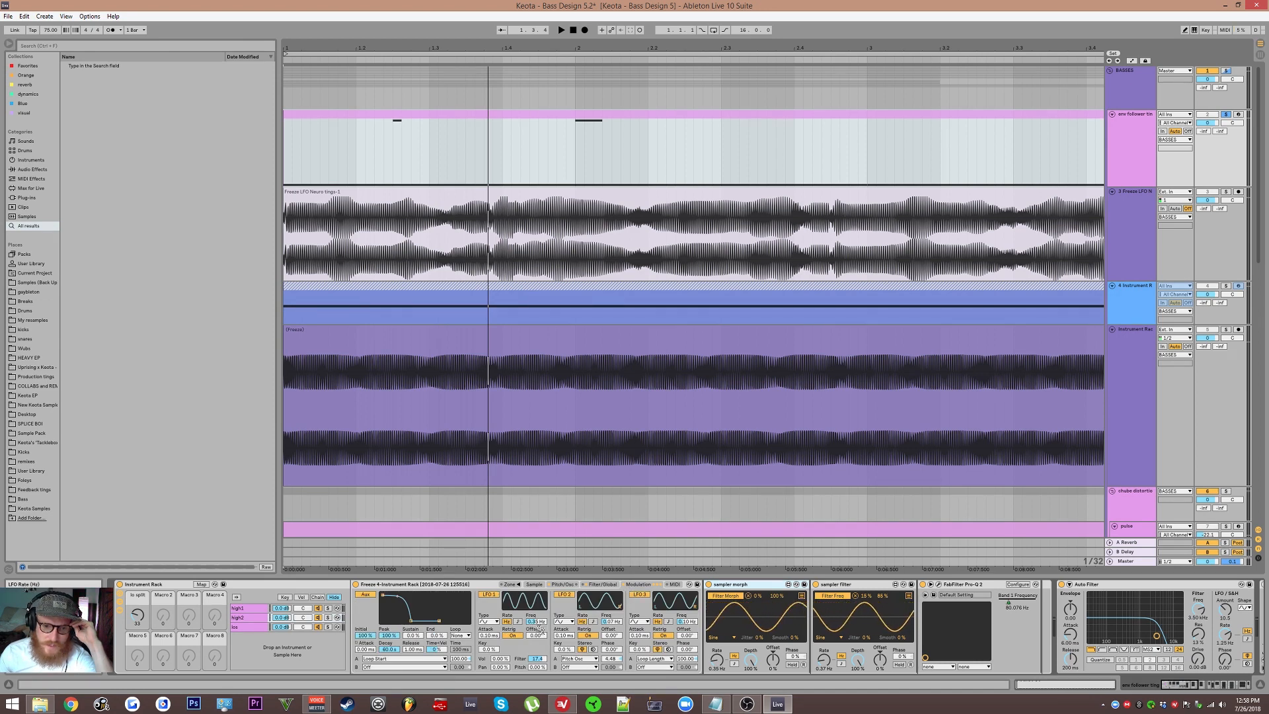
click(267, 610)
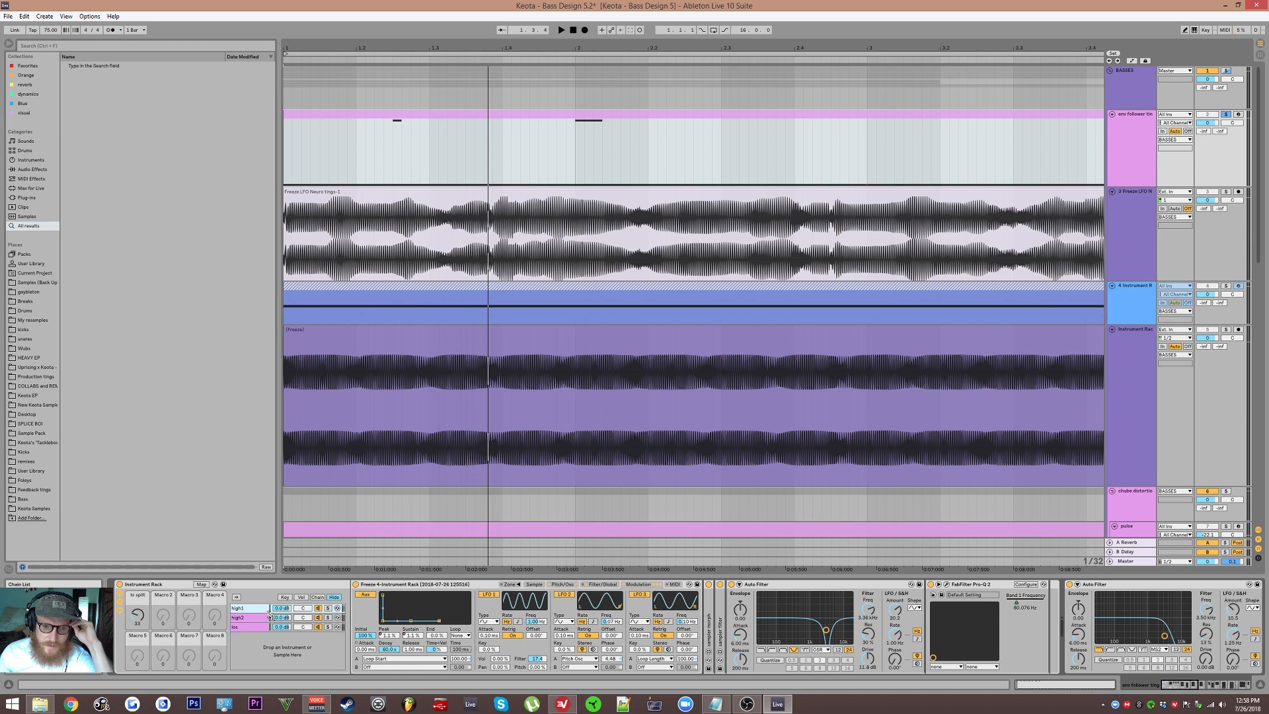
click(259, 626)
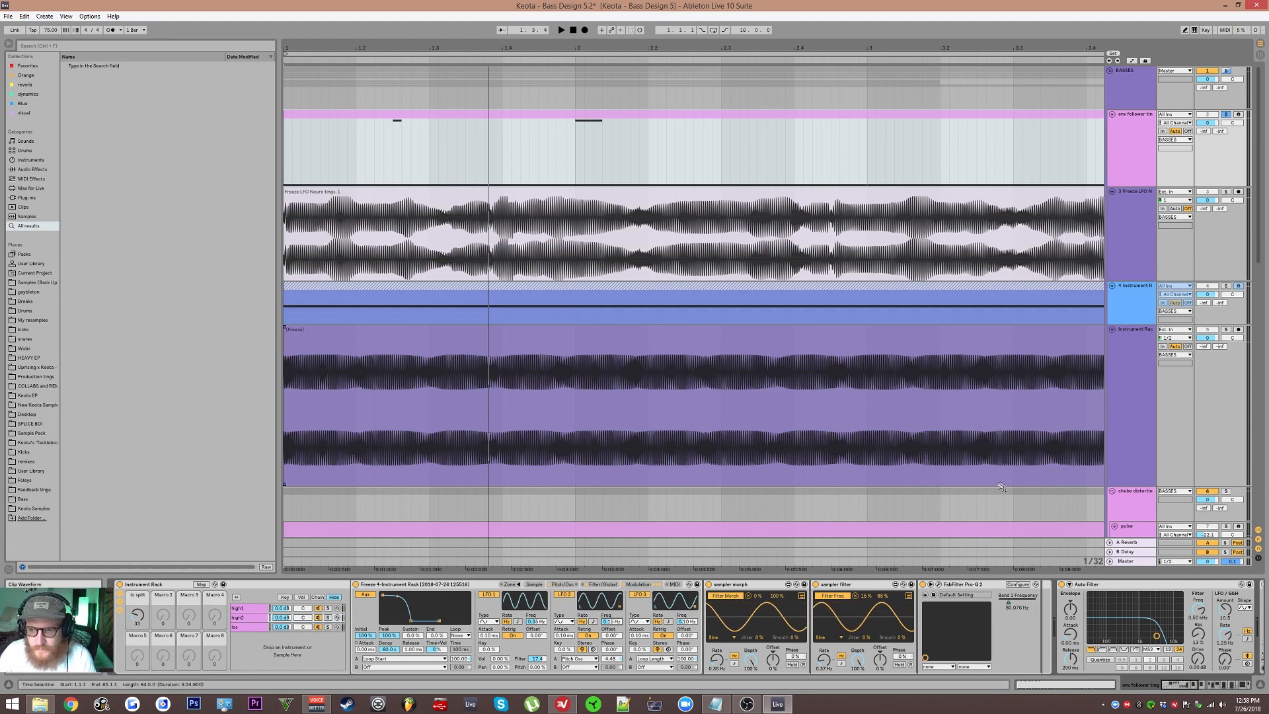
Step: Inspect the 16 Audio track's MRecorder window, then reselect the env follower ting track
scroll(1001, 487, down, 15)
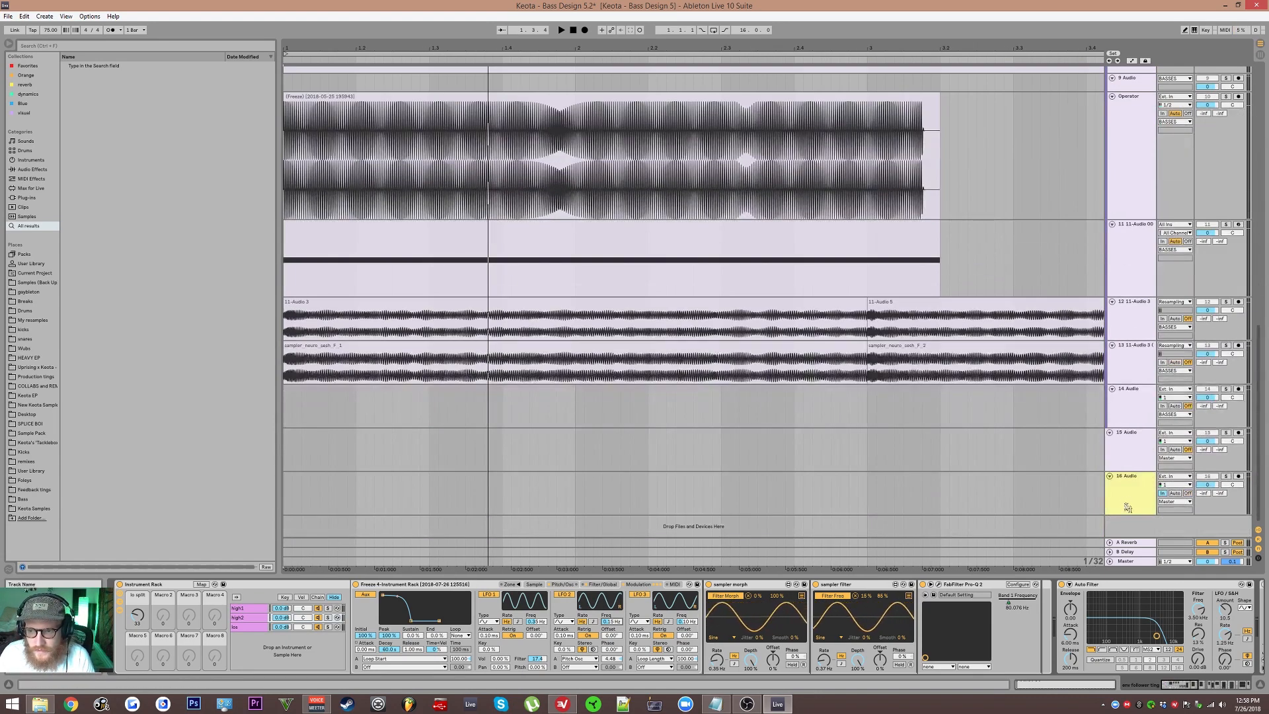
click(1127, 506)
click(523, 584)
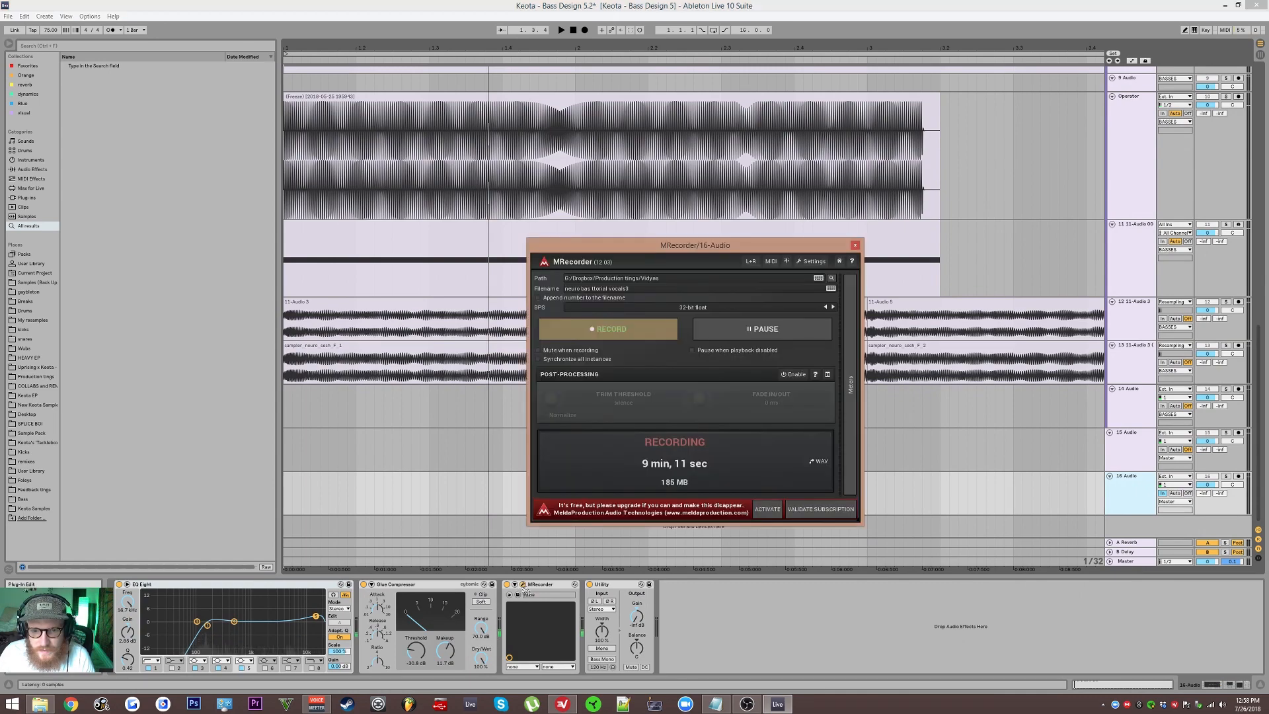
click(523, 585)
scroll(1196, 105, up, 15)
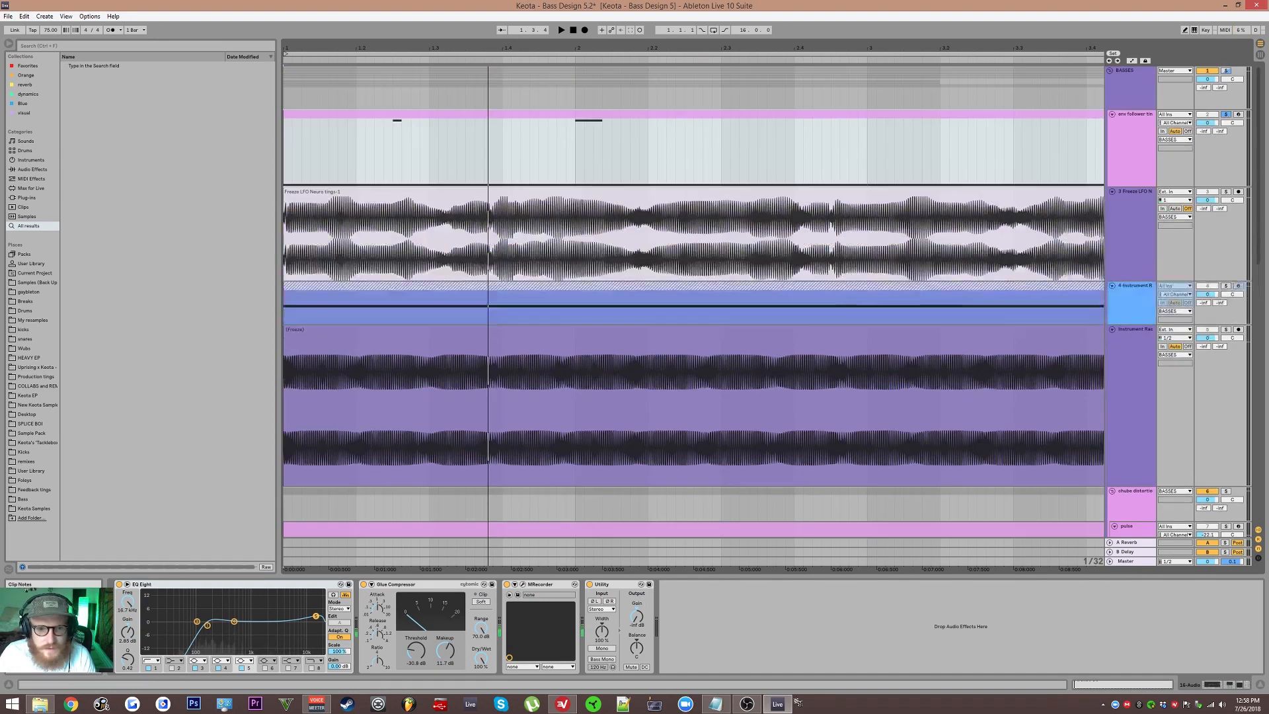
click(1147, 145)
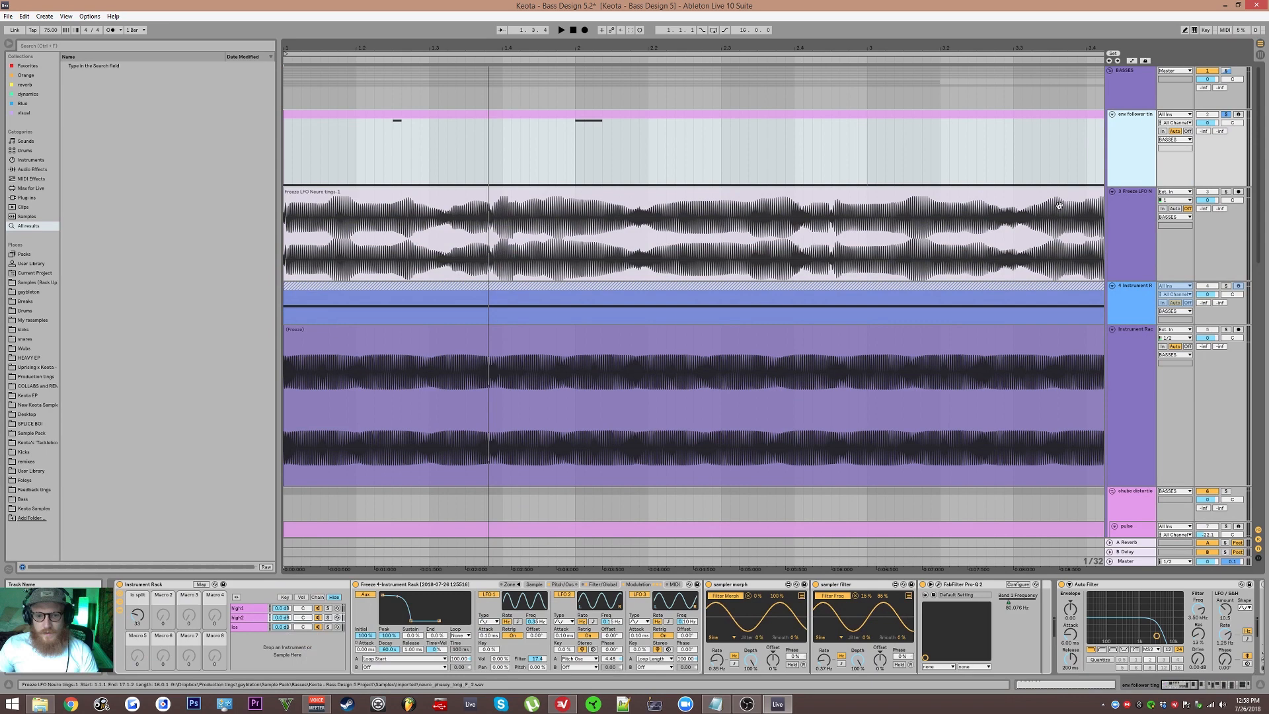
click(747, 703)
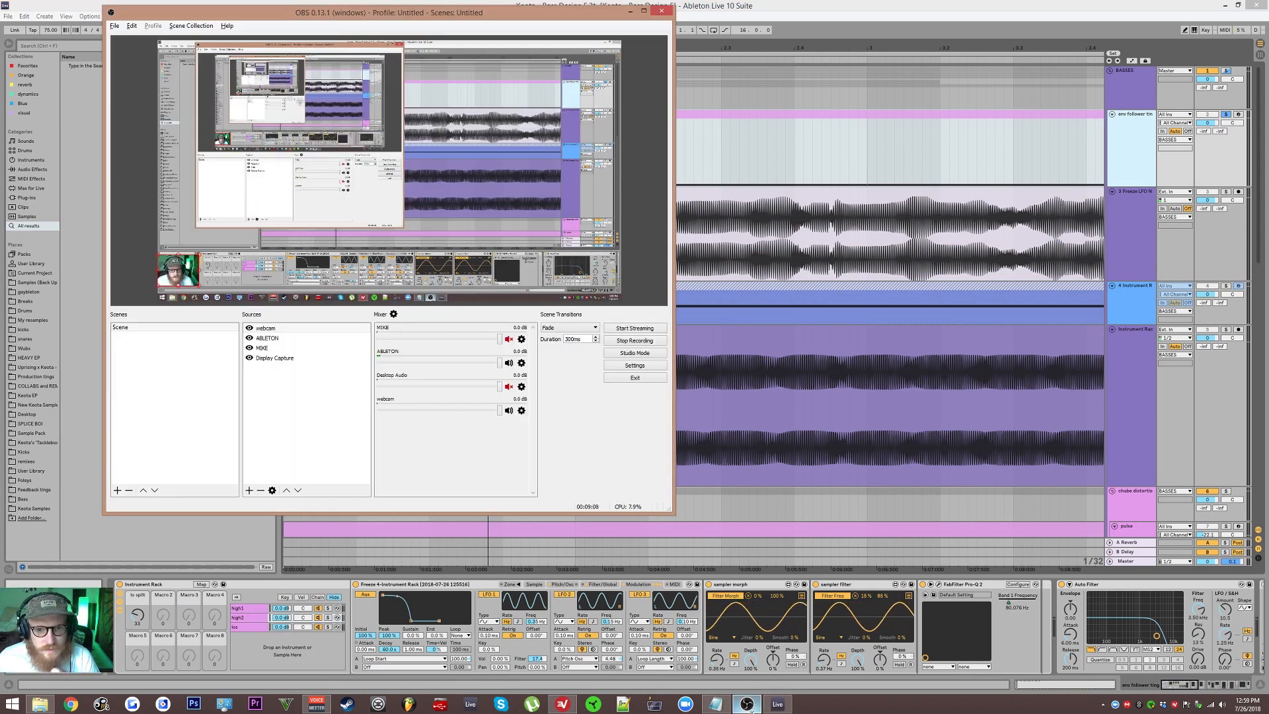
click(748, 706)
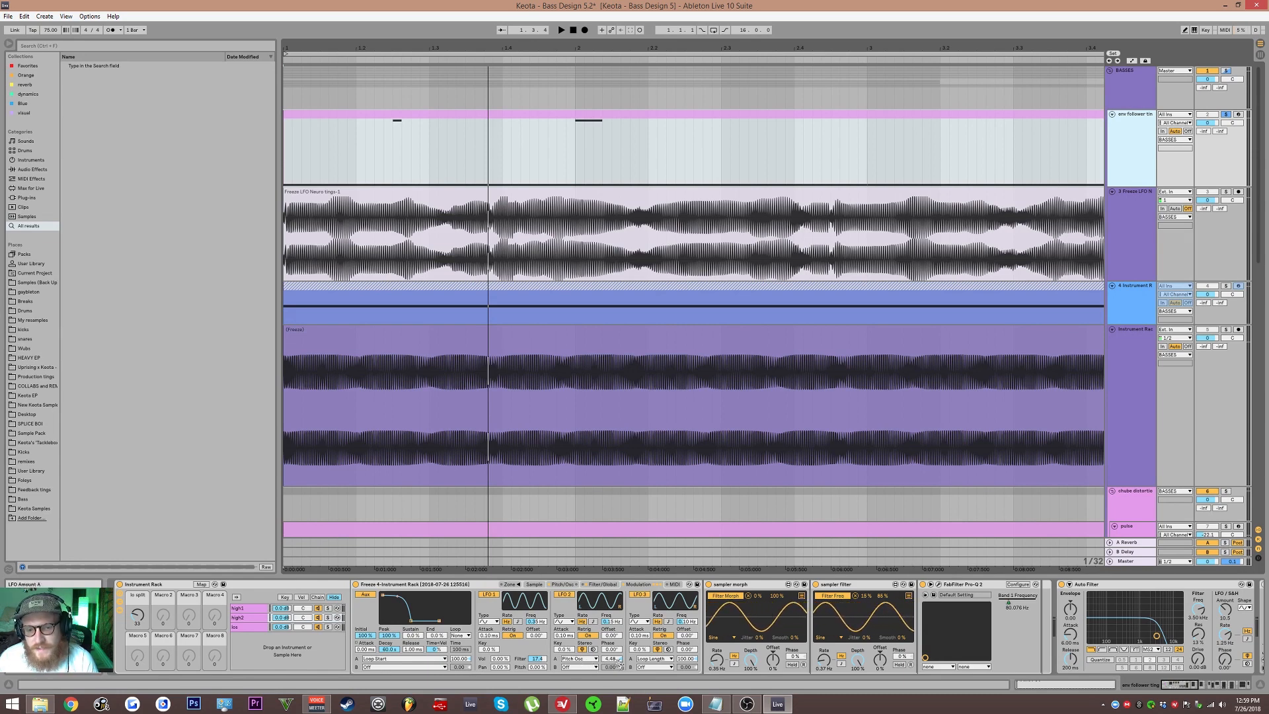
Step: Browse the Simpler's Pitch/Osc, Filter/Global and Modulation sections in the high2 and high1 chains
click(563, 585)
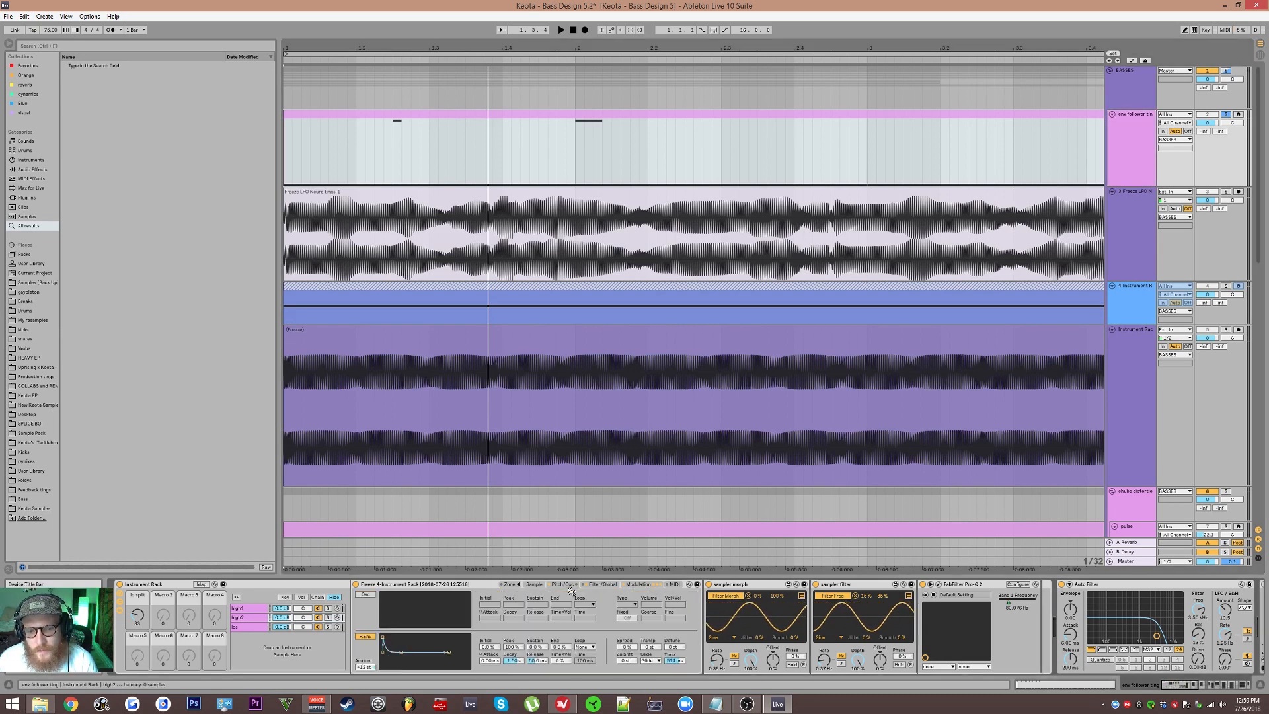
click(246, 608)
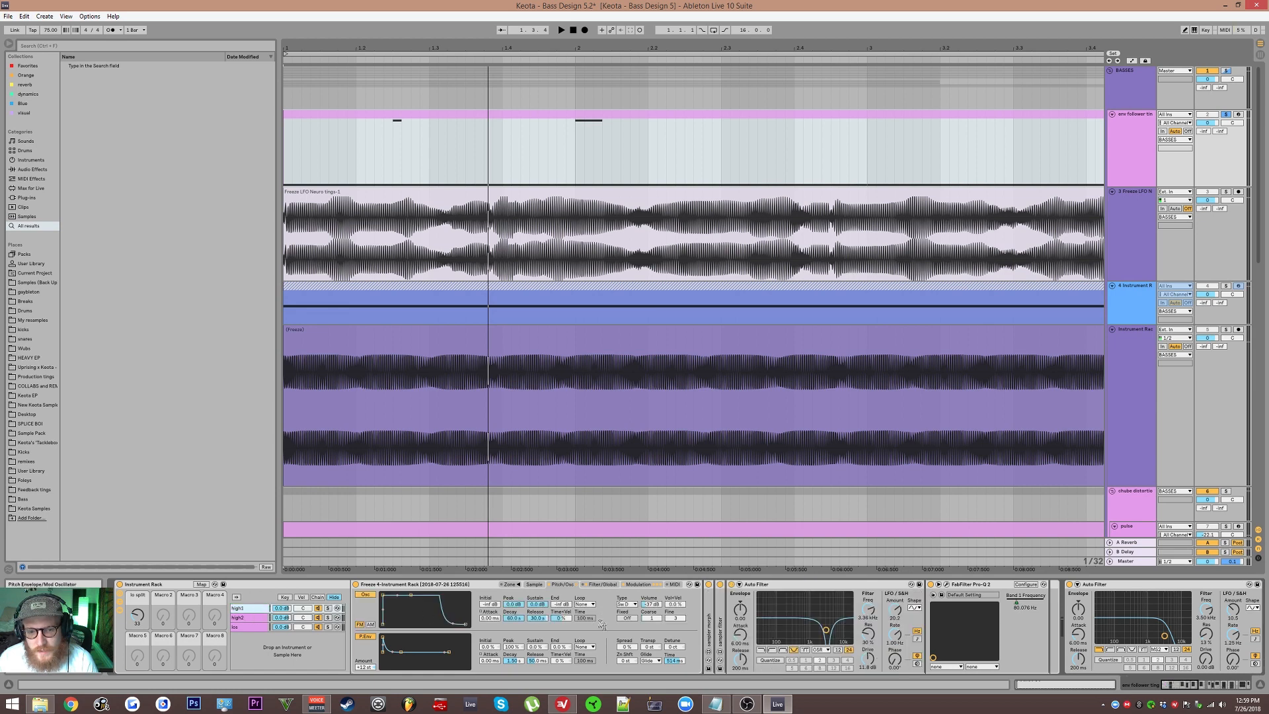
click(603, 585)
click(649, 587)
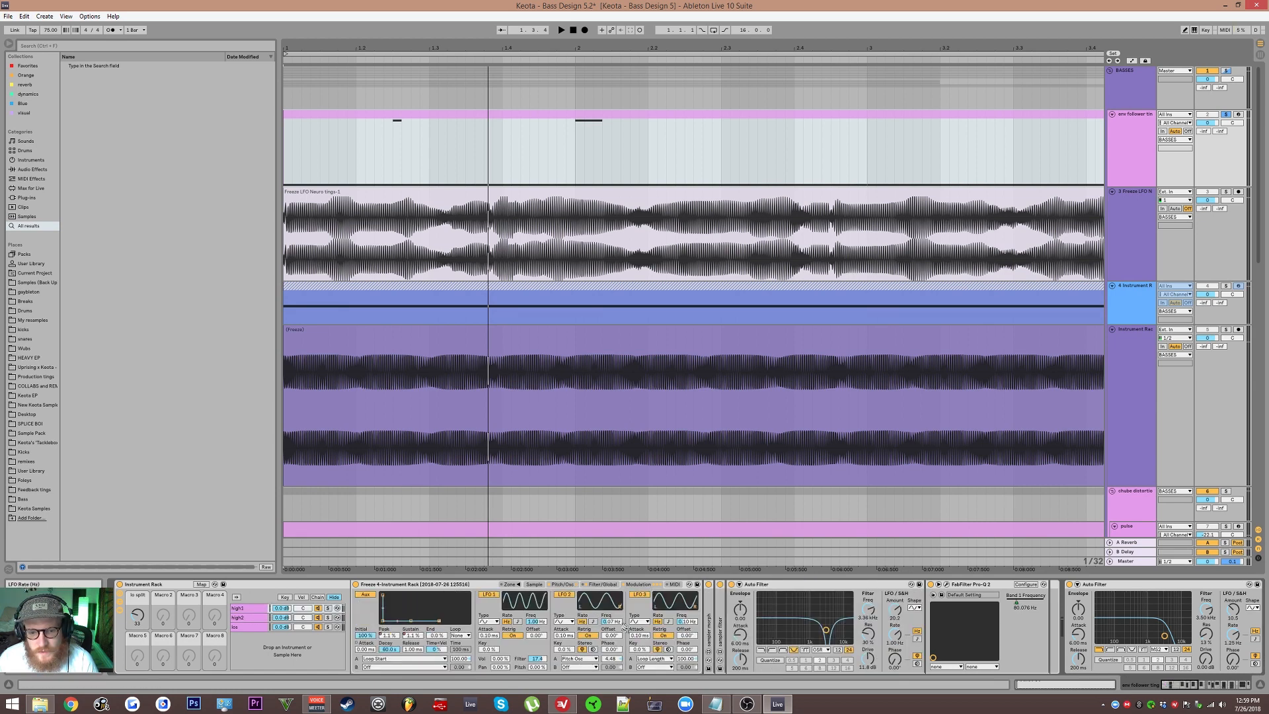
click(595, 587)
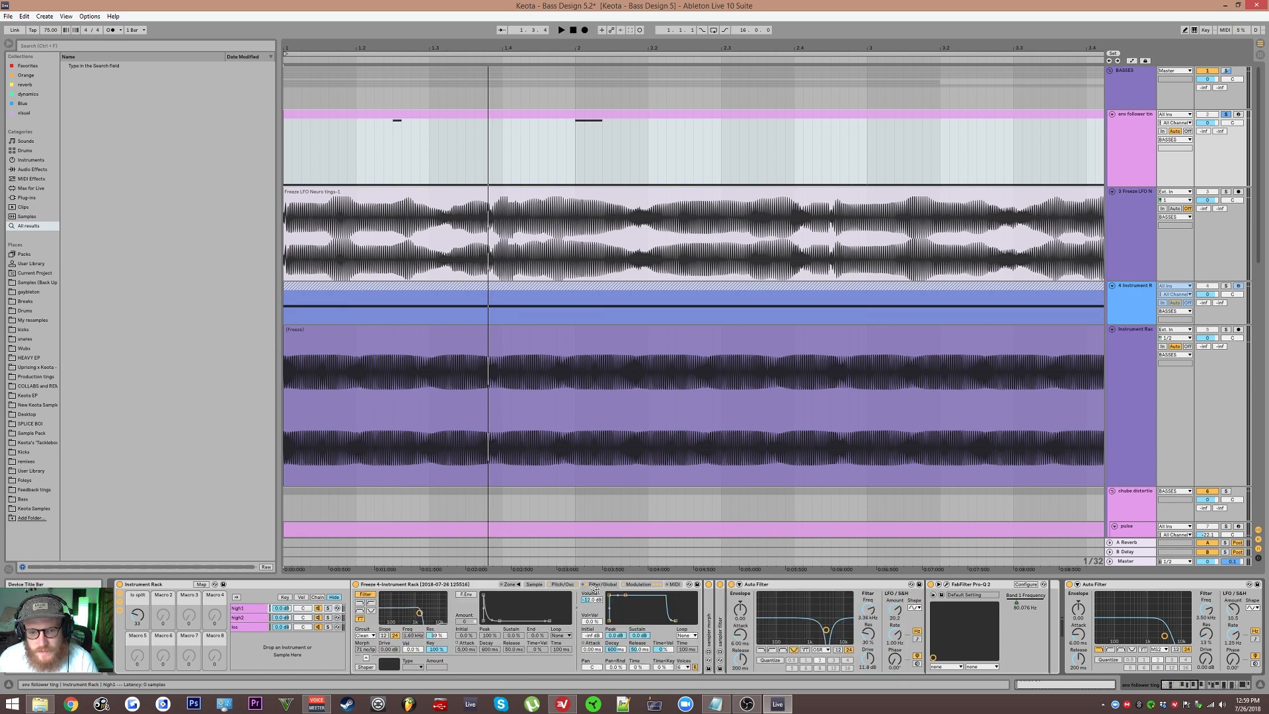
click(574, 585)
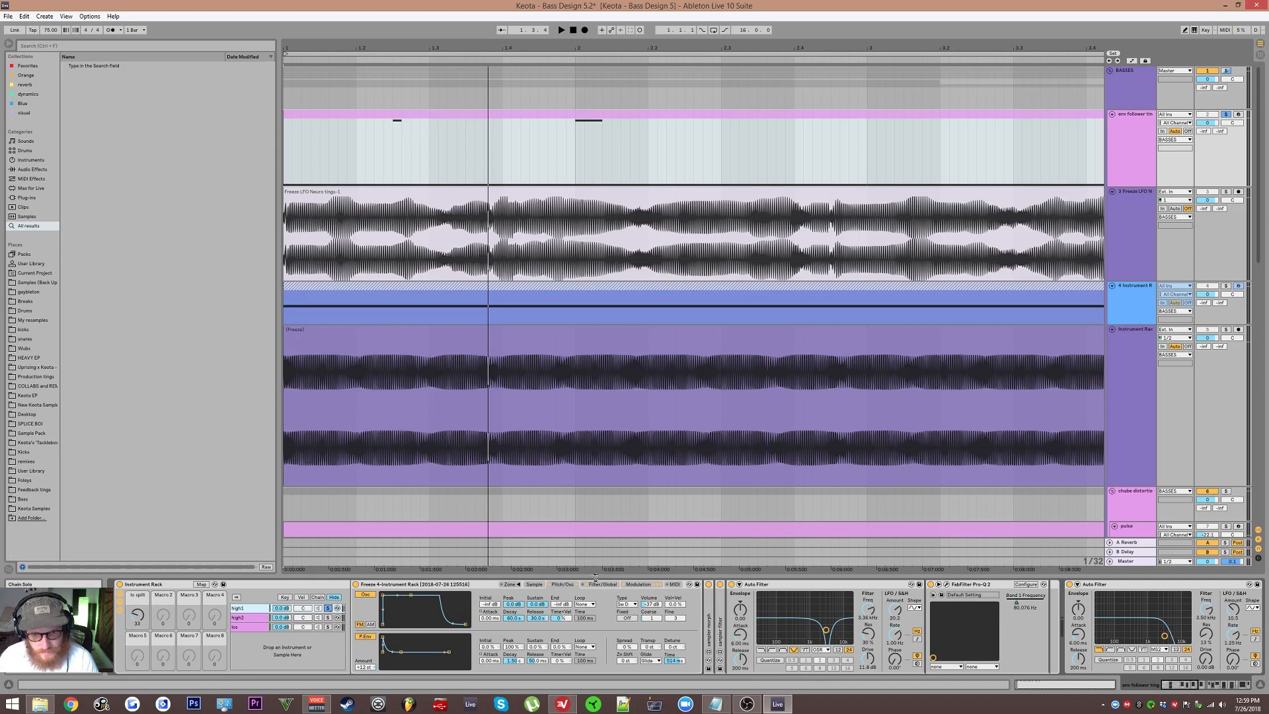
Step: Audition the bass while changing the modulation oscillator setting in the high1 Simpler's Pitch/Osc section
key(space)
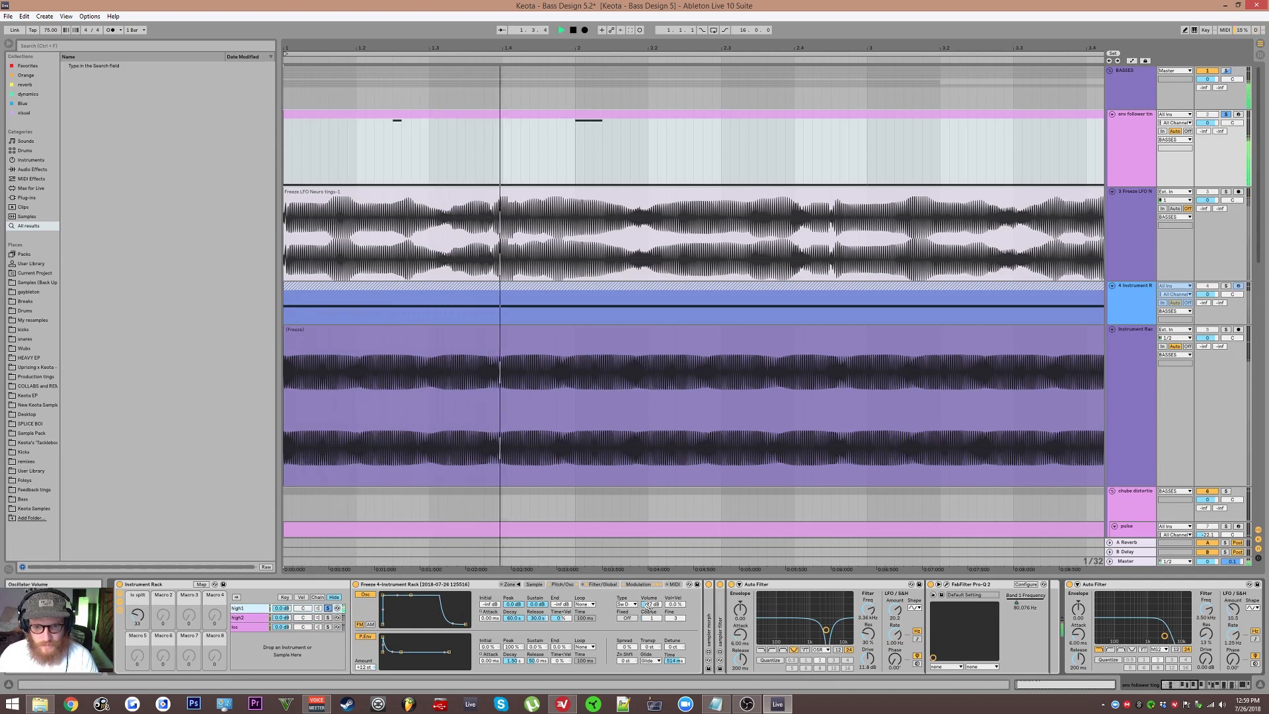
key(space)
click(626, 604)
click(626, 606)
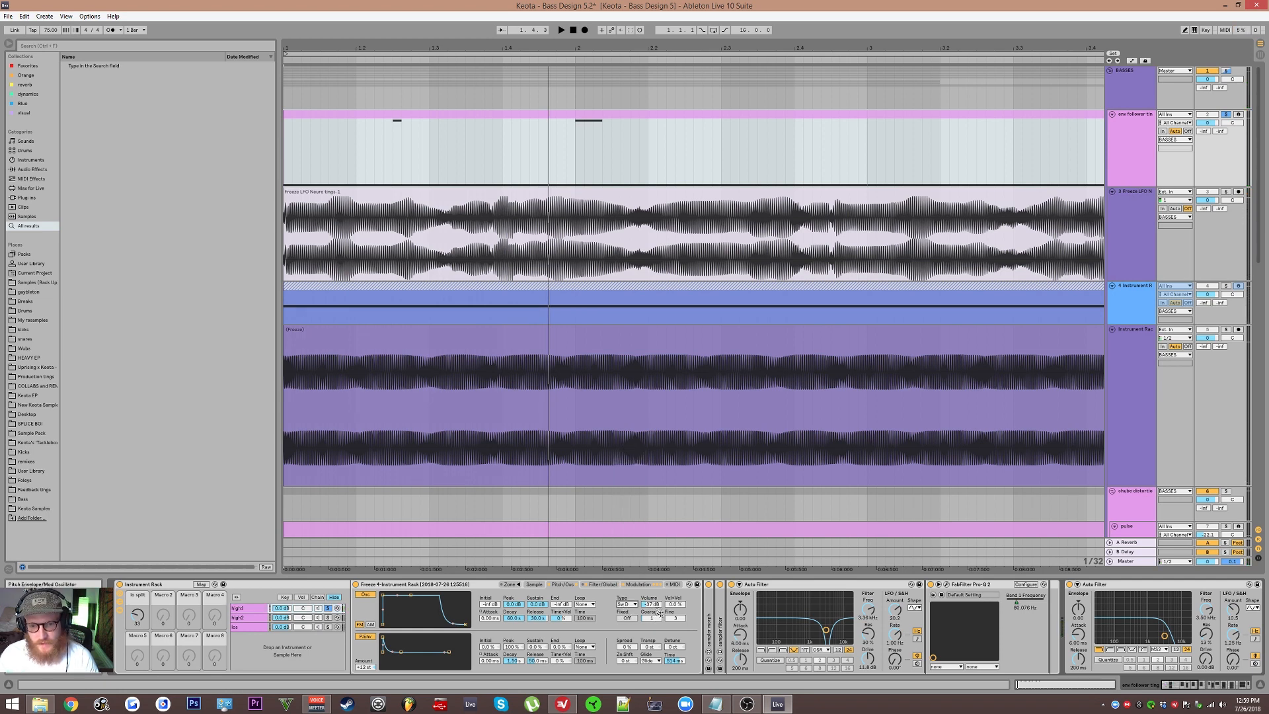
key(space)
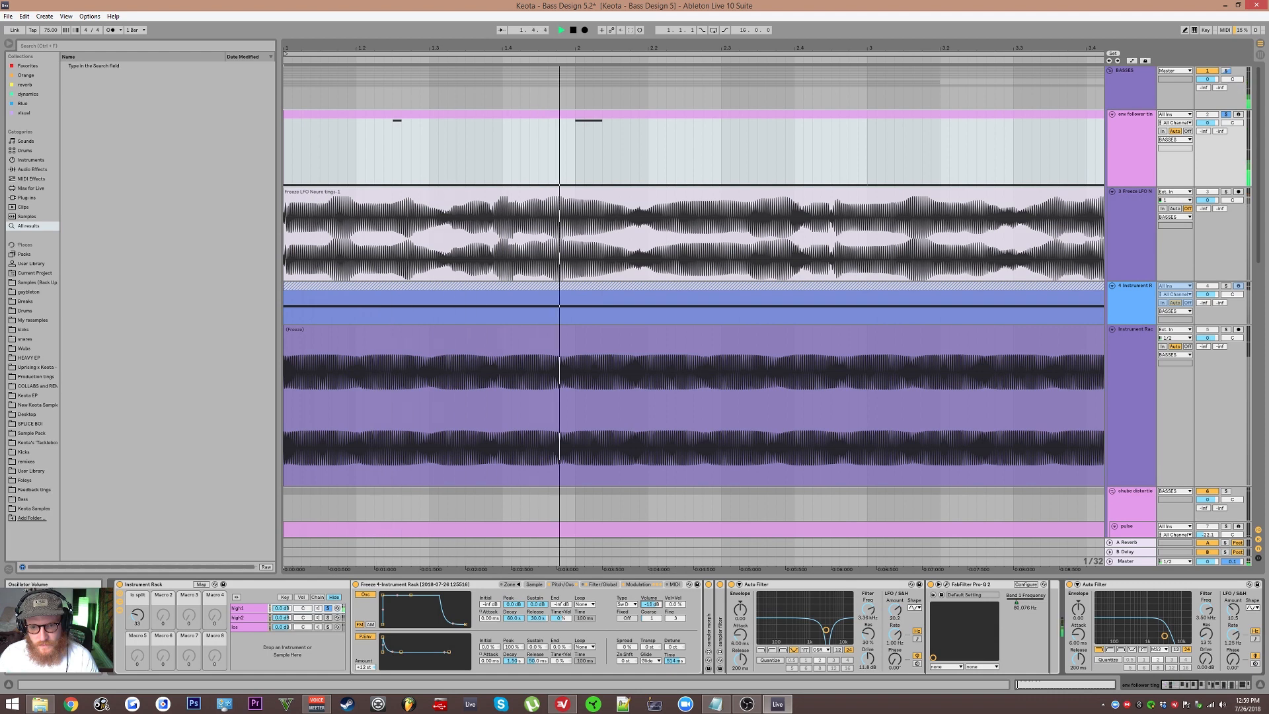
key(space)
Step: Raise the high1 Simpler's modulation oscillator volume in the Pitch/Osc section and start playback
click(603, 584)
key(space)
click(559, 584)
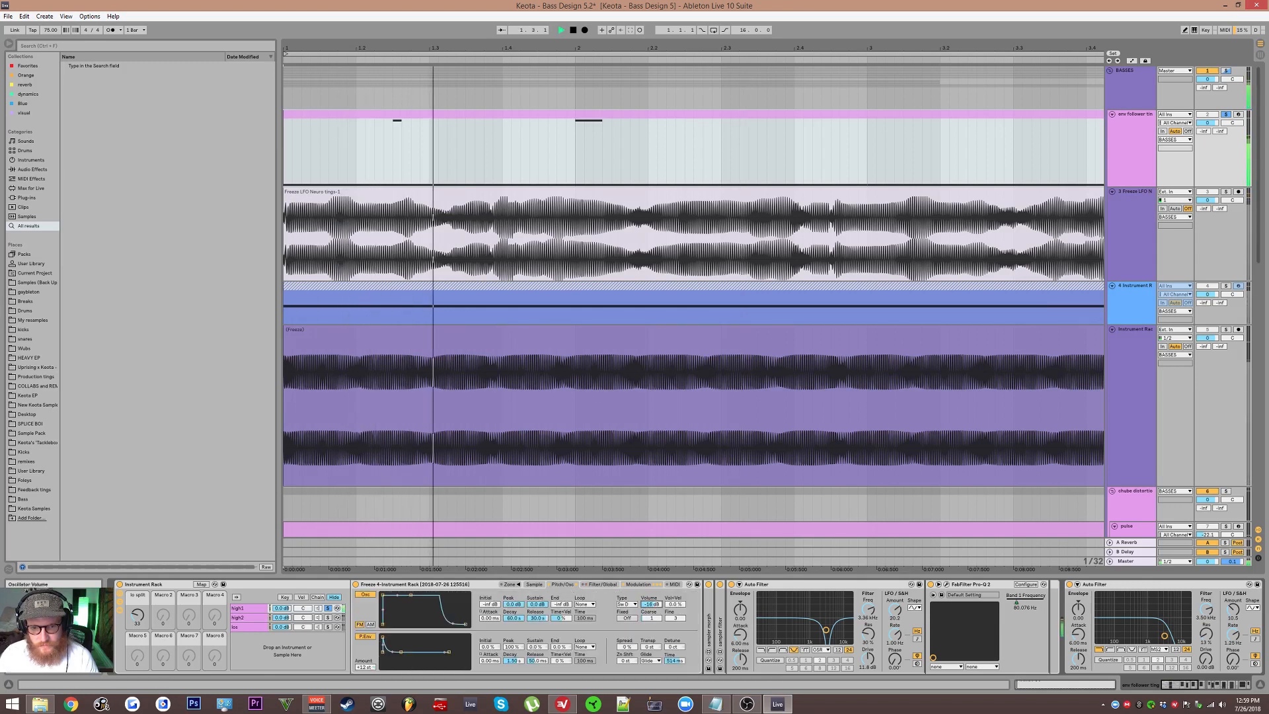
drag(651, 604, 651, 598)
key(space)
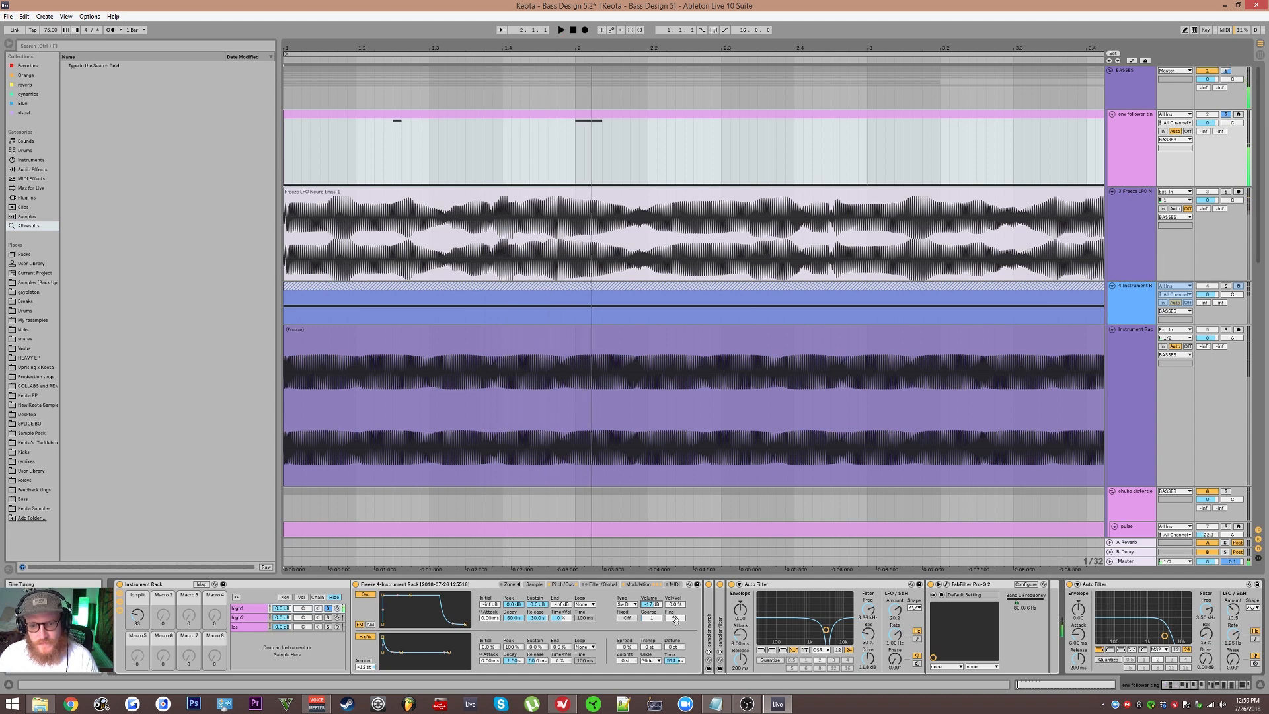
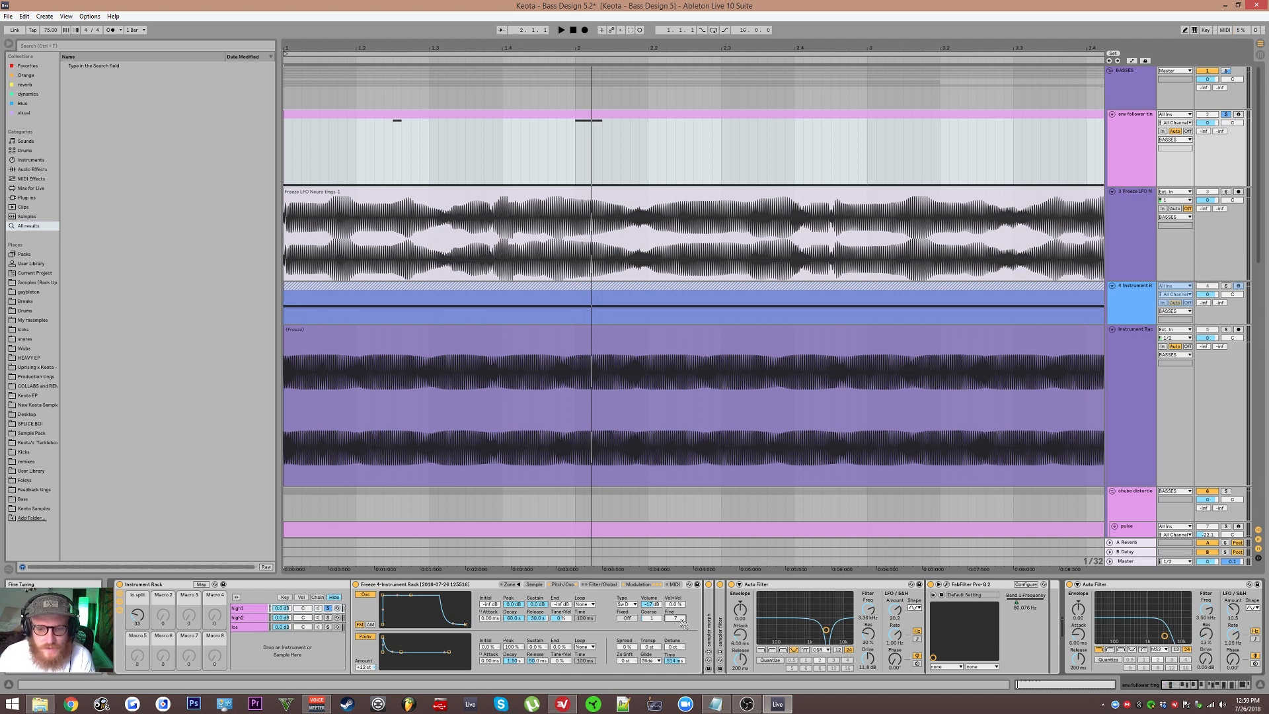
Step: Lower the high1 Simpler's modulation oscillator fine tuning while auditioning, and adjust the loop crossfade in its Sample section
key(space)
drag(680, 620, 676, 633)
key(space)
key(space)
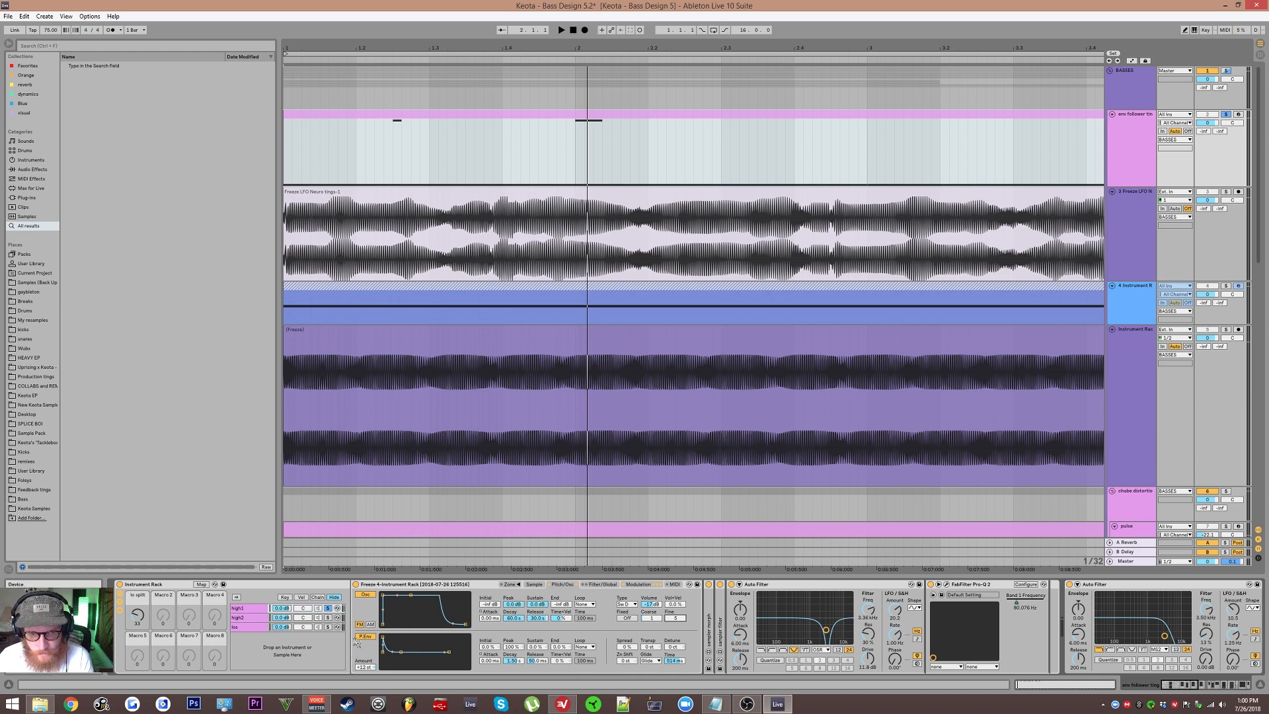
click(532, 584)
drag(639, 658, 638, 639)
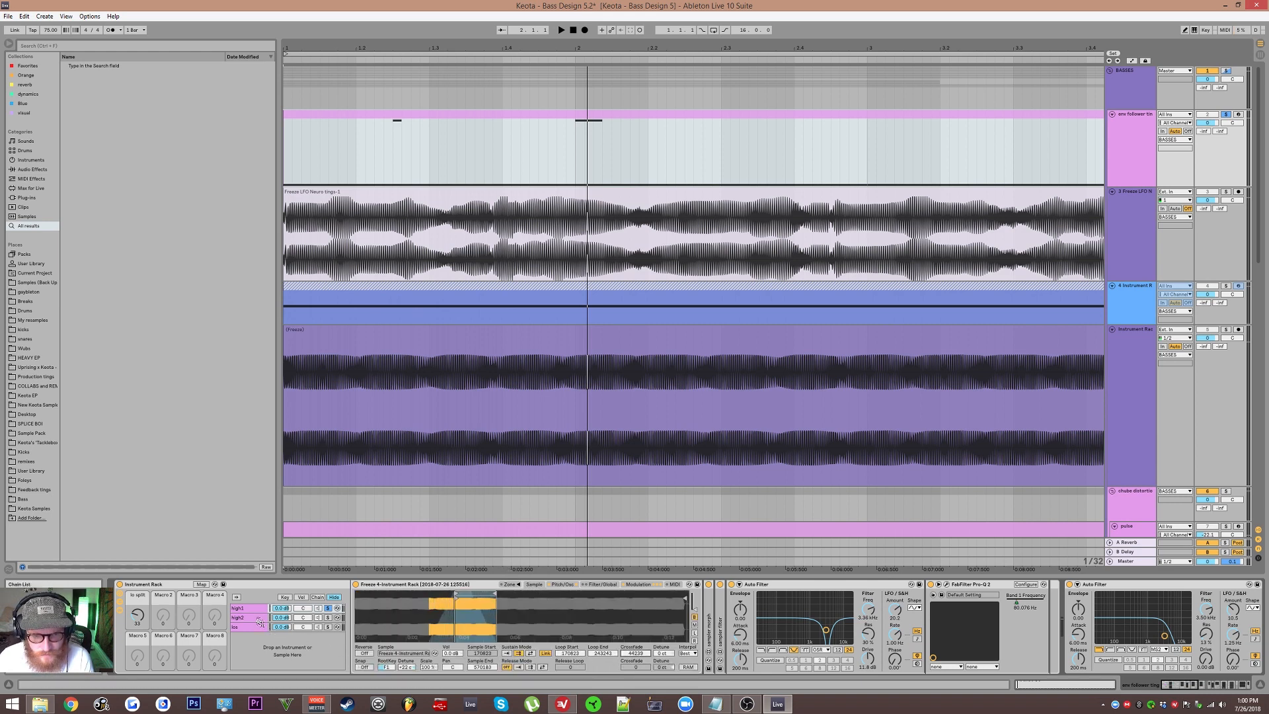
Step: Audition the bass and review the low chain's Simpler across its Sample, Pitch/Osc, Filter/Global and Modulation sections
click(259, 619)
click(258, 627)
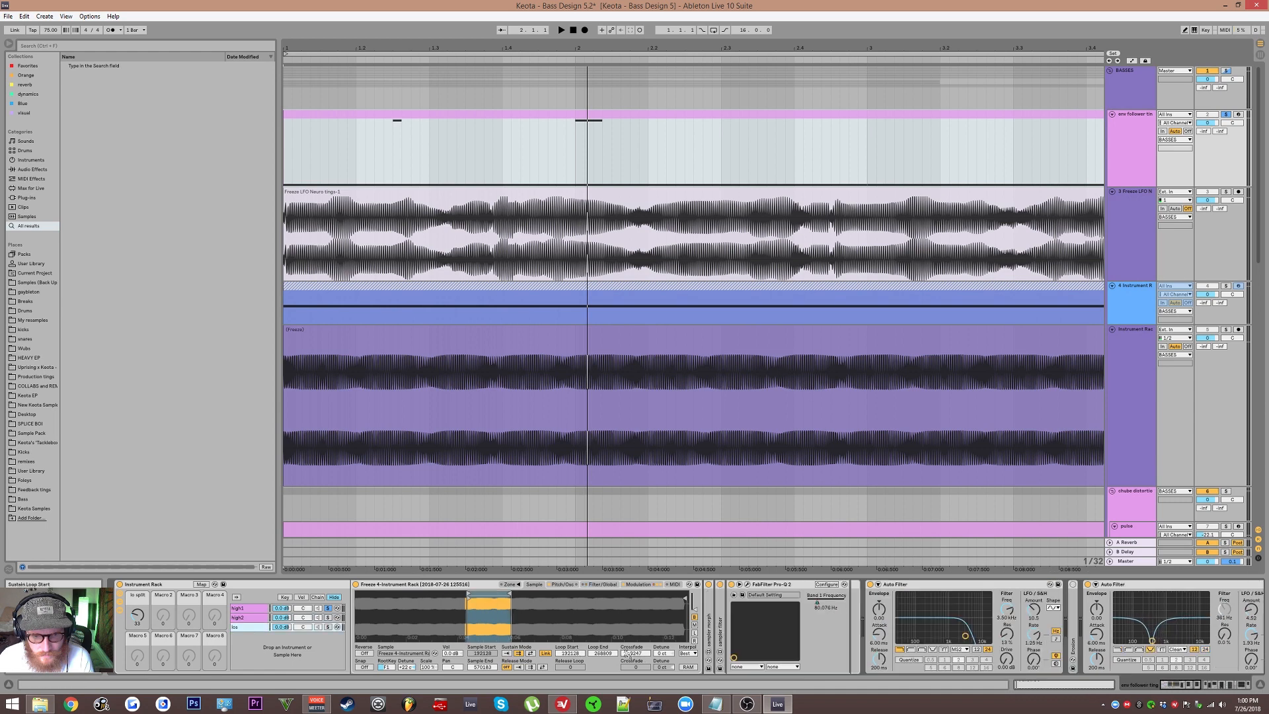
key(space)
click(557, 584)
click(536, 584)
key(space)
click(595, 585)
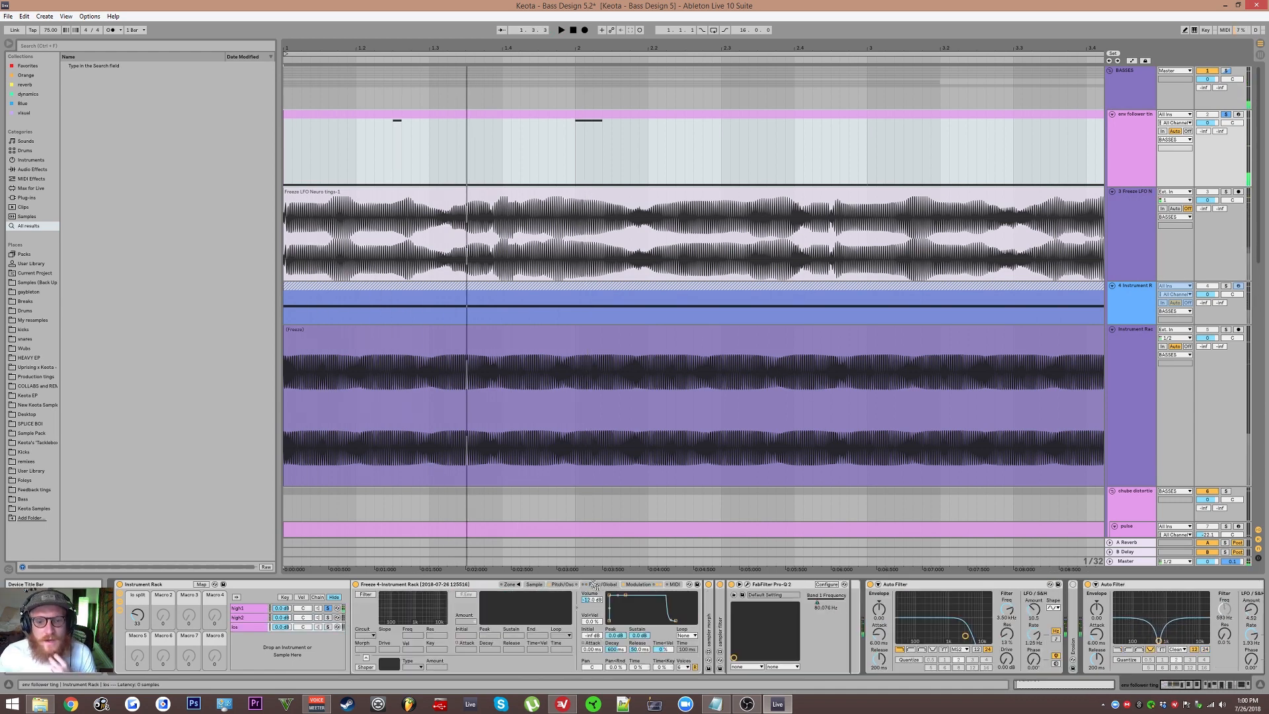
click(574, 585)
click(636, 585)
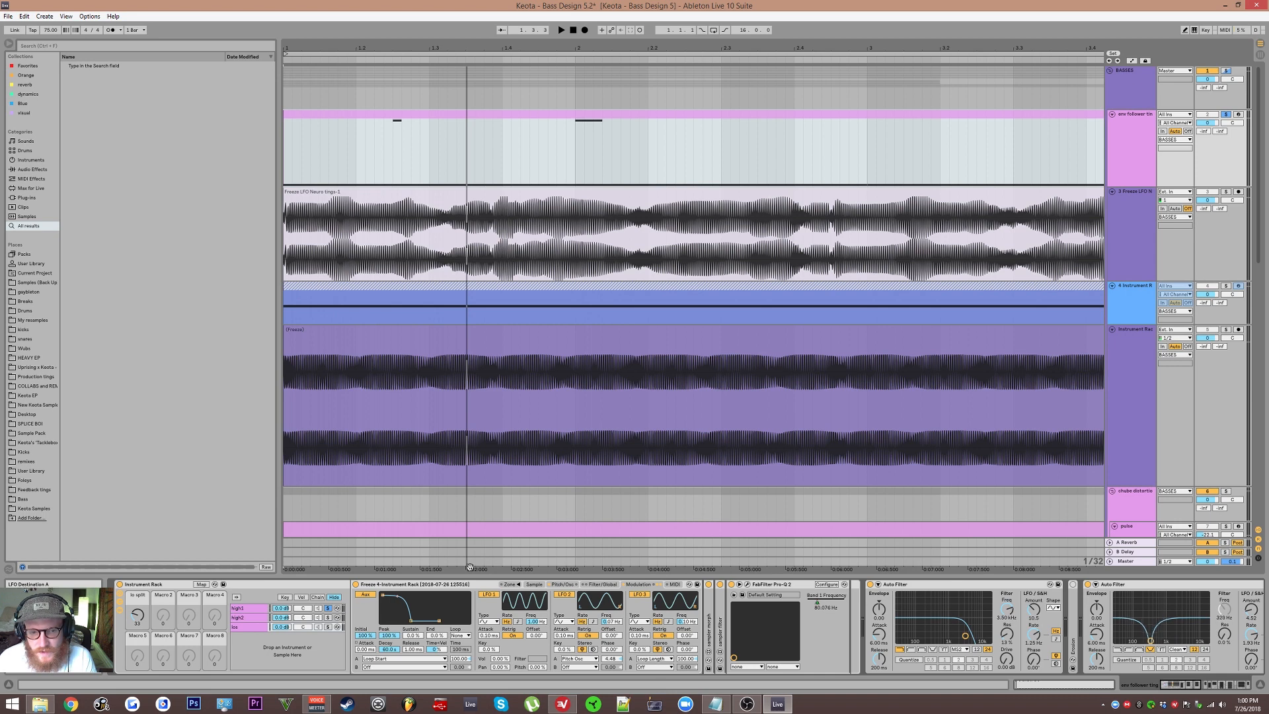
Step: Compare the Modulation settings and effect devices of the high1 and high2 chains
click(262, 609)
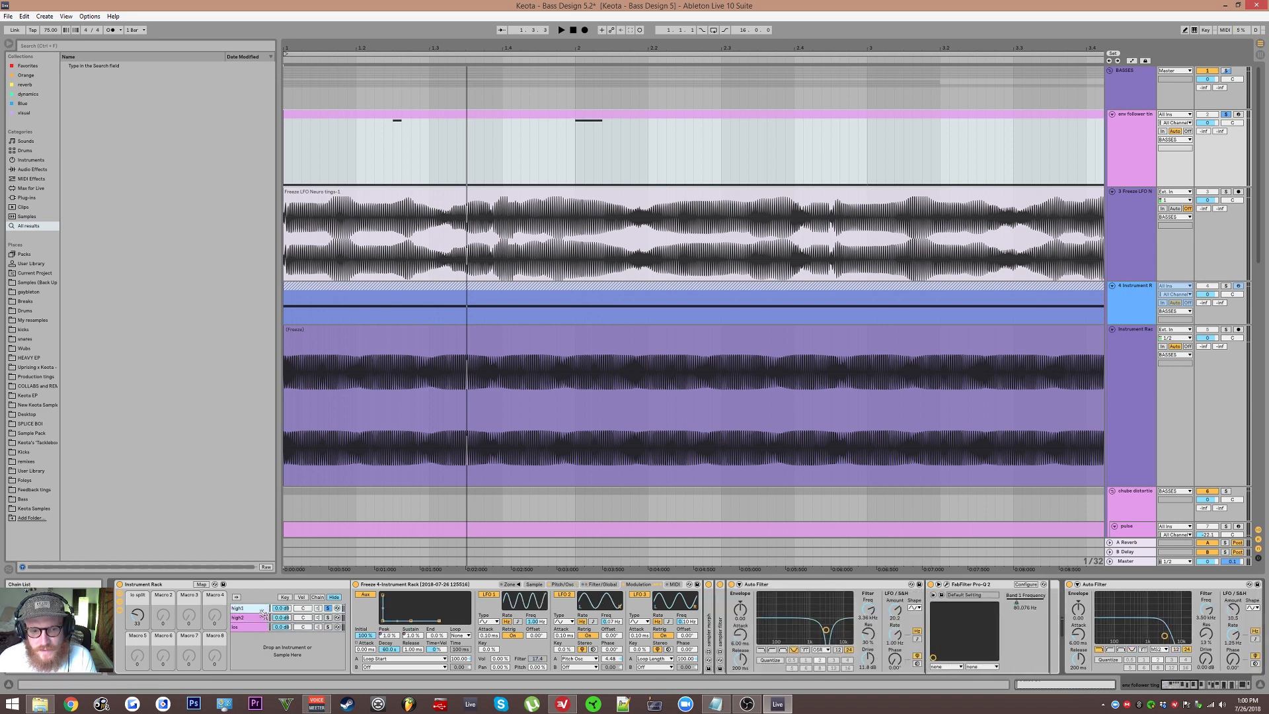
click(257, 622)
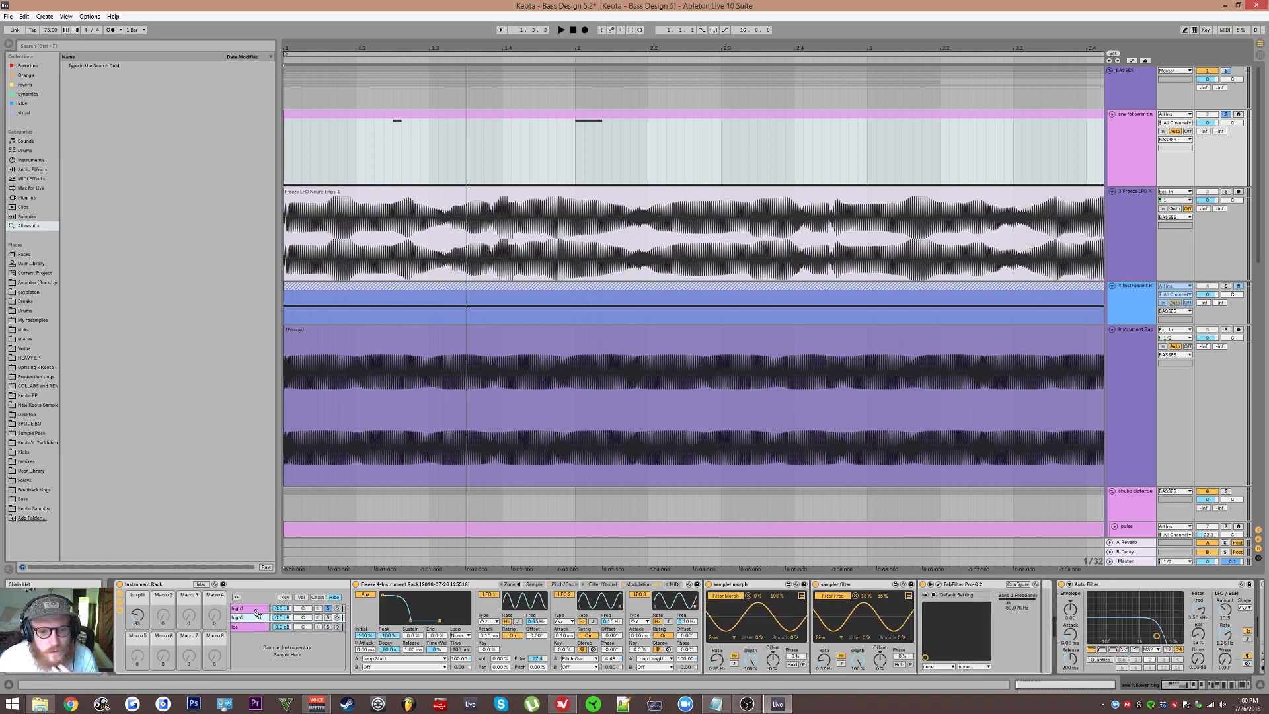
click(257, 610)
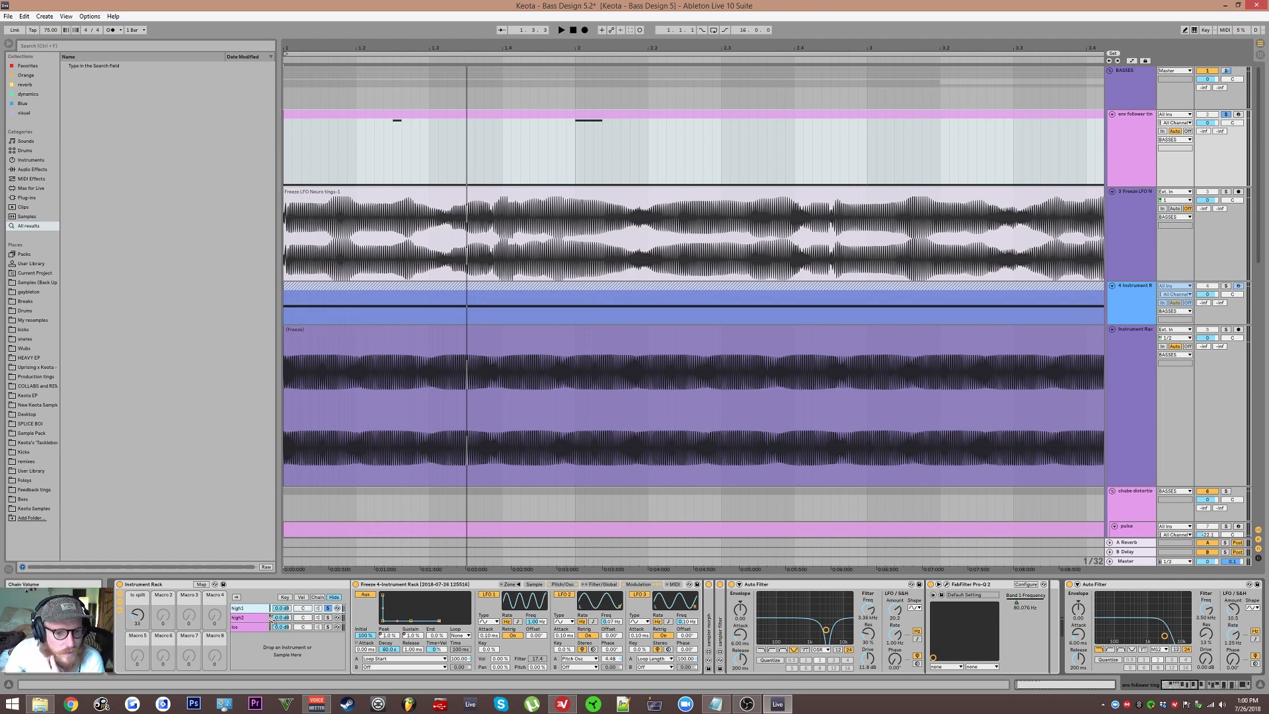
click(282, 619)
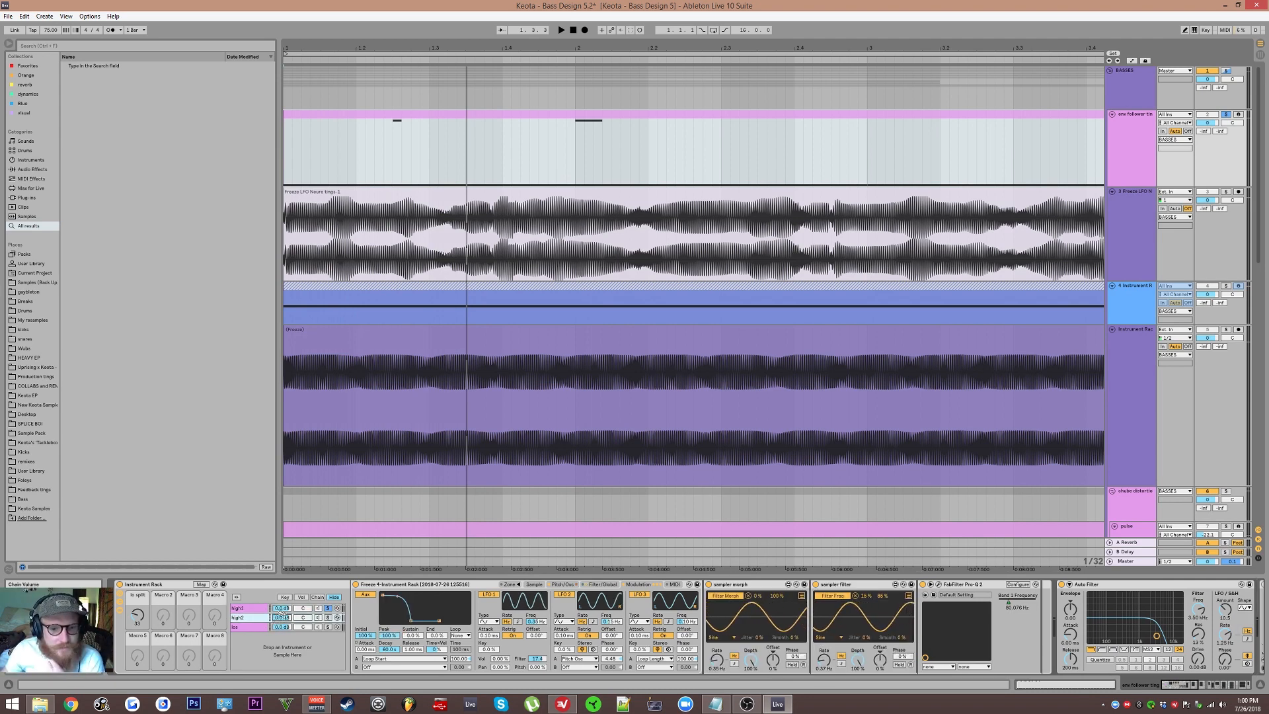
click(280, 608)
click(269, 621)
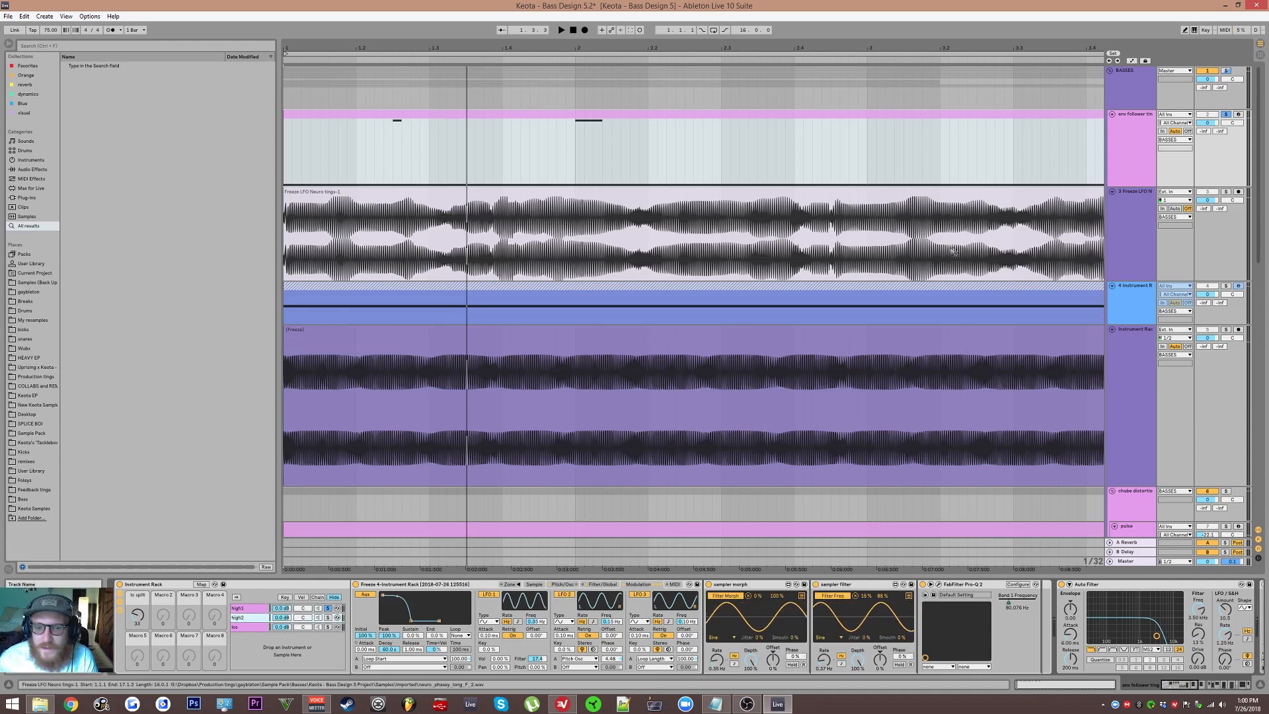
click(257, 609)
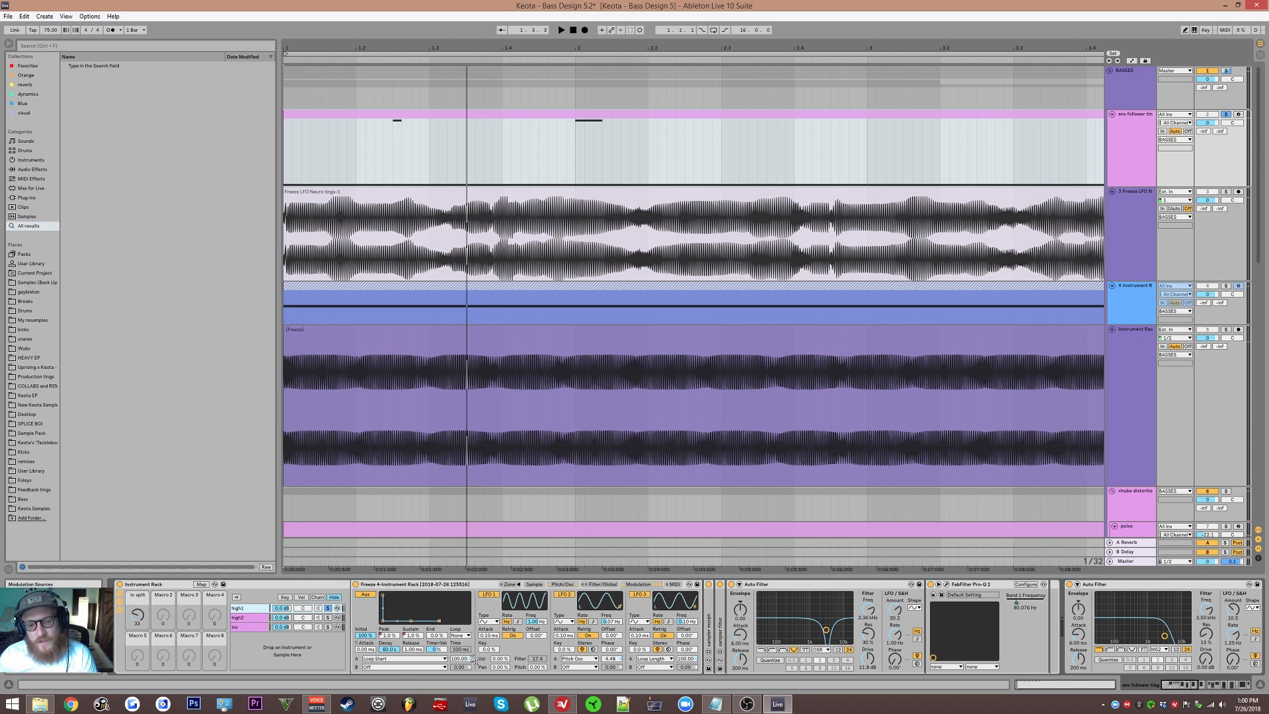
Step: Review the high1 Simpler's Sample, Pitch/Osc, Filter/Global and Modulation sections
click(534, 585)
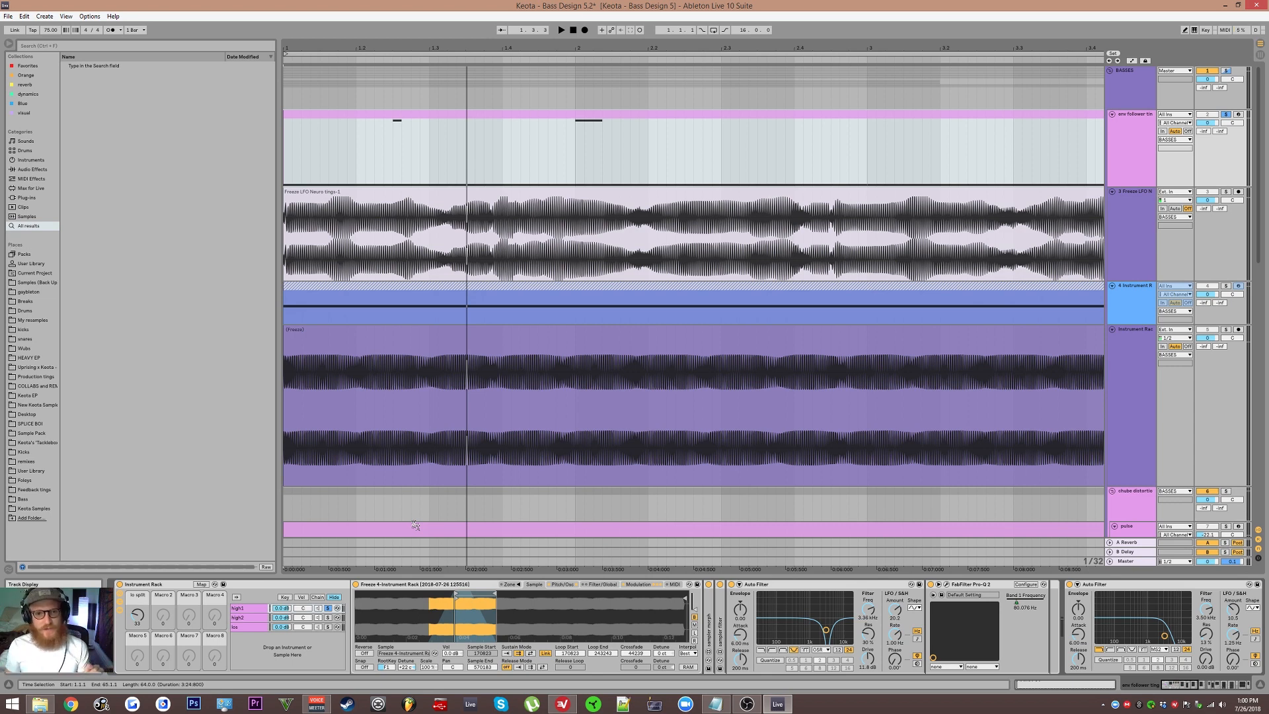
click(579, 587)
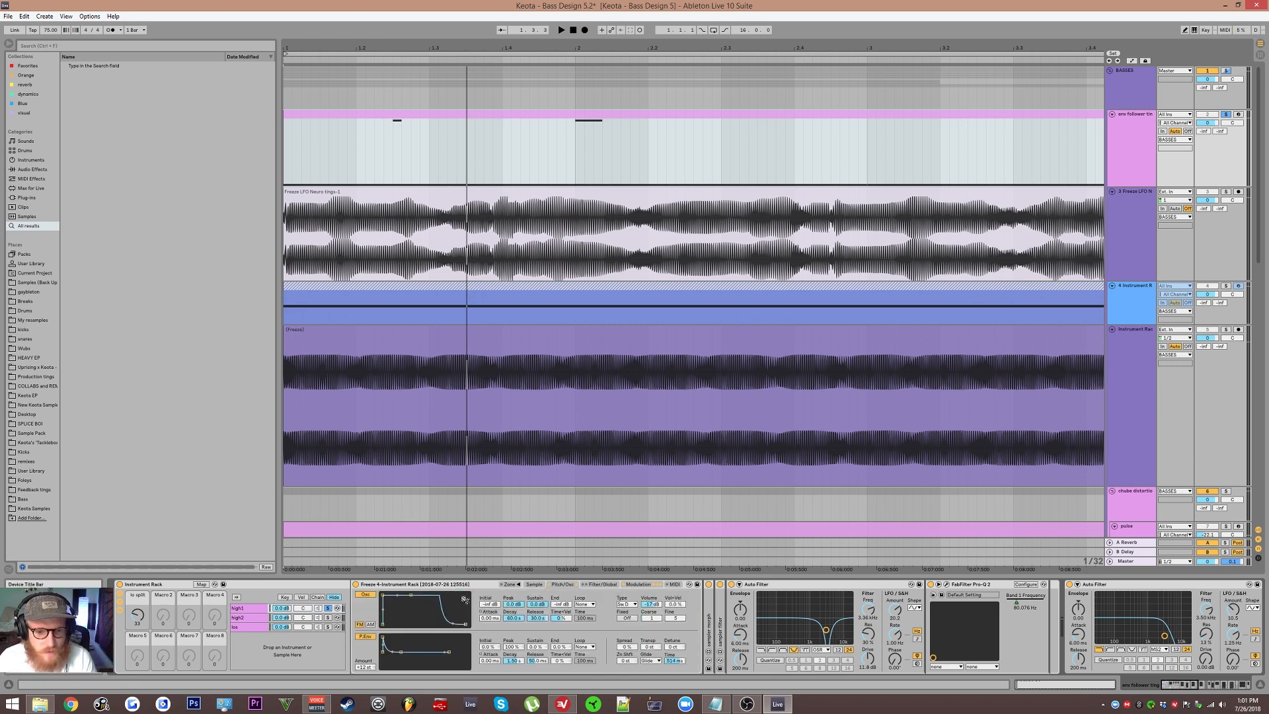
click(534, 585)
click(558, 587)
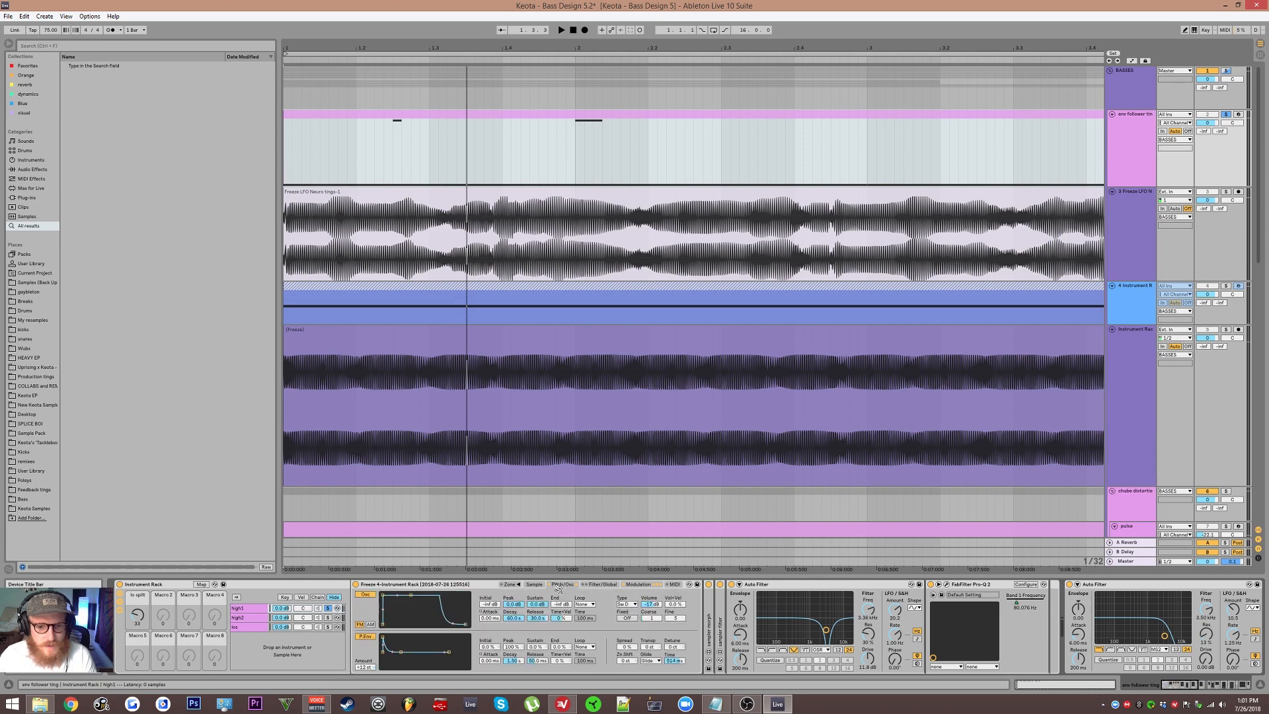
click(588, 586)
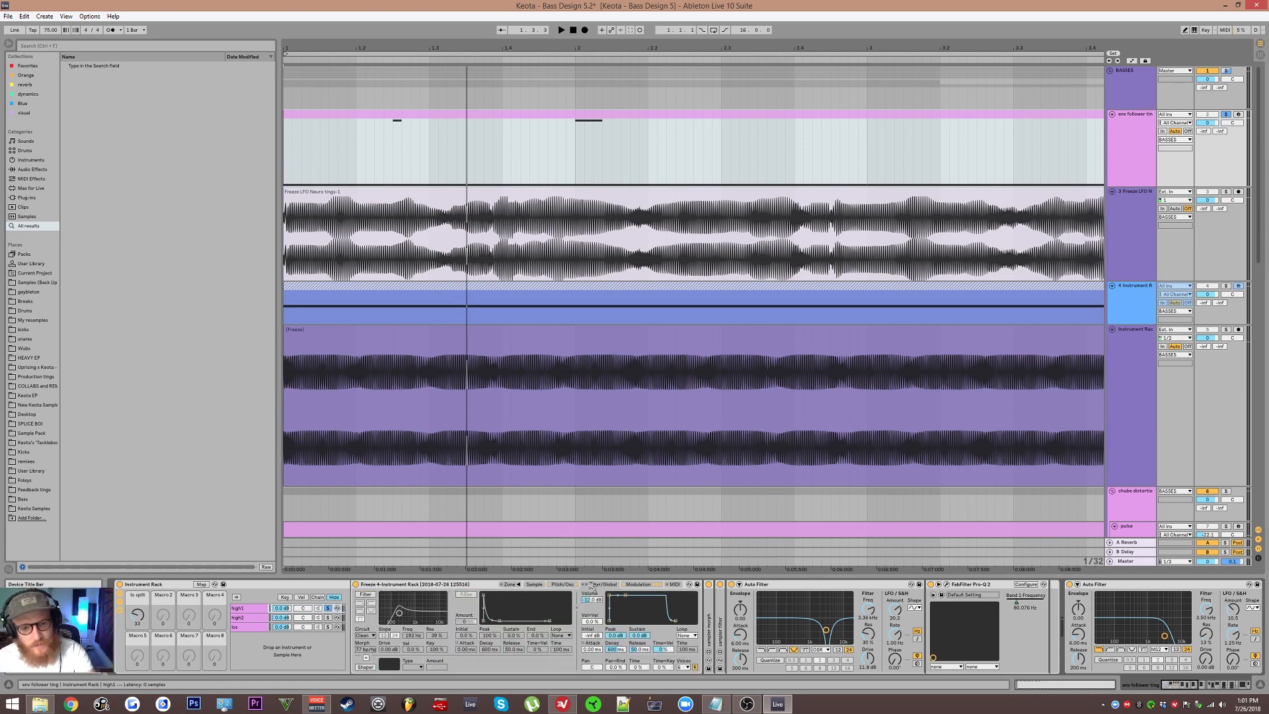
click(650, 586)
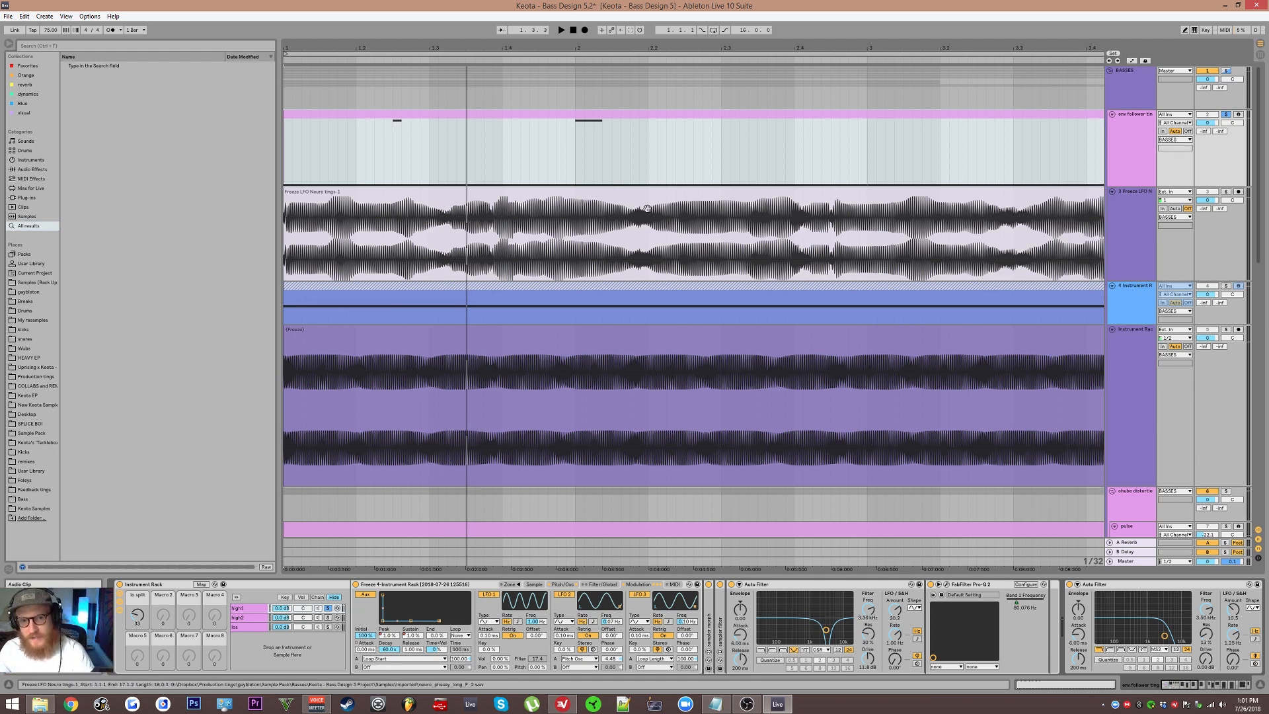
Step: Audition the frozen Instrument Rack track in solo, return the solo to the env follower ting track and reselect its clip
click(609, 340)
click(1228, 331)
key(space)
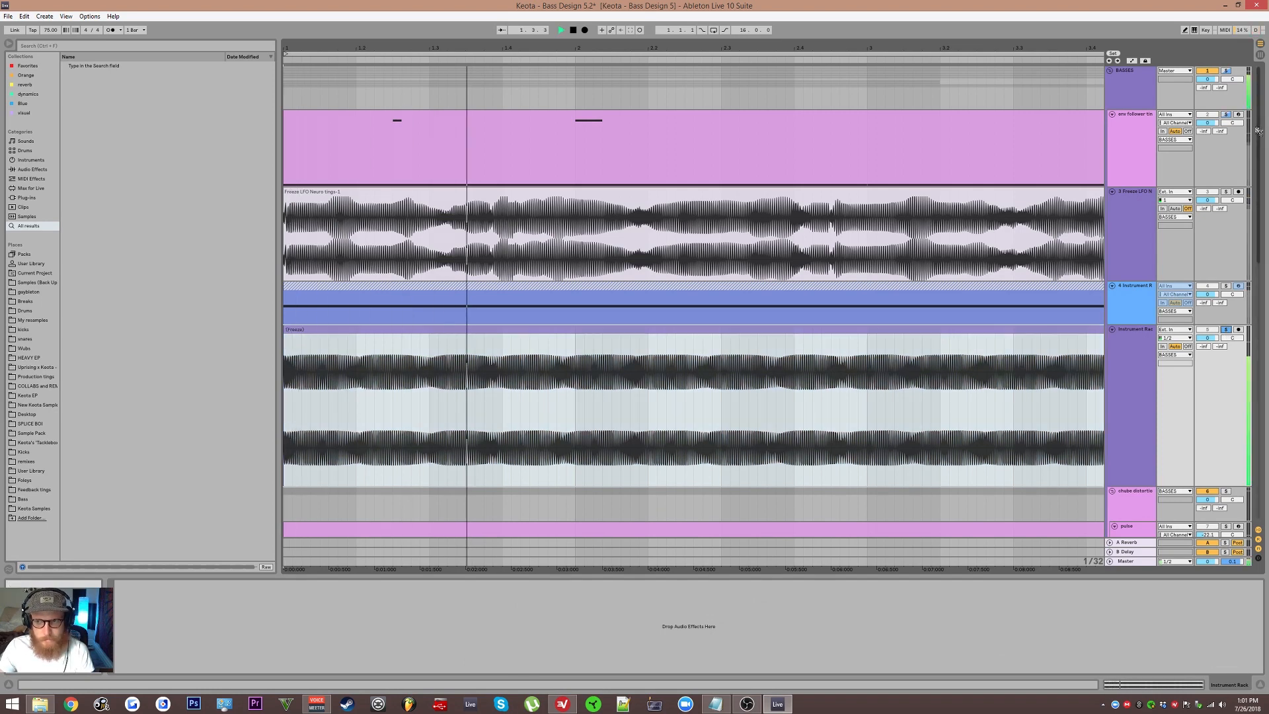
click(1225, 116)
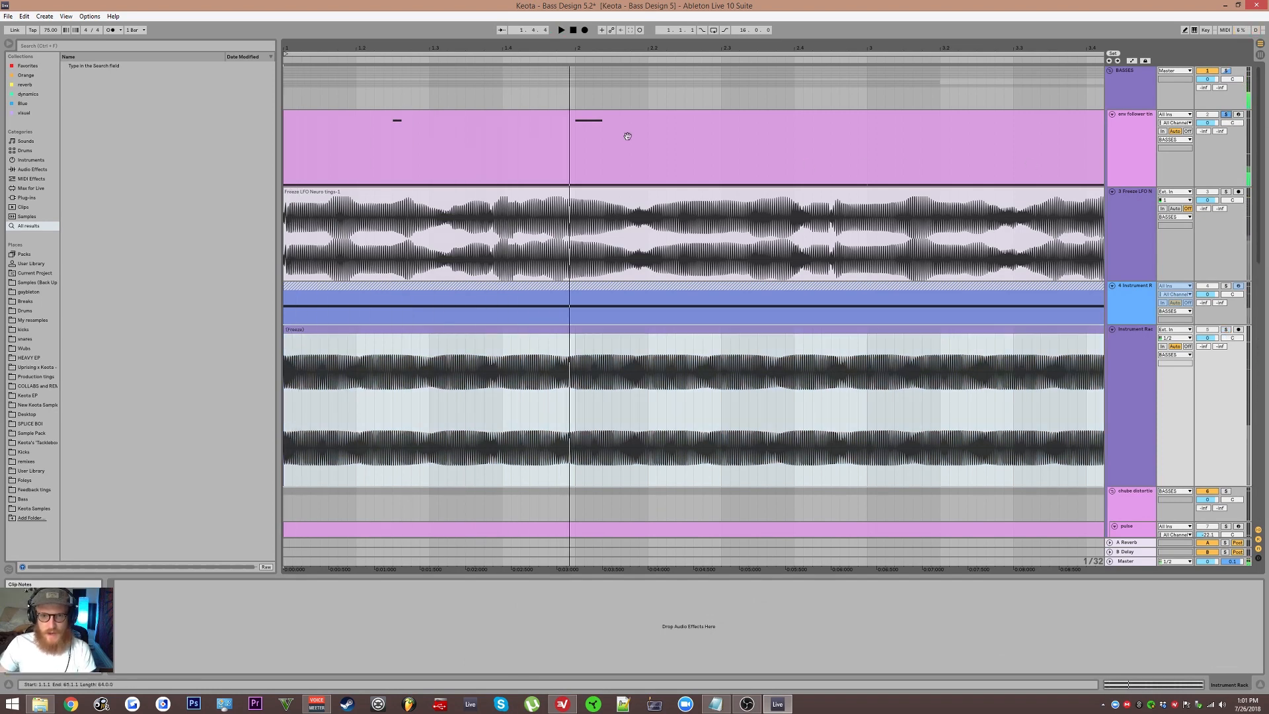
click(393, 133)
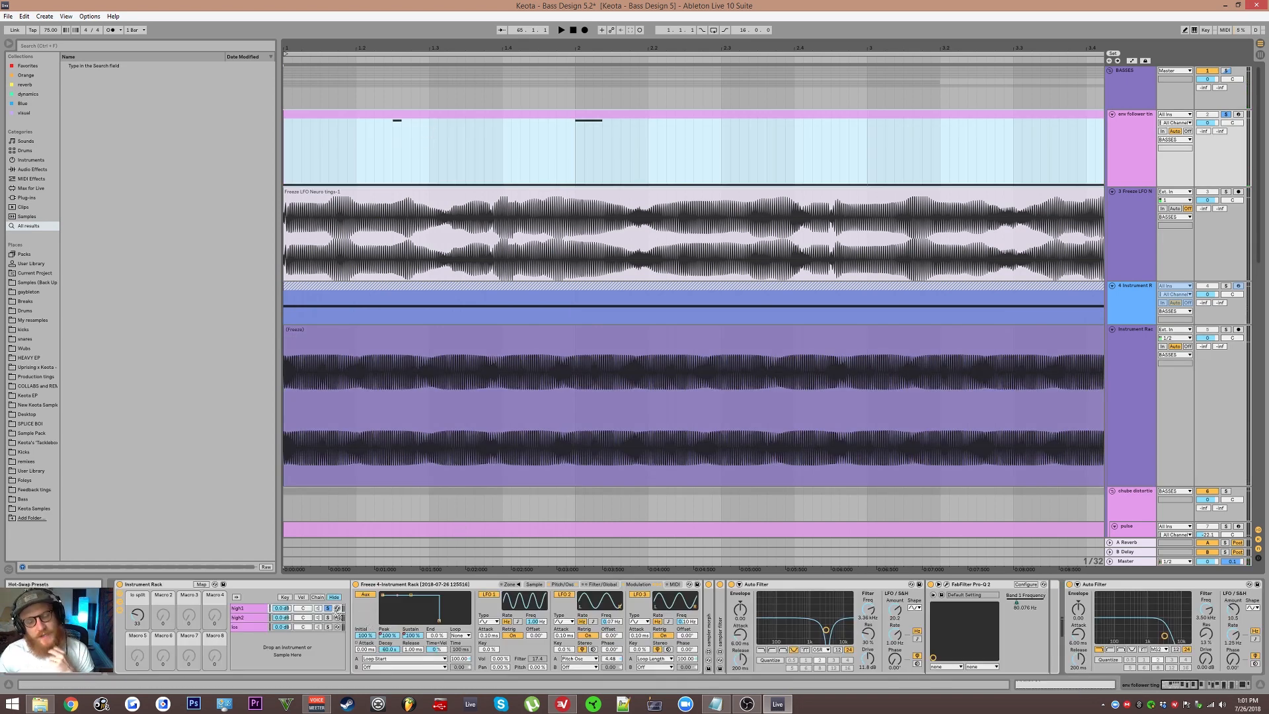
Step: Show the env follower ting track's automation lanes and remove the high1 Osc On and Device On lanes
right_click(1144, 159)
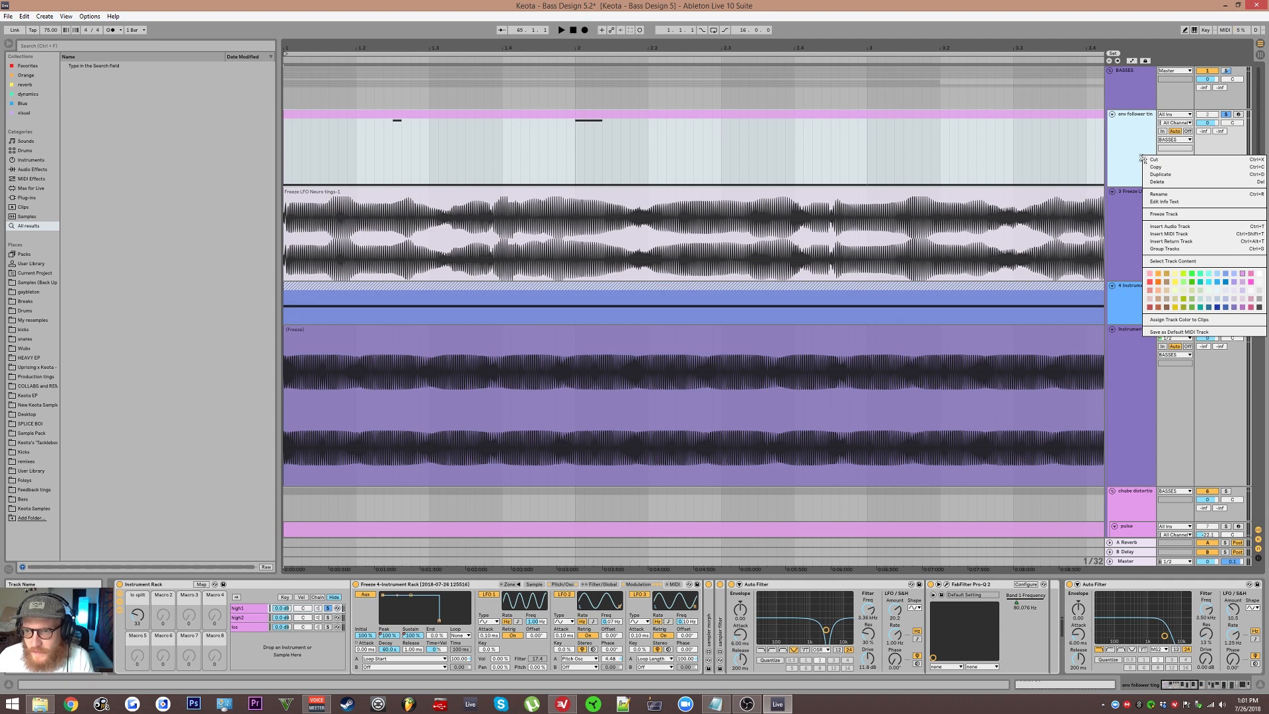
click(1139, 165)
key(a)
right_click(1134, 169)
click(1129, 161)
right_click(1130, 159)
click(1128, 162)
drag(1134, 205, 1134, 204)
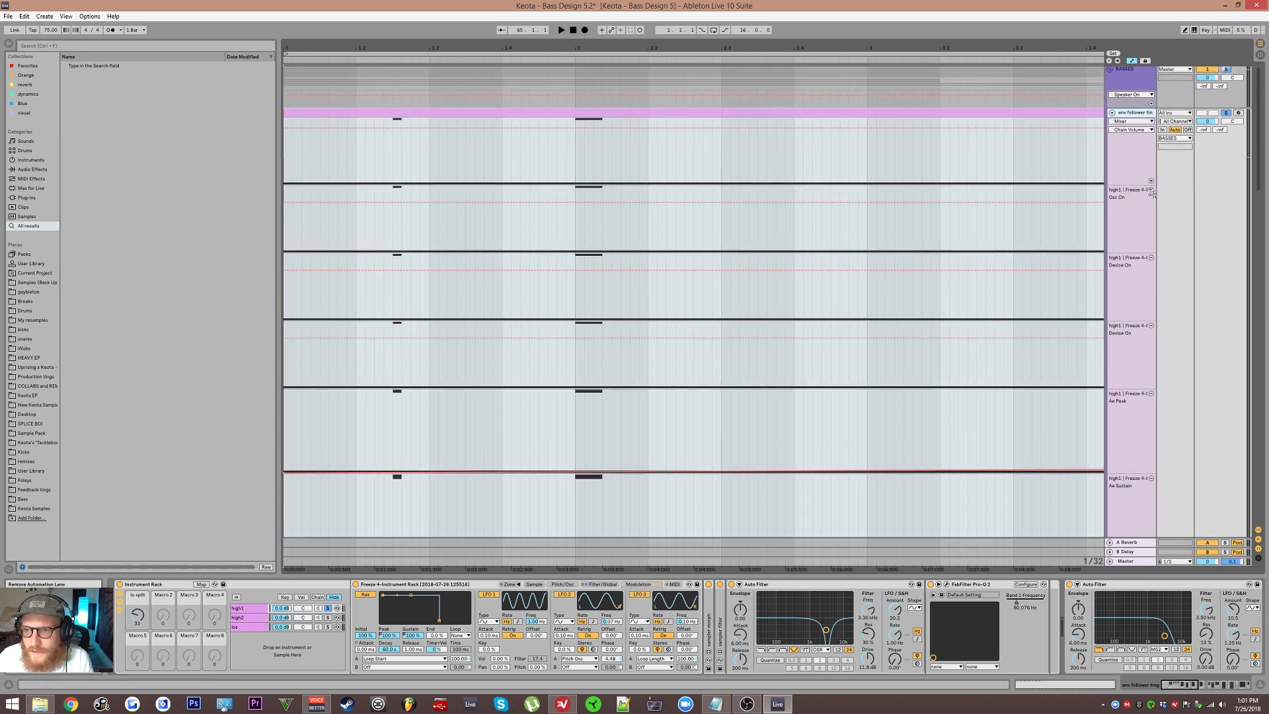
click(1151, 191)
click(1151, 191)
click(1150, 190)
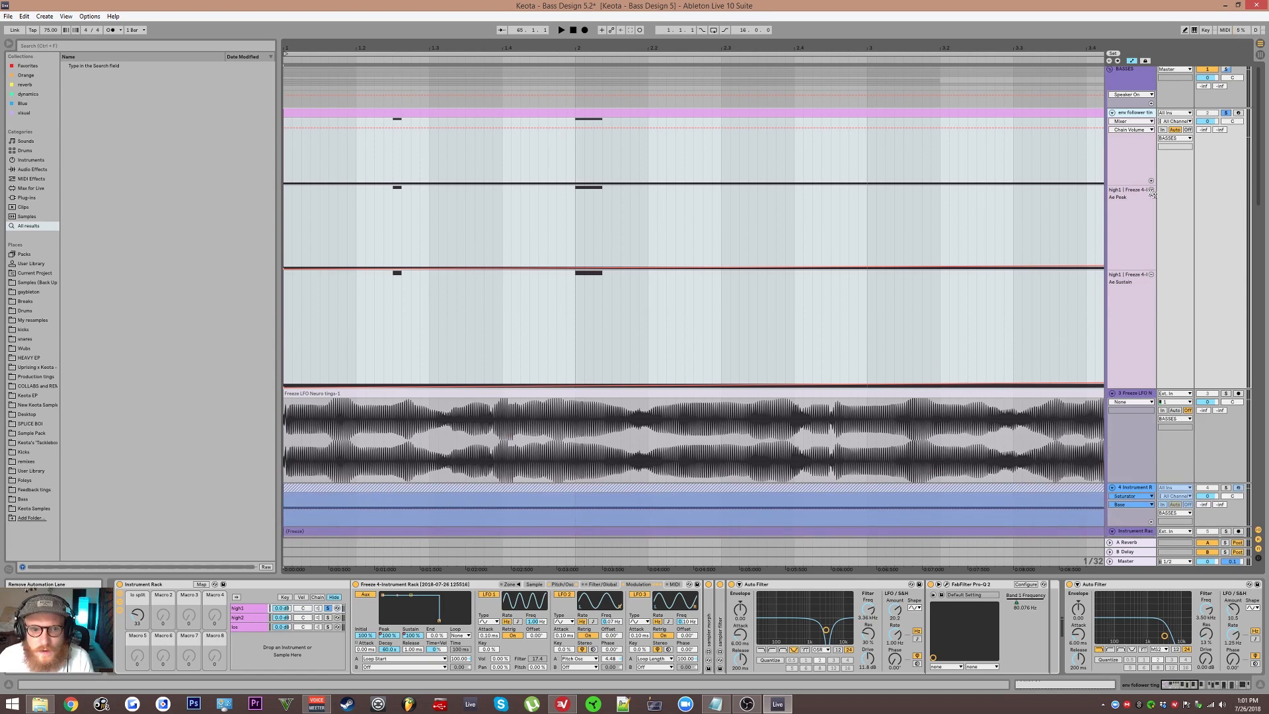
Step: Audition the bass, try raising the start of the high1 Ae Peak automation, and undo the change
scroll(731, 224, down, 2)
drag(586, 240, 610, 268)
scroll(632, 303, down, 2)
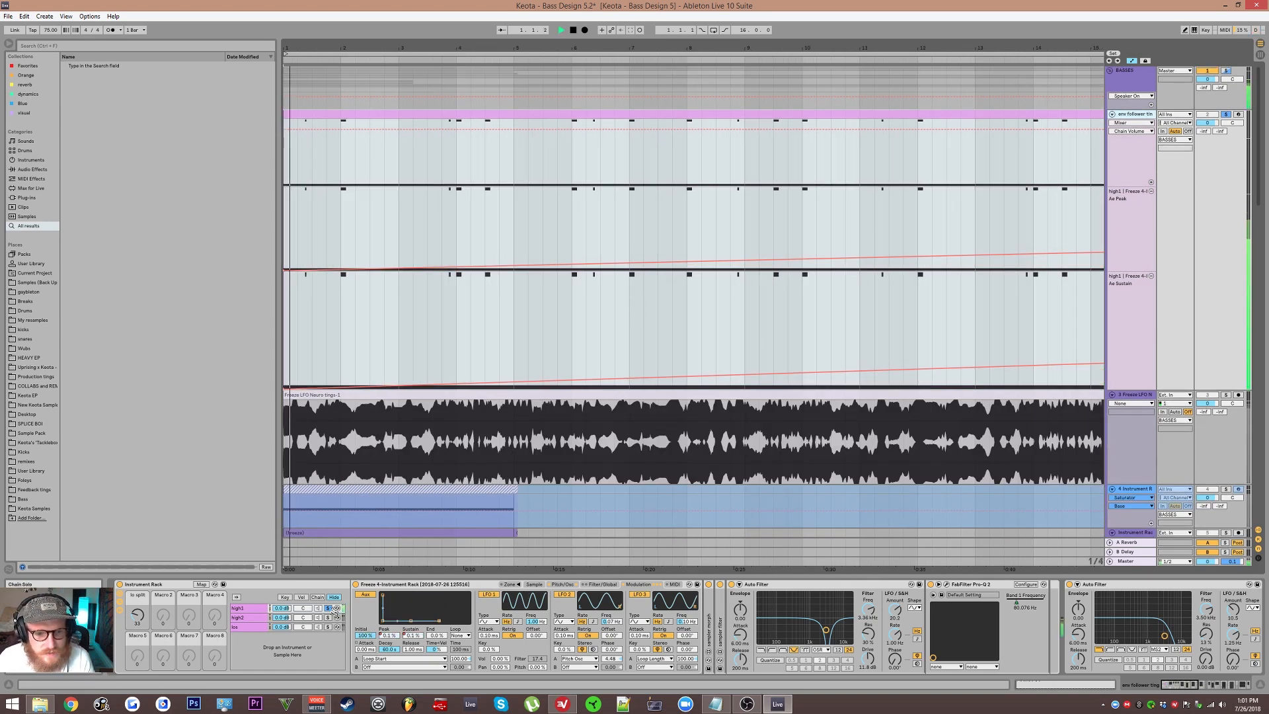
key(space)
key(space)
key(space)
key(space)
key(space)
drag(287, 273, 287, 241)
key(ctrl+z)
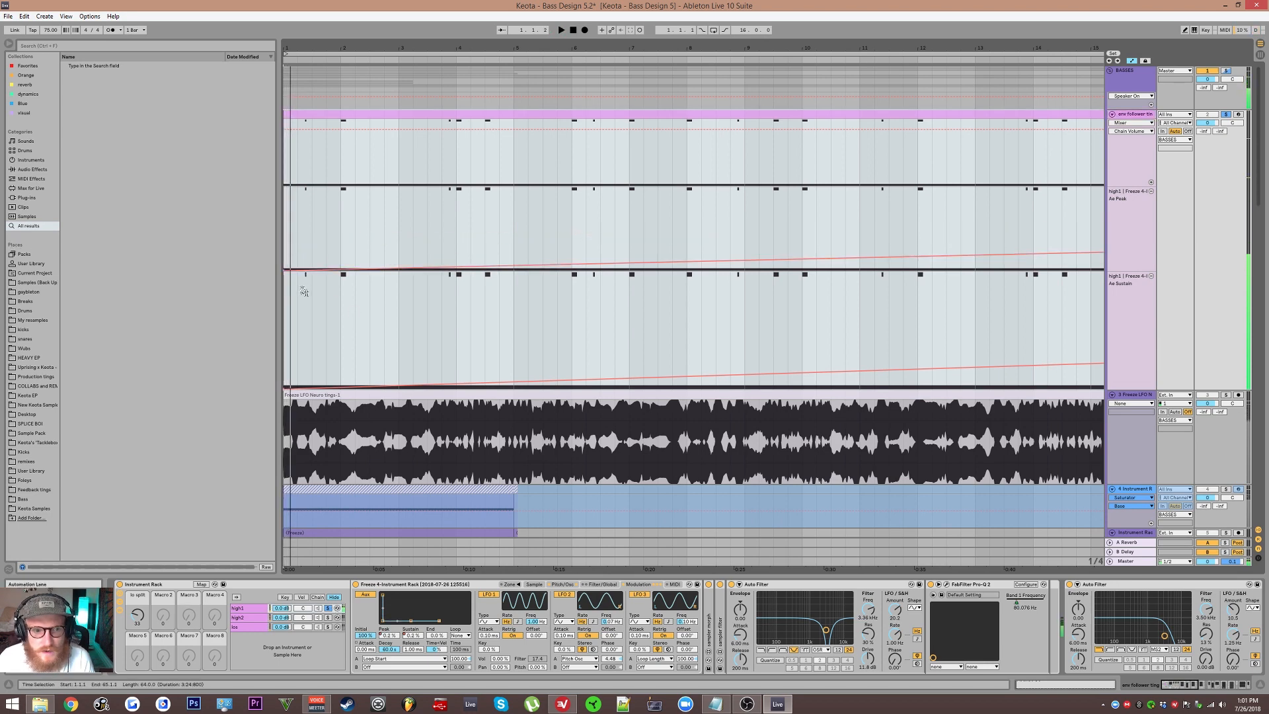
Step: Try raising the start of the high1 Ae Sustain automation, audition it repeatedly, and undo the change
drag(287, 385, 287, 213)
key(space)
key(space)
key(space)
key(space)
key(space)
key(space)
key(space)
key(ctrl+z)
key(space)
key(space)
key(space)
key(space)
key(space)
key(ctrl+z)
click(423, 584)
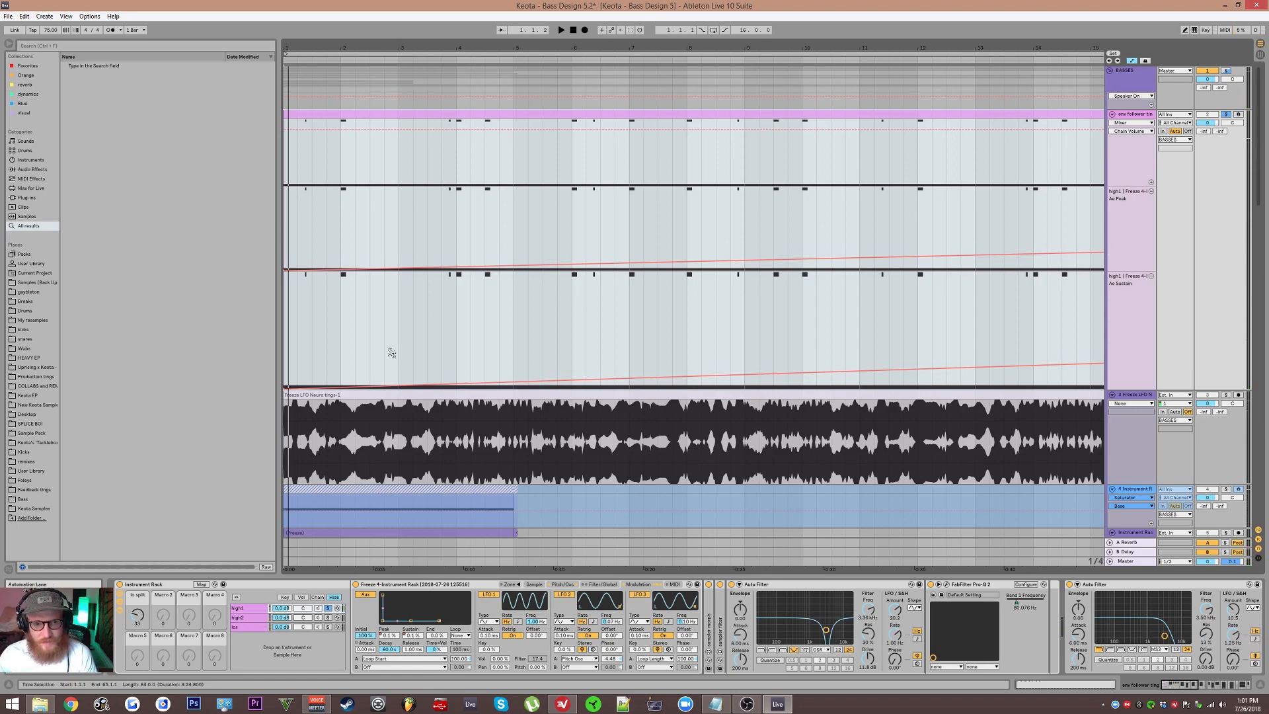
Step: Hide the automation lanes and display the env follower ting clip's MIDI notes, folded to the used pitches
key(a)
scroll(324, 136, up, 2)
key(shift+Tab)
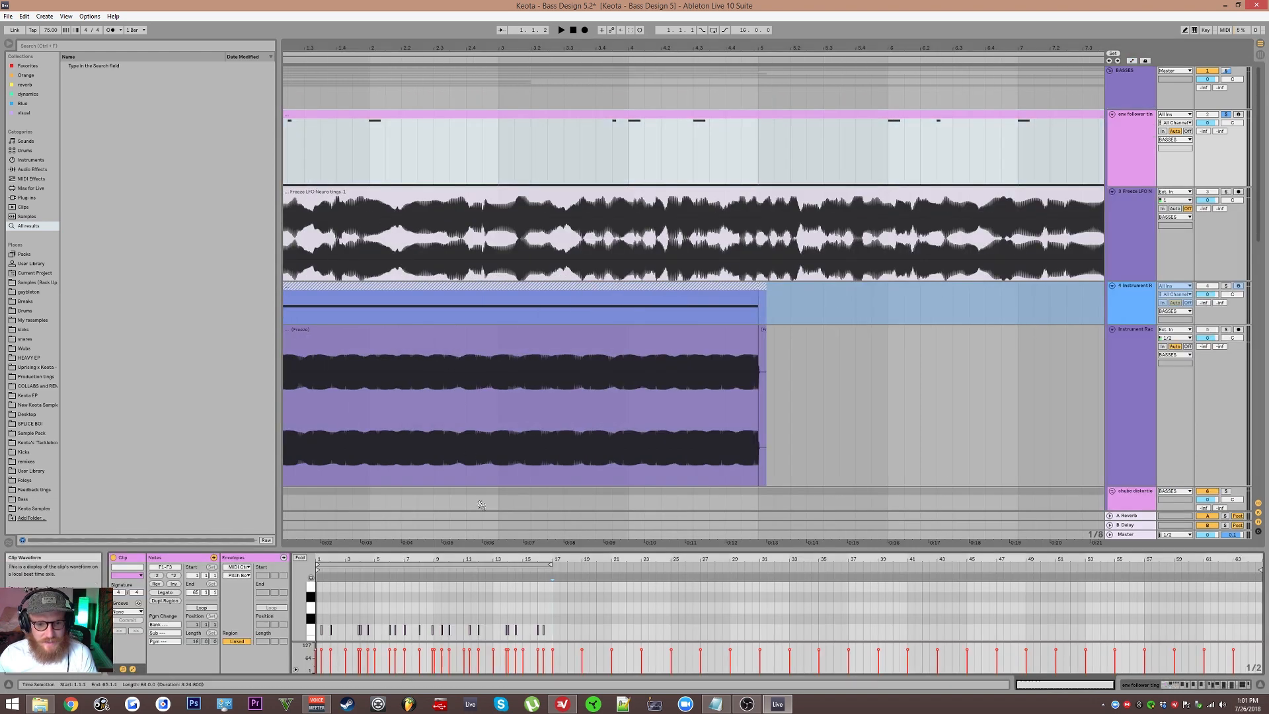
drag(404, 631, 320, 623)
click(300, 558)
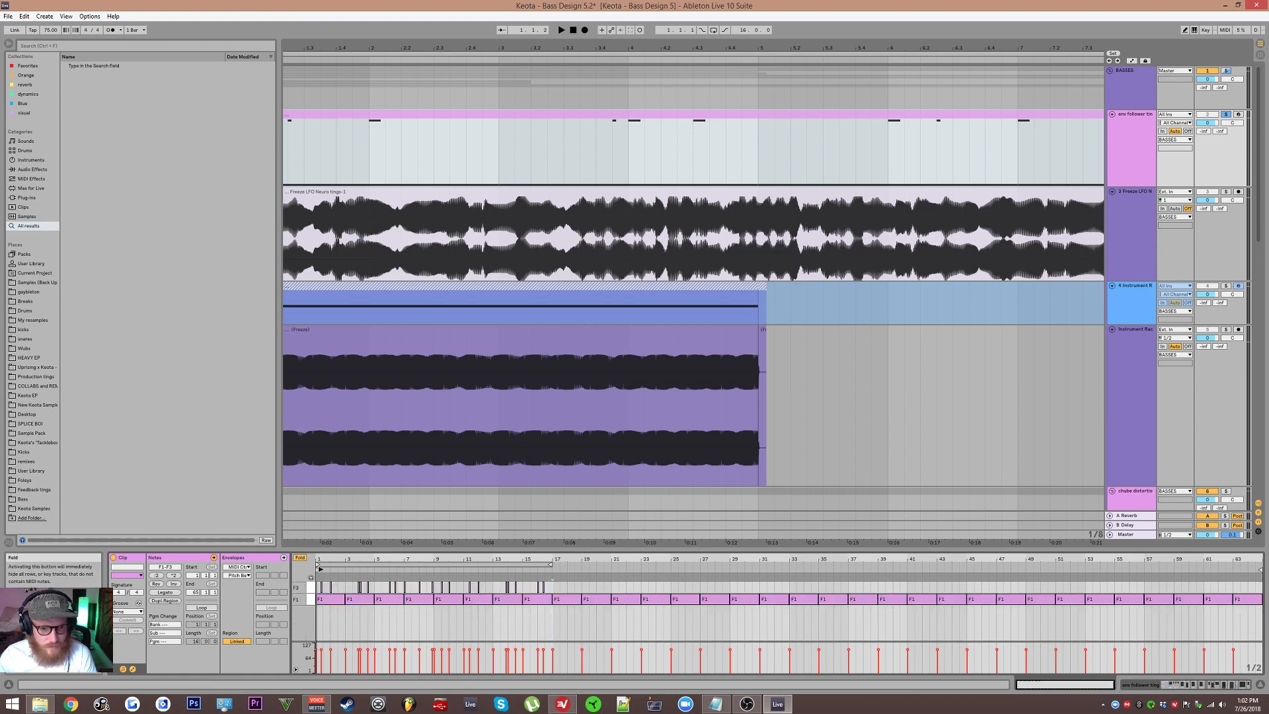
Step: Audition the env follower ting clip's F1 and F3 note pattern from the start and from just before bar 3
key(space)
scroll(325, 610, up, 6)
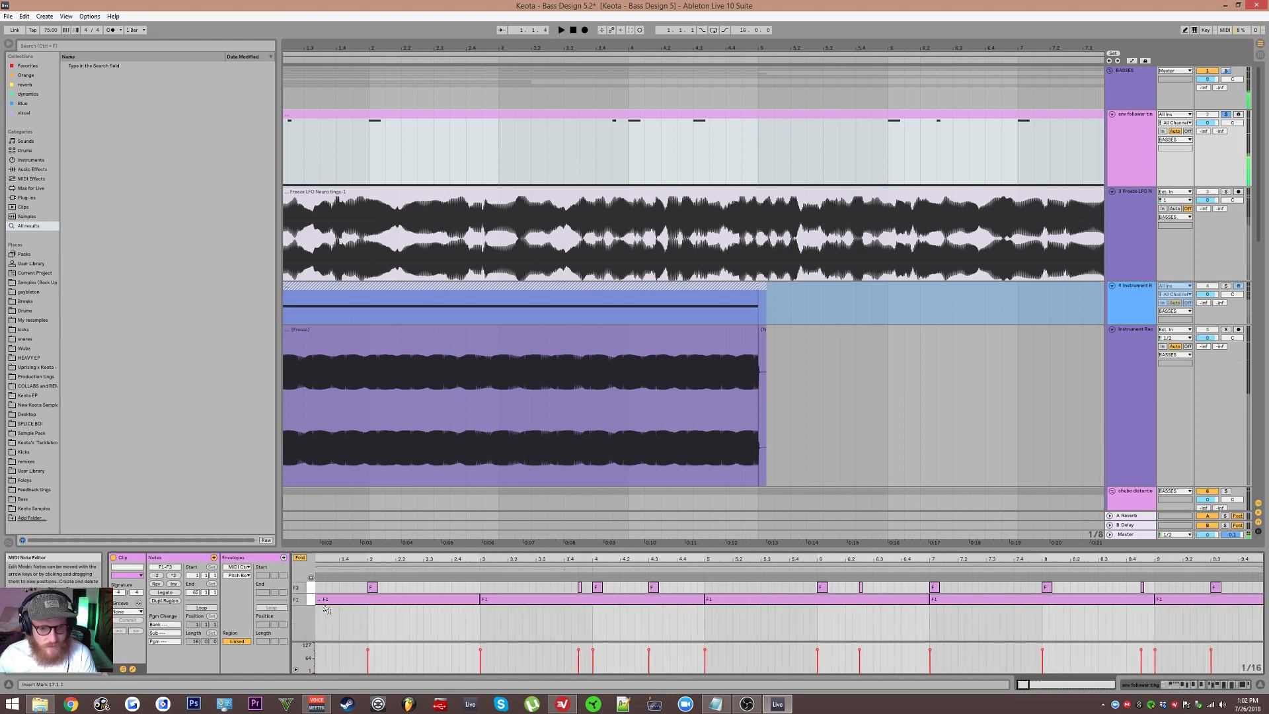
key(space)
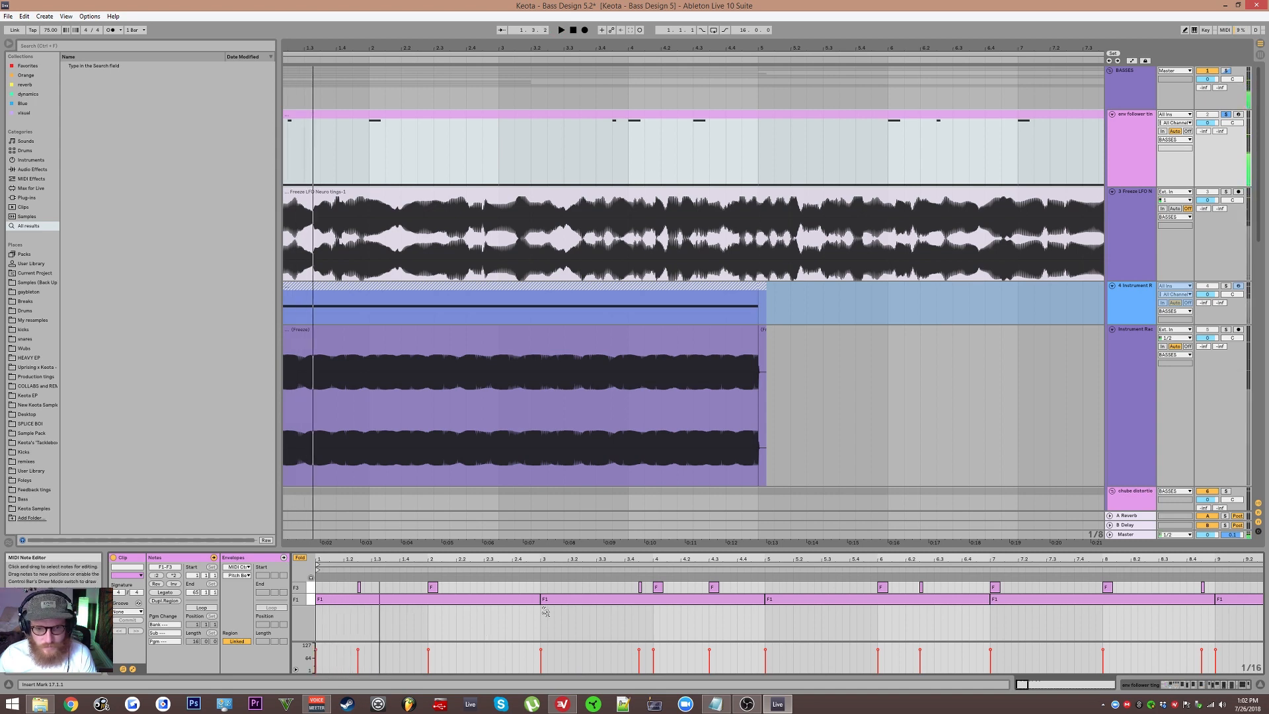
key(space)
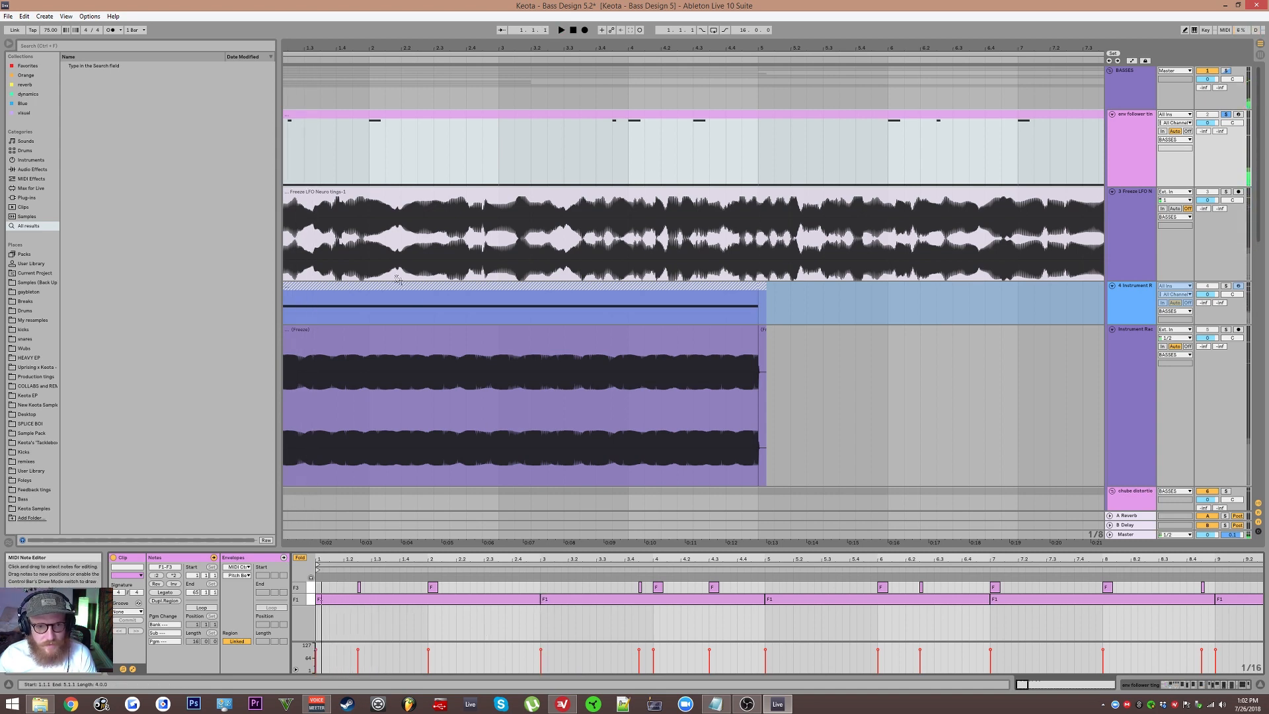
click(362, 175)
key(space)
key(space)
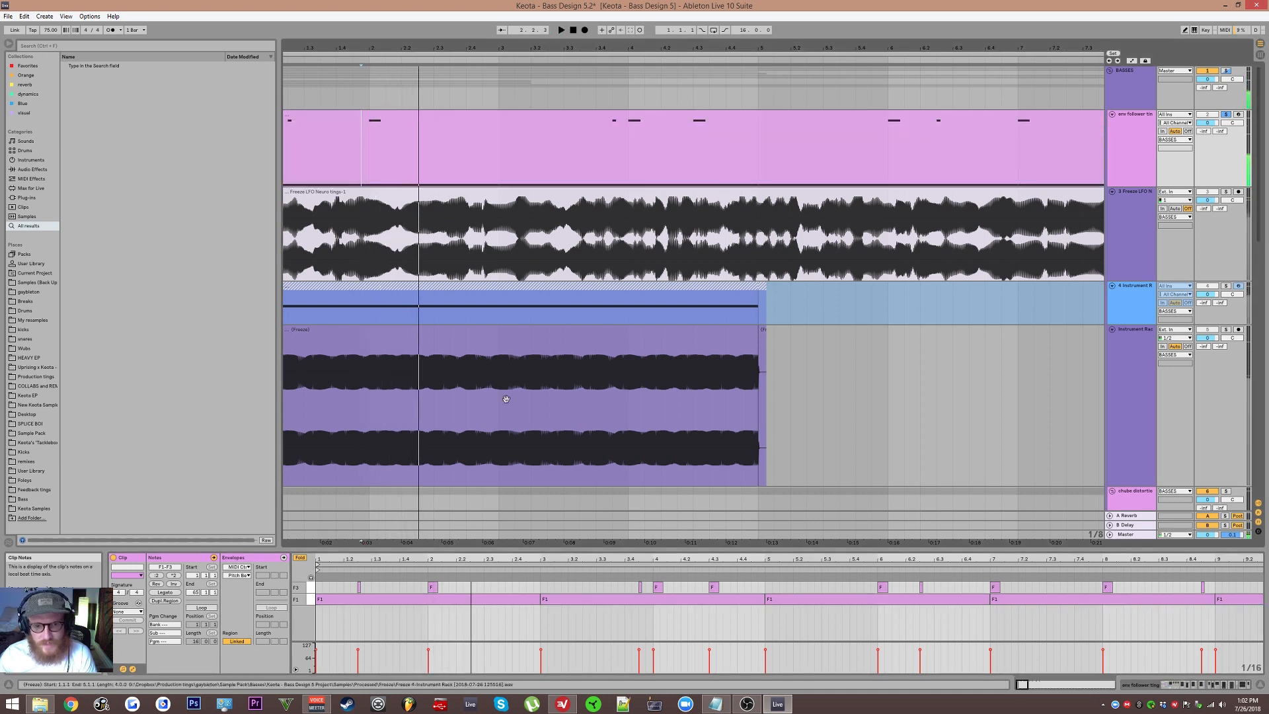
Step: Return to the high1 Simpler's Filter/Global section, bypass the first Auto Filter in its chain, and start playback
key(shift+Tab)
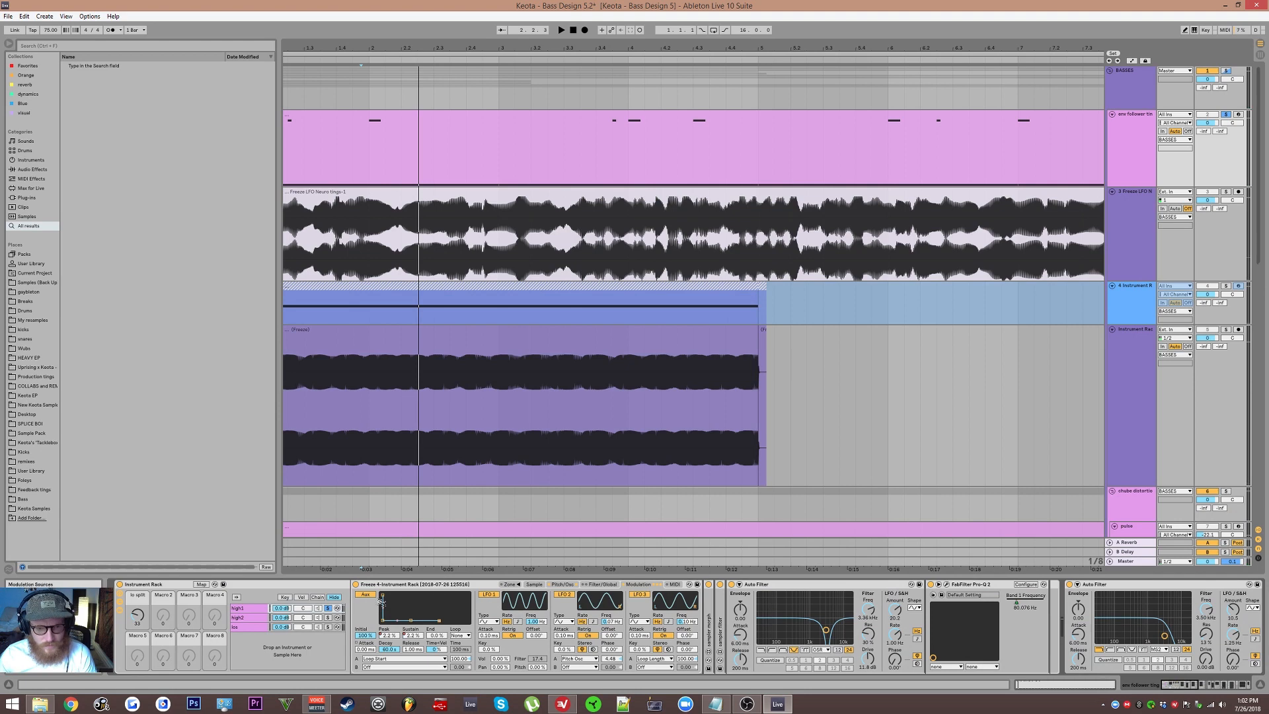
click(556, 584)
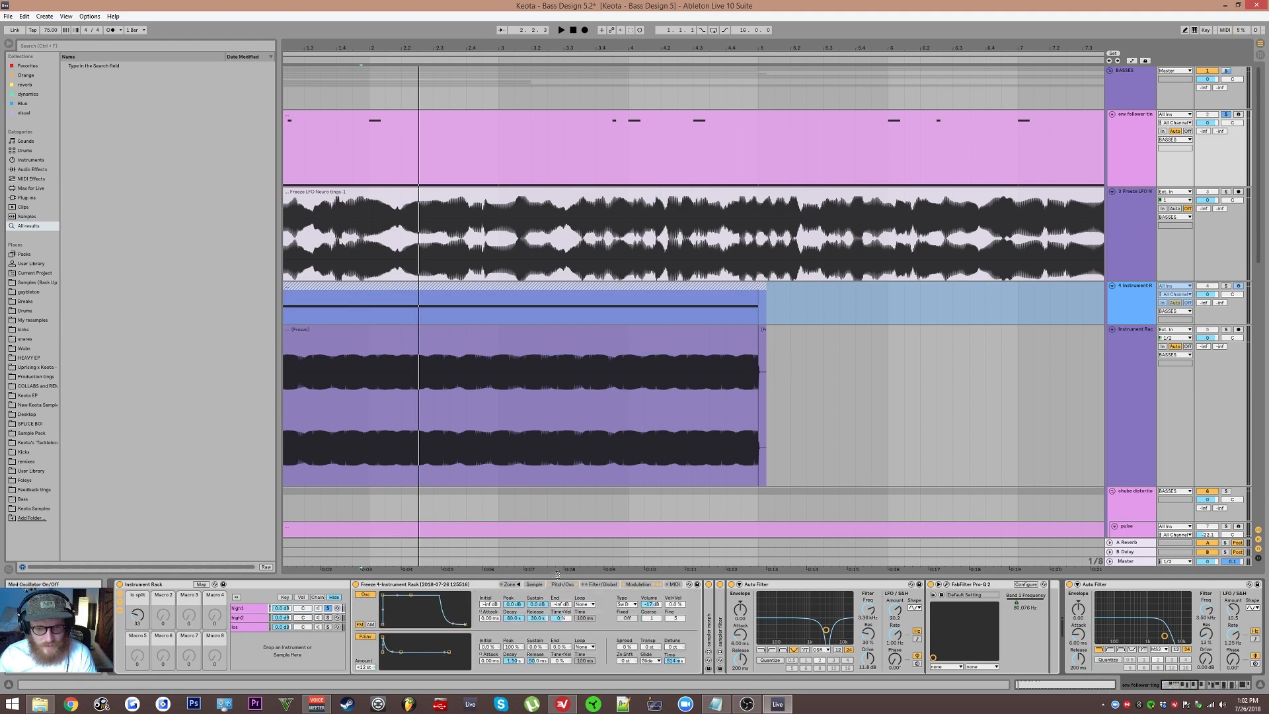
click(603, 584)
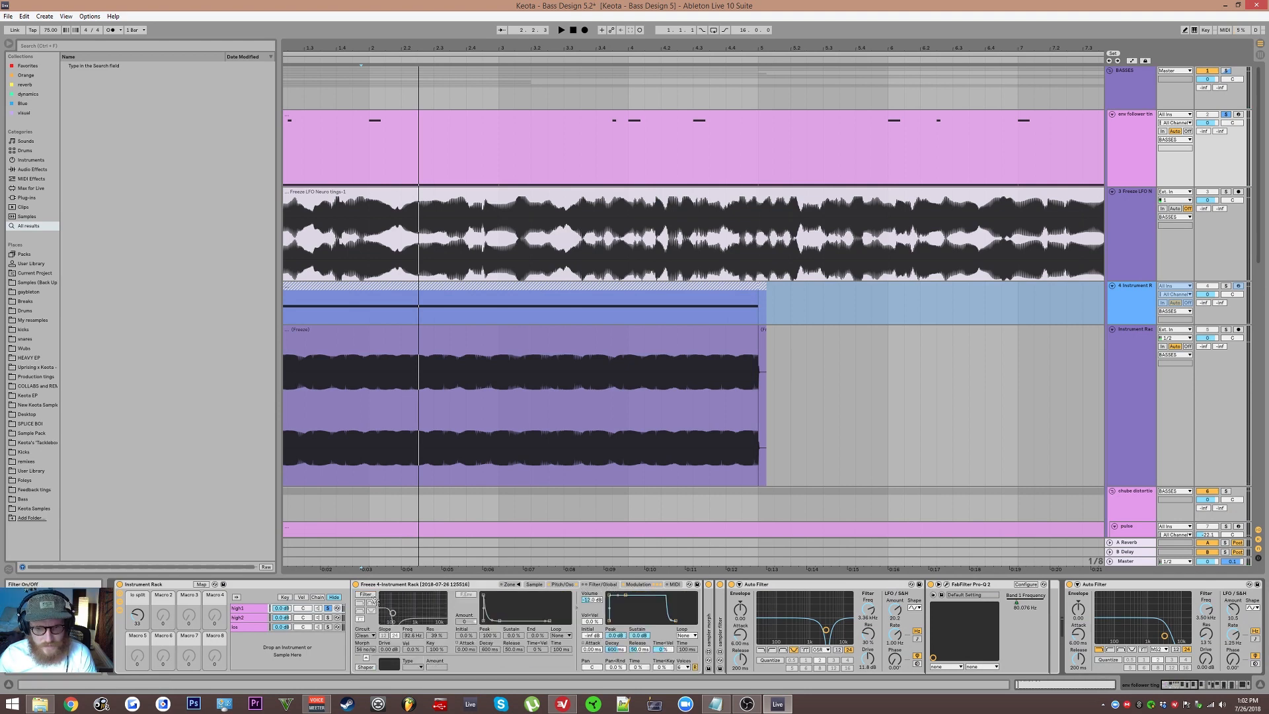
scroll(396, 614, right, 15)
scroll(519, 628, left, 15)
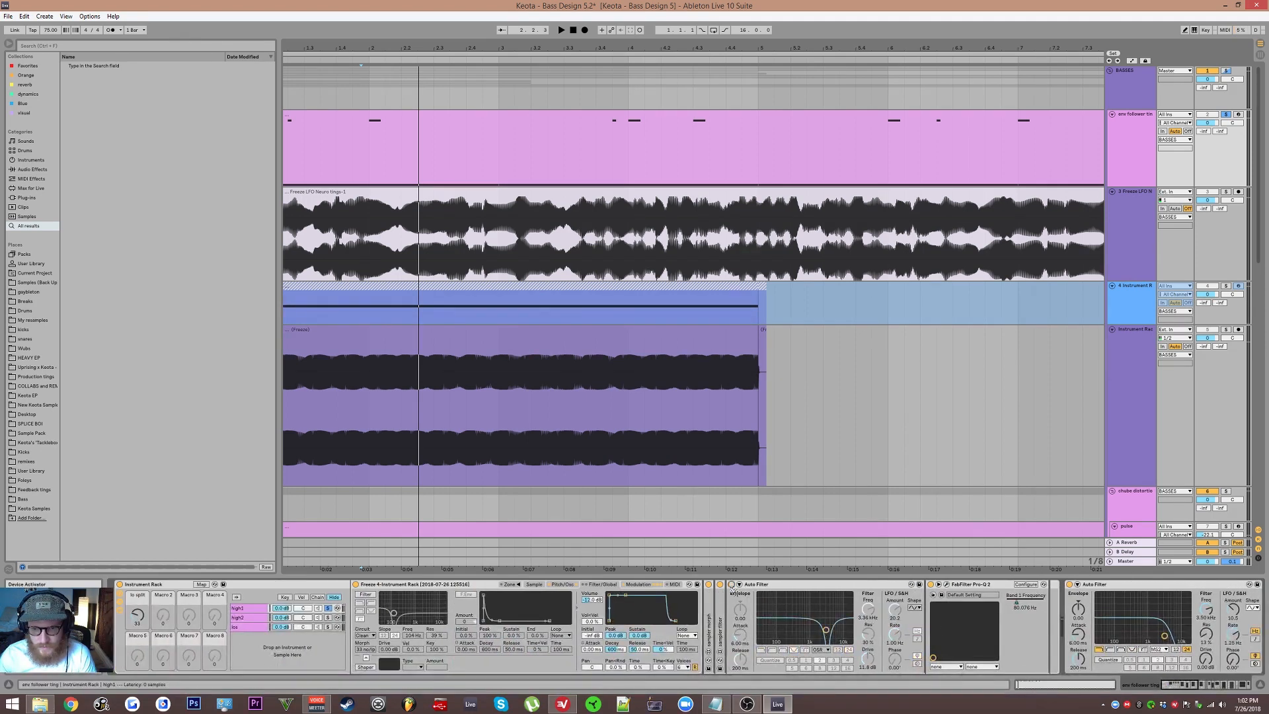
key(space)
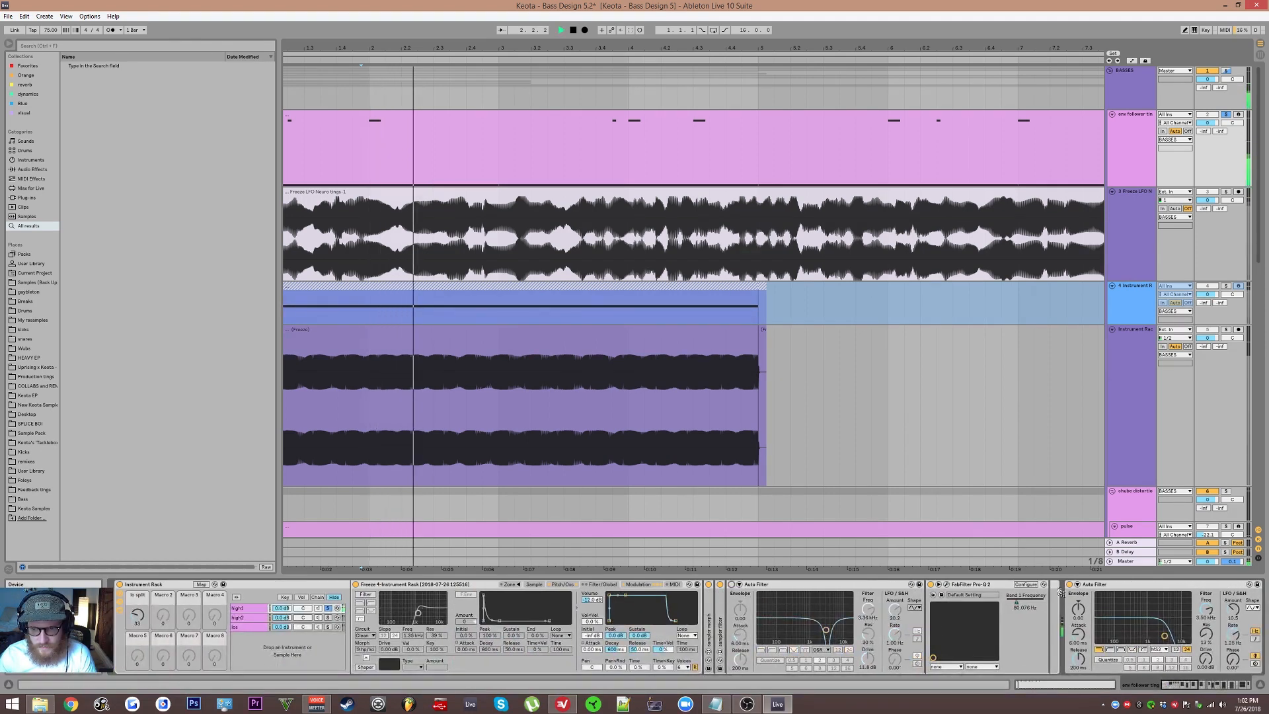
Step: Look over the high1 effect chain during playback and show the Sampler's Pitch/Osc section
scroll(1058, 592, right, 6)
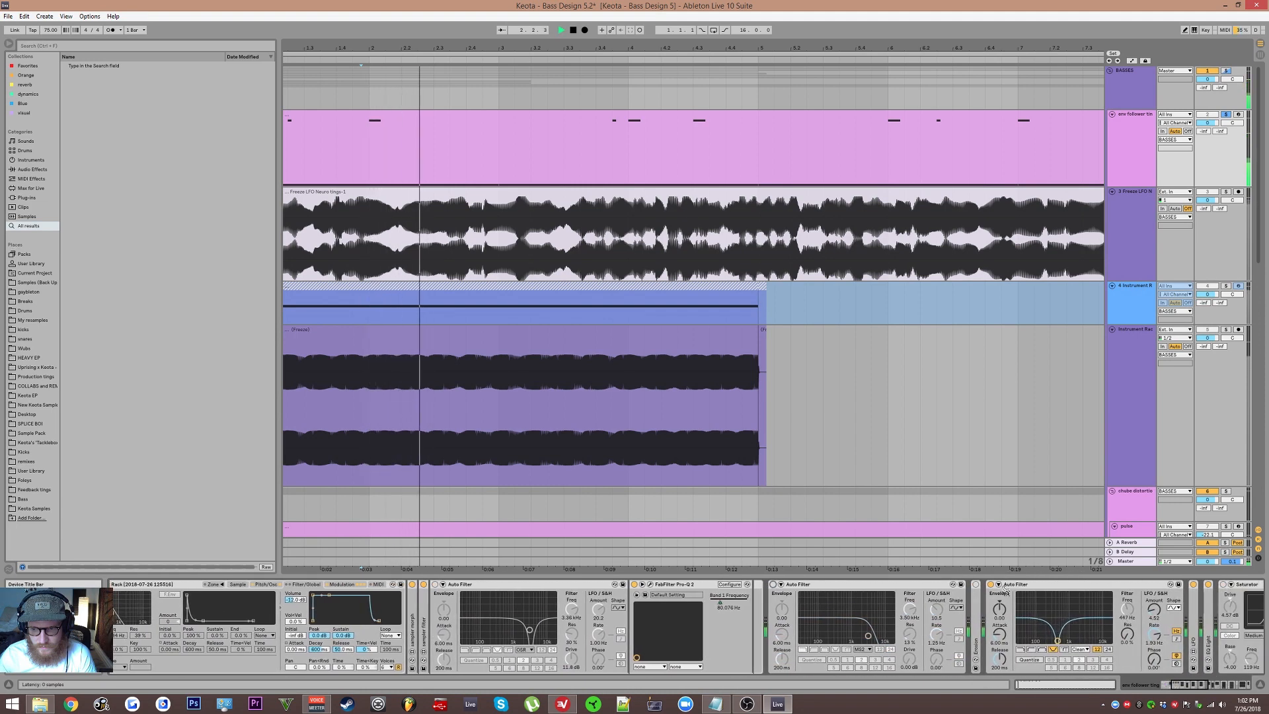
scroll(1200, 609, left, 6)
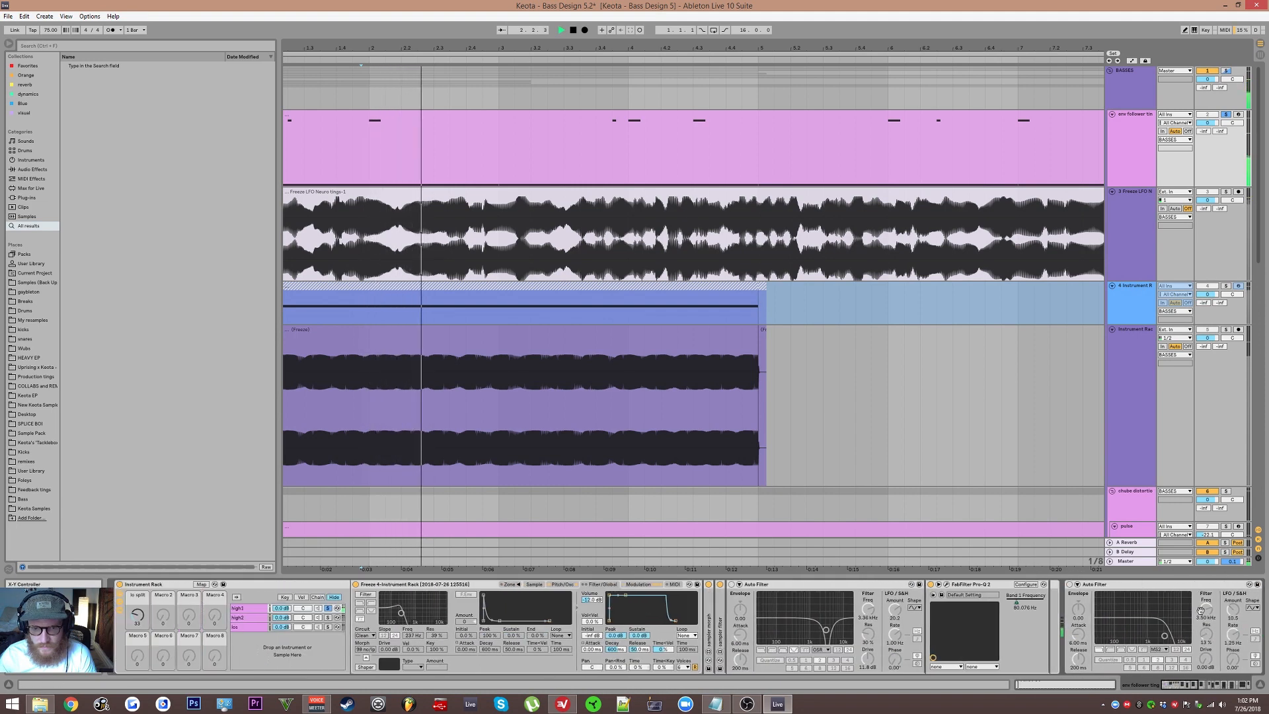
click(562, 584)
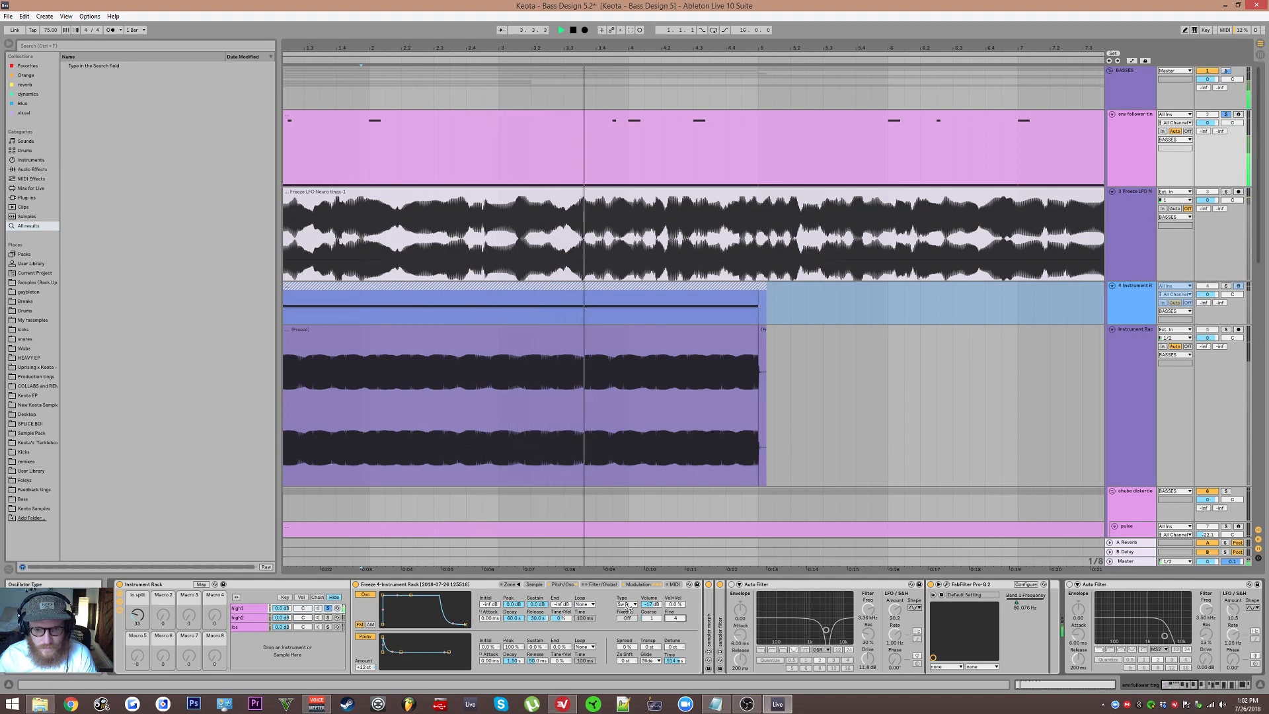
Step: Stop playback and display the env follower ting clip's MIDI notes
click(501, 159)
key(space)
key(shift+Tab)
key(shift+Tab)
key(shift+Tab)
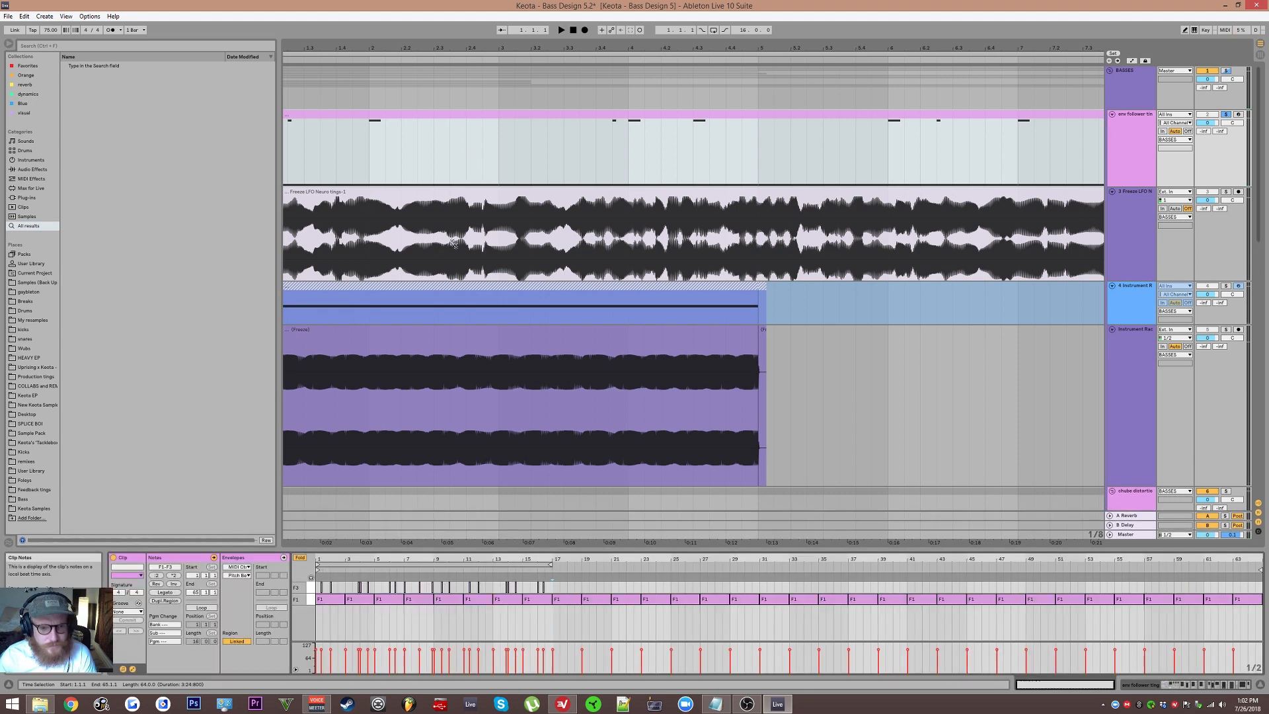
Step: Audition the env follower ting clip from the start of bar 2 and from just before bar 3
click(377, 178)
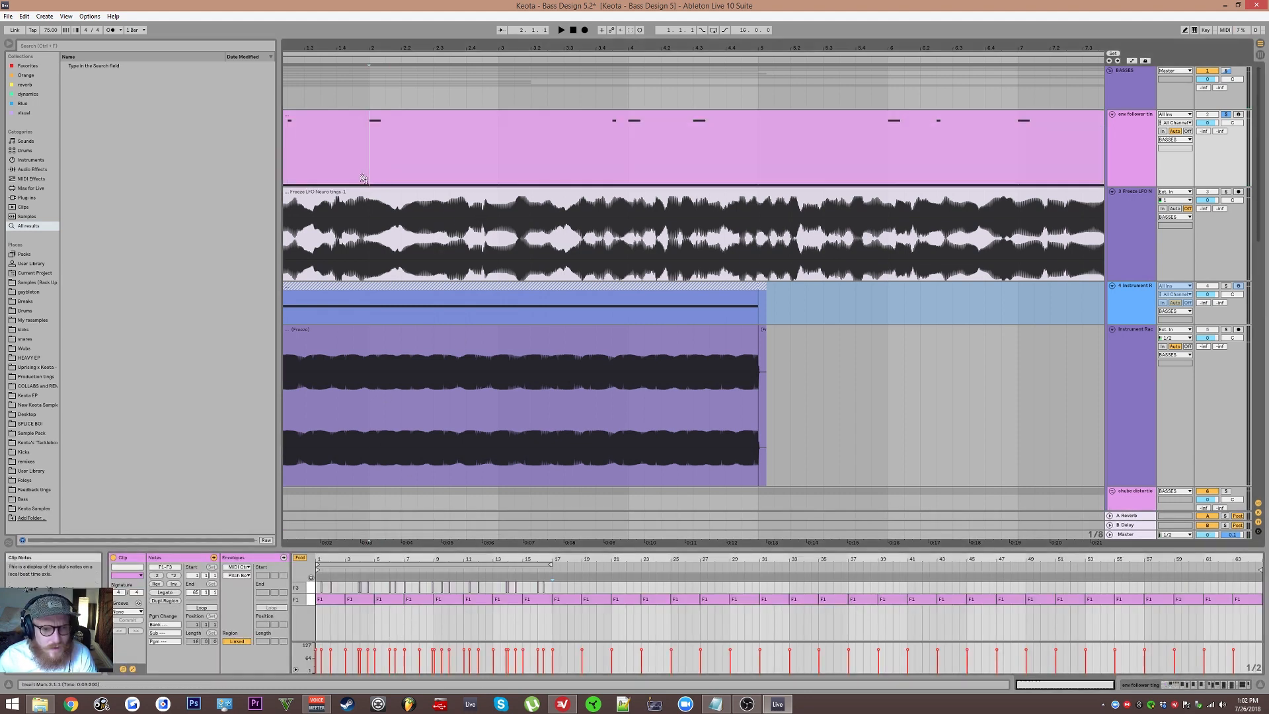
key(space)
click(496, 176)
key(space)
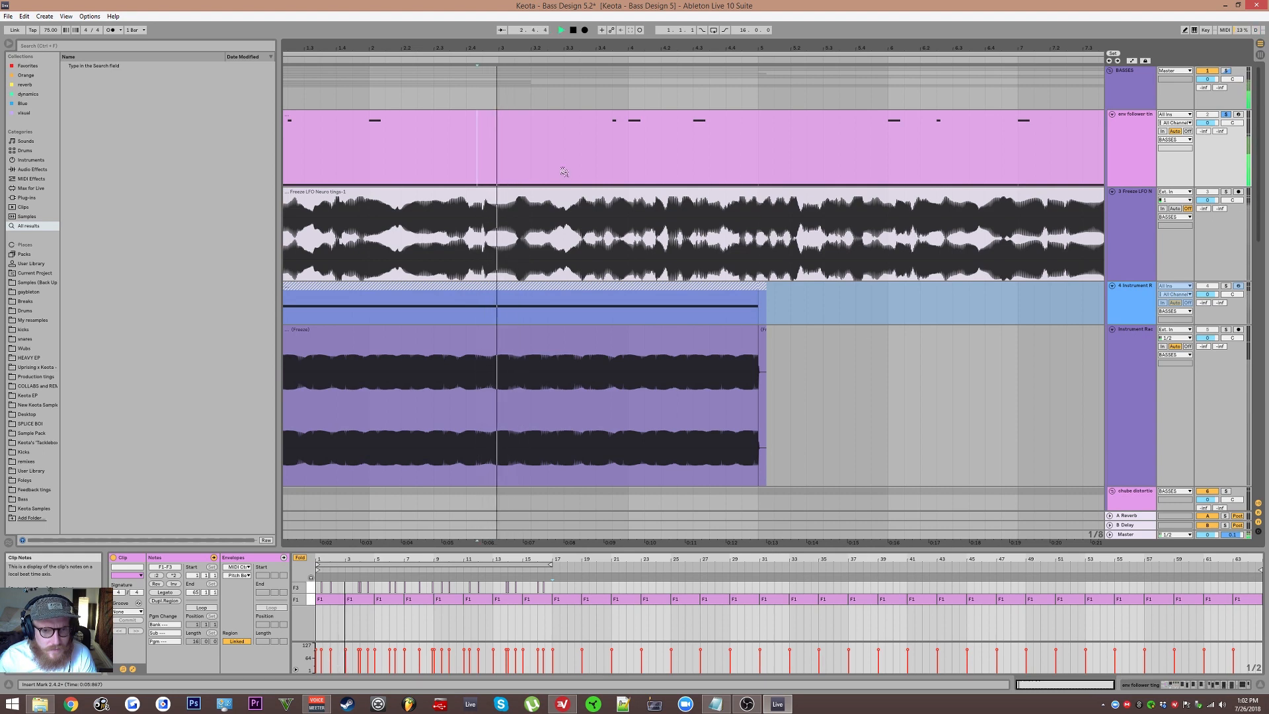
key(space)
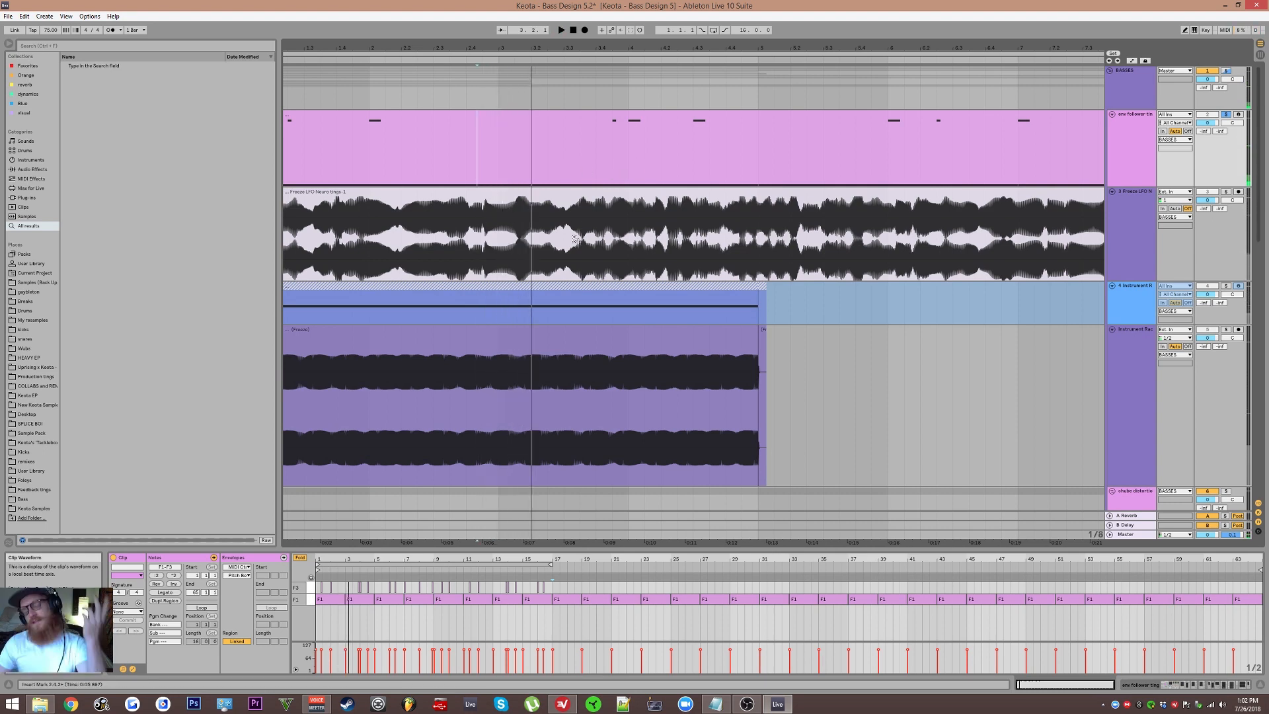
Step: Return to the rack's devices and review the high1 Sampler's Sample, Filter/Global and Modulation sections
click(453, 126)
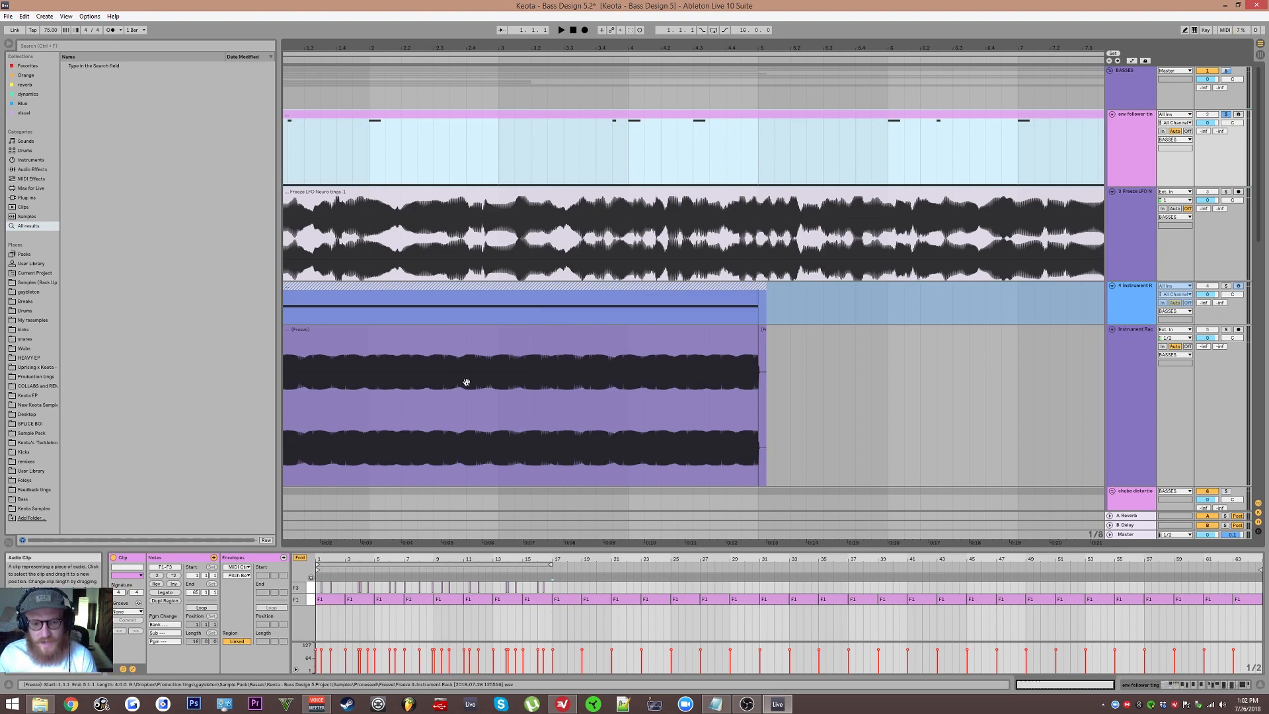
click(440, 366)
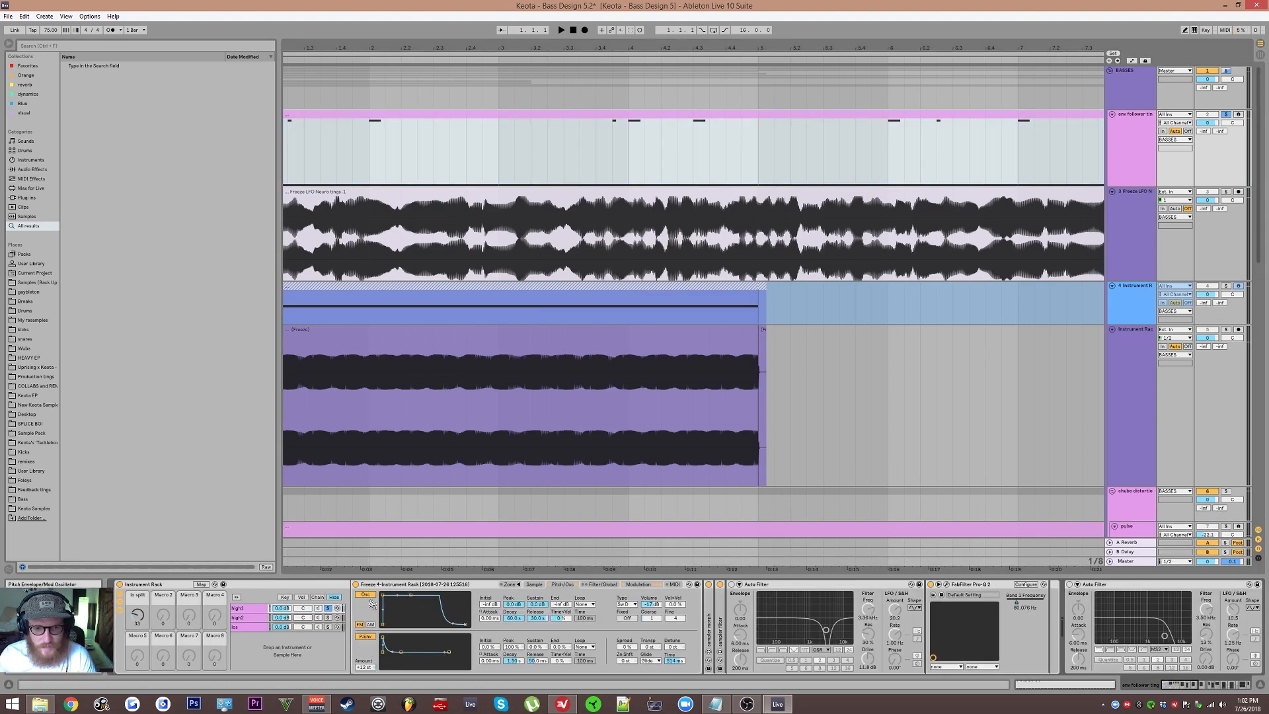
click(538, 586)
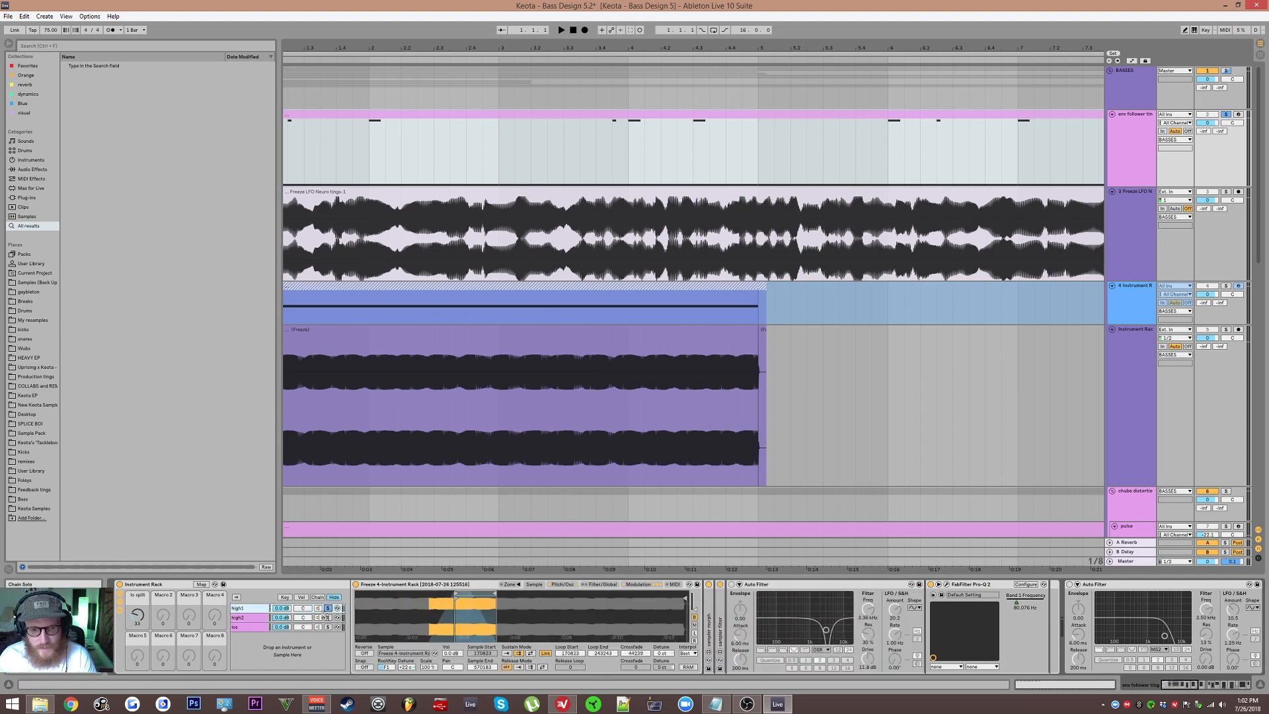
click(563, 585)
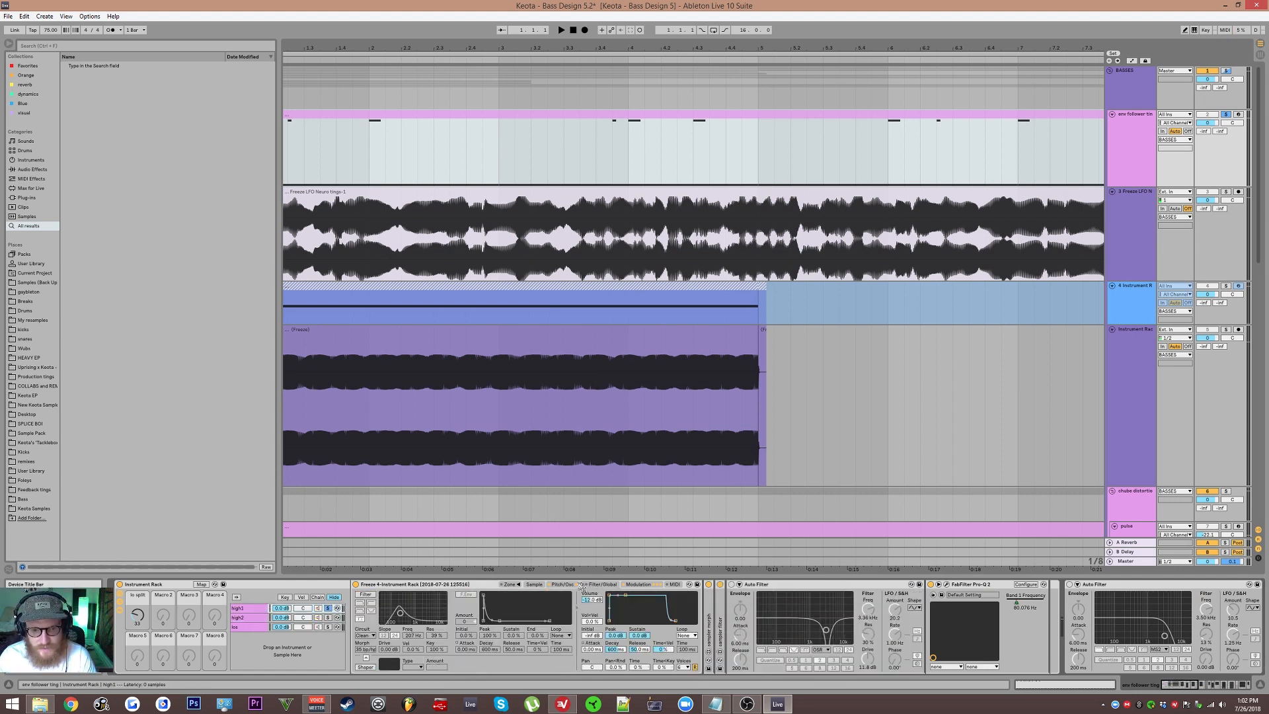
click(638, 585)
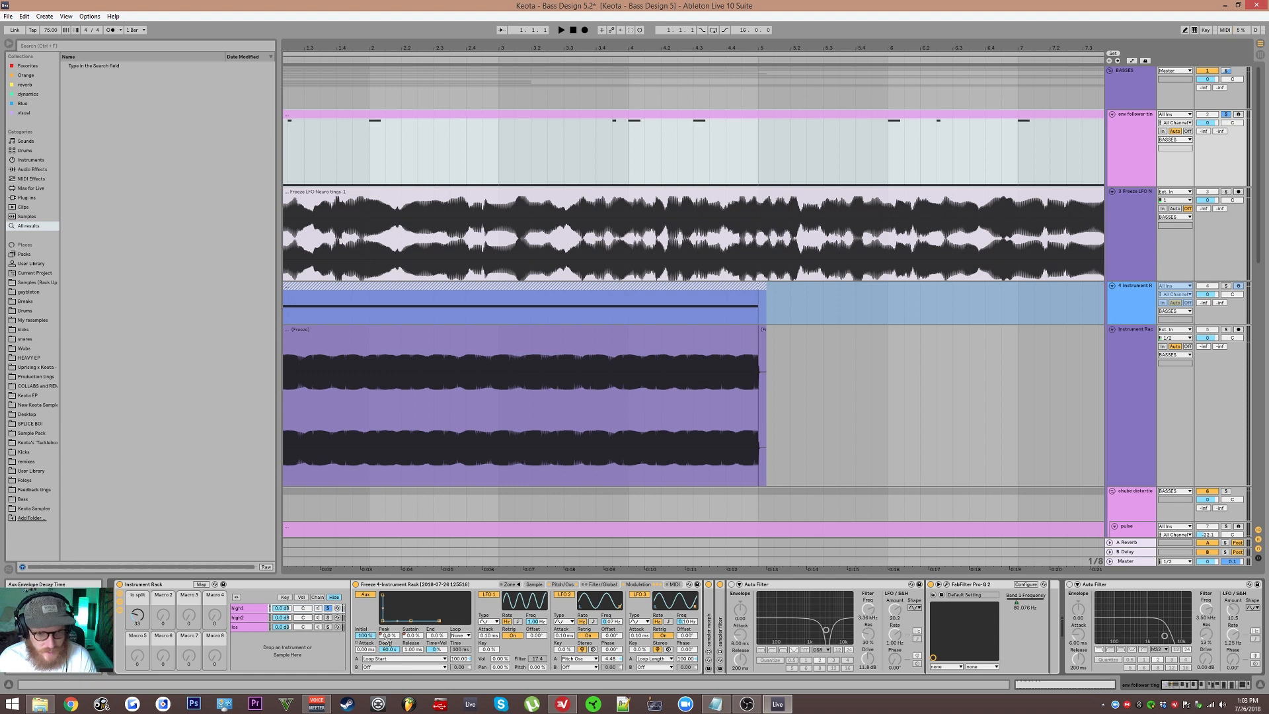
Step: Compare the high2 chain's Modulation and Sample sections with high1, ending on the high1 chain
click(253, 619)
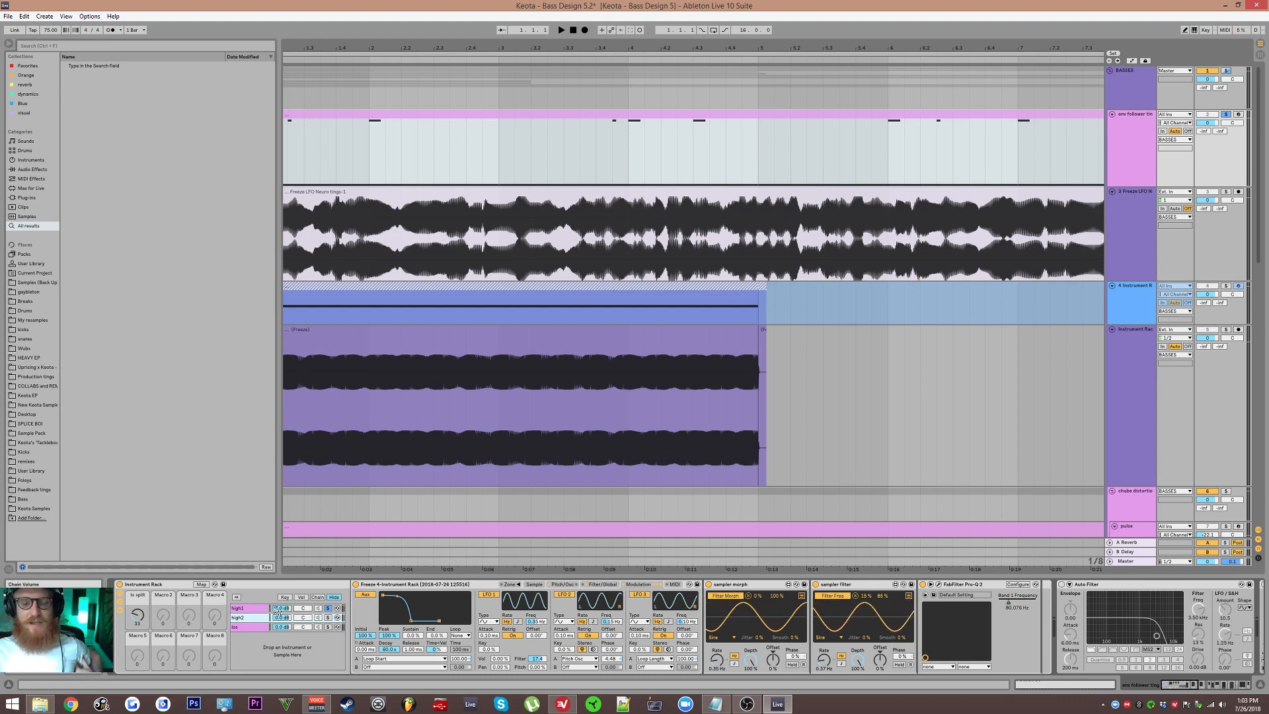
click(536, 585)
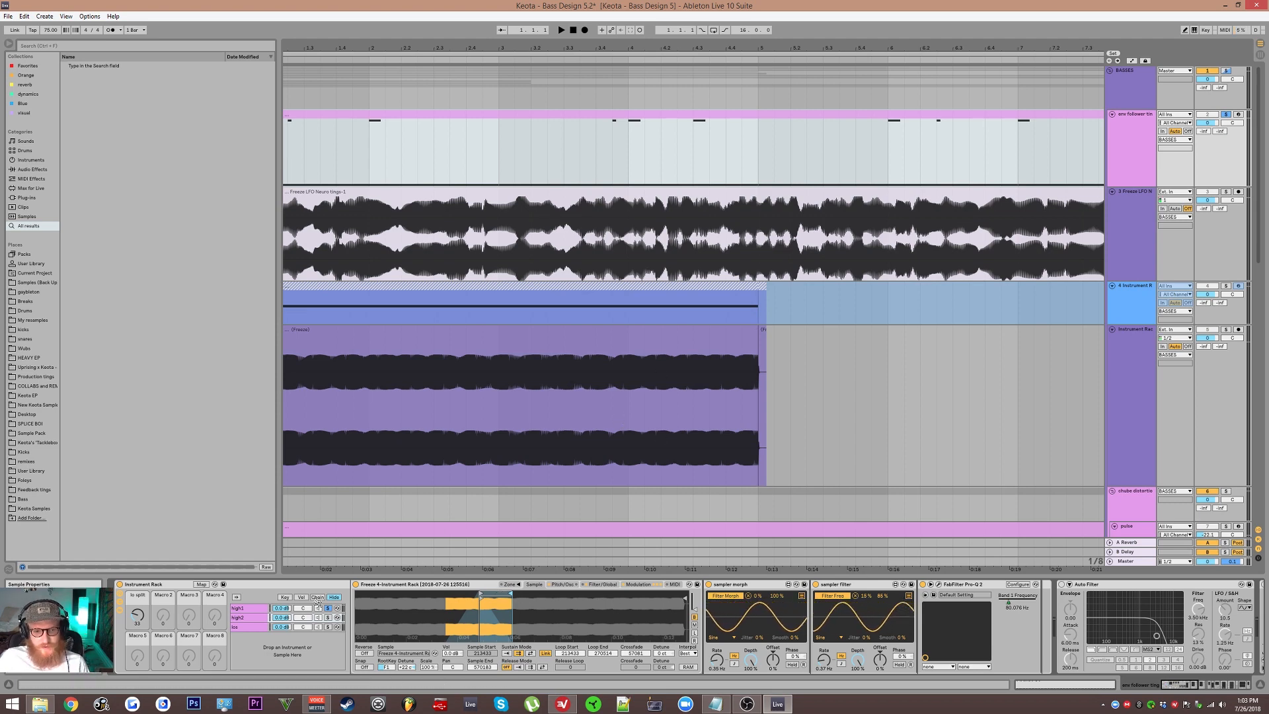
click(254, 609)
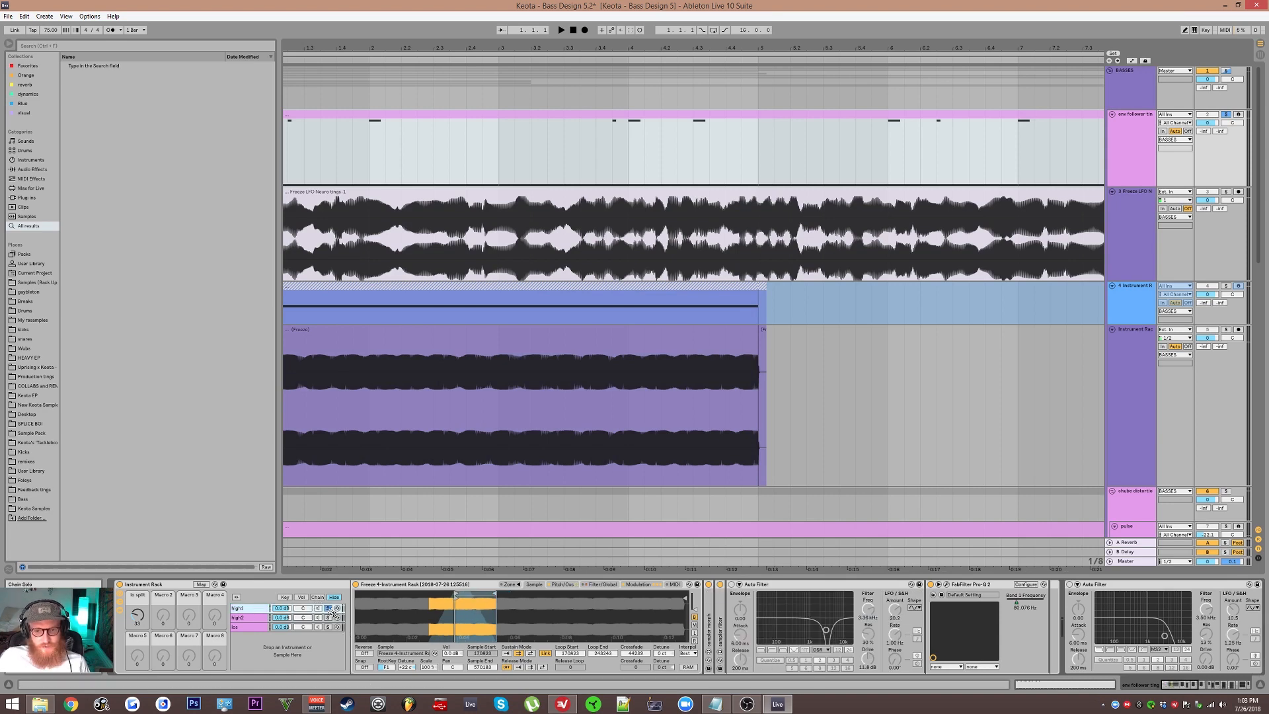
click(249, 617)
click(252, 608)
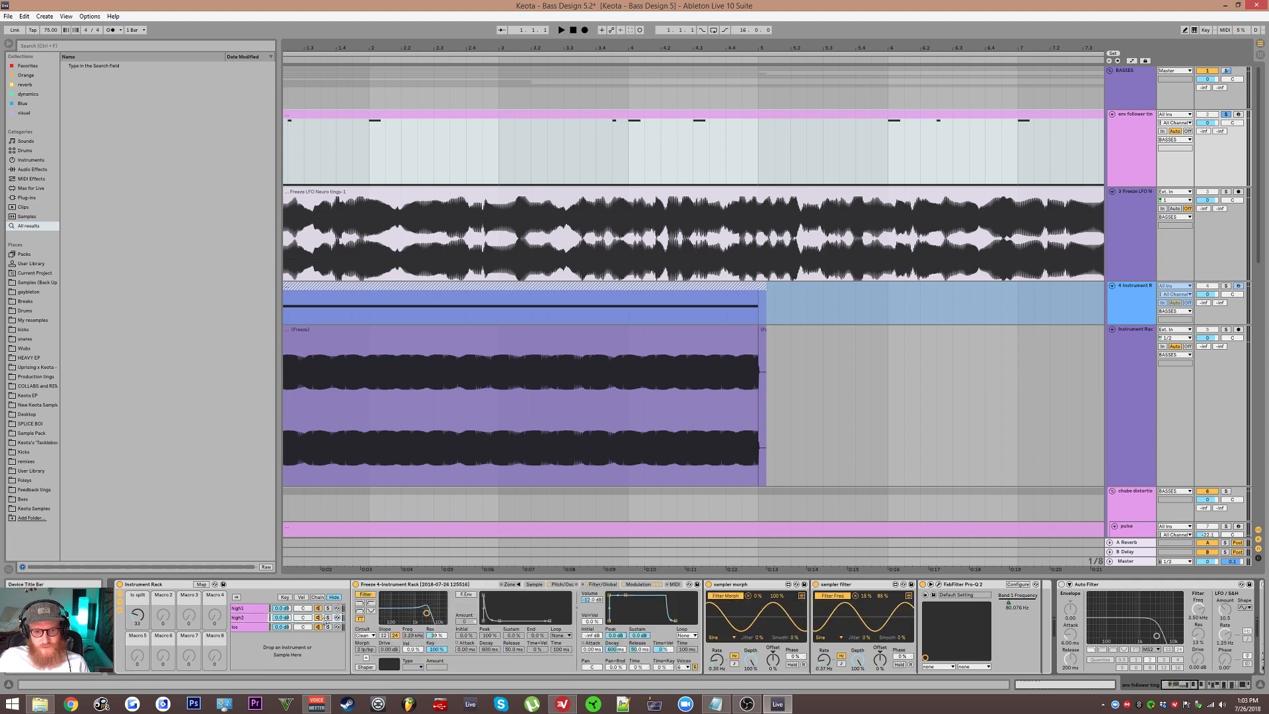
Step: Turn on the high1 Sampler's filter and the first Auto Filter in its chain while auditioning
key(space)
click(365, 594)
click(732, 584)
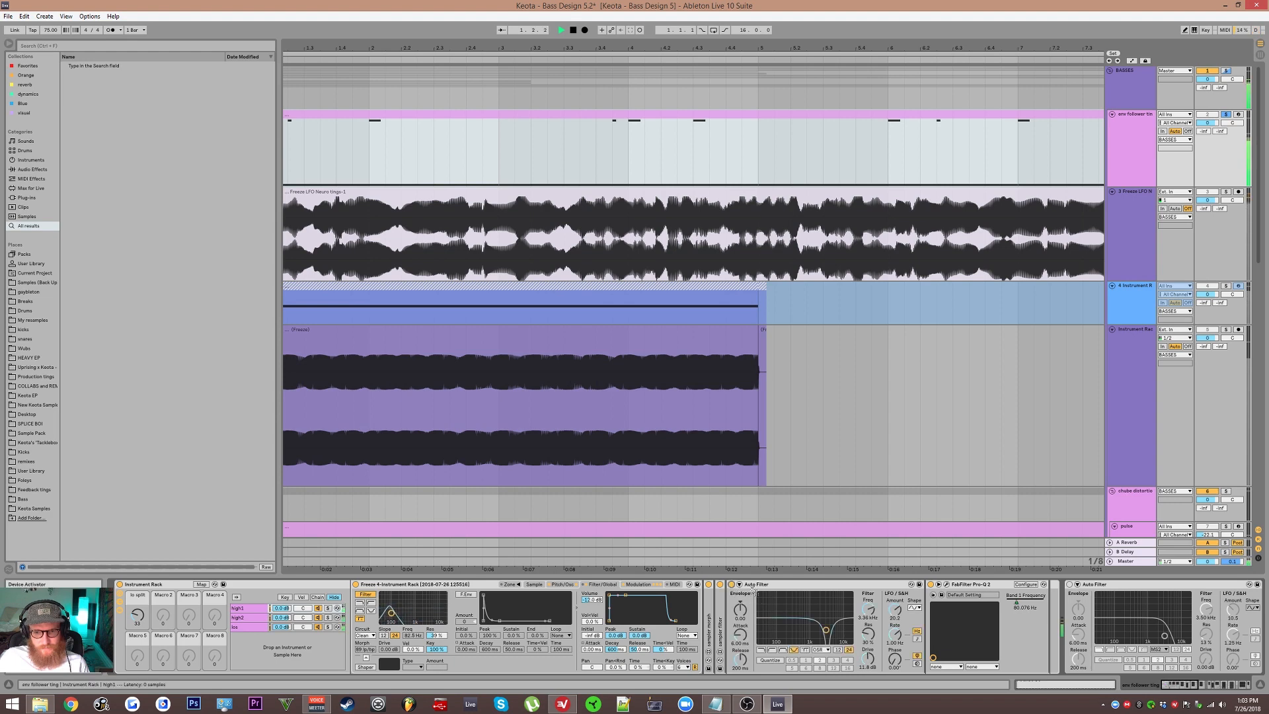
scroll(879, 619, down, 3)
scroll(244, 618, up, 3)
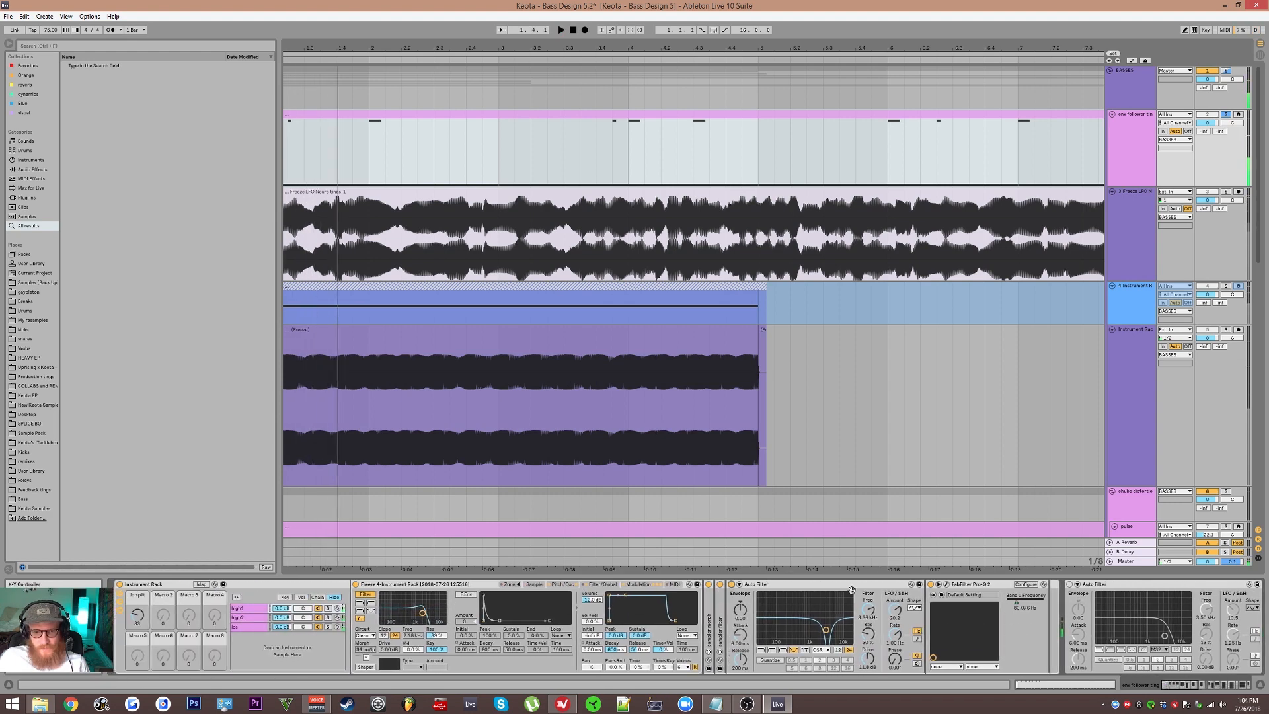
Step: Check the high2 chain's devices against the first Auto Filter in the high1 chain
click(239, 619)
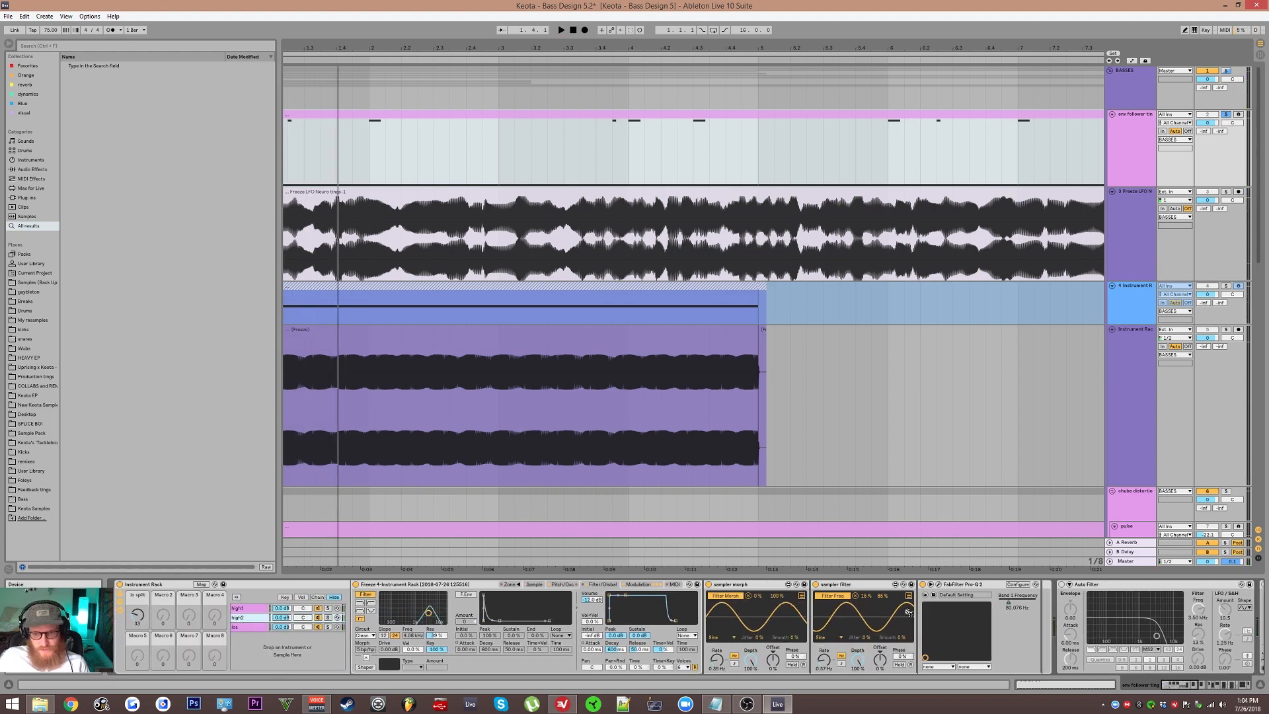
double_click(751, 584)
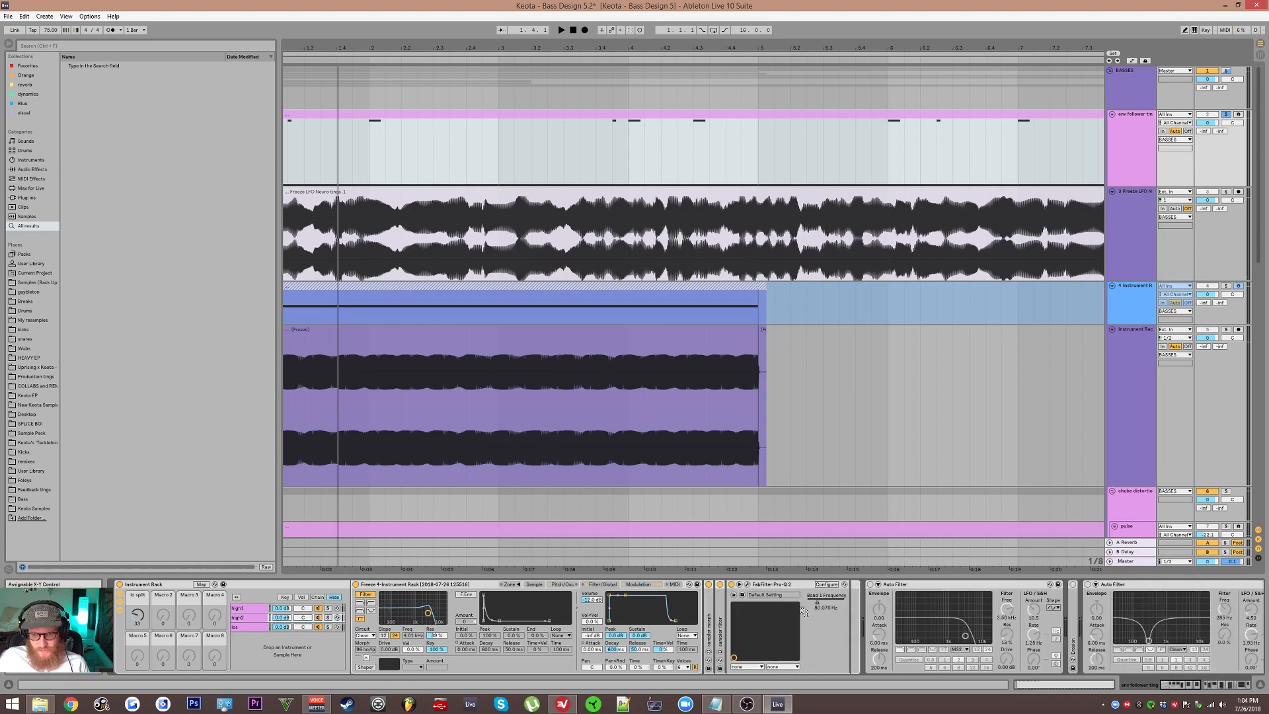
click(257, 608)
drag(322, 627, 238, 628)
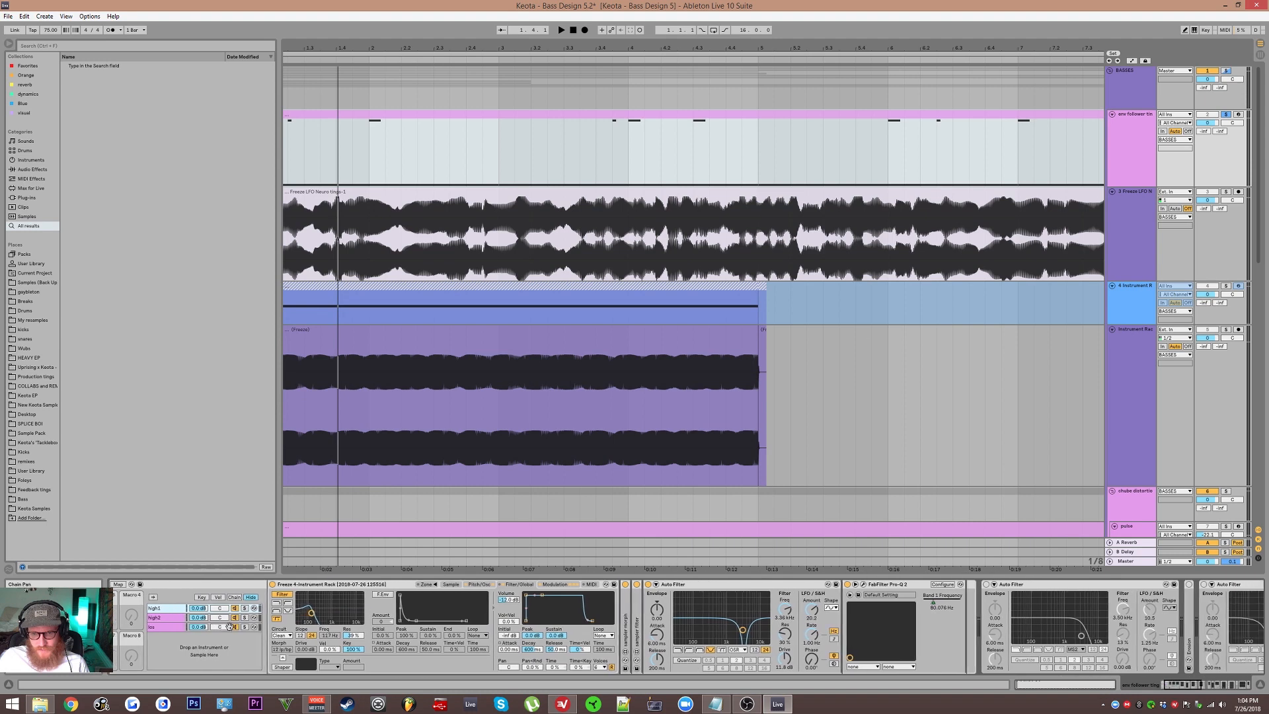
Step: Check the LFO section of high1's first Auto Filter, fold the device and audition the chain
click(694, 585)
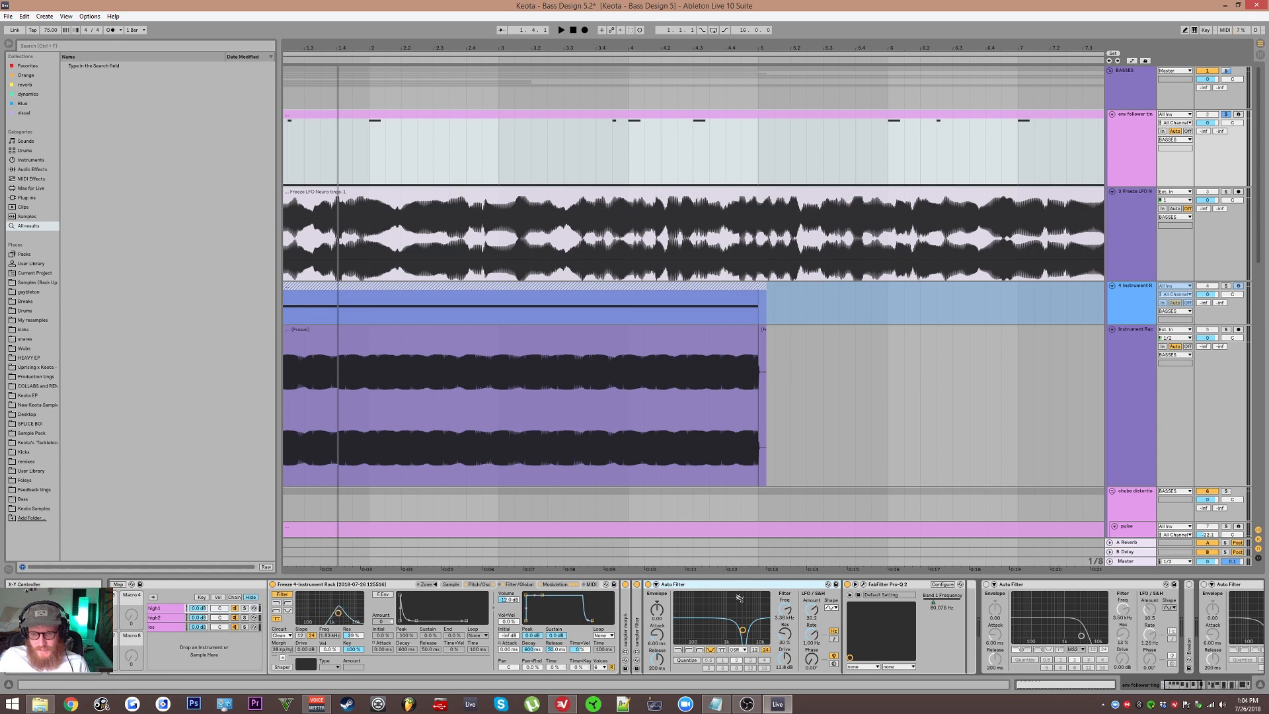
click(812, 618)
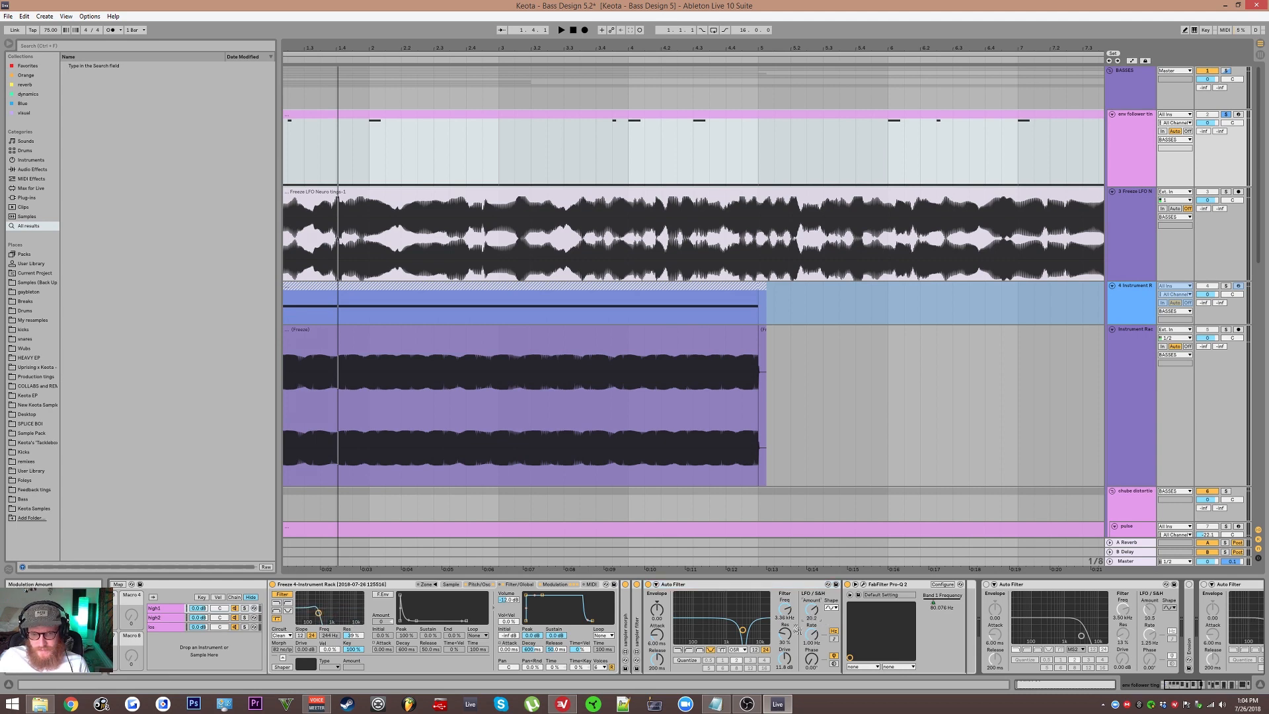
double_click(697, 585)
key(space)
drag(754, 640, 838, 645)
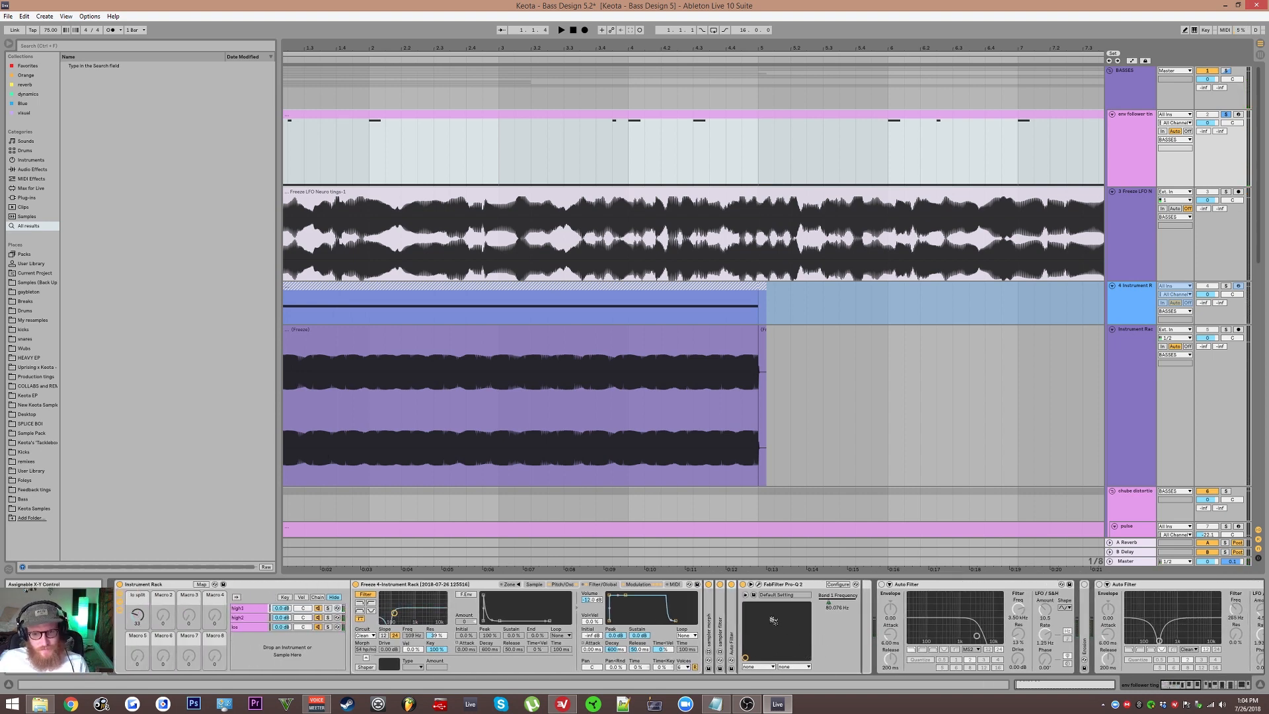
Step: Activate the second Auto Filter in the high1 chain, after FabFilter Pro-Q 2
drag(778, 613, 631, 610)
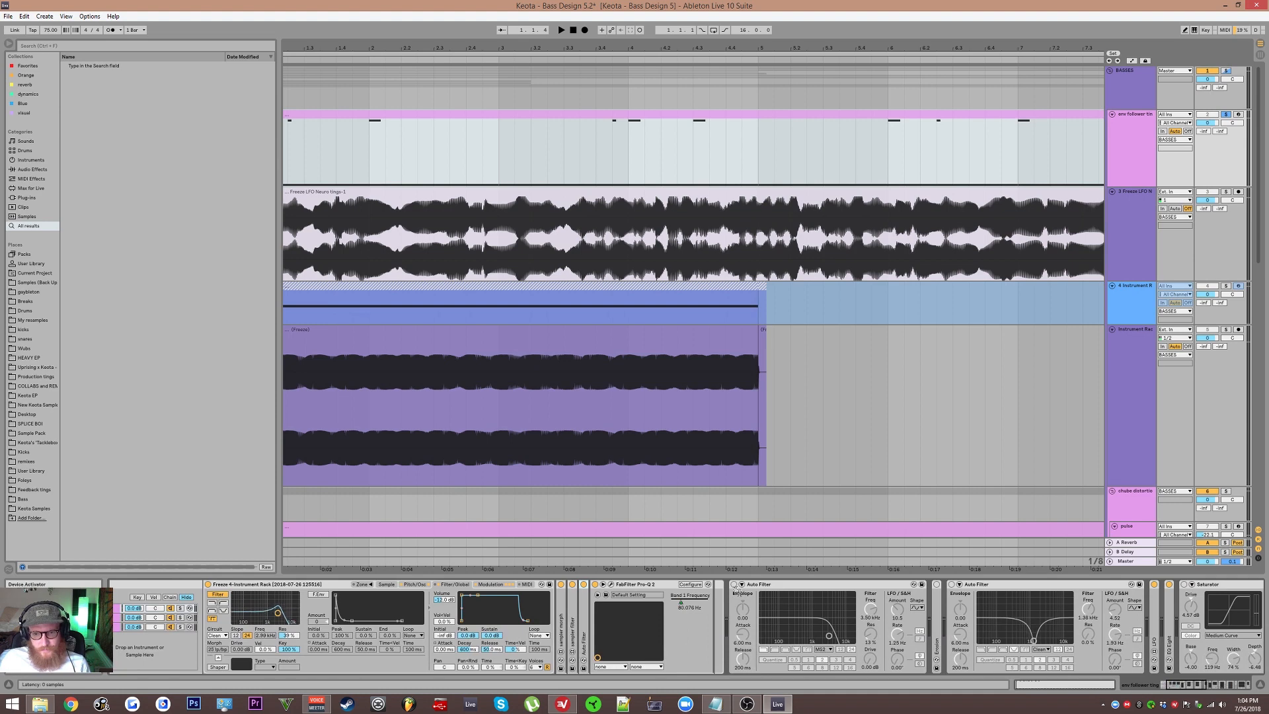
click(734, 584)
drag(816, 610, 955, 598)
click(764, 585)
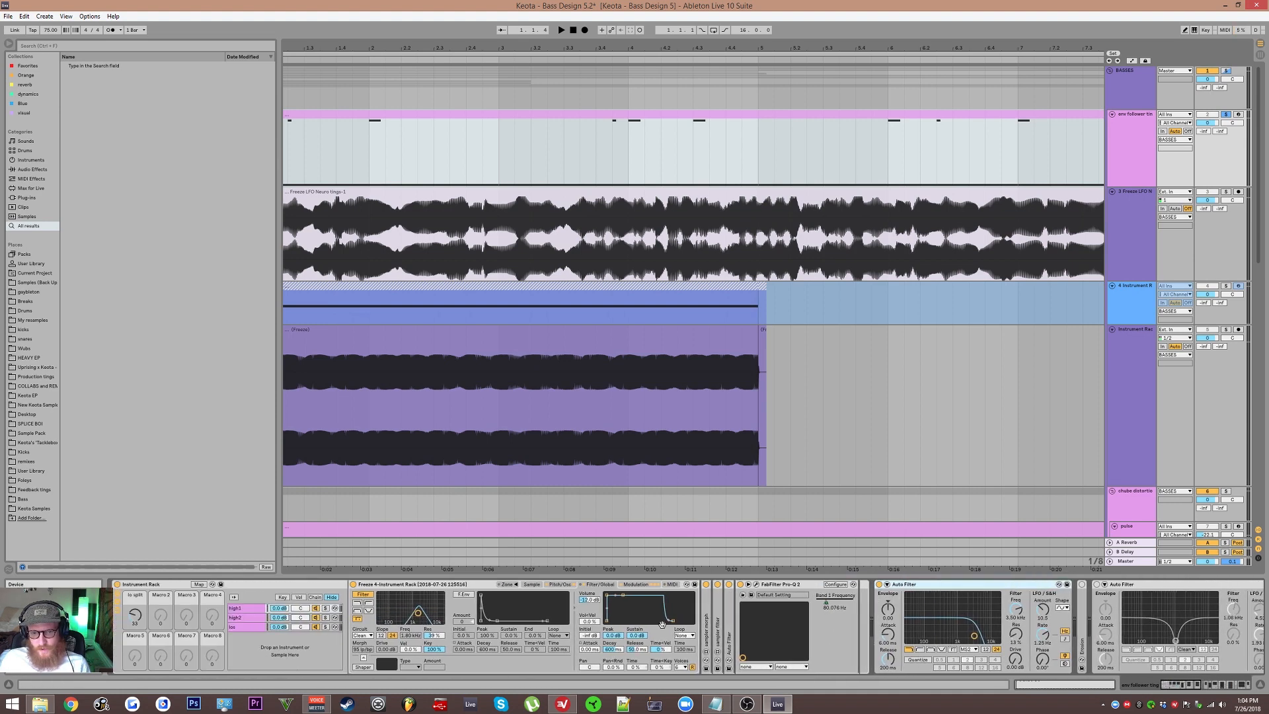
Step: Activate Erosion in the high1 chain, audition it, and unfold it to inspect its settings before folding it again
drag(1125, 594, 737, 593)
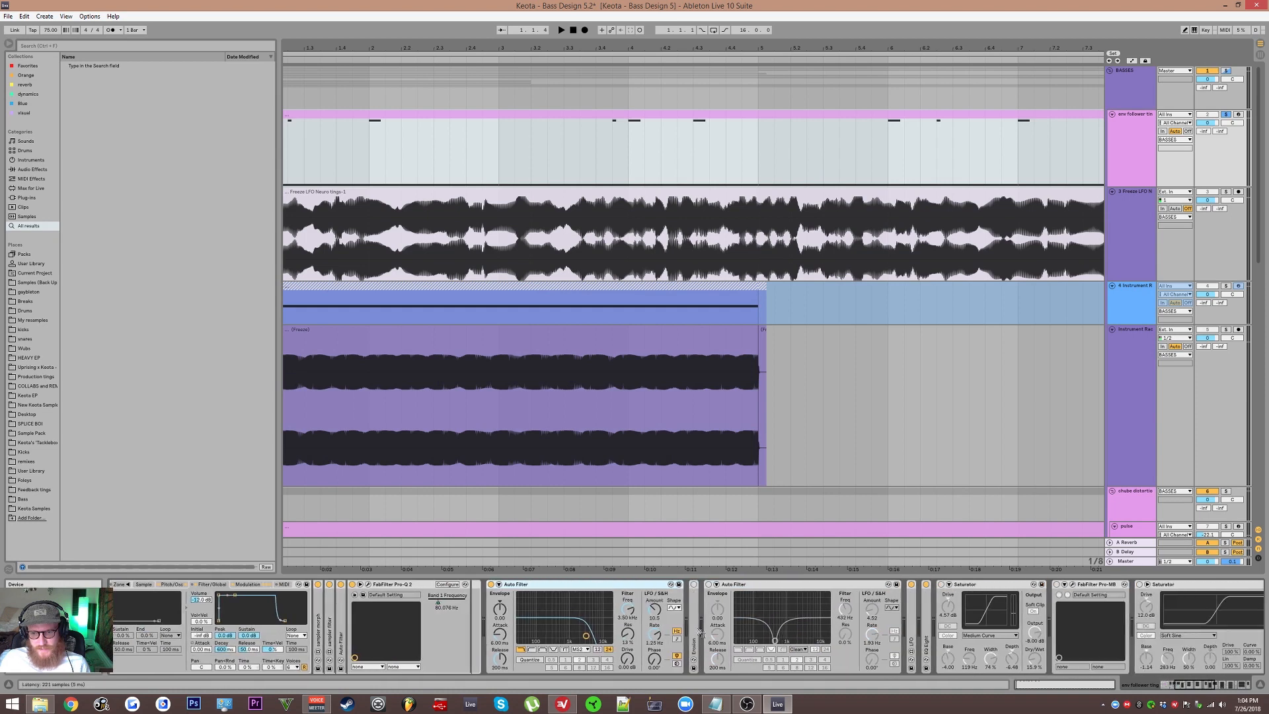
click(737, 592)
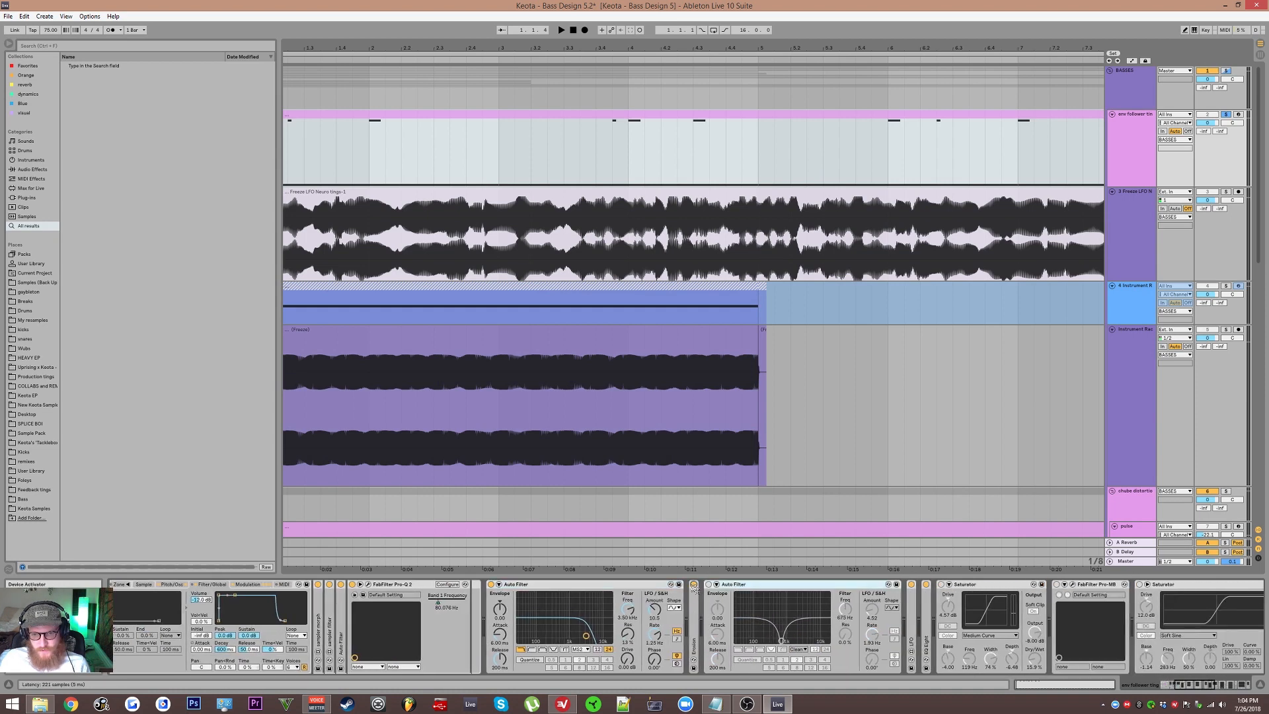
key(space)
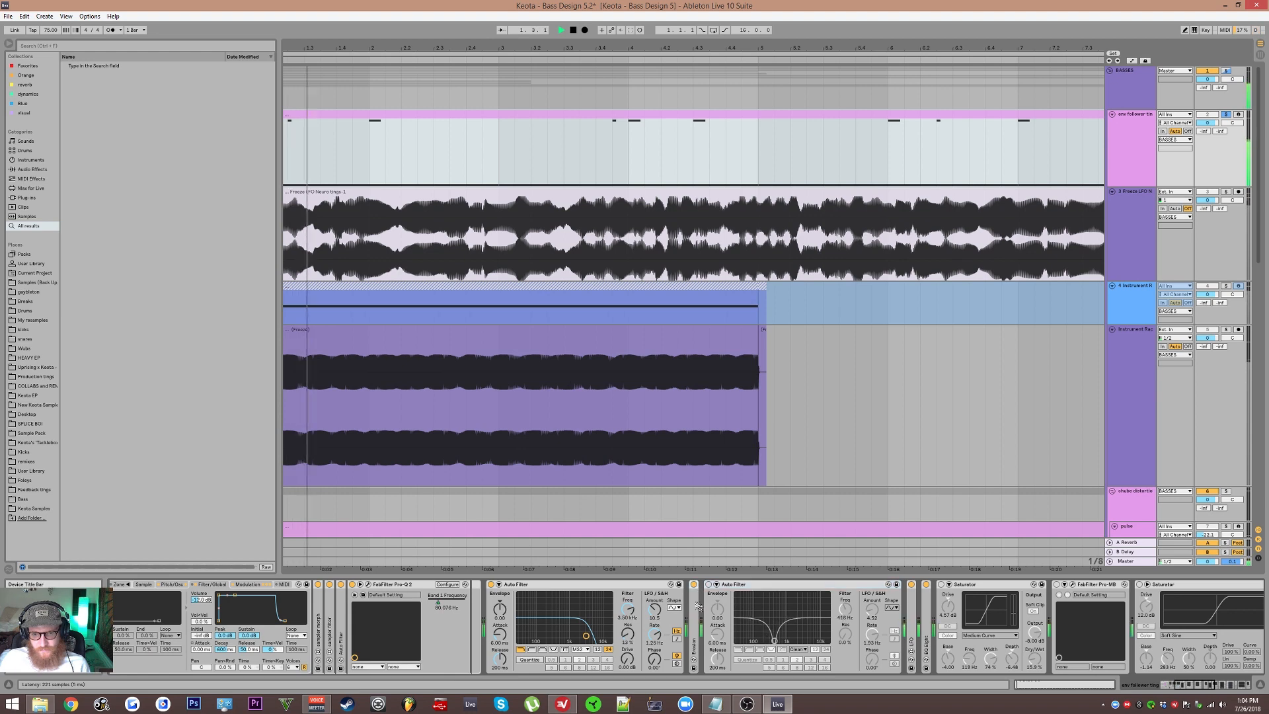
double_click(697, 592)
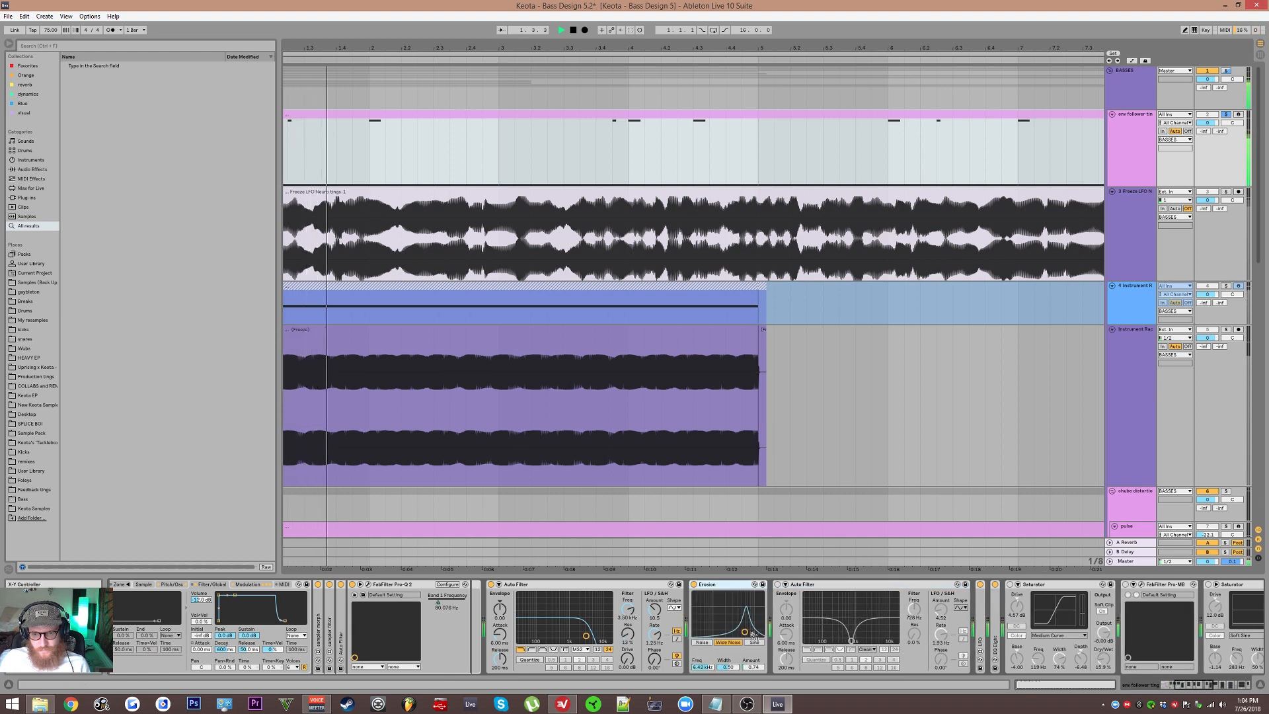
double_click(714, 585)
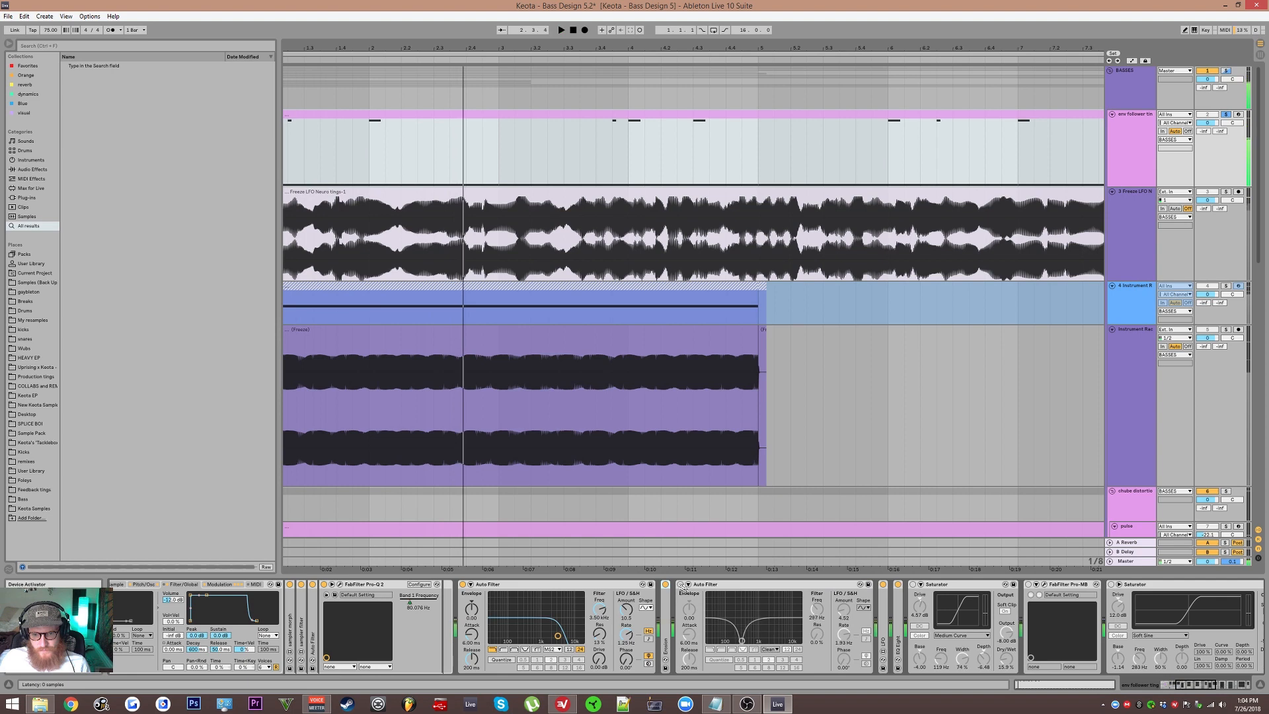
Step: Activate the third Auto Filter and the first Saturator in the high1 chain, auditioning the sound before stopping playback
click(681, 586)
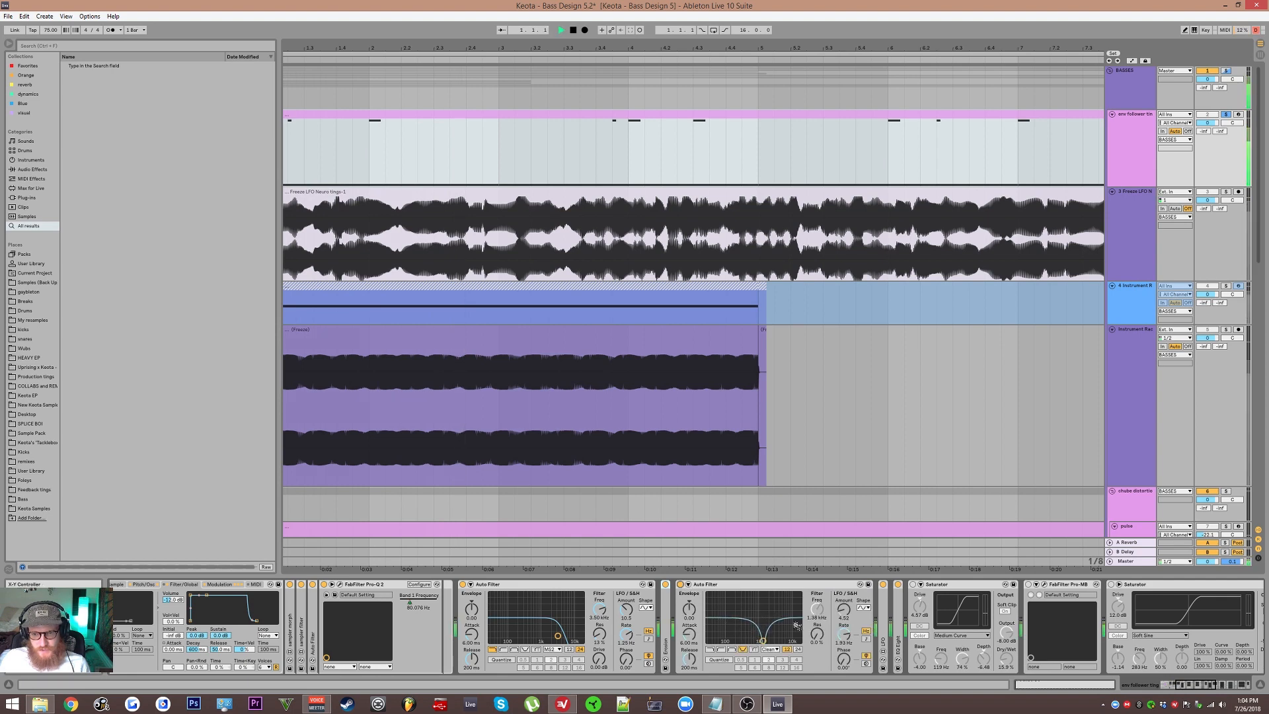
scroll(803, 605, right, 2)
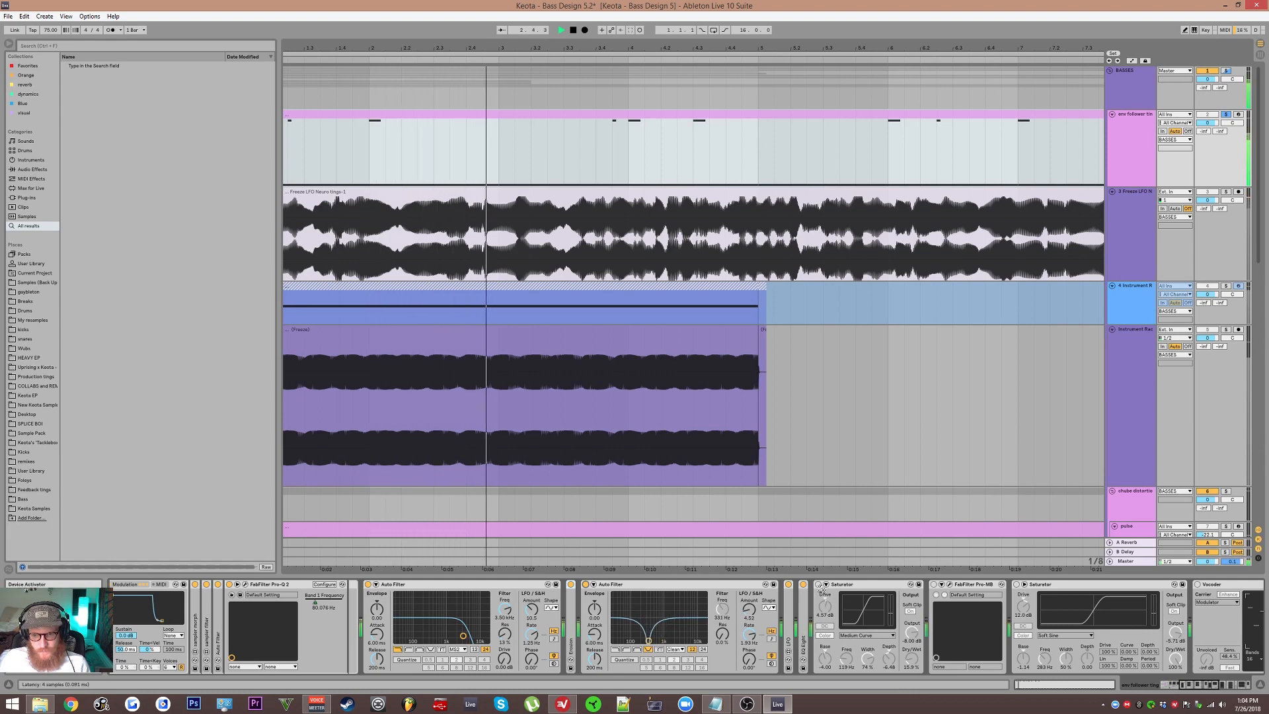
drag(842, 600, 816, 601)
click(791, 584)
key(space)
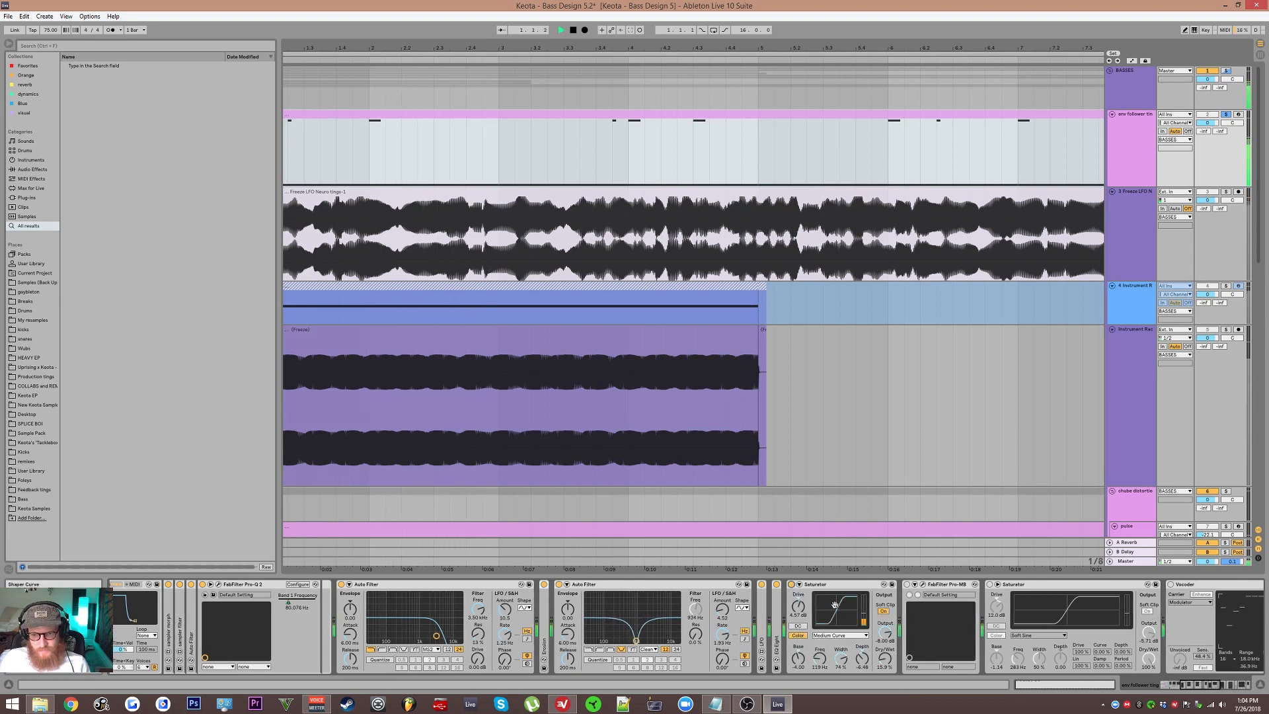
drag(902, 605, 806, 605)
key(space)
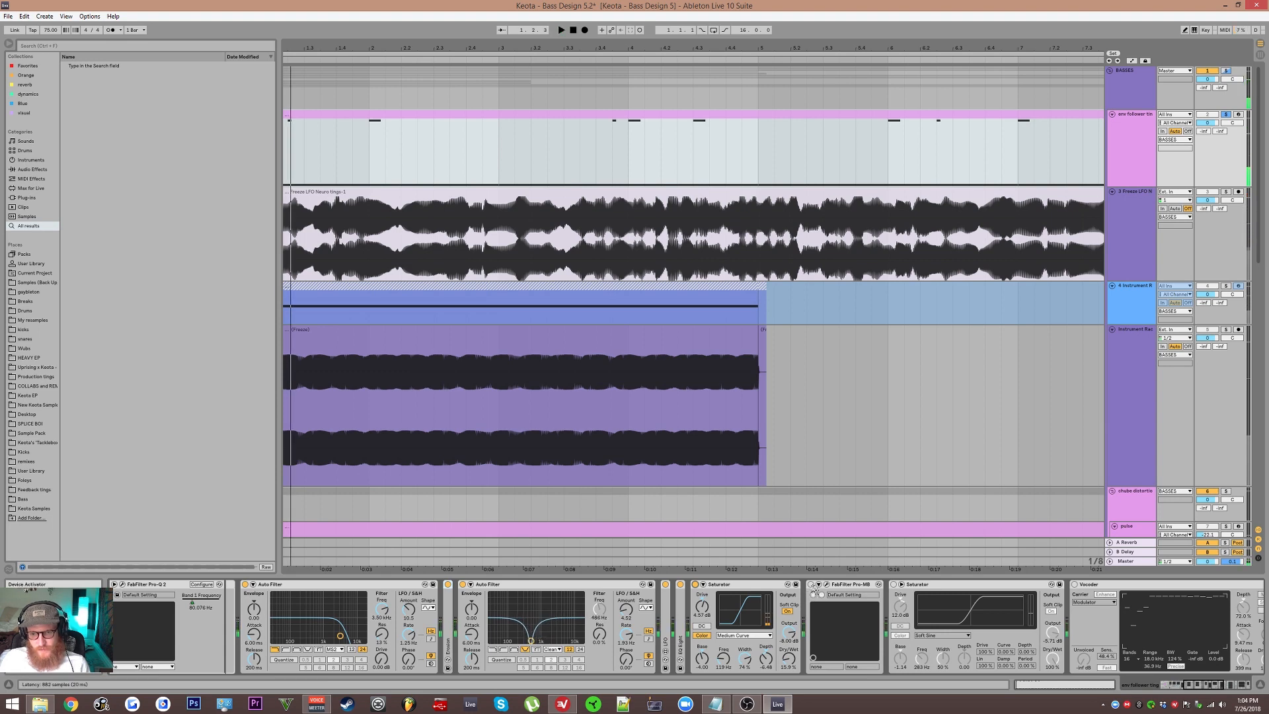
Step: Activate FabFilter Pro-MB in the high1 chain, open its editor and audition its multiband processing
click(827, 586)
click(826, 587)
click(827, 587)
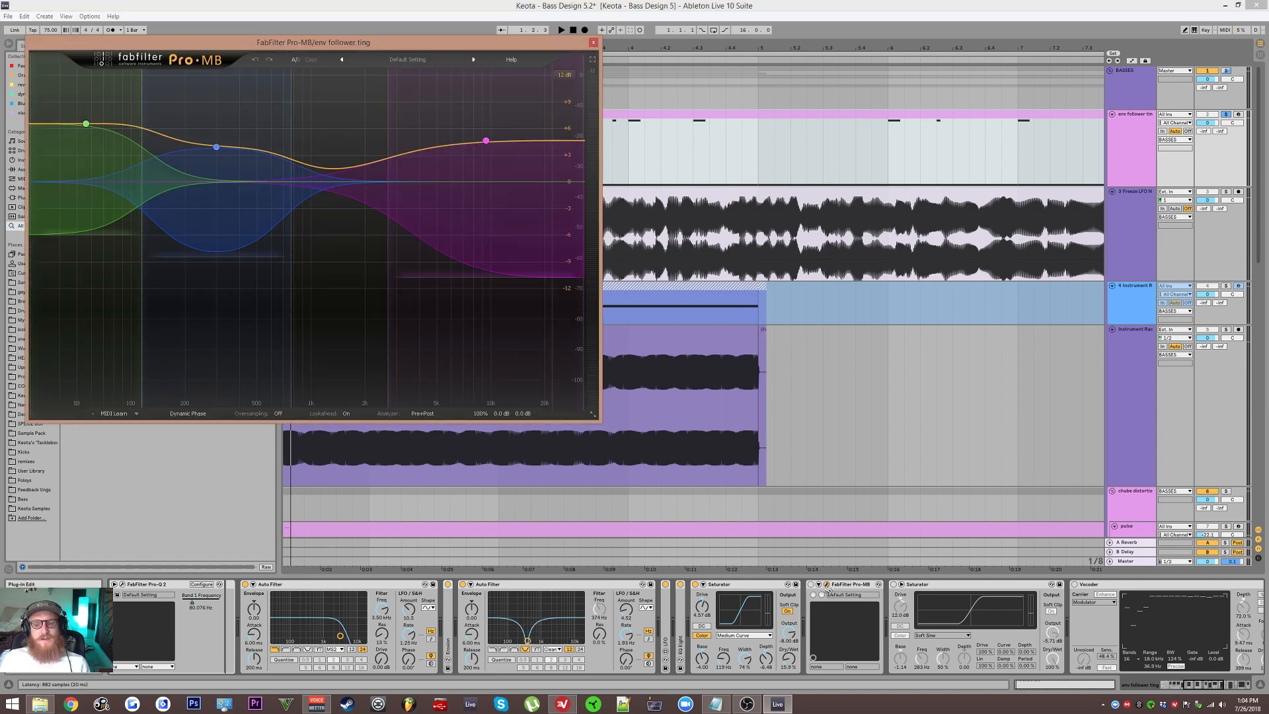
click(827, 586)
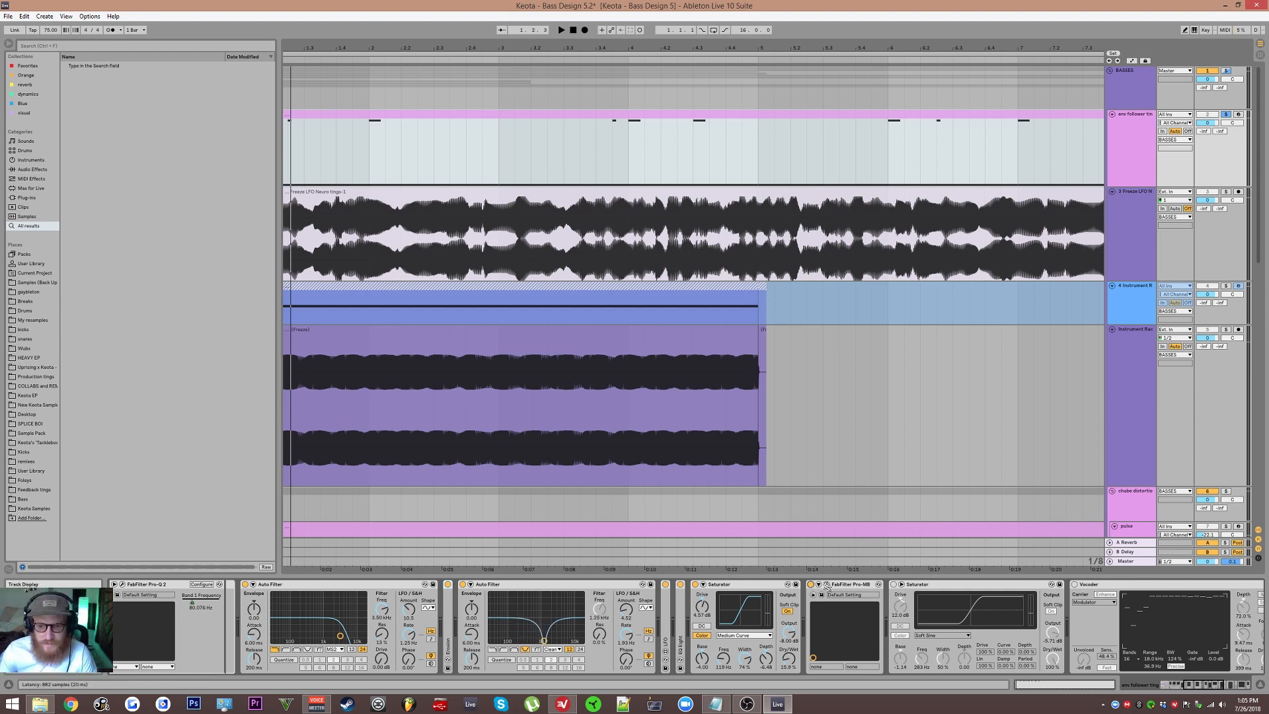
click(826, 589)
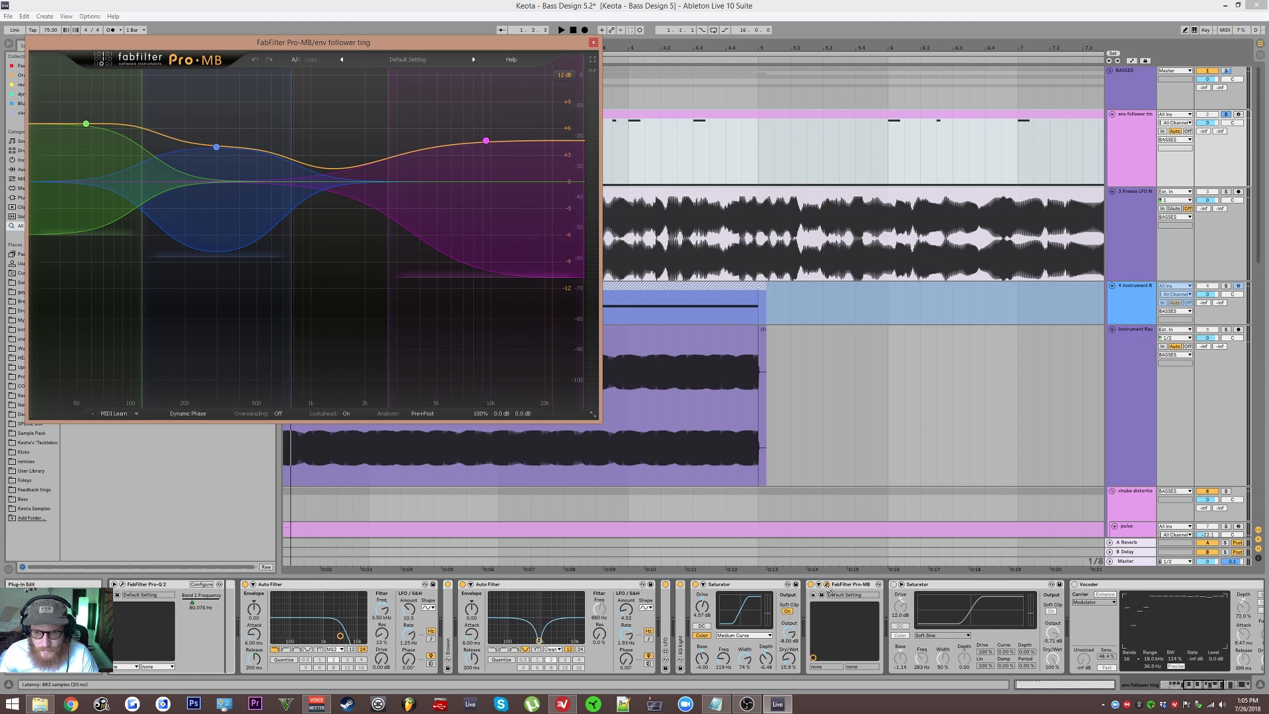
key(space)
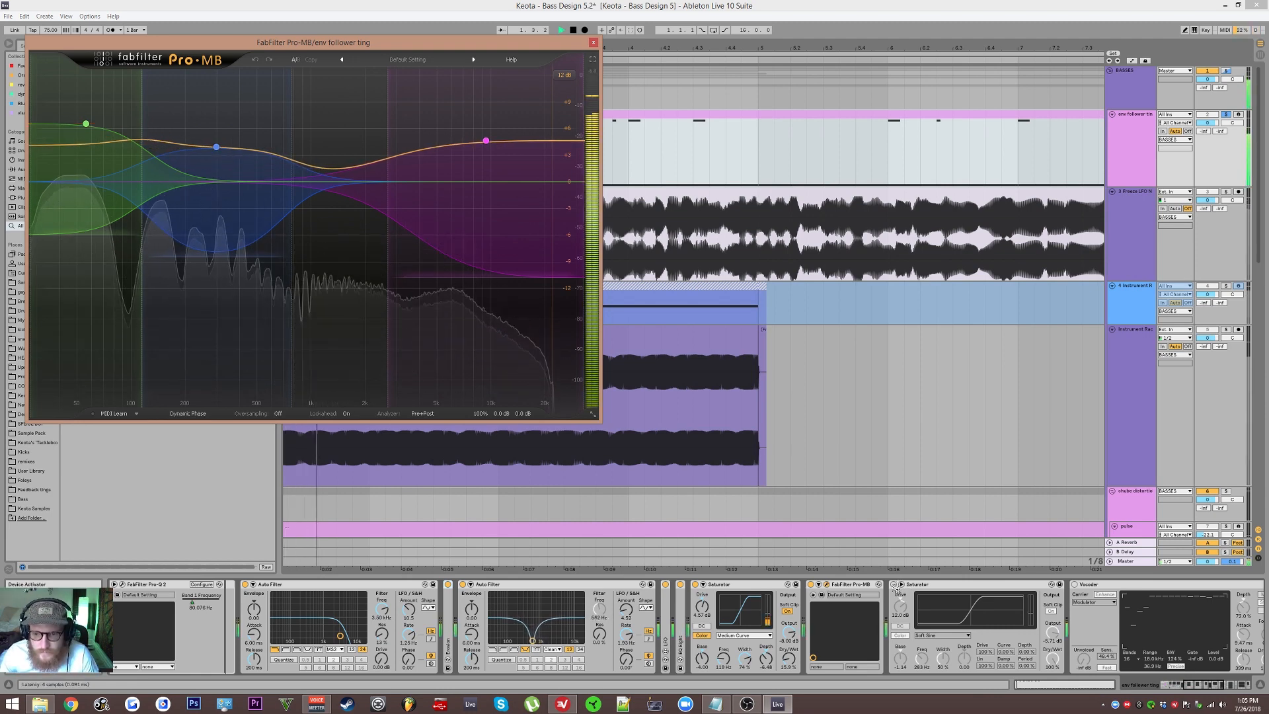
key(space)
Step: Activate the second Saturator in the high1 chain, after FabFilter Pro-MB, and audition the sound
scroll(872, 615, down, 3)
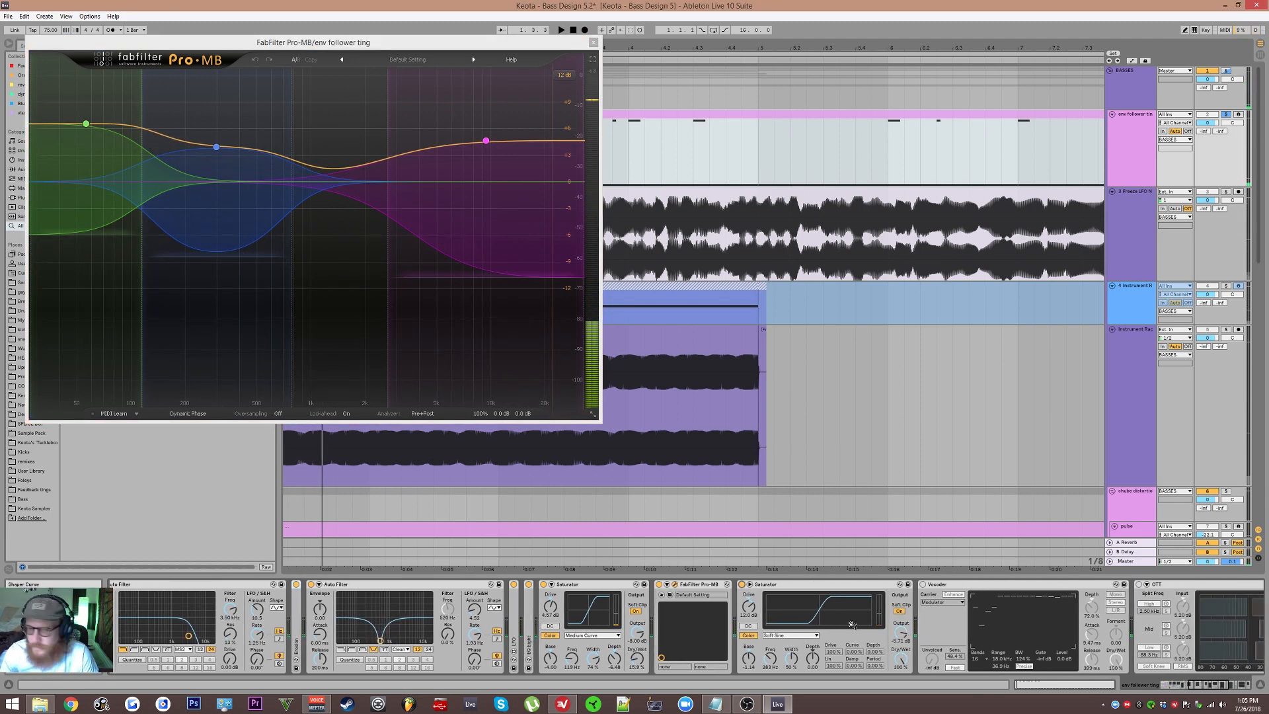
key(space)
scroll(832, 624, down, 2)
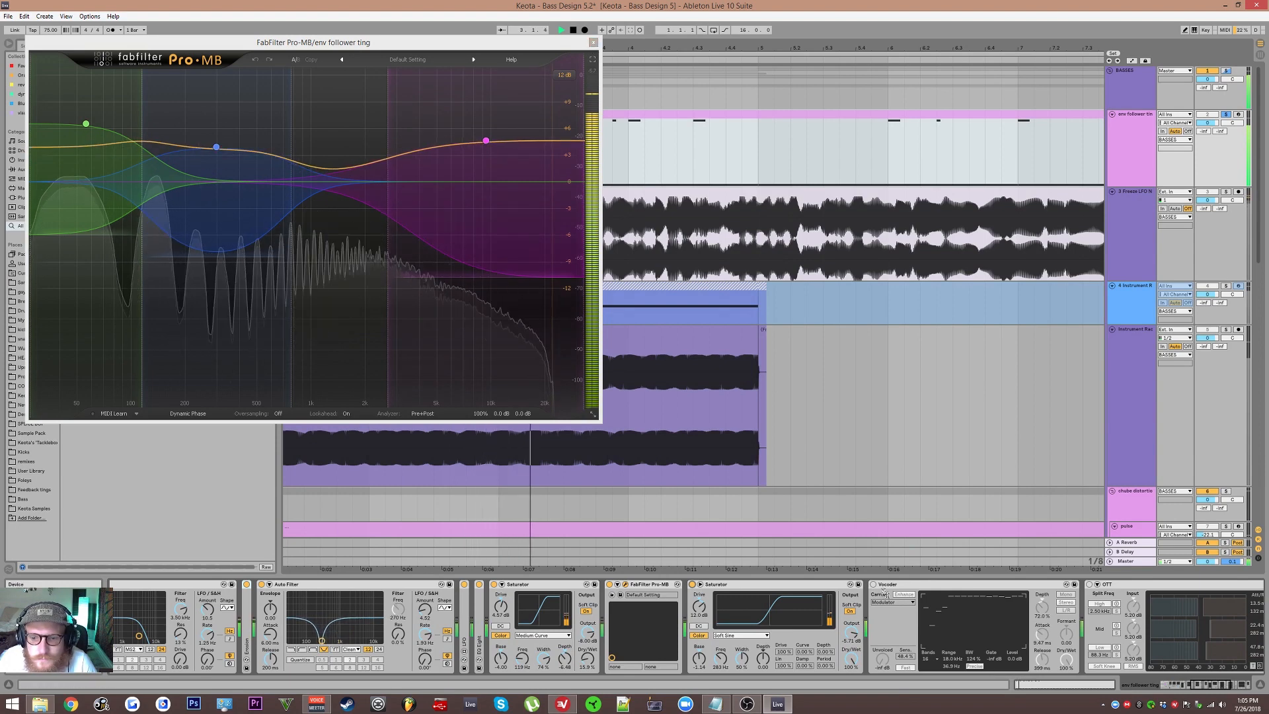
key(space)
Step: Audition the high1 chain with the Vocoder switched on, and switch the Vocoder back off
drag(884, 592, 681, 591)
click(768, 586)
click(713, 584)
key(space)
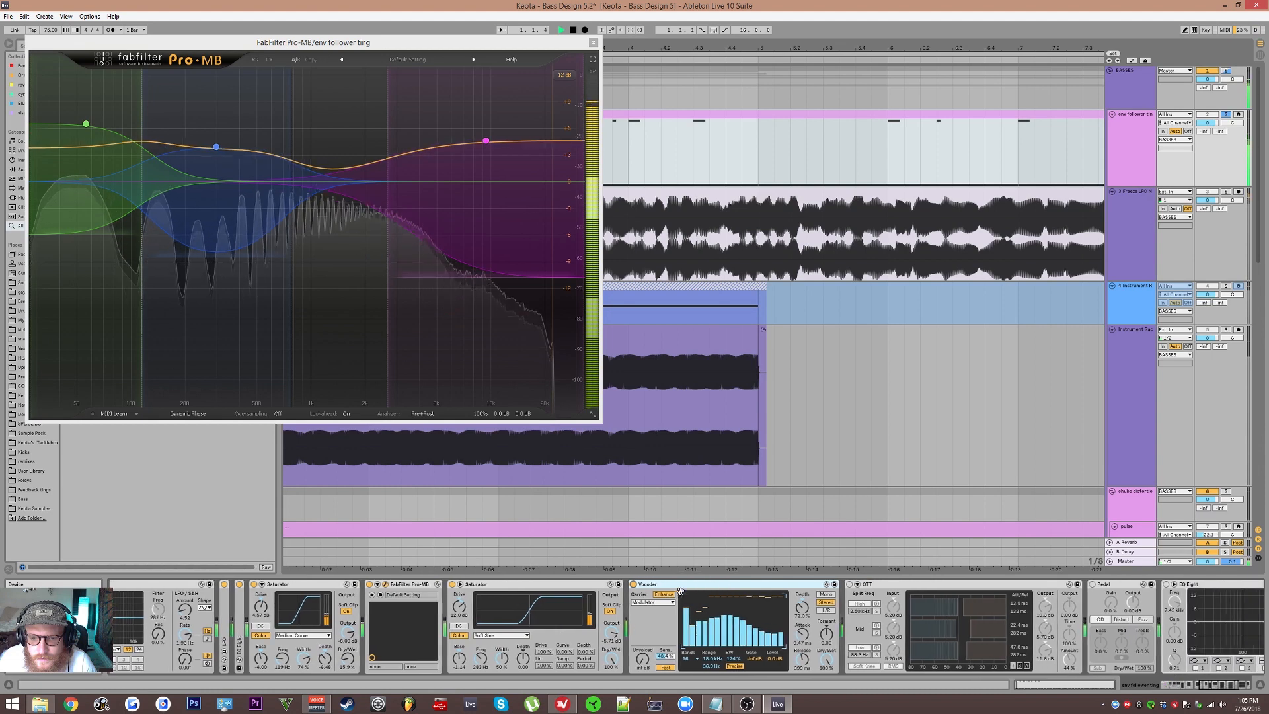
click(633, 584)
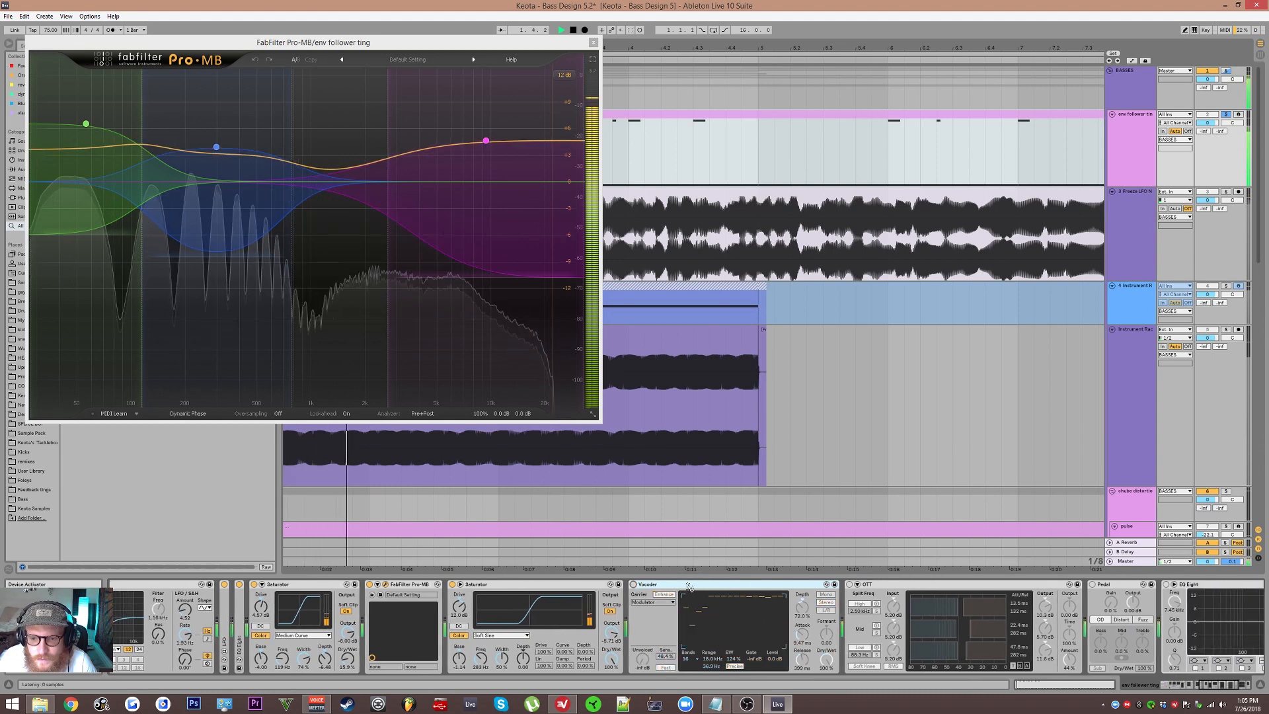
Step: Activate OTT in the high1 chain, audition the result and close the Pro-MB editor
key(space)
drag(690, 592, 602, 596)
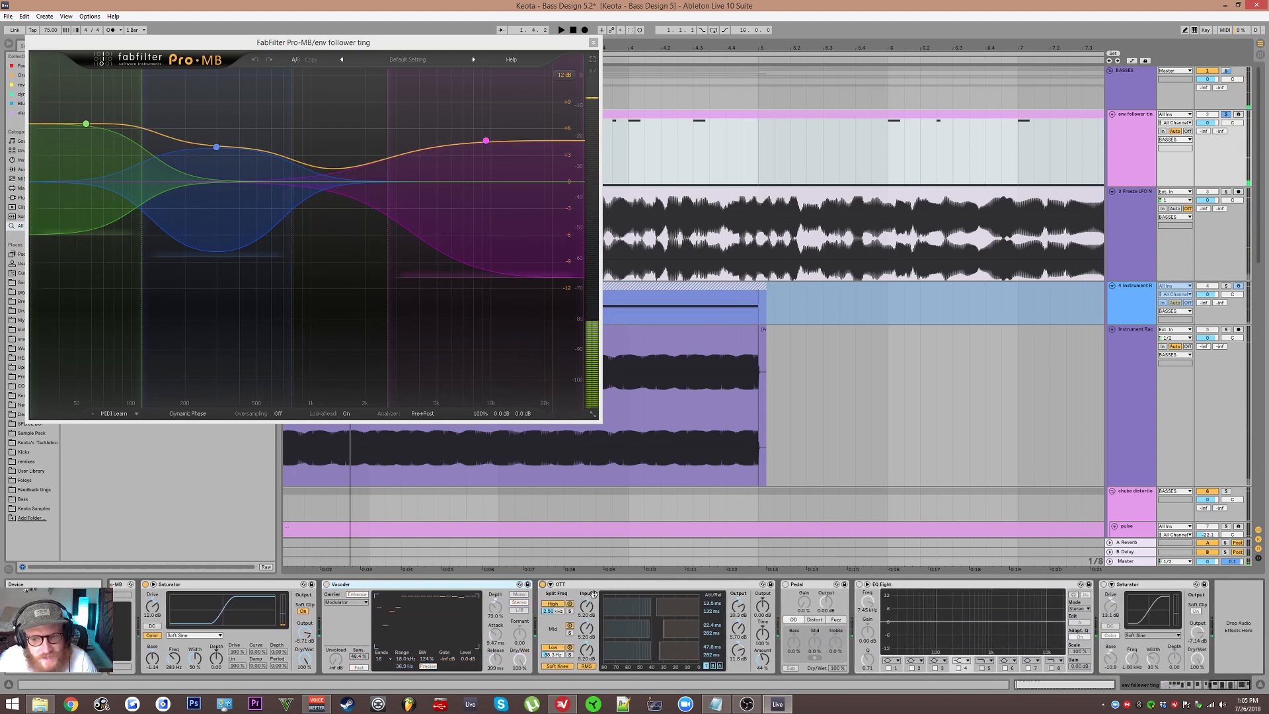
key(space)
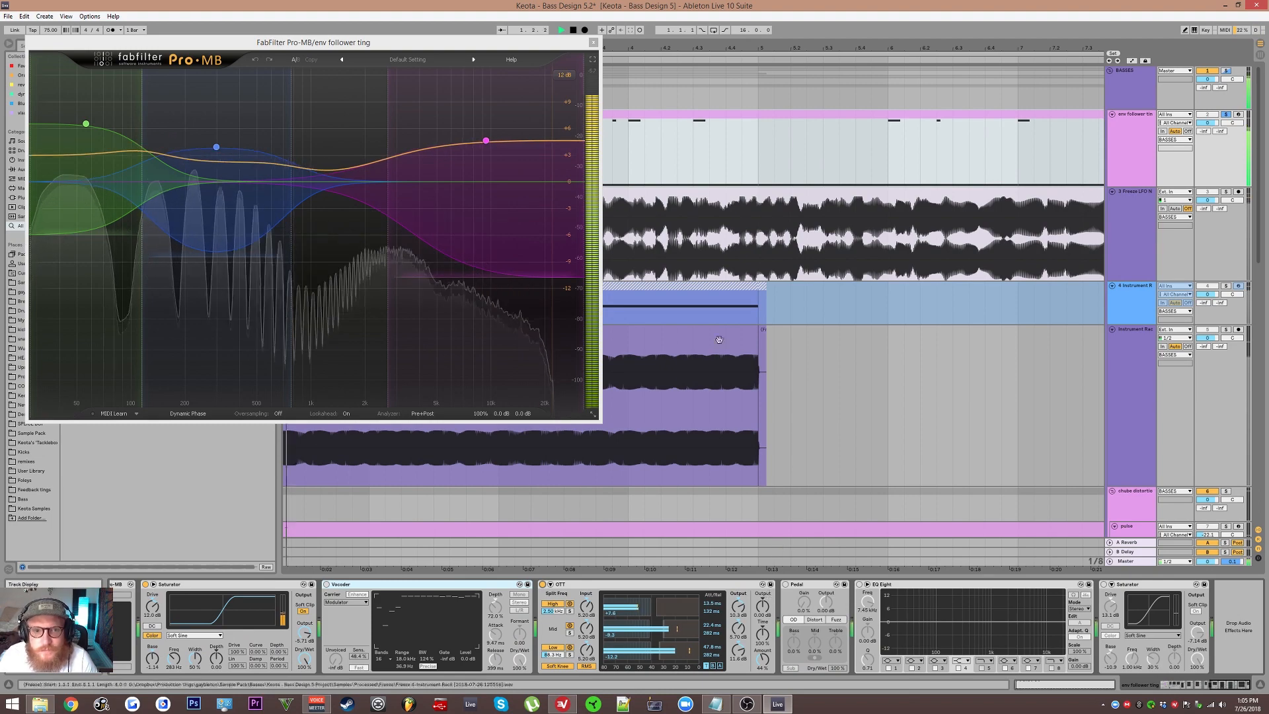
click(593, 42)
Step: Return to the start of the Instrument Rack and compare the Sampler filter settings of the high1 and high2 chains
scroll(400, 262, up, 3)
drag(401, 262, 620, 262)
scroll(620, 262, down, 3)
drag(263, 614, 1150, 614)
drag(343, 614, 826, 614)
click(245, 618)
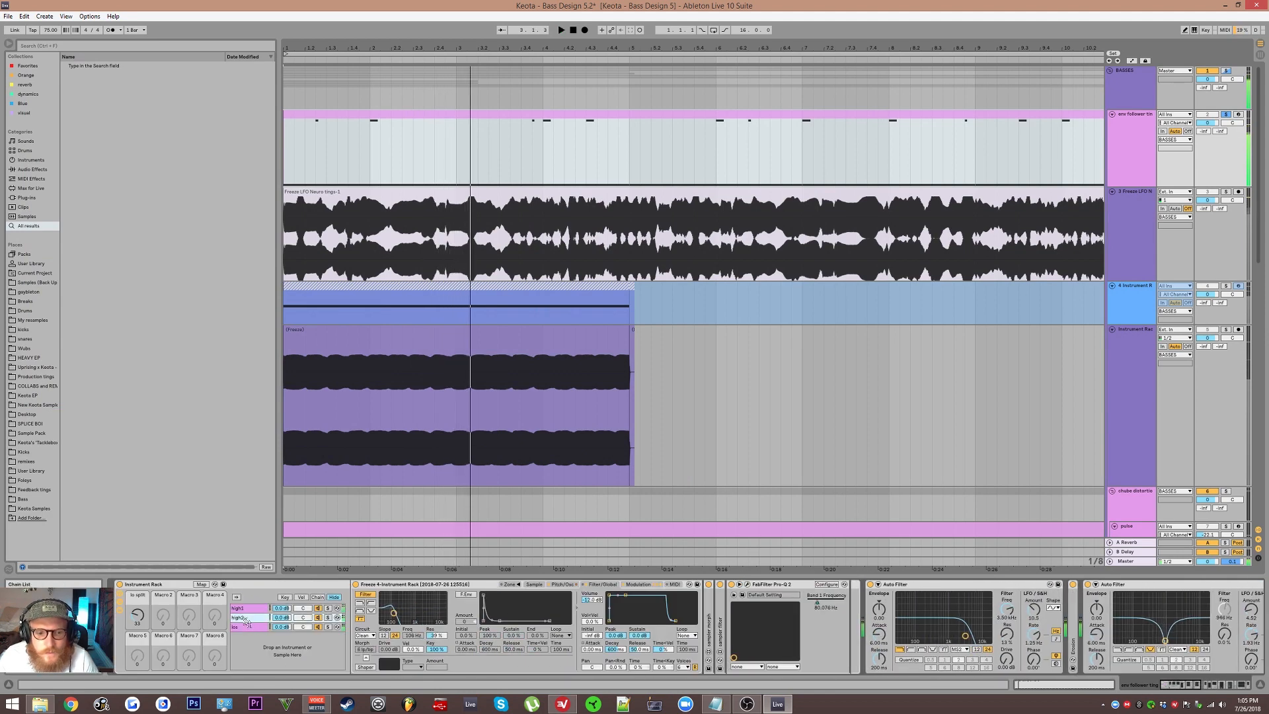
click(637, 585)
click(607, 585)
click(245, 609)
click(245, 617)
click(245, 609)
click(245, 617)
click(246, 608)
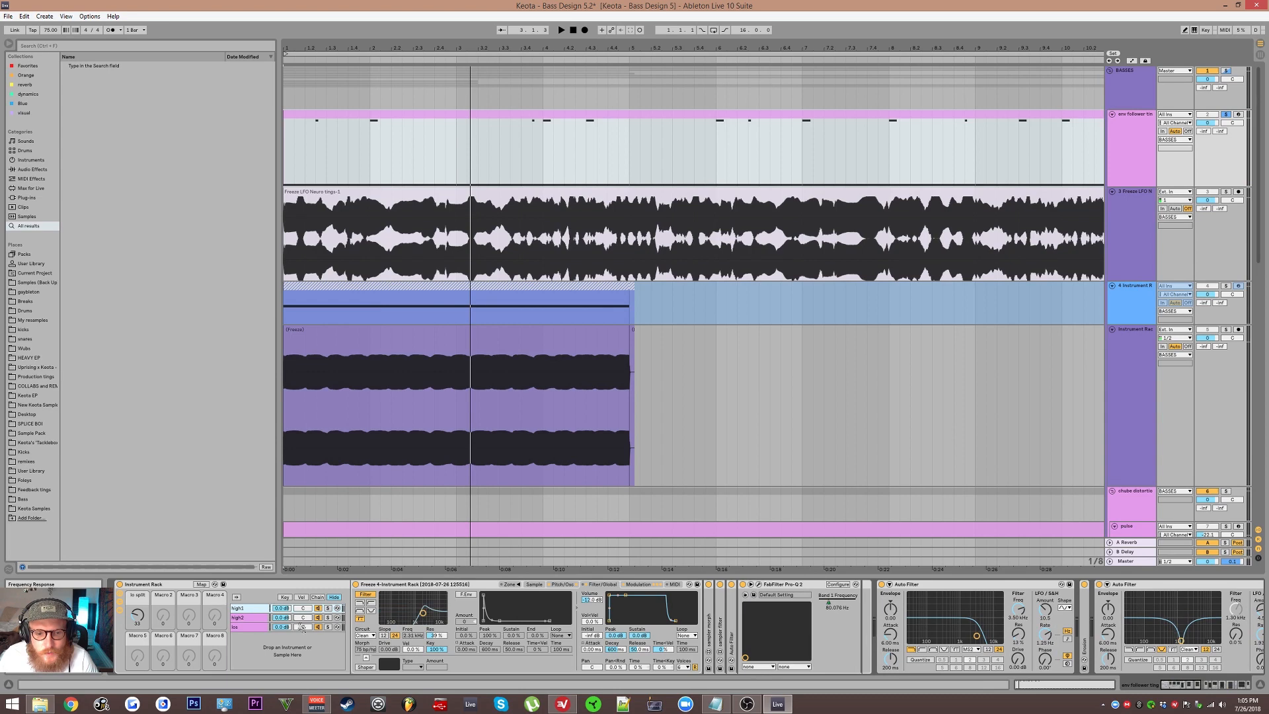
click(257, 617)
click(257, 609)
click(258, 617)
Step: Fold FabFilter Pro-Q 2 and unfold the sampler filter LFO in the high2 chain
click(760, 586)
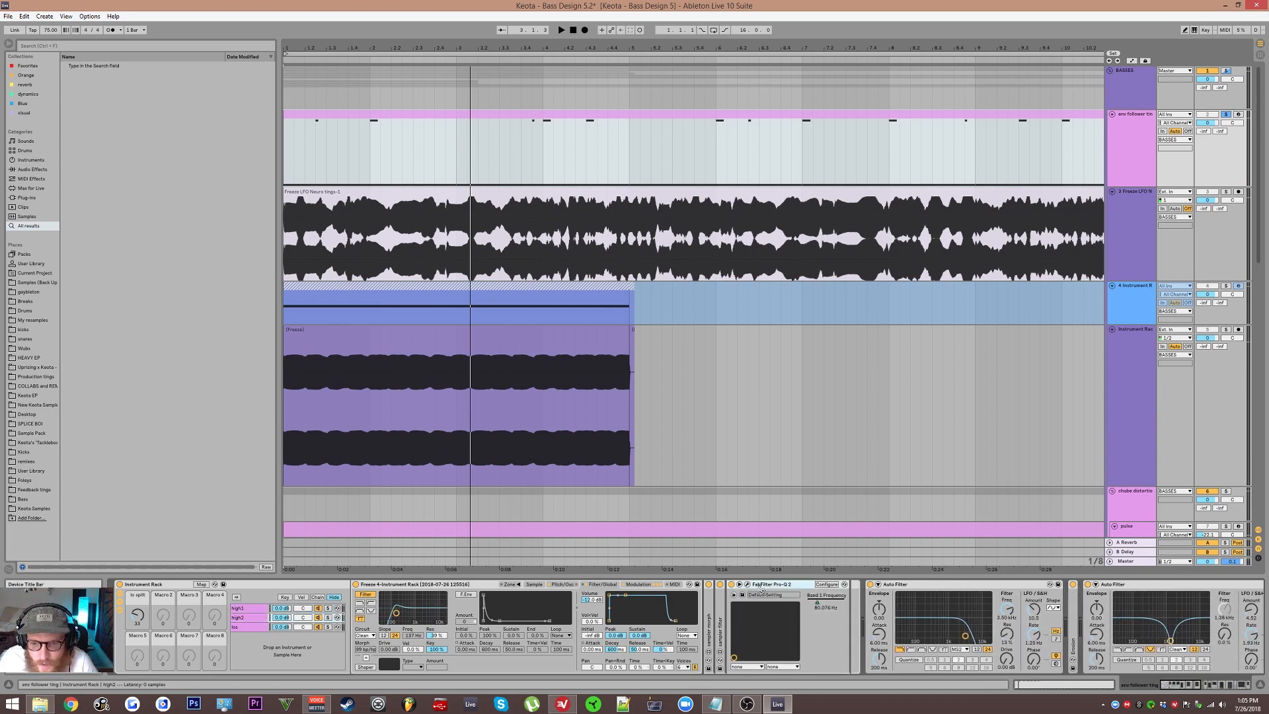
double_click(760, 587)
double_click(720, 606)
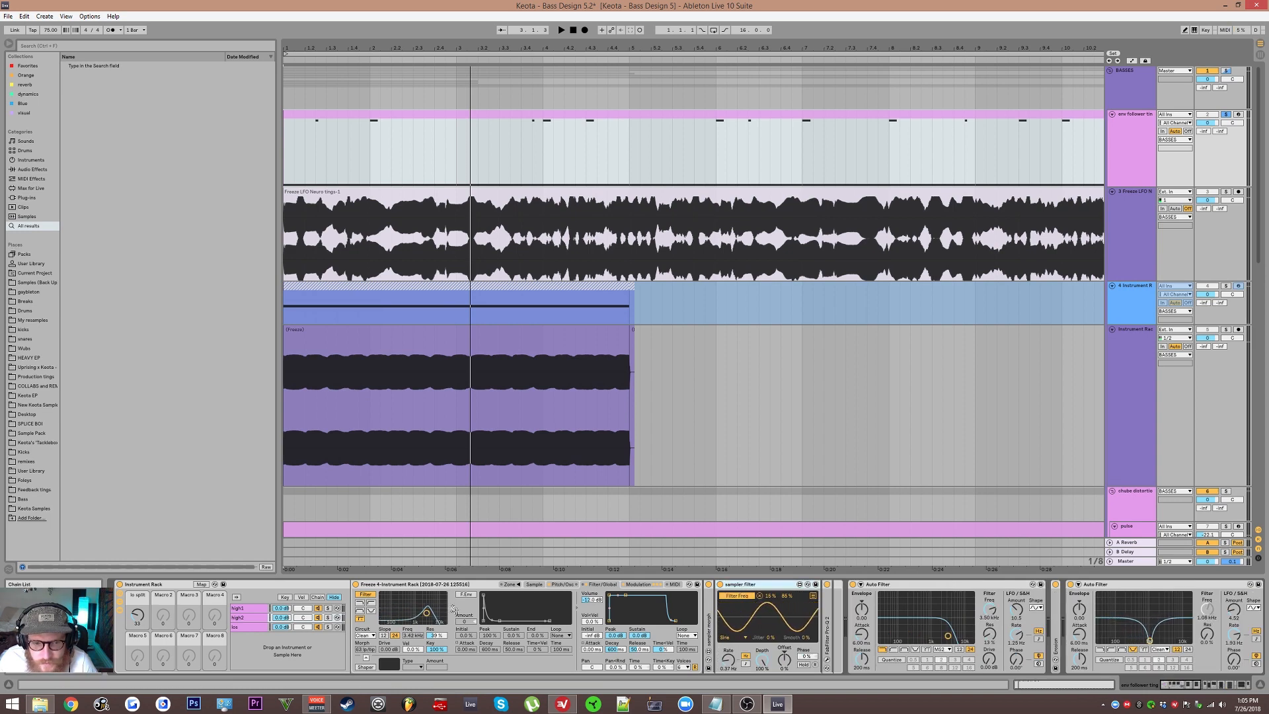
Step: Unfold the sampler filter LFO in the high1 chain and compare its settings with those in high2
click(254, 608)
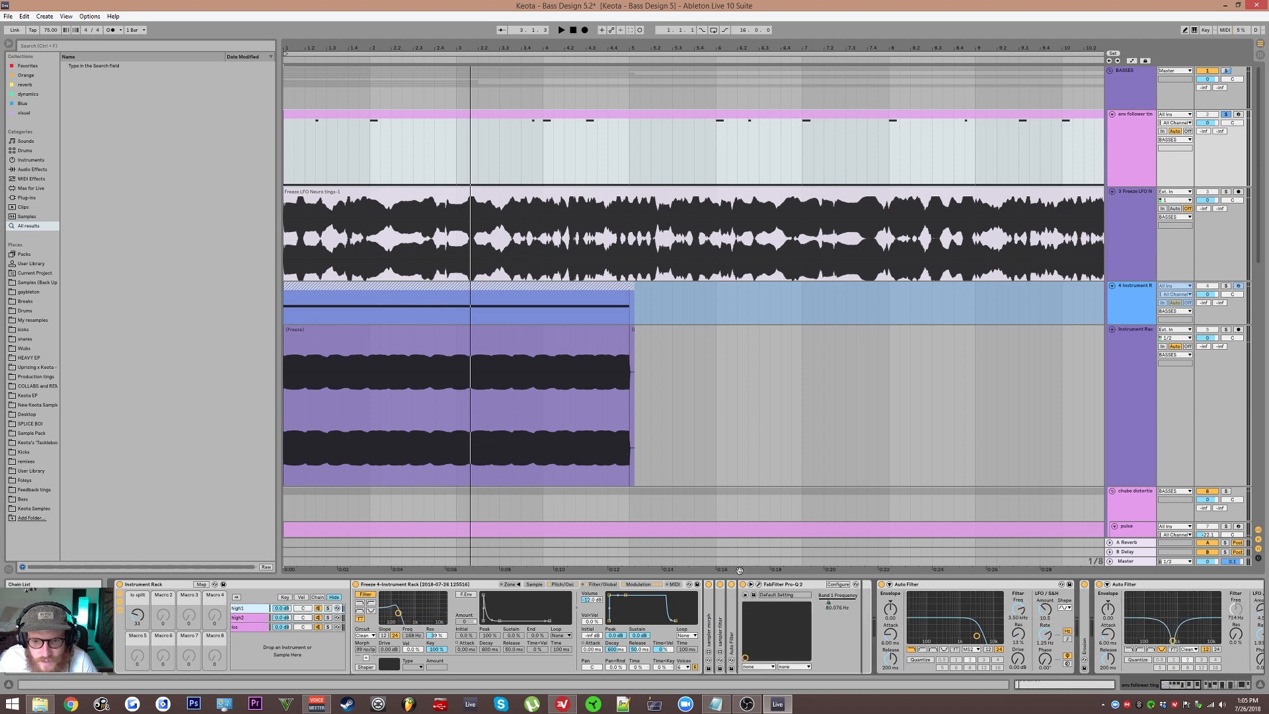
double_click(720, 630)
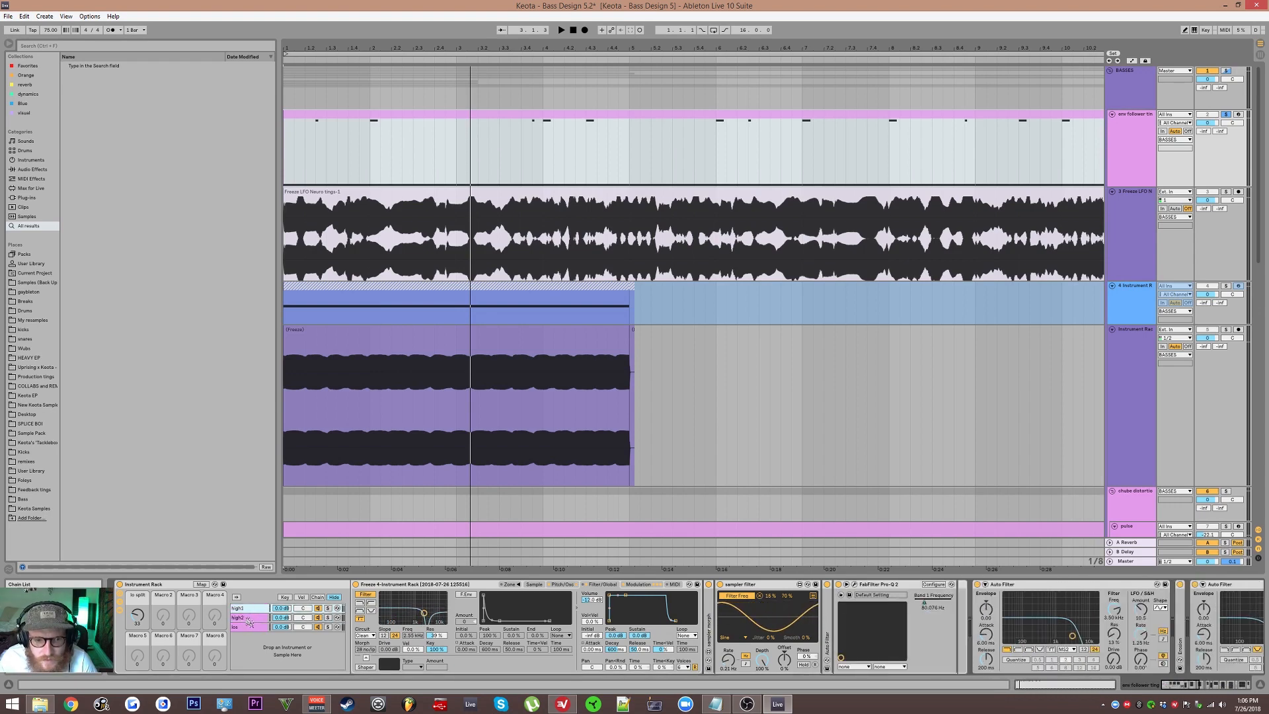
click(250, 625)
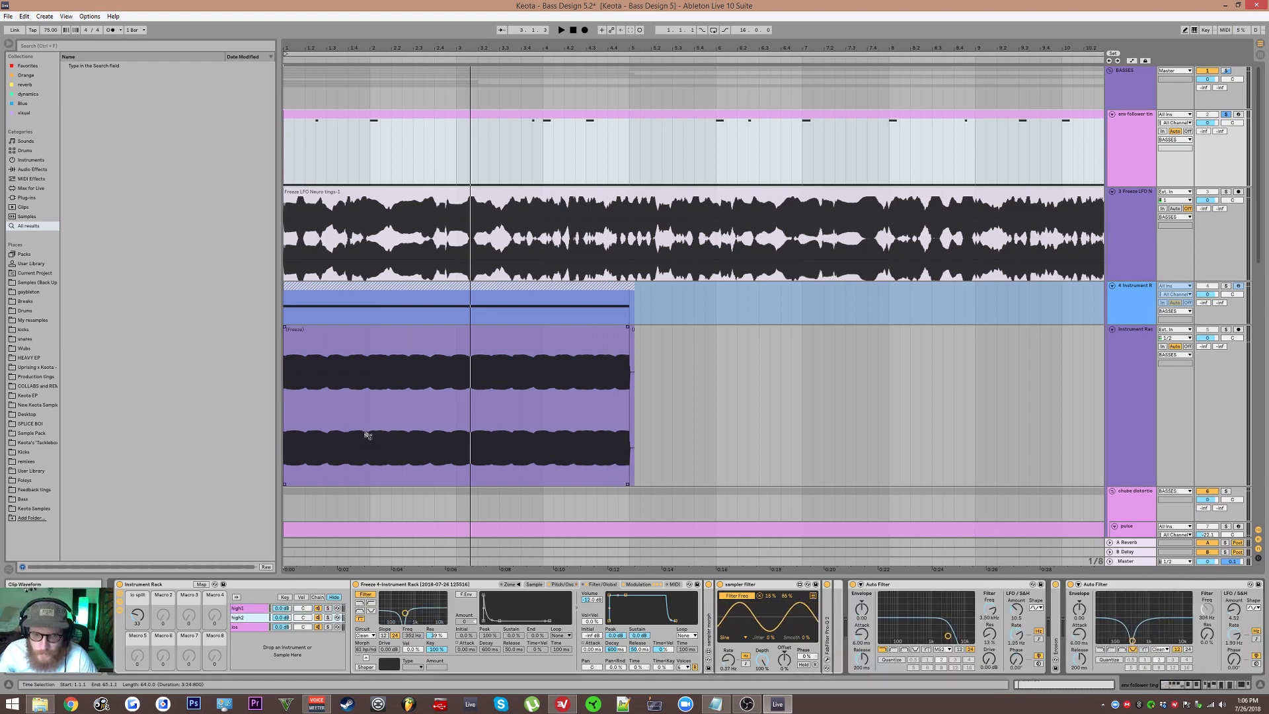
click(250, 608)
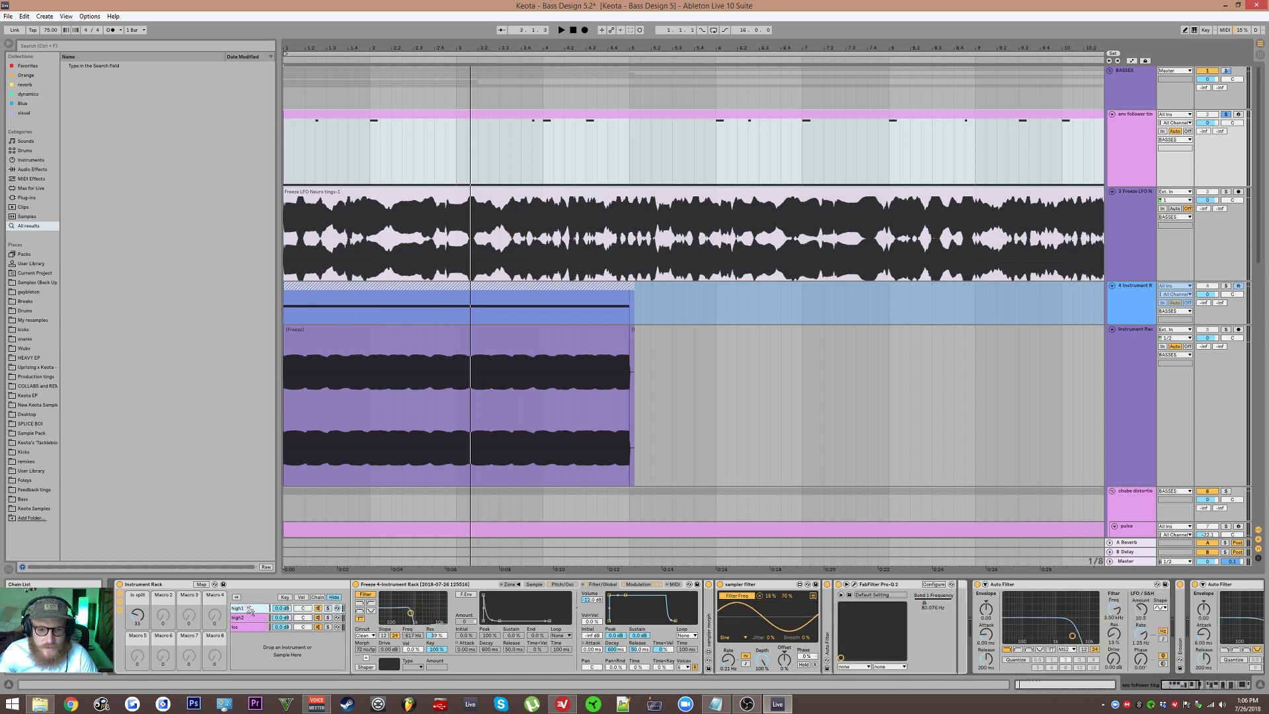
Step: Show the Sampler's pitch and oscillator settings and compare them between the high1 and high2 chains
click(564, 585)
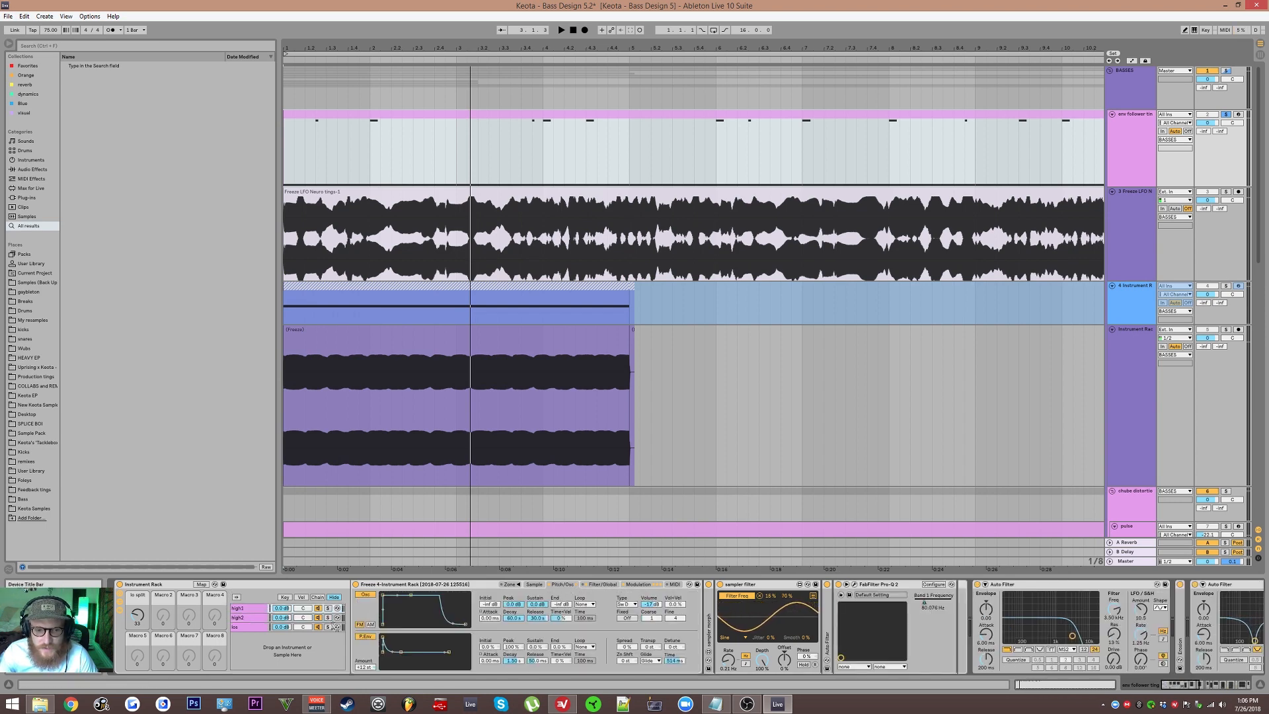
click(251, 619)
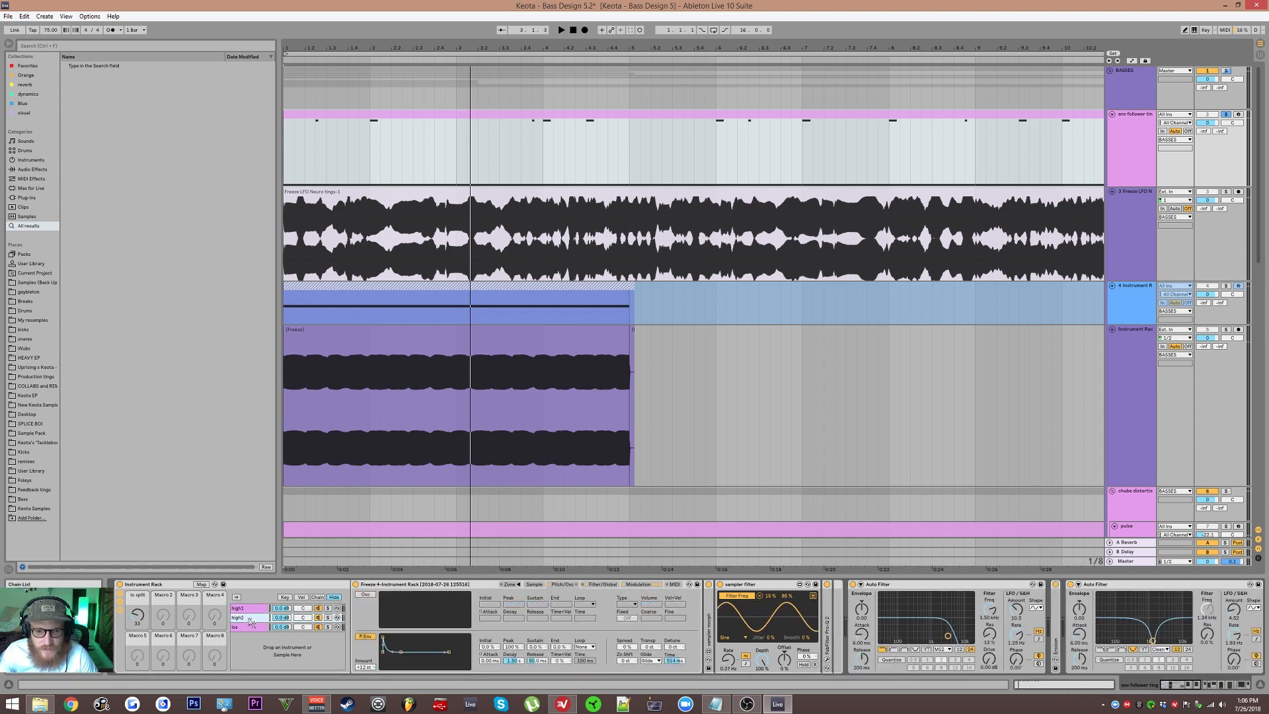
click(249, 608)
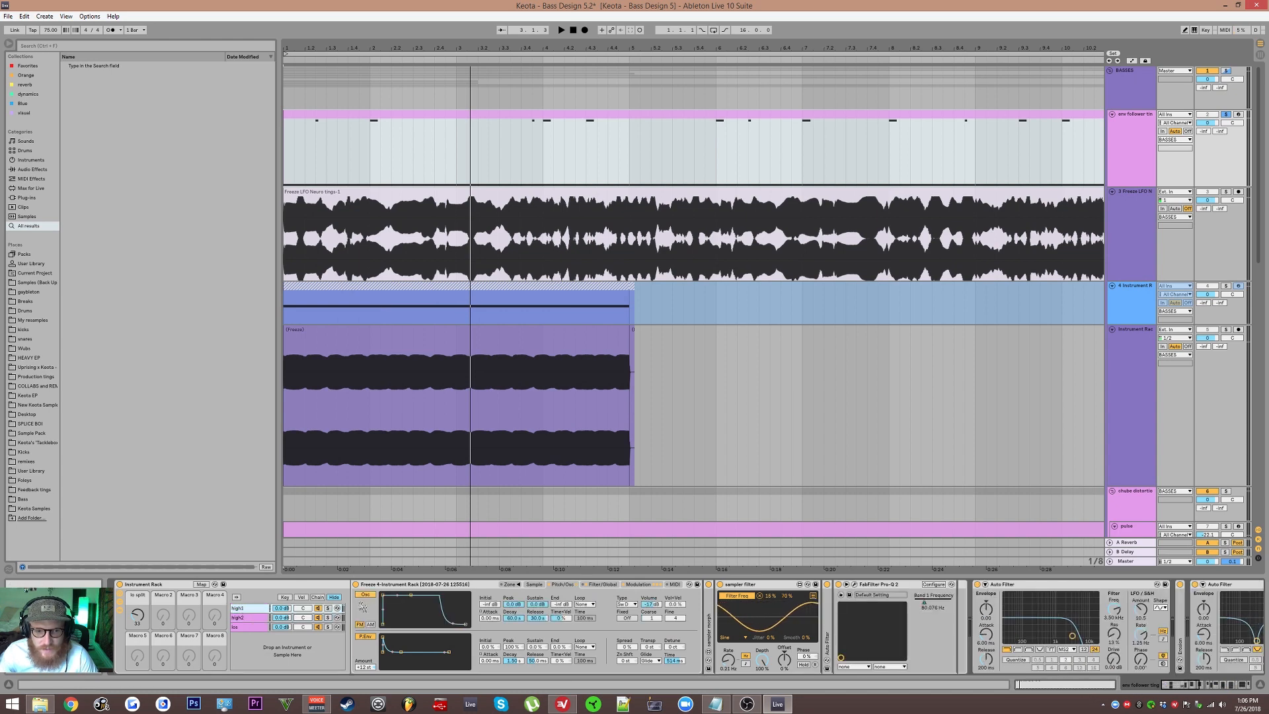
Step: Switch on the Sampler oscillator in the high2 chain and adjust its volume while auditioning the sound
click(239, 618)
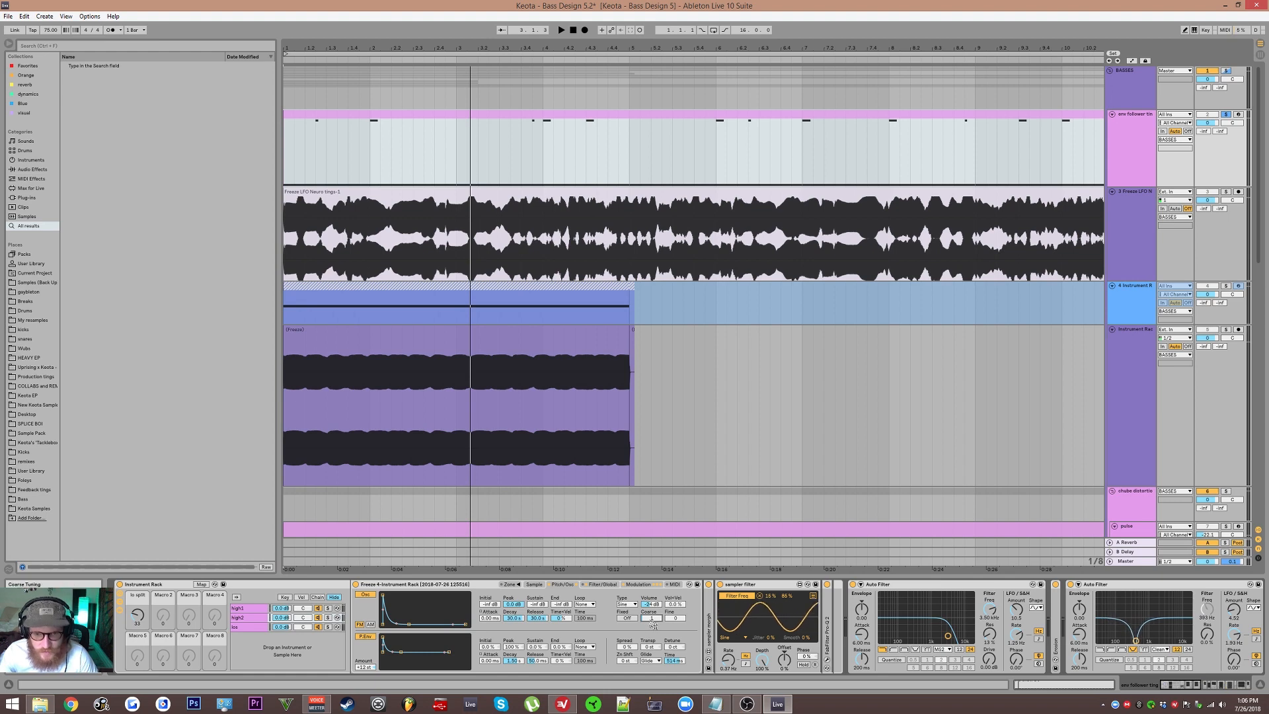
key(space)
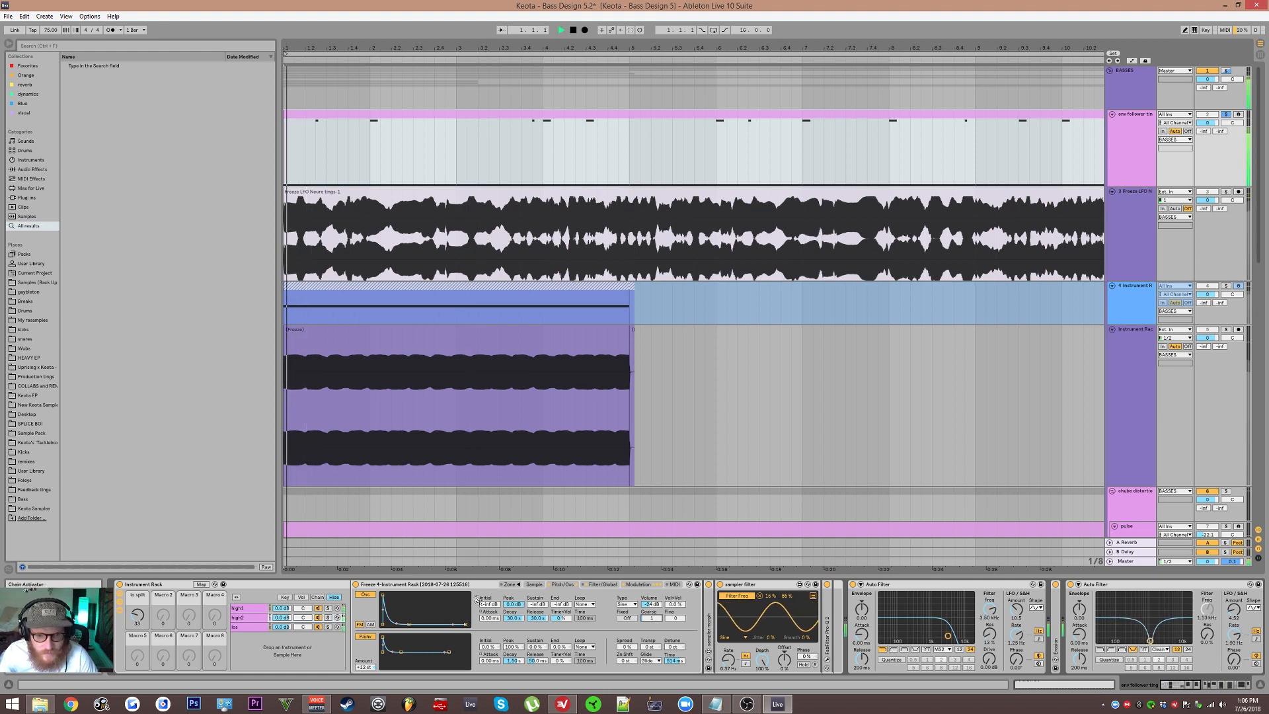
drag(649, 604, 656, 604)
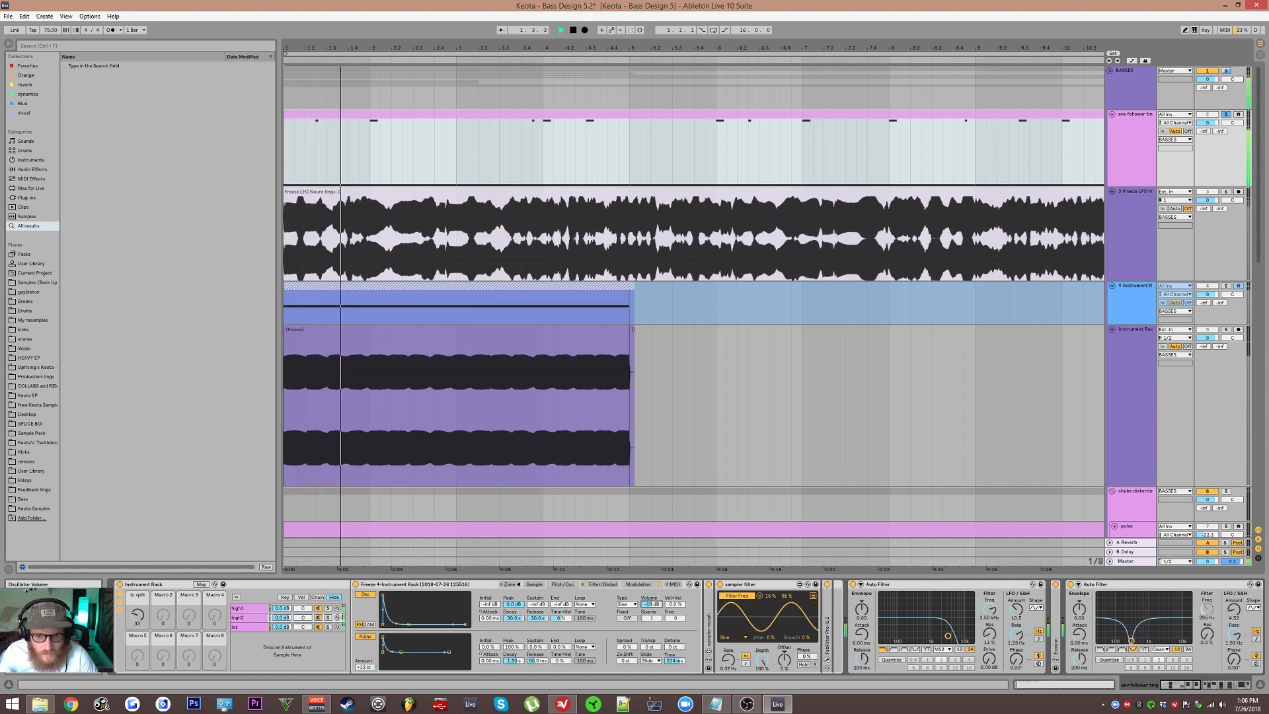
key(space)
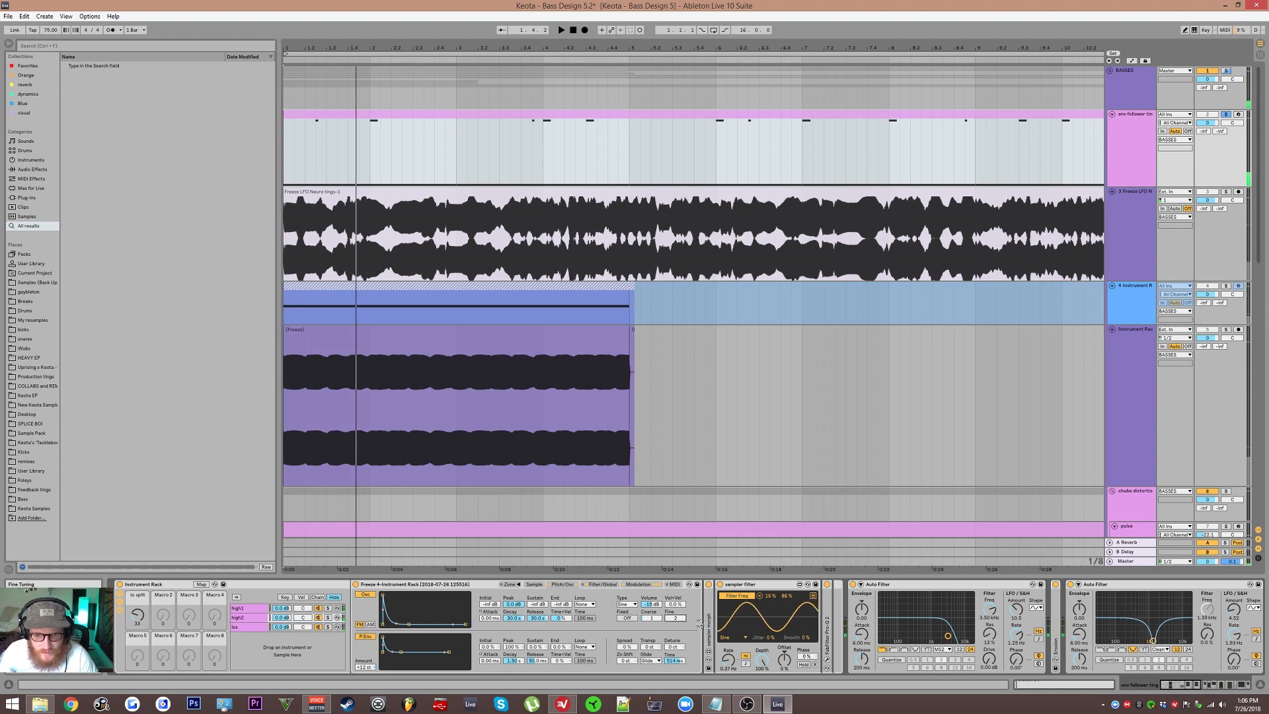
key(space)
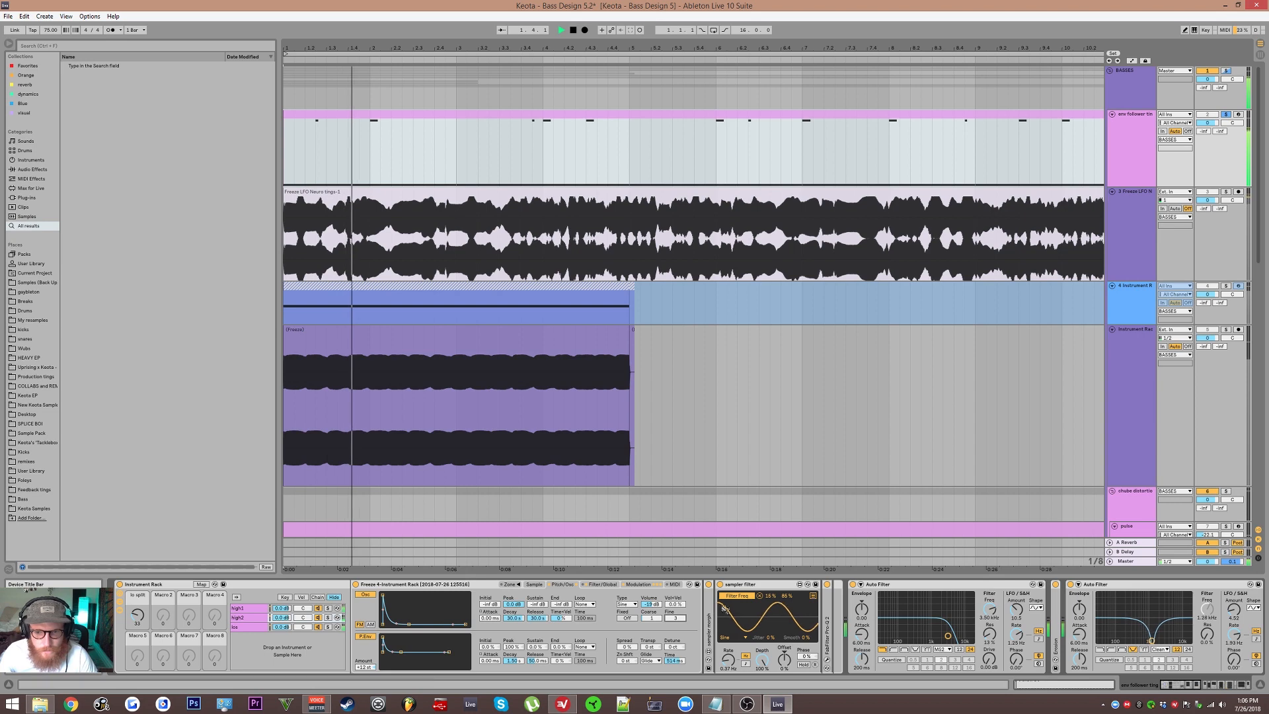
Step: Stop playback, review the high2 chain's effects, and fold the Auto Filter that follows Erosion
scroll(931, 642, down, 5)
click(706, 586)
key(space)
scroll(821, 600, up, 2)
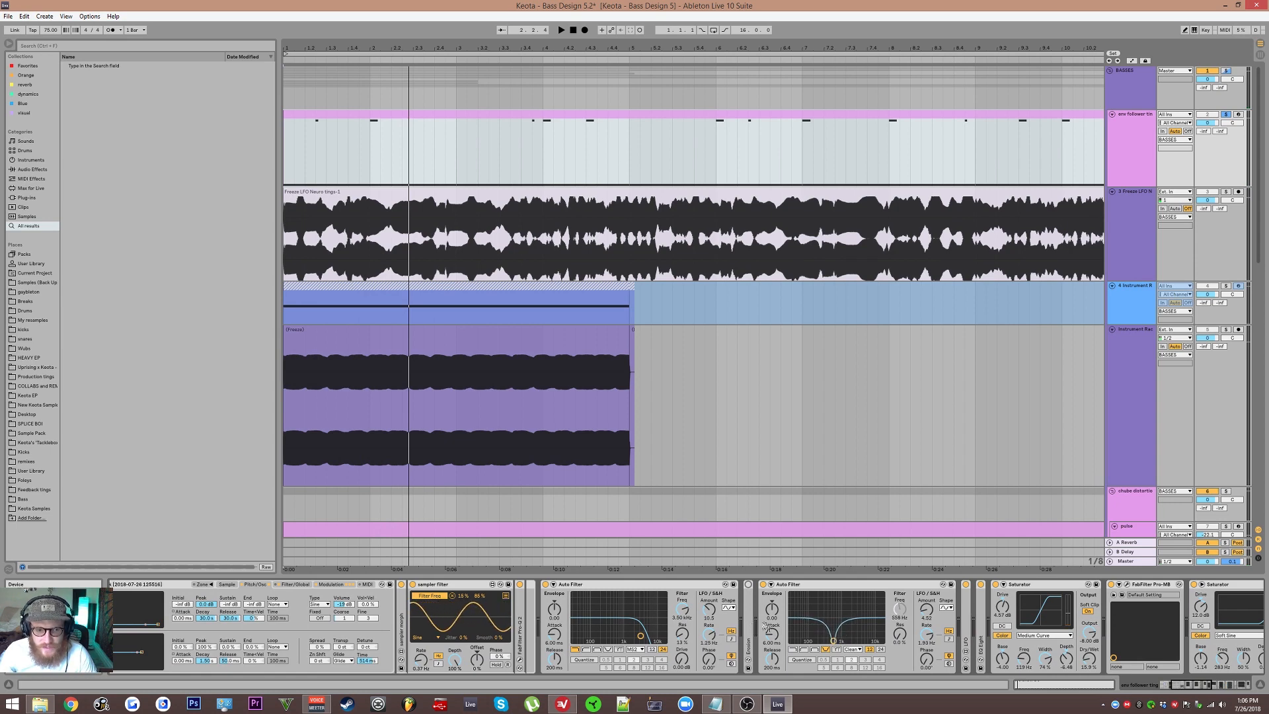
scroll(796, 606, up, 8)
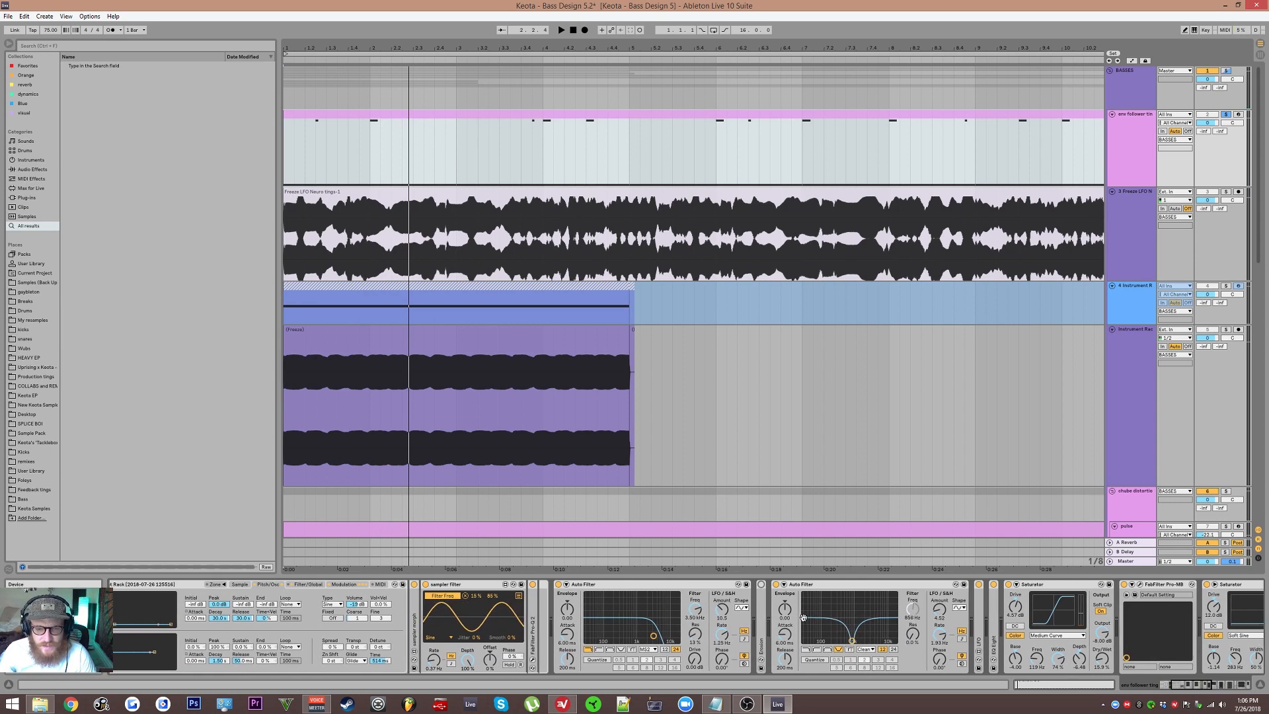
scroll(727, 628, down, 11)
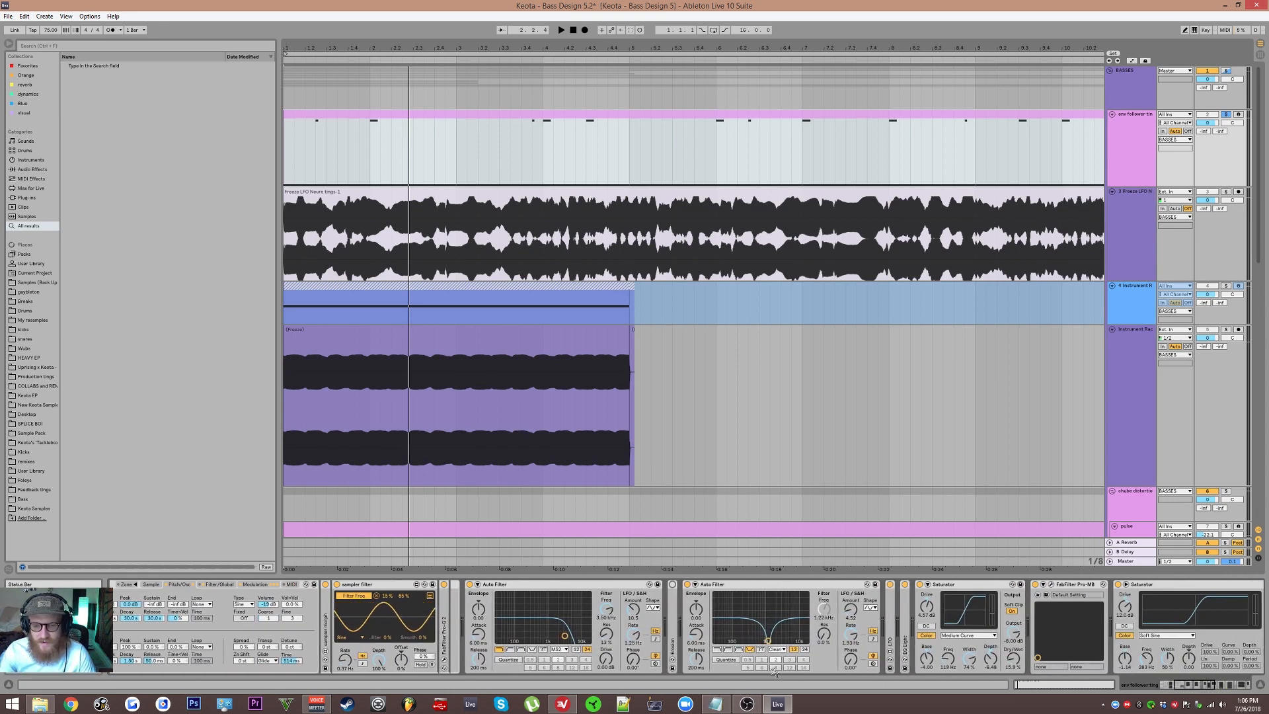
double_click(725, 588)
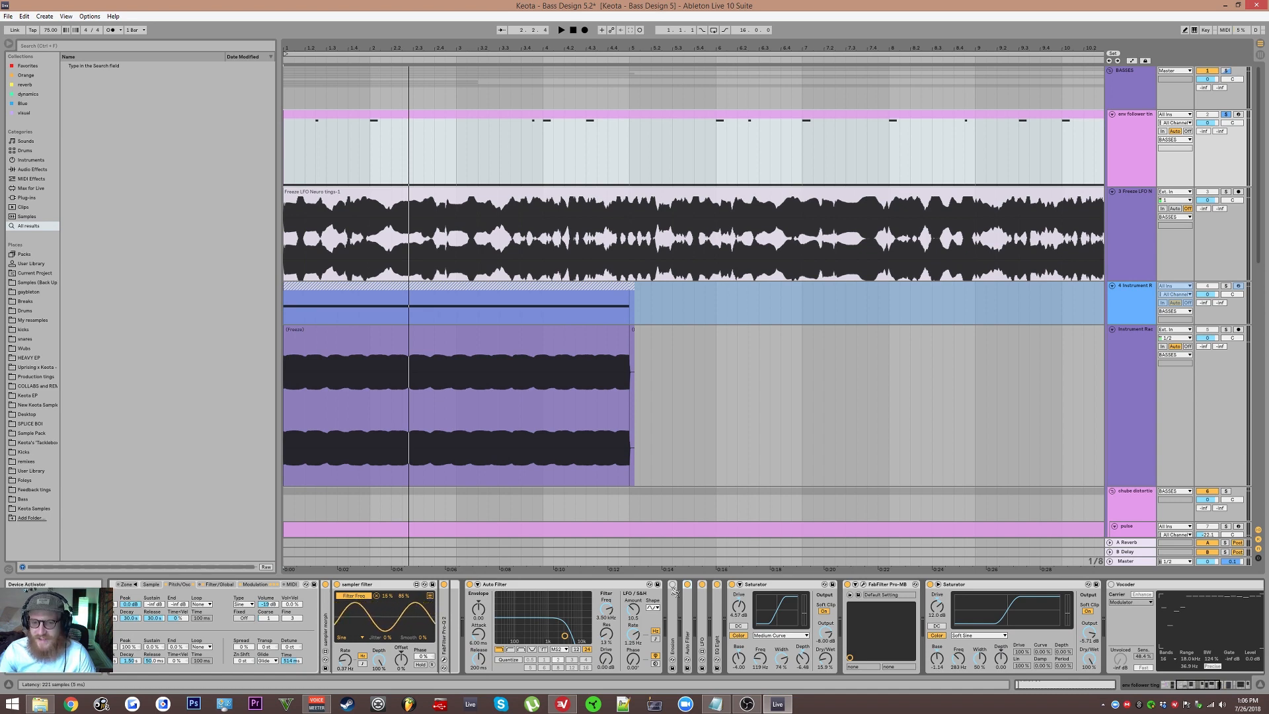
Step: Audition the high2 chain while testing the first Saturator's Drive and color Base, and review the remaining effects
key(space)
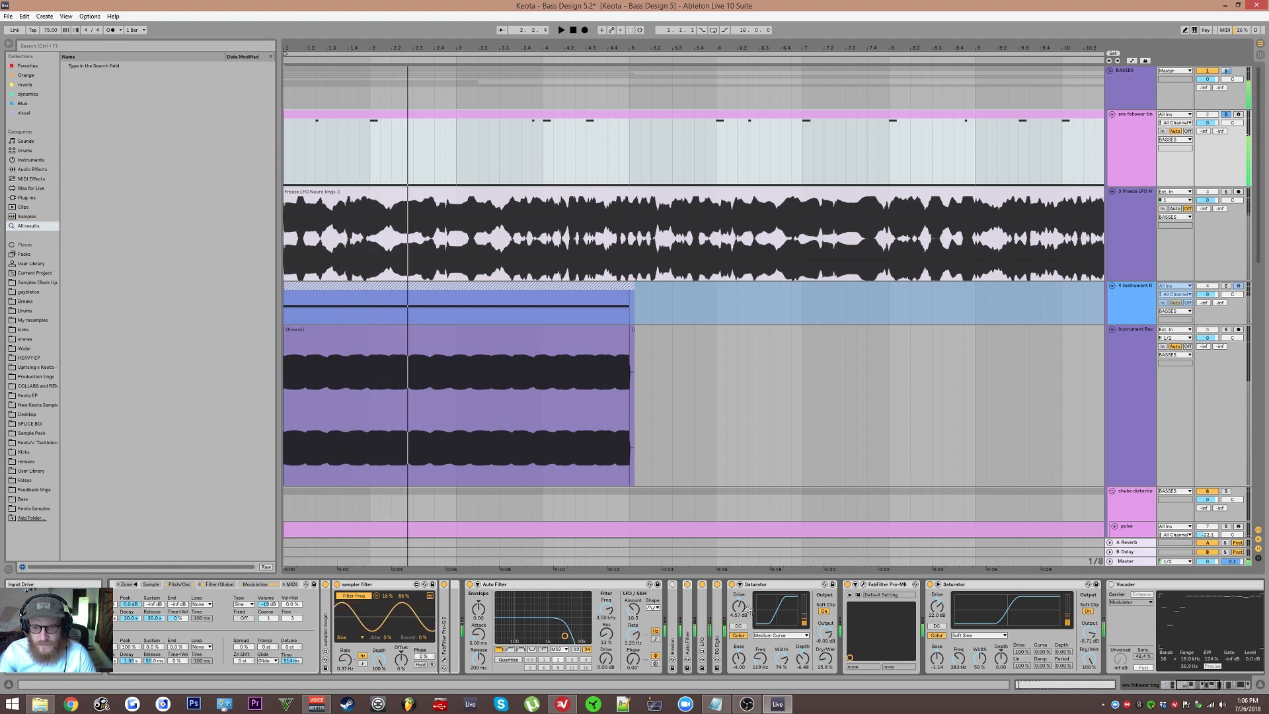
key(space)
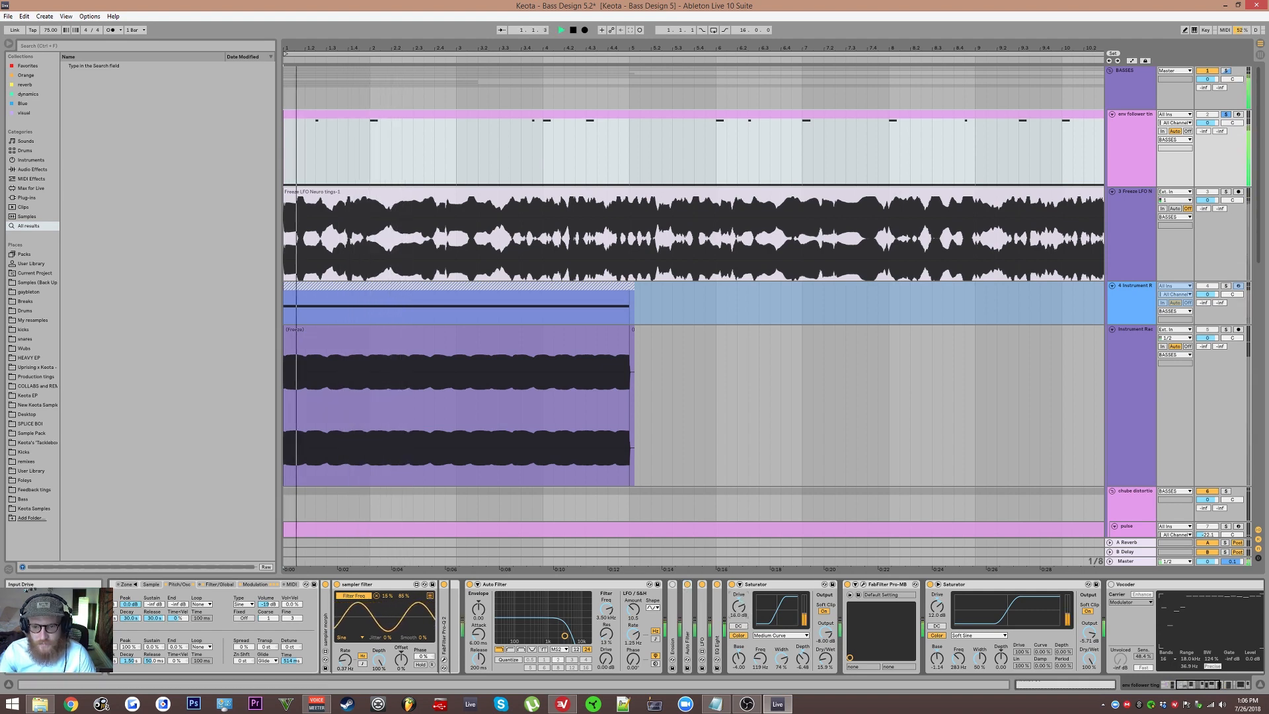
mouse_move(739, 609)
mouse_down()
mouse_move(740, 591)
mouse_move(739, 609)
mouse_up()
drag(741, 661, 741, 623)
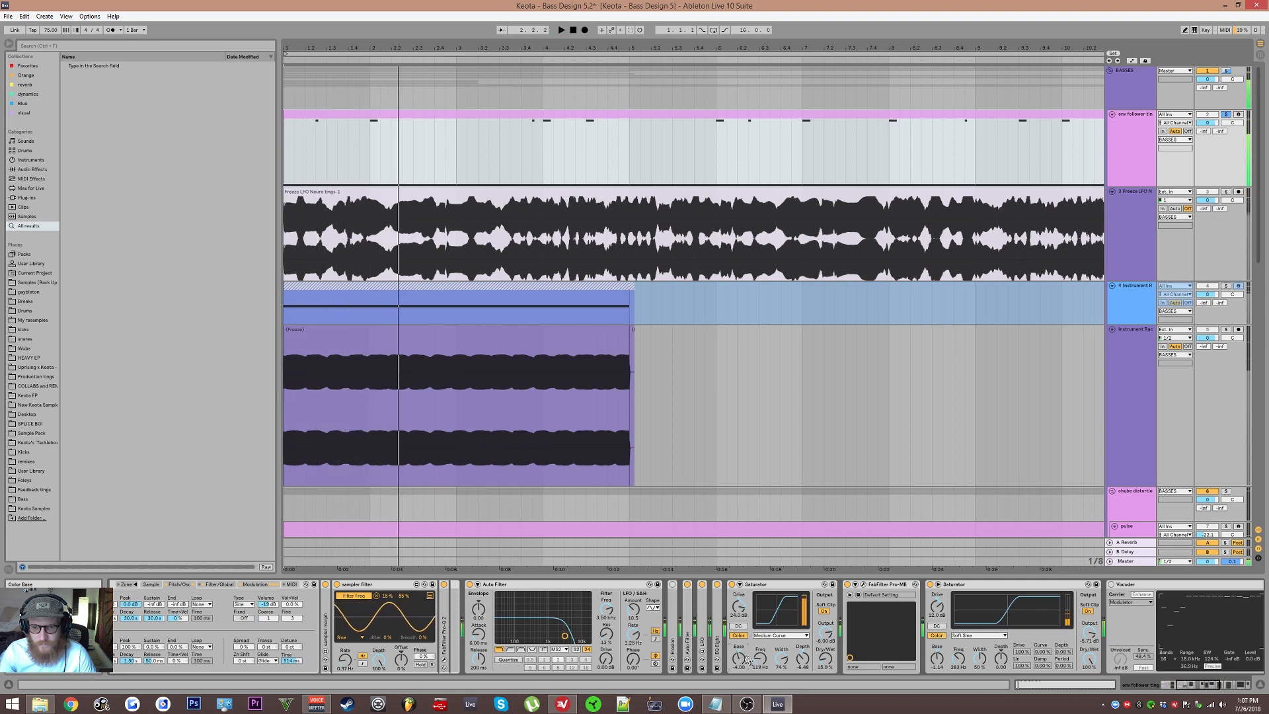
scroll(783, 636, down, 5)
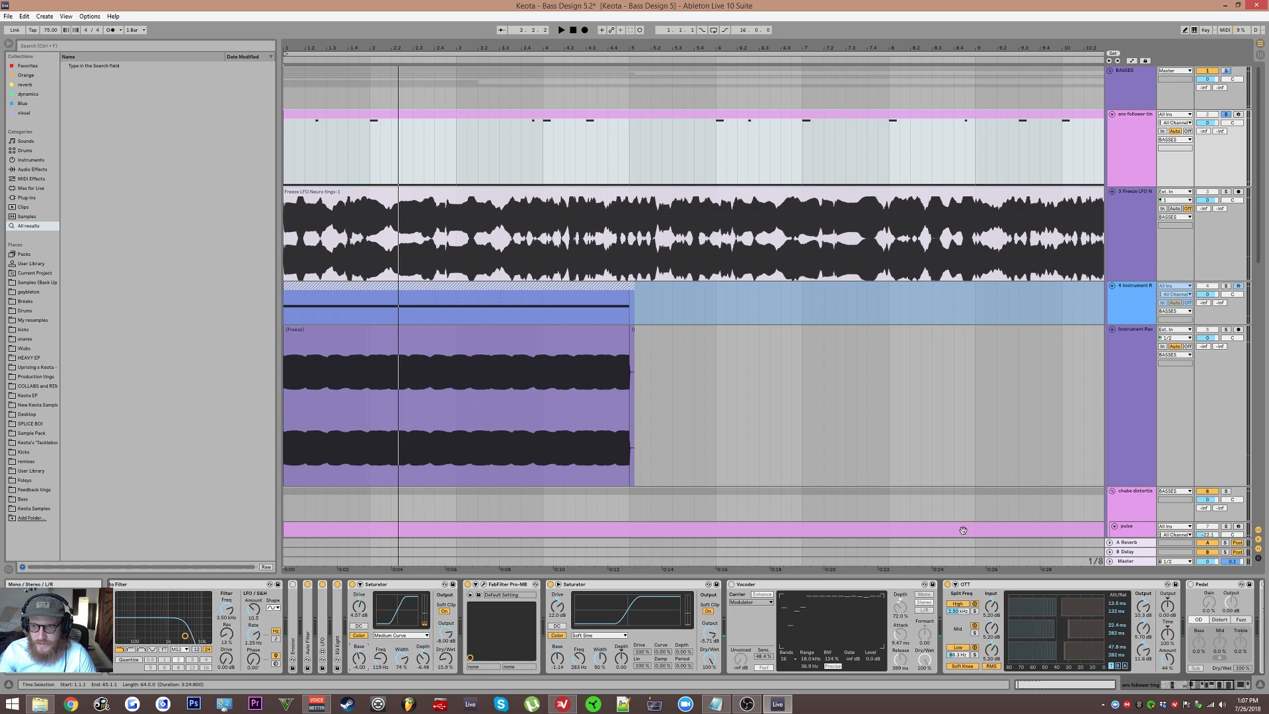
scroll(954, 258, down, 2)
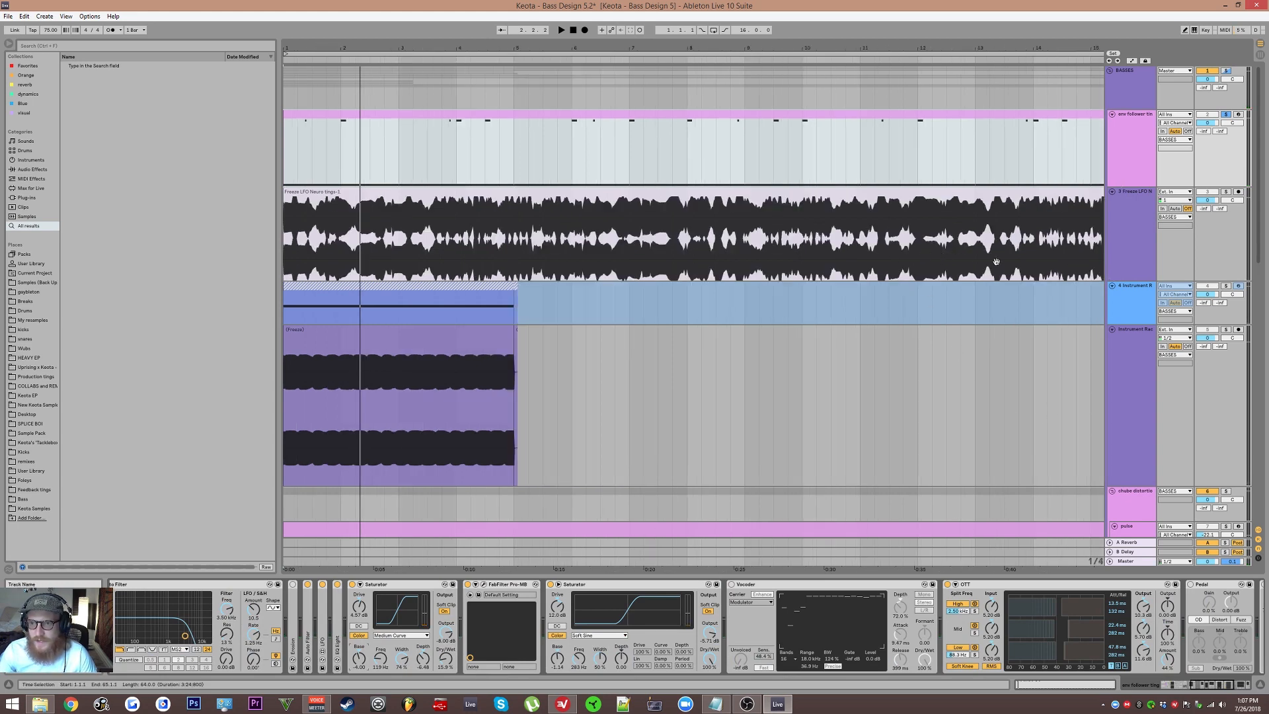
Step: Move the env follower track into the chube distortion group and start playback with its last Saturator selected
click(1115, 526)
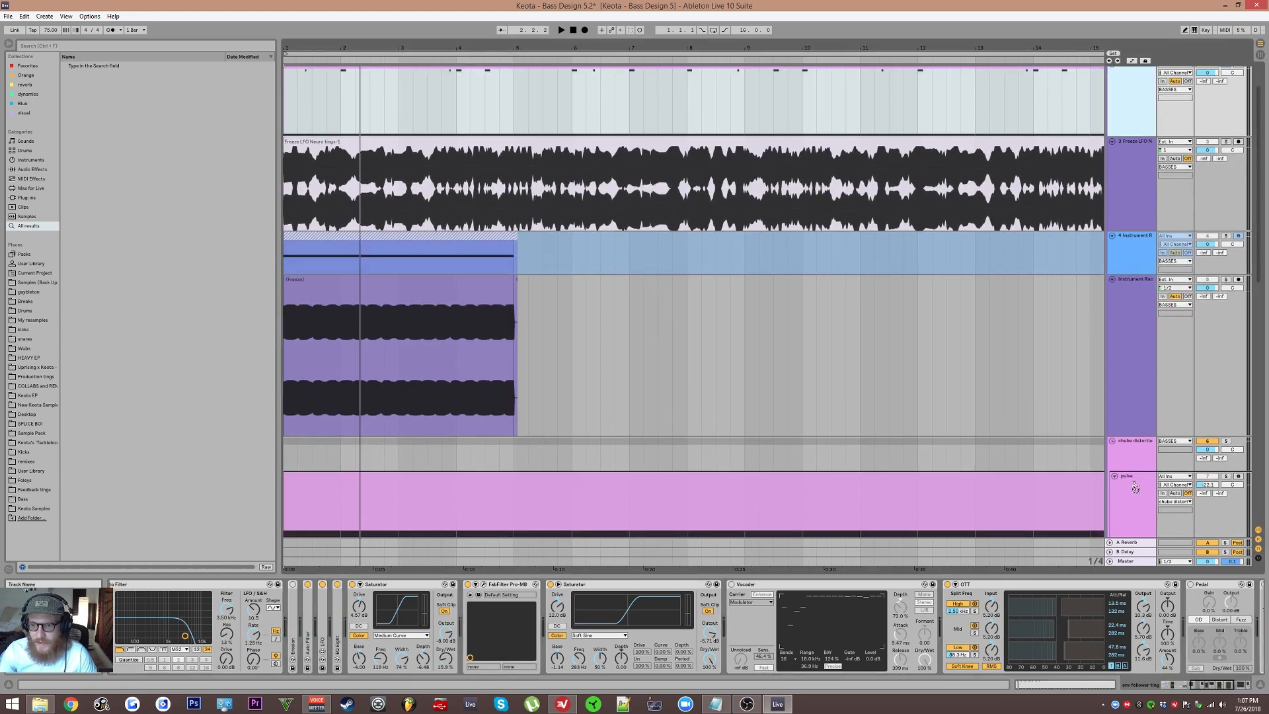
drag(1131, 481, 1133, 485)
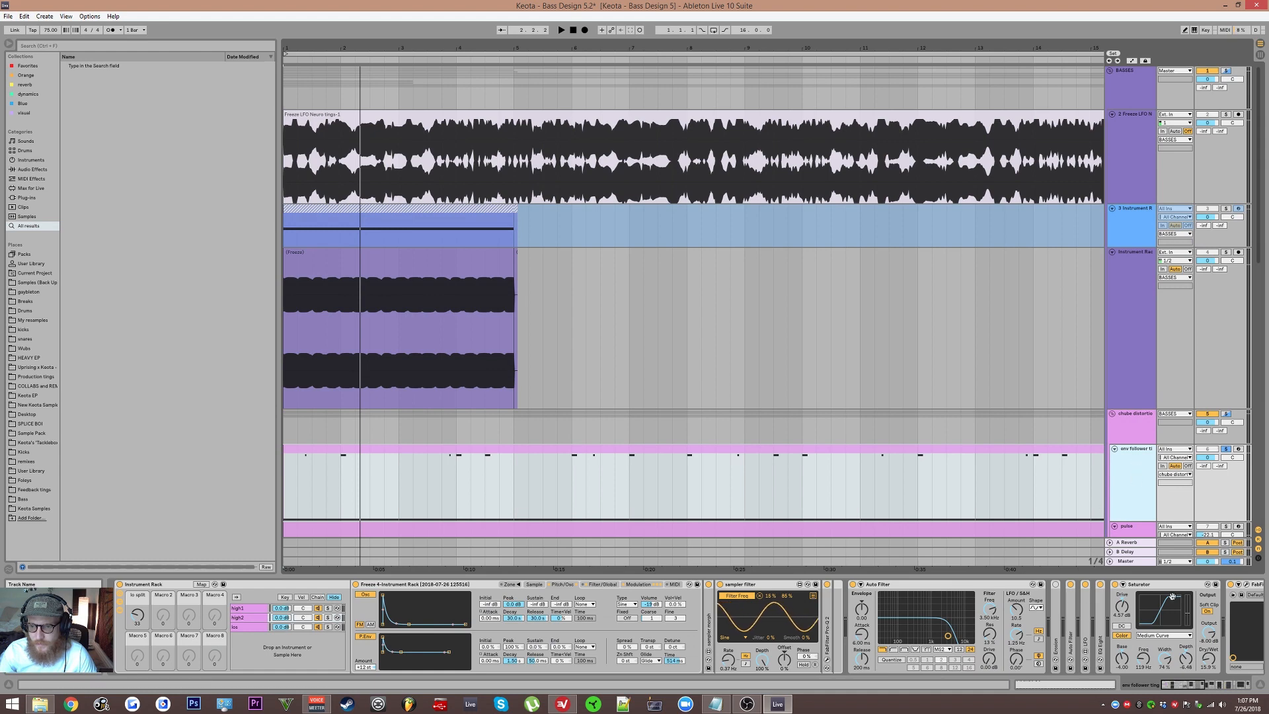
scroll(1172, 597, right, 10)
scroll(770, 640, right, 4)
click(1146, 587)
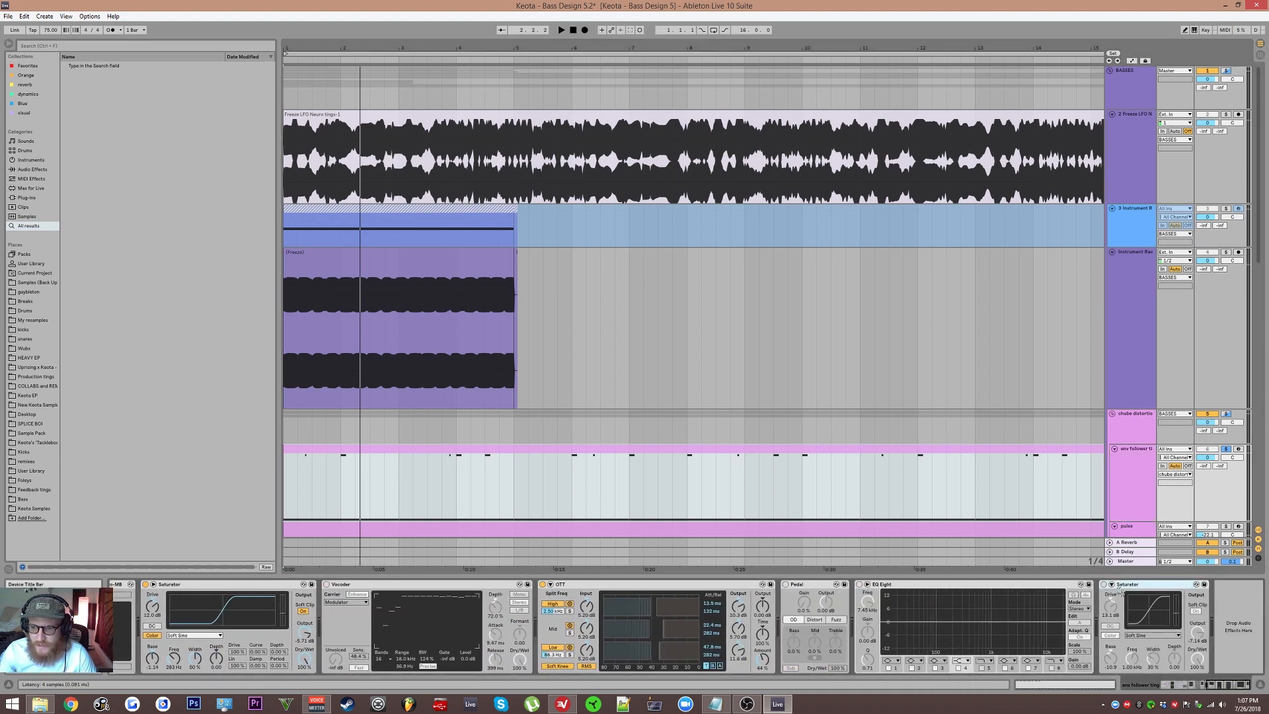
key(space)
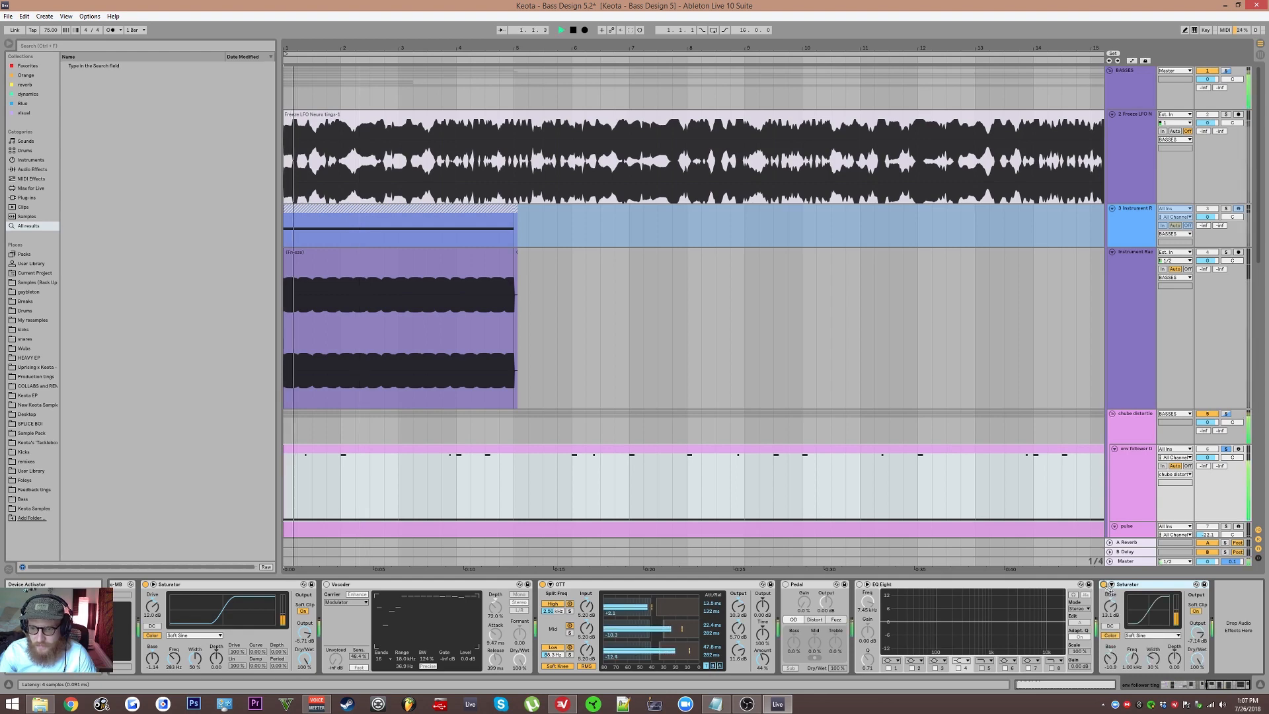
Step: Restart playback and bypass FabFilter Pro-MB and the Saturator that follows it on the env follower track
scroll(1036, 419, down, 3)
key(space)
scroll(376, 615, up, 10)
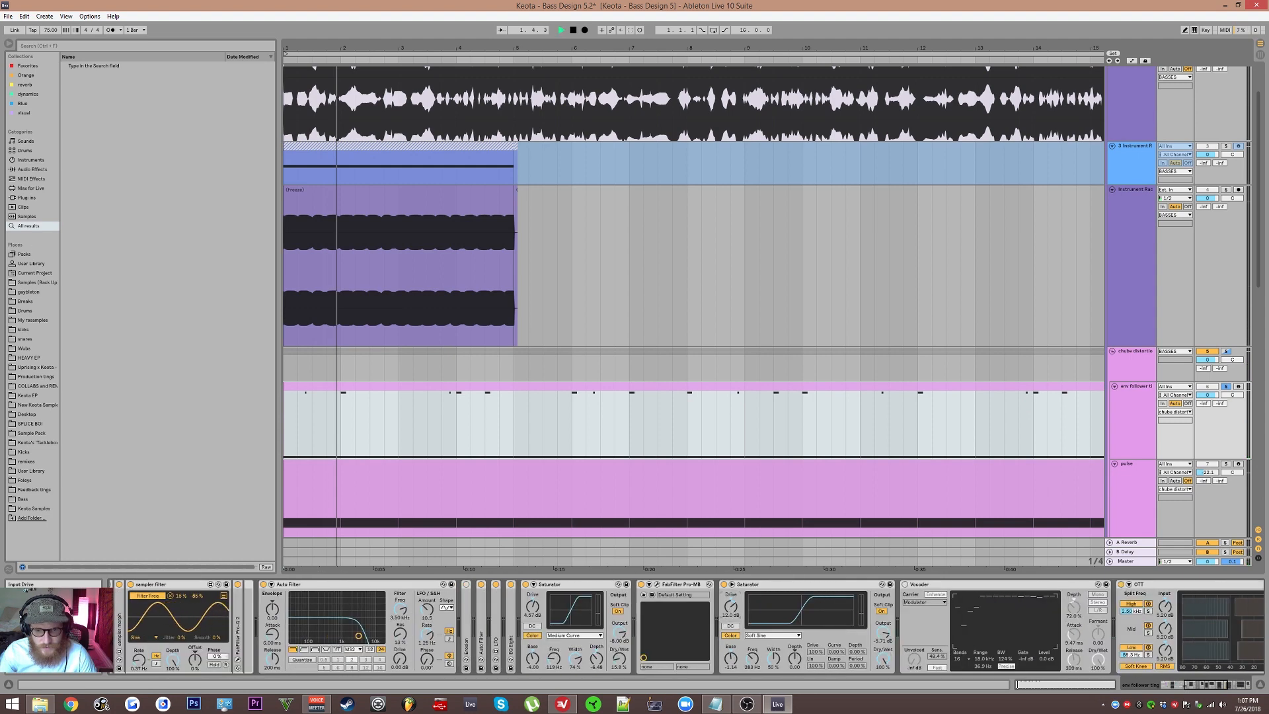
key(space)
key(space)
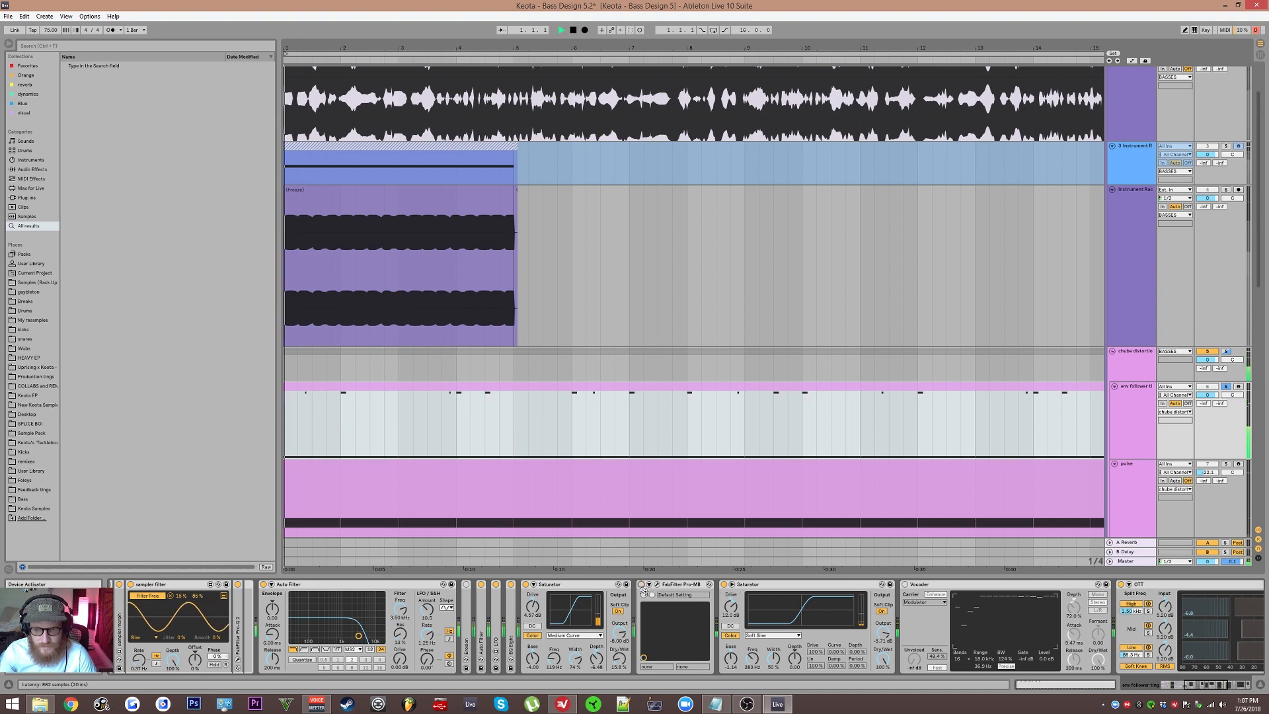
click(641, 584)
click(724, 584)
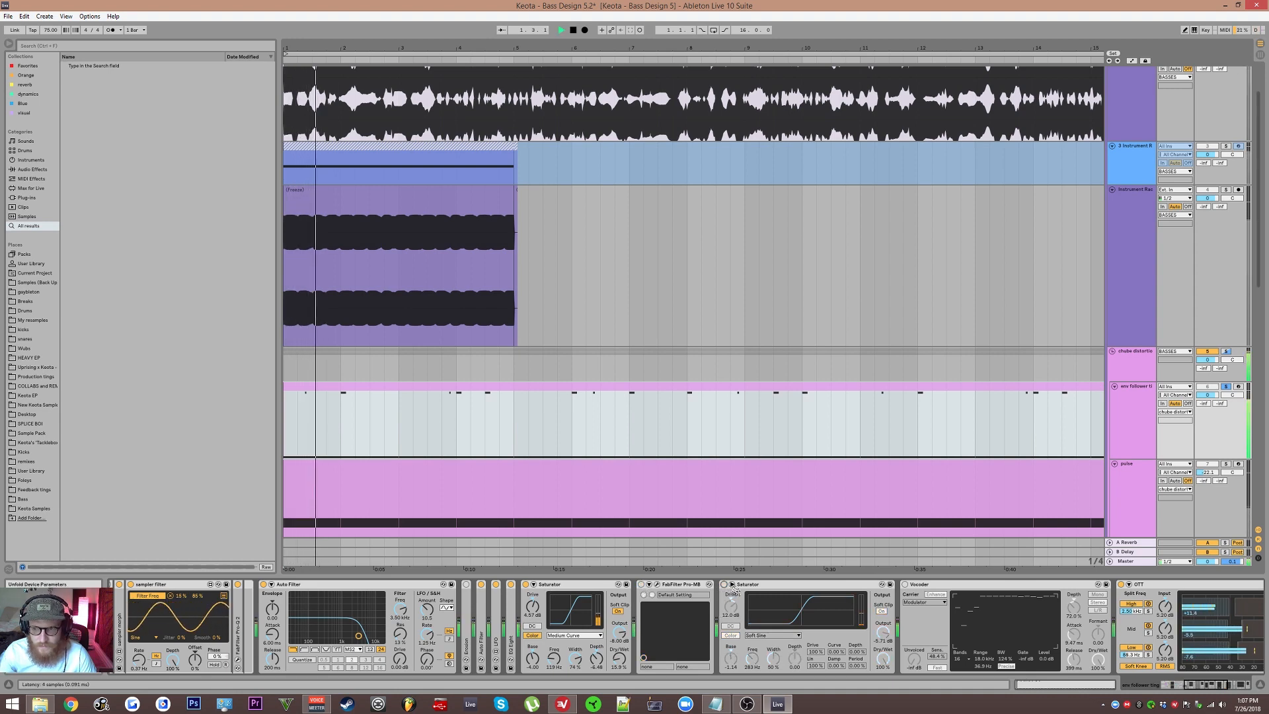
Step: Fold the sampler filter device, raise the Auto Filter frequency to about 7.31 kHz, and show the Sampler's sample view
scroll(753, 620, up, 8)
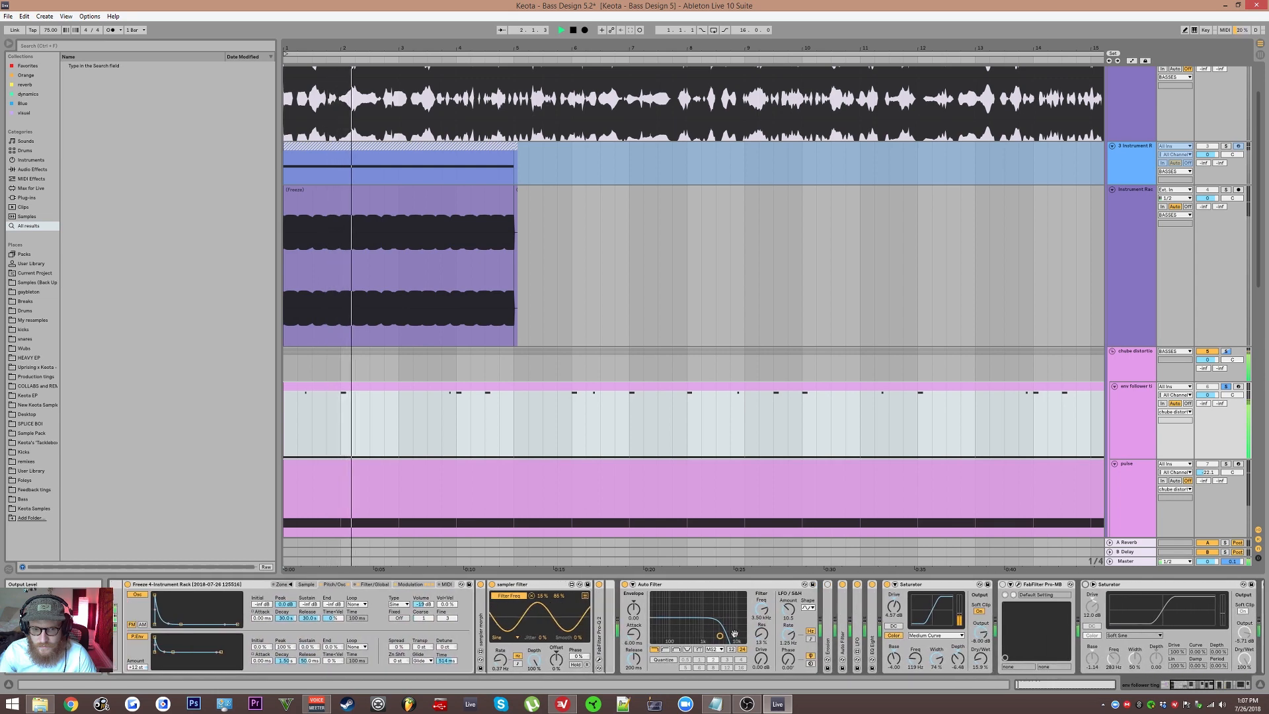
double_click(590, 586)
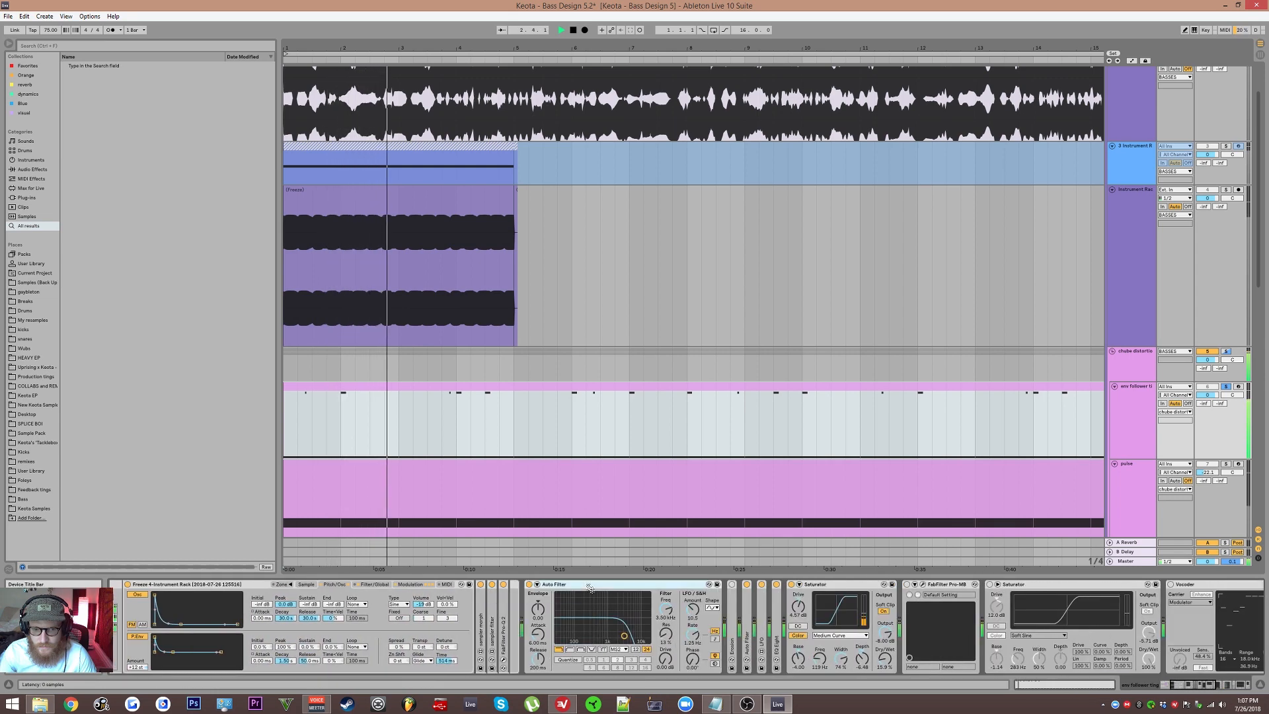
drag(624, 636, 640, 636)
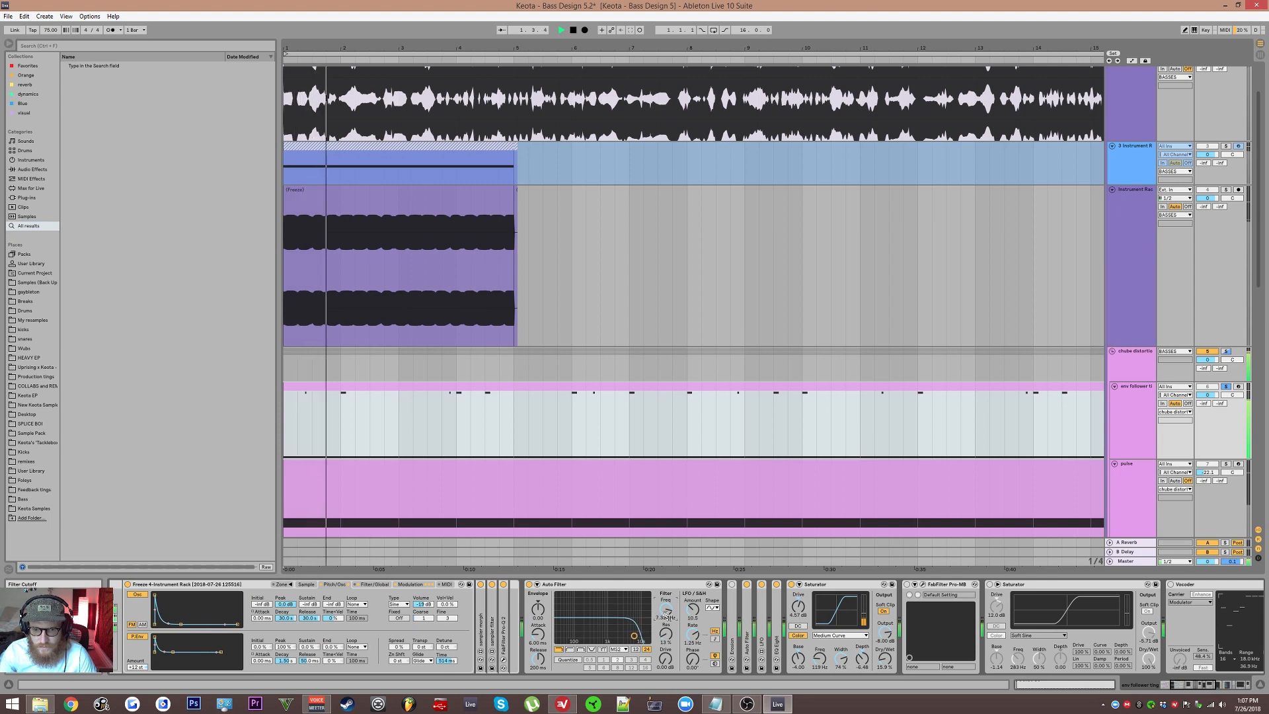
click(306, 584)
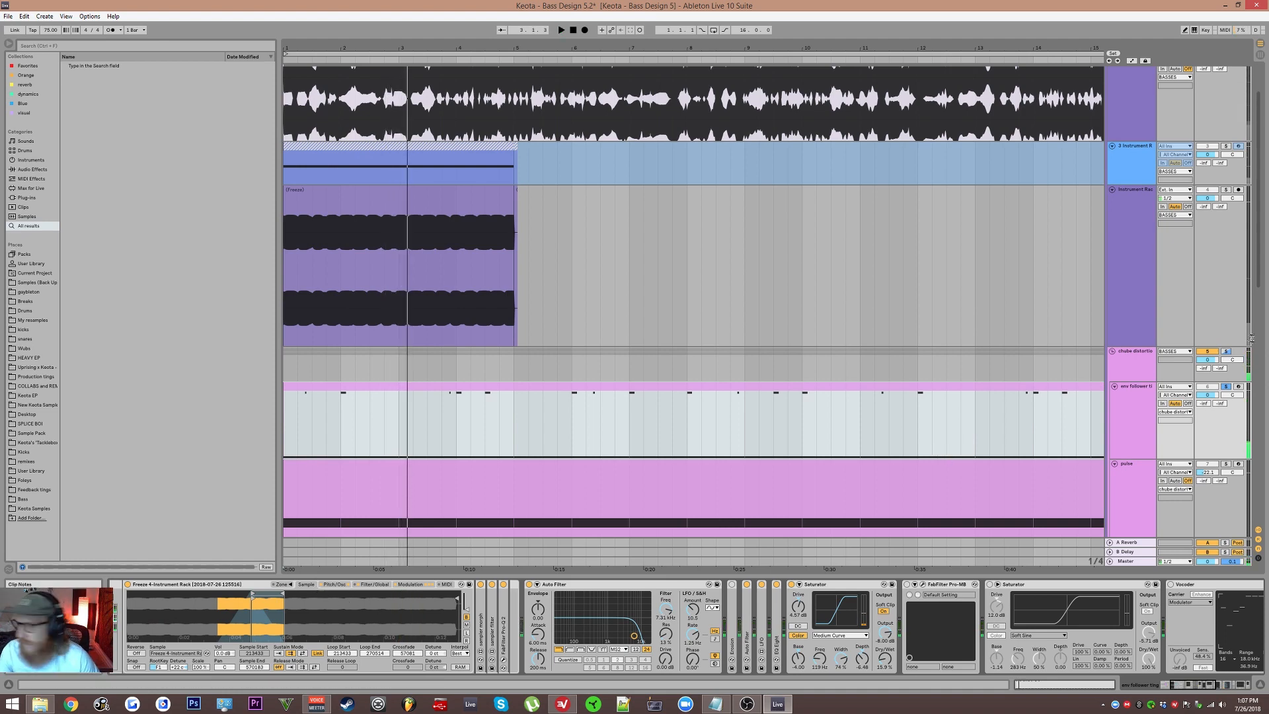
Step: Compare the chube distortion group's effects with the final Saturator in the env follower track's device chain
scroll(1097, 406, down, 2)
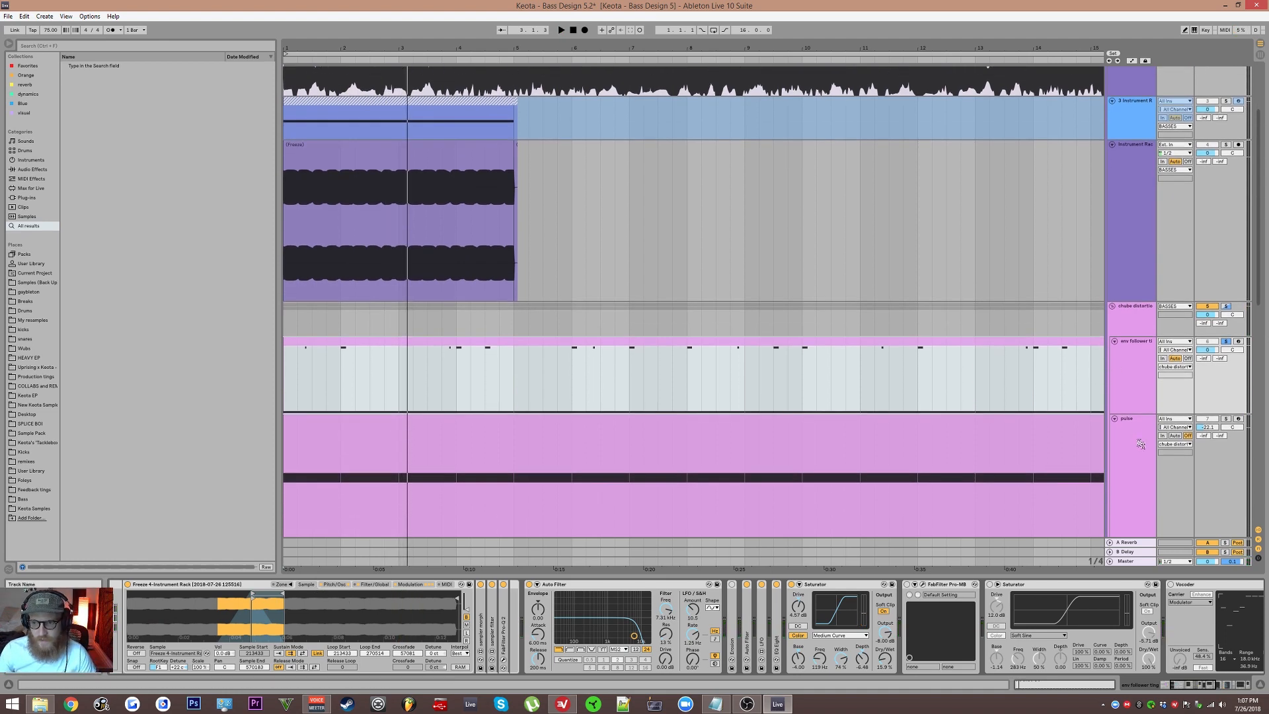
click(1142, 332)
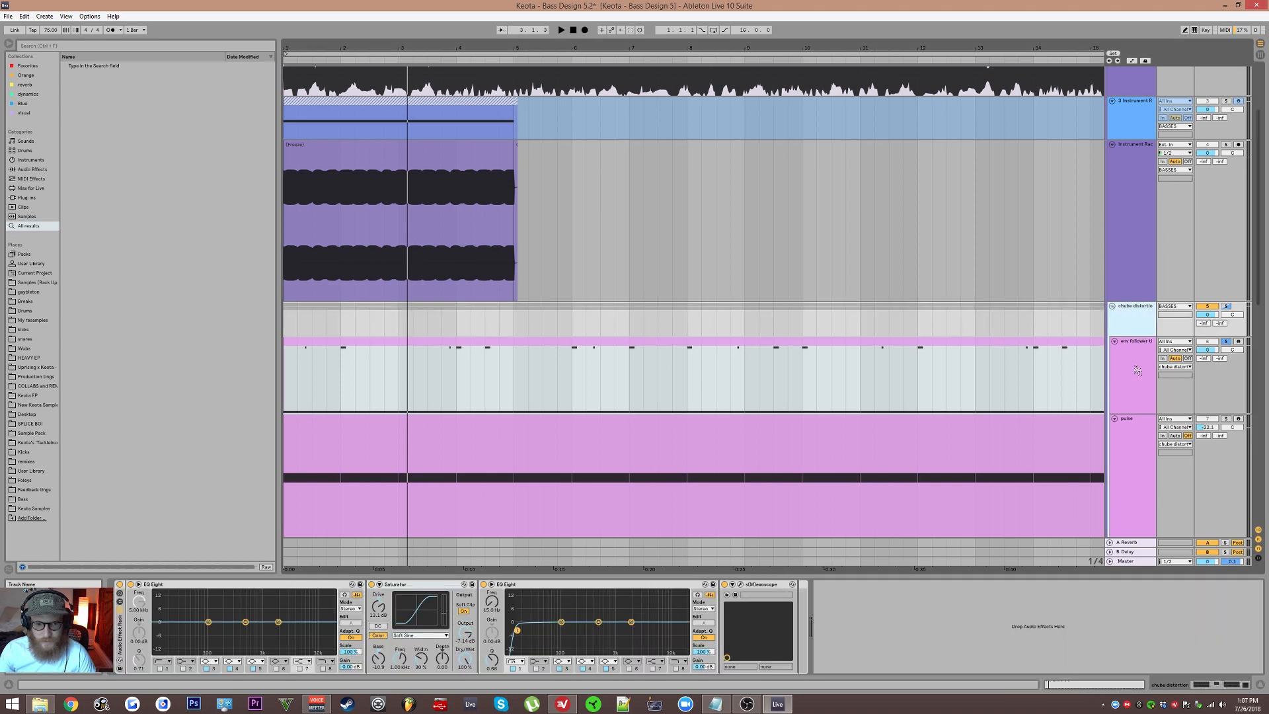
click(1137, 371)
scroll(927, 623, down, 10)
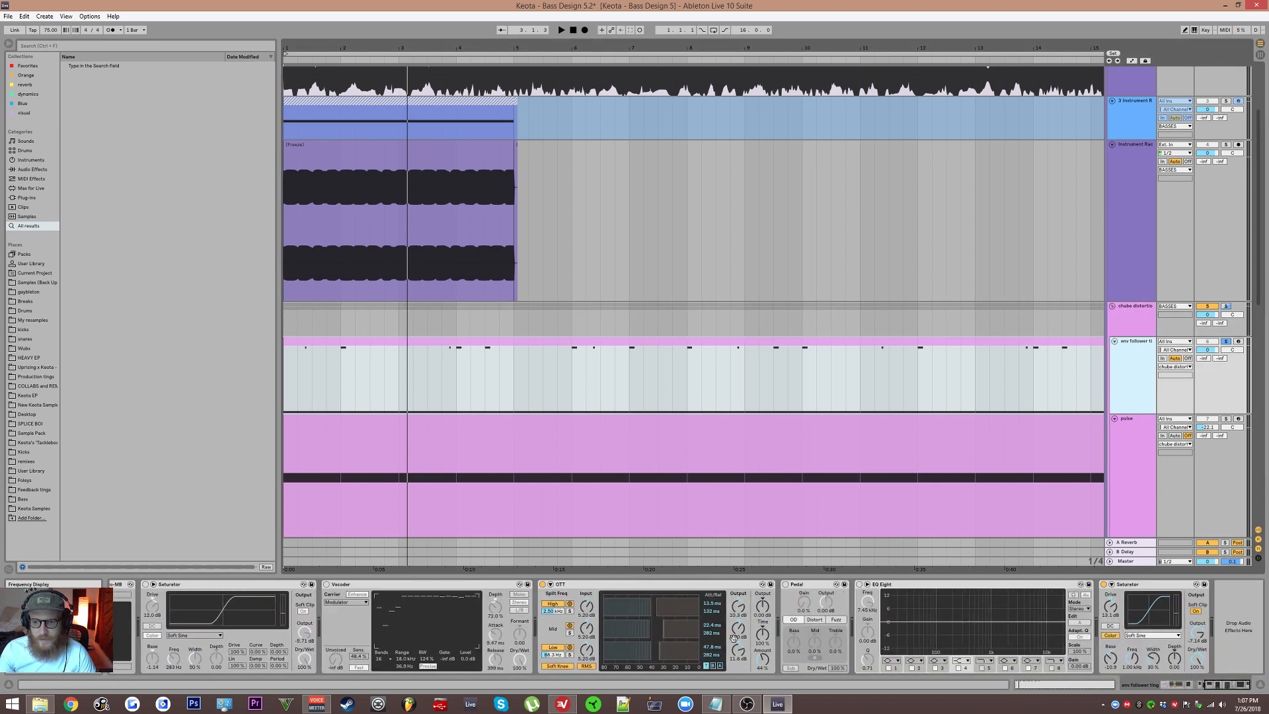
click(1105, 587)
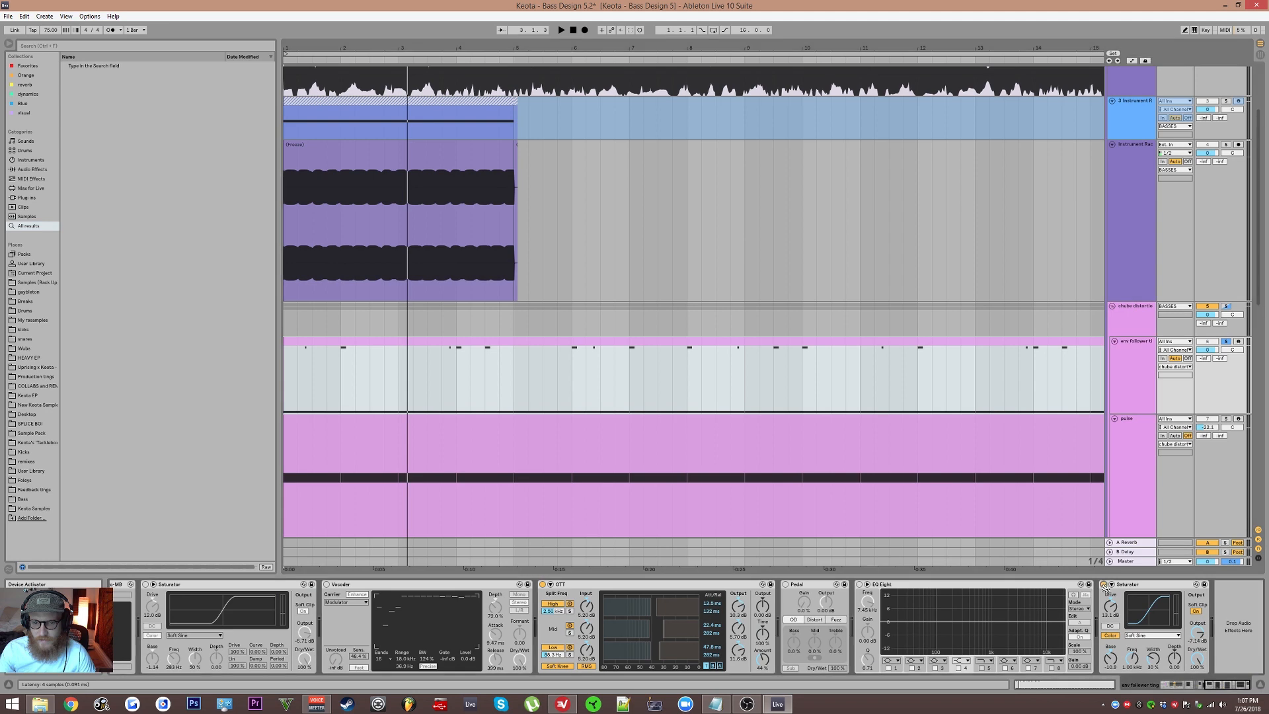
Step: Reactivate the Saturator after FabFilter Pro-MB during playback and set its color Base to about -2.86
scroll(682, 627, up, 5)
key(space)
scroll(808, 617, up, 2)
click(694, 584)
drag(702, 604, 708, 669)
key(space)
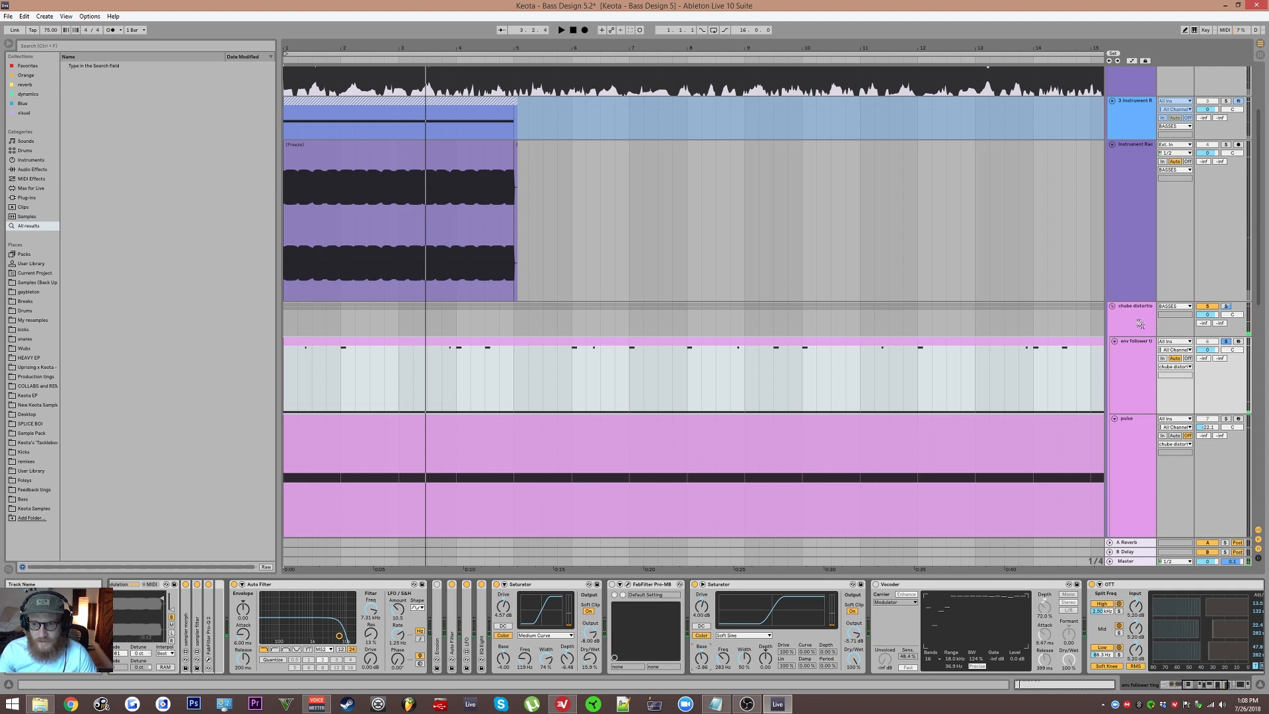
Step: Solo the pulse track alongside the env follower track and raise its volume during playback
click(1140, 324)
click(1226, 419)
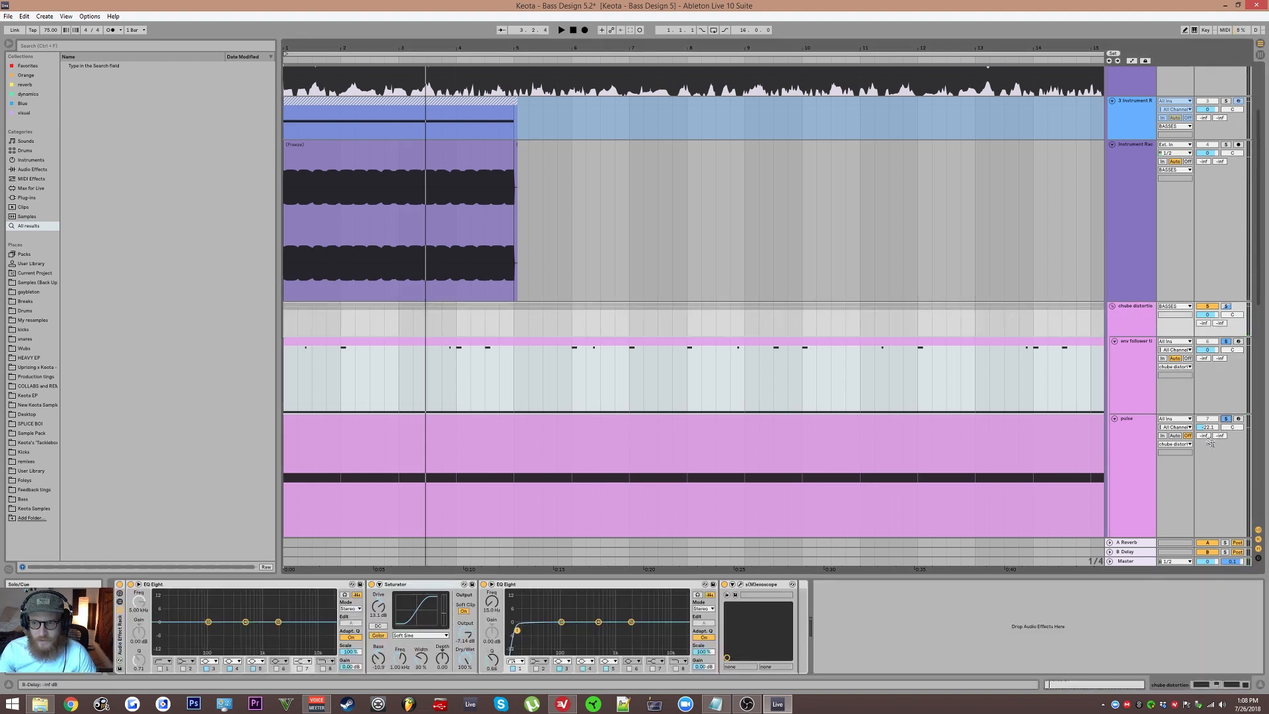
key(space)
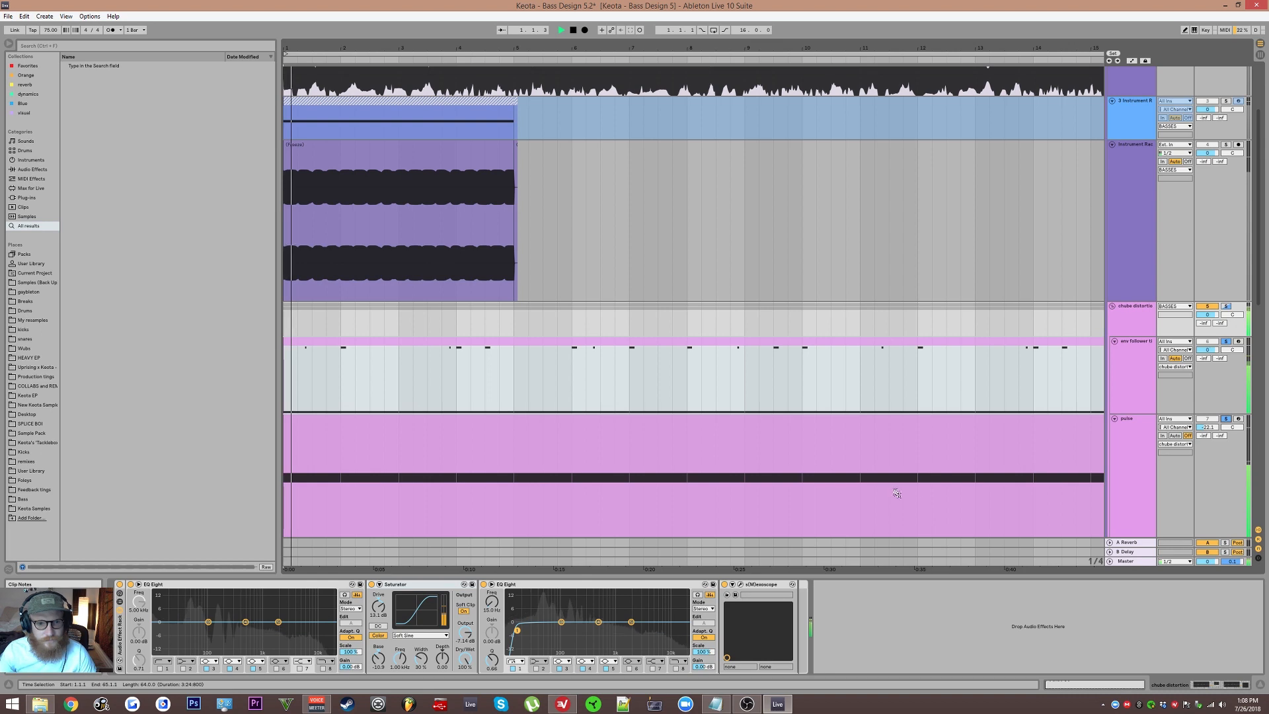
drag(1208, 427, 1207, 423)
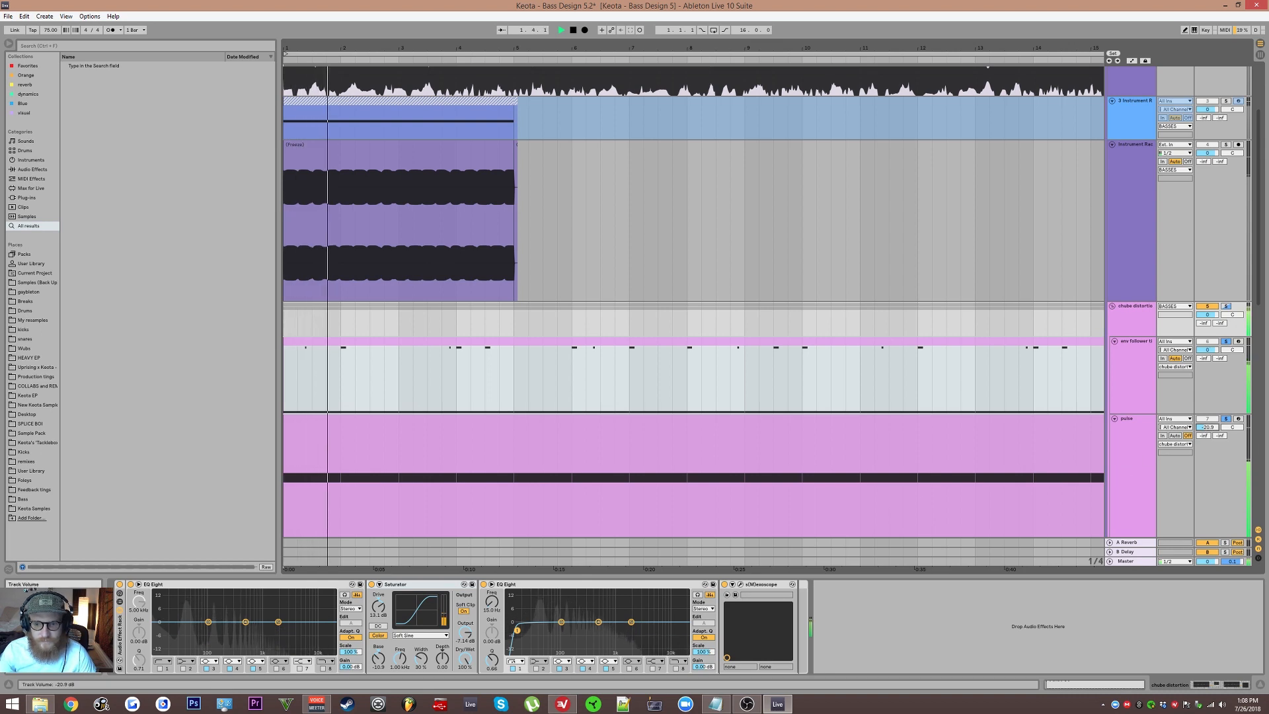
Step: Open the chube distortion group's s(M)exoscope and adjust the pulse track's volume while watching the waveform
click(741, 585)
key(space)
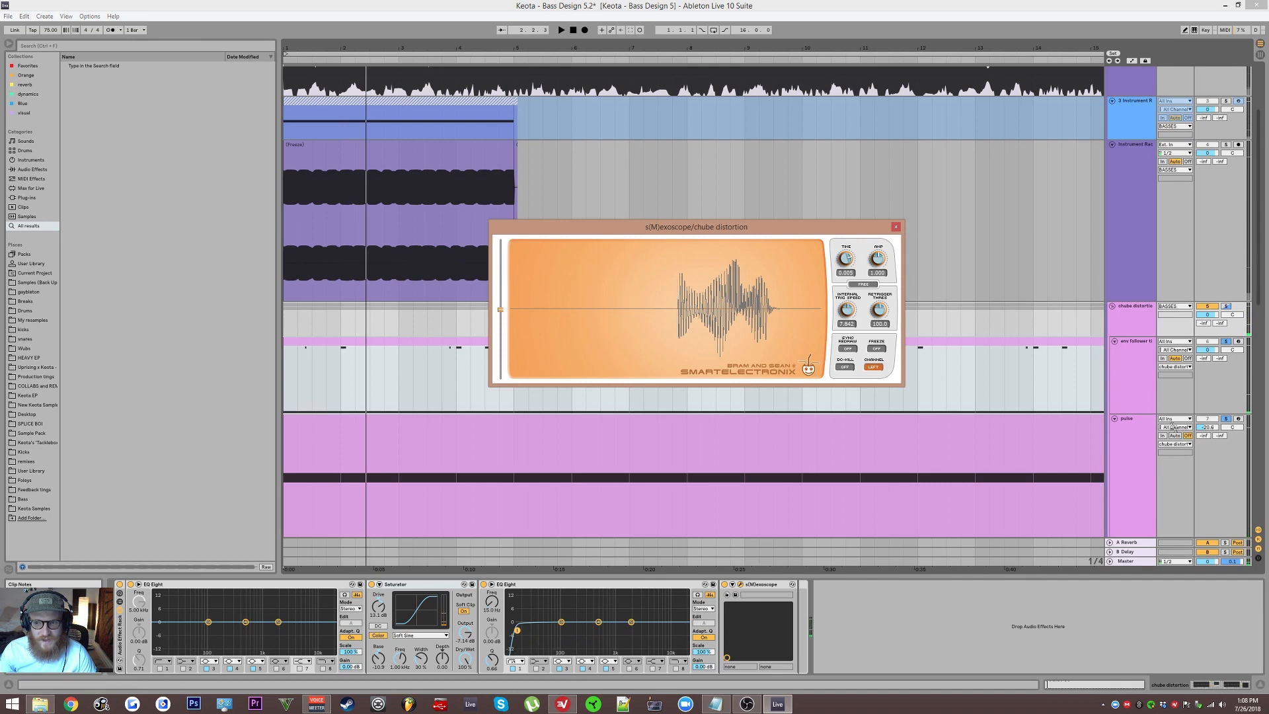
key(space)
drag(1208, 427, 1208, 430)
key(space)
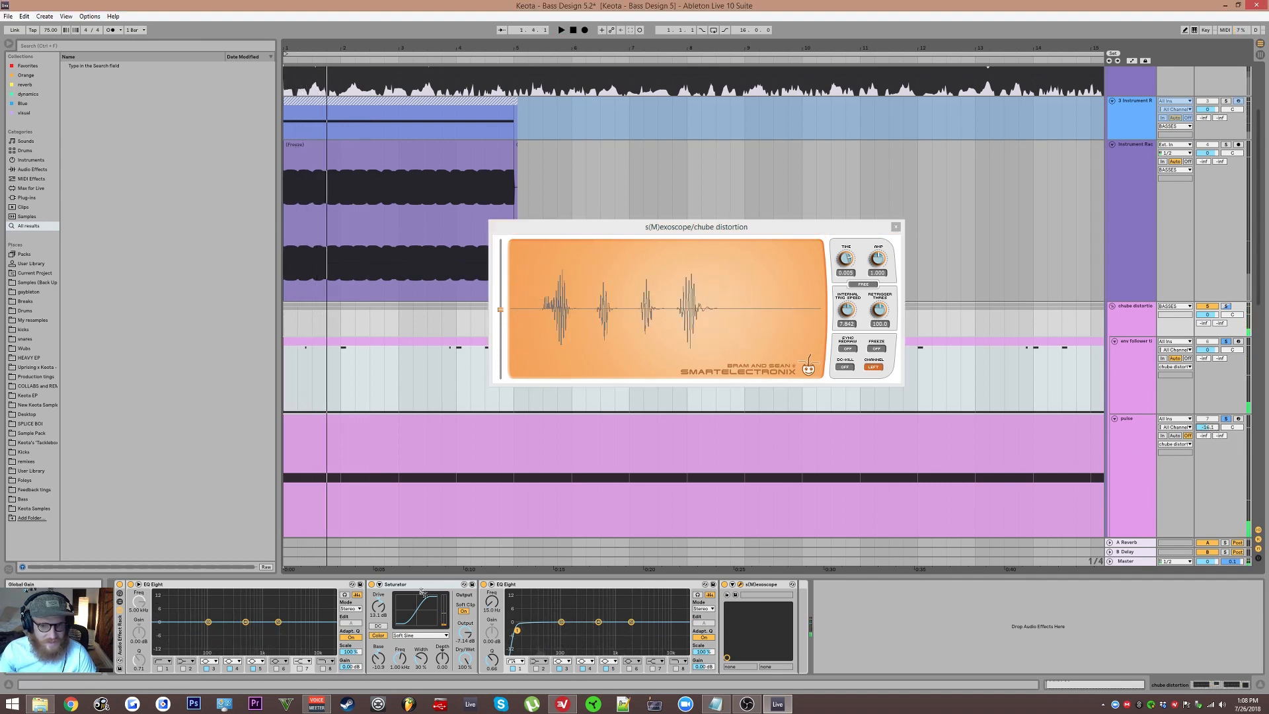
Step: Adjust the pulse track's volume and test Operator's oscillator A fixed frequency up to about 79 Hz while auditioning
click(1145, 453)
key(space)
drag(132, 670, 132, 682)
key(space)
key(space)
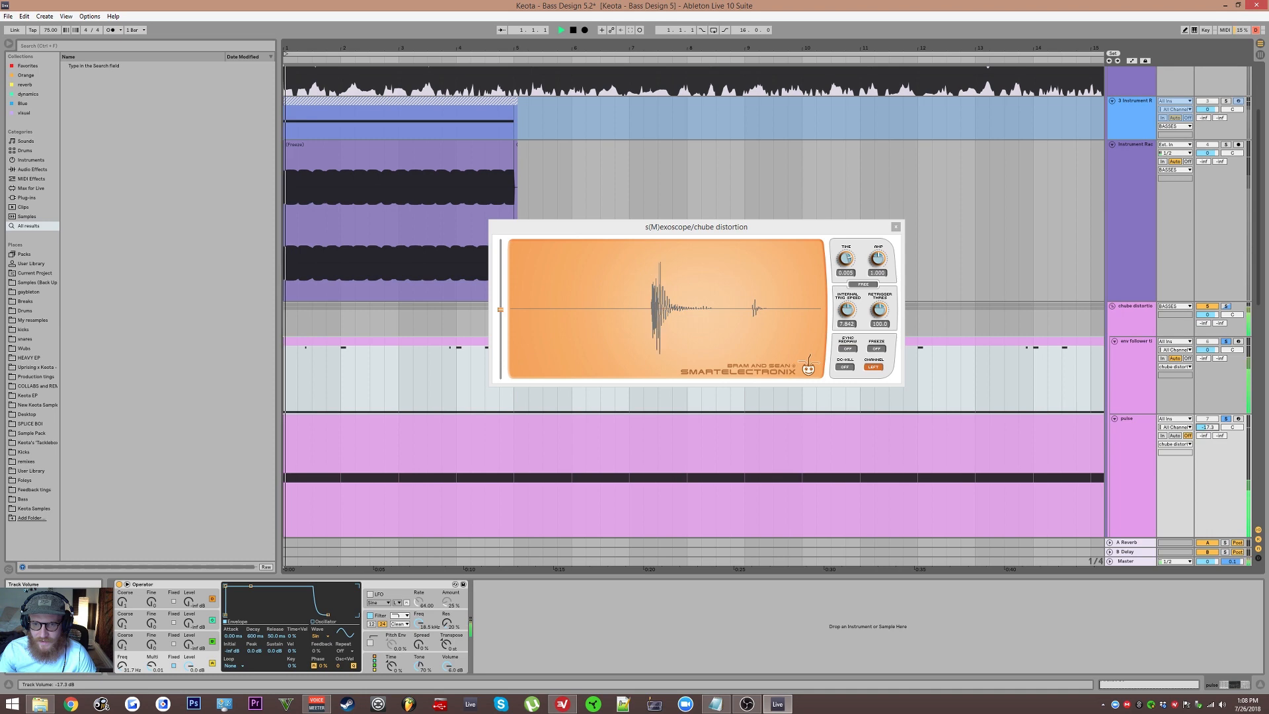
drag(1209, 427, 1209, 443)
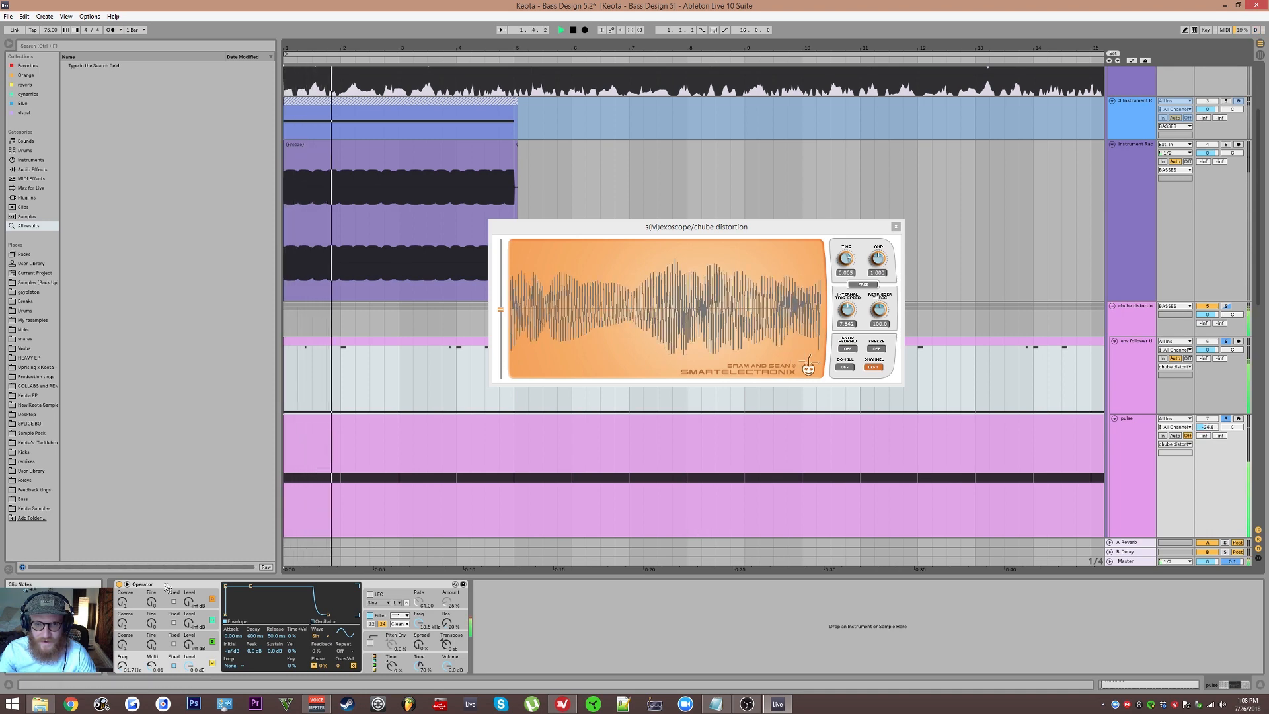
drag(126, 669, 125, 651)
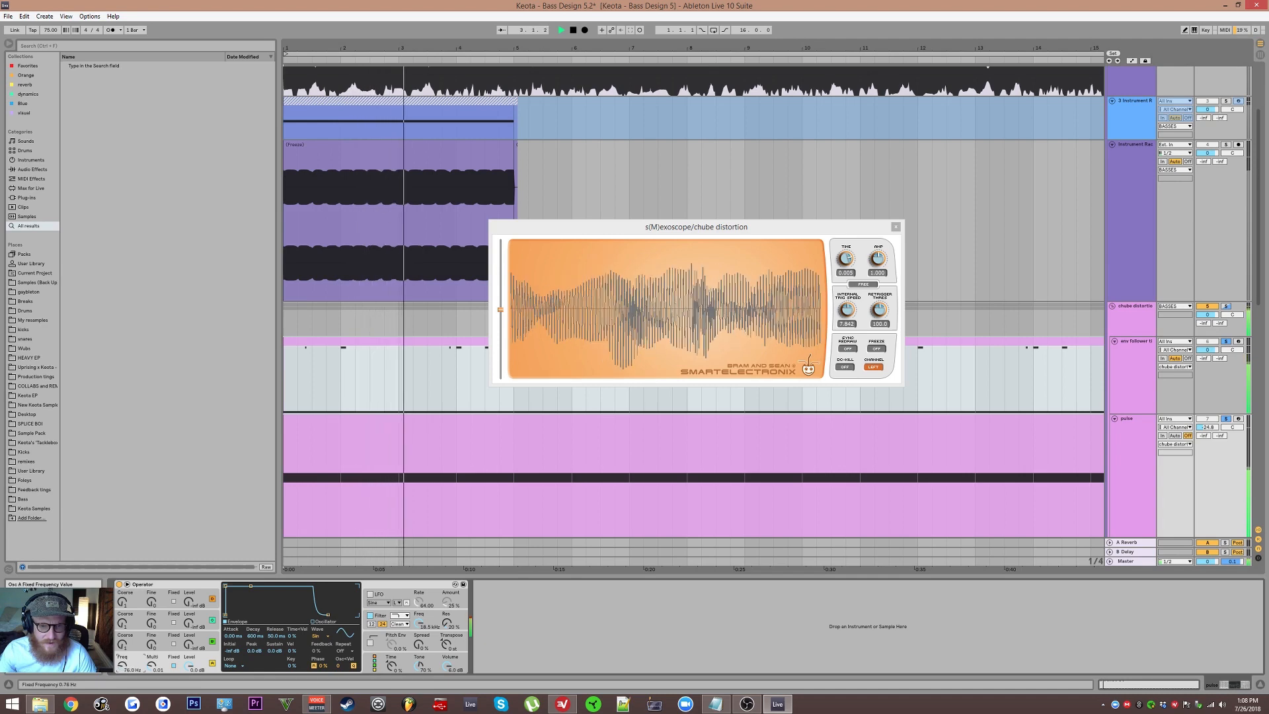
key(space)
Step: Audition the chube distortion group with its second EQ Eight bypassed and lower the pulse track's volume
click(1146, 322)
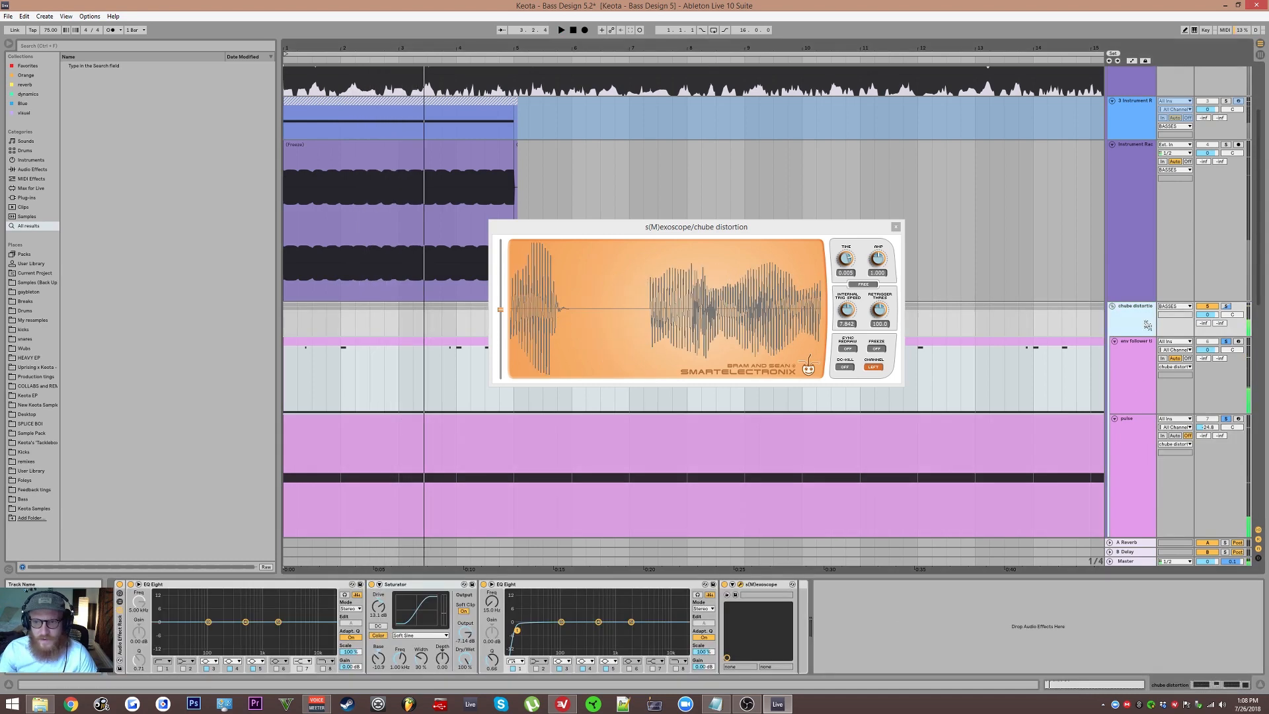
click(484, 584)
key(space)
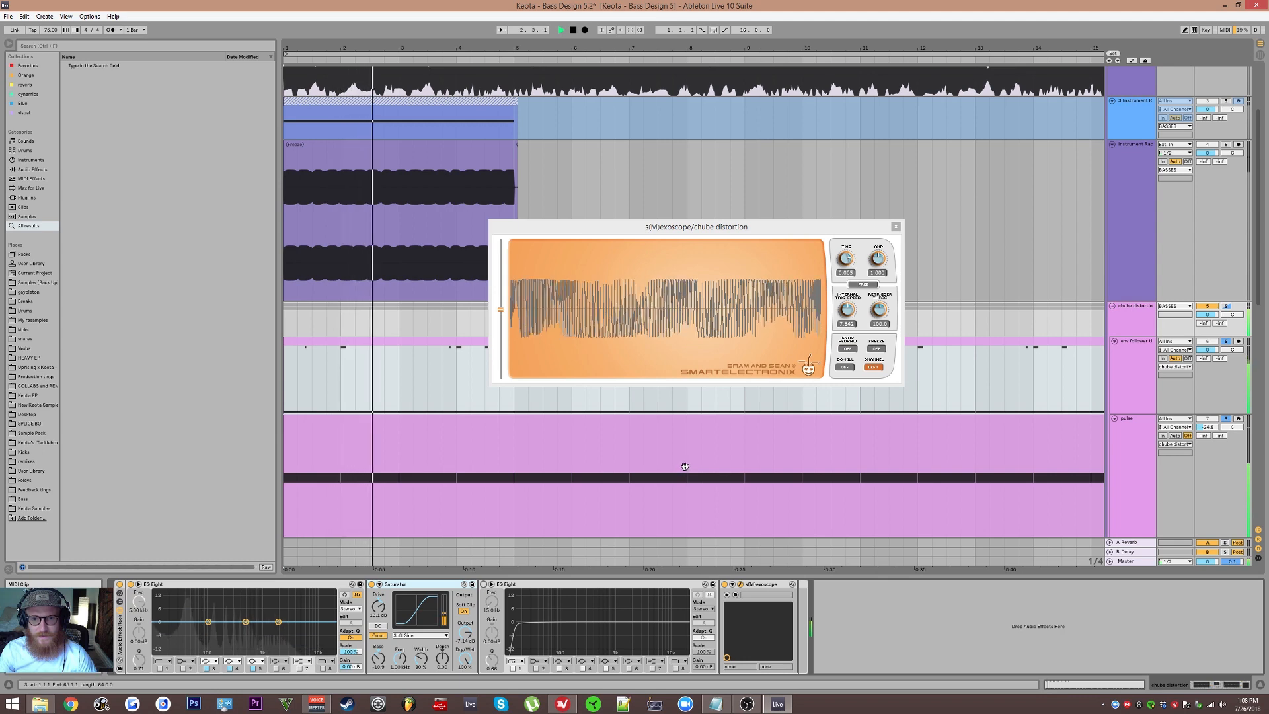
mouse_move(1208, 427)
mouse_down()
mouse_move(1207, 407)
mouse_move(1208, 434)
mouse_up()
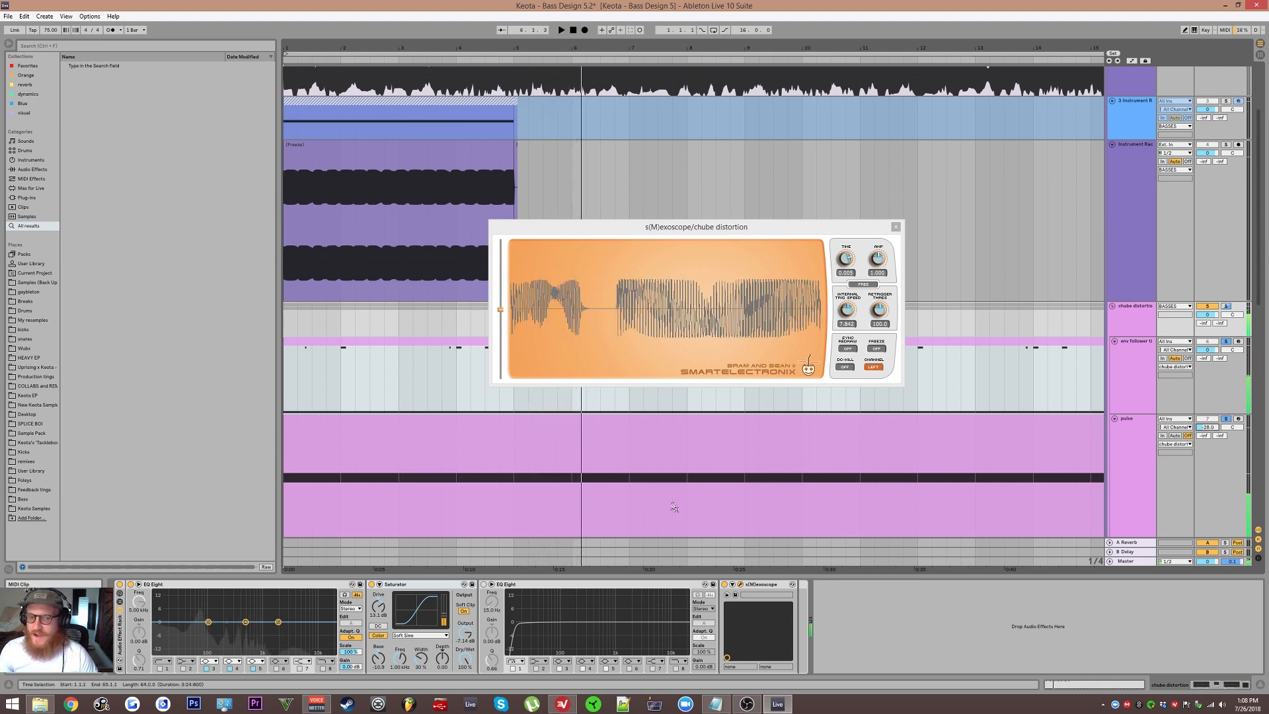
Step: Close the s(M)exoscope window and examine the frozen audio clip on the Operator track below the pulse track
click(895, 226)
scroll(656, 345, down, 5)
drag(655, 345, 674, 226)
scroll(396, 324, up, 1)
drag(398, 314, 622, 116)
drag(686, 214, 783, 300)
scroll(393, 248, up, 1)
drag(423, 284, 693, 454)
scroll(548, 389, down, 1)
scroll(482, 379, down, 1)
click(361, 425)
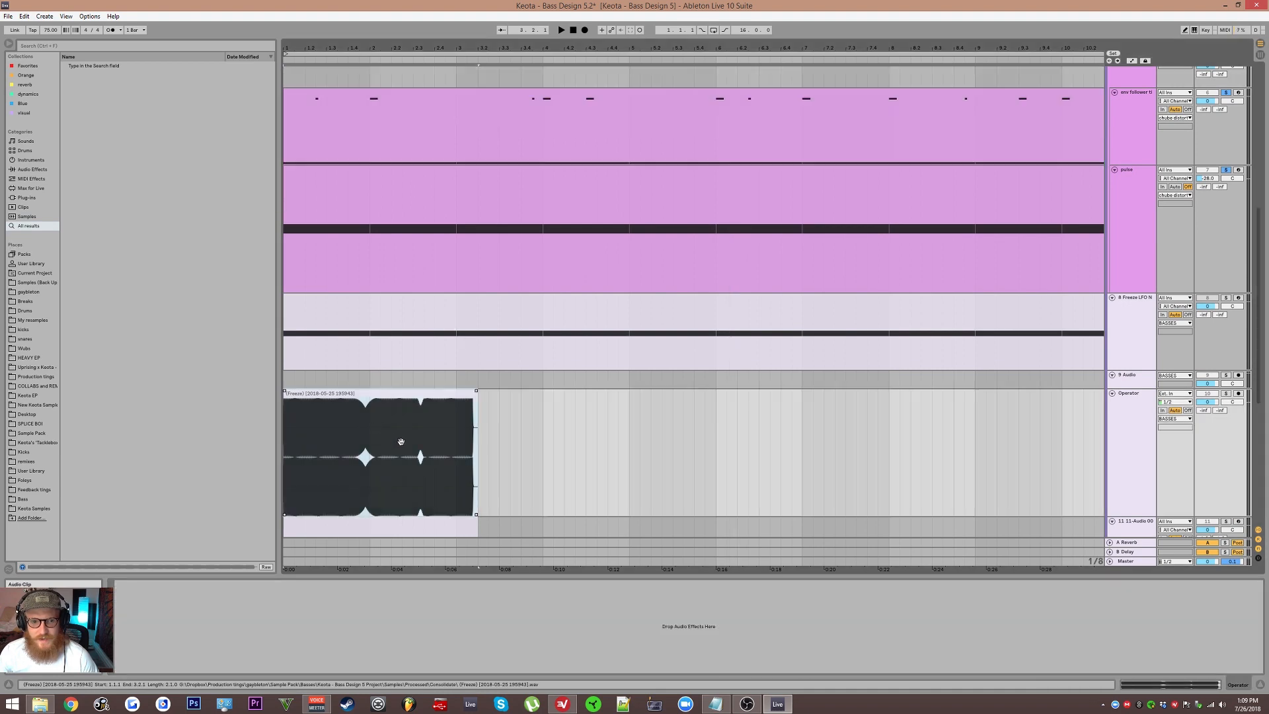
Step: Review the device chains behind the 11-Audio MIDI clip and the Freeze LFO MIDI clip on track 8
scroll(395, 439, down, 4)
click(377, 430)
scroll(463, 278, up, 1)
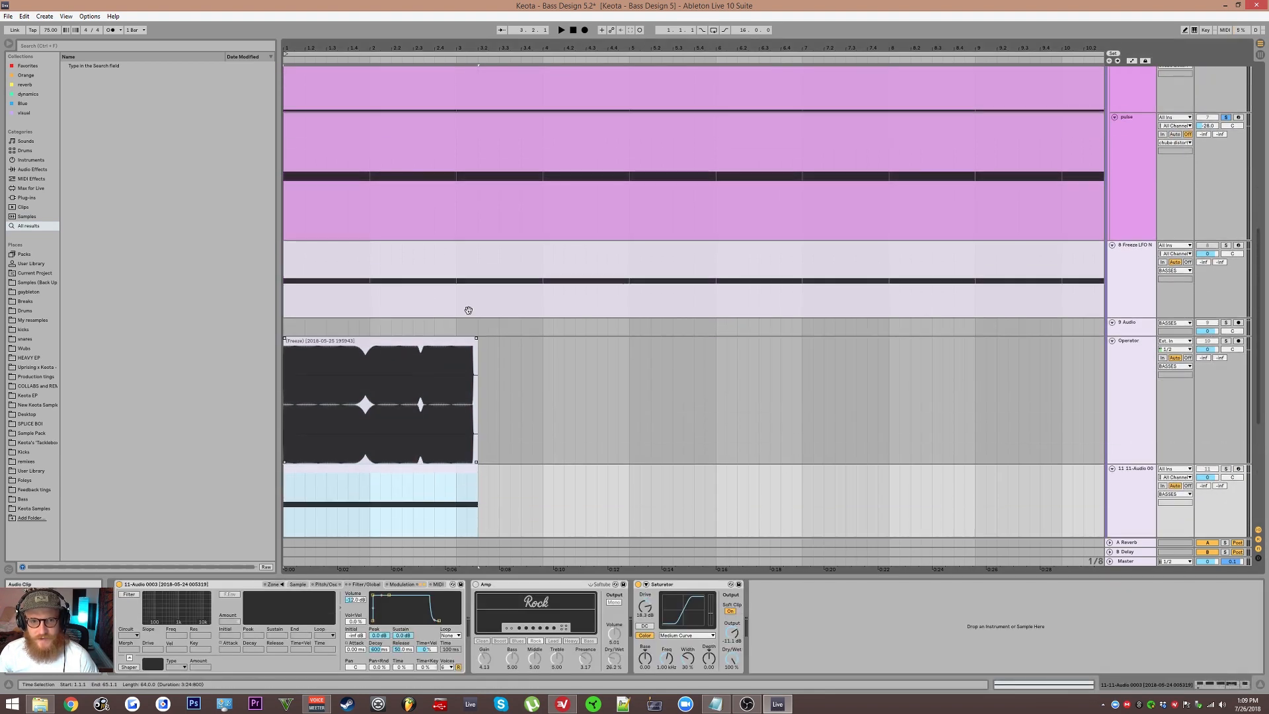
click(454, 268)
drag(807, 627, 391, 633)
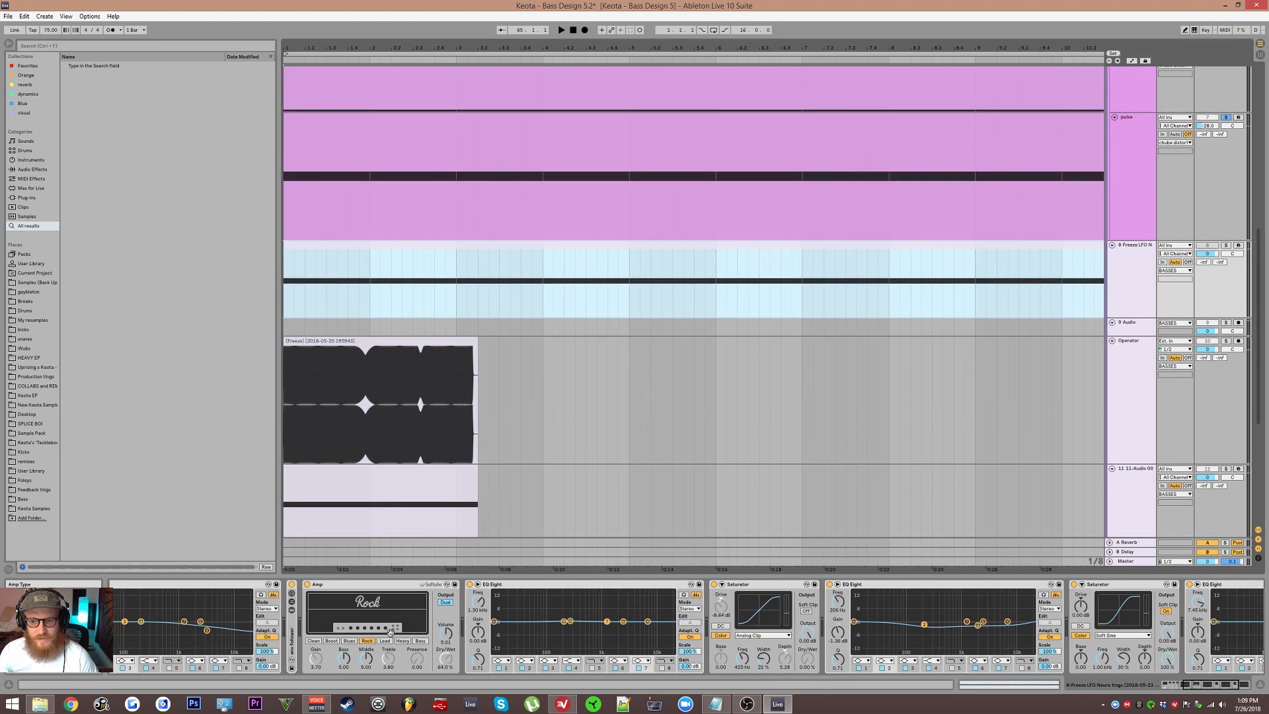
drag(793, 651, 587, 651)
drag(162, 635, 570, 409)
Step: Zoom into the arrangement and inspect the first resampled clips, 11-Audio 3 and sampler_neuro_sesh_F_1
scroll(449, 354, up, 2)
drag(395, 340, 765, 235)
click(490, 456)
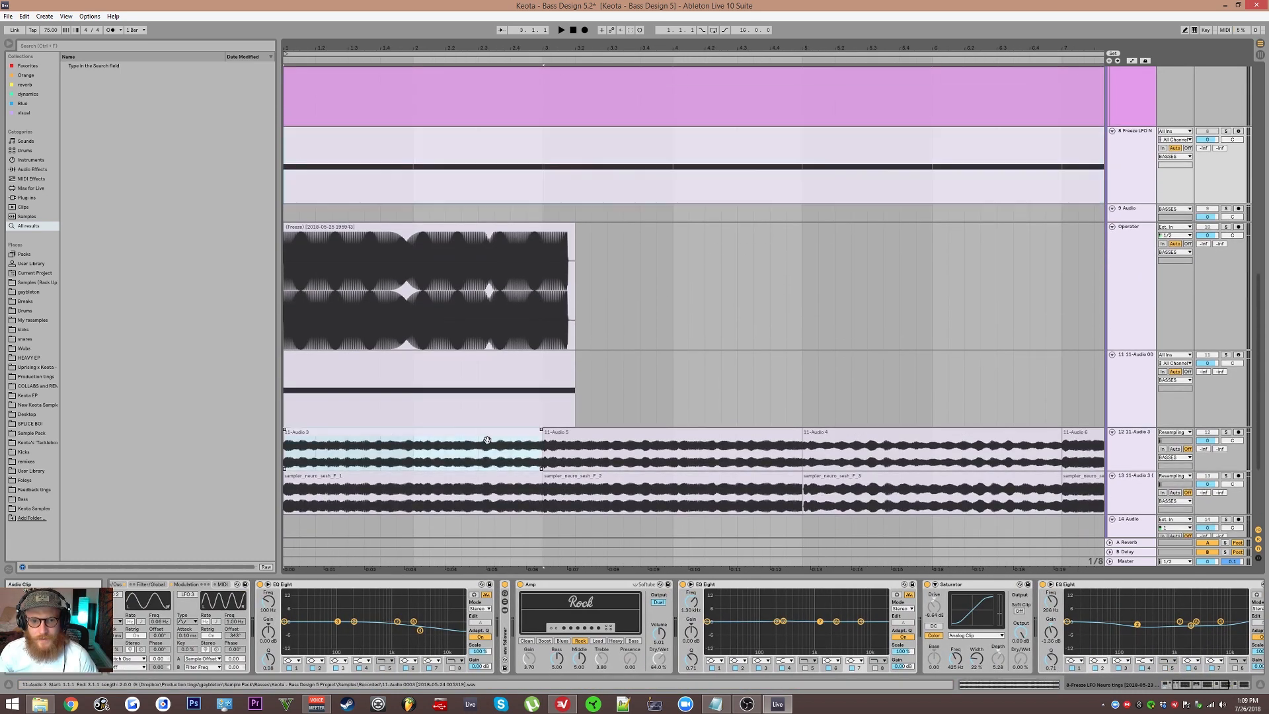
click(434, 487)
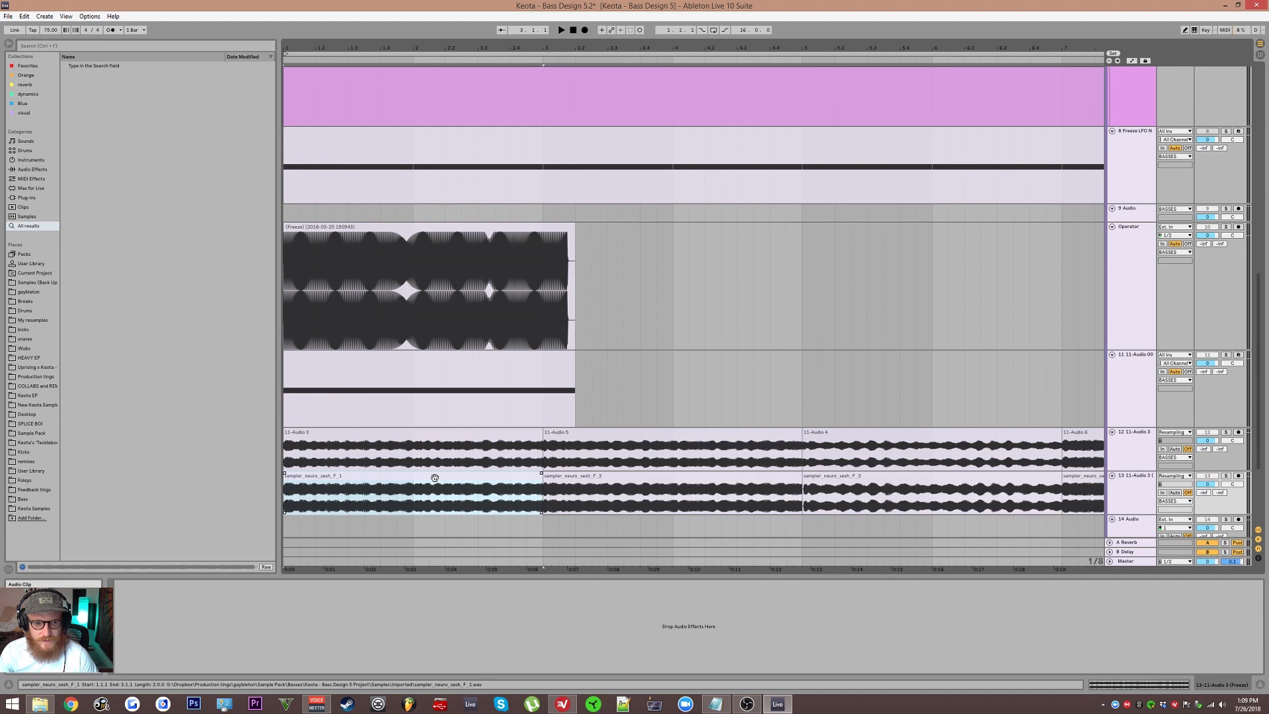
Step: Select the MIDI clip on track 11 to show its devices, and return to the Freeze LFO Neuro audio track
click(418, 367)
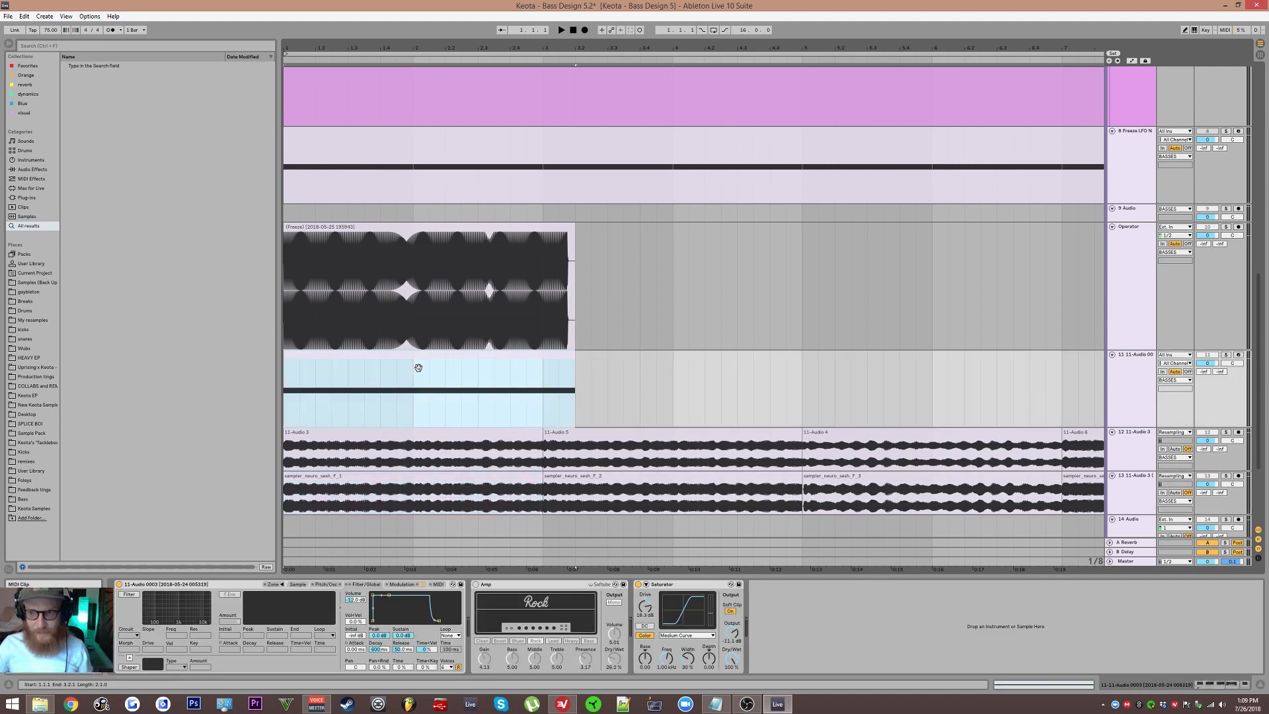
scroll(604, 445, up, 10)
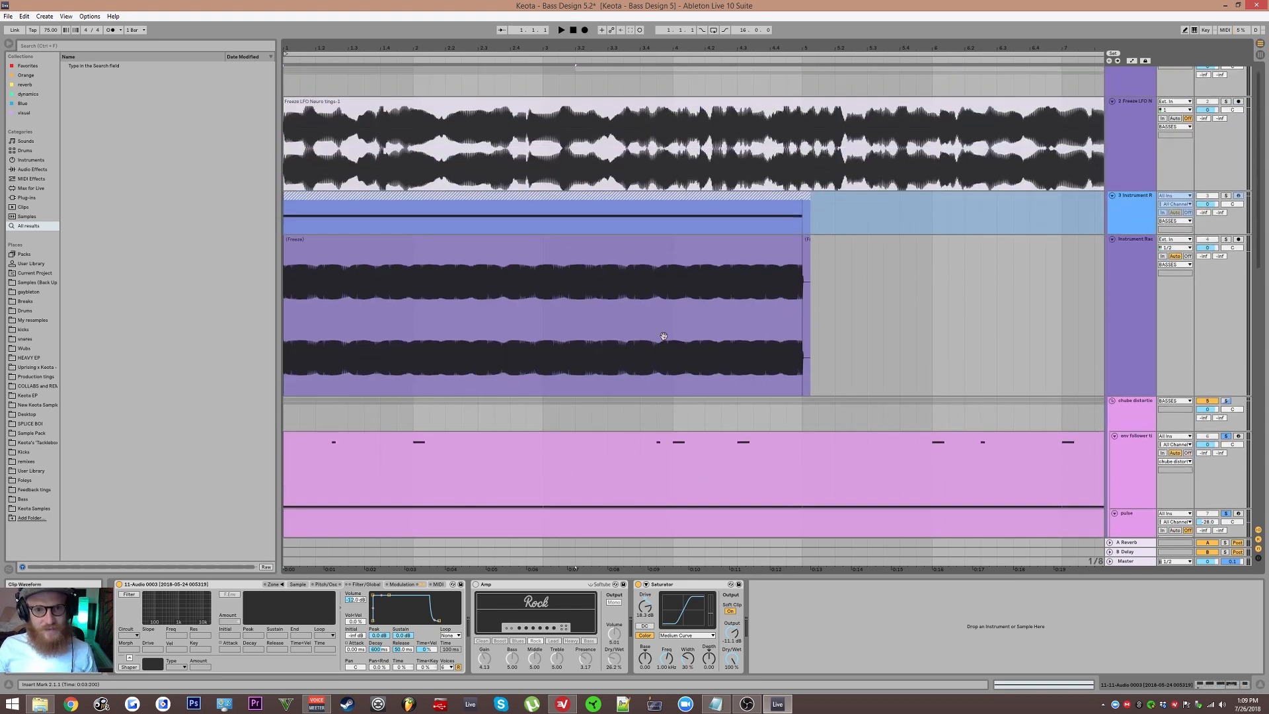
click(1136, 156)
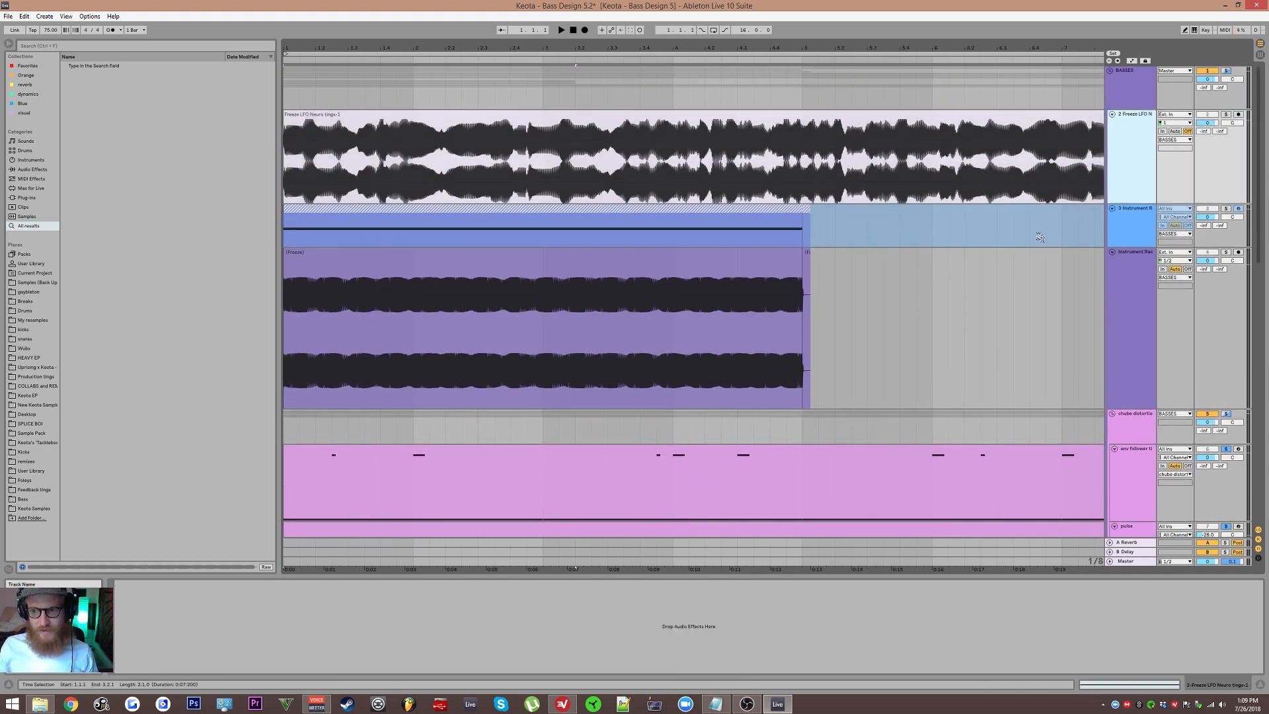
Step: Solo track 11 below the Operator track and play its MIDI clip with the device chain shown
scroll(1039, 238, down, 10)
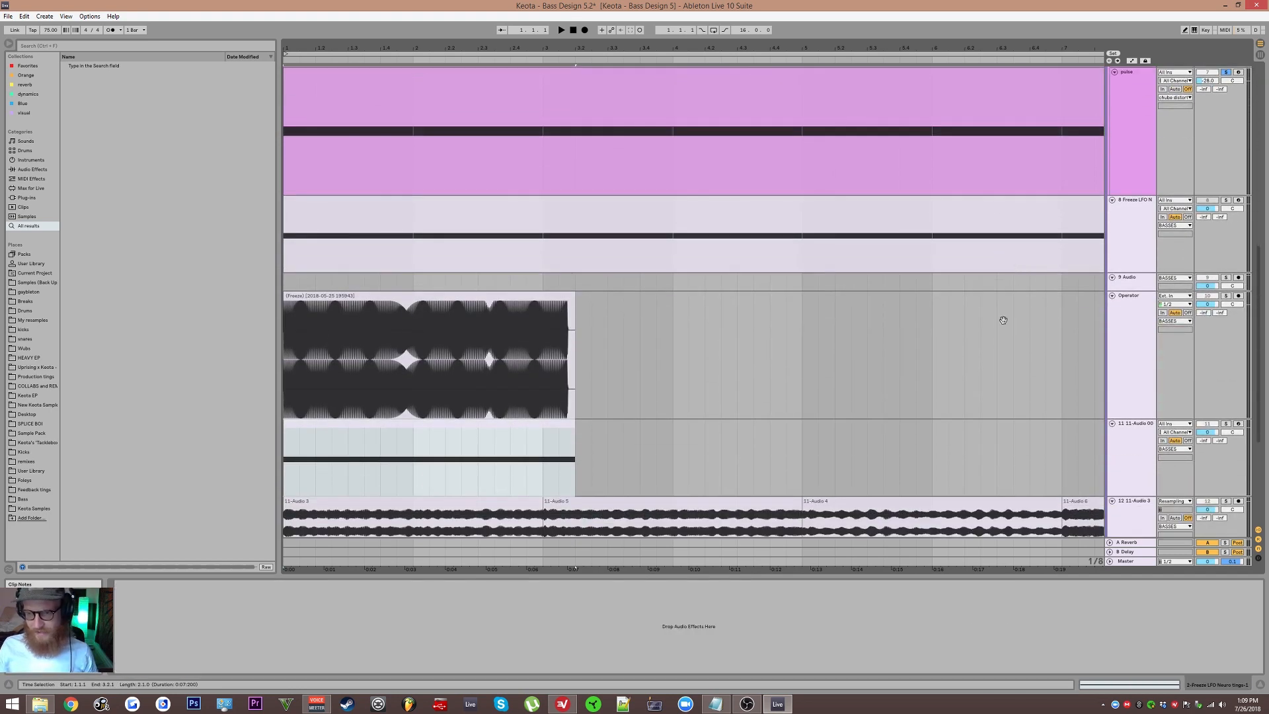
scroll(1031, 311, down, 3)
click(1134, 278)
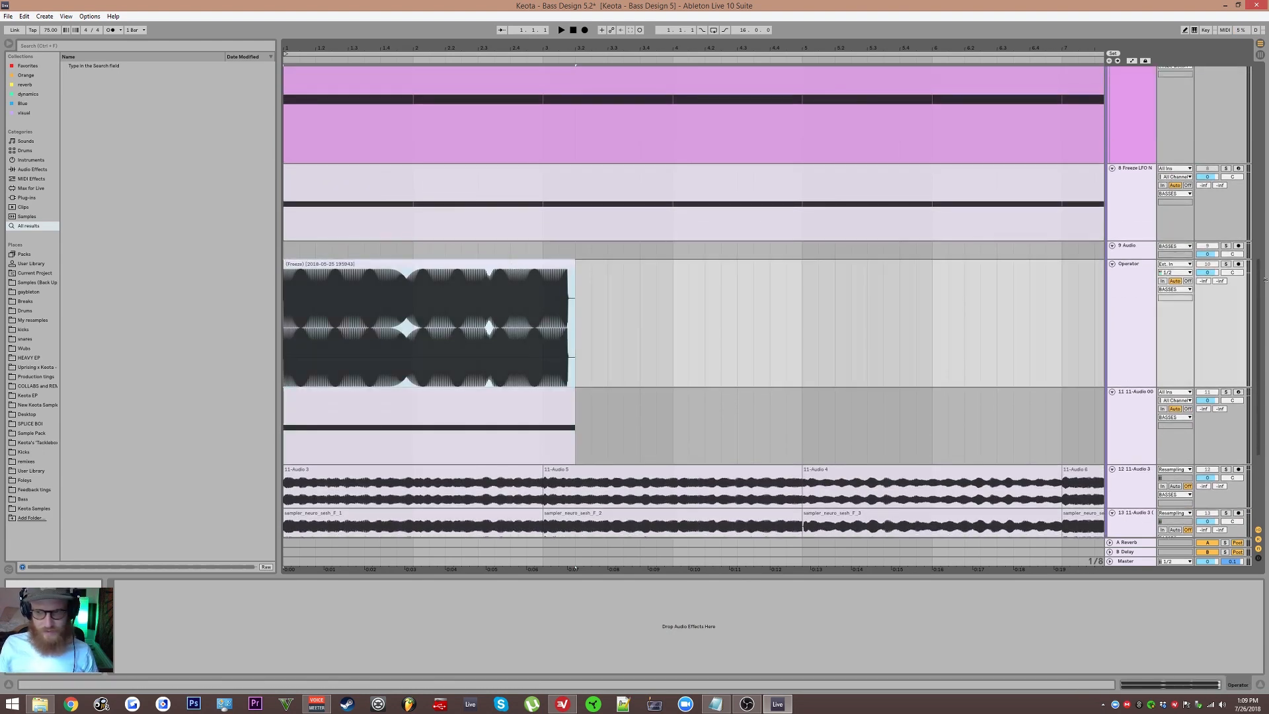
key(space)
click(1146, 435)
scroll(1058, 334, down, 3)
key(space)
click(1226, 300)
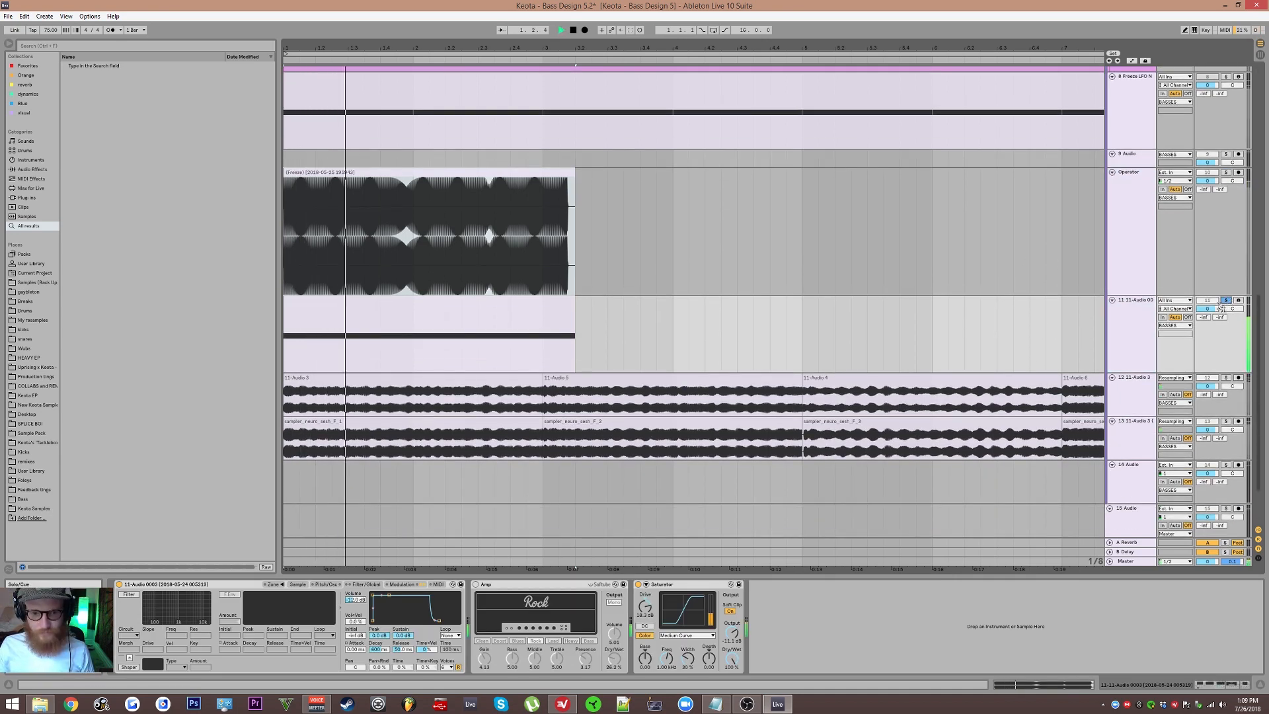
Step: Solo resampled track 12 in place of track 11, play it briefly, and show its effect chain
click(1226, 377)
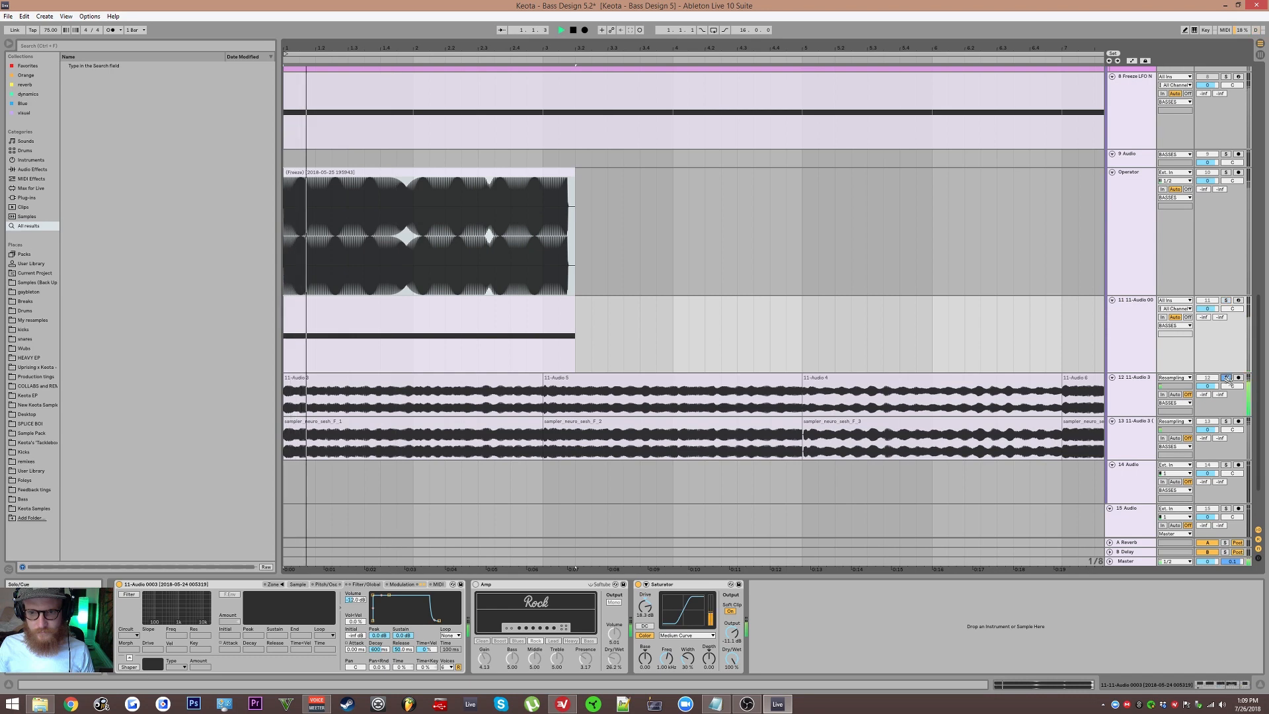
click(692, 406)
key(space)
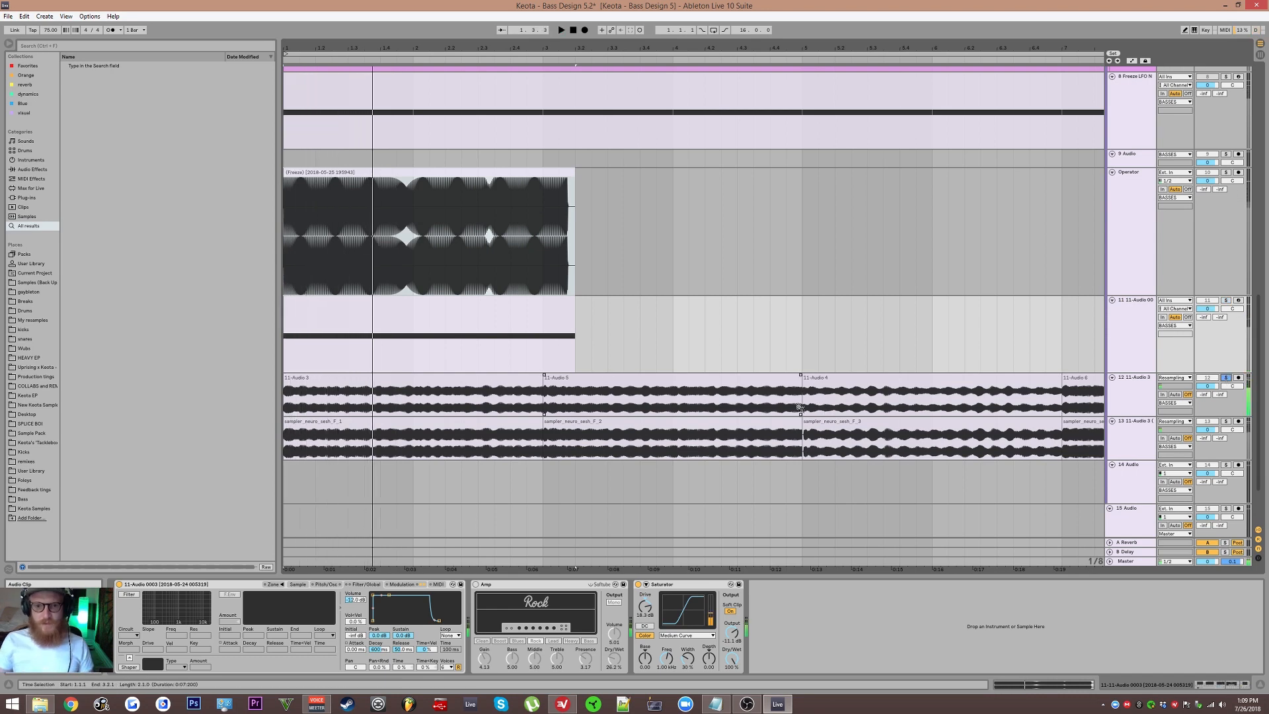
click(1122, 401)
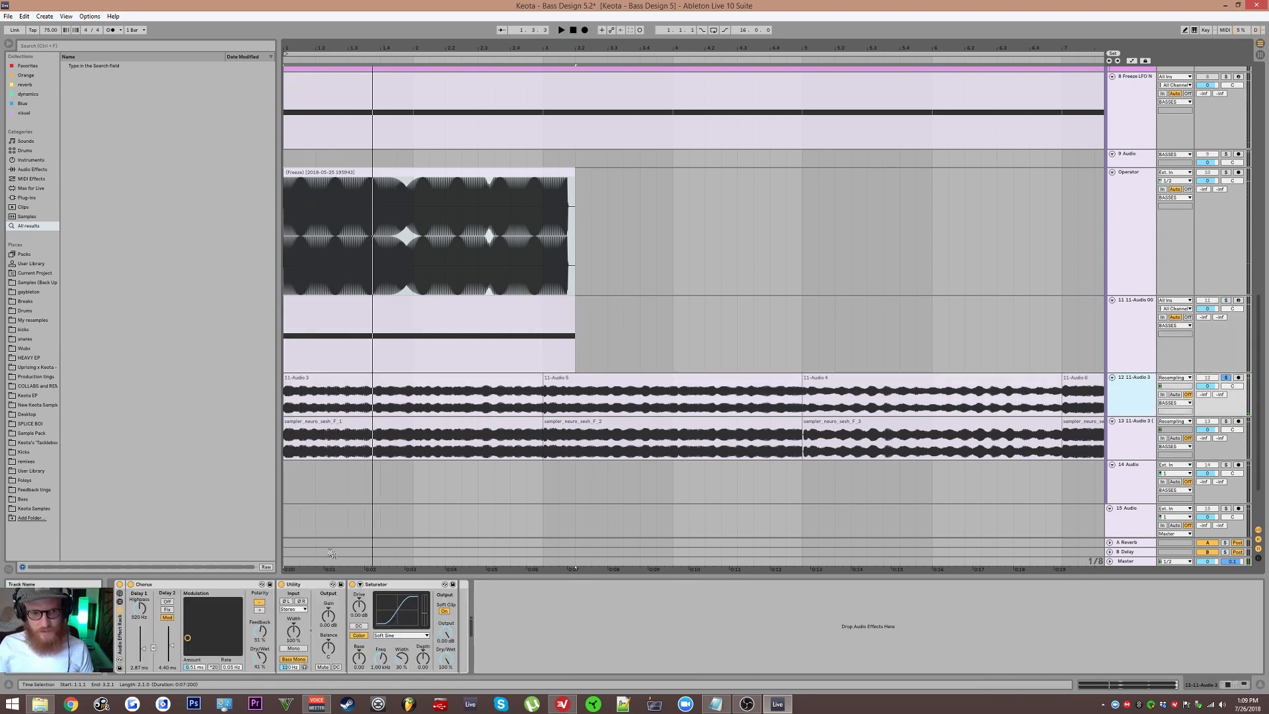
Step: Audition the clips 11-Audio 3, 11-Audio 5, 11-Audio 4 and 11-Audio 6 in turn on track 12
scroll(430, 409, up, 1)
scroll(668, 428, down, 2)
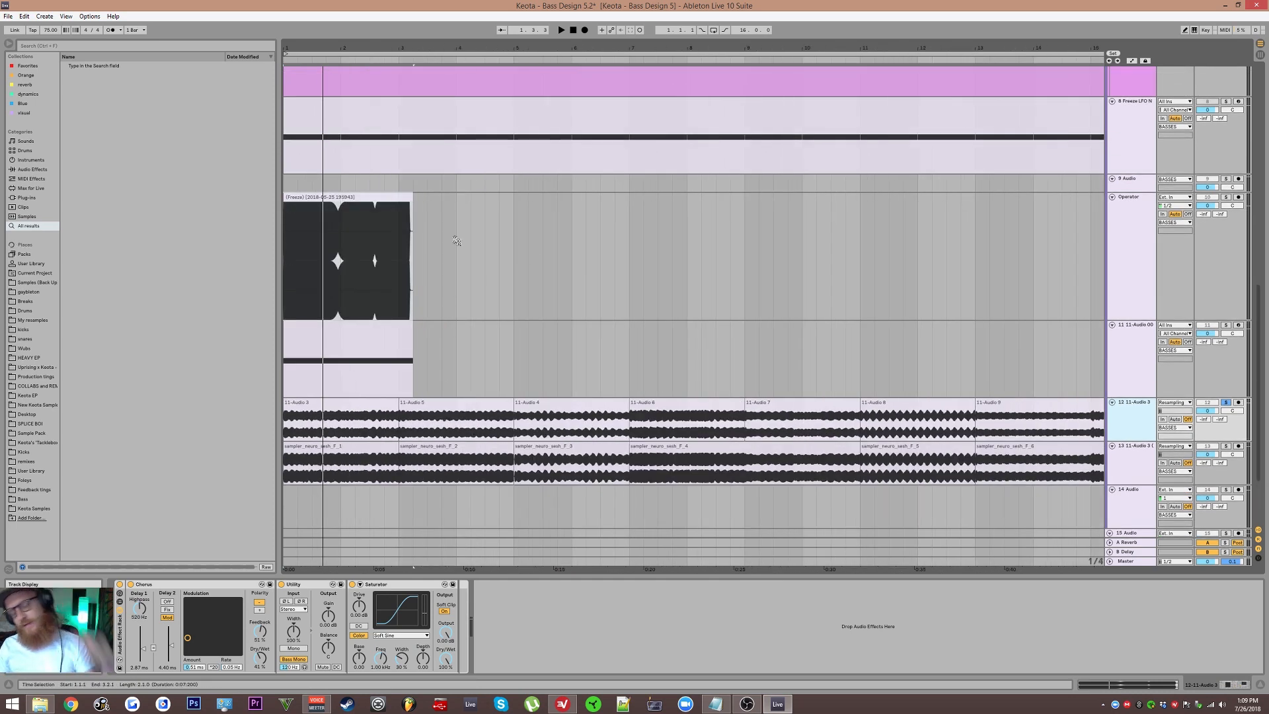
scroll(479, 252, down, 3)
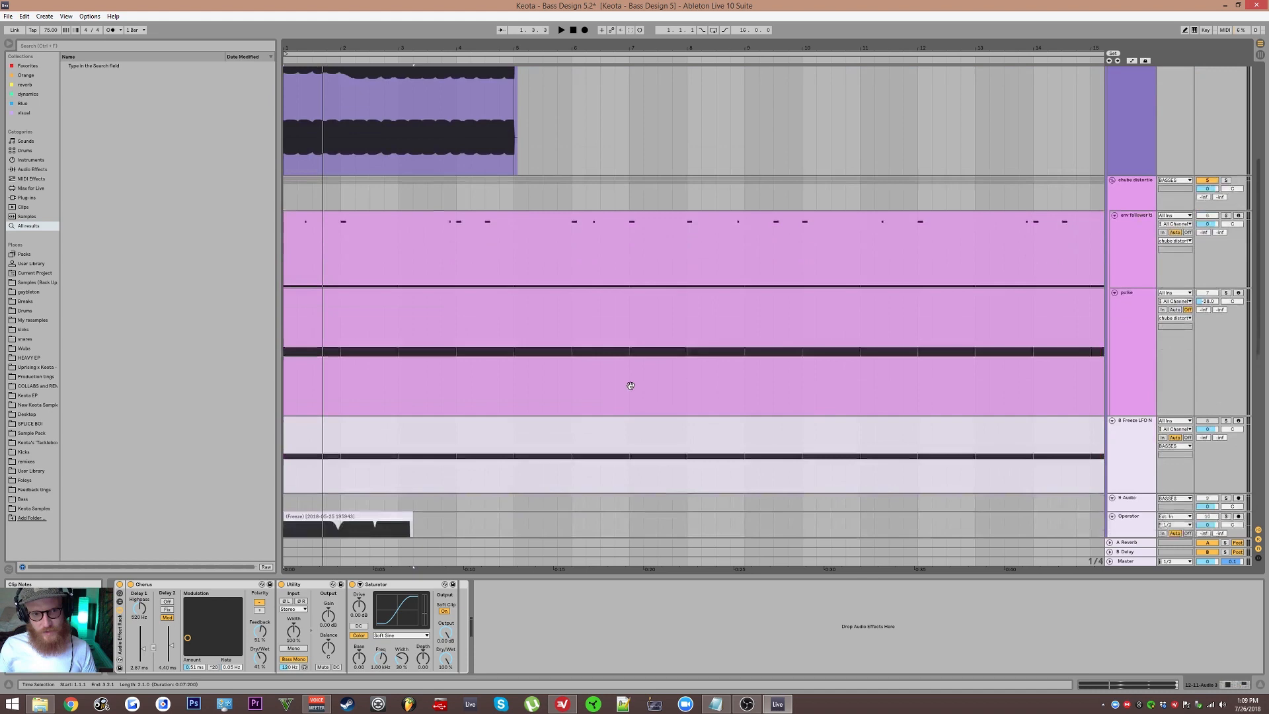
scroll(366, 304, up, 2)
click(362, 357)
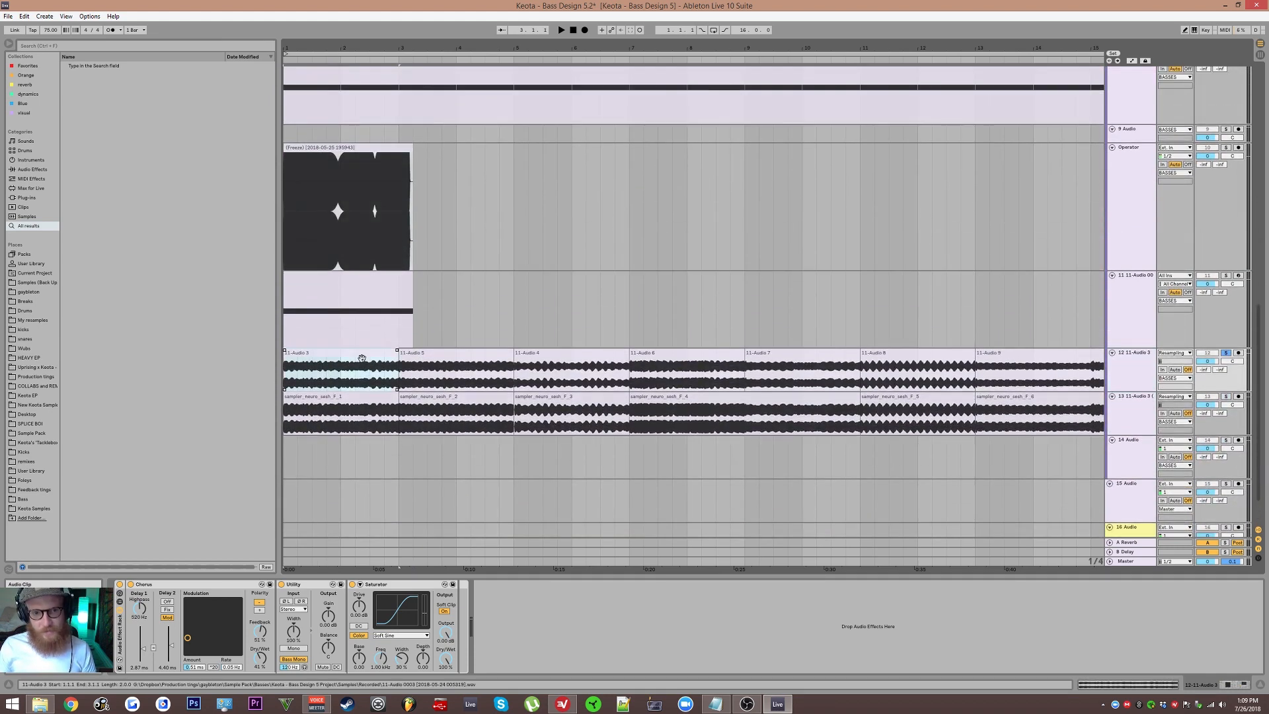
key(space)
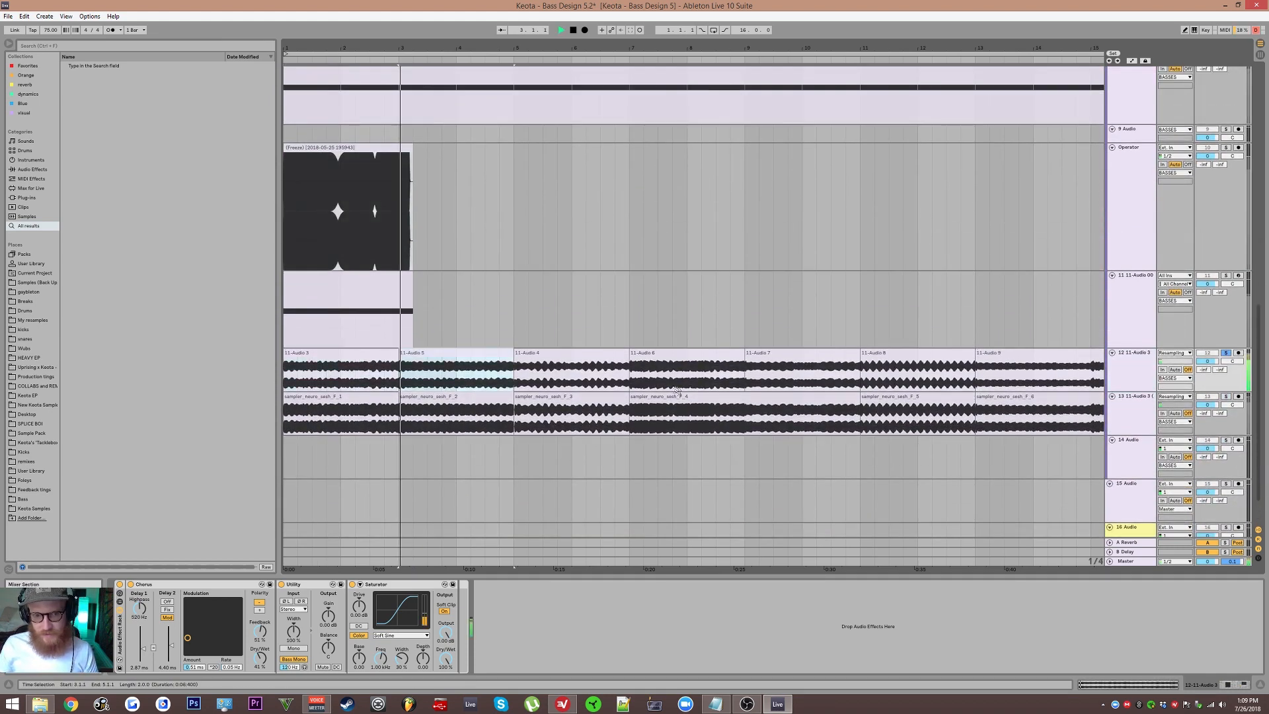
click(572, 357)
key(space)
key(space)
click(667, 358)
key(space)
Step: Audition the 11-Audio 7 and 11-Audio 8 clips, and bypass the Audio Effect Rack on track 12 to hear them dry
key(space)
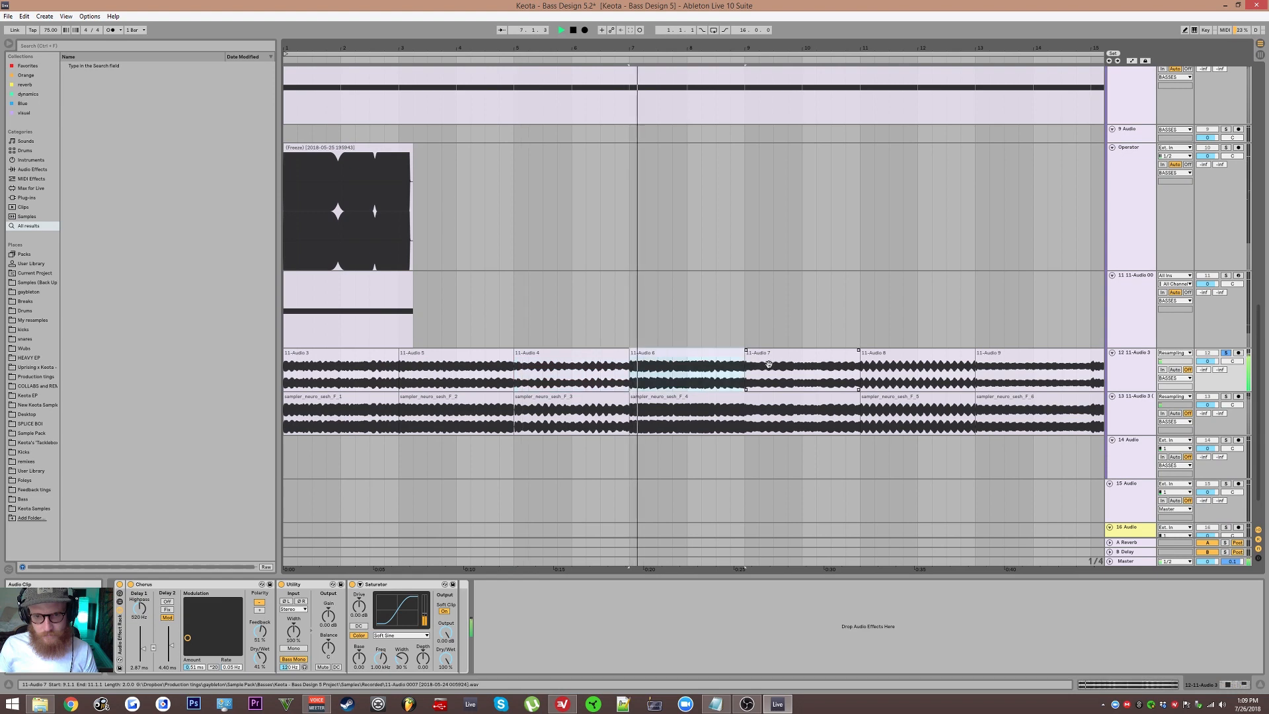
click(787, 358)
key(space)
key(space)
click(870, 355)
key(space)
key(space)
key(space)
click(120, 584)
key(space)
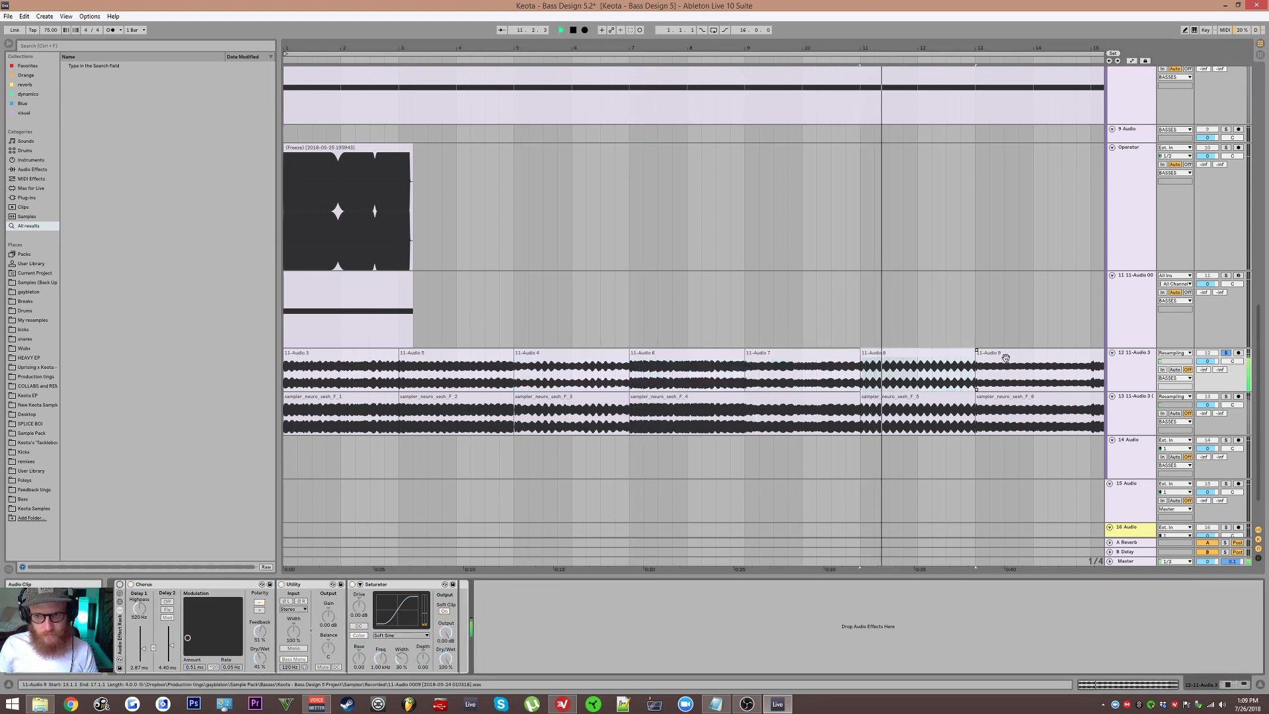
Step: Audition the 11-Audio 9 clip and its neighbouring clip on track 12 with the rack bypassed
click(982, 366)
key(space)
key(space)
click(906, 373)
key(space)
key(space)
Step: Audition the 11-Audio 11, 11-Audio 12 and 11-Audio 13 clips further along track 12
drag(1004, 379, 601, 362)
click(774, 357)
key(space)
key(space)
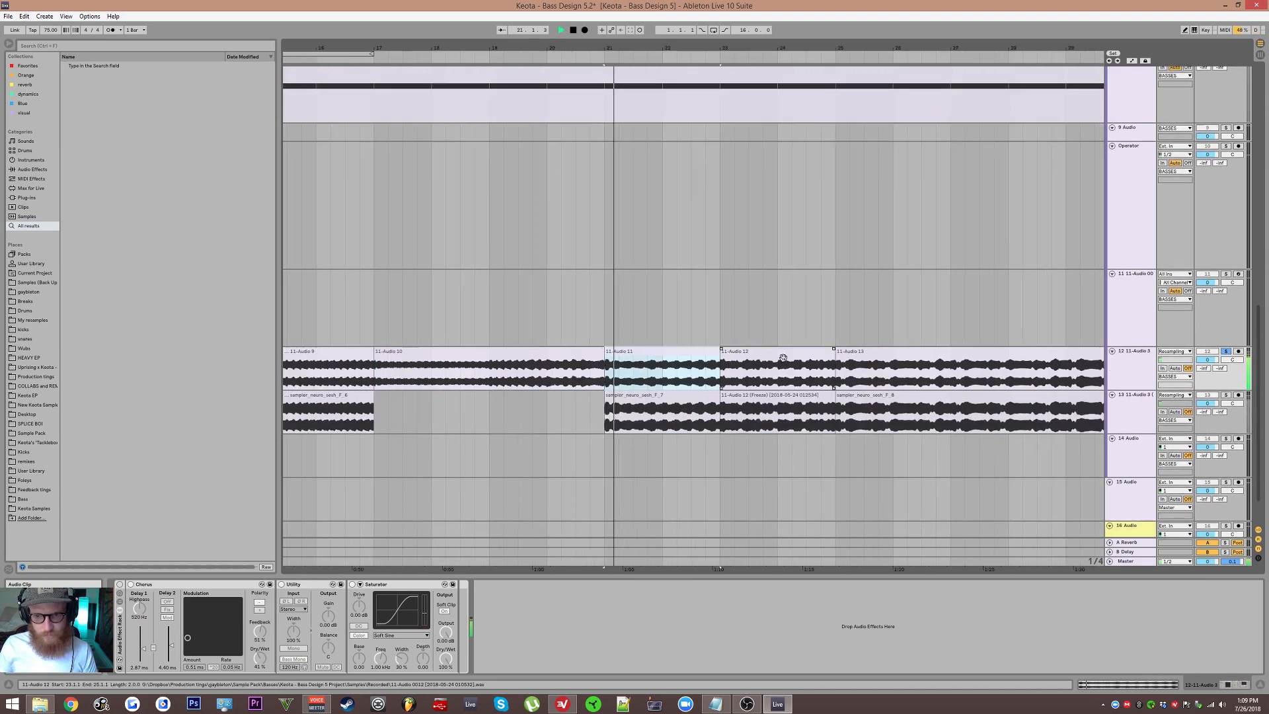
click(780, 357)
key(space)
key(space)
click(857, 356)
key(space)
key(space)
key(space)
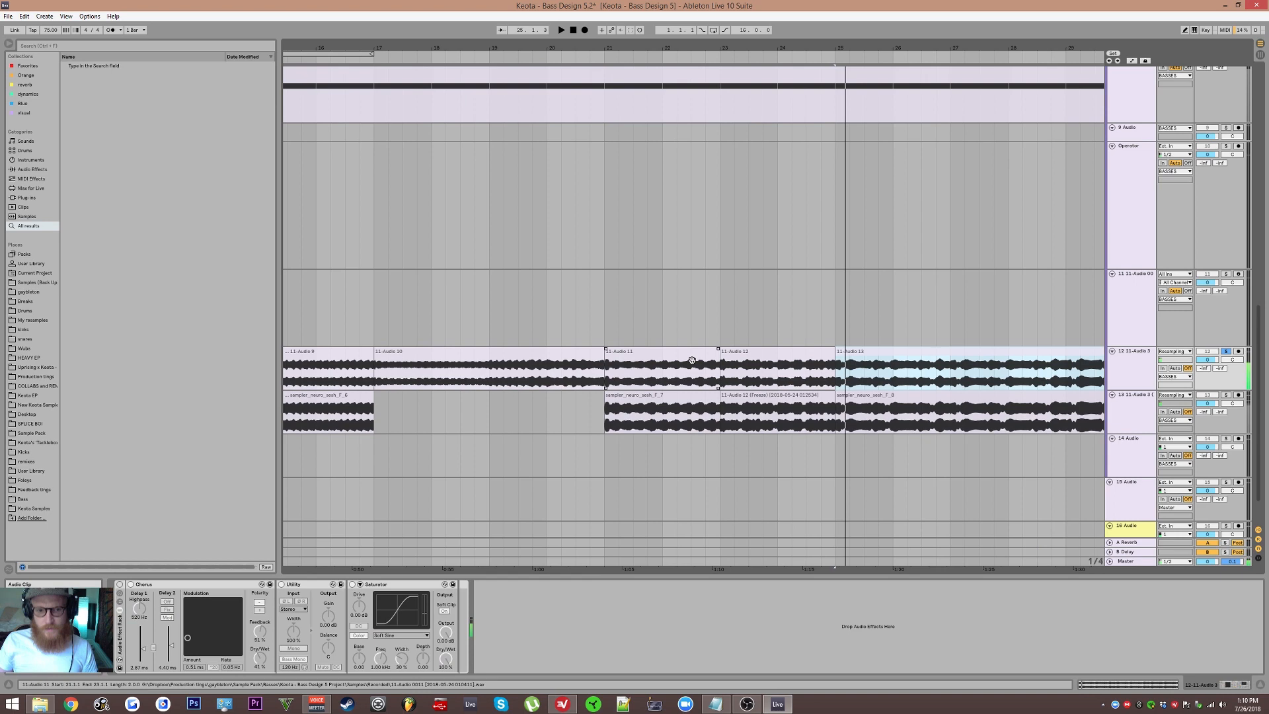
Step: Add an Auto Filter to track 12 and delete the existing Audio Effect Rack in front of it
scroll(688, 357, down, 3)
drag(762, 366, 853, 351)
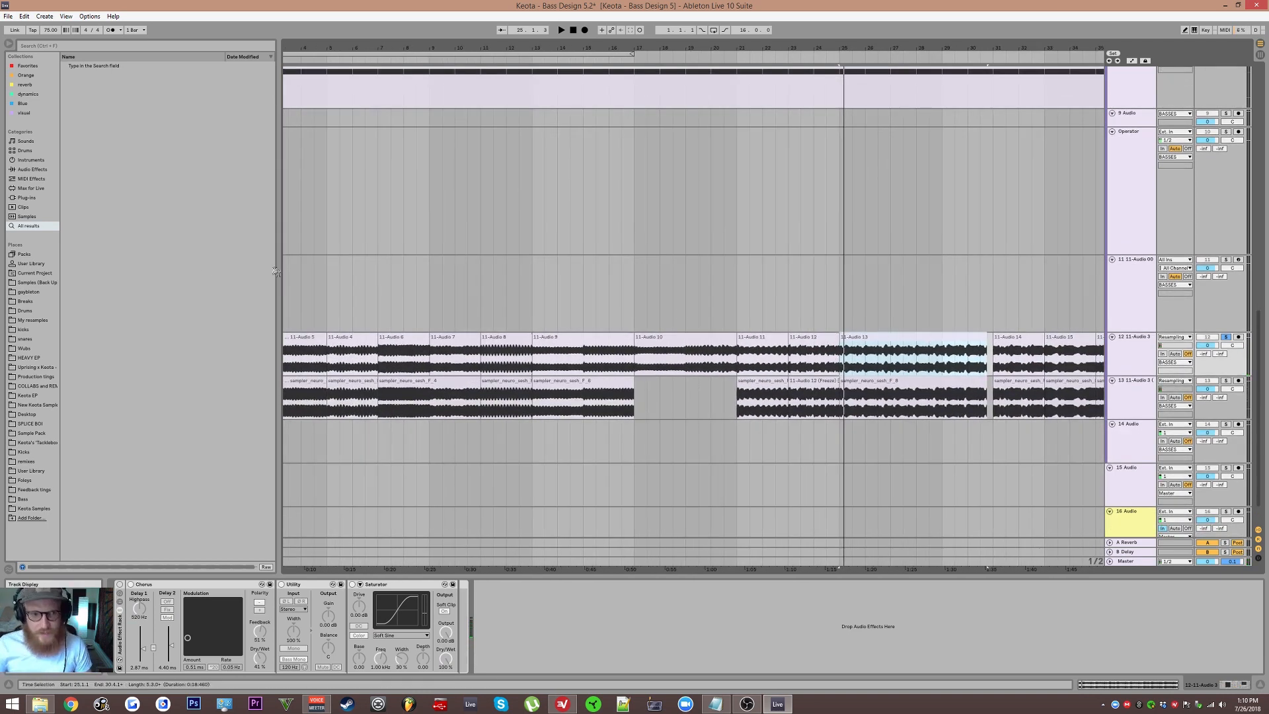
click(28, 171)
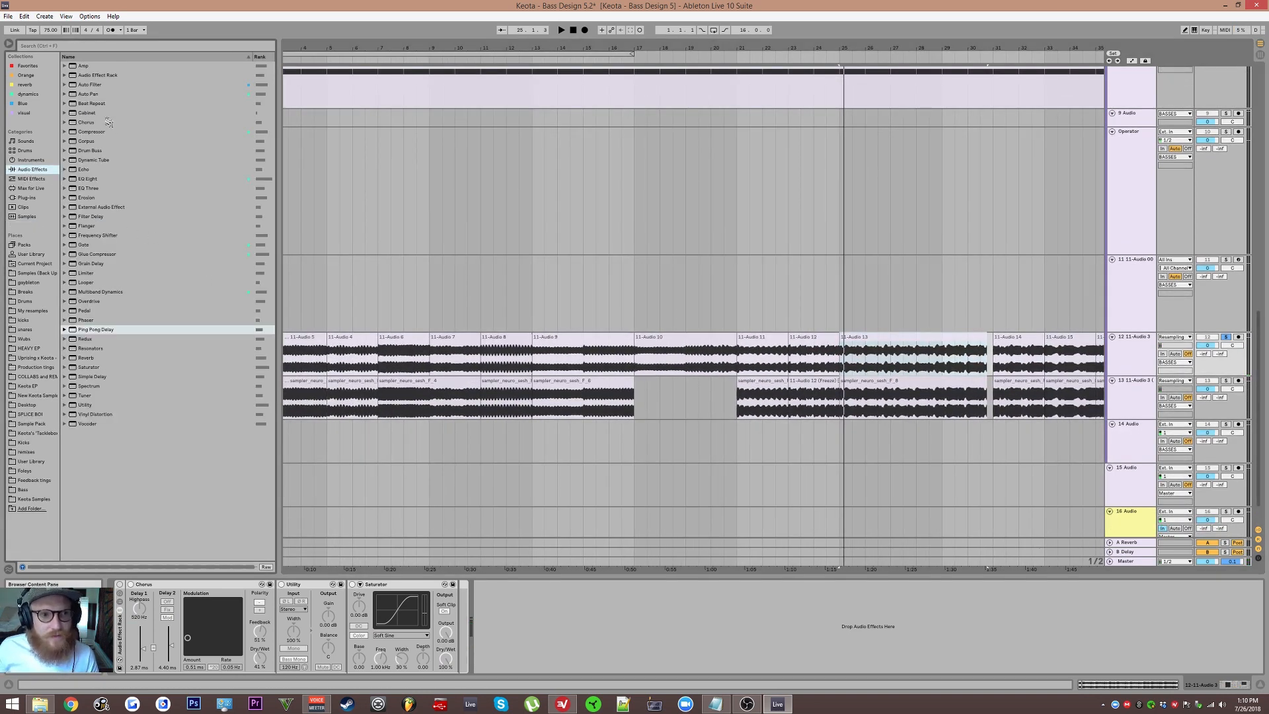
drag(82, 96, 98, 94)
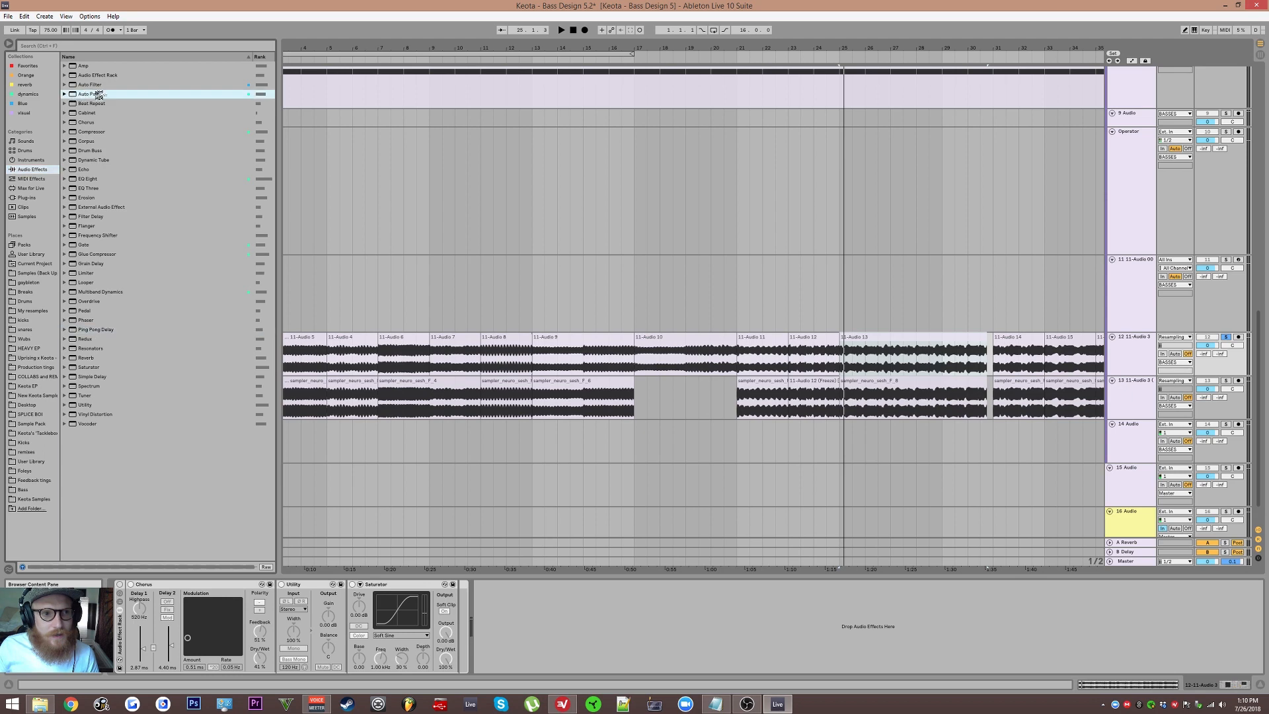
click(83, 84)
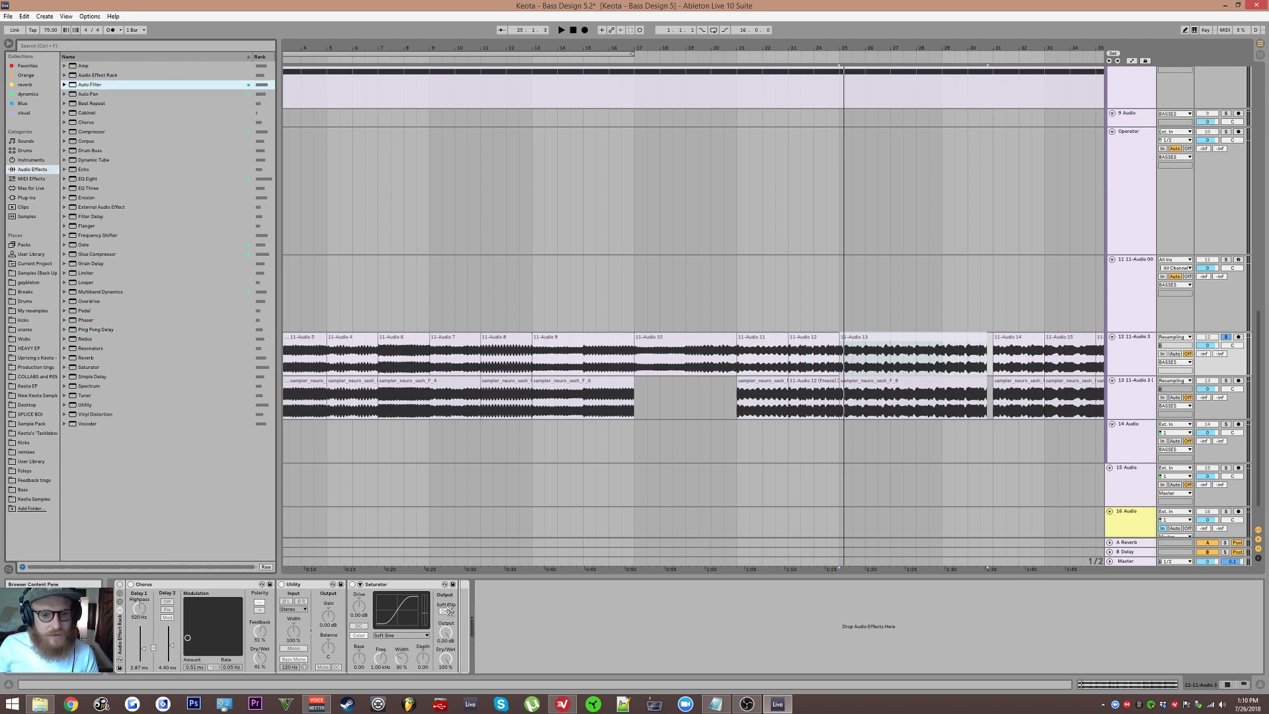
drag(535, 643, 535, 642)
click(120, 627)
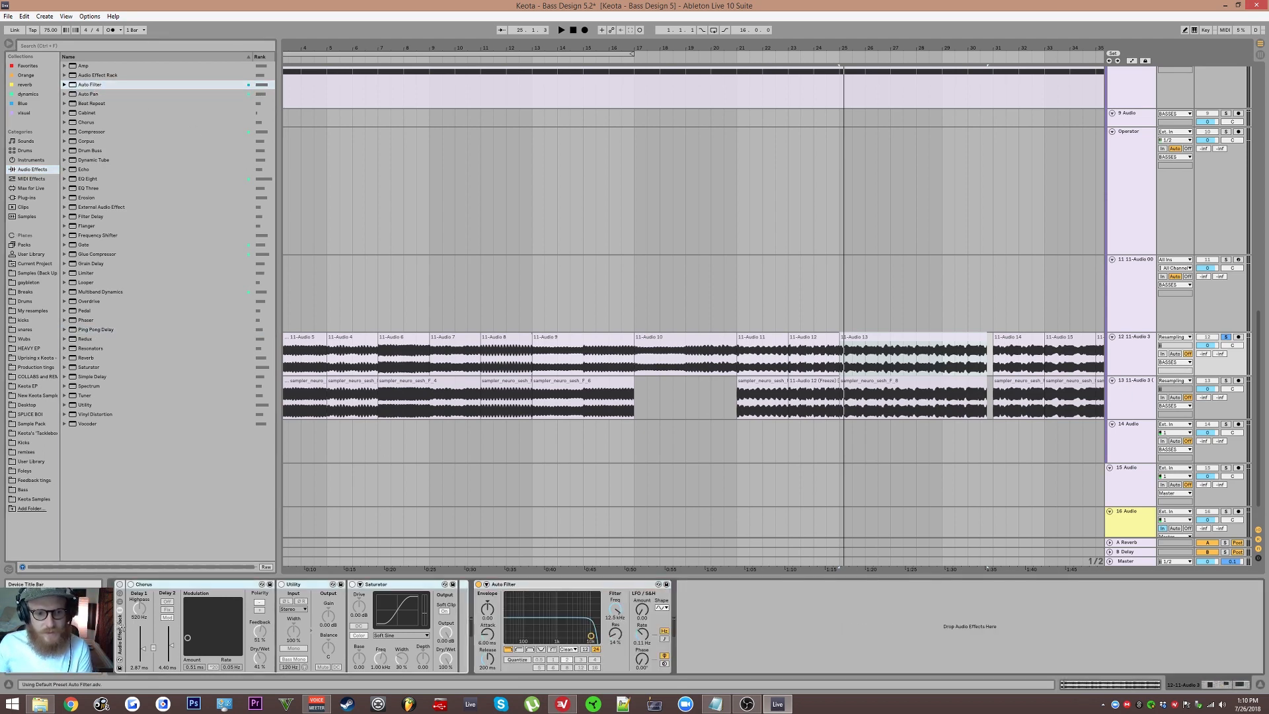
key(Delete)
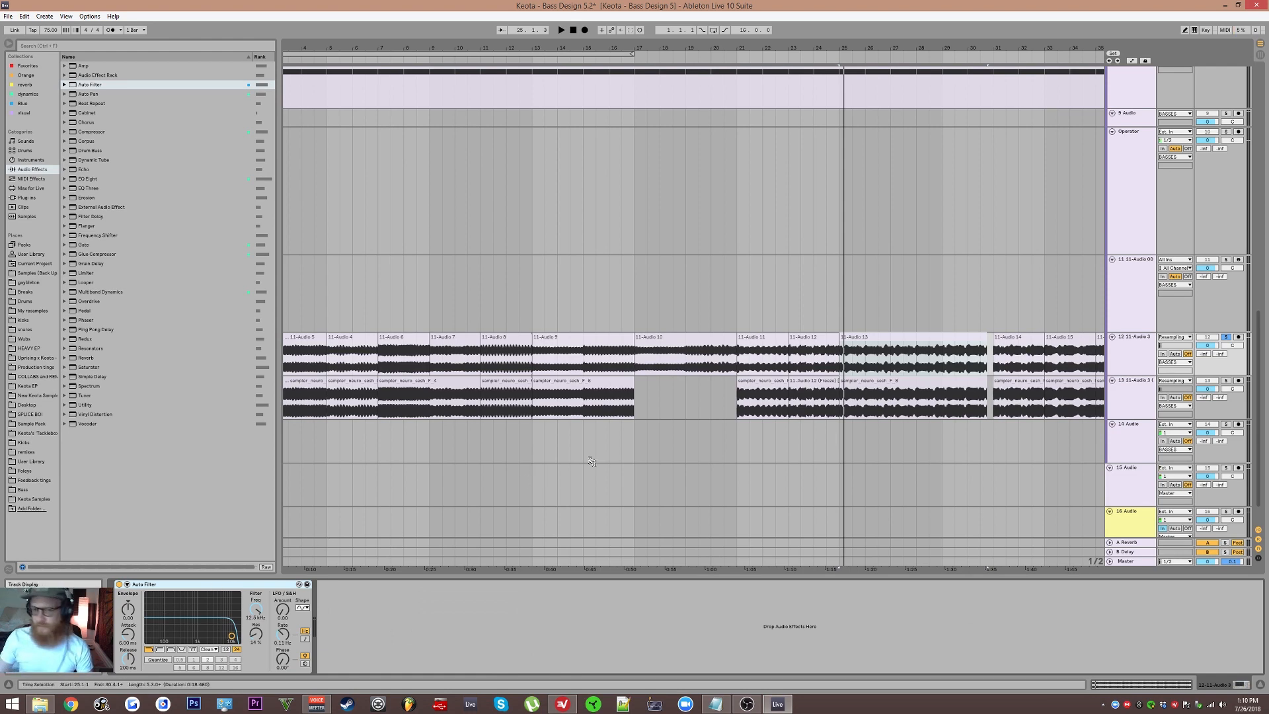
Step: Set the Auto Filter on track 12 to the band-pass type, centred at about 910 Hz
click(1133, 521)
click(527, 587)
click(527, 587)
click(1134, 355)
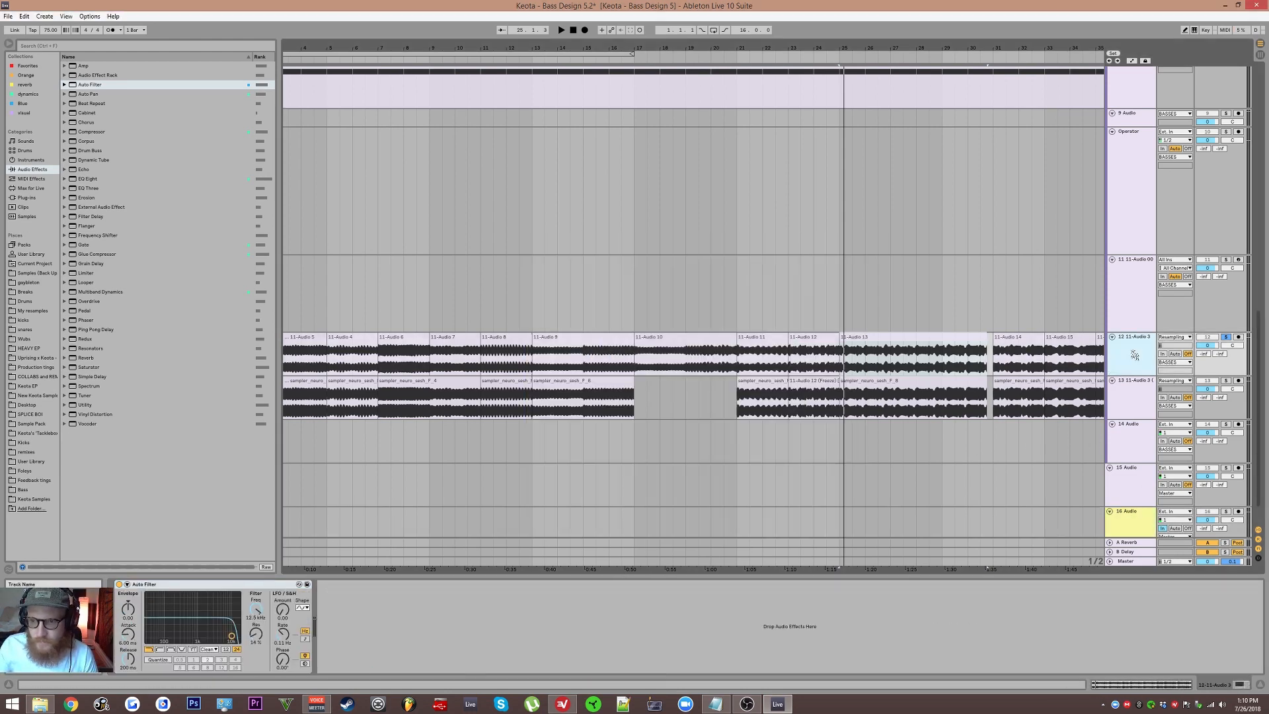
click(181, 650)
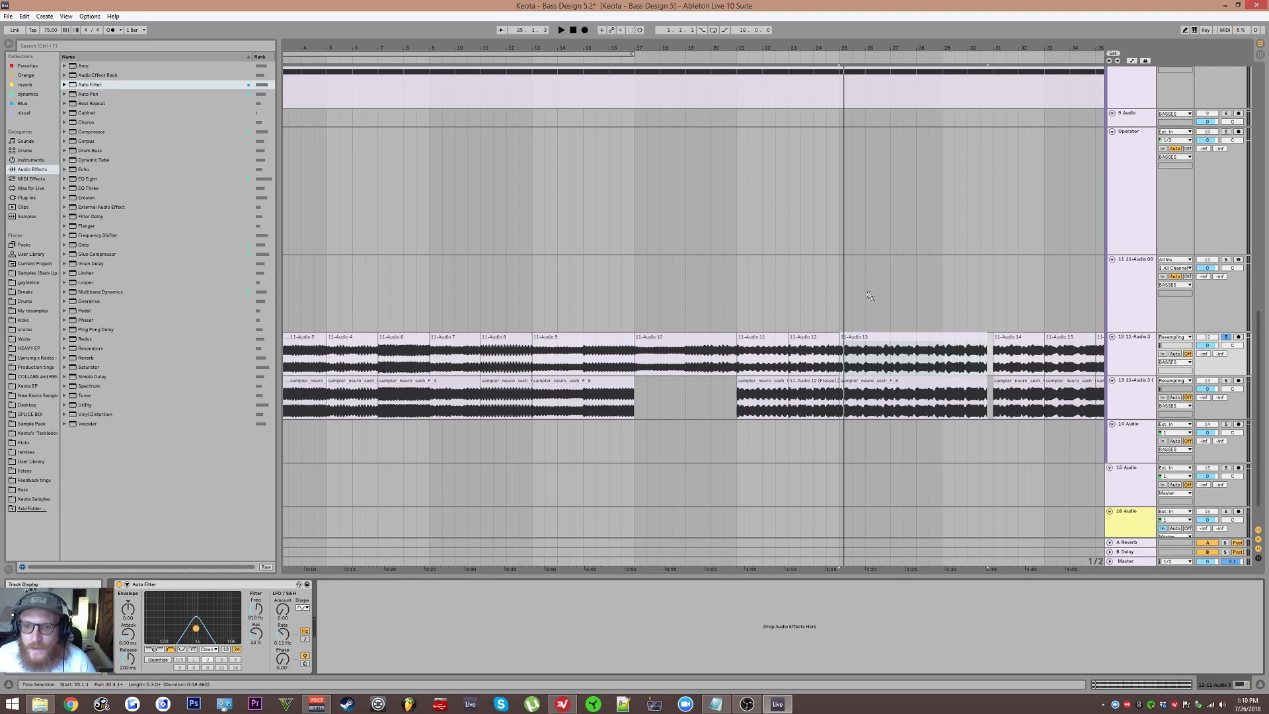
Step: Add a Glue Compressor after the Auto Filter with a threshold of about -37 dB and 12.1 dB makeup gain
scroll(870, 296, up, 2)
drag(850, 312, 724, 349)
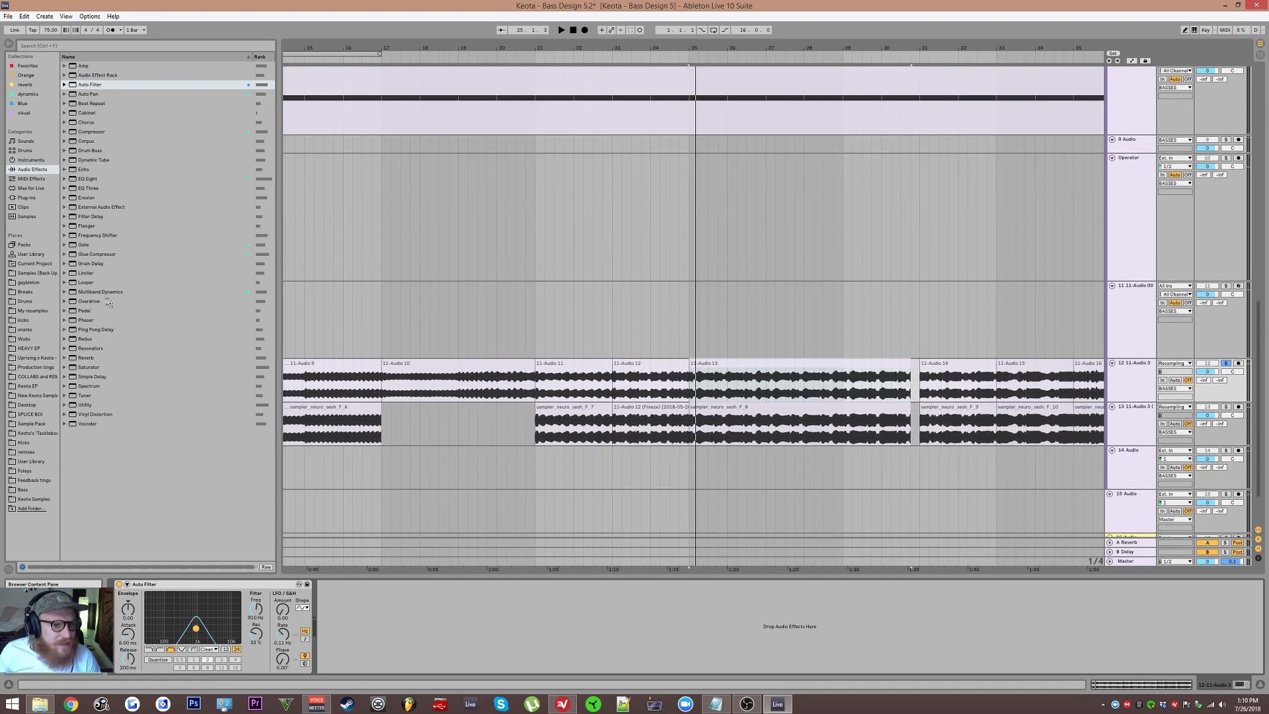
drag(89, 257, 467, 612)
drag(454, 659, 387, 644)
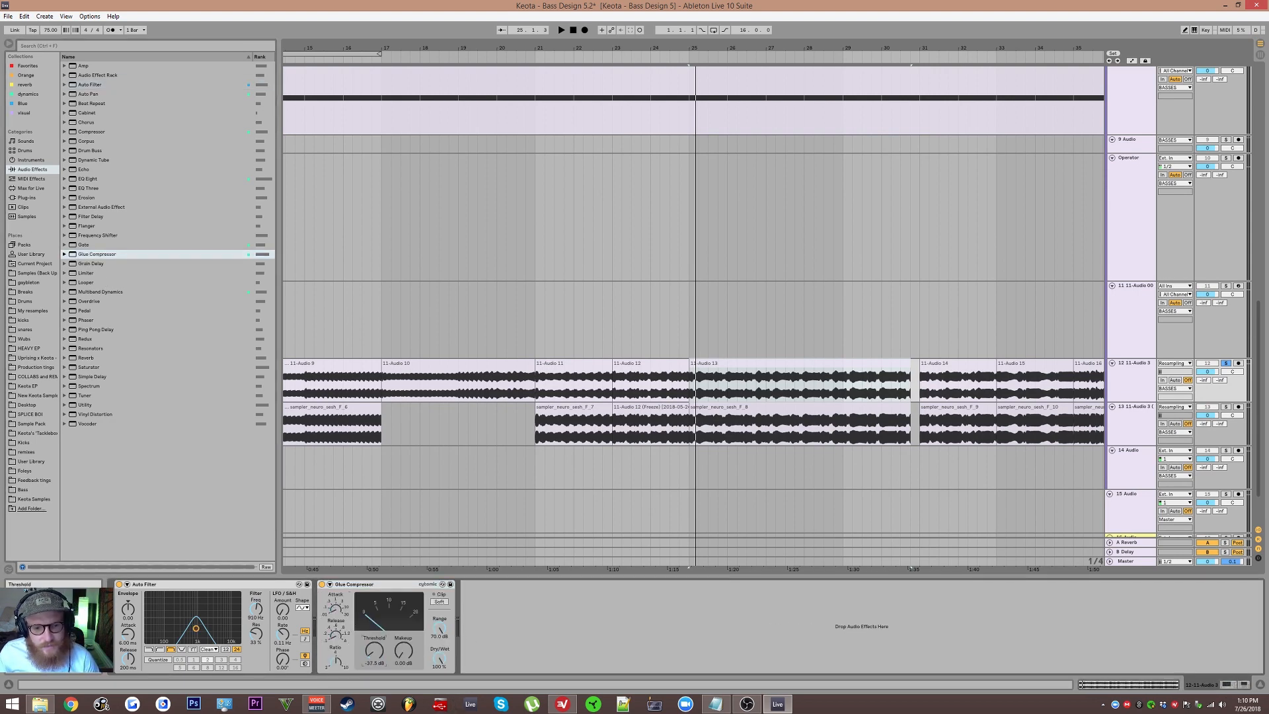
key(space)
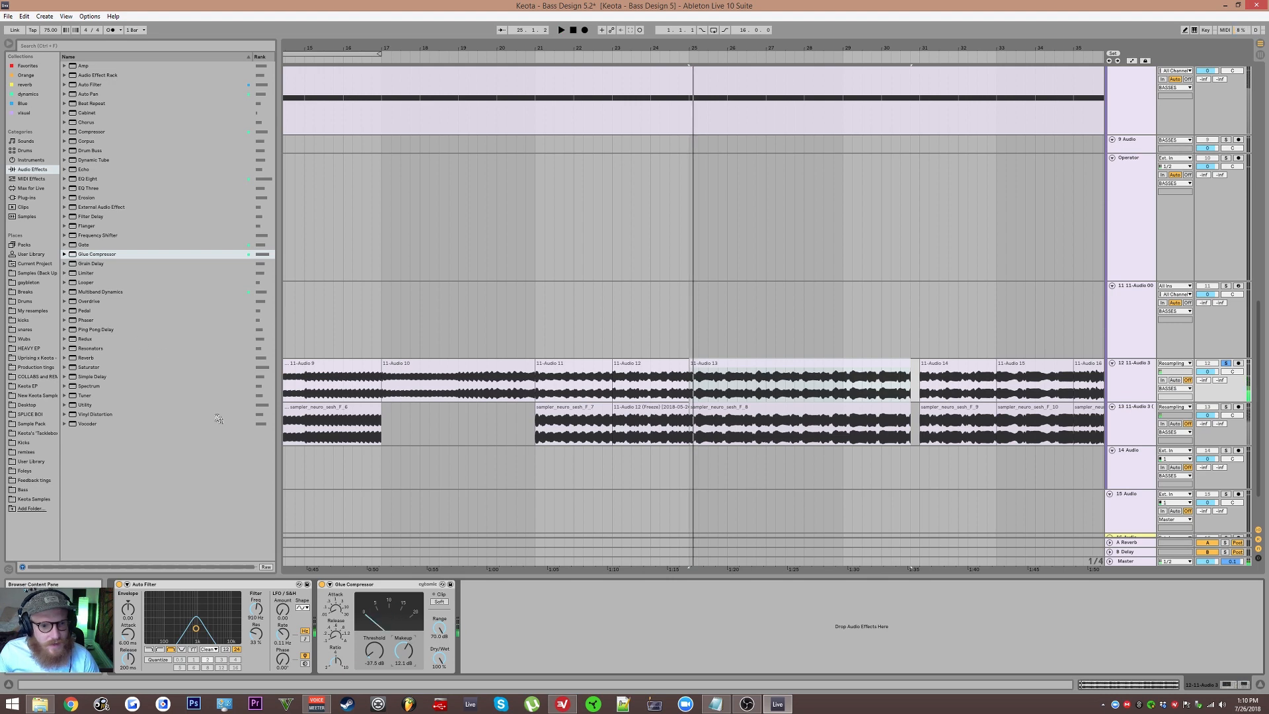
Step: Add a Saturator after the Glue Compressor with Soft Clip and Color enabled and its output gain lowered
drag(88, 366, 99, 368)
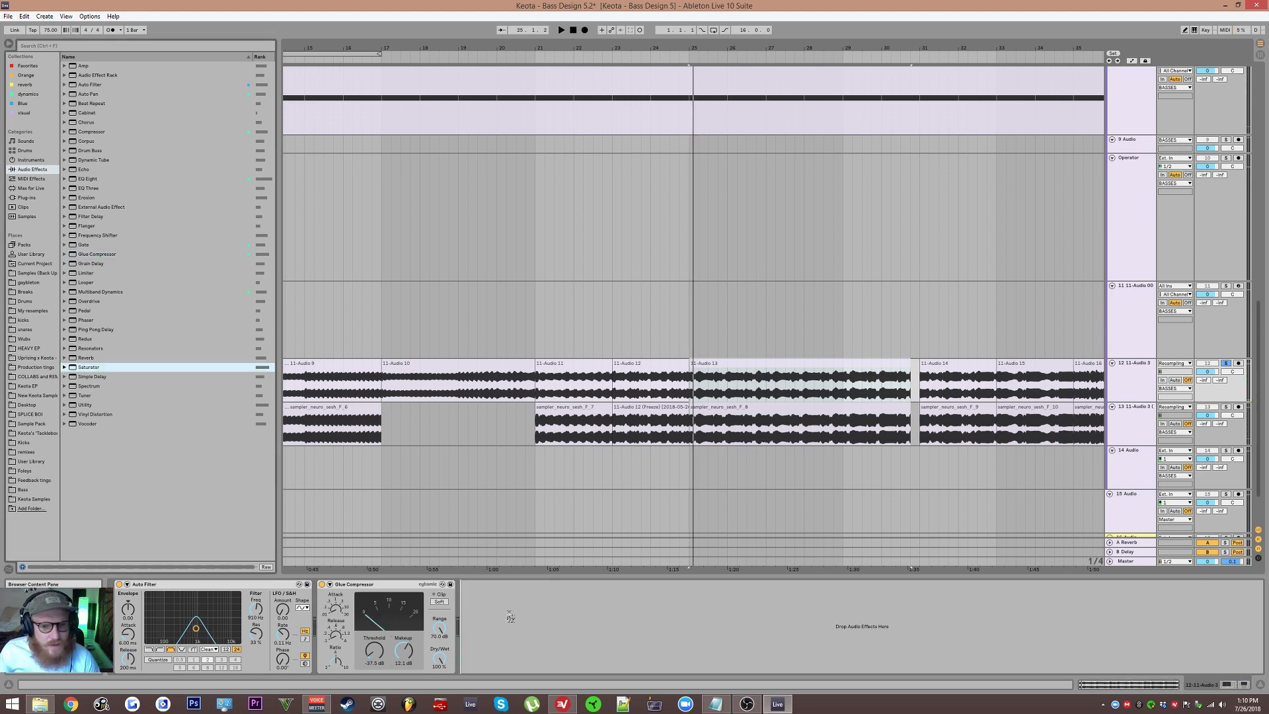
drag(510, 605, 522, 628)
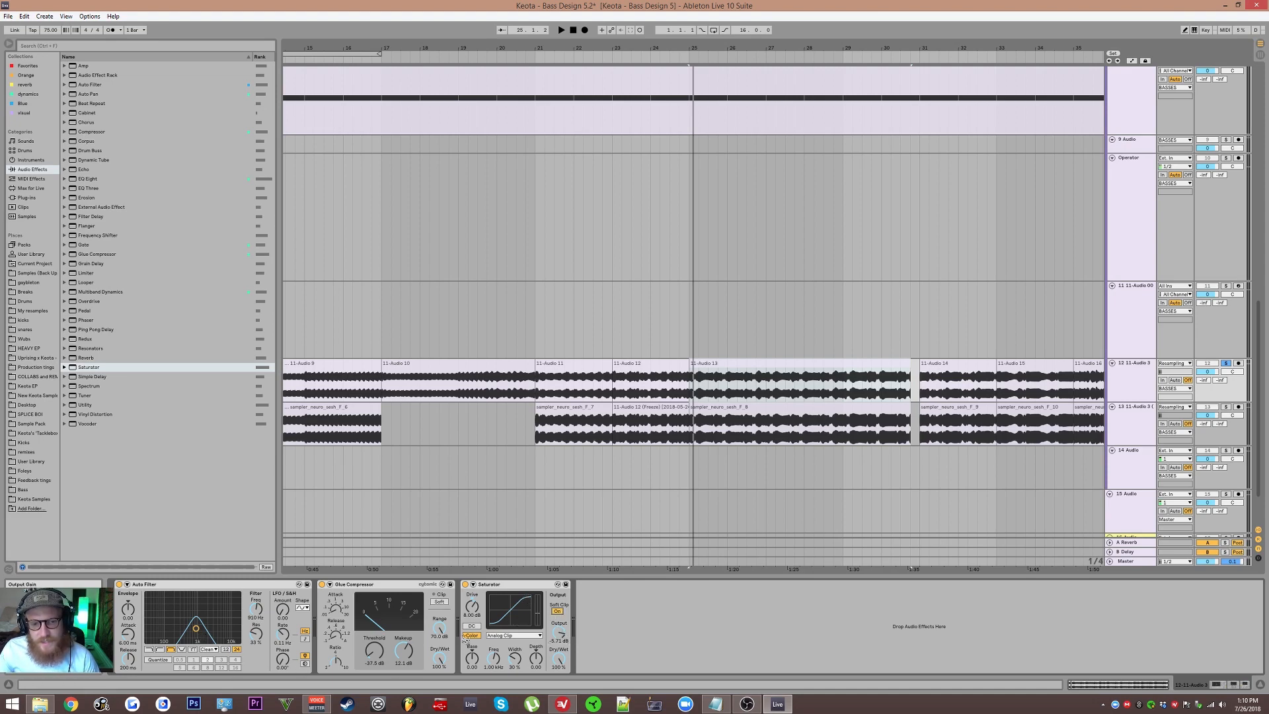
Step: Sweep the band-pass into the low frequencies during playback, with Glue Compressor makeup at 15.9 dB and Saturator drive at about 22.3 dB
key(space)
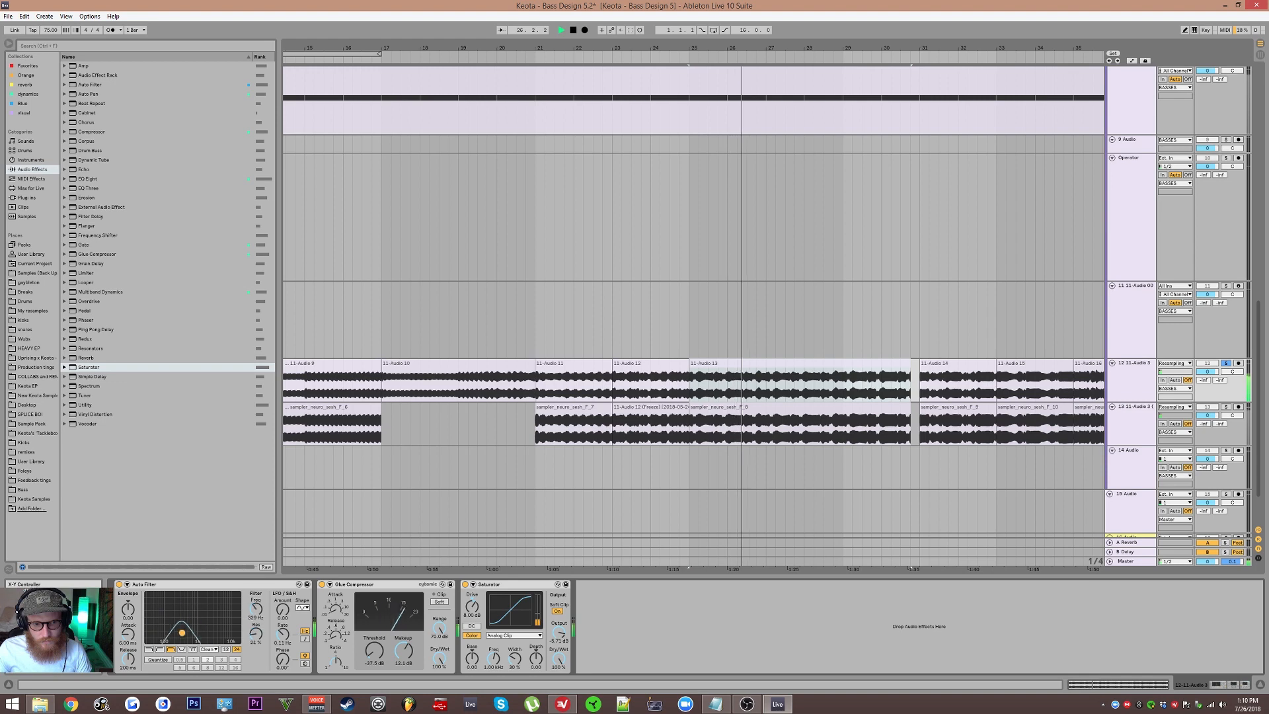
key(space)
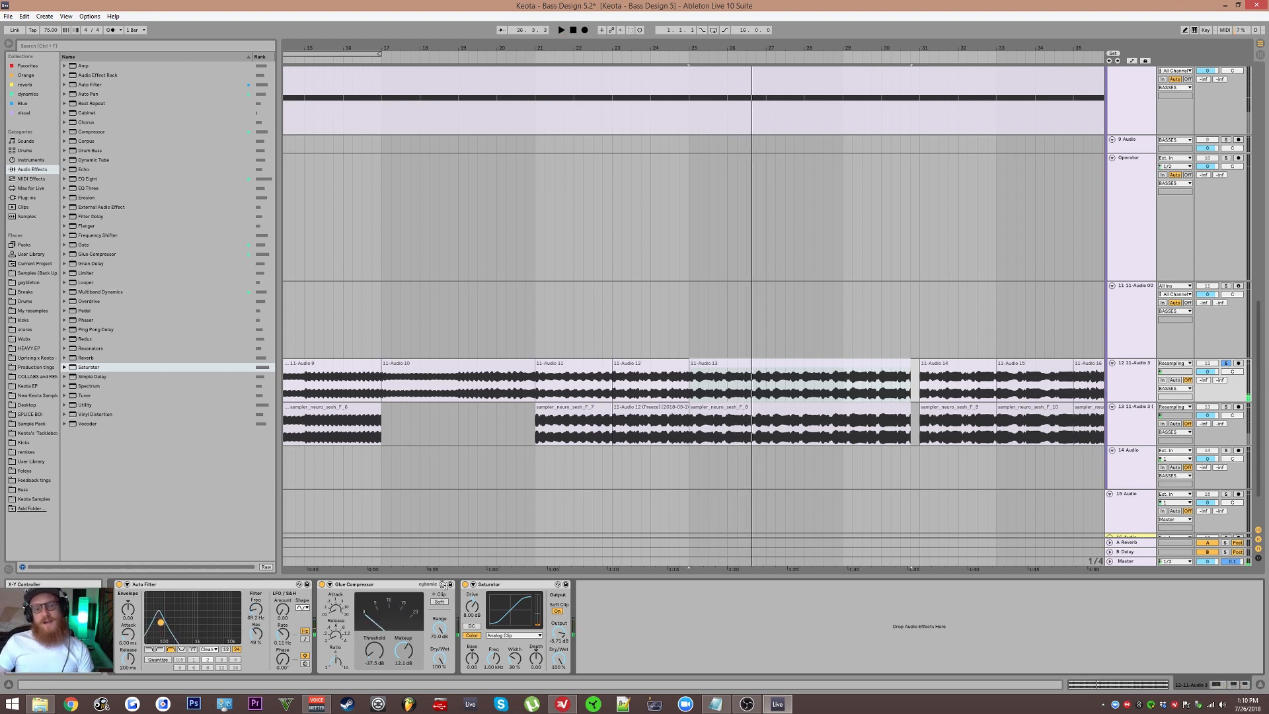
key(space)
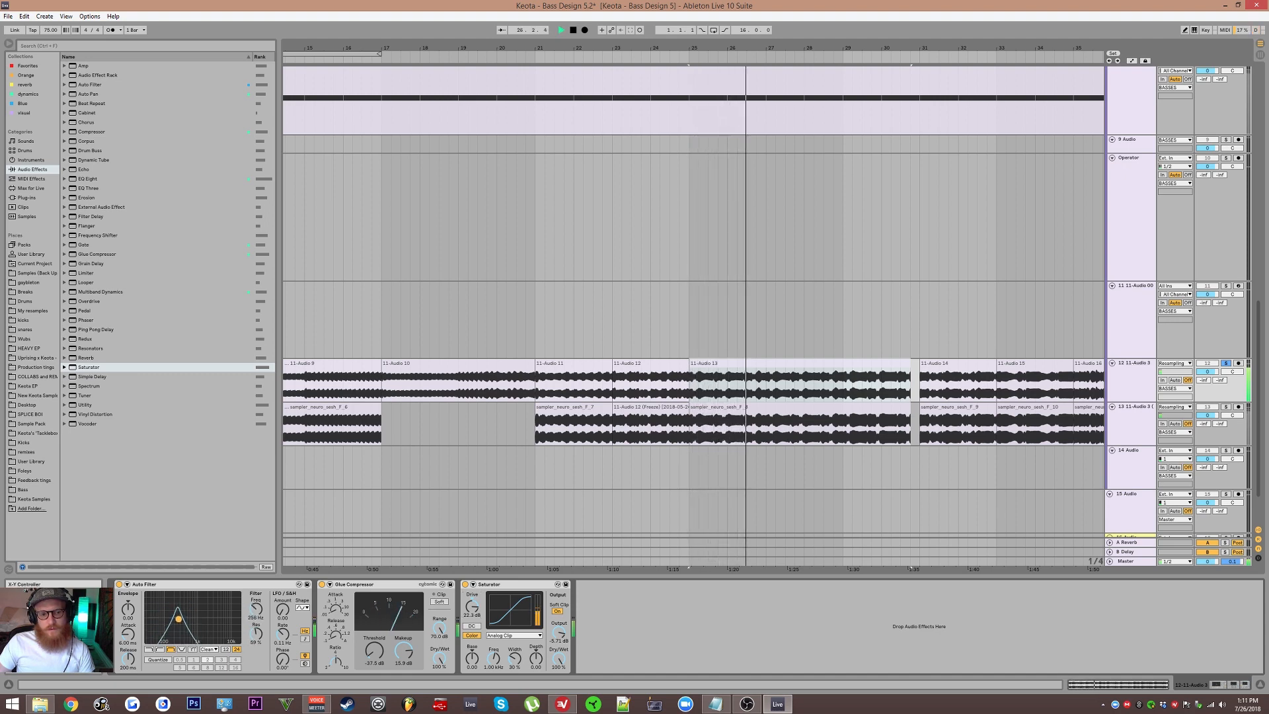
key(space)
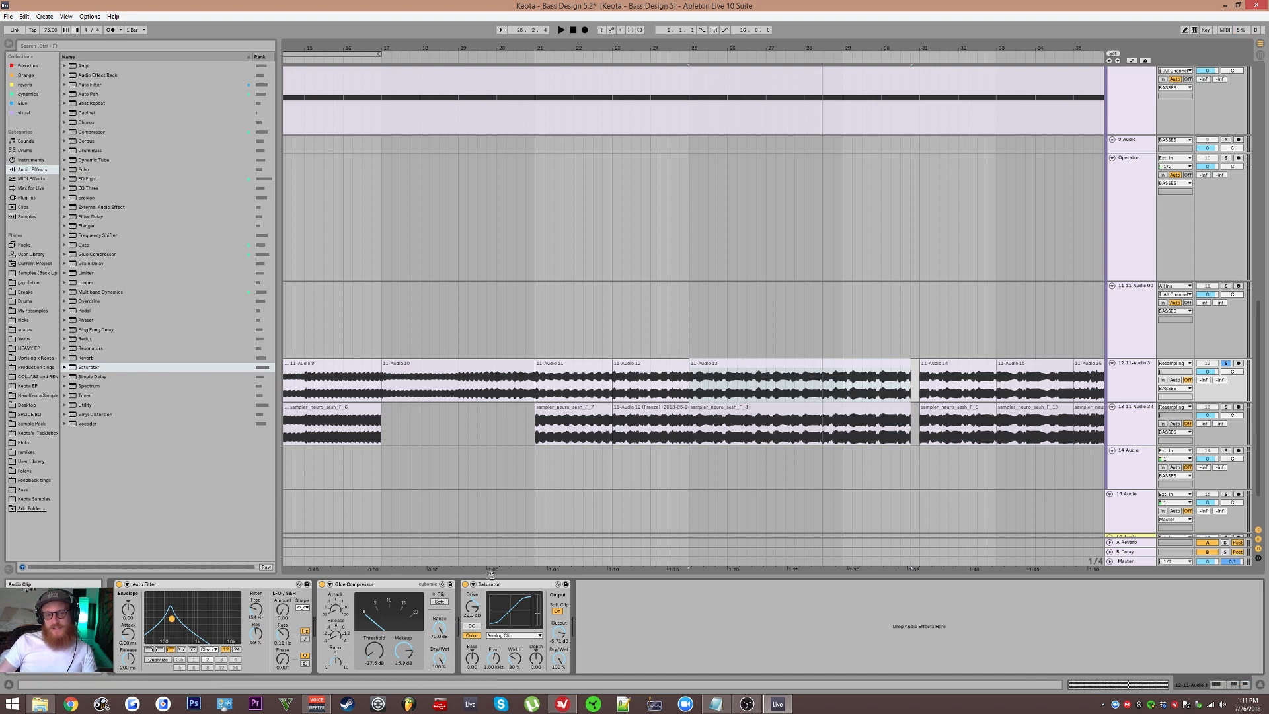
Step: Group the Auto Filter, Glue Compressor and Saturator into an Audio Effect Rack and compare the clip with the rack bypassed and active
key(ctrl+g)
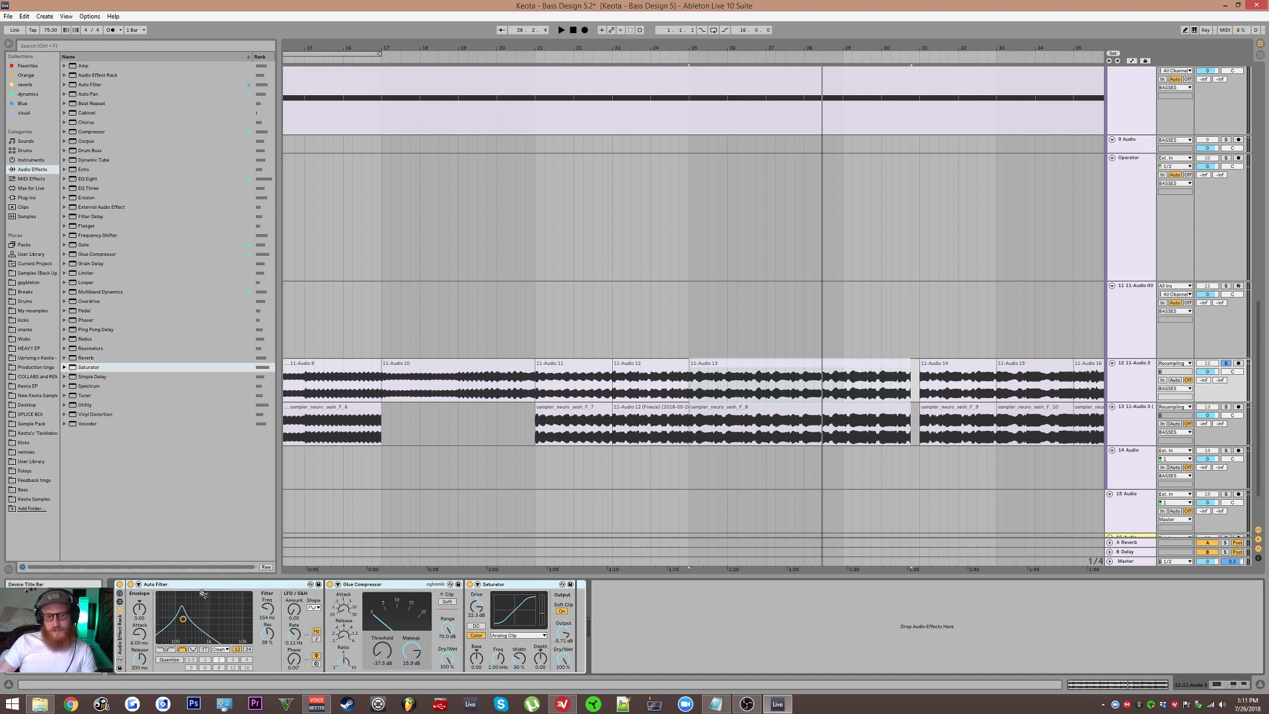
click(120, 584)
key(space)
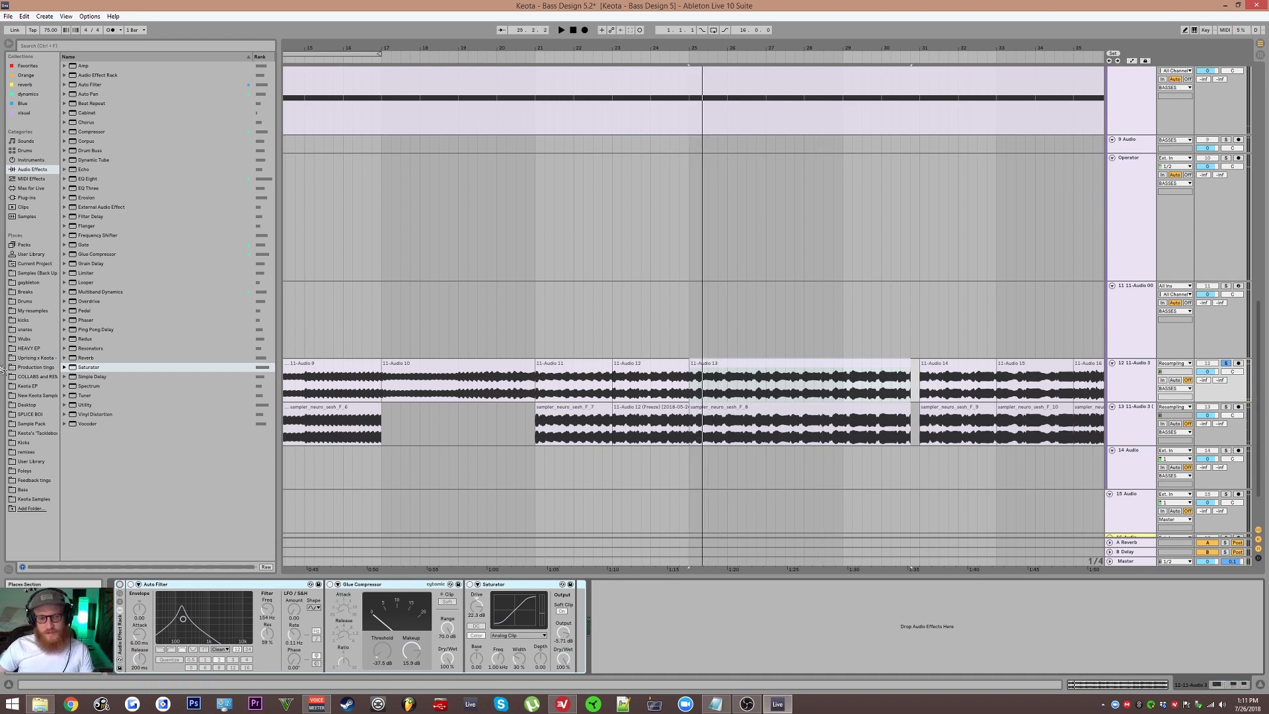
click(119, 584)
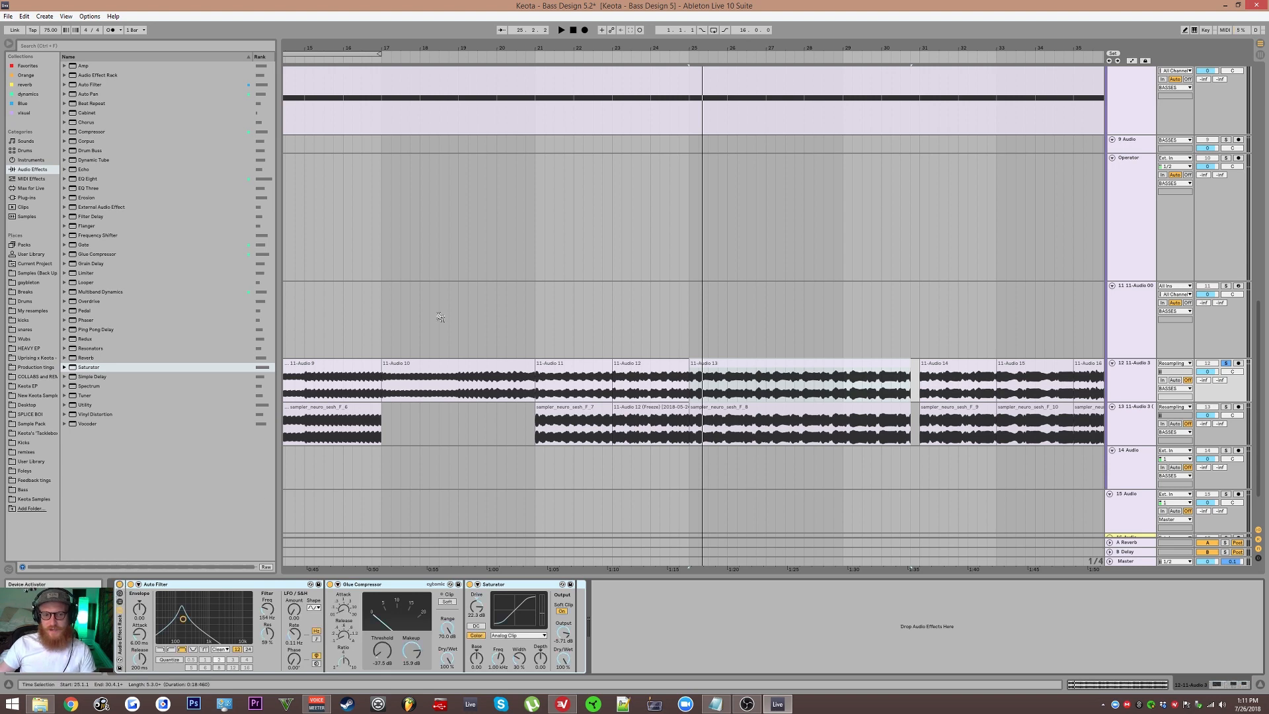
drag(556, 297, 1073, 615)
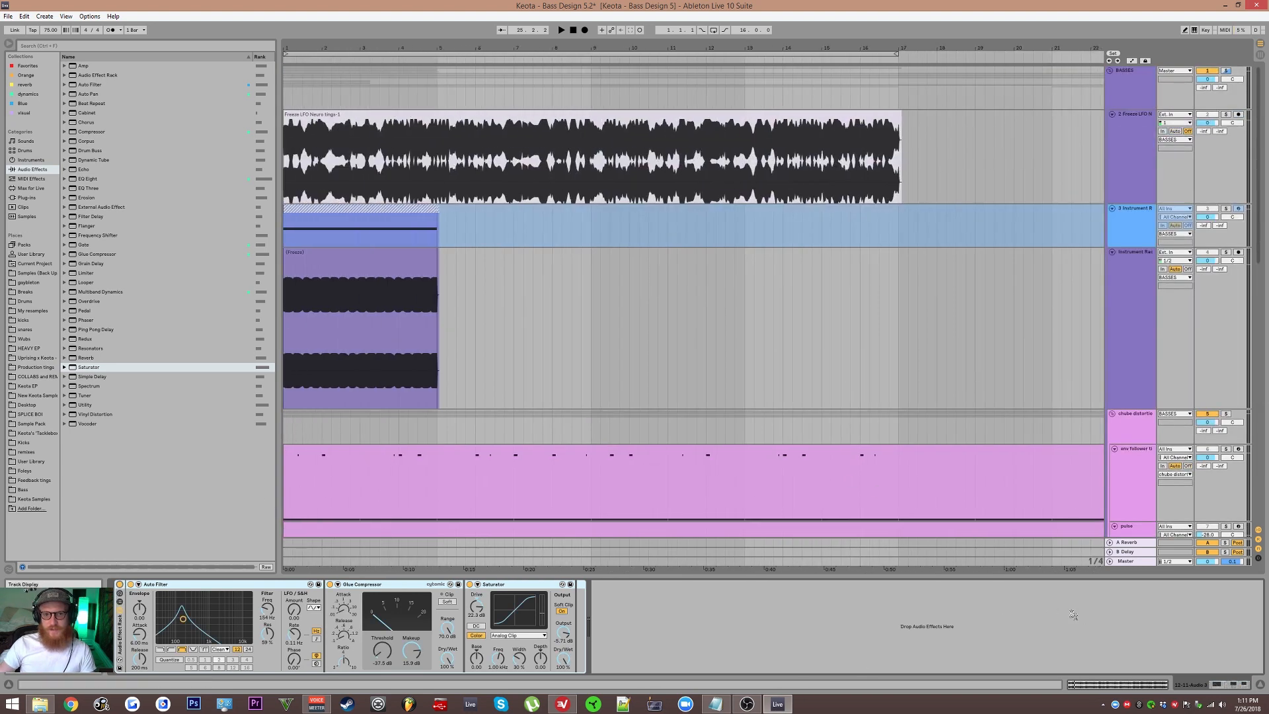
Step: Copy the Audio Effect Rack from the 12 11-Audio 3 track onto the Instrument Rack audio track and solo that track
scroll(294, 302, up, 4)
drag(587, 306, 727, 300)
click(732, 277)
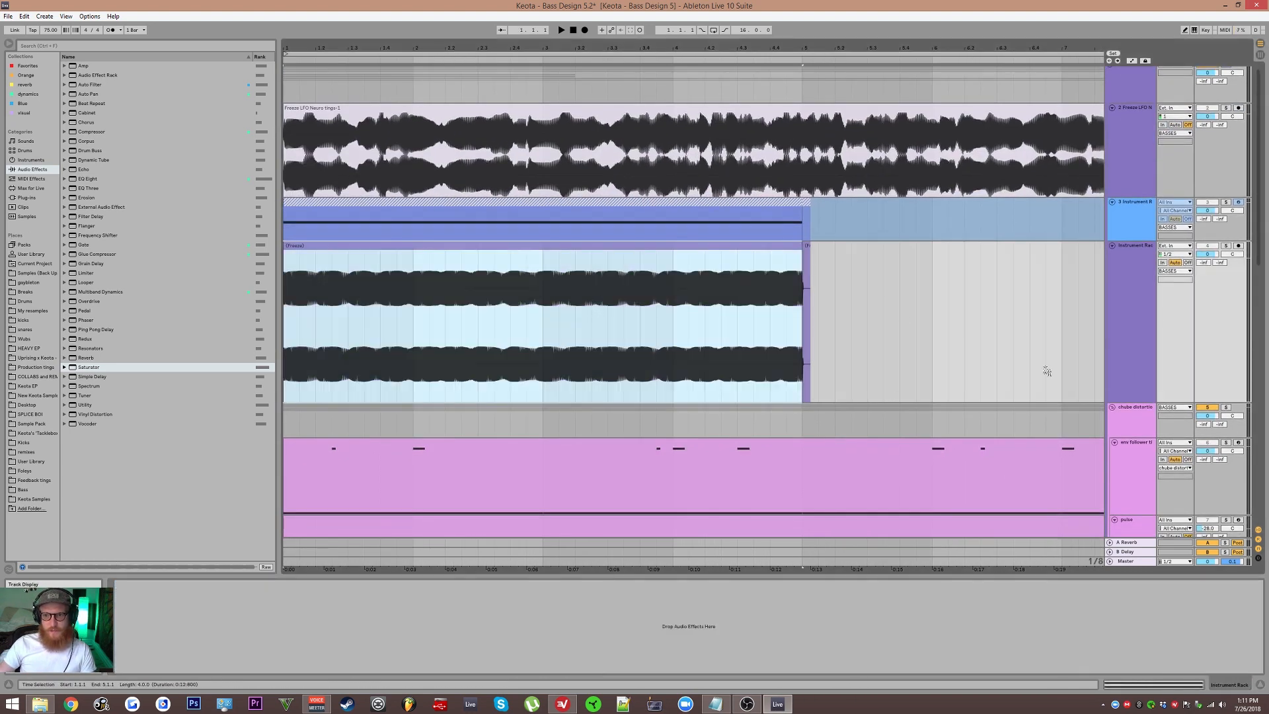
scroll(1046, 371, down, 10)
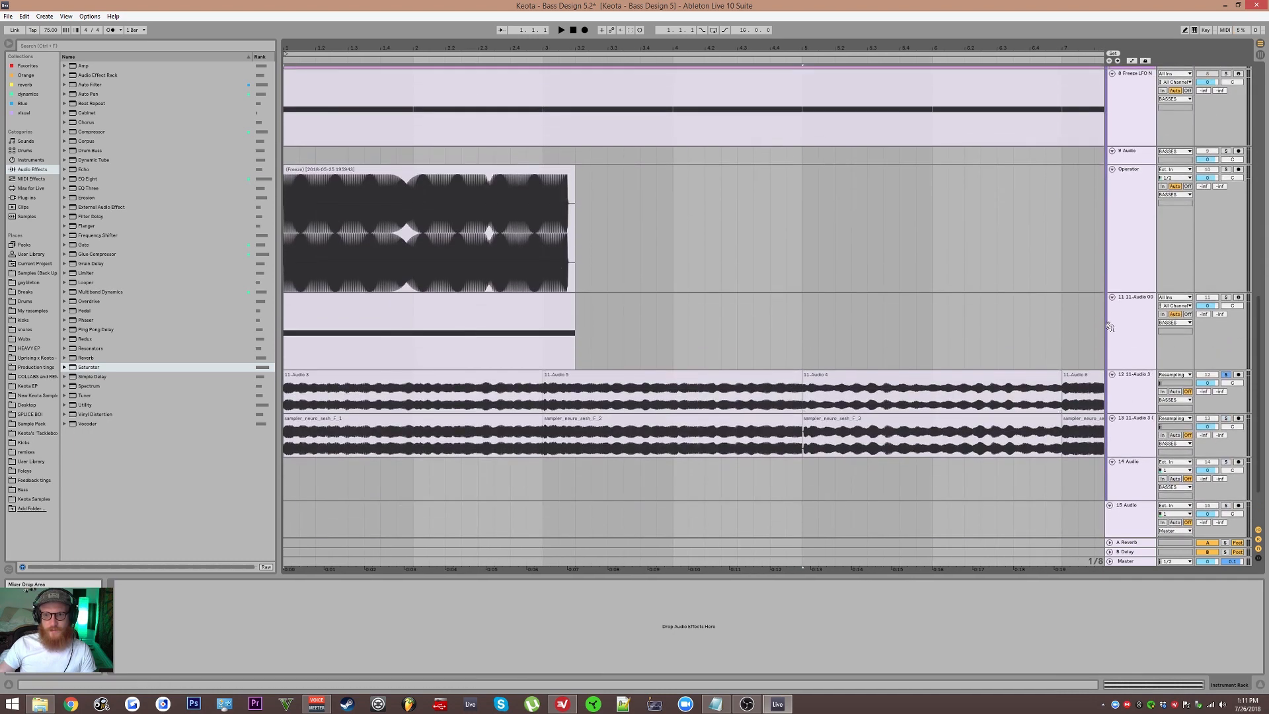
click(1113, 327)
click(1140, 255)
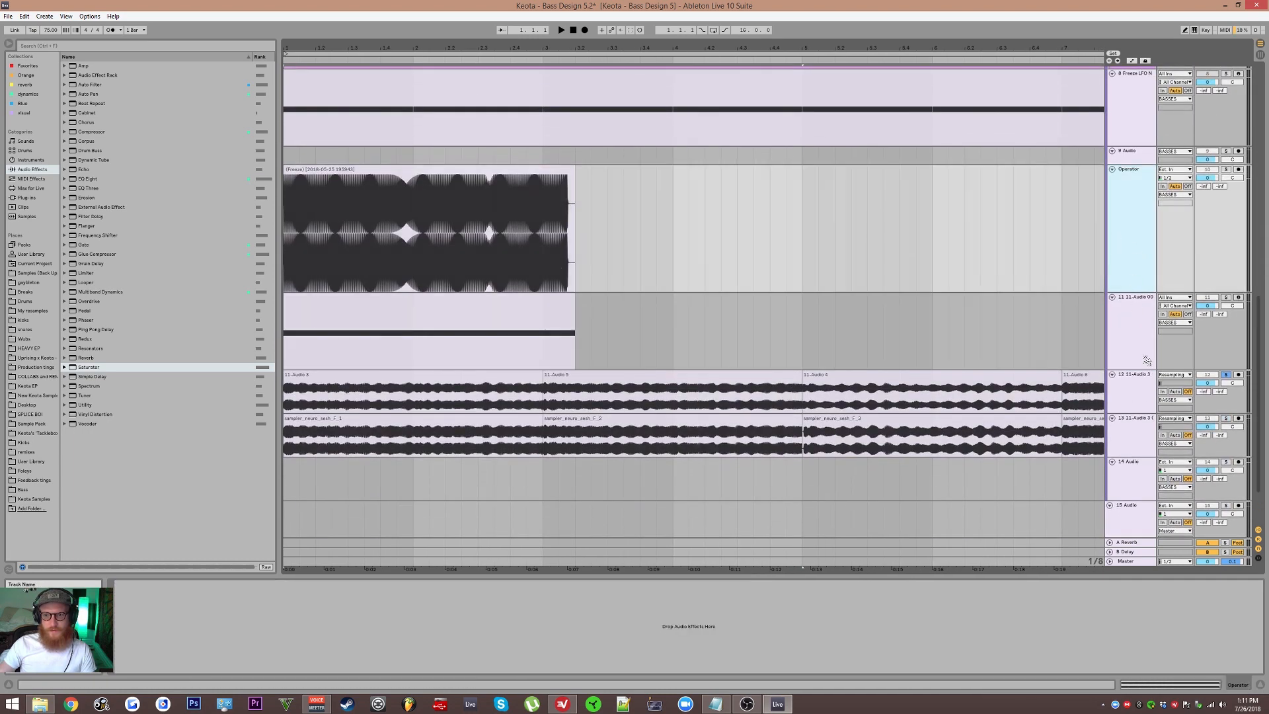
click(1147, 389)
scroll(698, 383, up, 10)
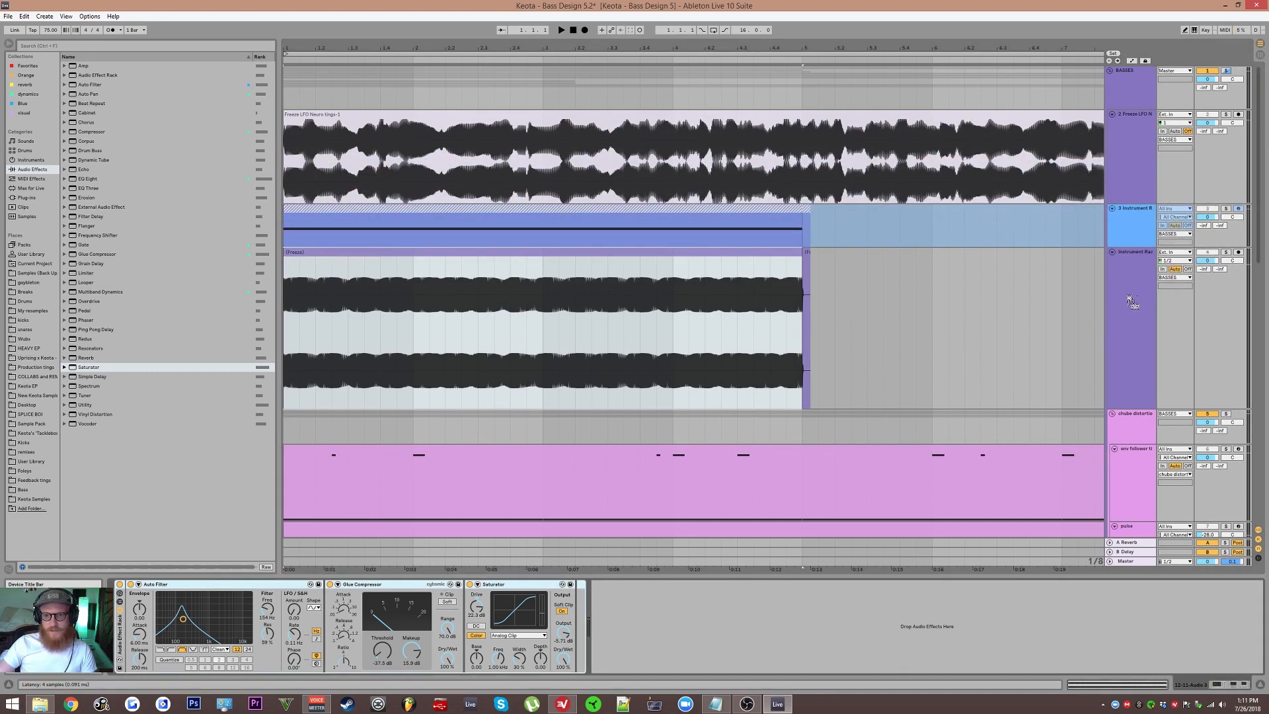
drag(1128, 299, 1128, 293)
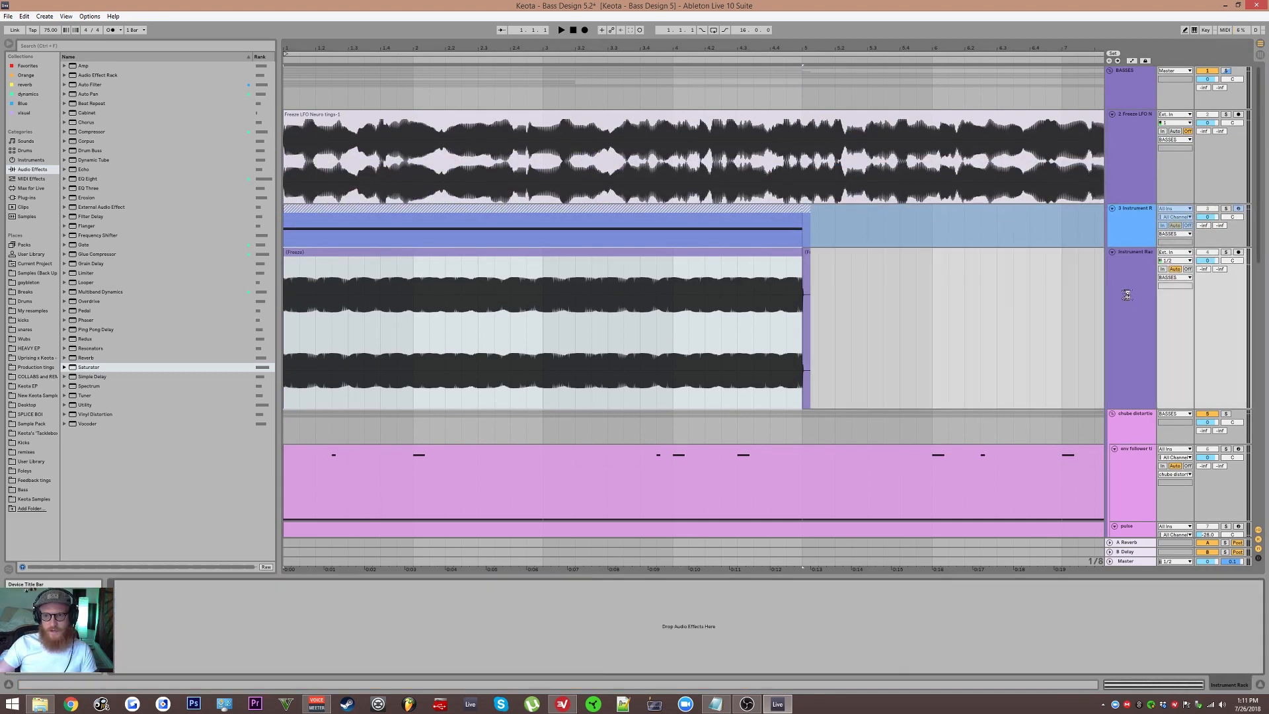
click(1132, 291)
click(1226, 253)
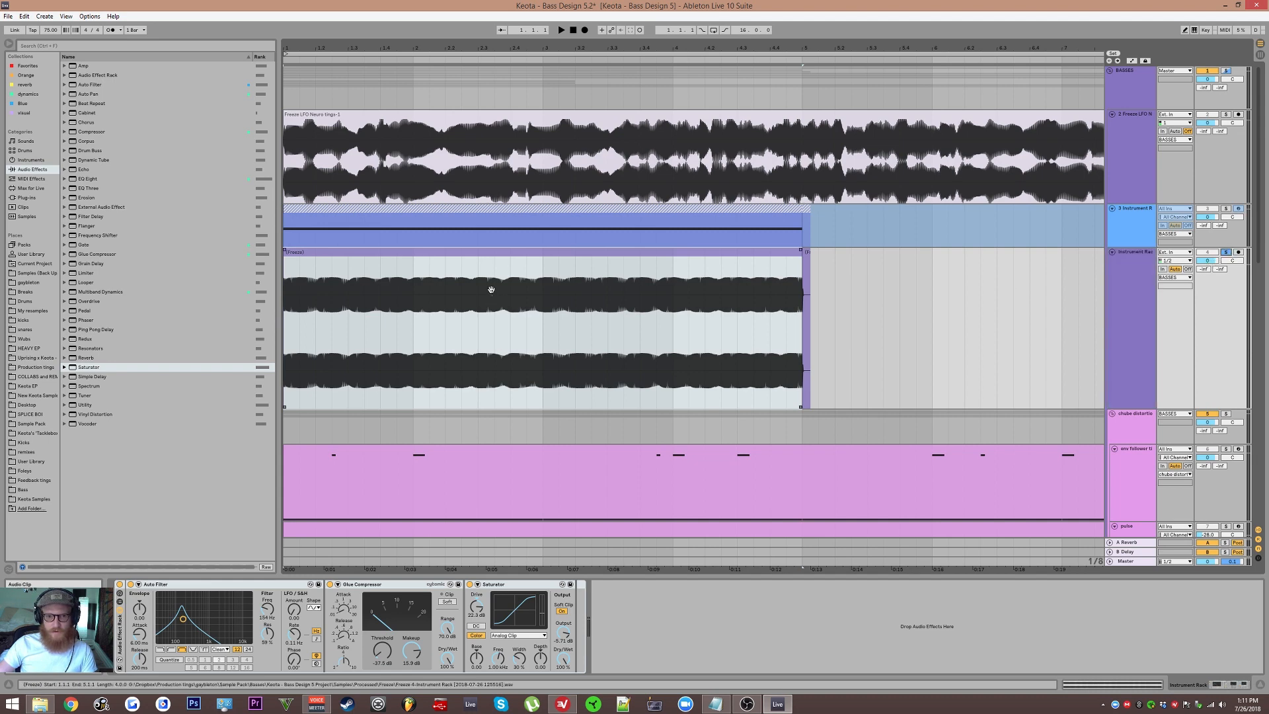
Step: Raise the Auto Filter's band-pass frequency to about 440 Hz while auditioning the frozen clip
key(space)
drag(183, 618, 197, 618)
key(space)
key(space)
Step: Try a lower Saturator drive and a slightly shifted band-pass during playback, and undo the last change
key(space)
key(space)
drag(477, 606, 476, 622)
key(space)
key(space)
drag(197, 618, 196, 622)
key(space)
key(ctrl+z)
key(space)
key(space)
Step: Compare another Saturator curve with Analog Clip during playback, and lower the band-pass to just under 300 Hz
key(space)
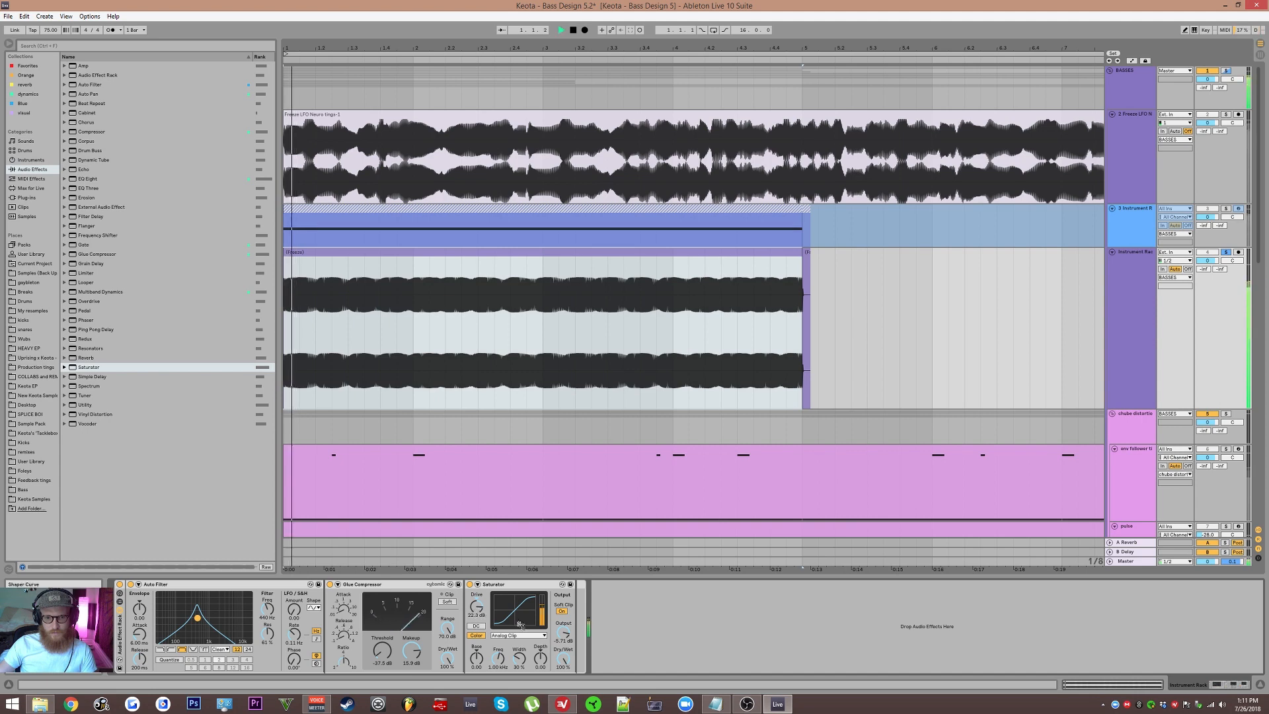
click(506, 636)
click(515, 658)
key(space)
mouse_move(197, 618)
mouse_down()
mouse_move(162, 620)
mouse_move(207, 618)
mouse_move(176, 618)
mouse_move(192, 616)
mouse_up()
key(space)
key(space)
click(512, 636)
click(509, 636)
key(space)
key(space)
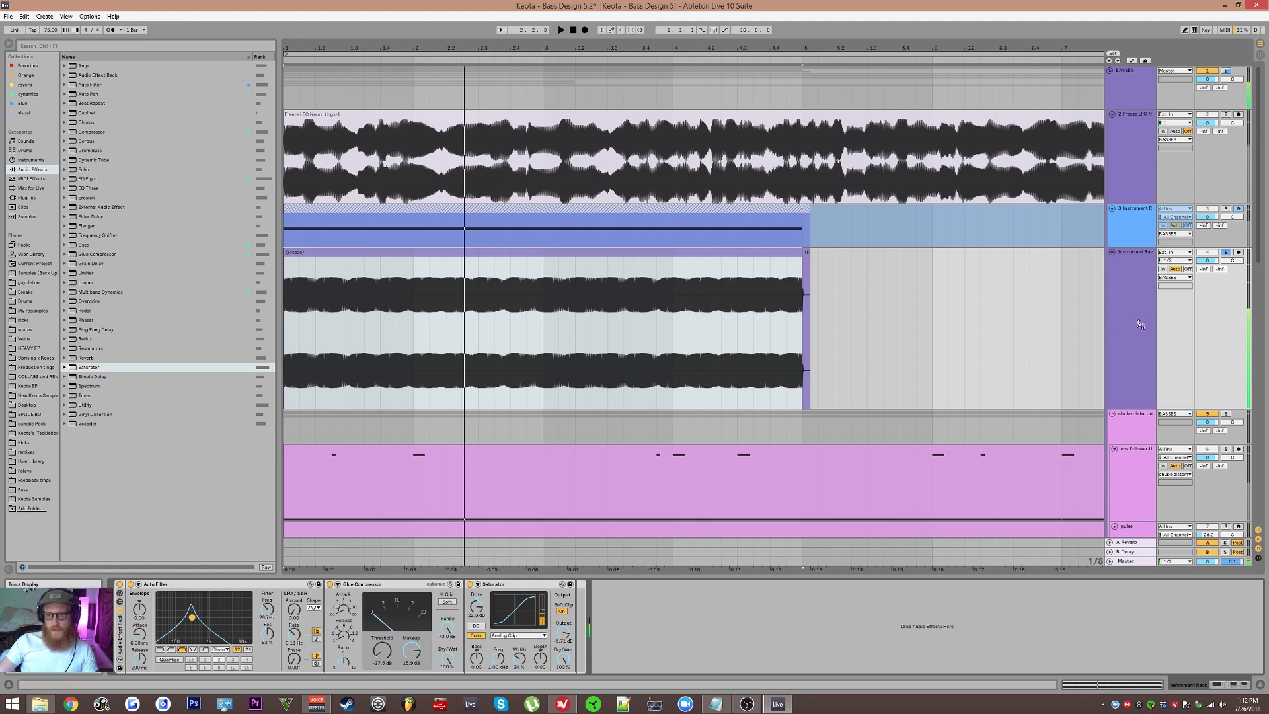
Step: Insert an audio track below the Instrument Rack audio track and rename the Instrument Rack track "poop"
click(1110, 320)
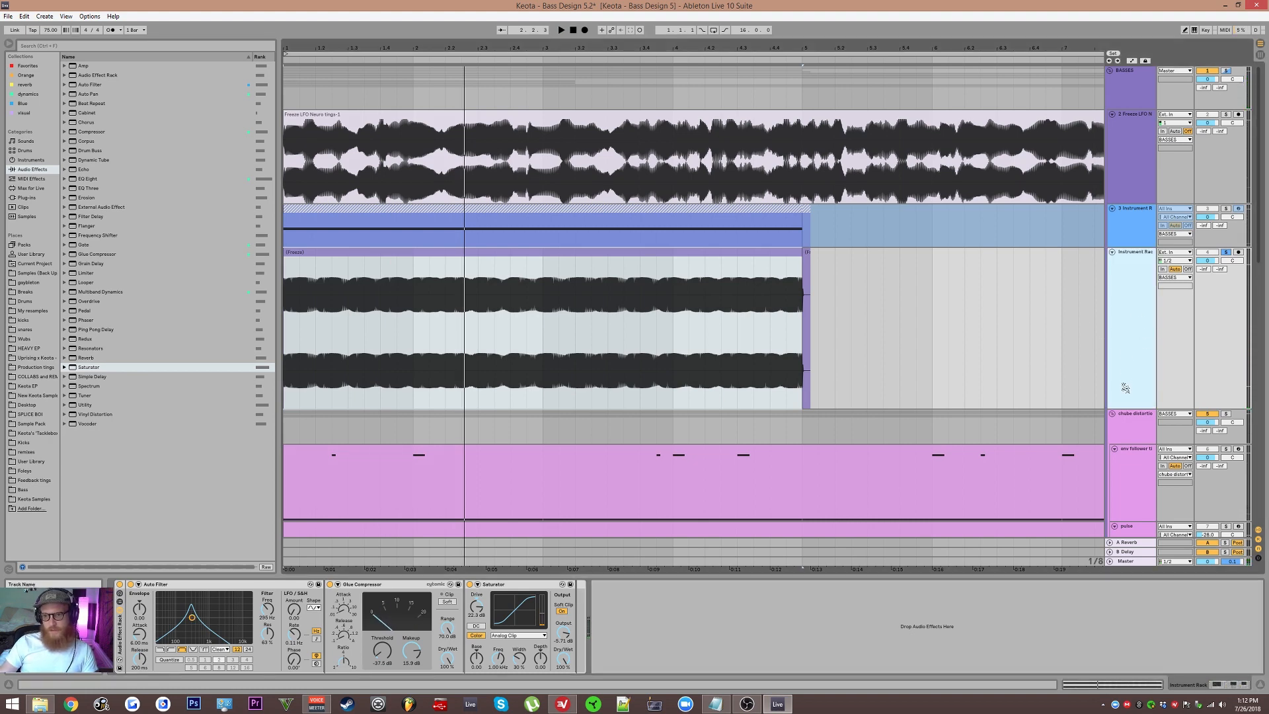
key(ctrl+t)
click(1145, 350)
key(ctrl+r)
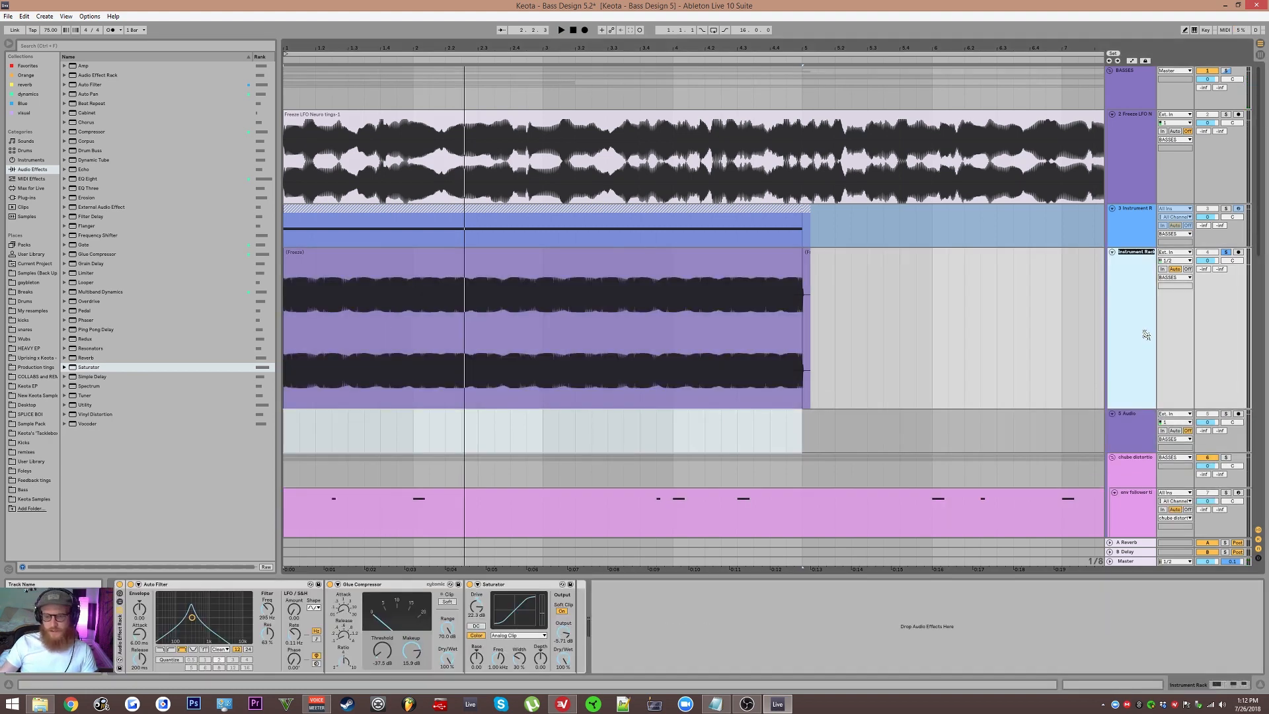
Step: Set the new 5 Audio track's input to the poop track and arm it for recording
click(1177, 415)
click(1166, 478)
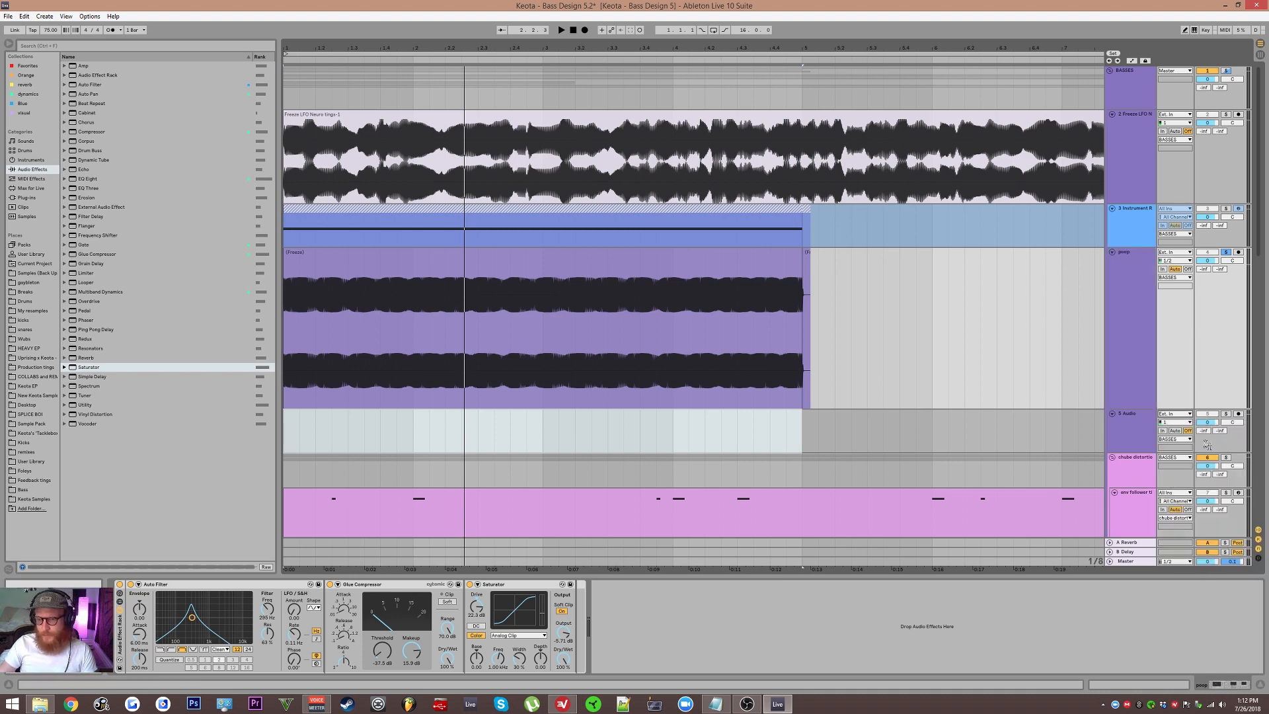
click(1239, 415)
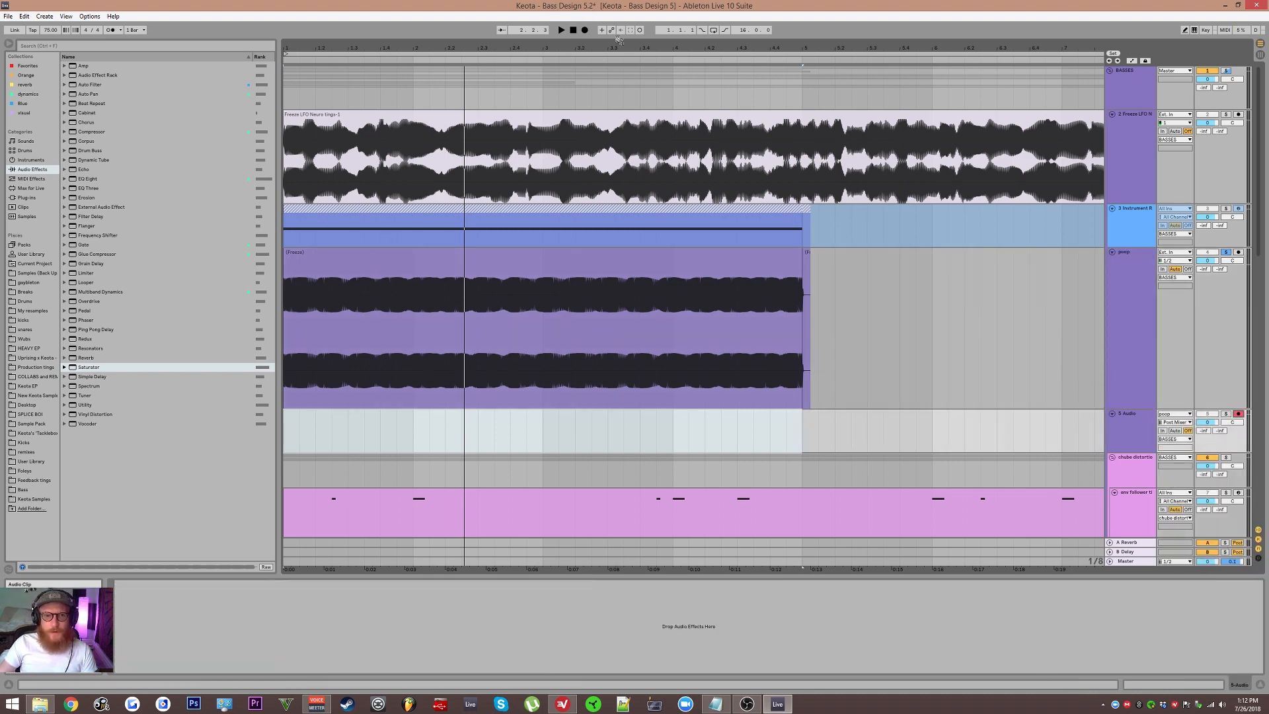
Step: Record the frozen clip's playback onto the armed 5 Audio track while sweeping the band-pass, stopping just past bar 5
click(584, 29)
click(430, 360)
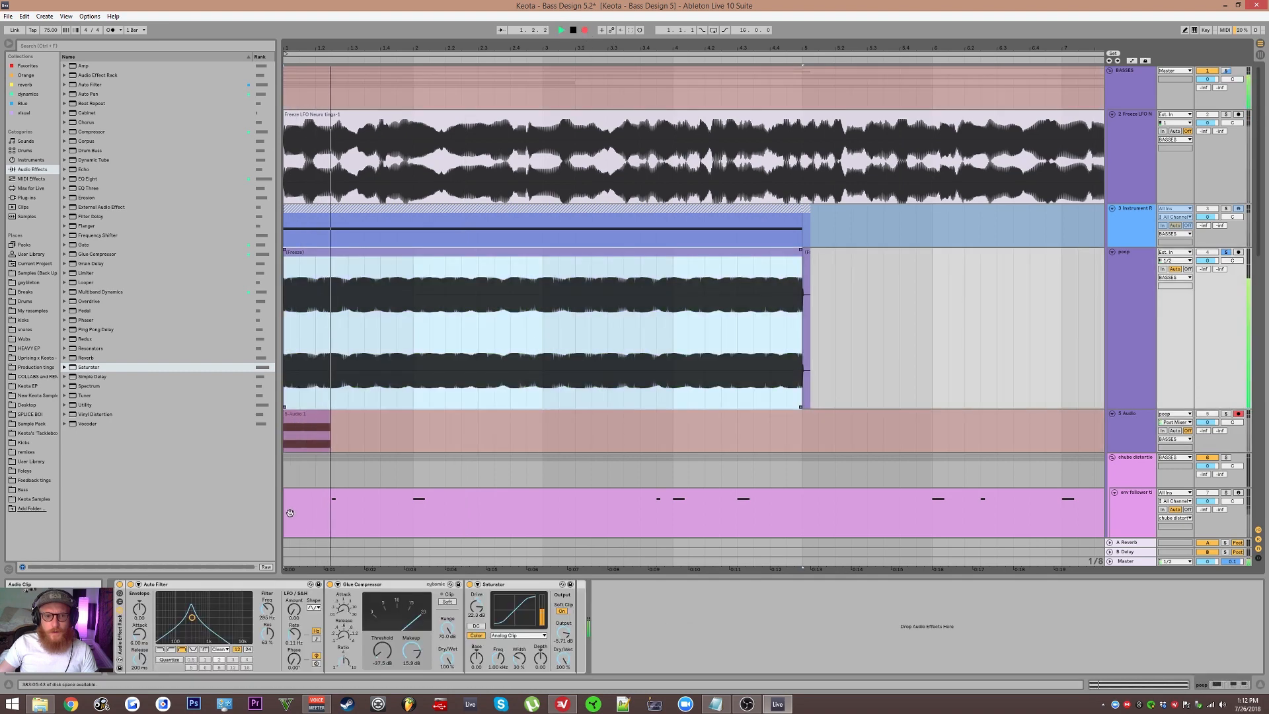
mouse_move(191, 617)
mouse_down()
mouse_move(163, 624)
mouse_move(196, 612)
mouse_move(168, 617)
mouse_move(187, 623)
mouse_up()
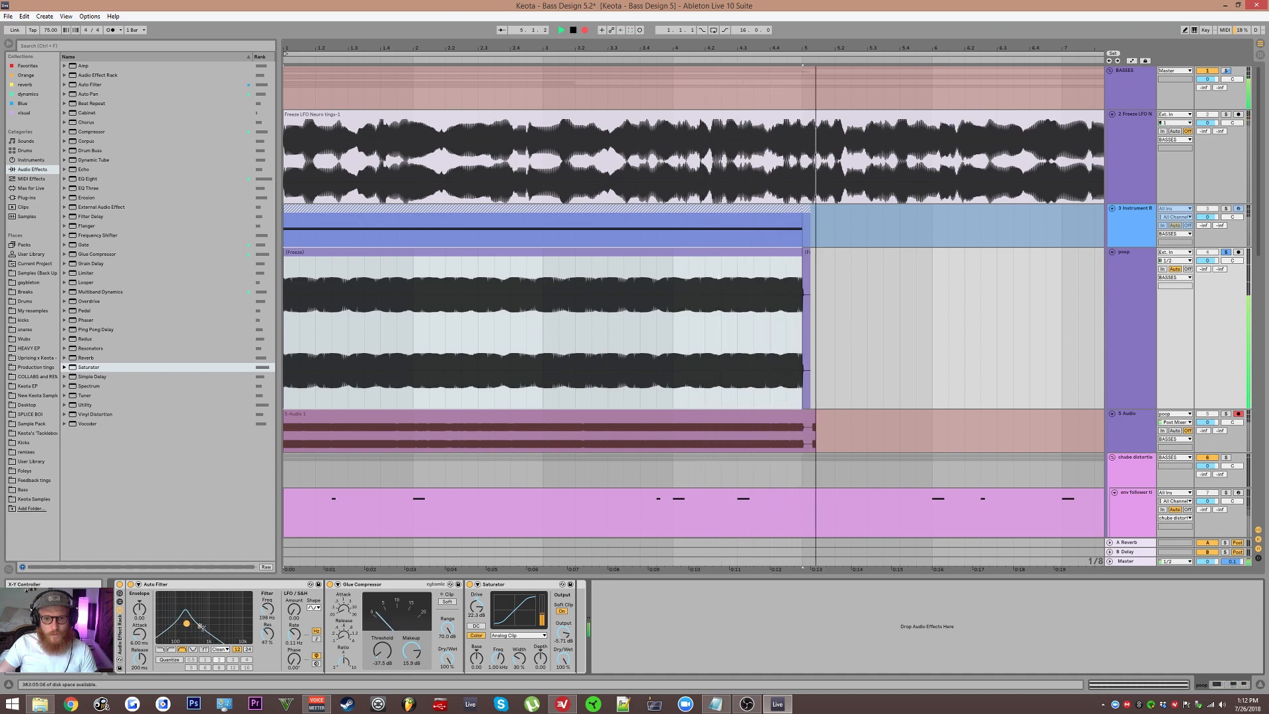
key(space)
Step: Select the recorded clip on the 5 Audio track and enlarge the track to inspect its waveform
click(612, 415)
drag(598, 397, 639, 320)
scroll(623, 365, up, 5)
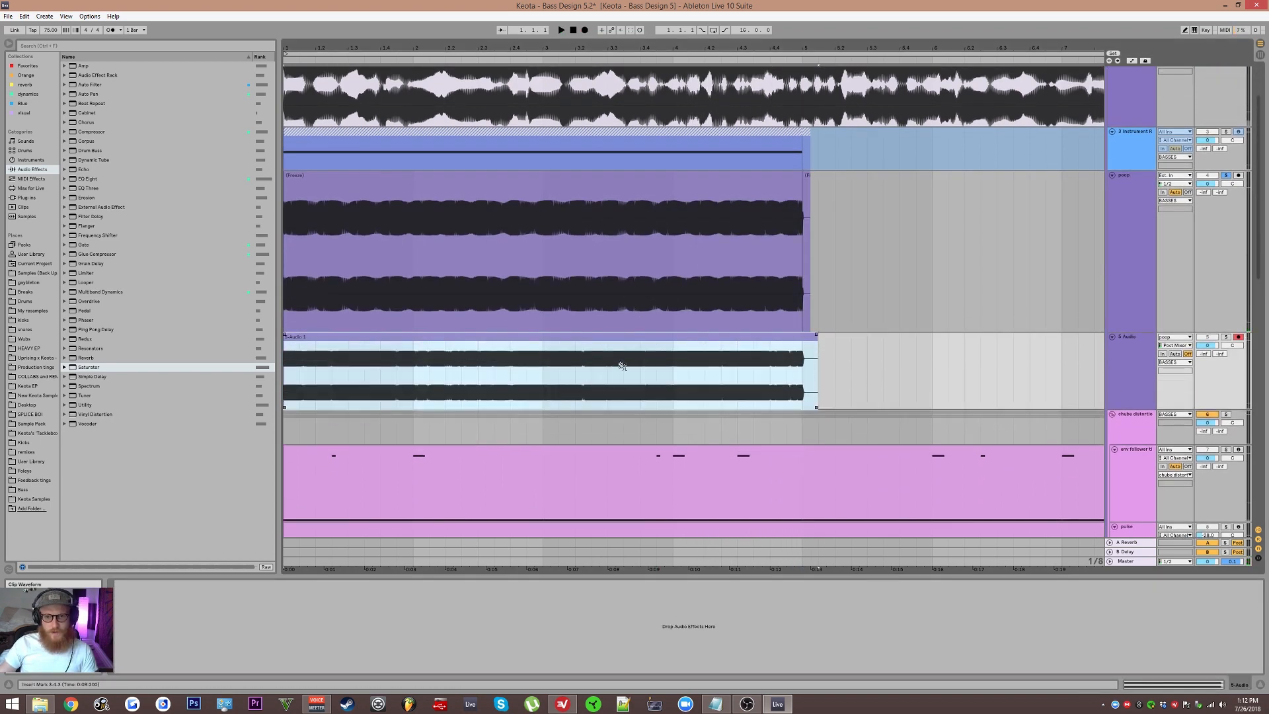
scroll(509, 394, down, 6)
scroll(580, 297, up, 3)
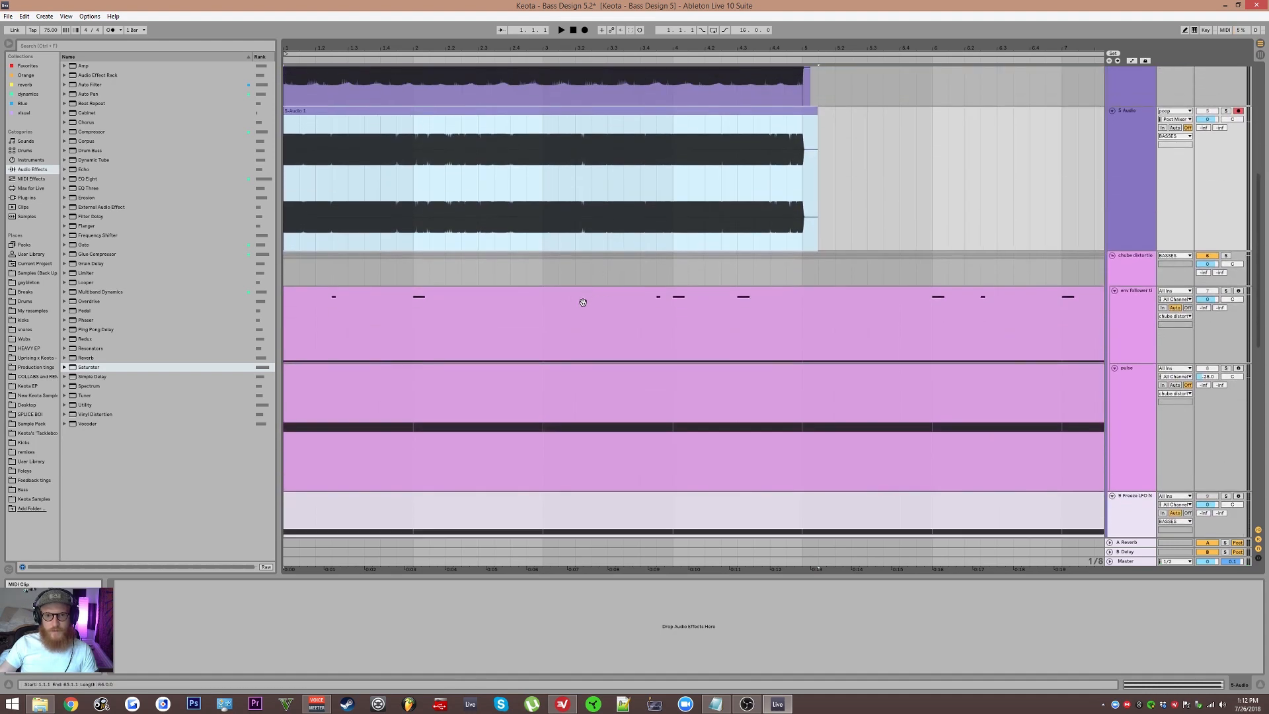
scroll(550, 381, down, 2)
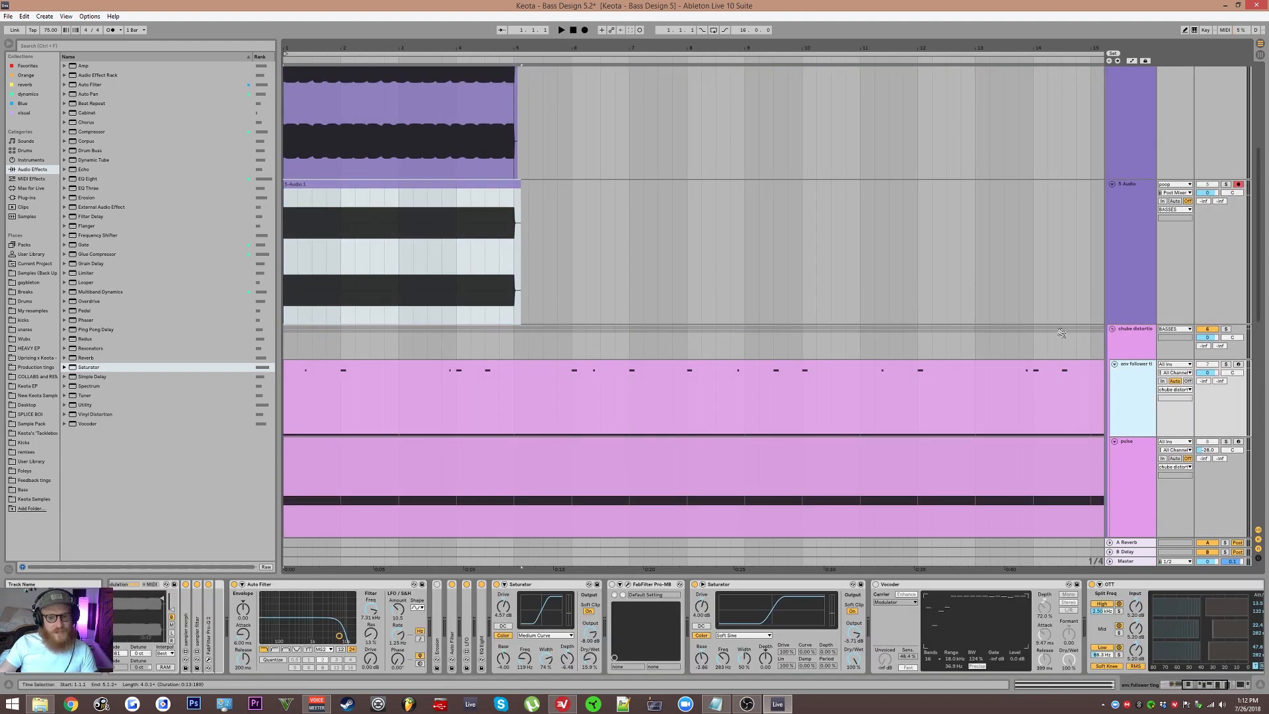
Step: Insert an audio track below the env follower track and move the recorded 5-Audio 1 clip onto it
click(1029, 367)
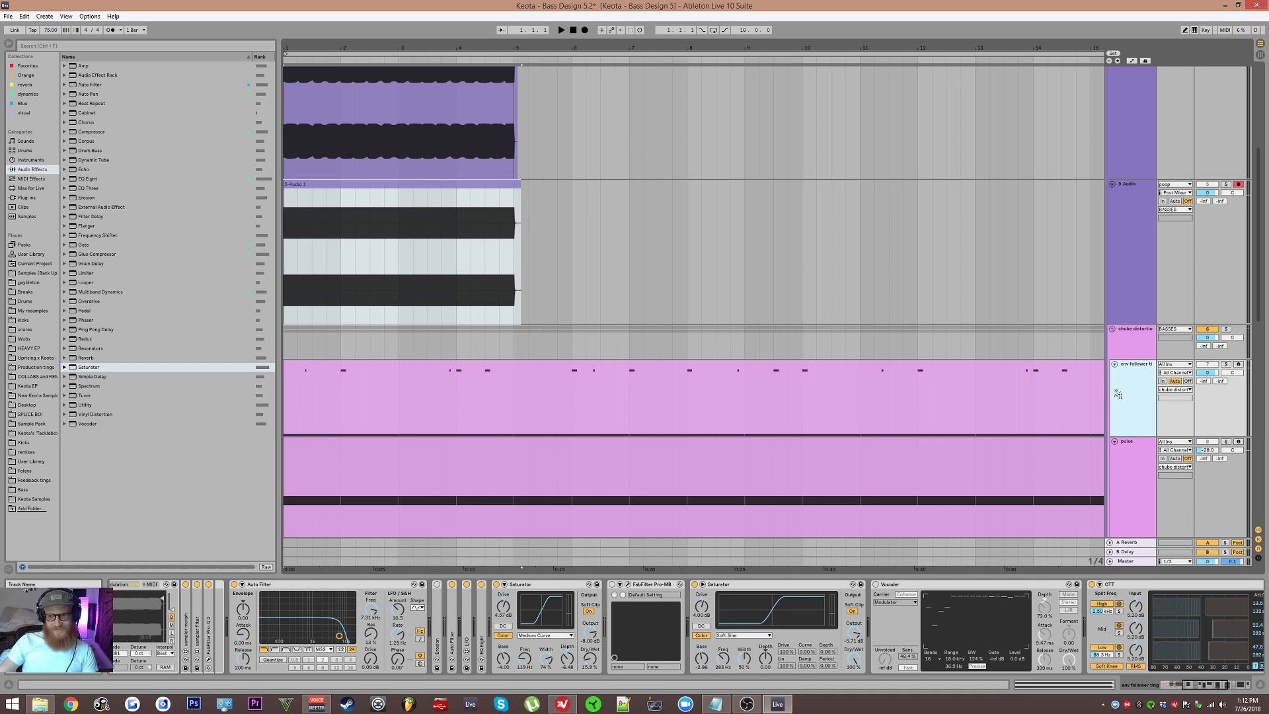
key(ctrl+t)
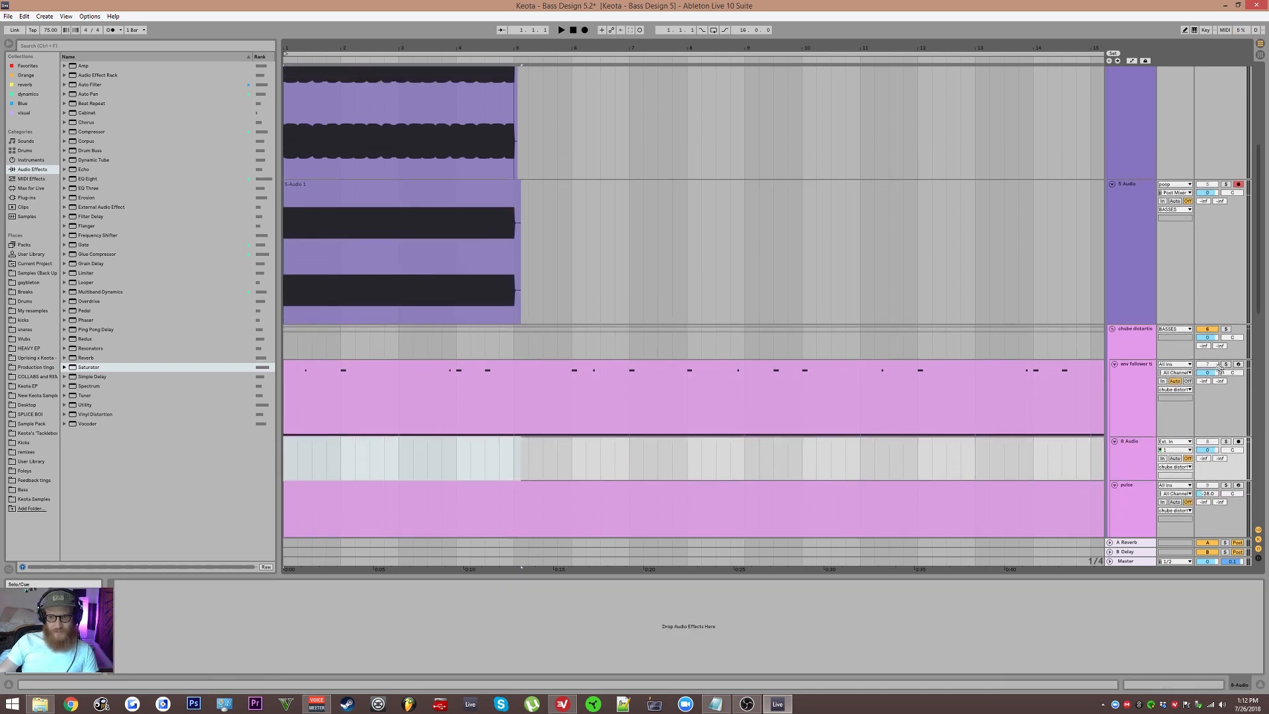
drag(1139, 436, 1140, 445)
click(1141, 466)
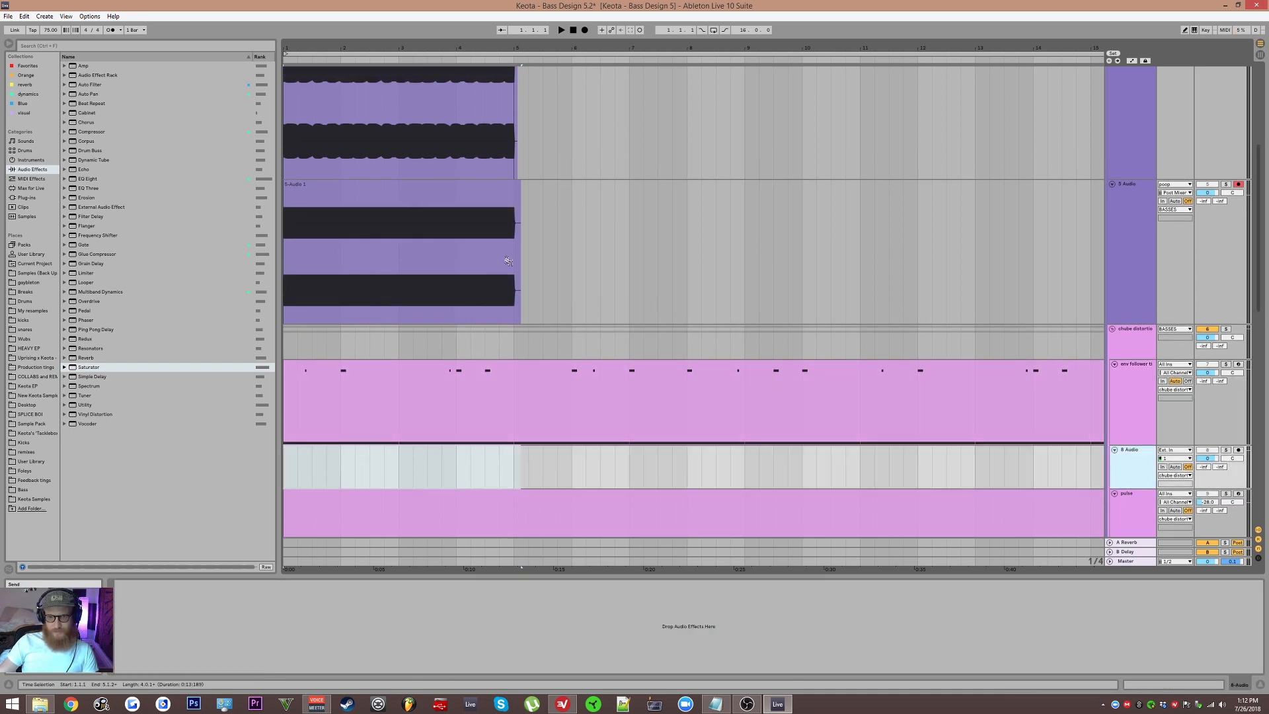
drag(393, 204, 393, 468)
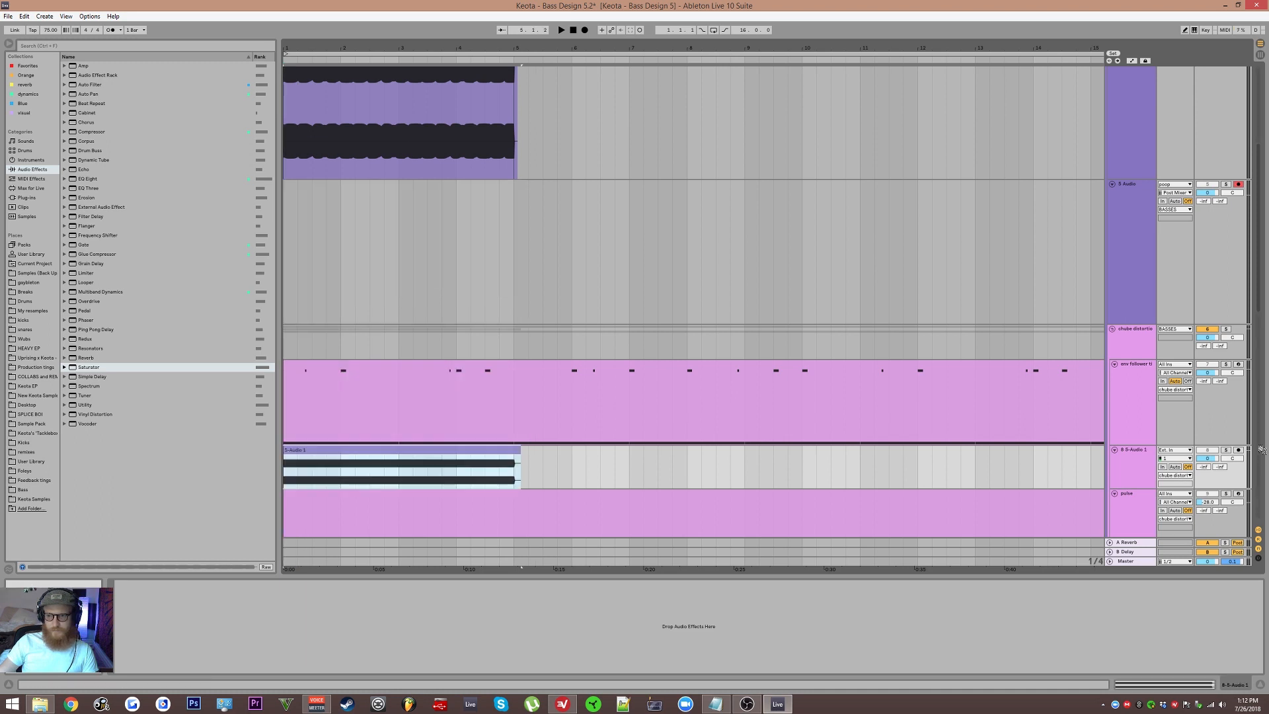
Step: Solo the distortion group, play the moved 5-Audio 1 clip and enlarge its track
click(1226, 330)
scroll(801, 360, down, 3)
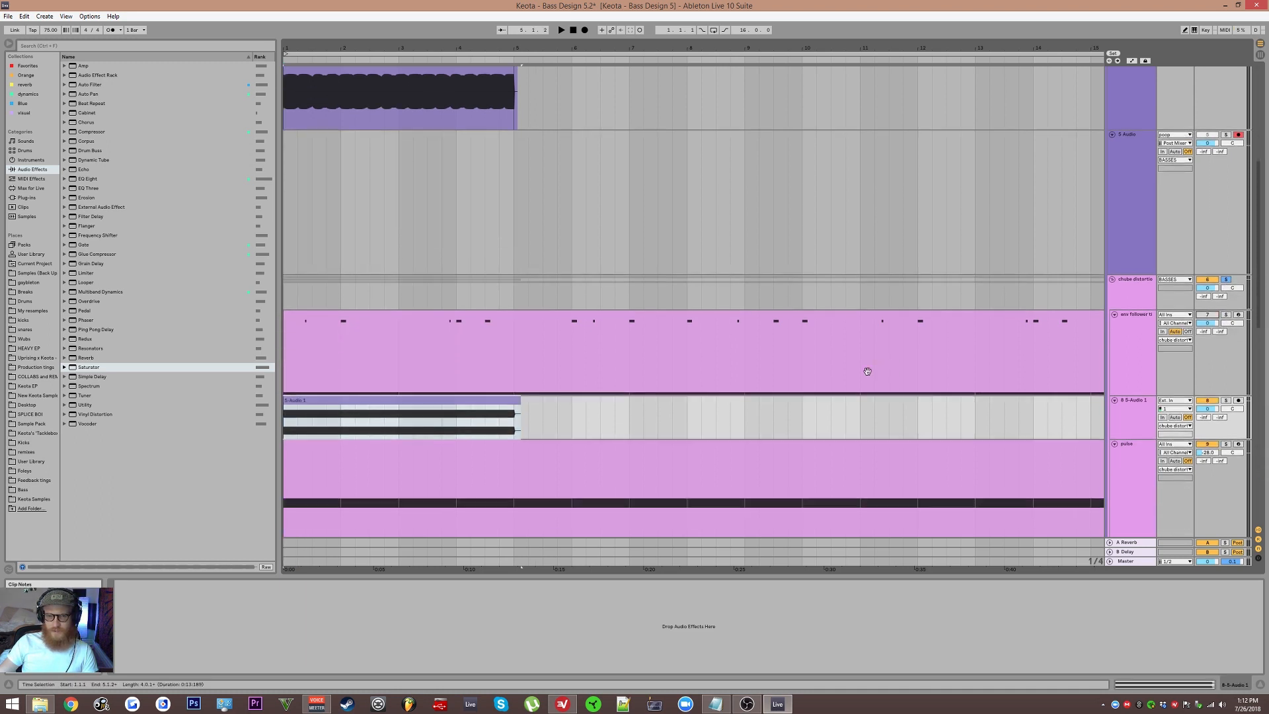
key(space)
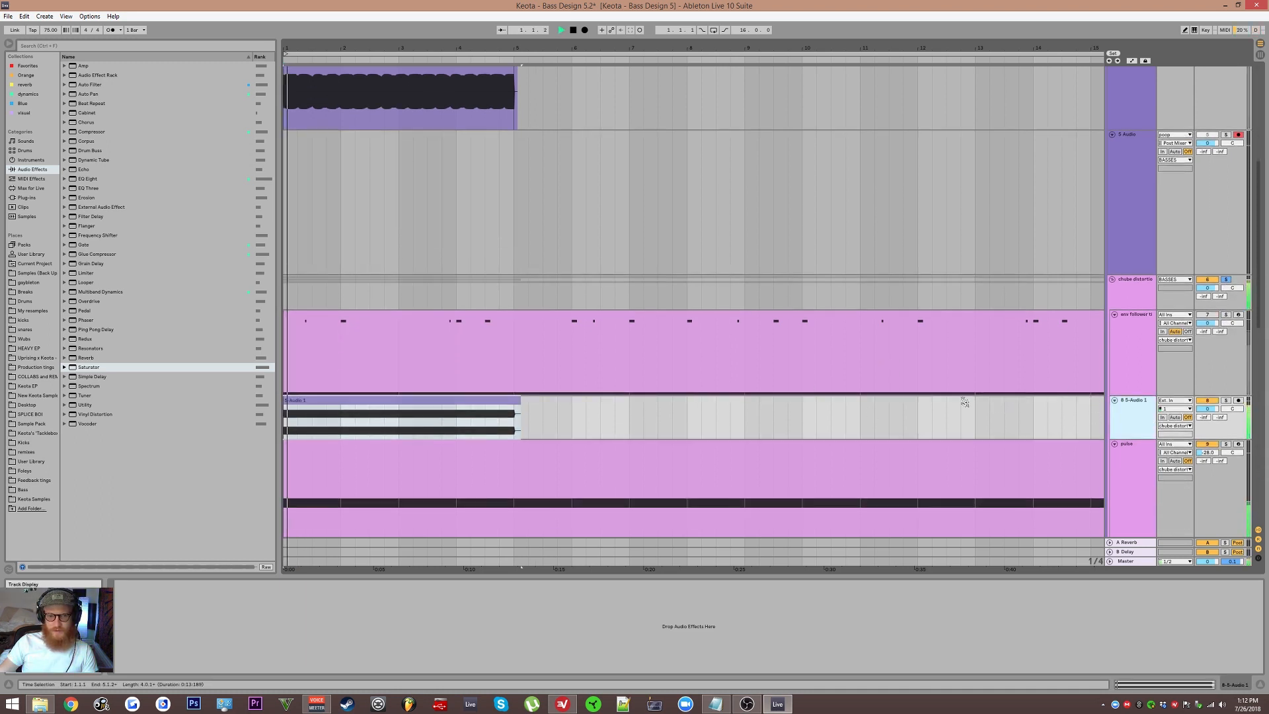
click(323, 412)
scroll(323, 412, up, 3)
scroll(322, 412, down, 4)
drag(1207, 405, 1207, 399)
Step: Stop playback and delete the Vocoder and FabFilter Pro-MB from the env follower track's effect chain
click(416, 249)
key(space)
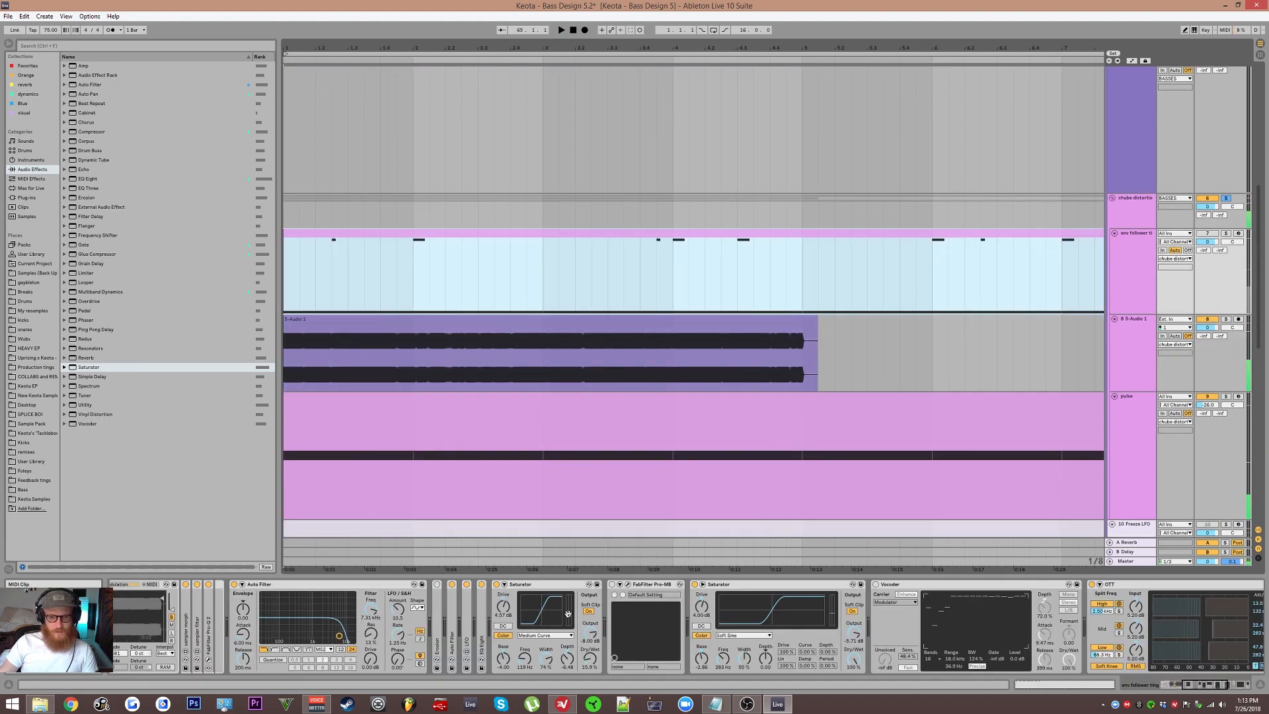
scroll(630, 600, right, 5)
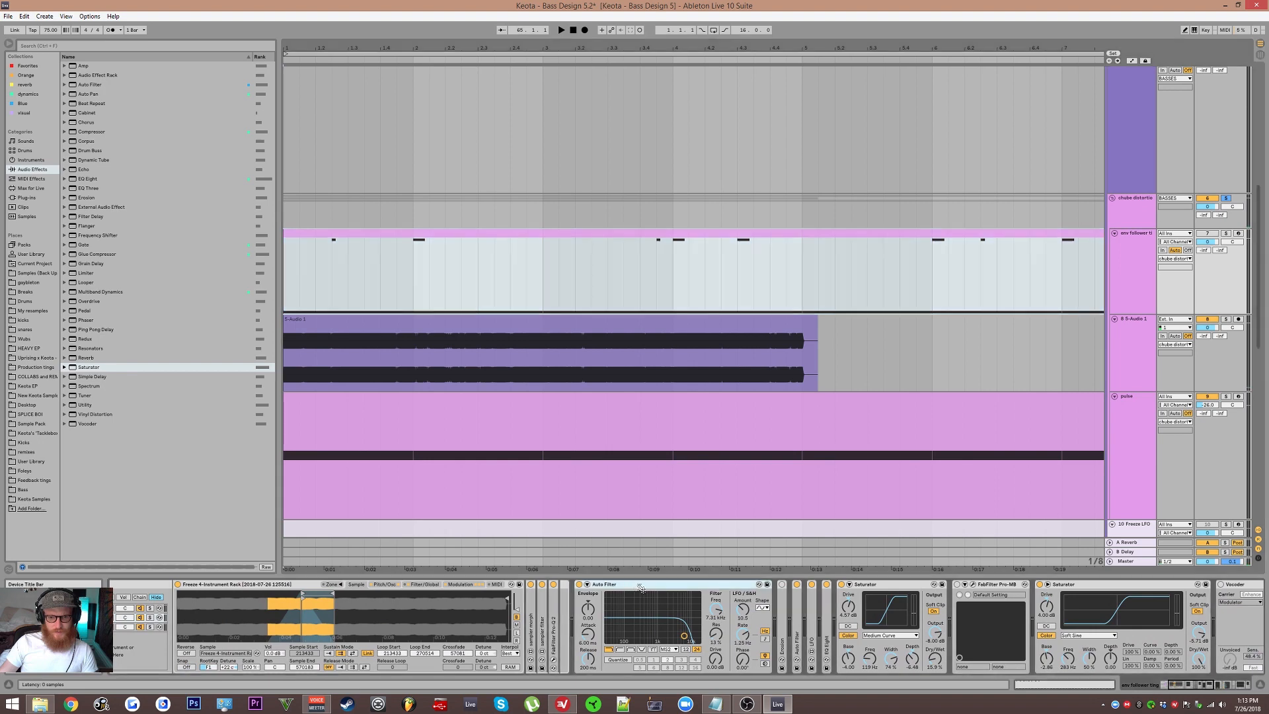
click(562, 603)
scroll(562, 603, right, 5)
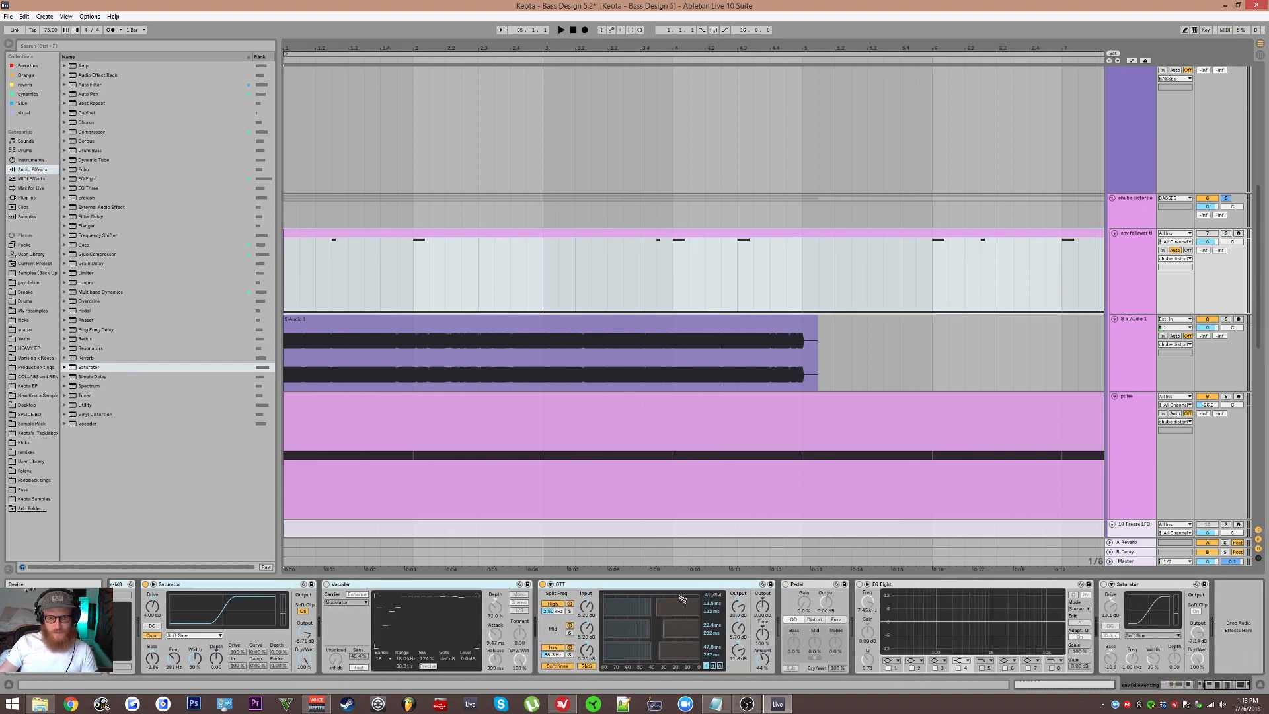
scroll(489, 596, left, 7)
click(881, 588)
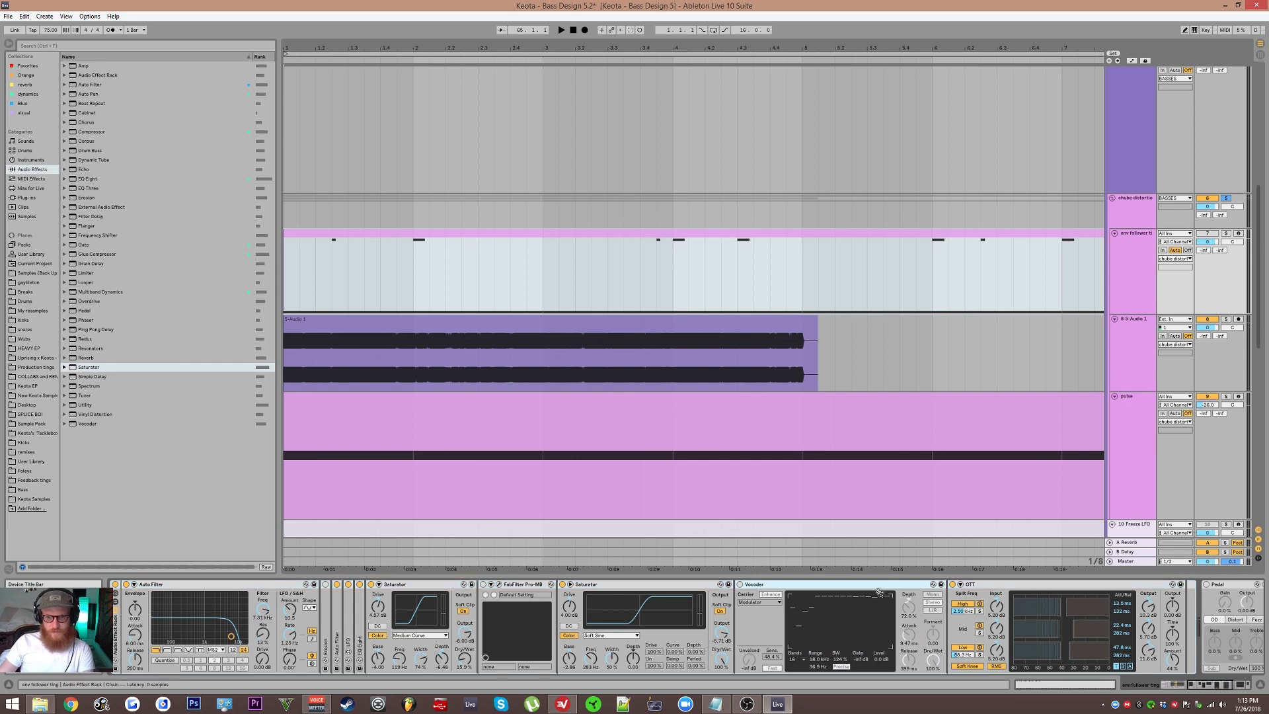
key(Delete)
click(522, 585)
key(Delete)
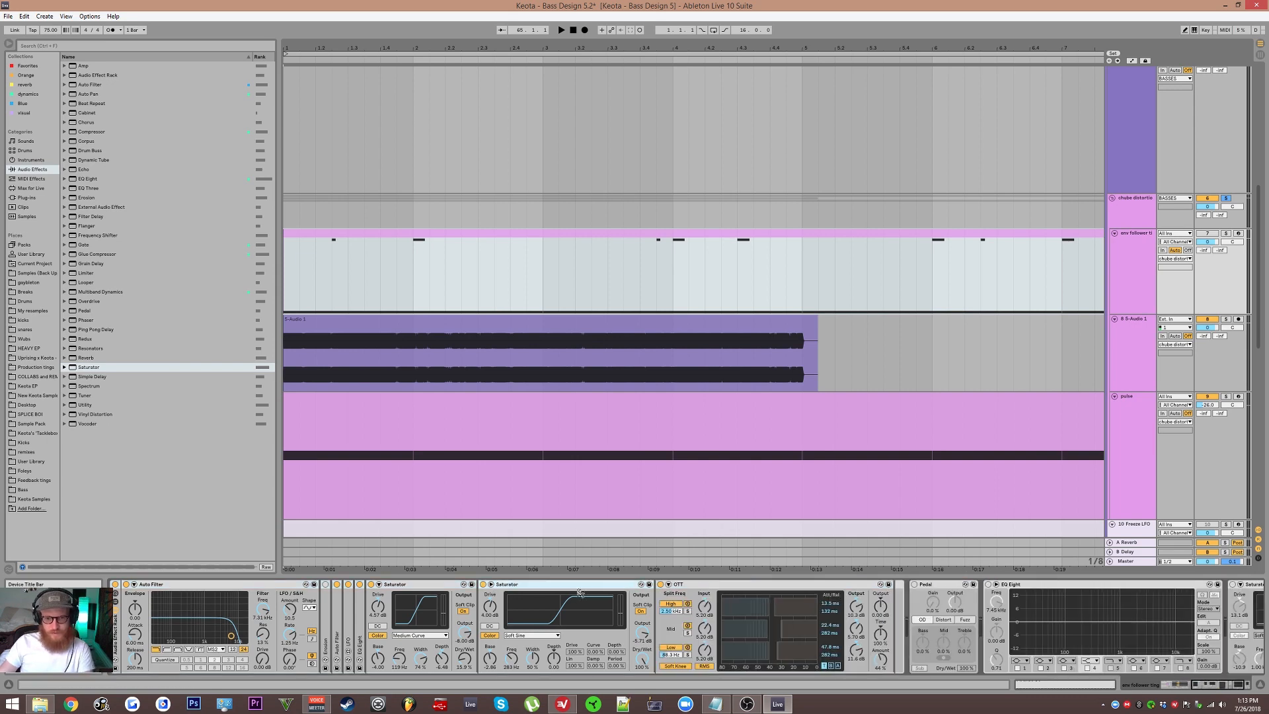
Step: Delete the Pedal, EQ Eight and final Saturator, and copy the remaining effect chain onto the 5-Audio 1 track
scroll(804, 620, right, 2)
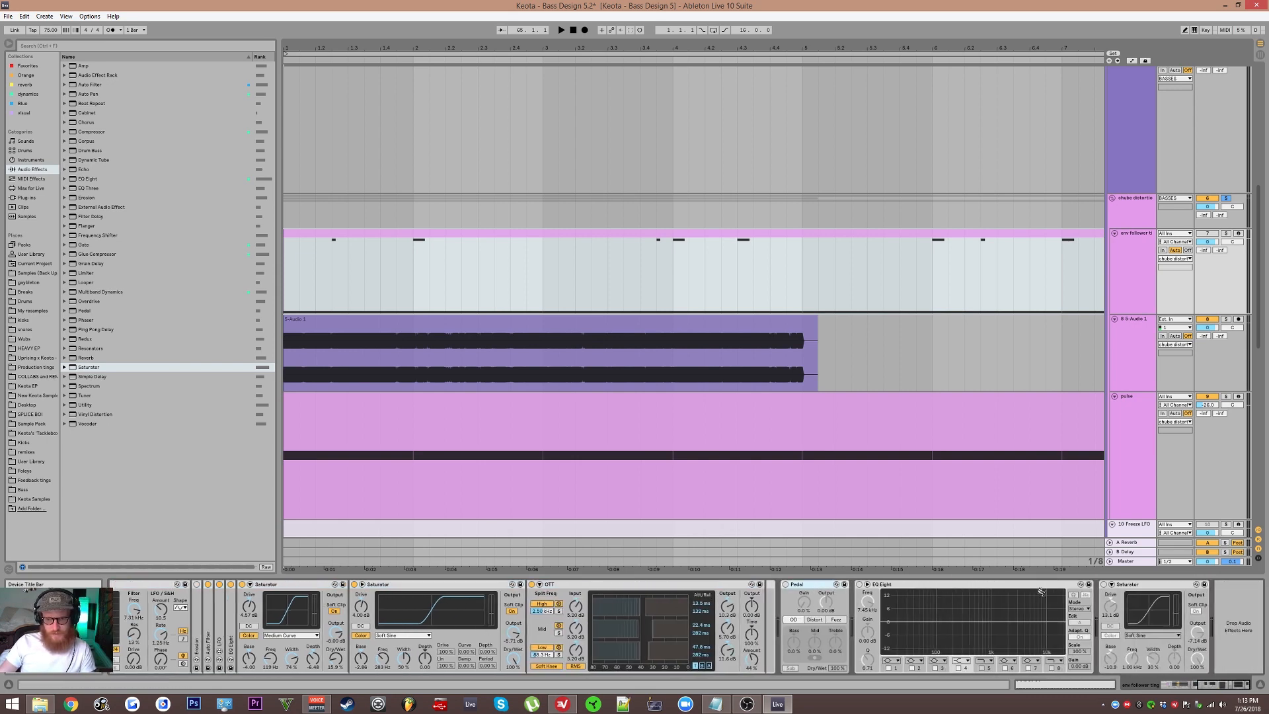
key(Delete)
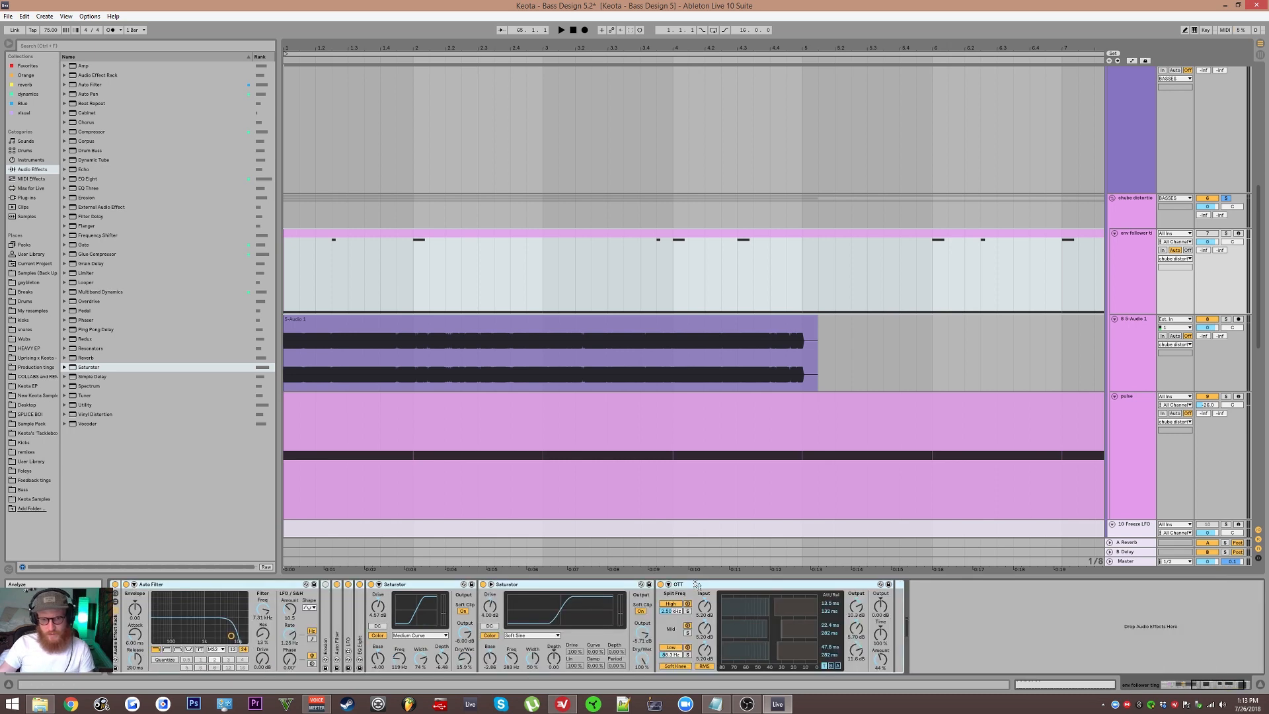
scroll(246, 608, left, 3)
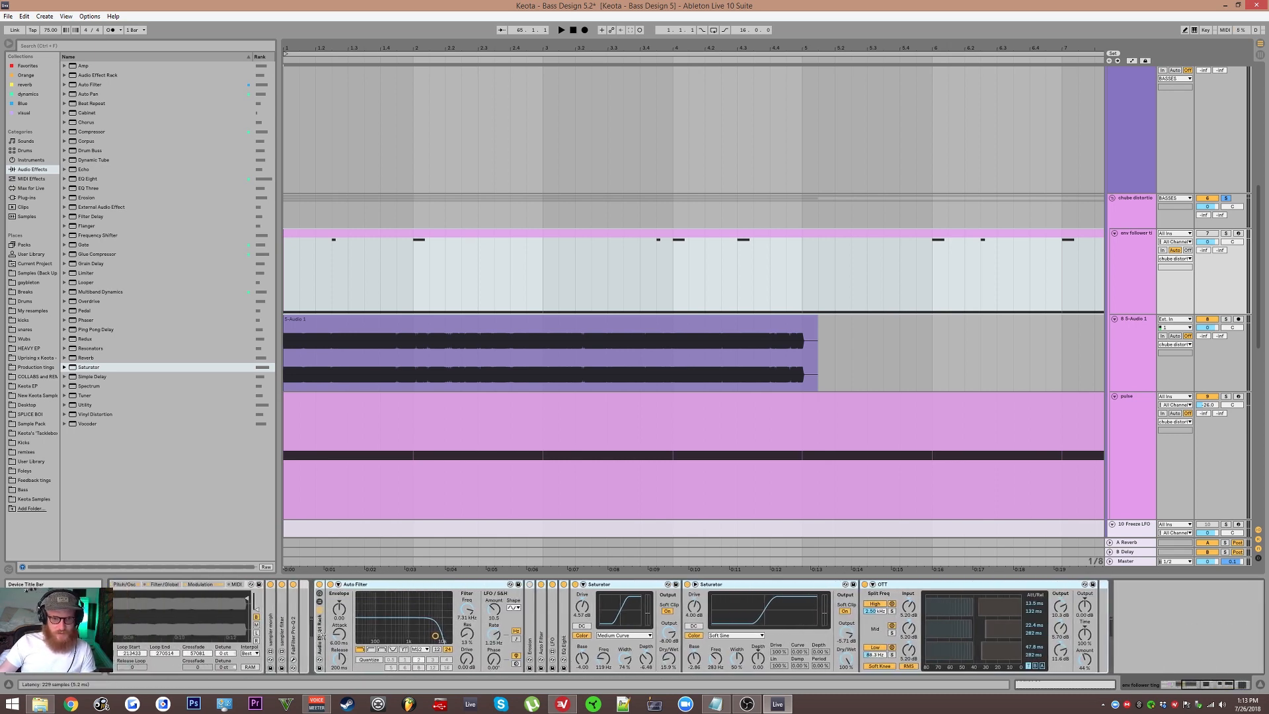
click(1221, 316)
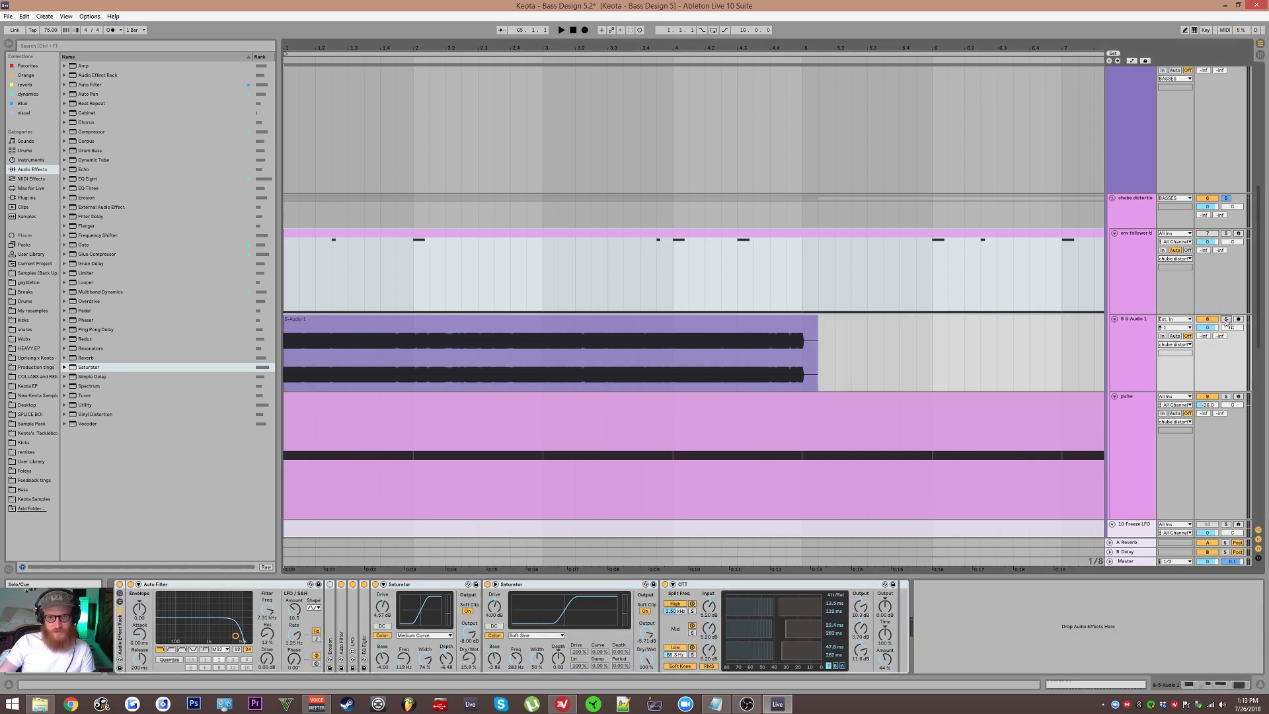
Step: Audition the 5-Audio 1 clip through the copied effect chain, restarting playback from 1.3.4
click(1228, 198)
click(1225, 197)
key(space)
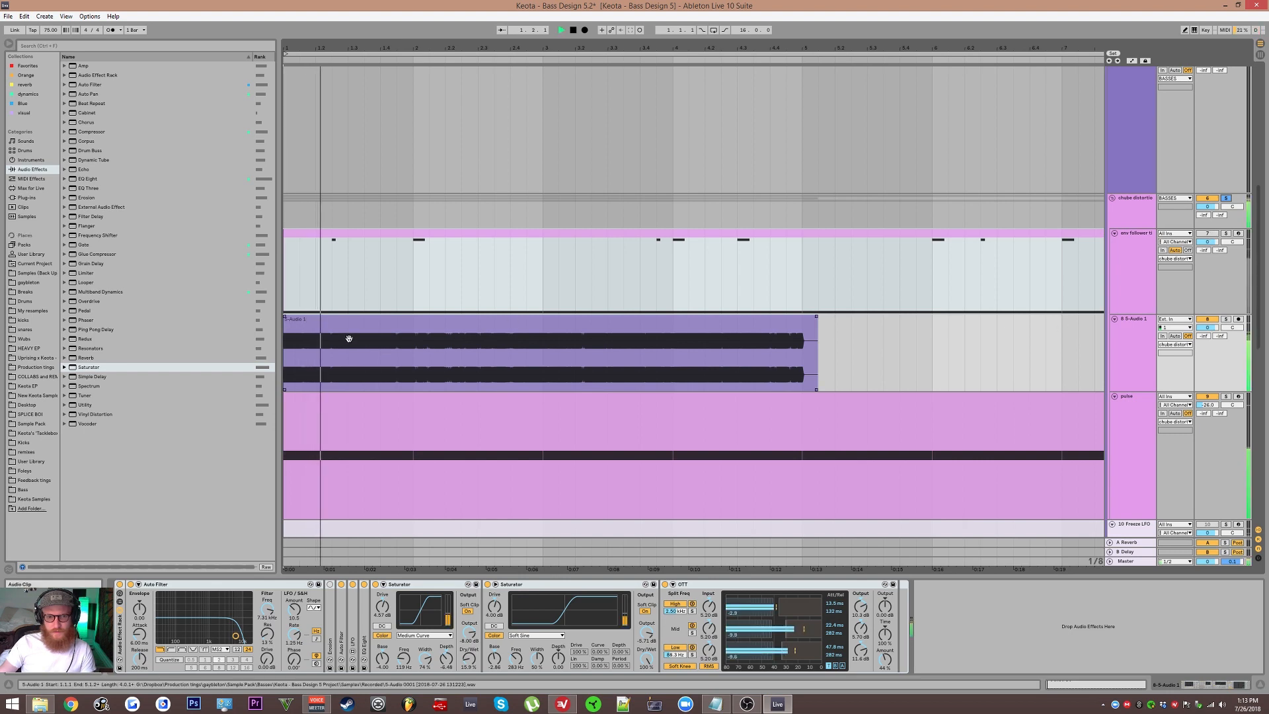
scroll(349, 339, up, 3)
drag(349, 339, 512, 311)
click(512, 308)
click(492, 341)
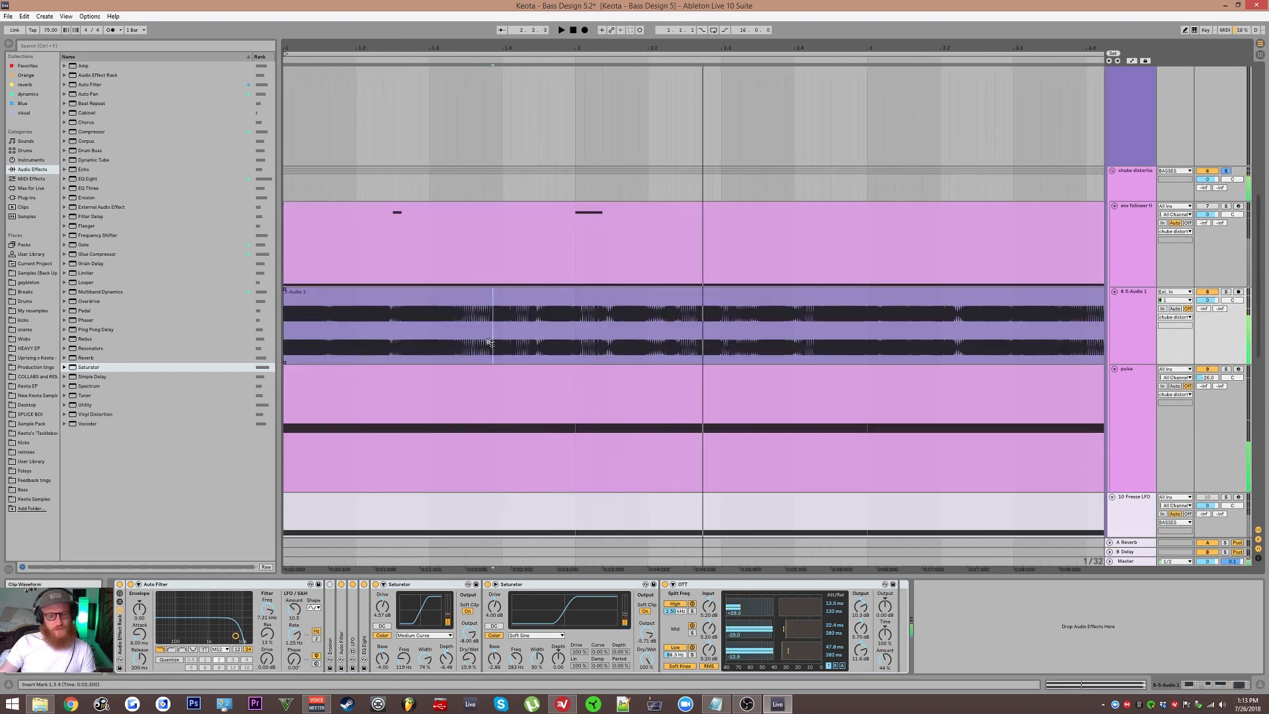
key(space)
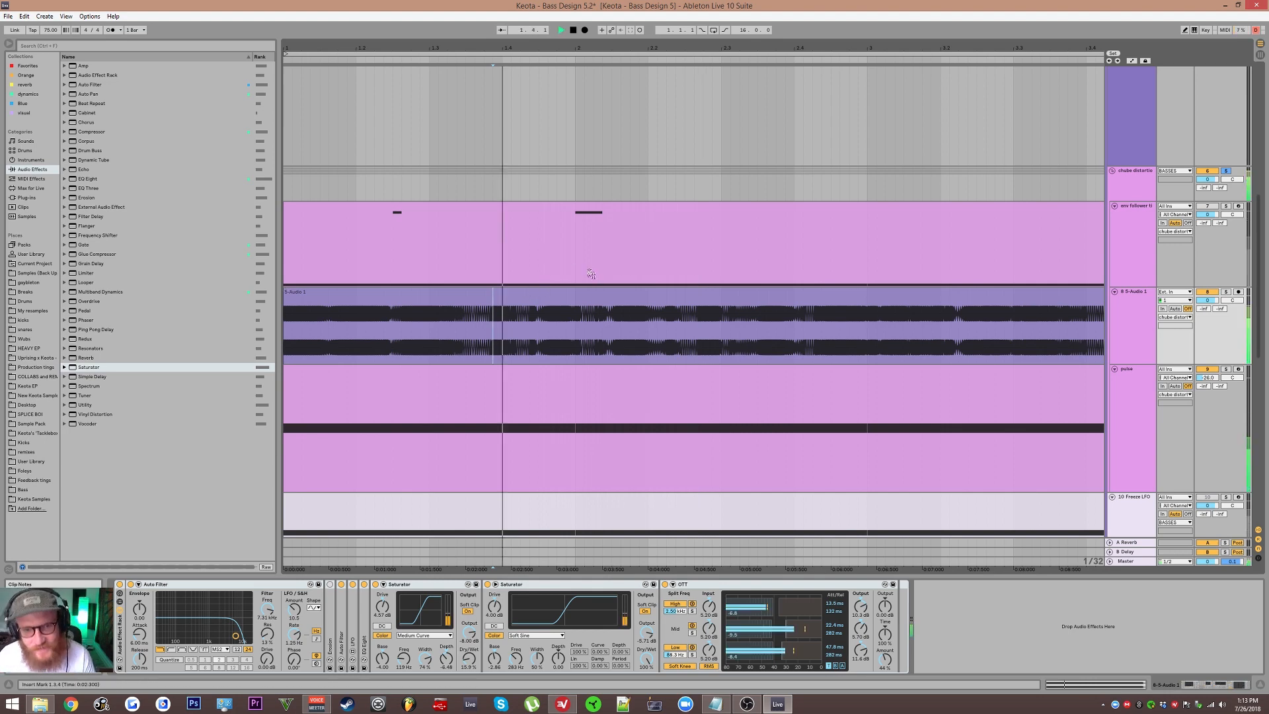
click(583, 291)
key(z)
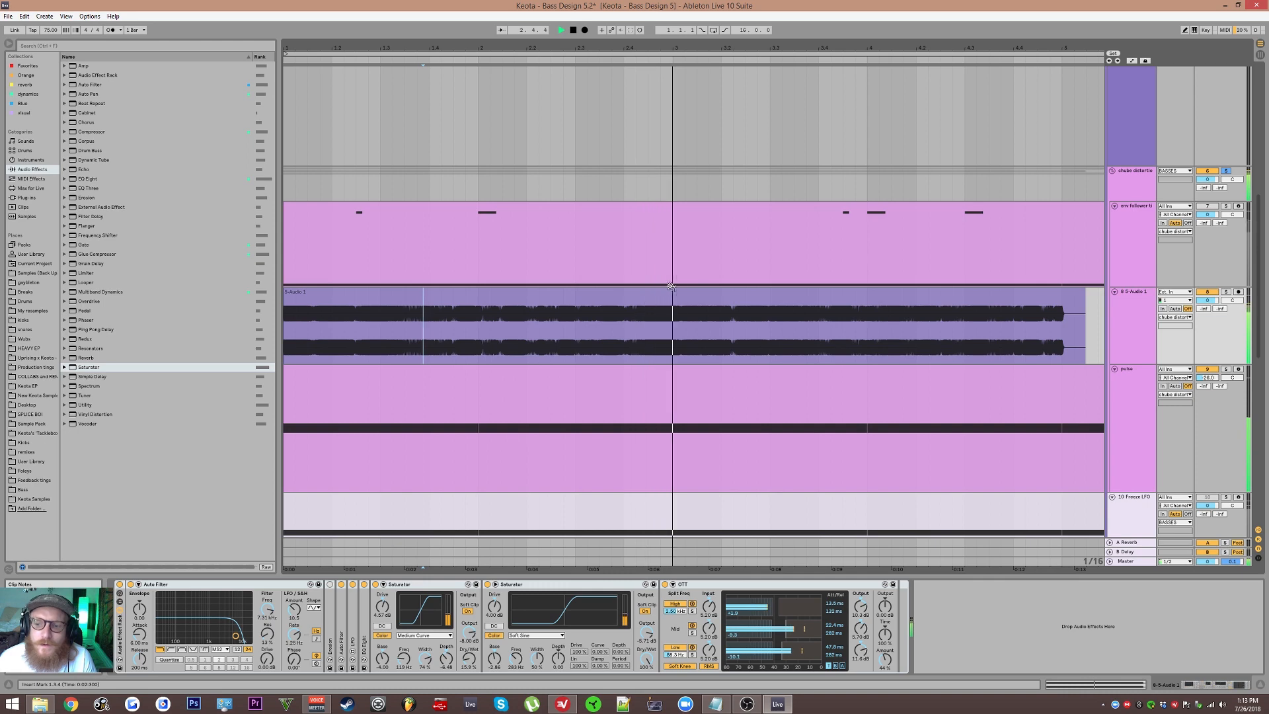
click(727, 291)
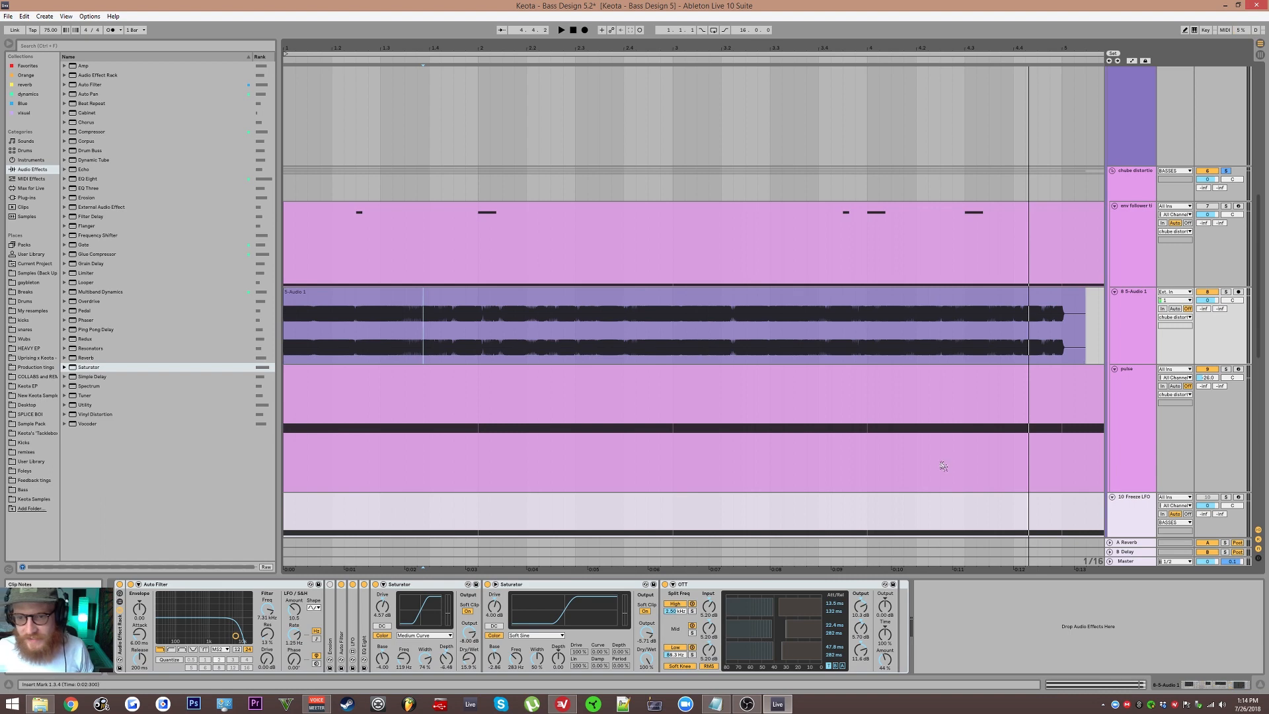
Step: Look over the lower tracks of the set and switch to the OBS window
scroll(945, 462, down, 5)
scroll(859, 357, down, 1)
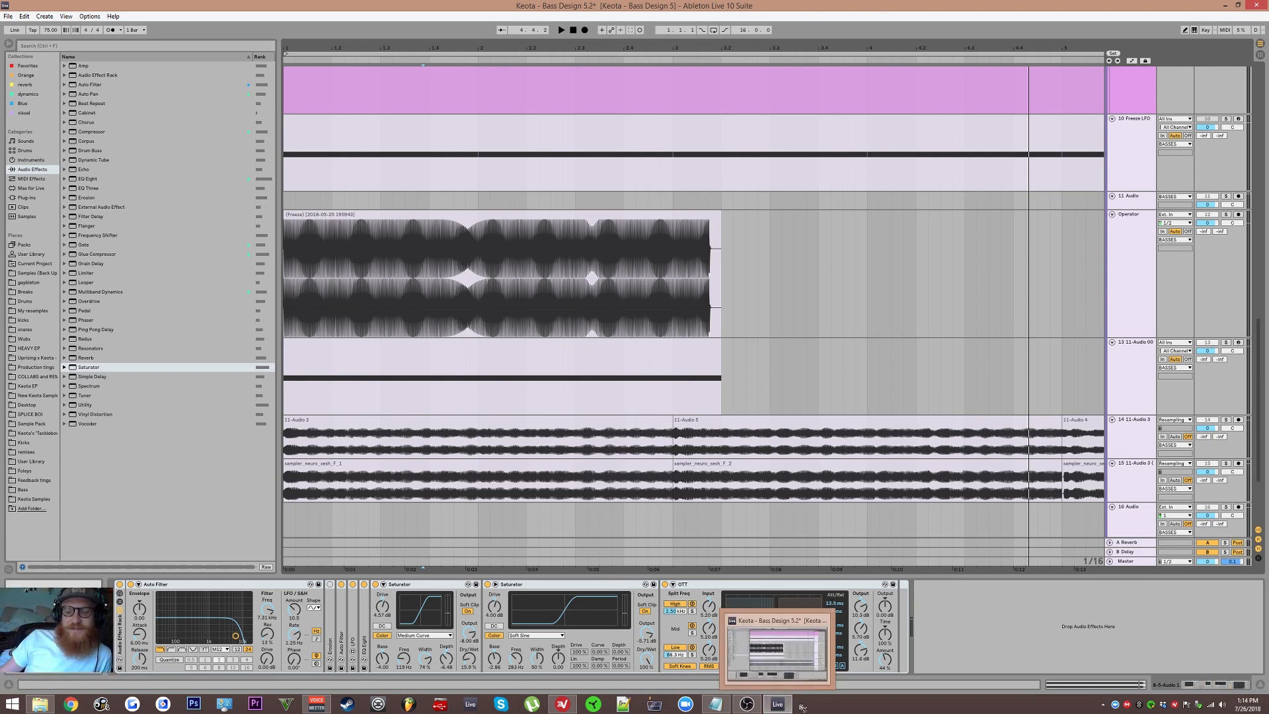
click(748, 705)
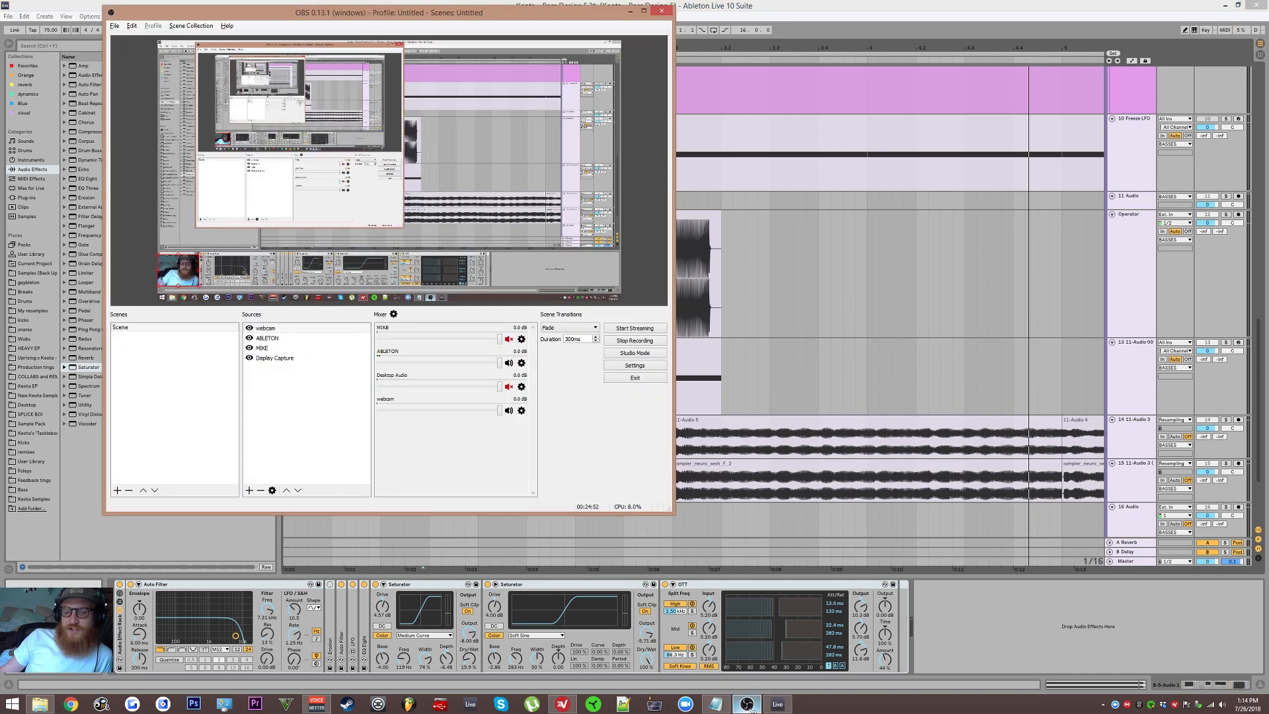